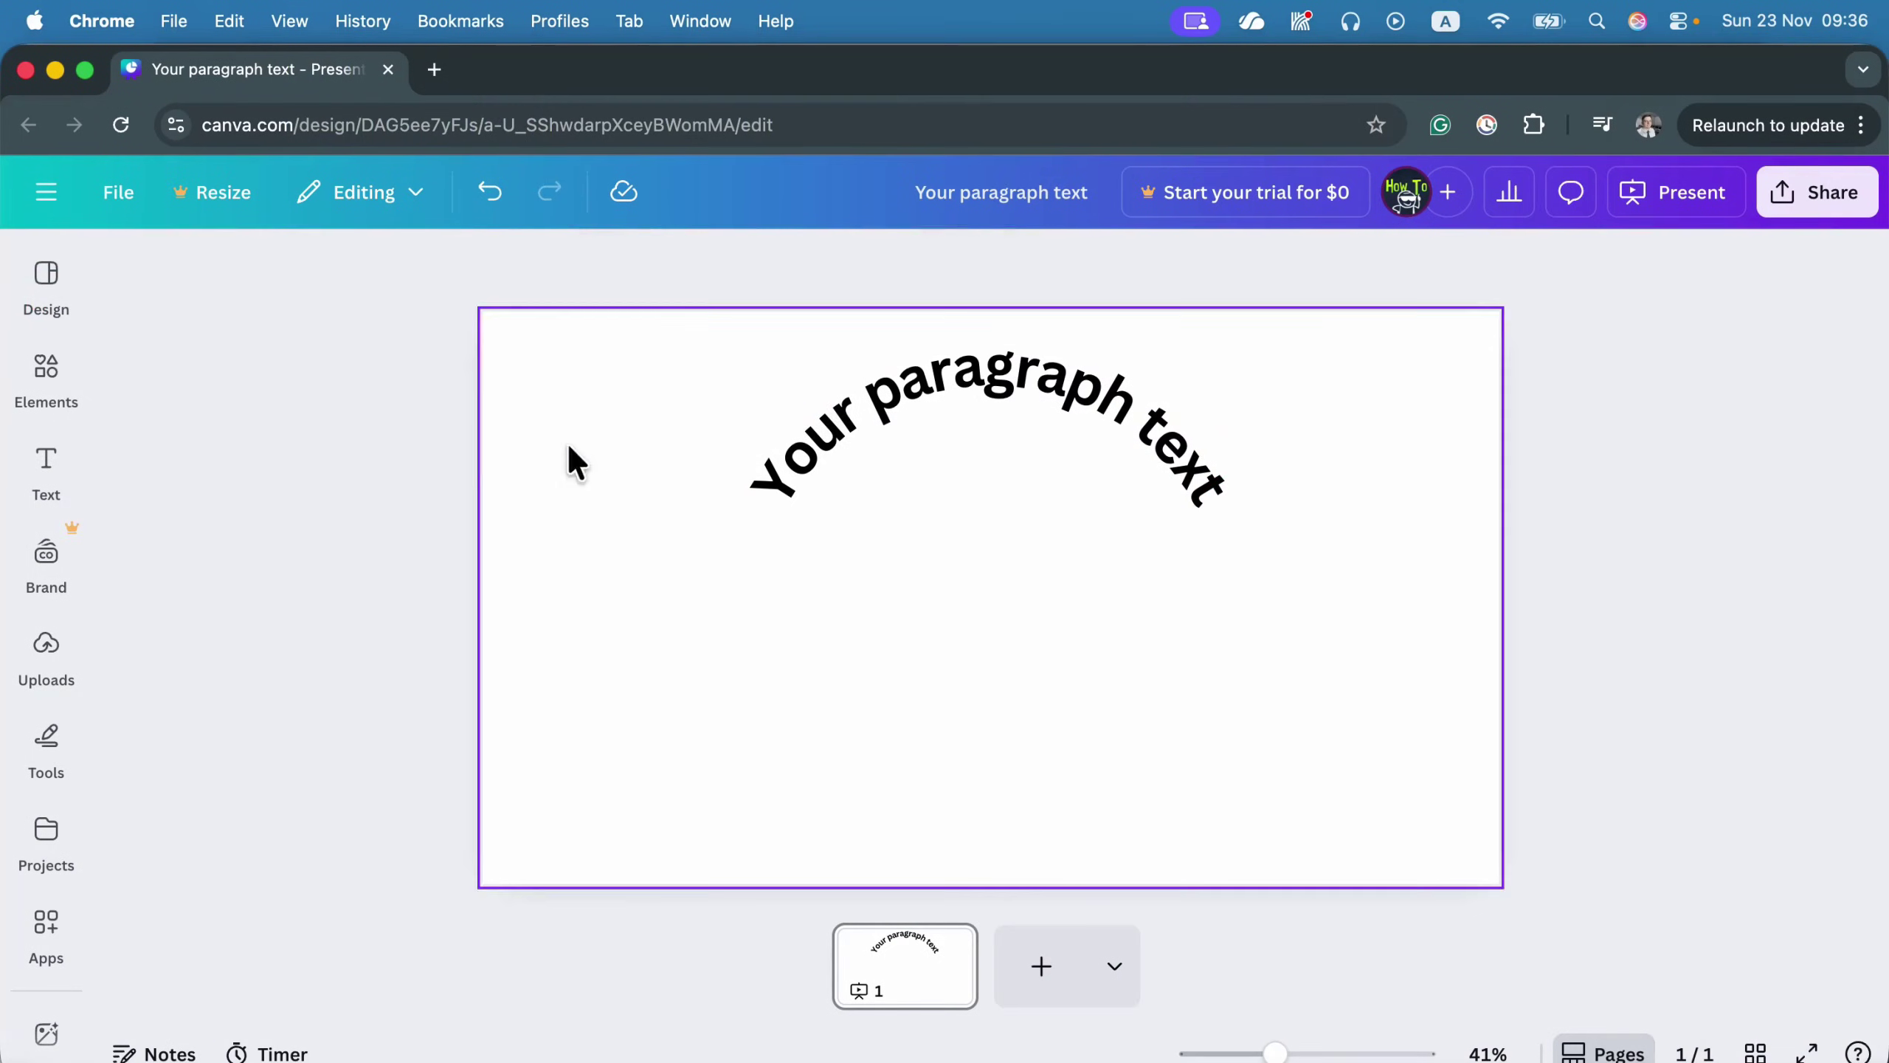
Add a text box below the existing arched text and apply the Curve shape effect, trying 100 before settling on 42.
left_click(46, 465)
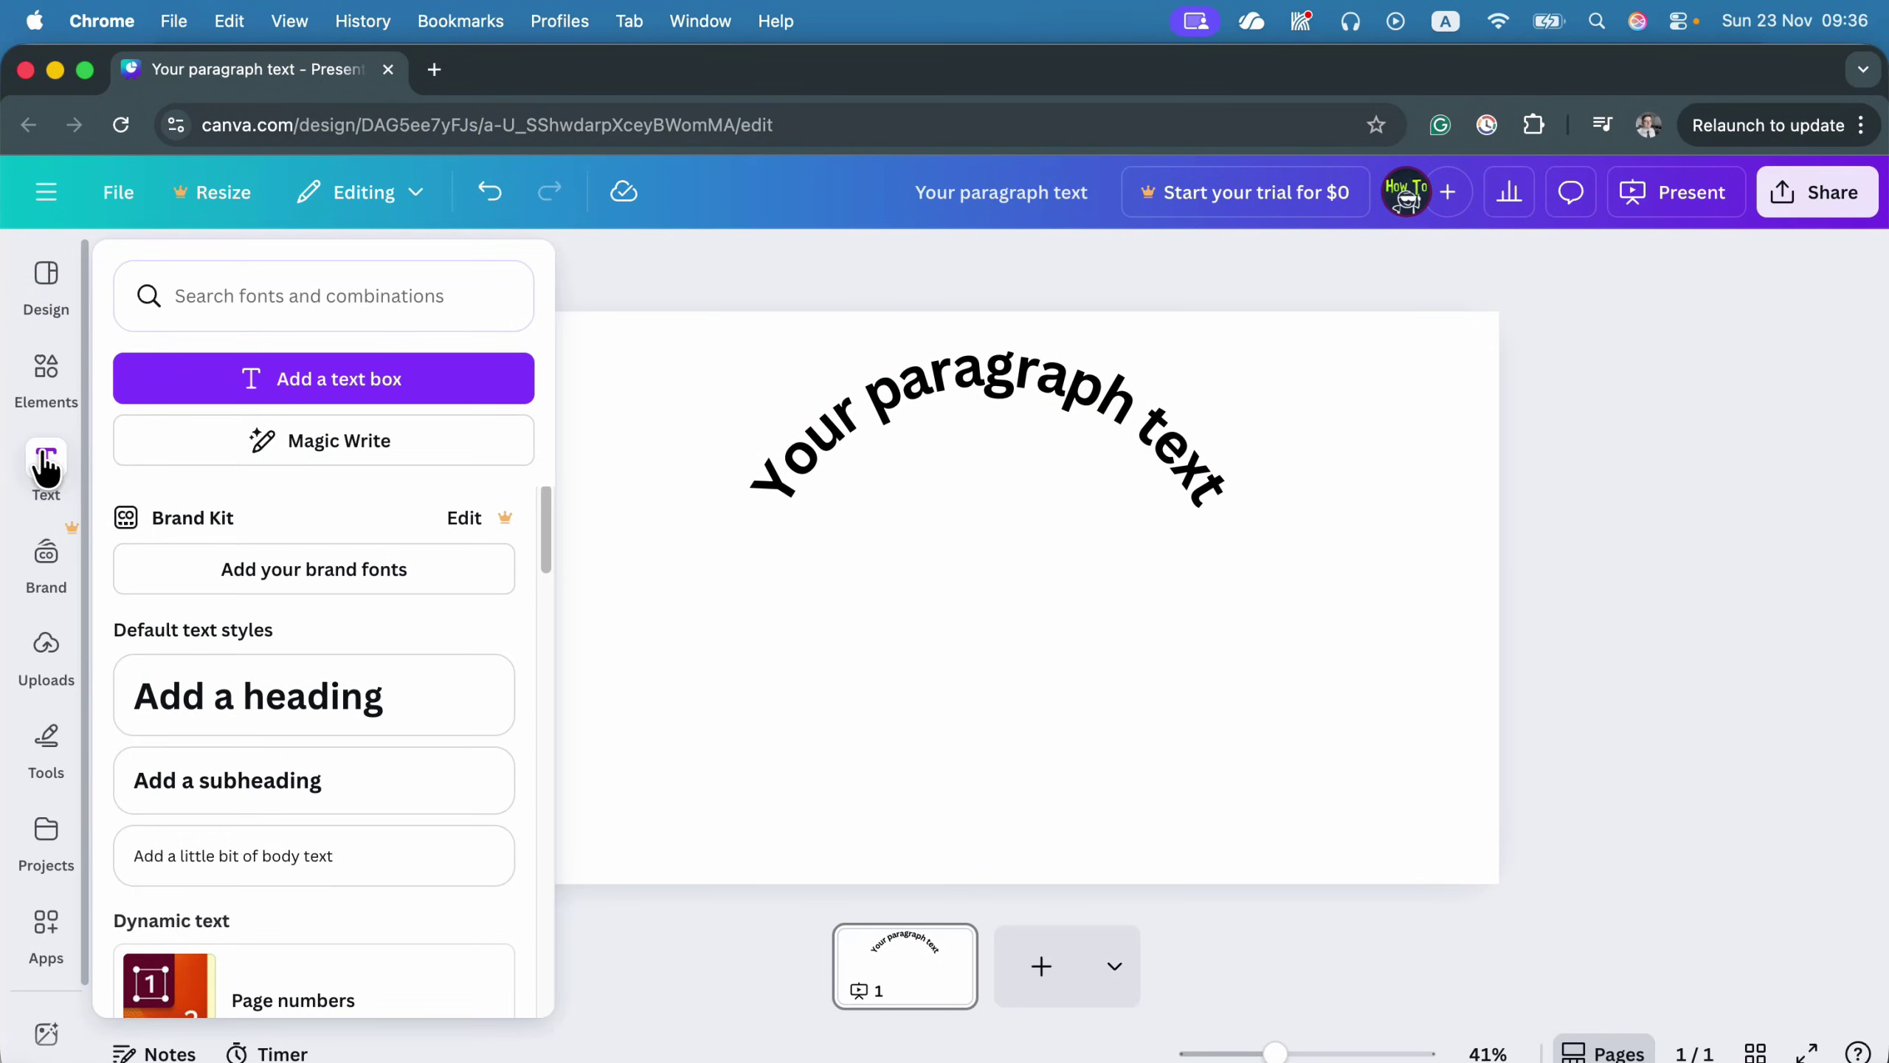
left_click(173, 387)
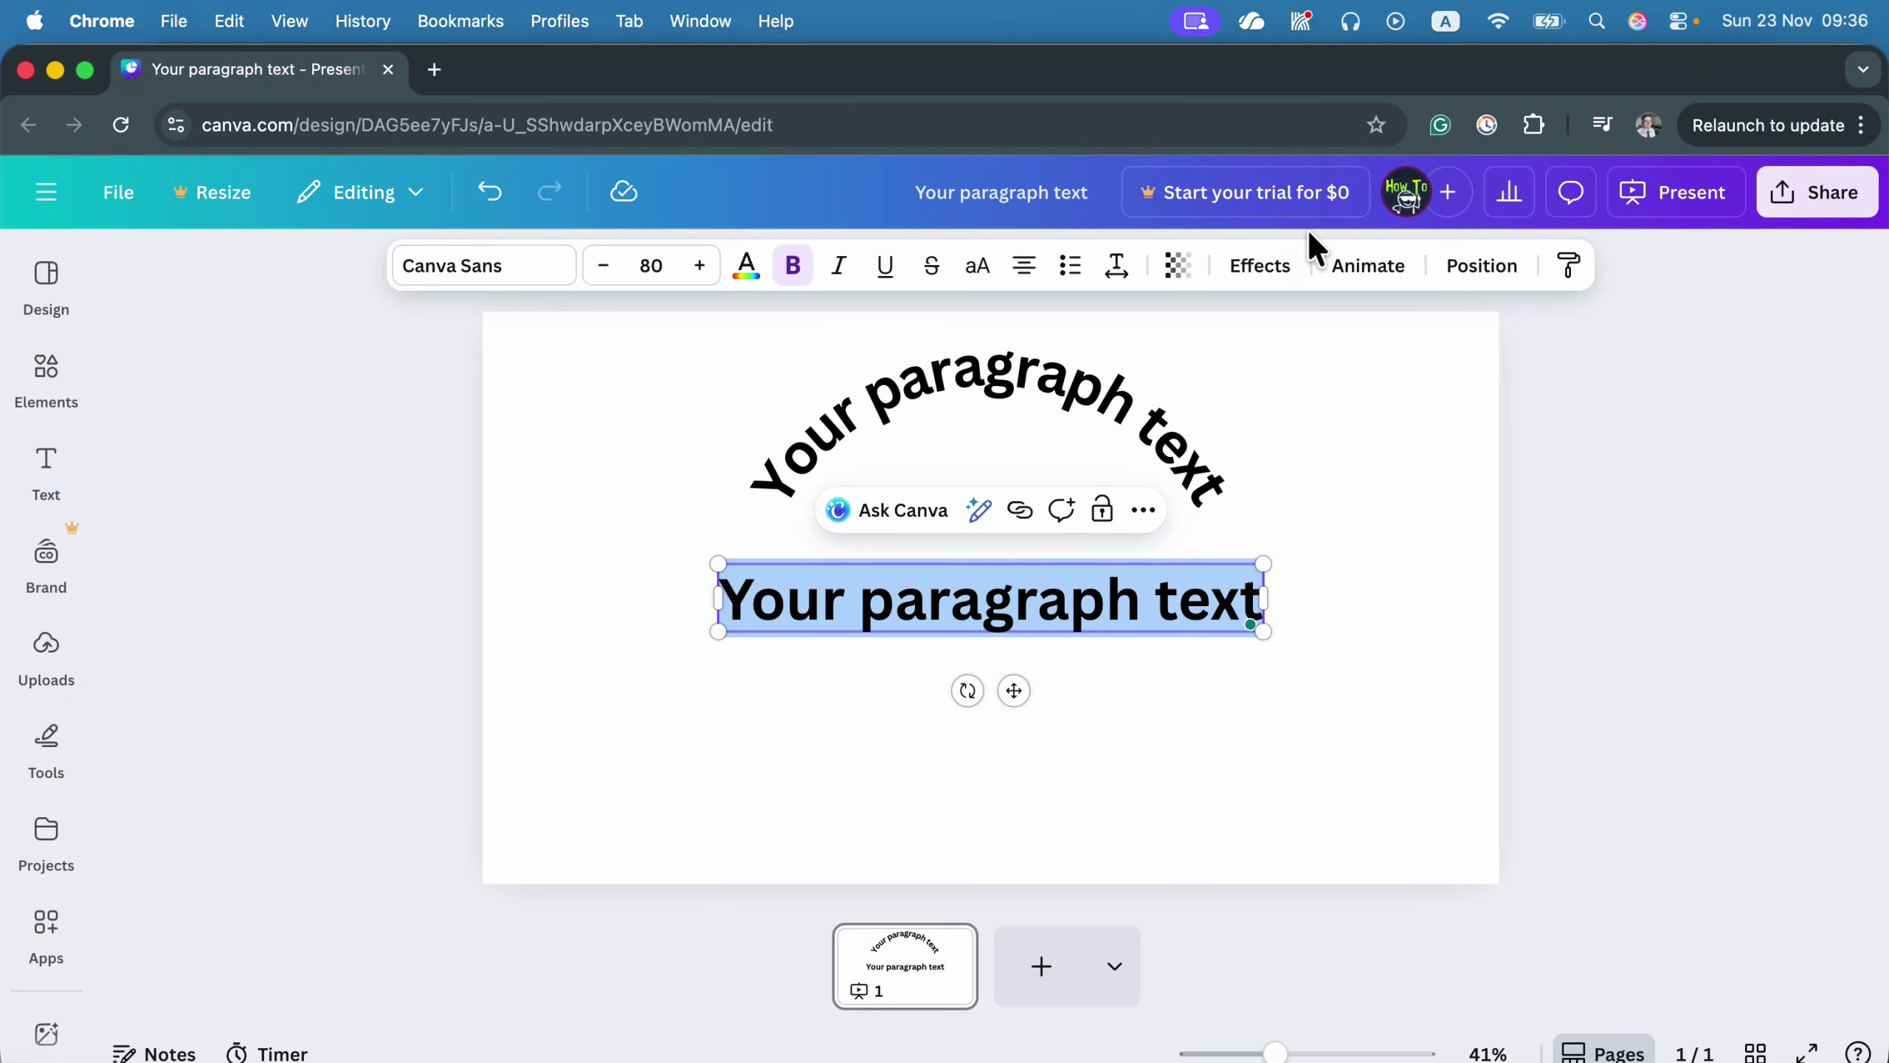
left_click(1273, 269)
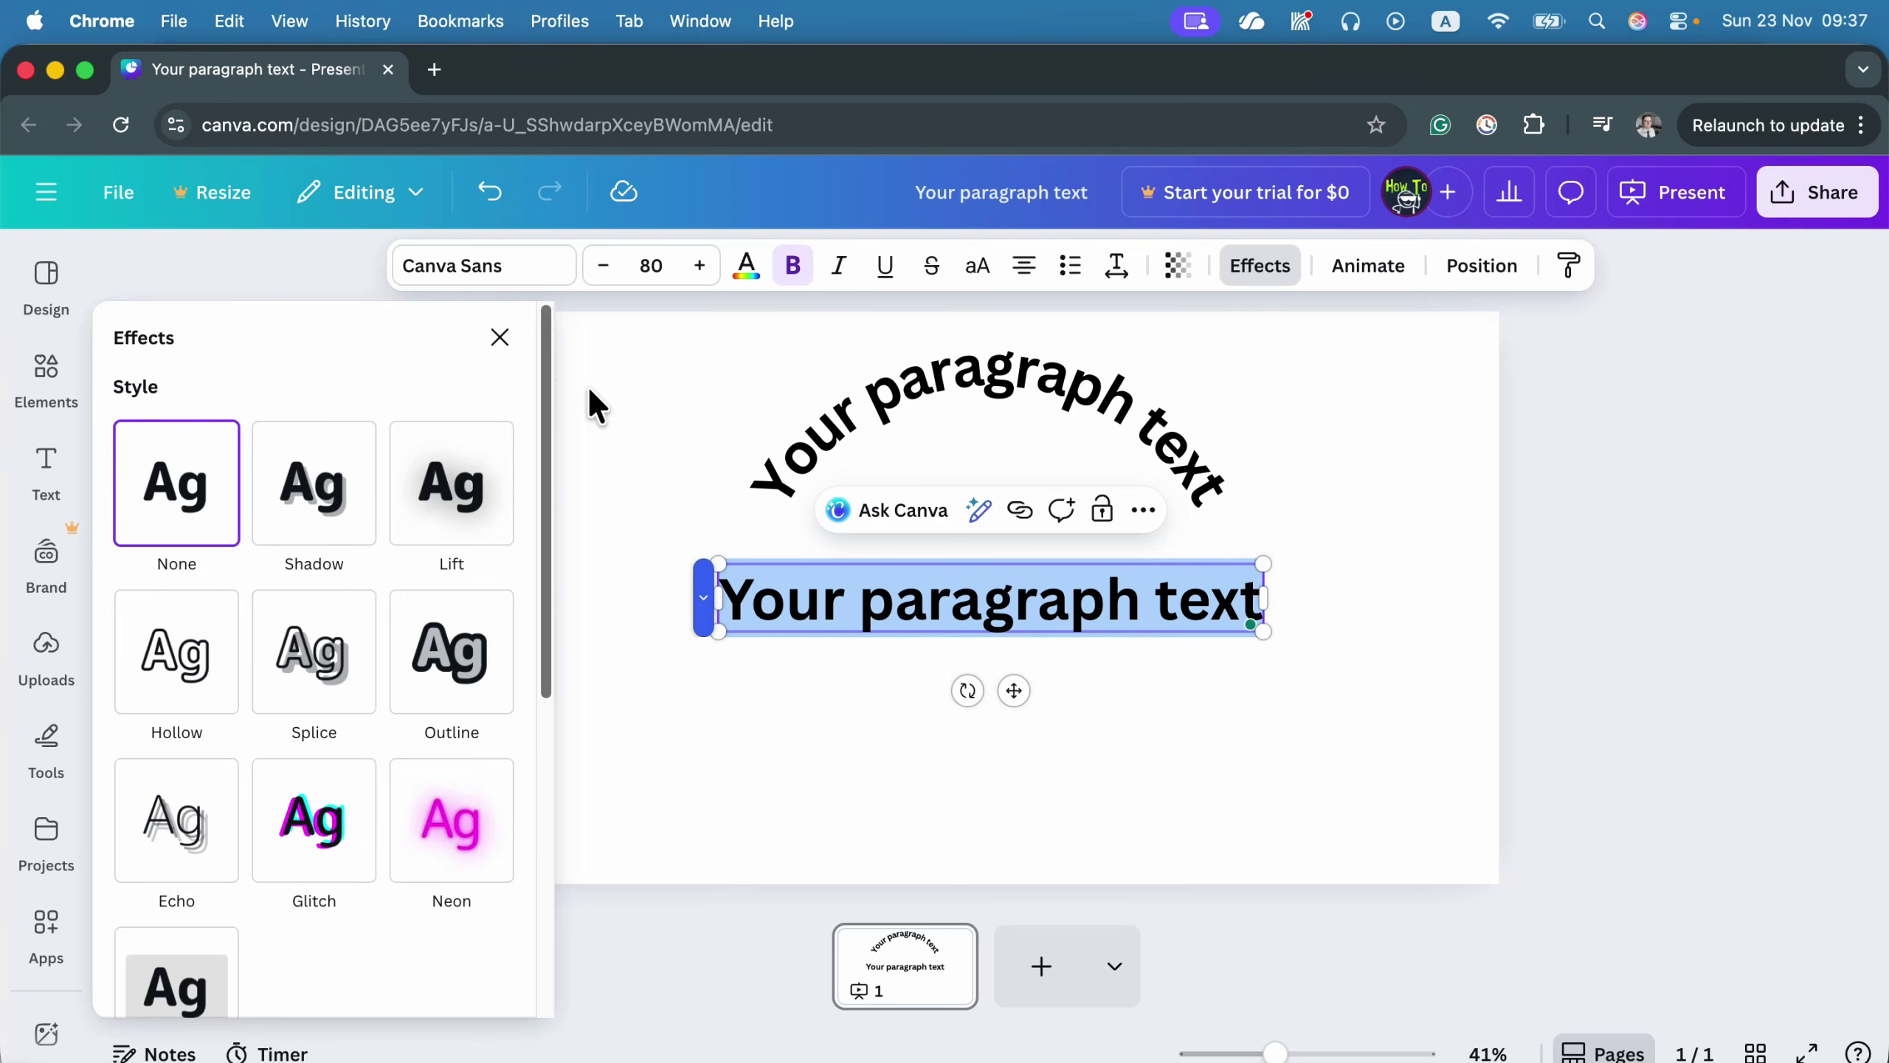
scroll(538, 404, "down", 1)
left_click_drag(538, 406, 532, 773)
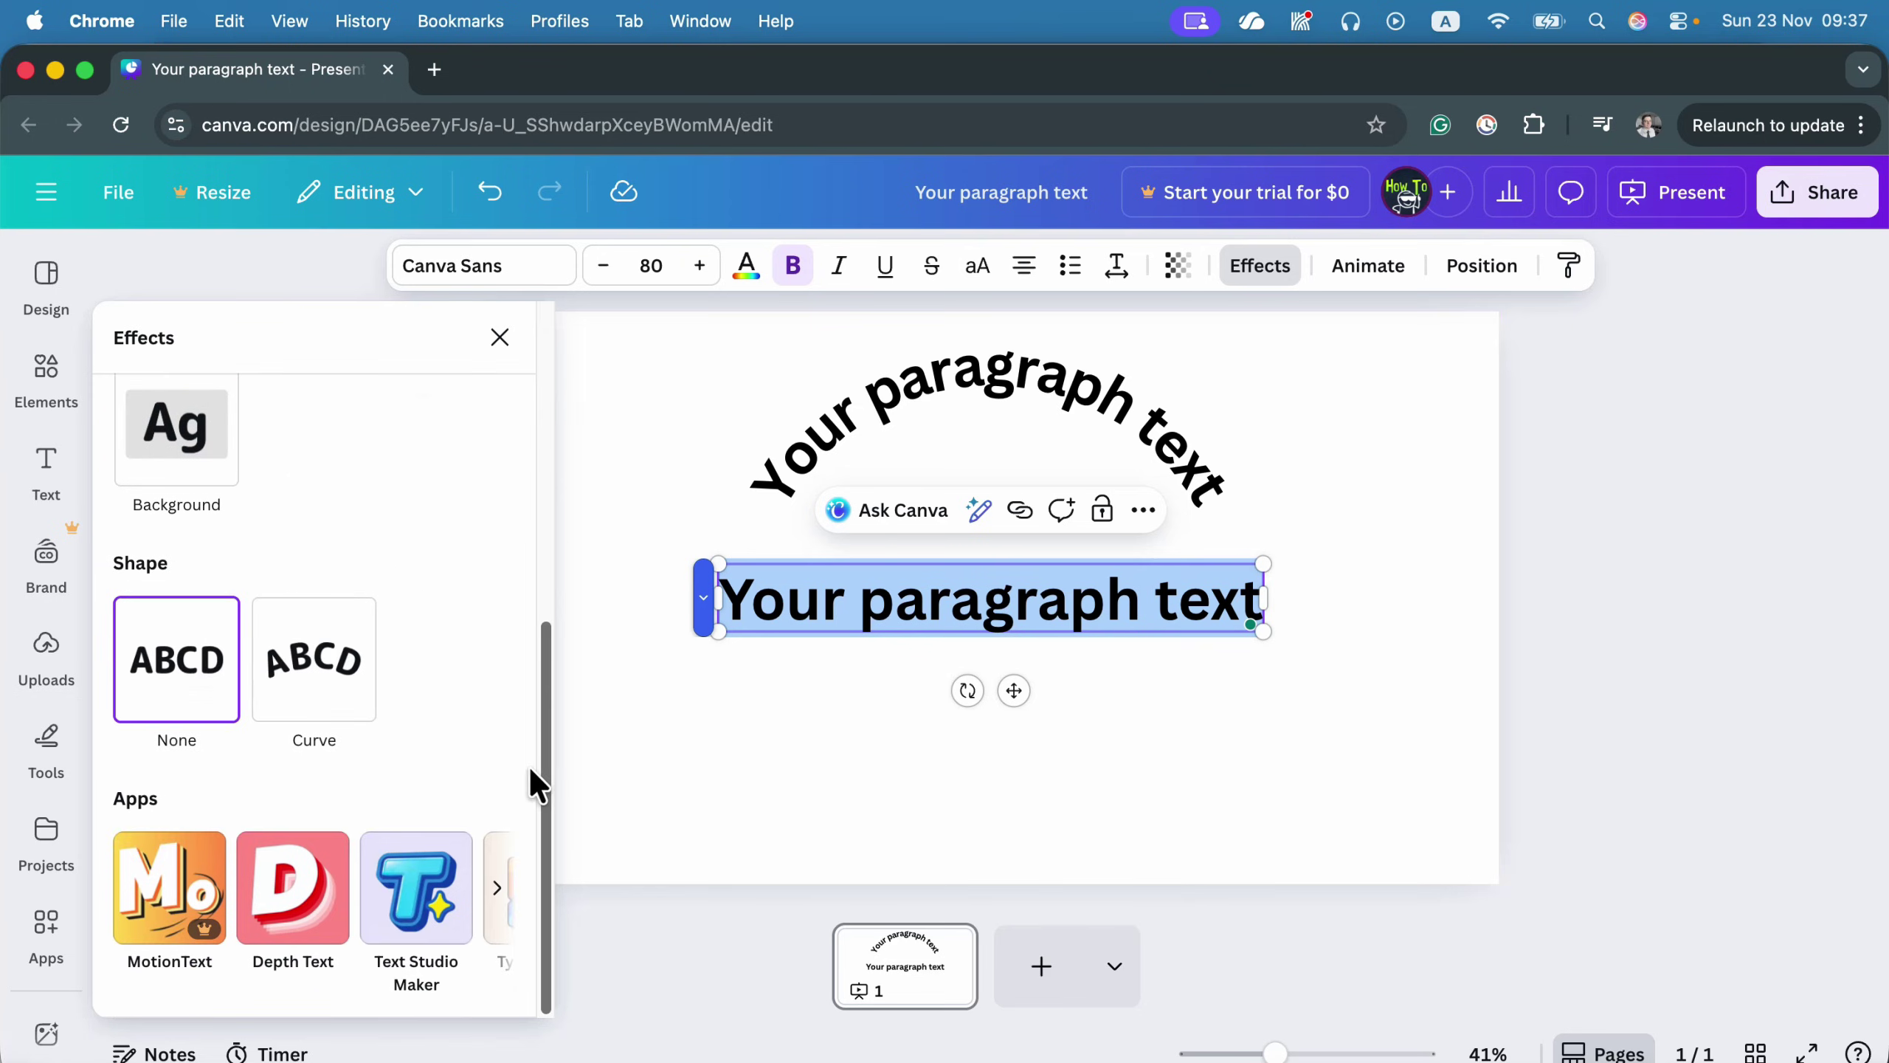
left_click(316, 691)
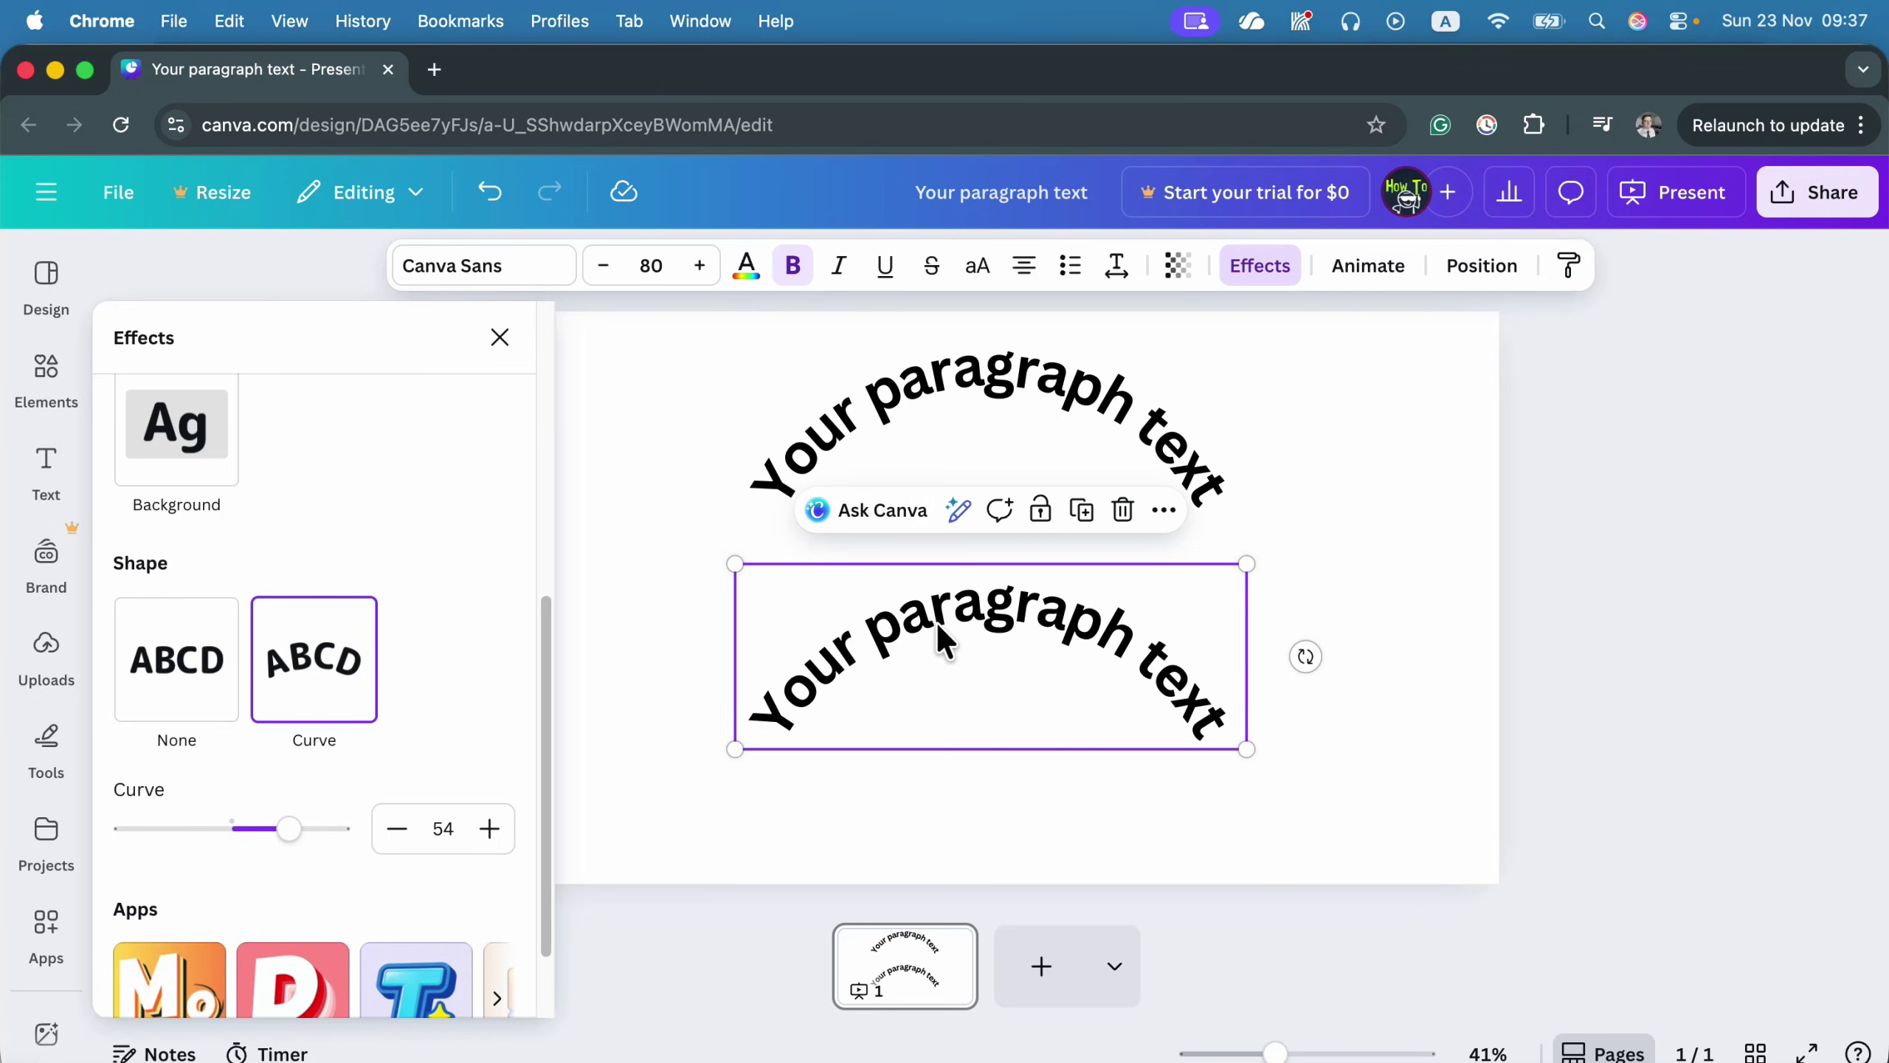
left_click_drag(292, 829, 350, 846)
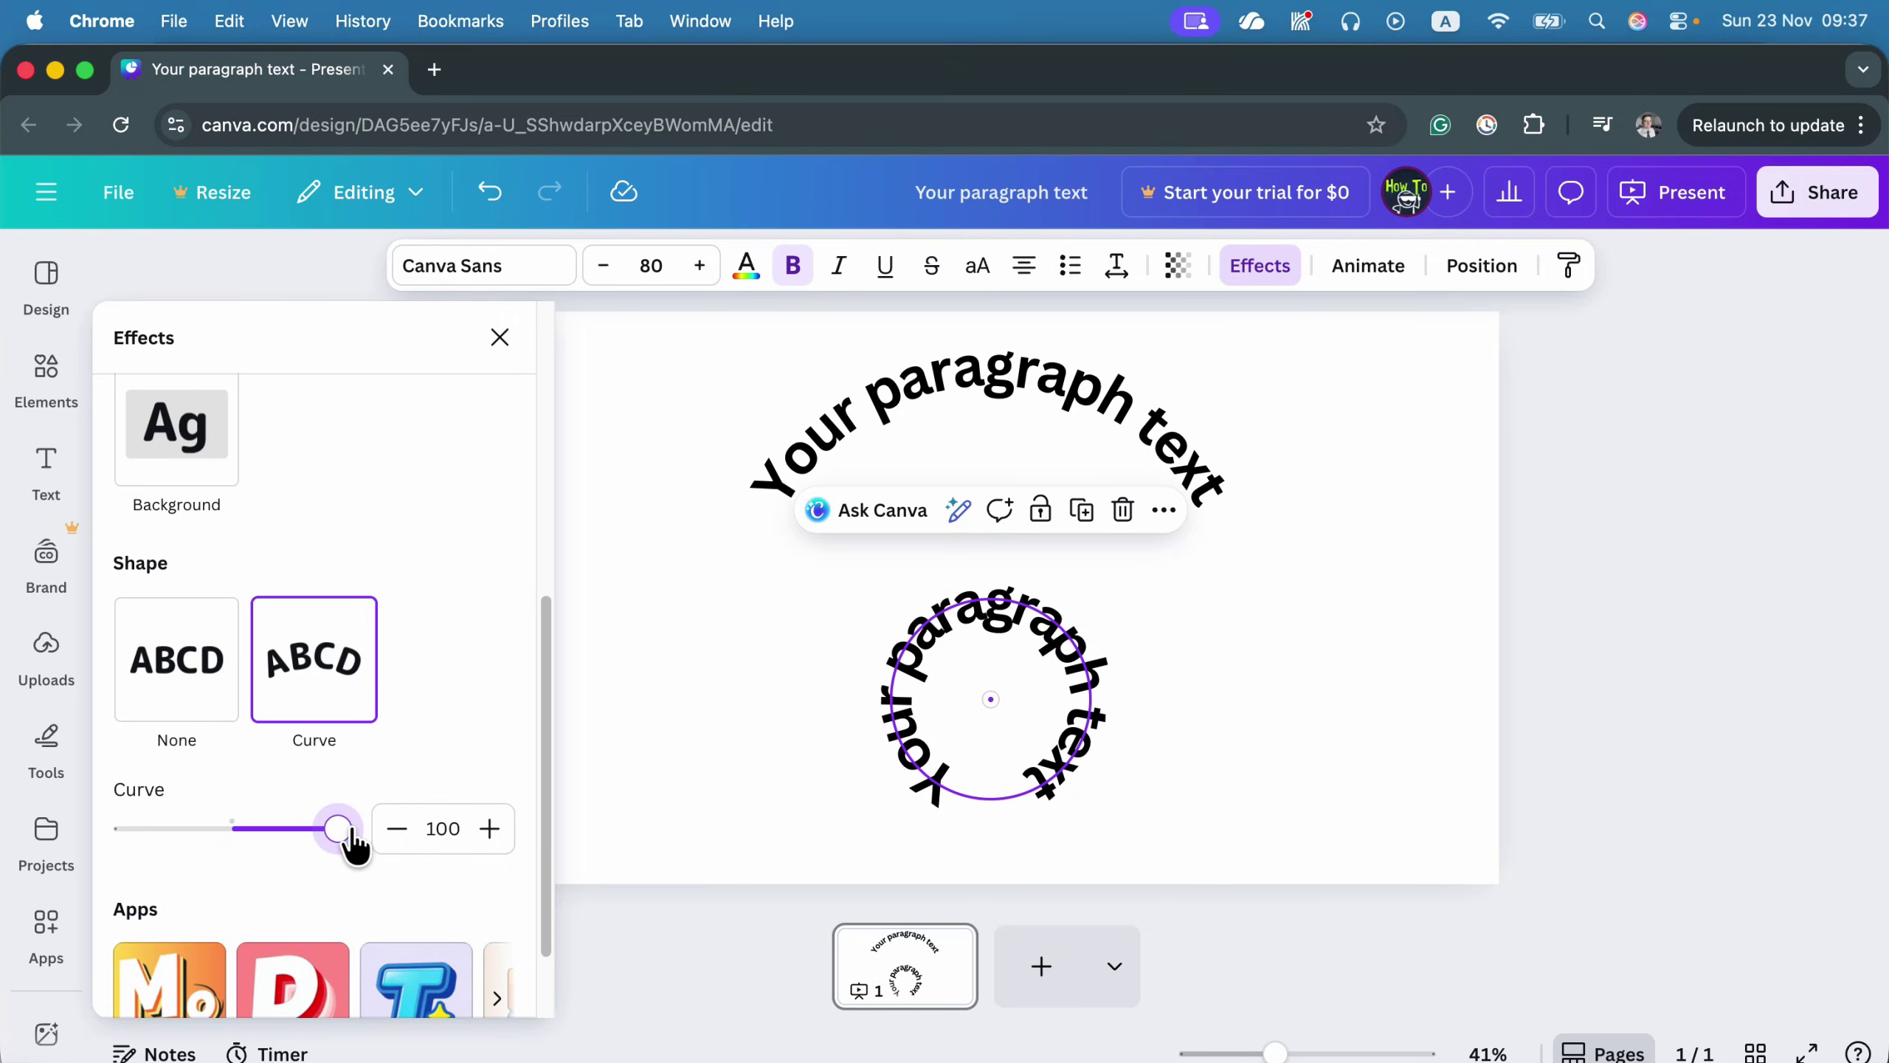
left_click_drag(348, 844, 279, 844)
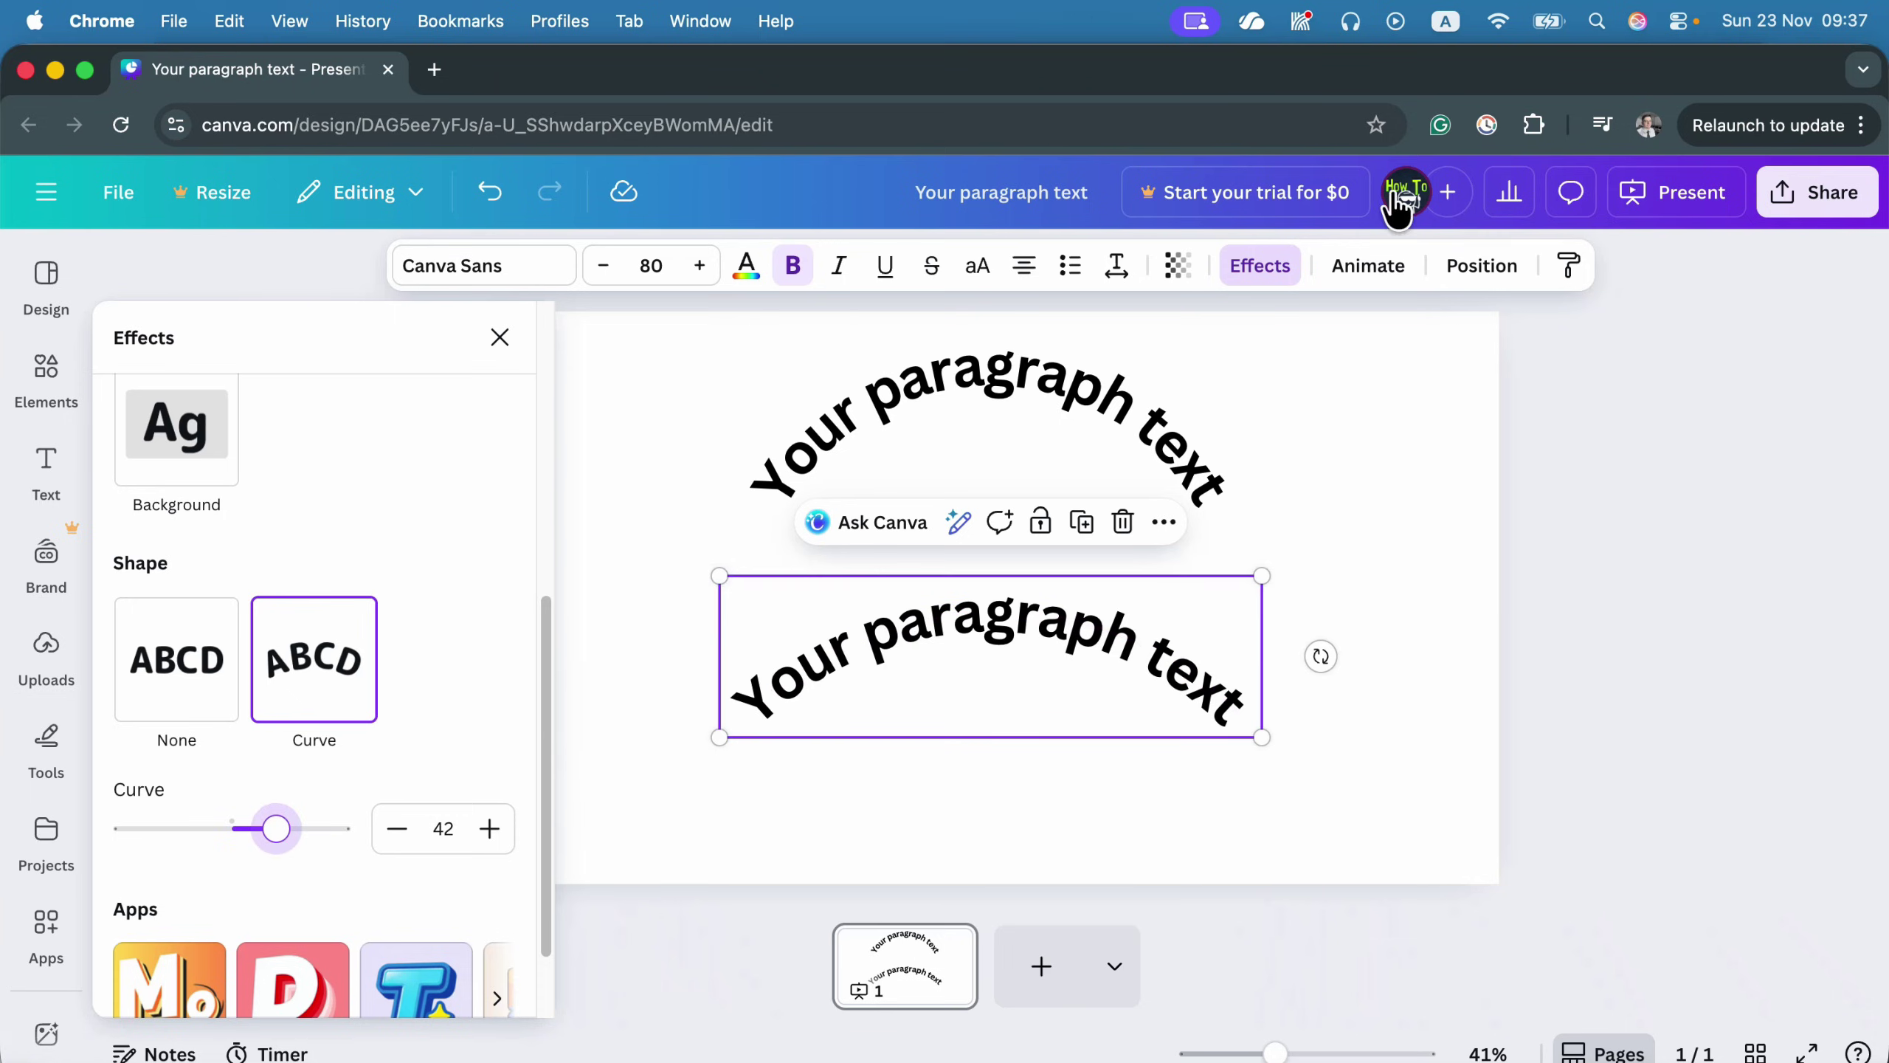
Try the Shadow style on the new curved text, replace it with Splice, and rotate the text clockwise.
scroll(409, 746, "down", 3)
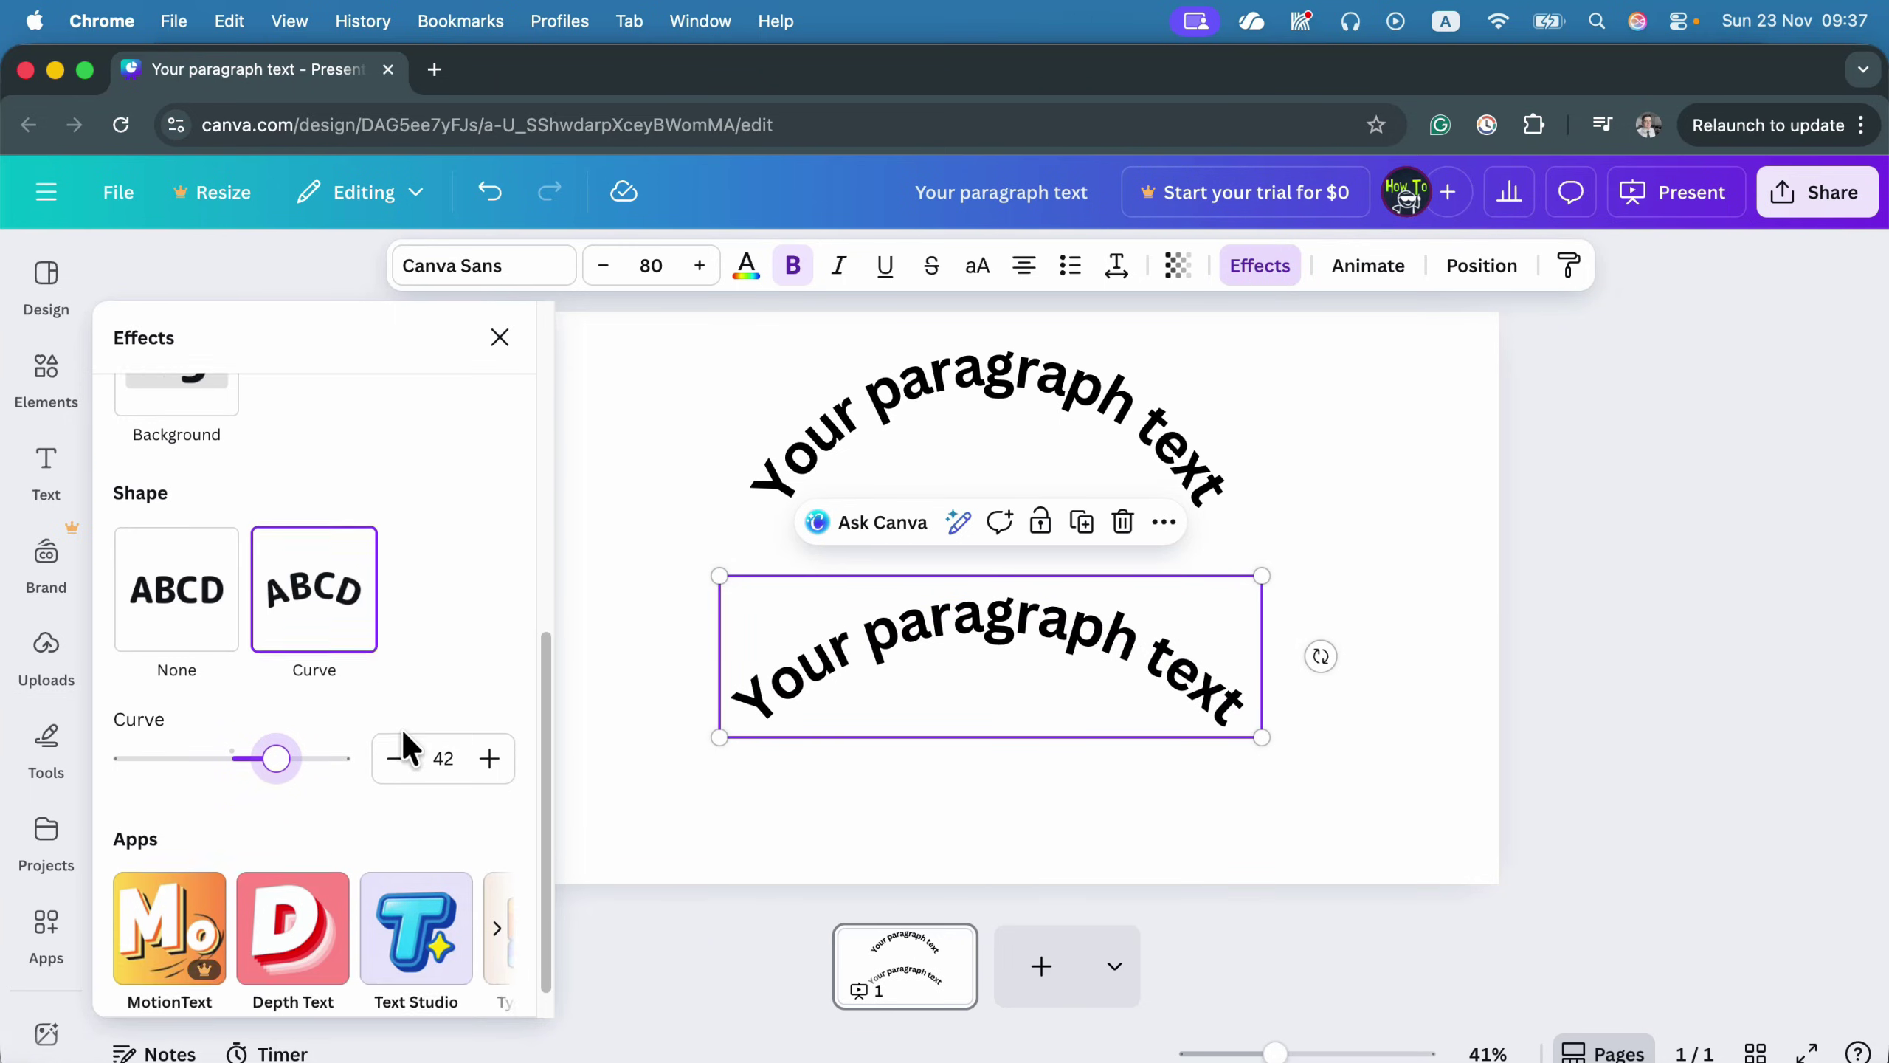
scroll(412, 643, "up", 10)
left_click(333, 509)
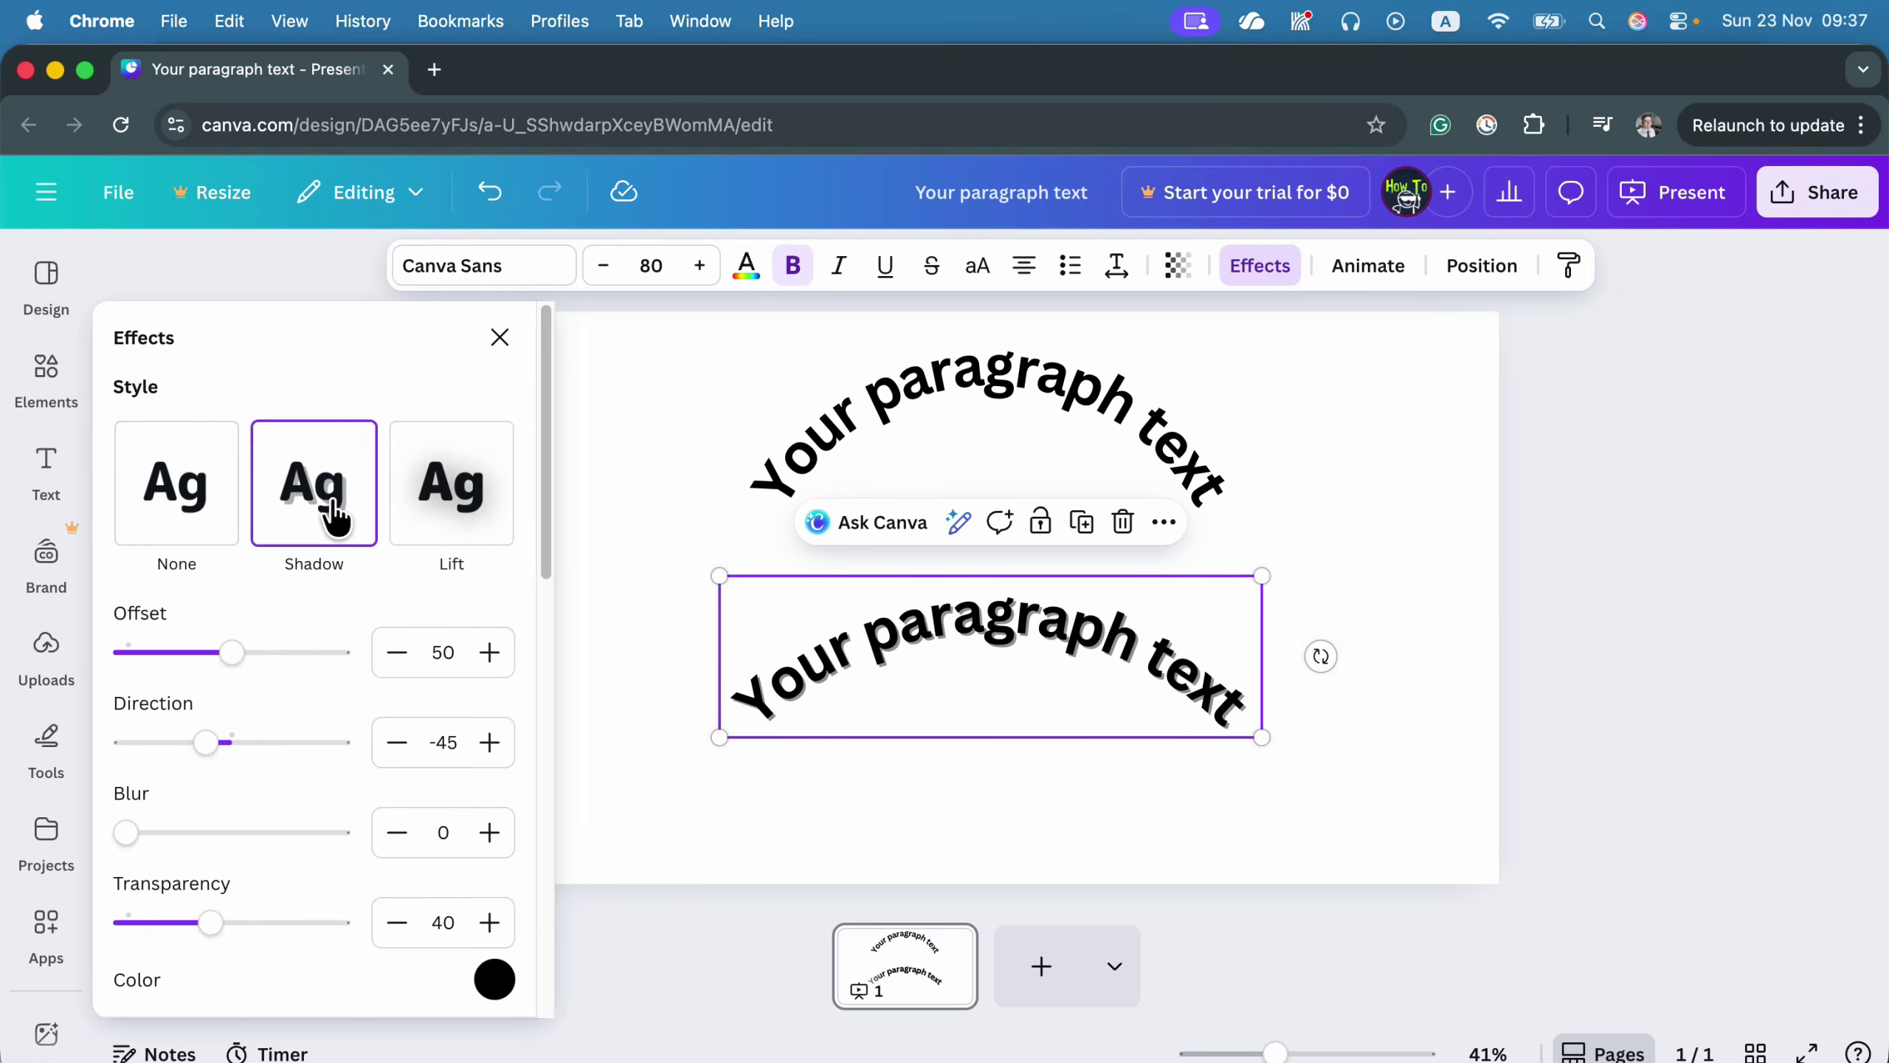
scroll(321, 446, "down", 8)
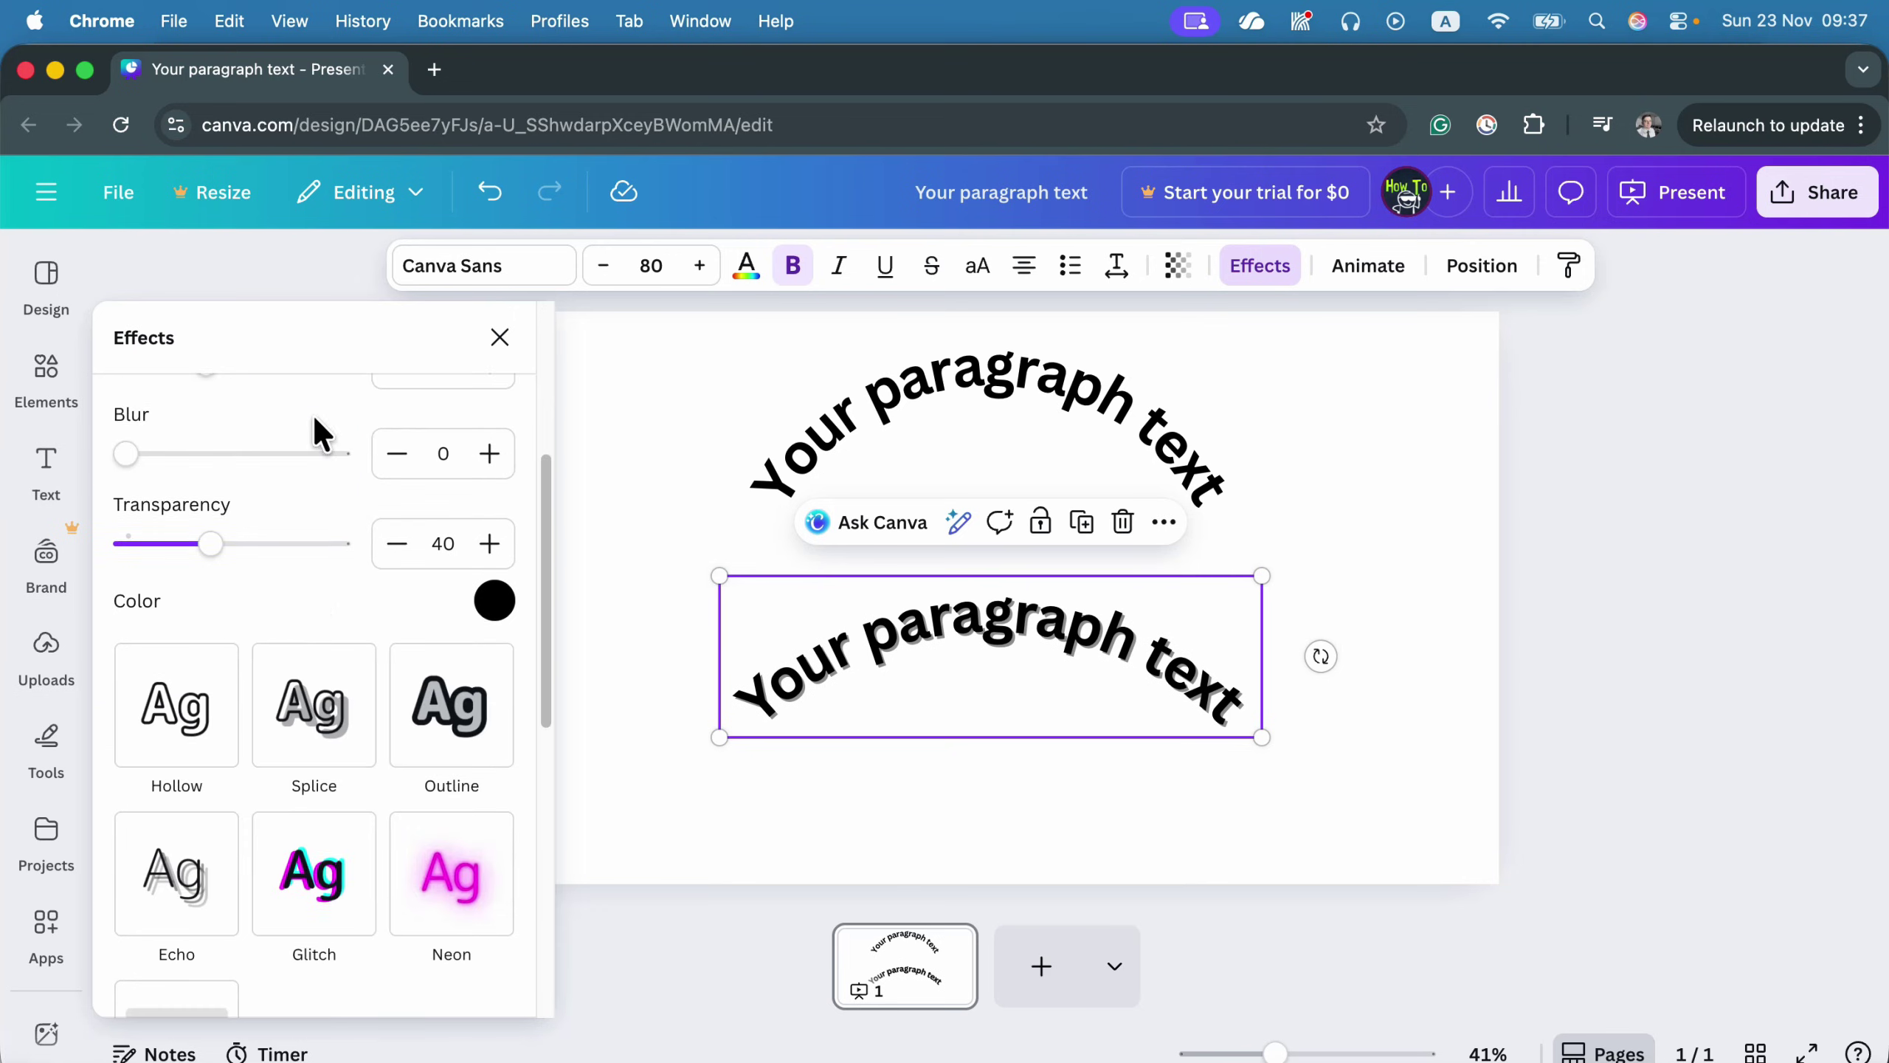
left_click(316, 603)
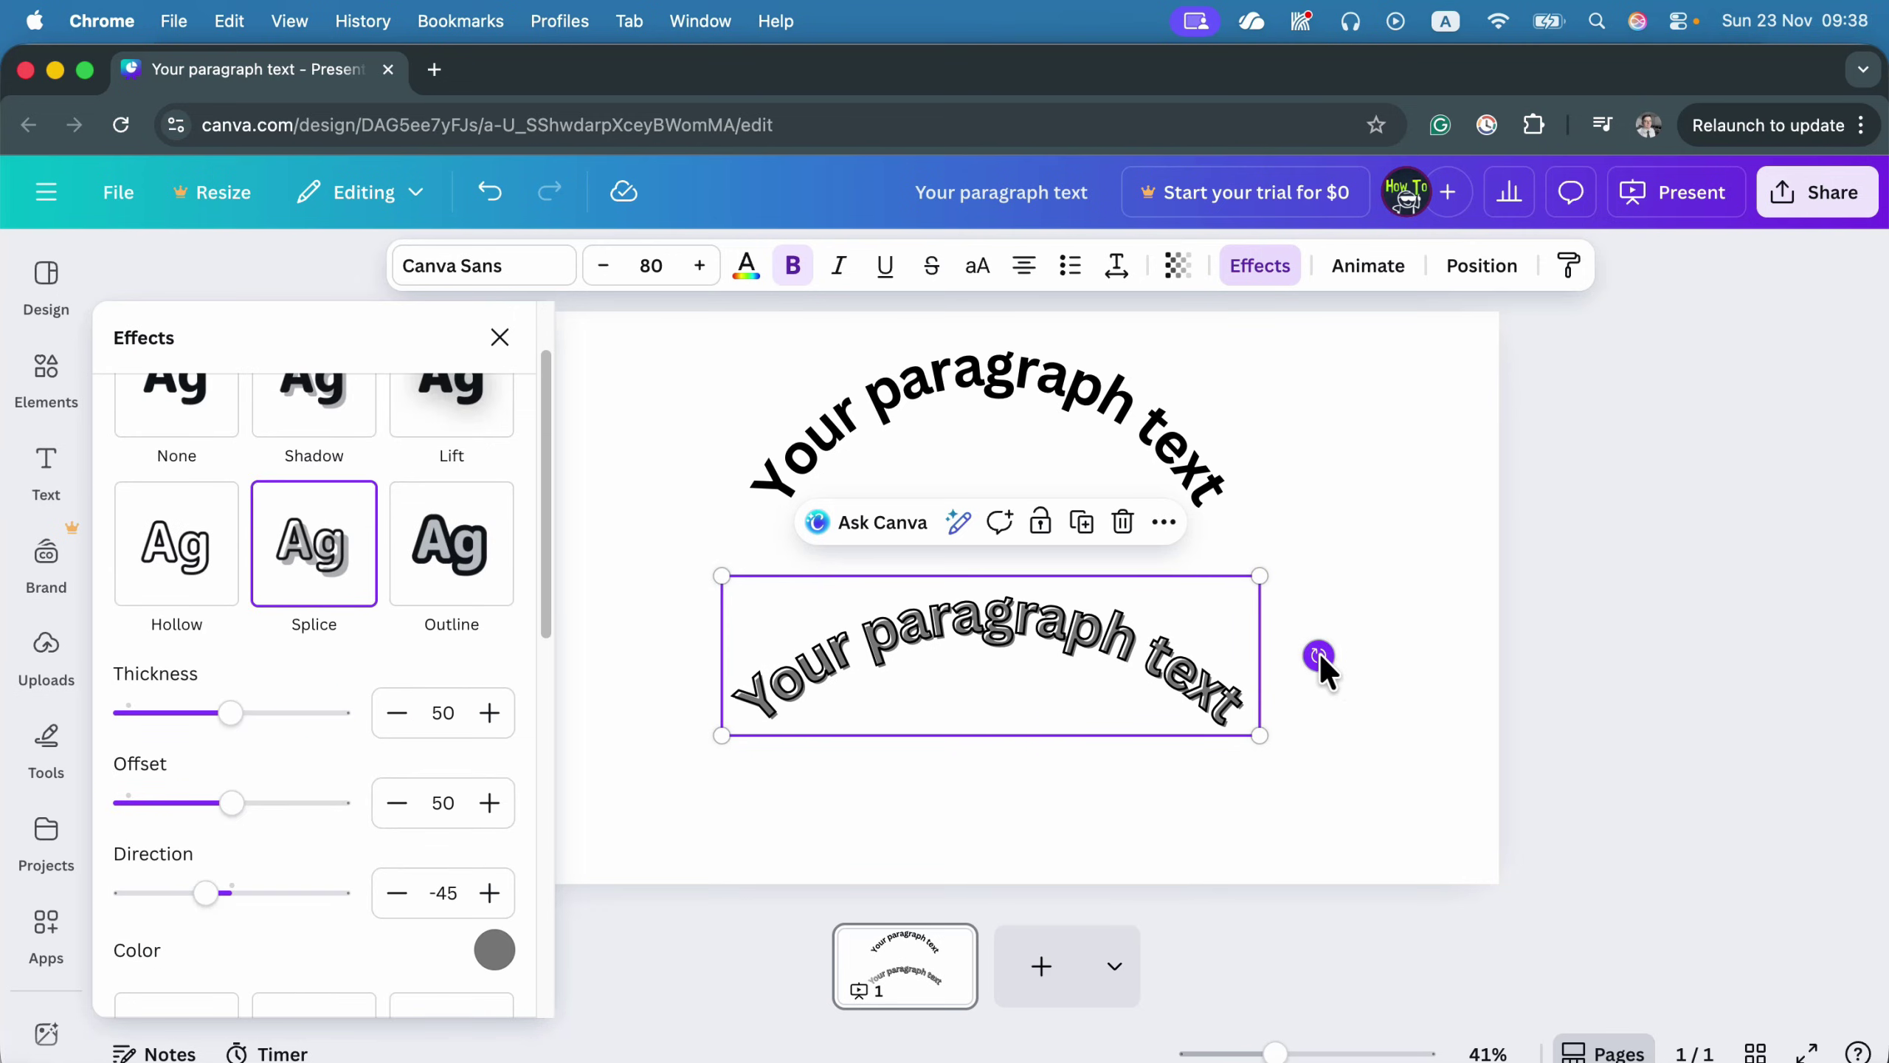
left_click_drag(1319, 654, 1260, 765)
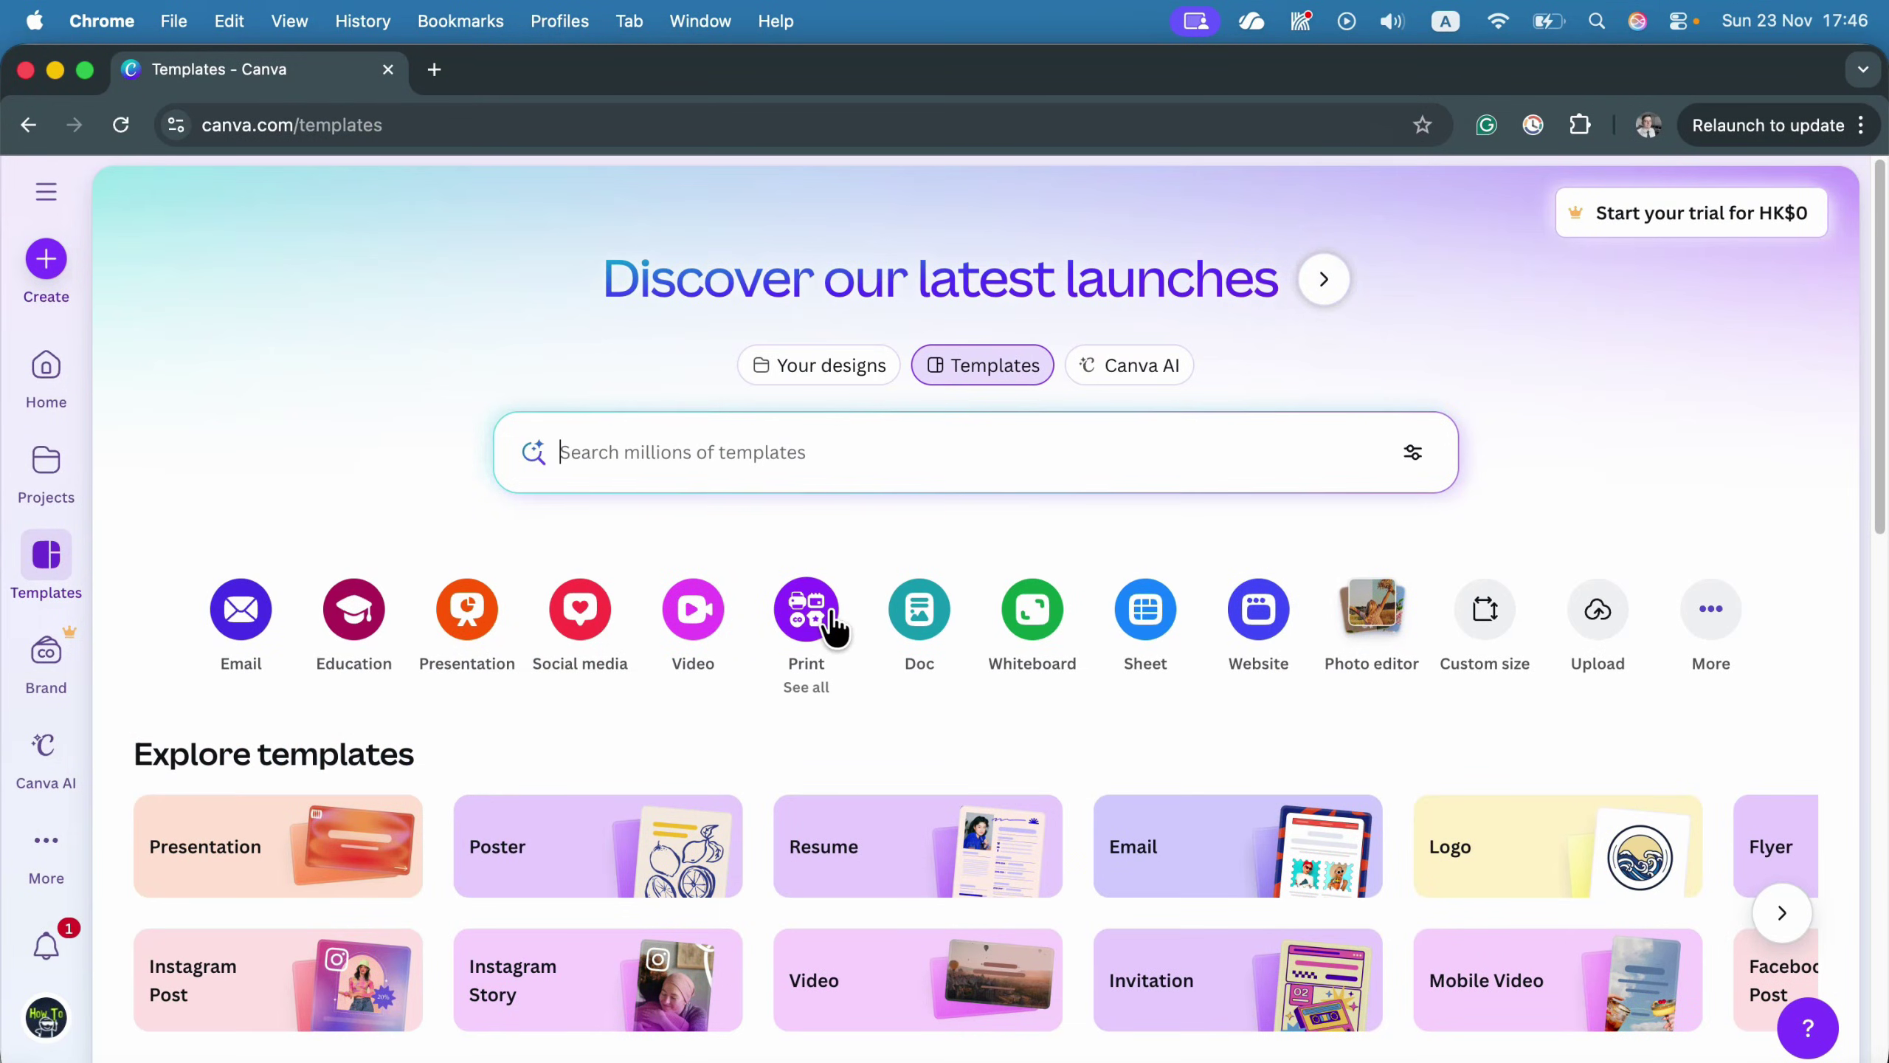
Browse the popular formats in the Print category for creating a design.
left_click(805, 607)
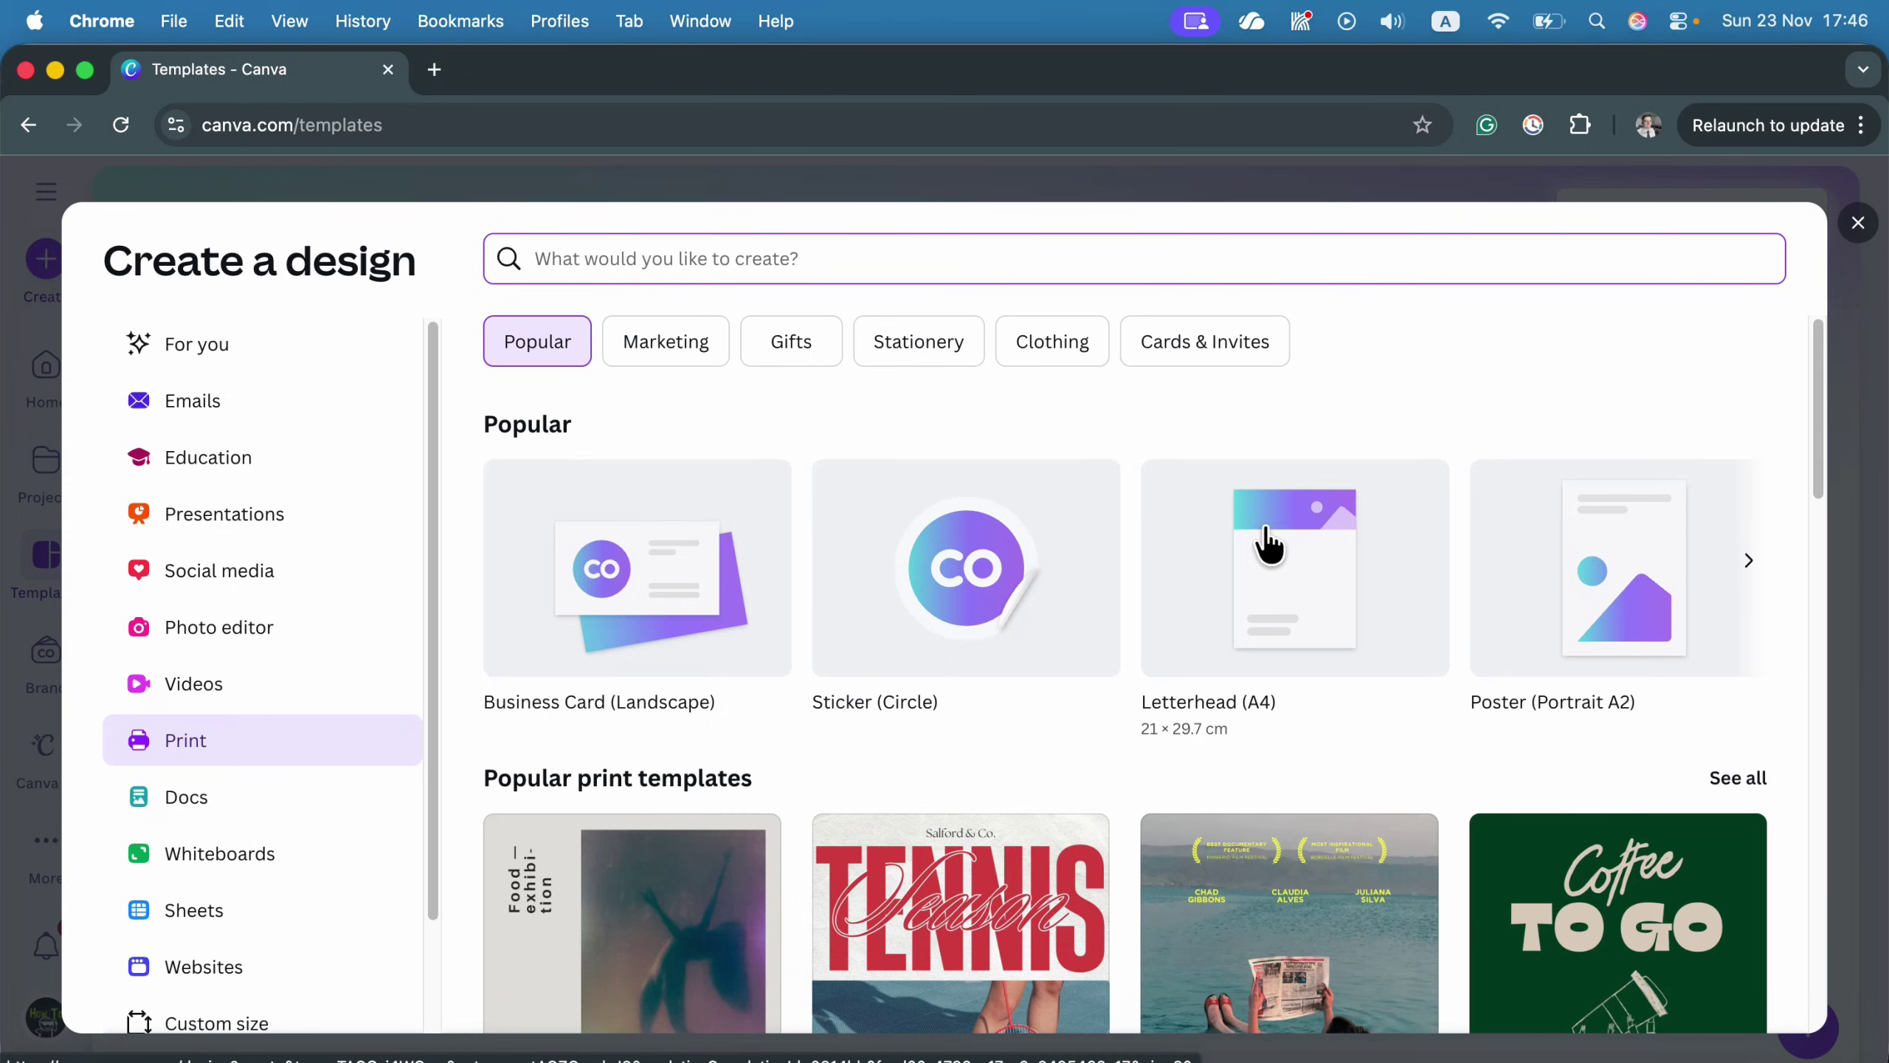
left_click(1754, 568)
left_click(1754, 569)
left_click(1754, 569)
left_click(1754, 569)
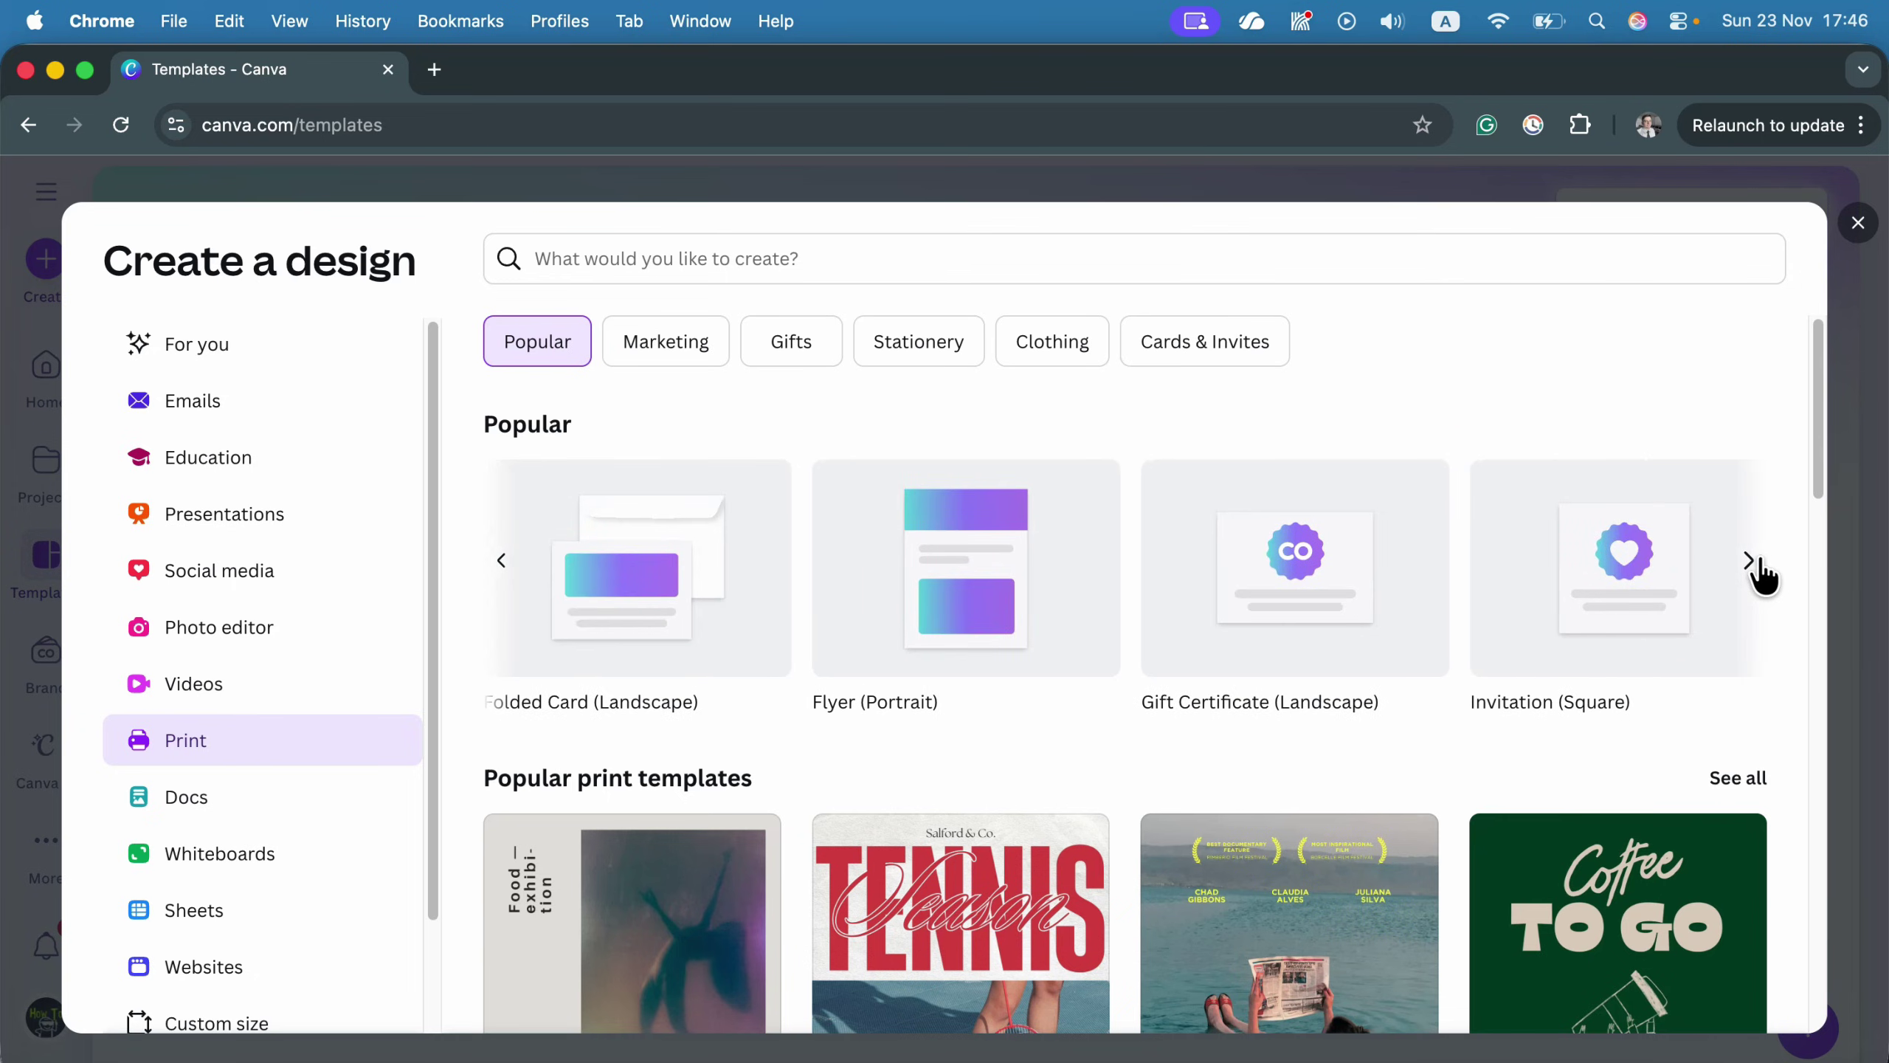
left_click(1754, 566)
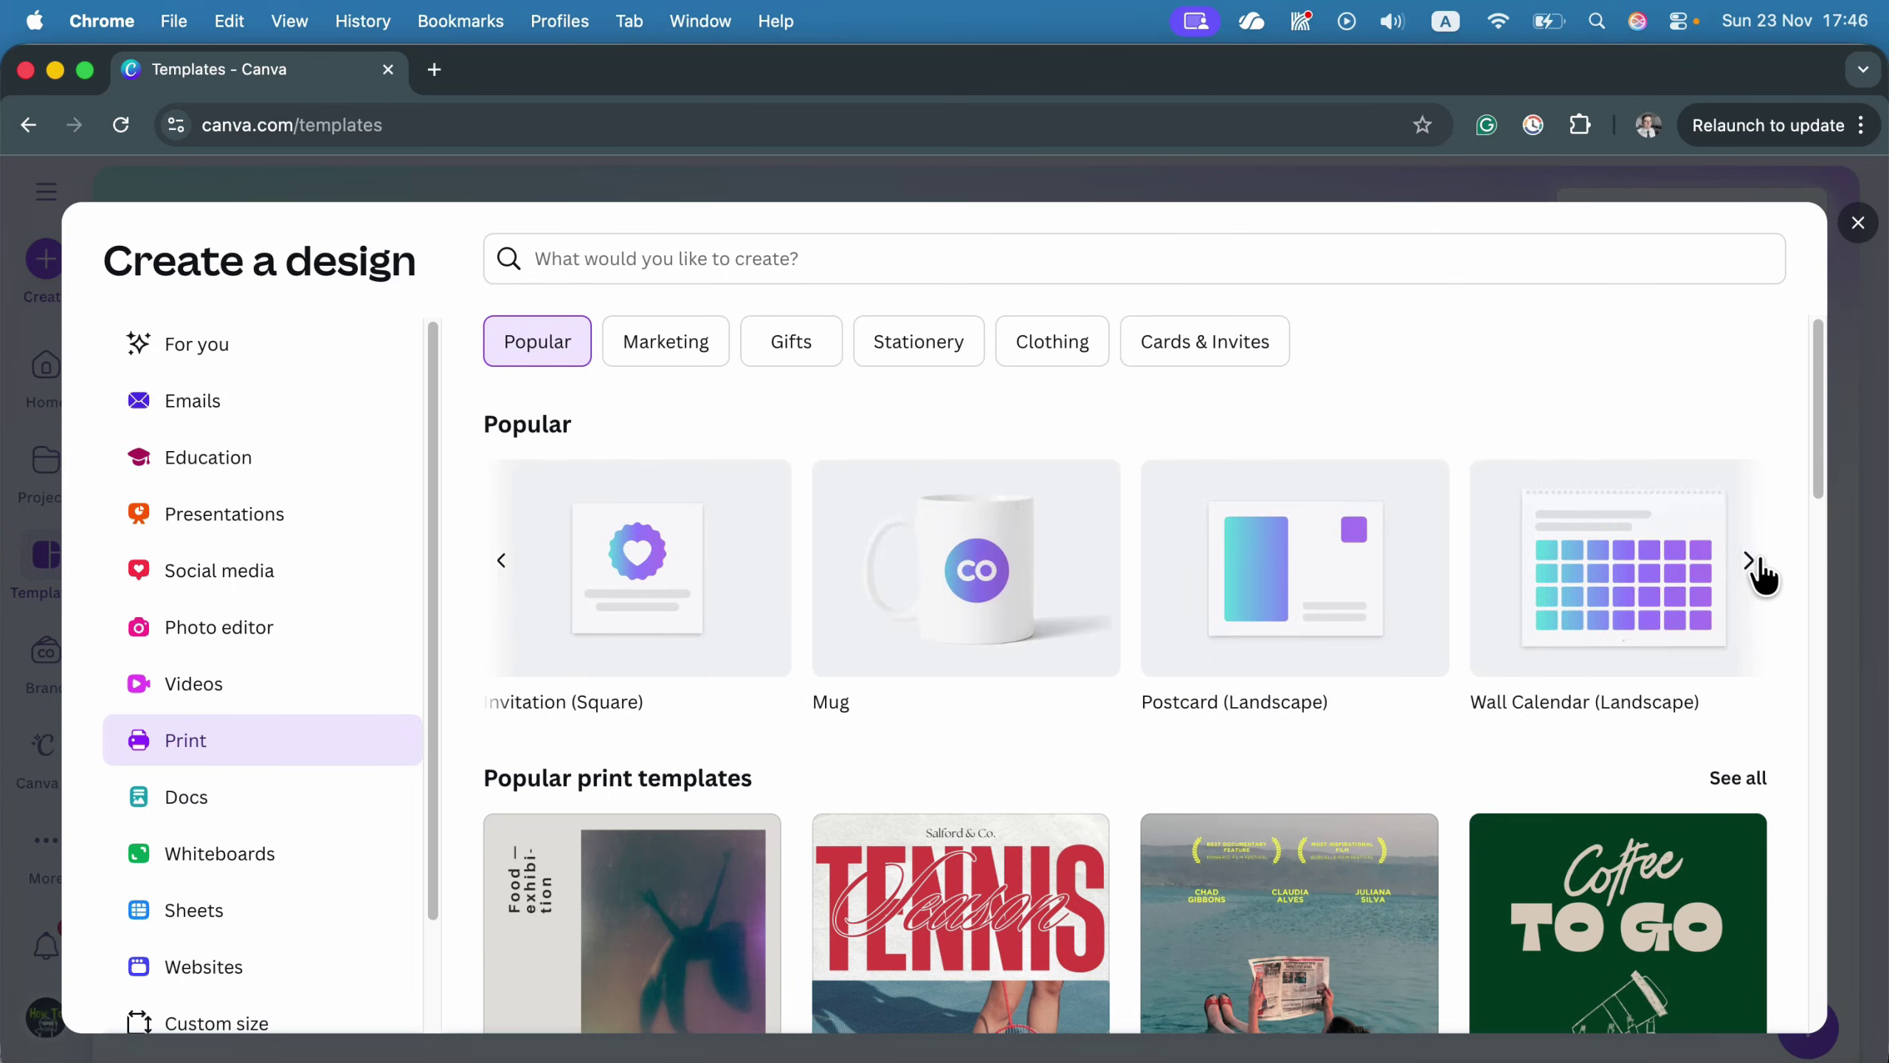
left_click(1754, 567)
left_click(1750, 561)
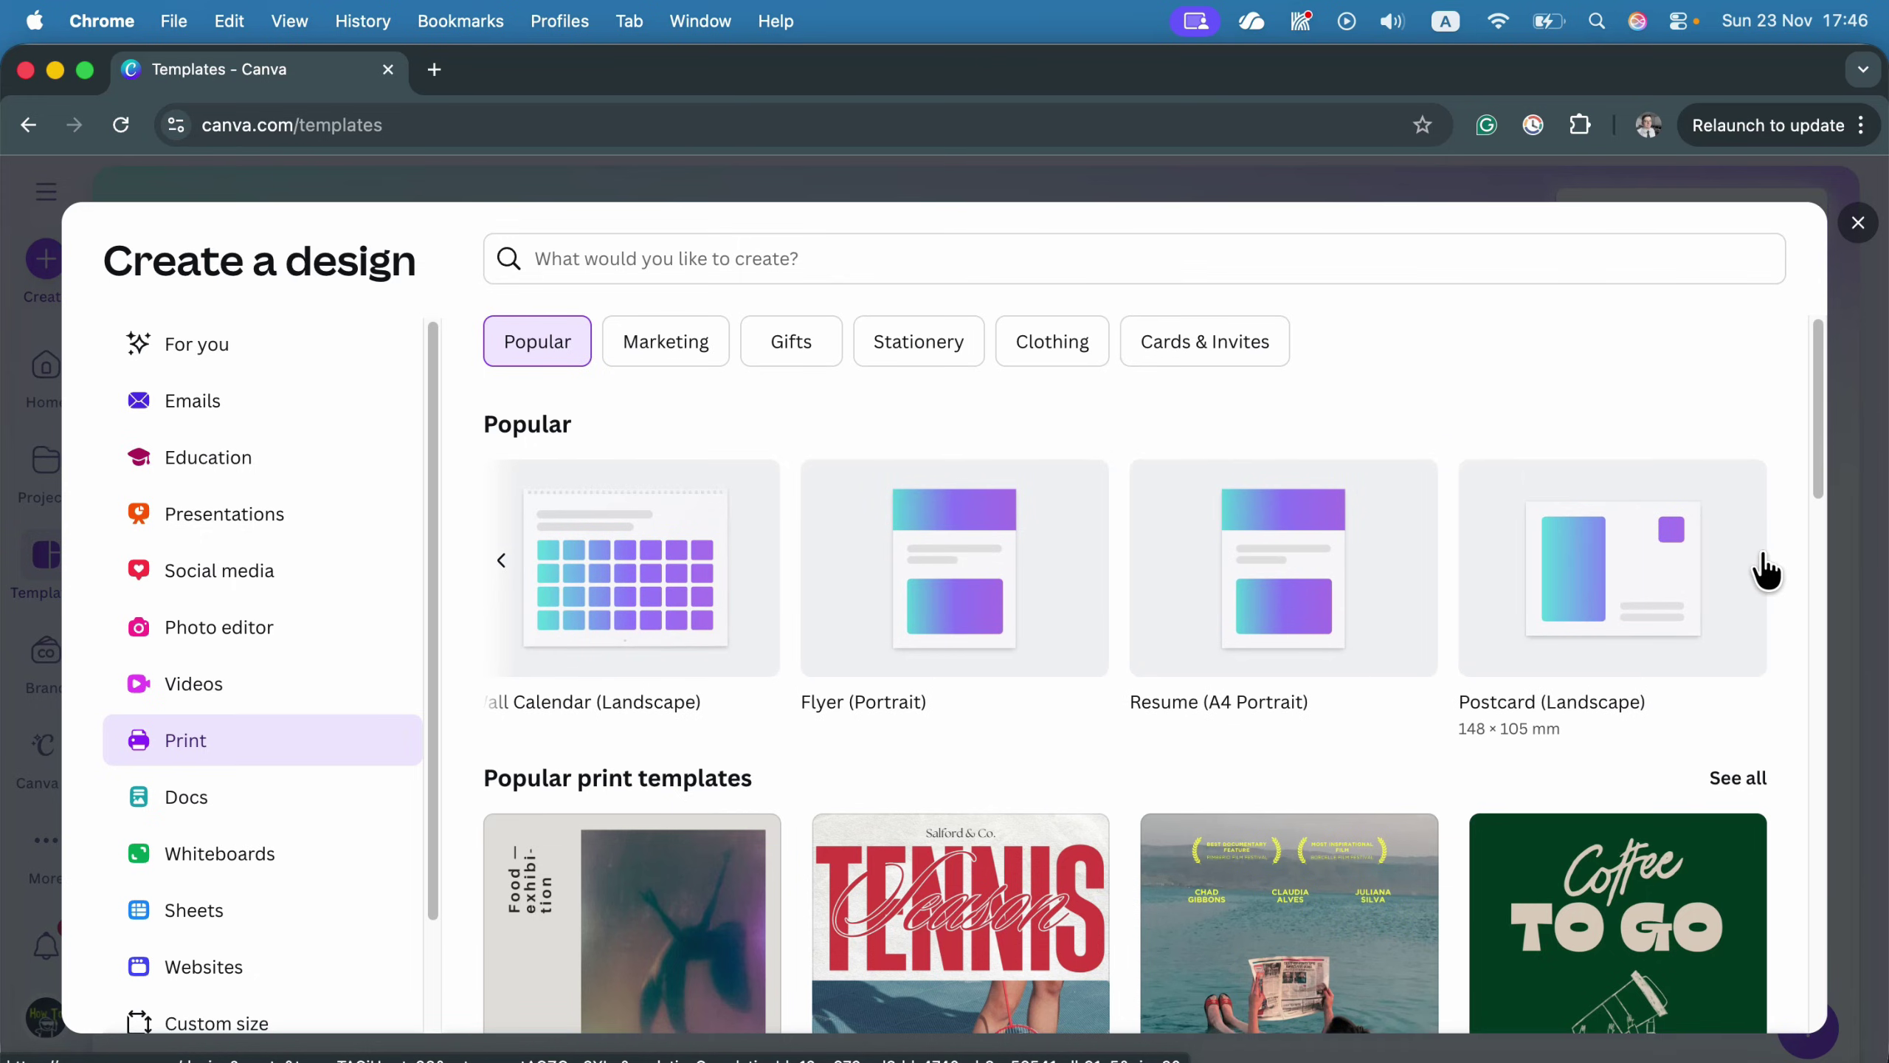
Enter a custom design size in millimetres, 210 mm wide and 297 mm high.
scroll(150, 818, "down", 3)
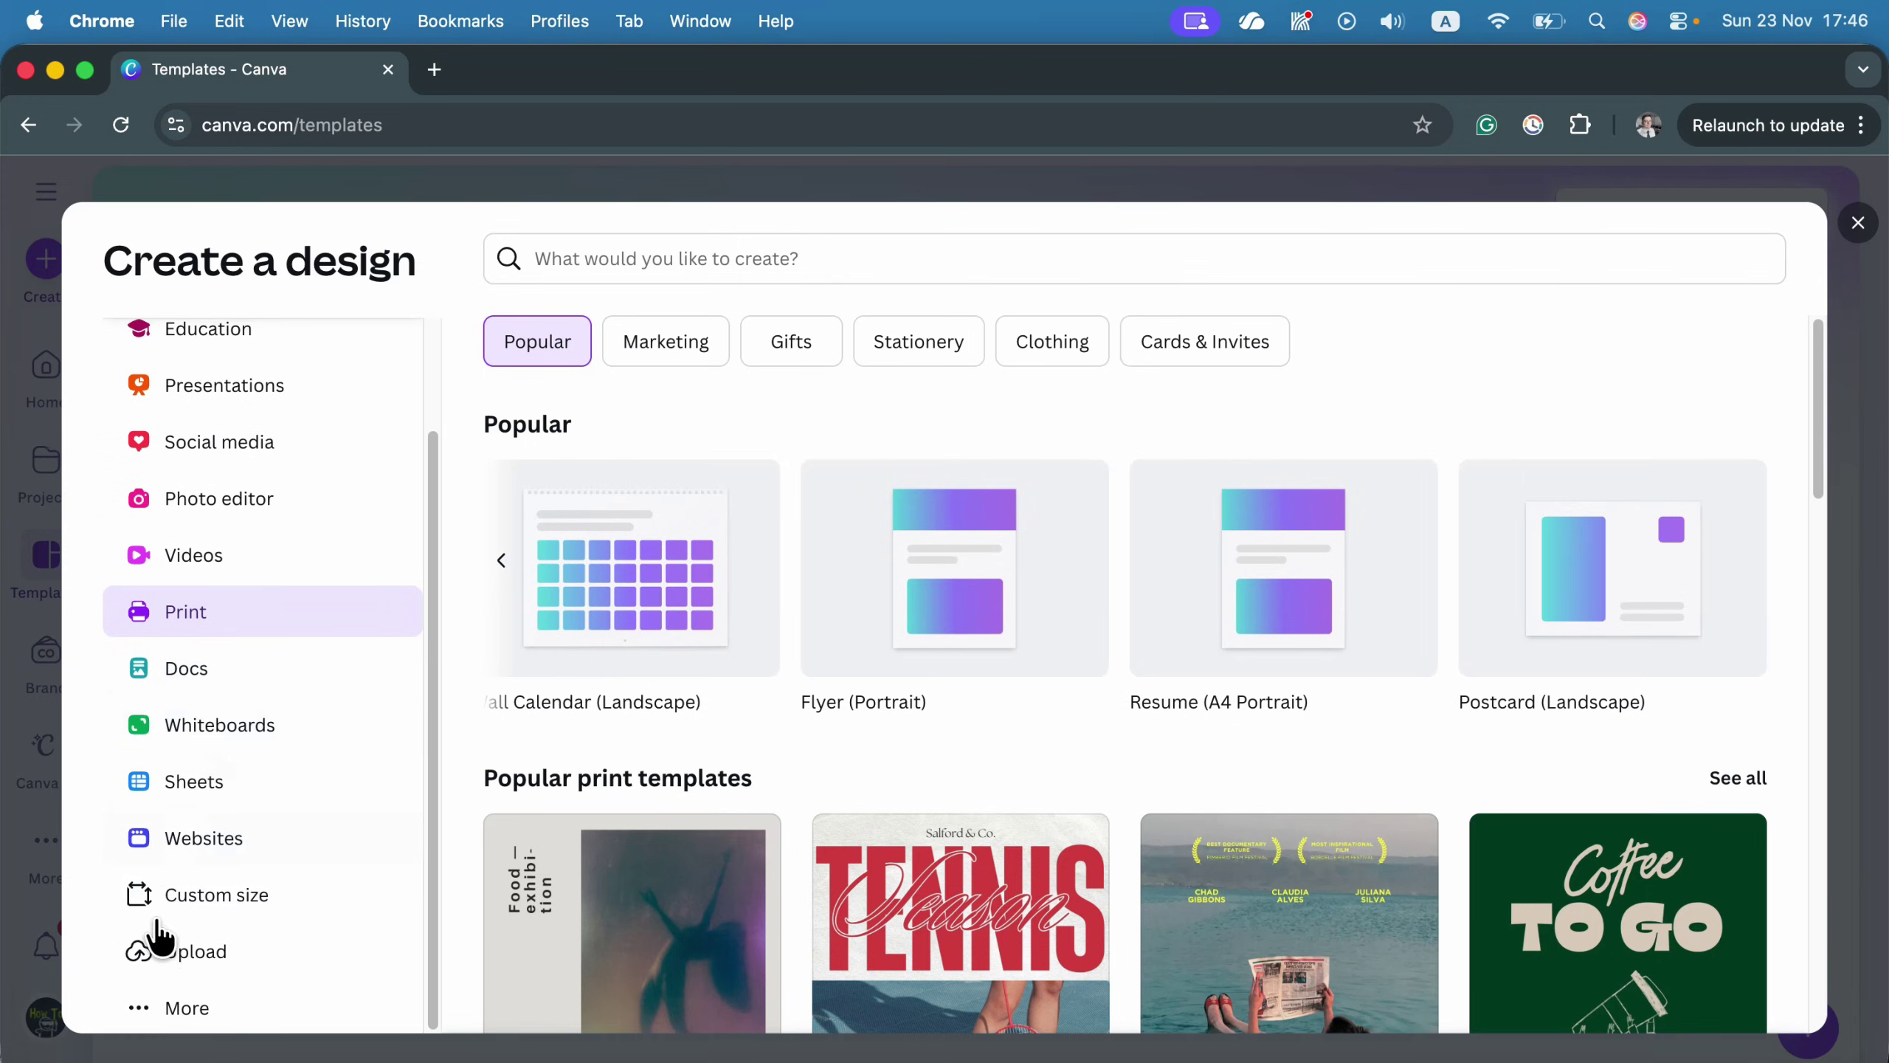
left_click(206, 904)
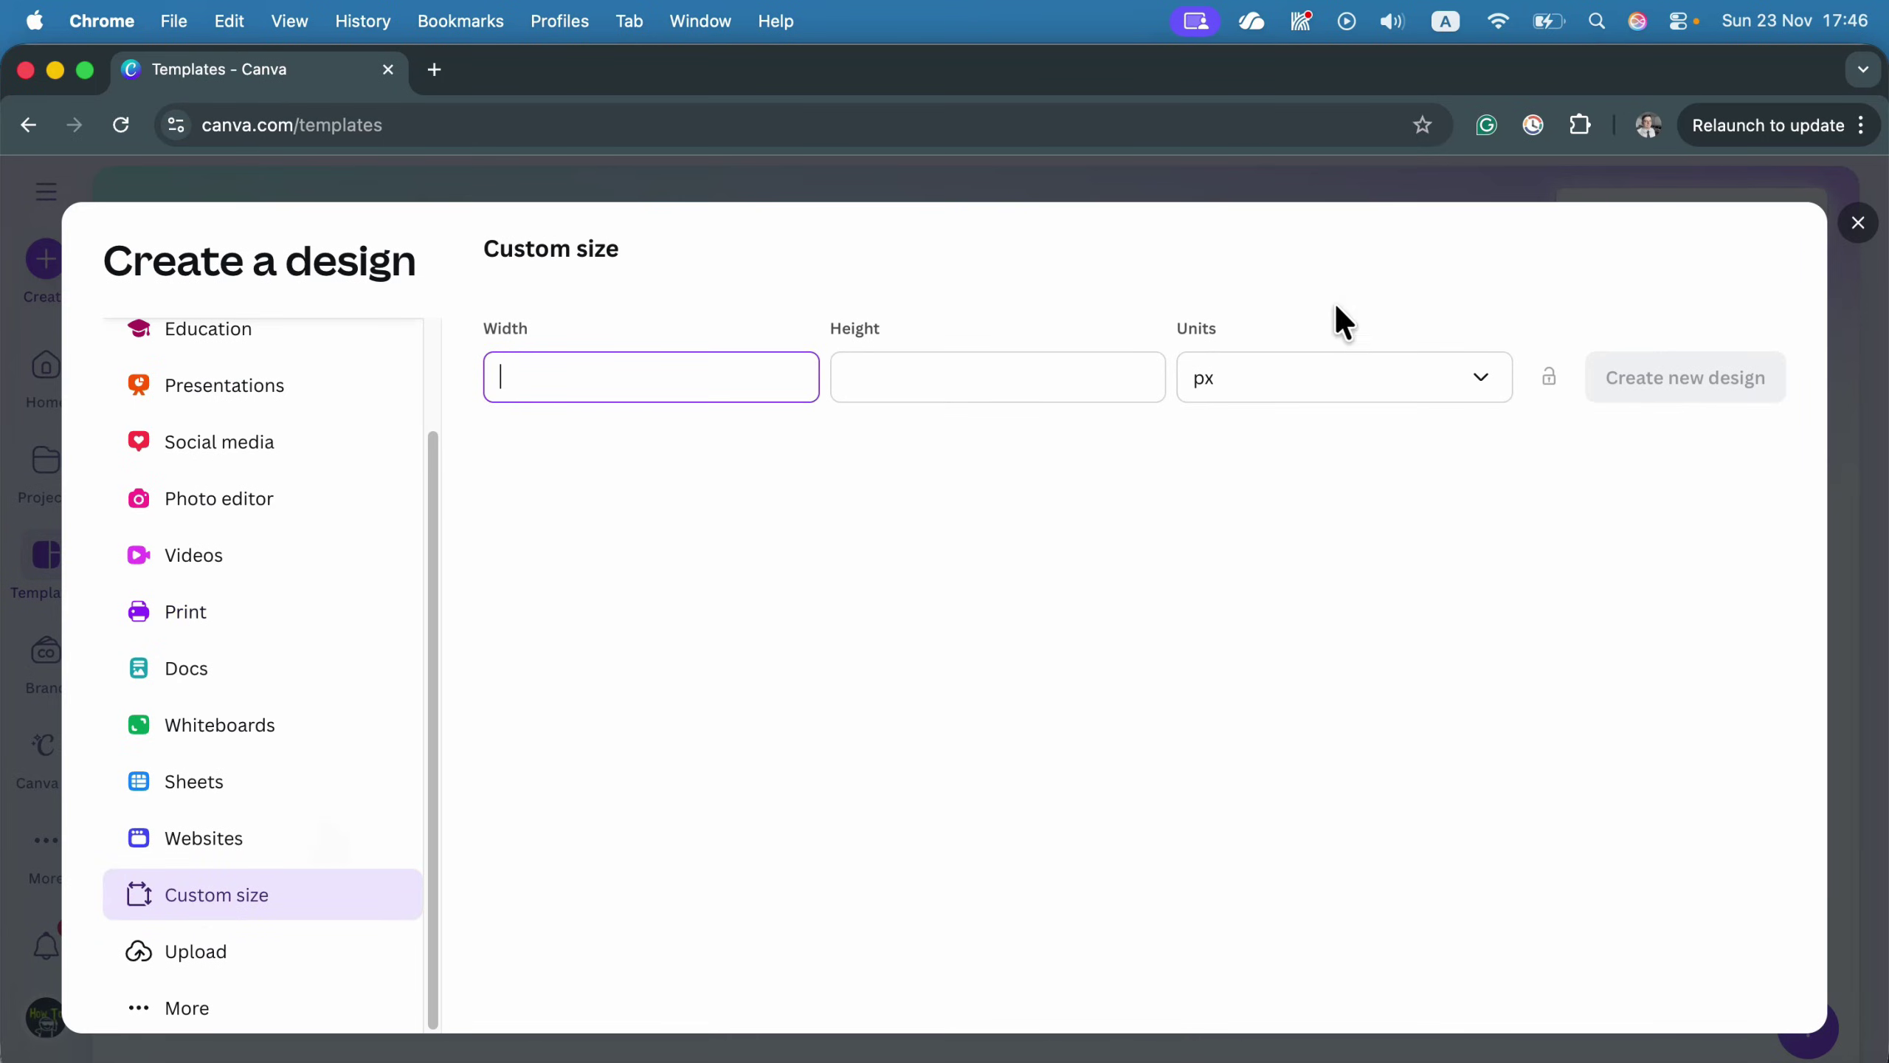
left_click(1287, 400)
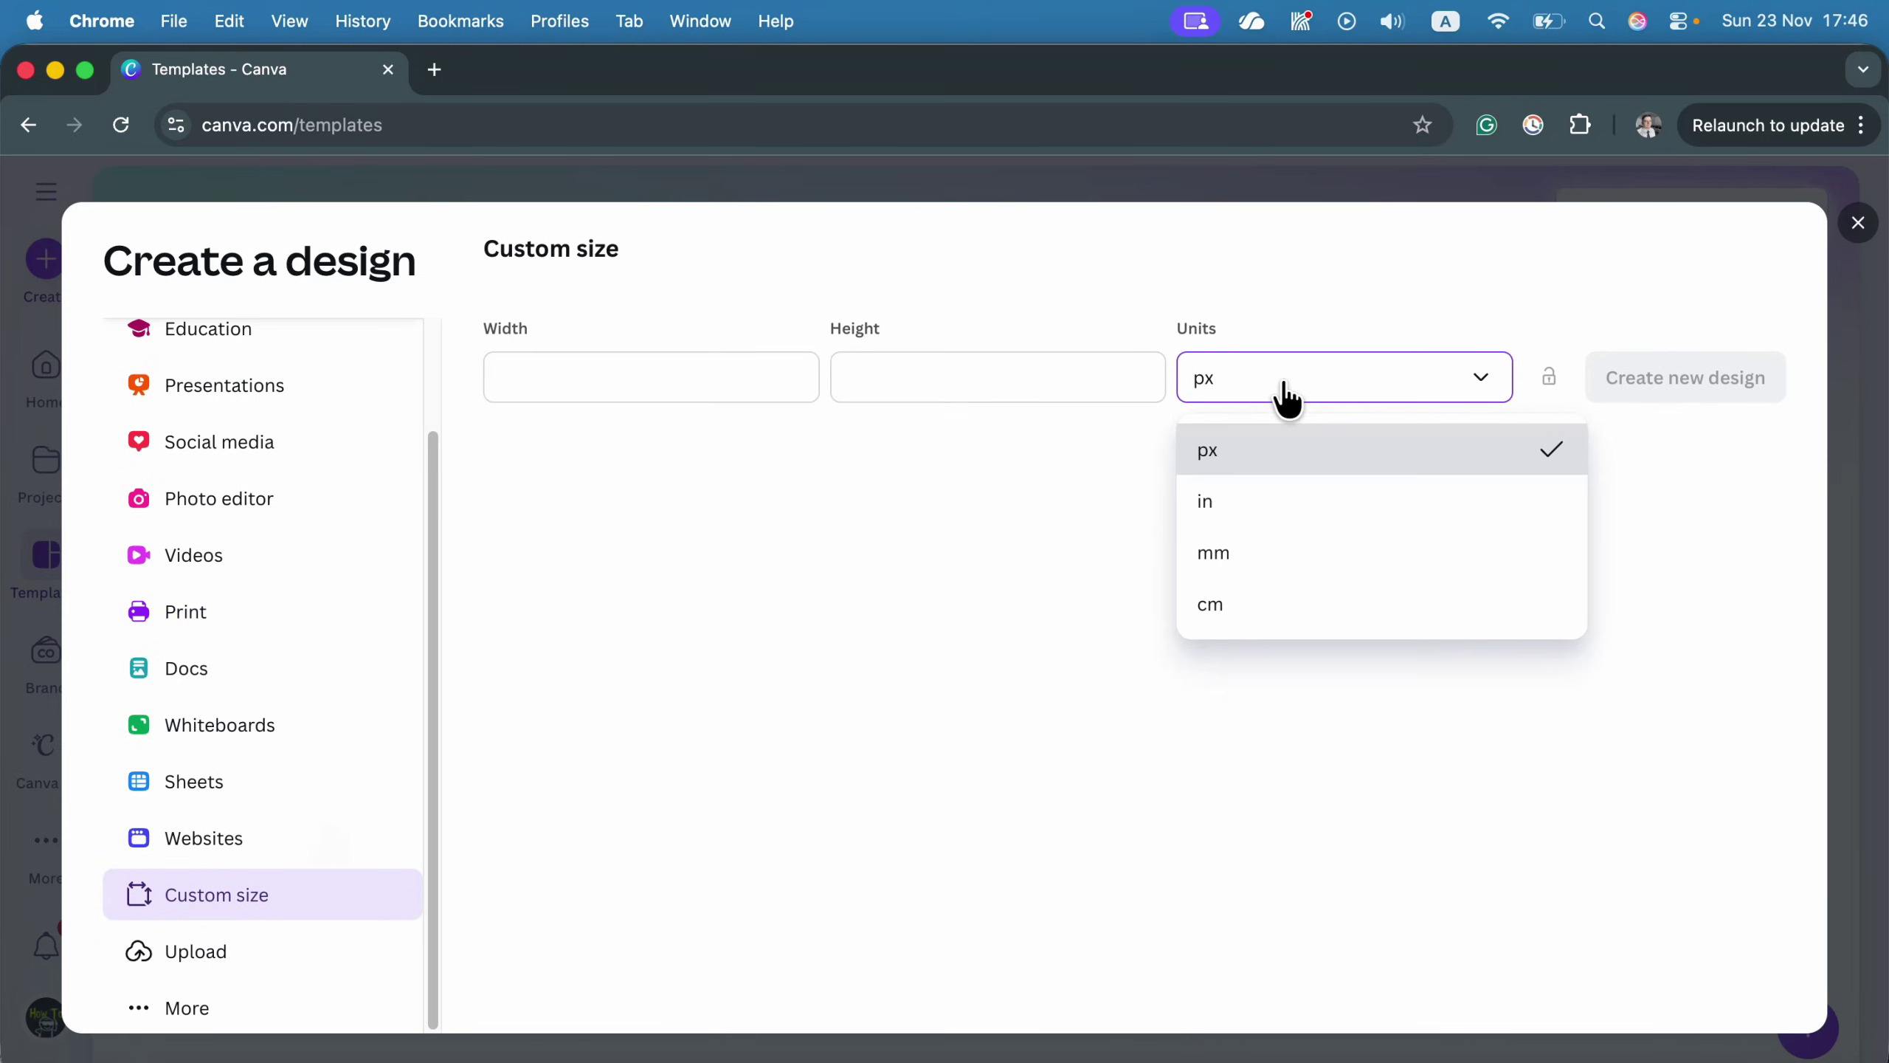
left_click(1360, 554)
left_click(674, 377)
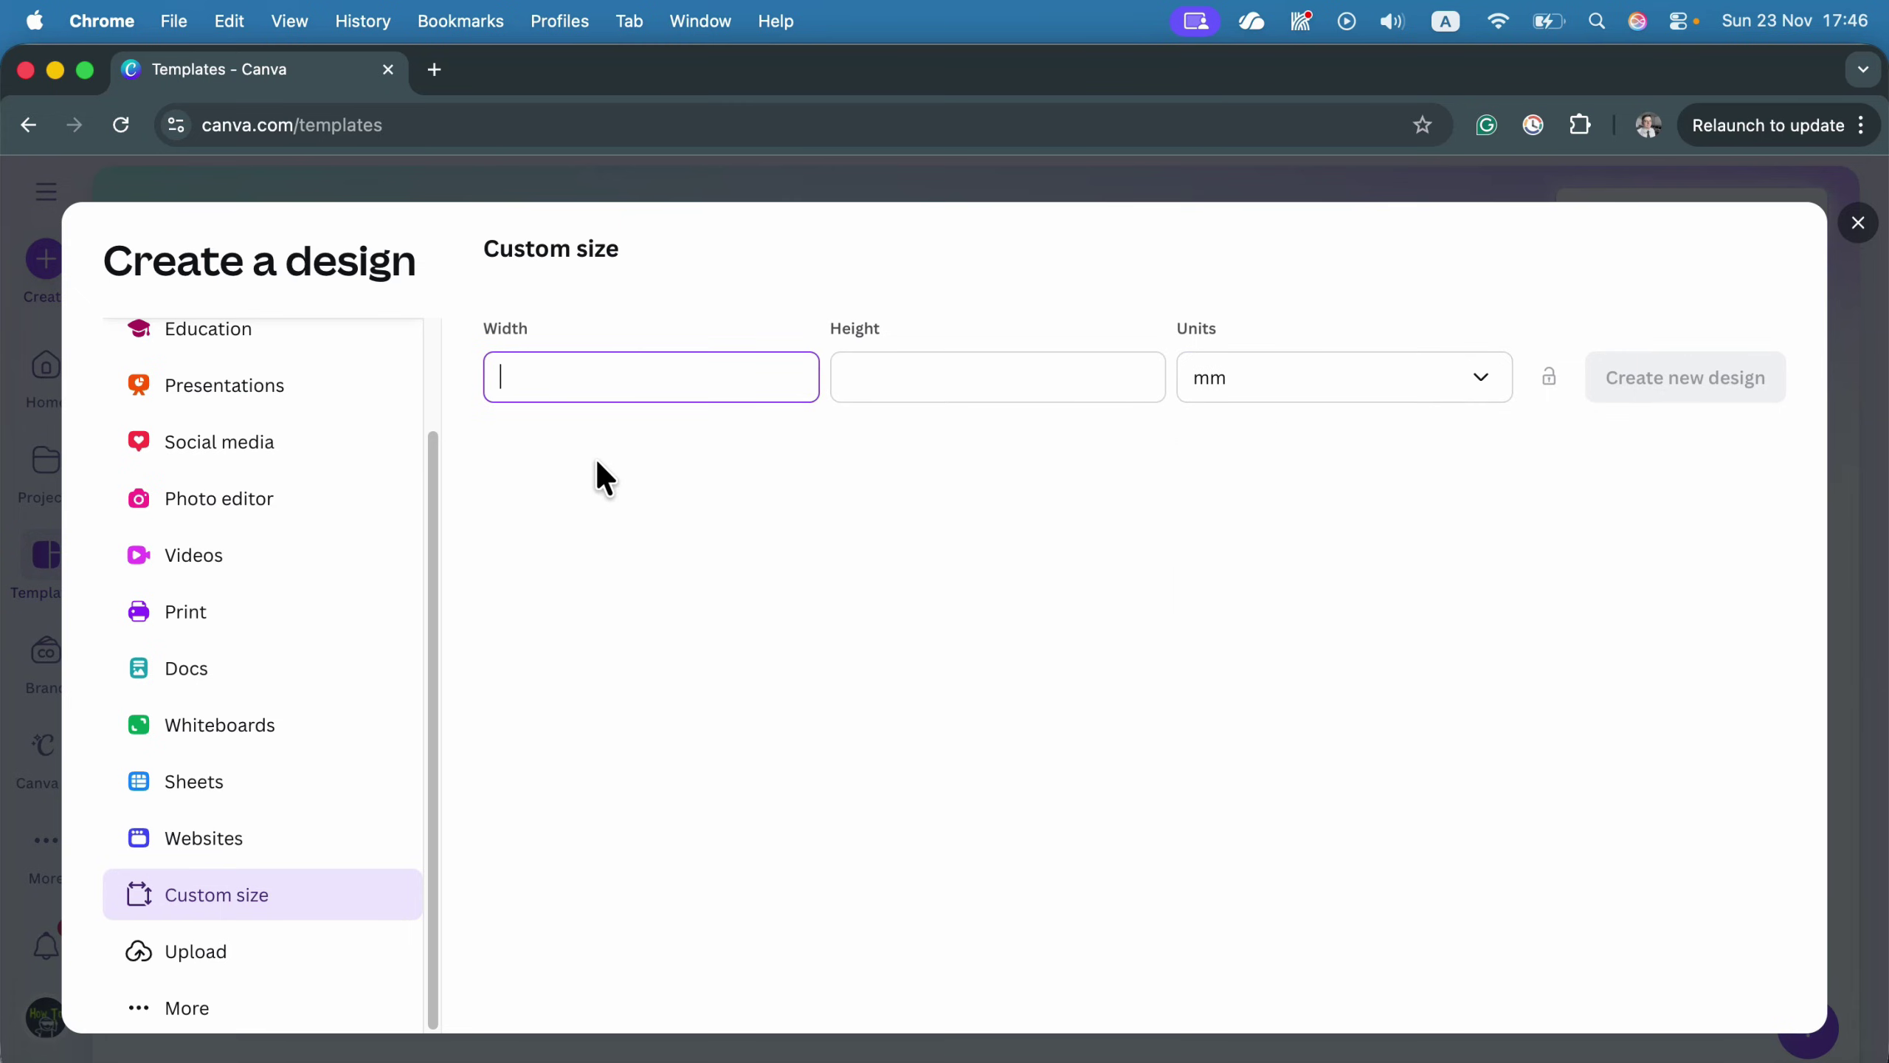
type("210")
left_click(903, 394)
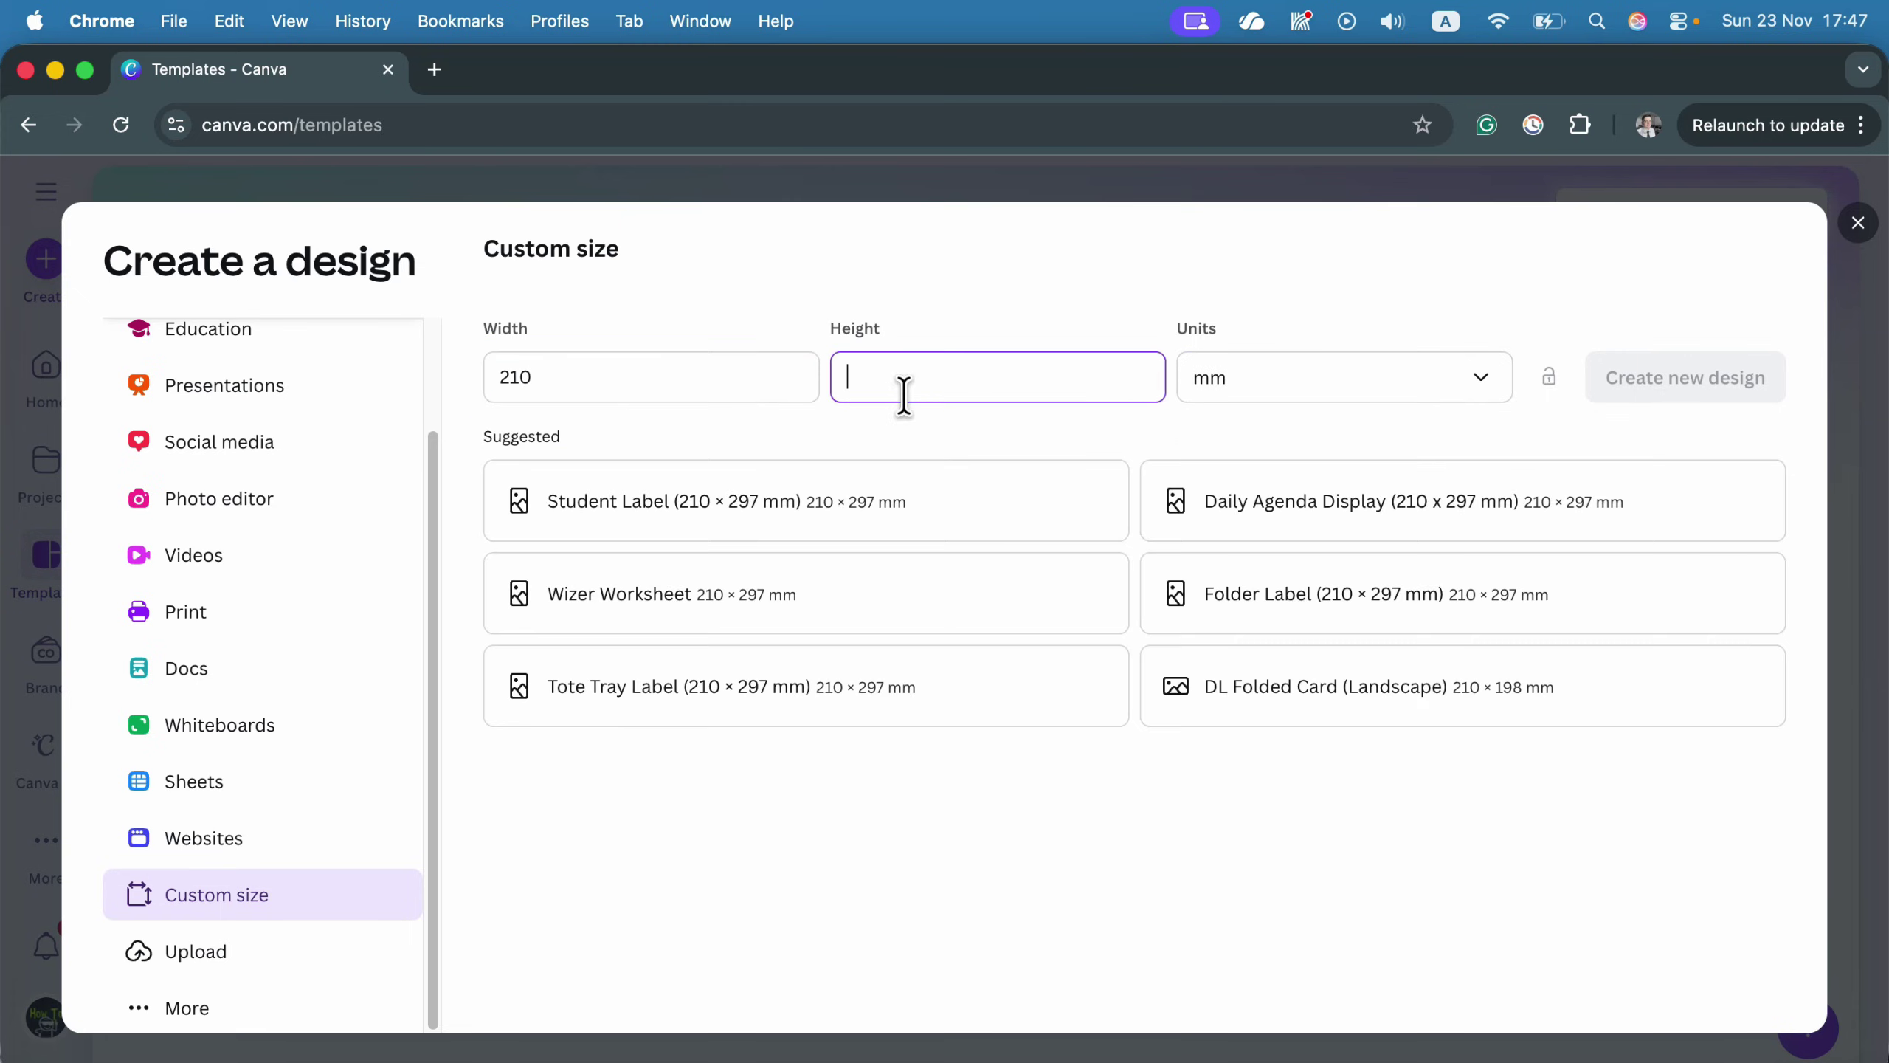
type("297")
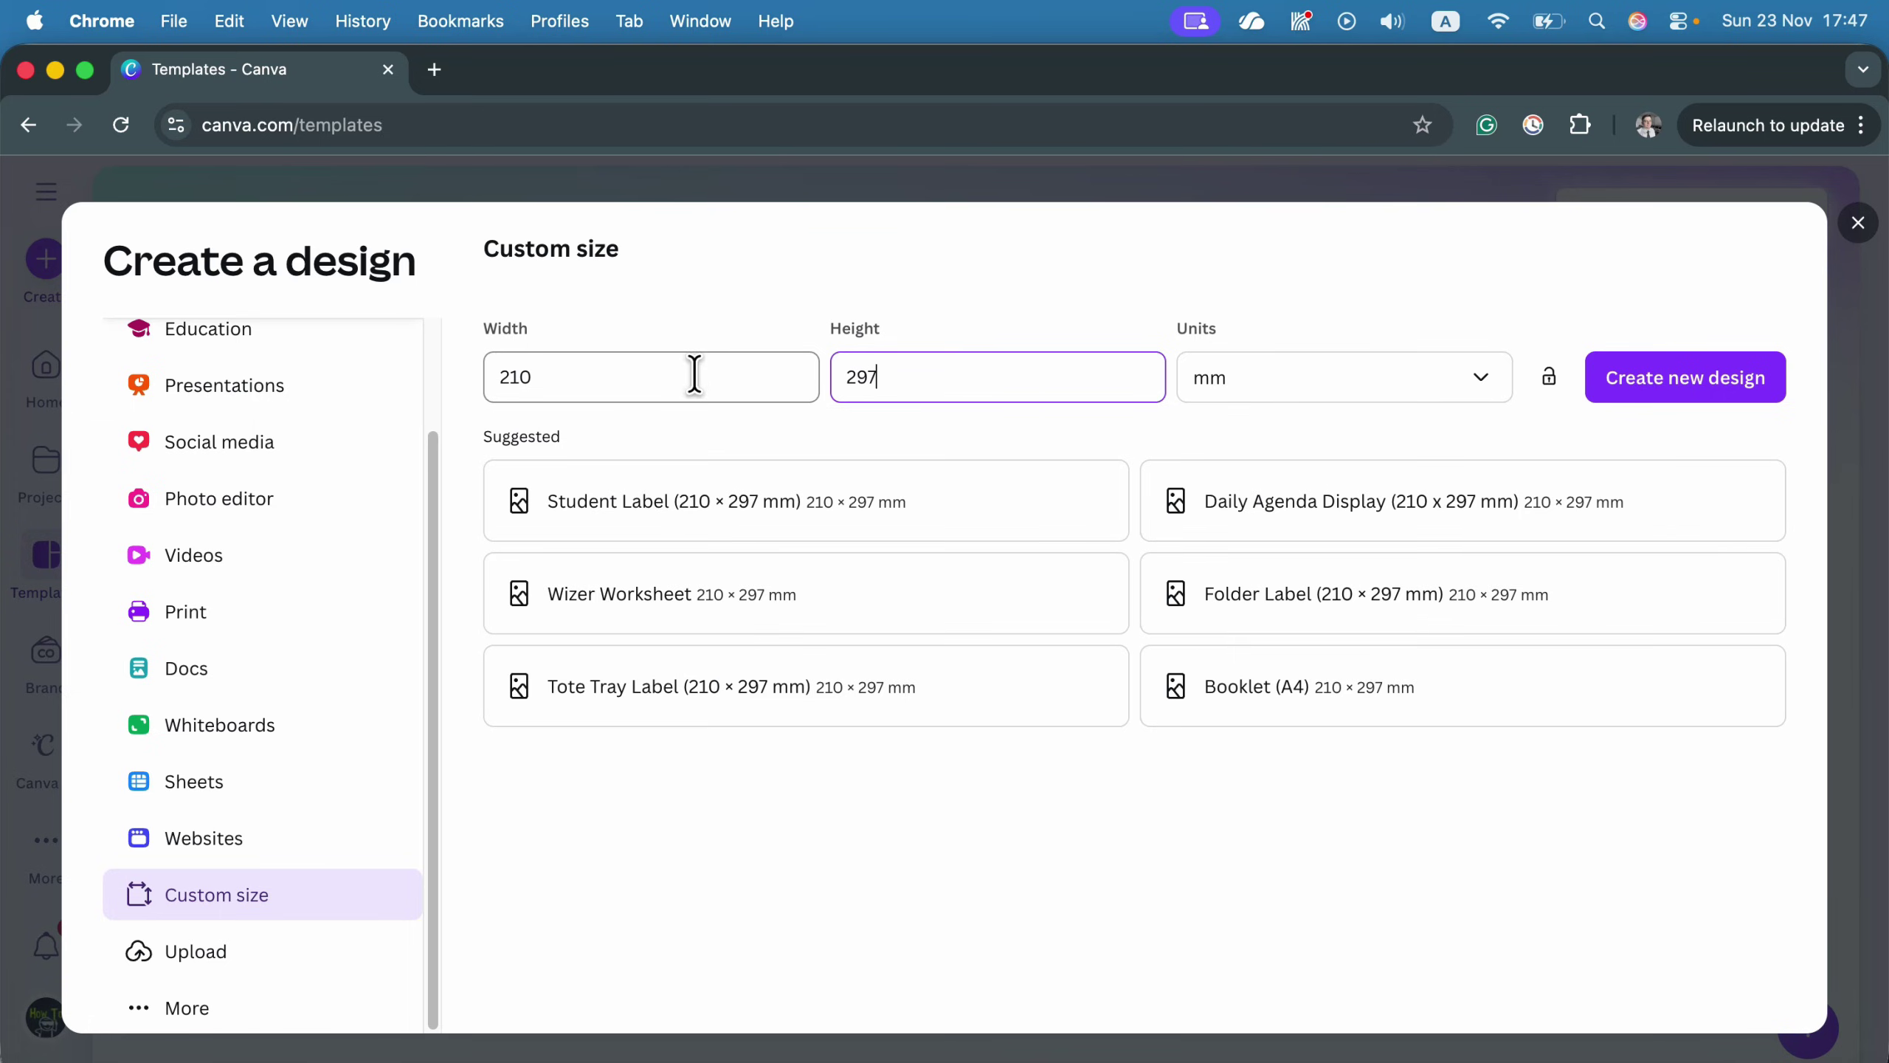
Change the custom size to landscape, 297 mm wide by 210 mm high, and create the new design.
left_click(621, 380)
type("297")
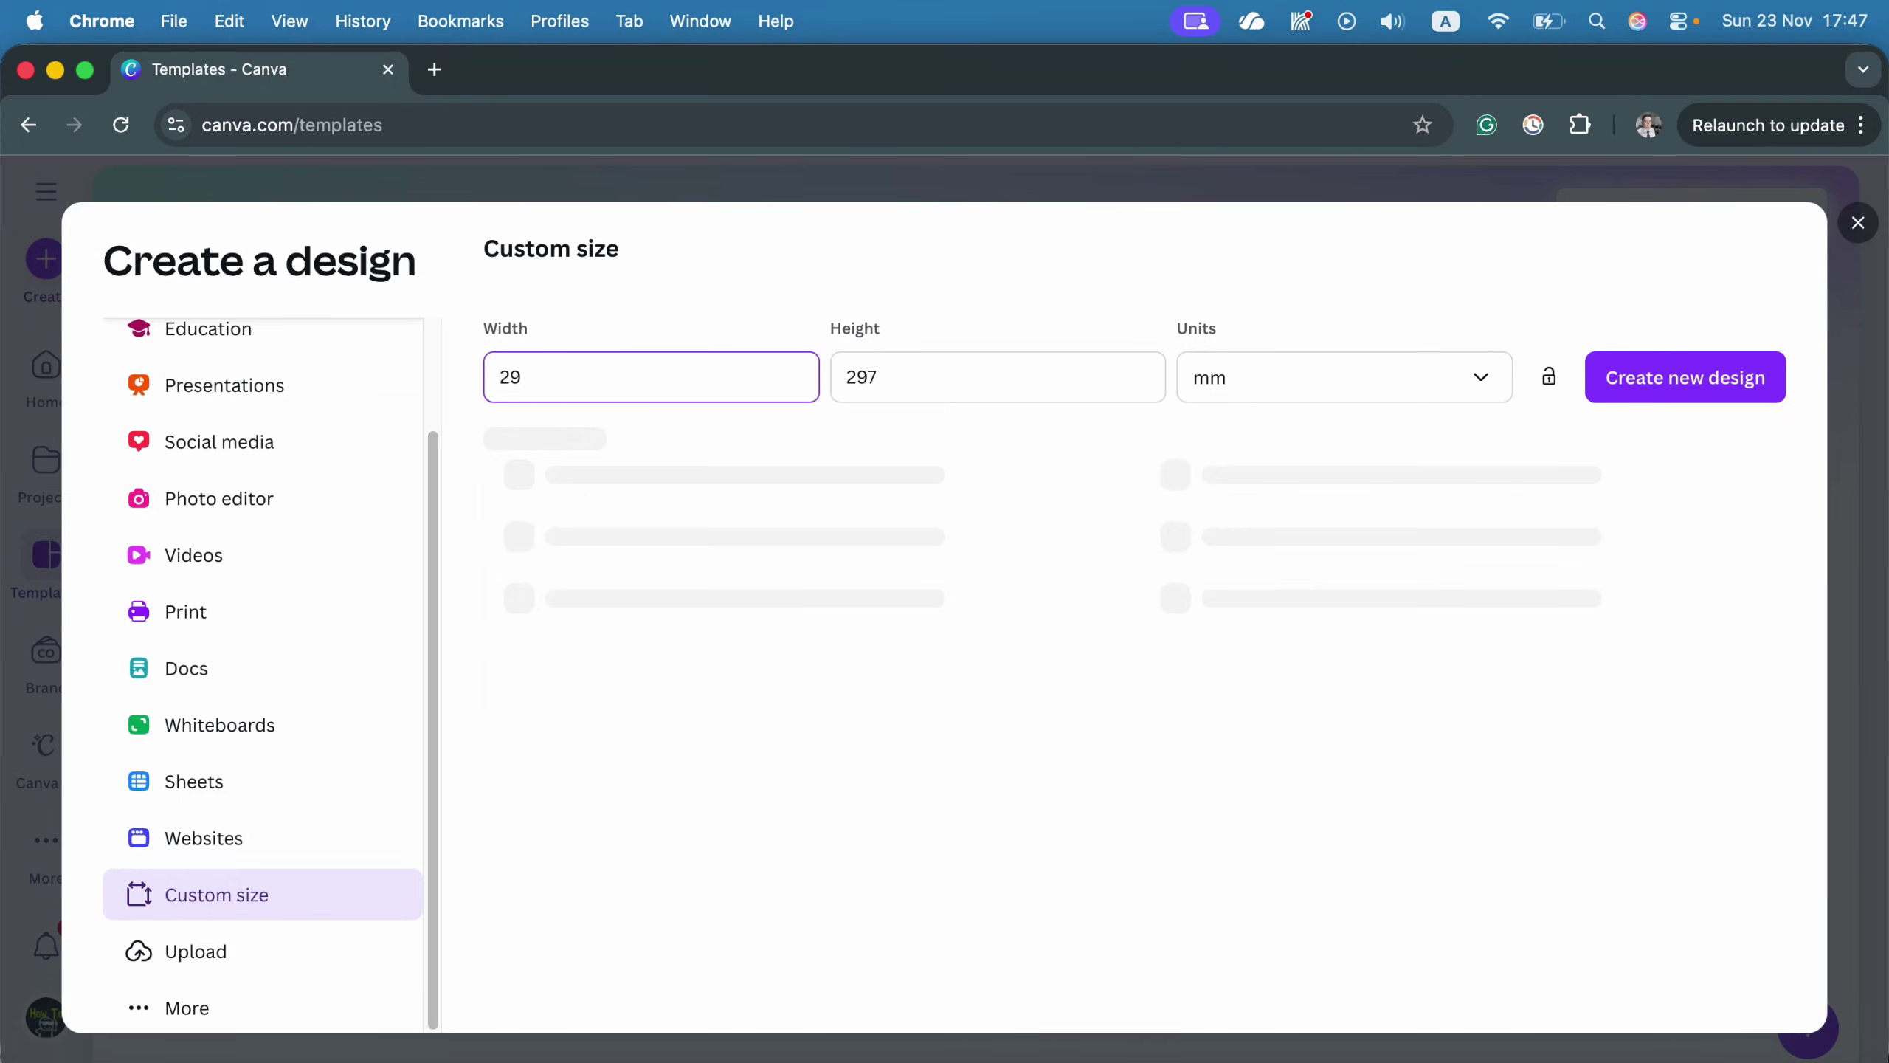
left_click(863, 365)
type("210")
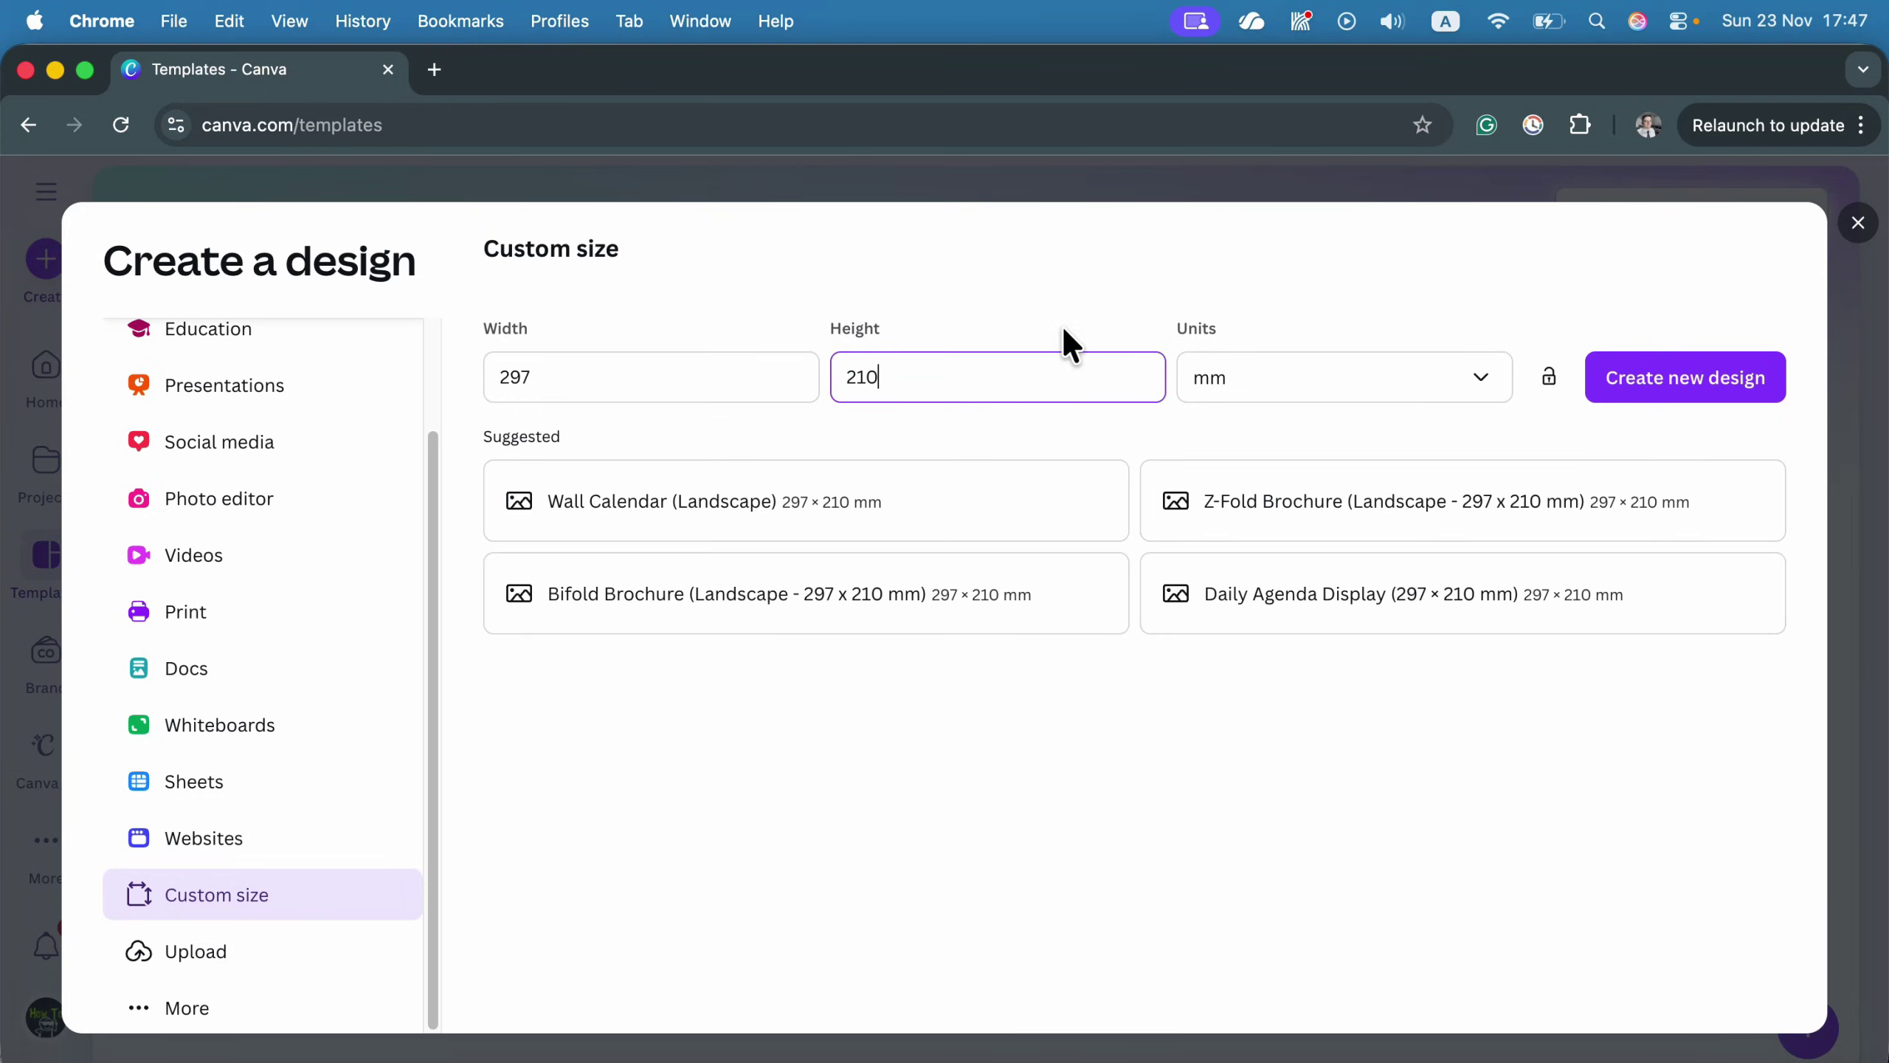
left_click(1124, 259)
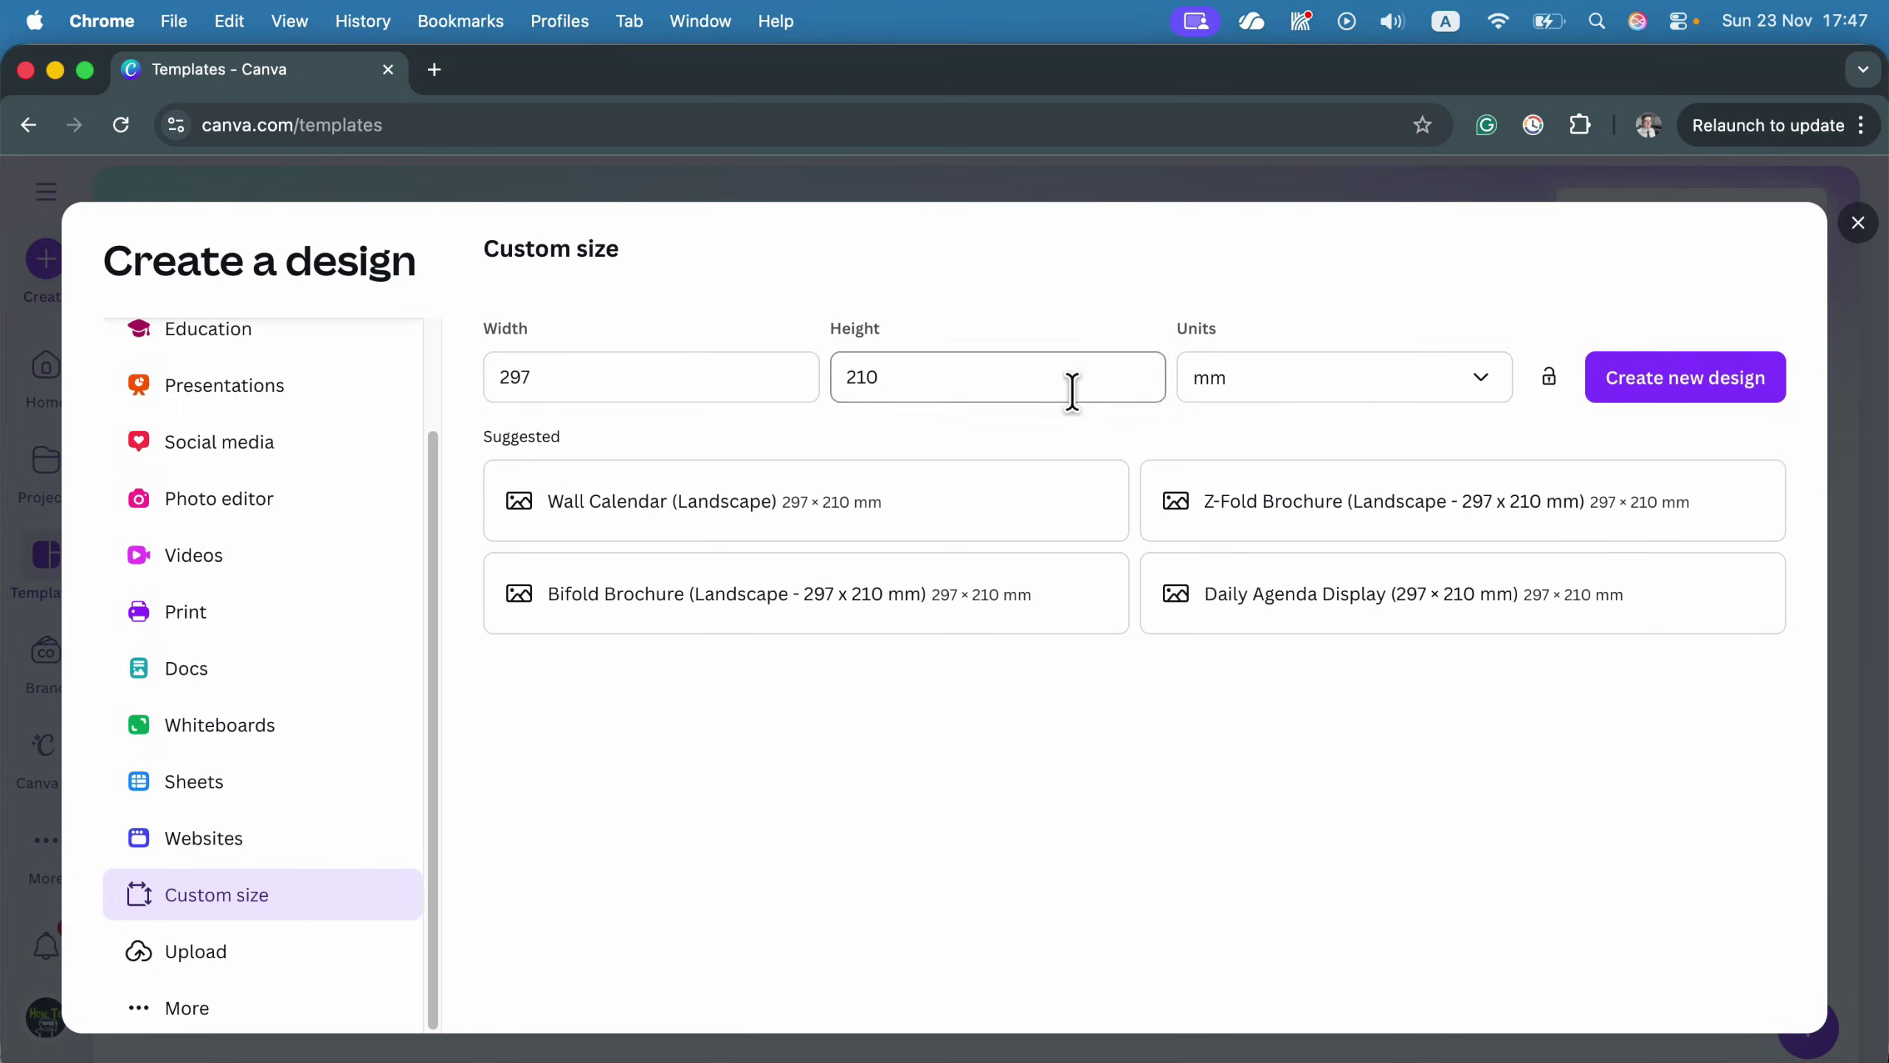
left_click(1621, 402)
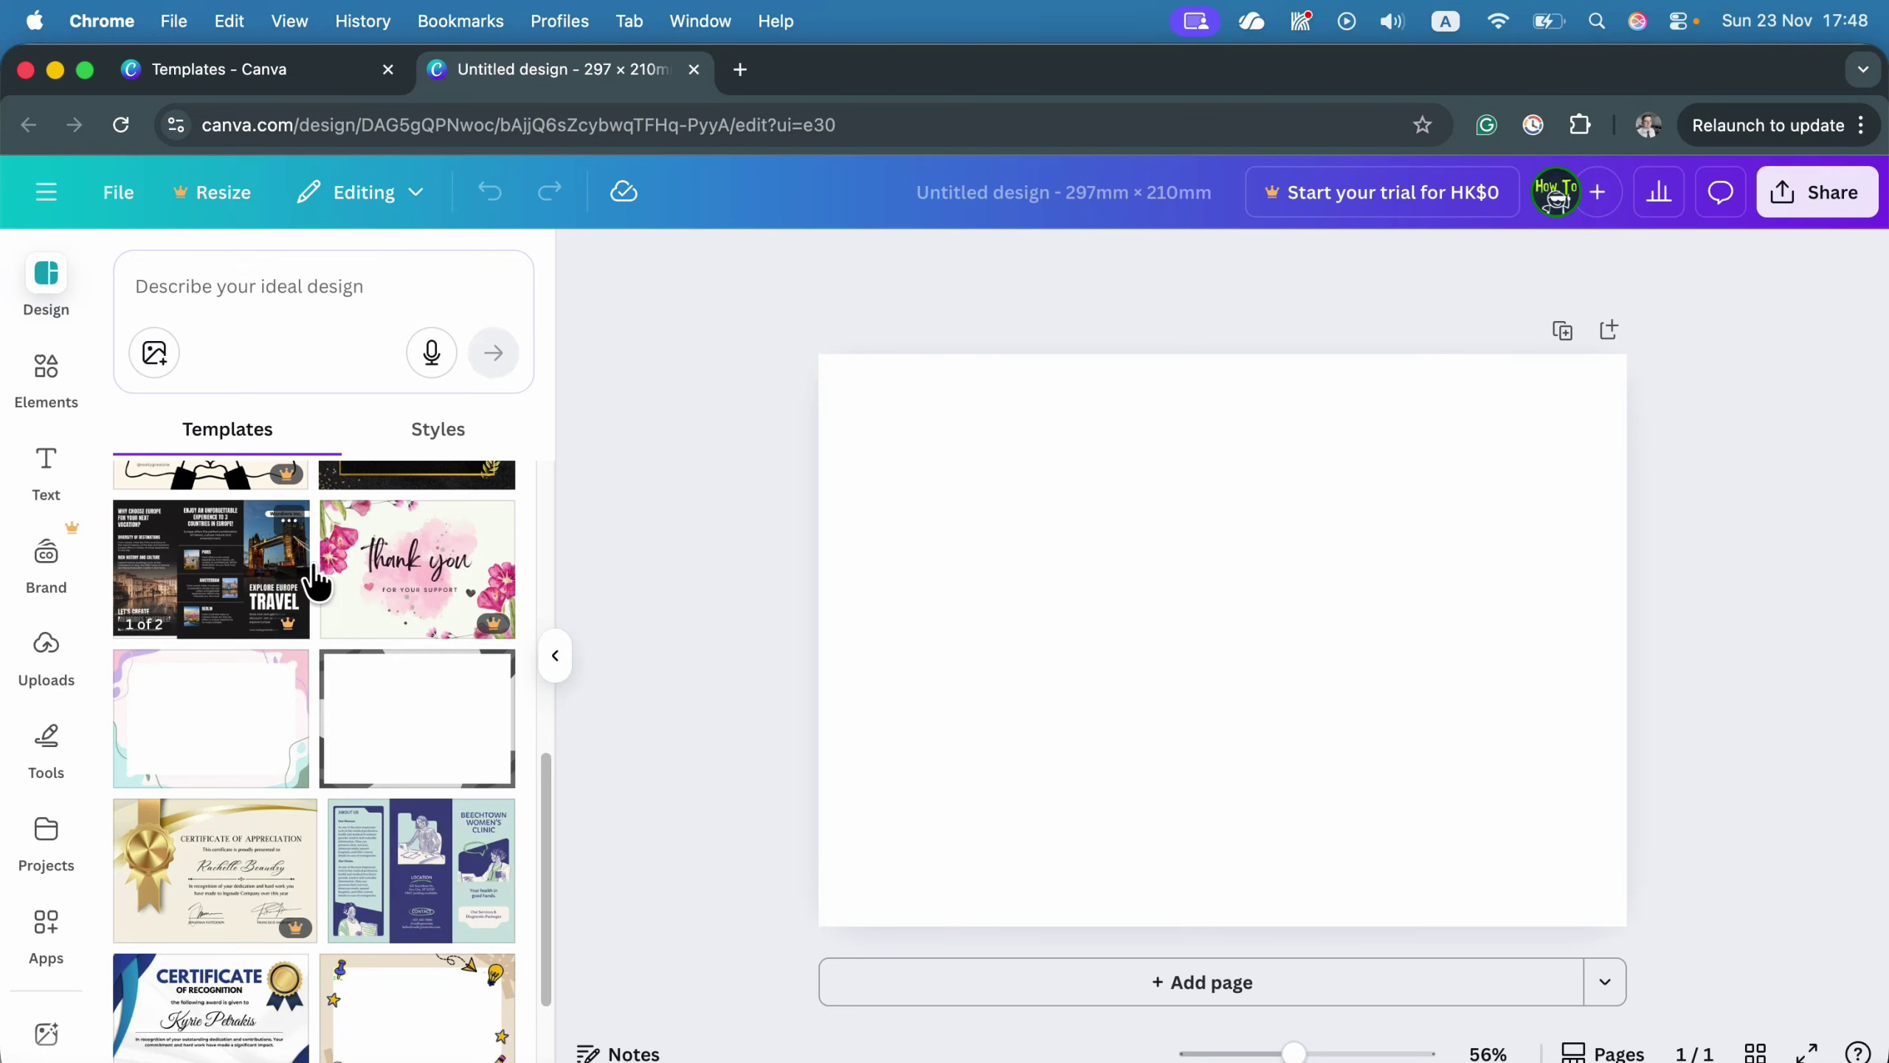
Look through the suggested templates for the blank landscape design and check its resize options.
scroll(413, 591, "down", 3)
scroll(447, 692, "down", 12)
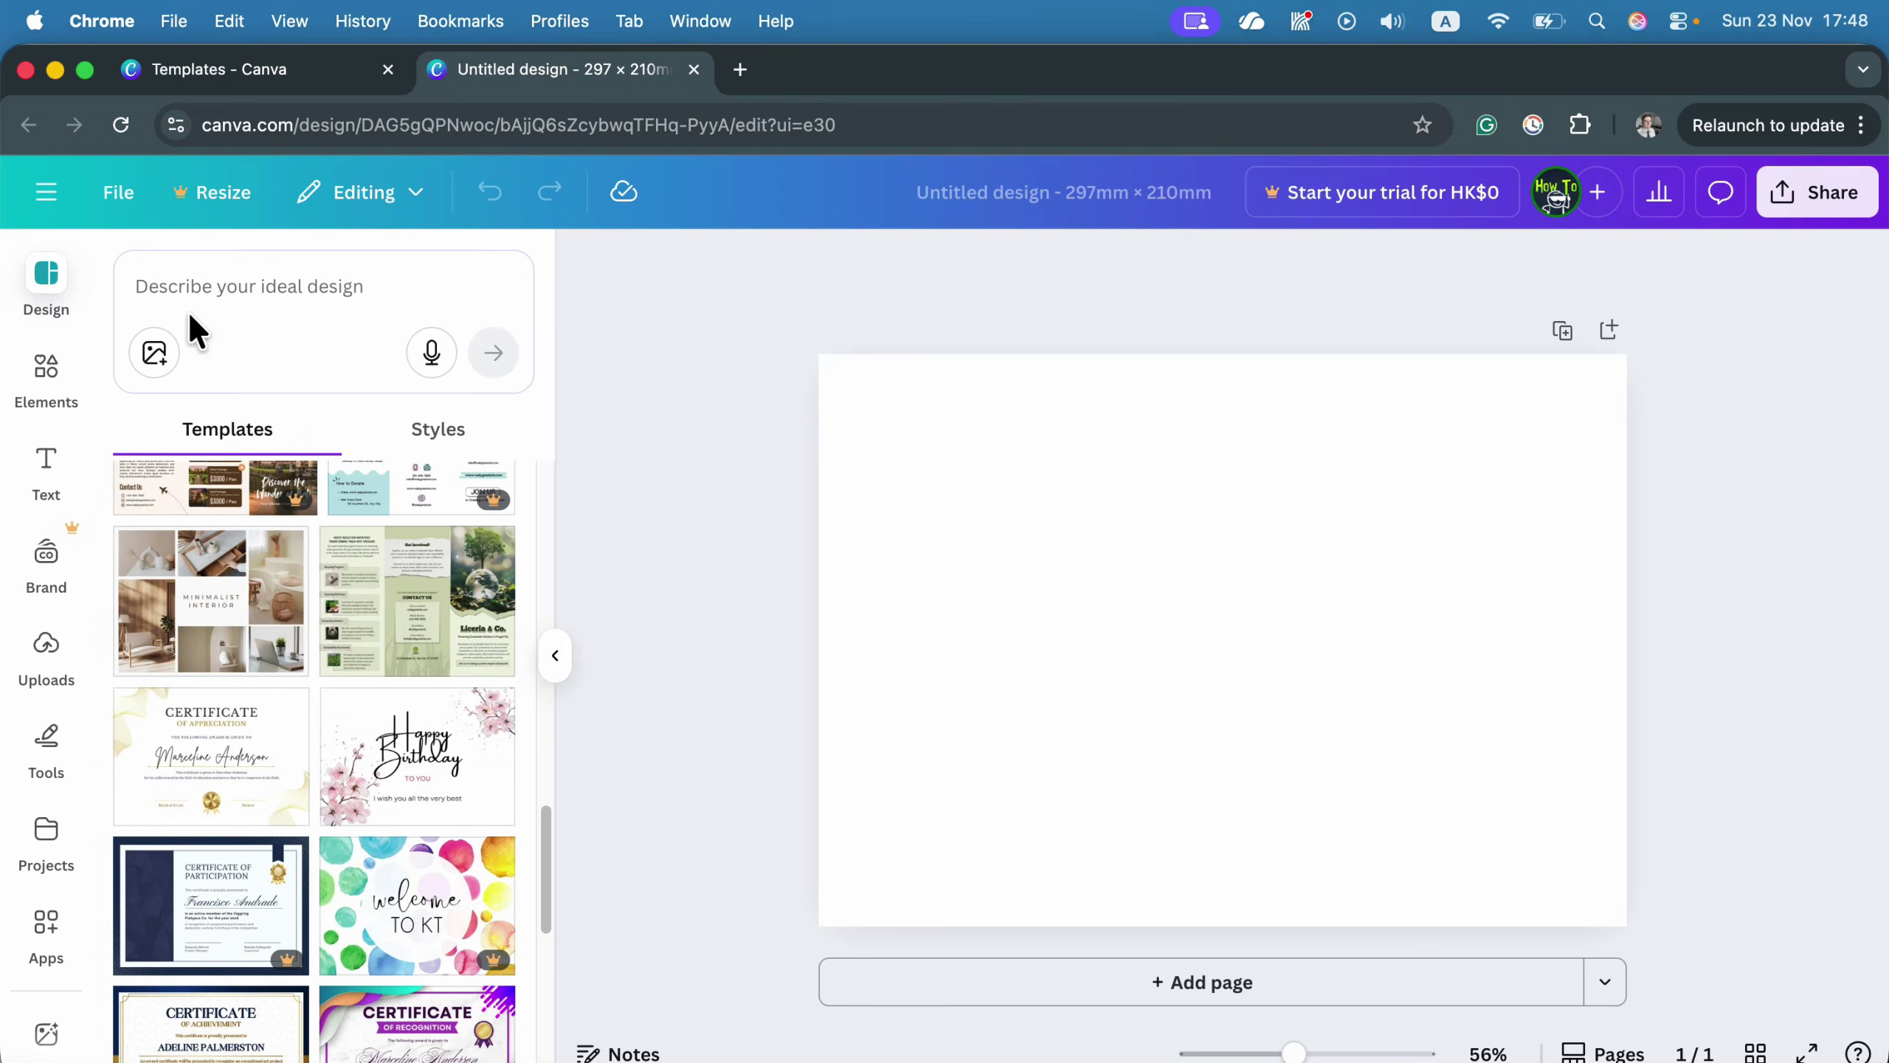
scroll(295, 558, "up", 15)
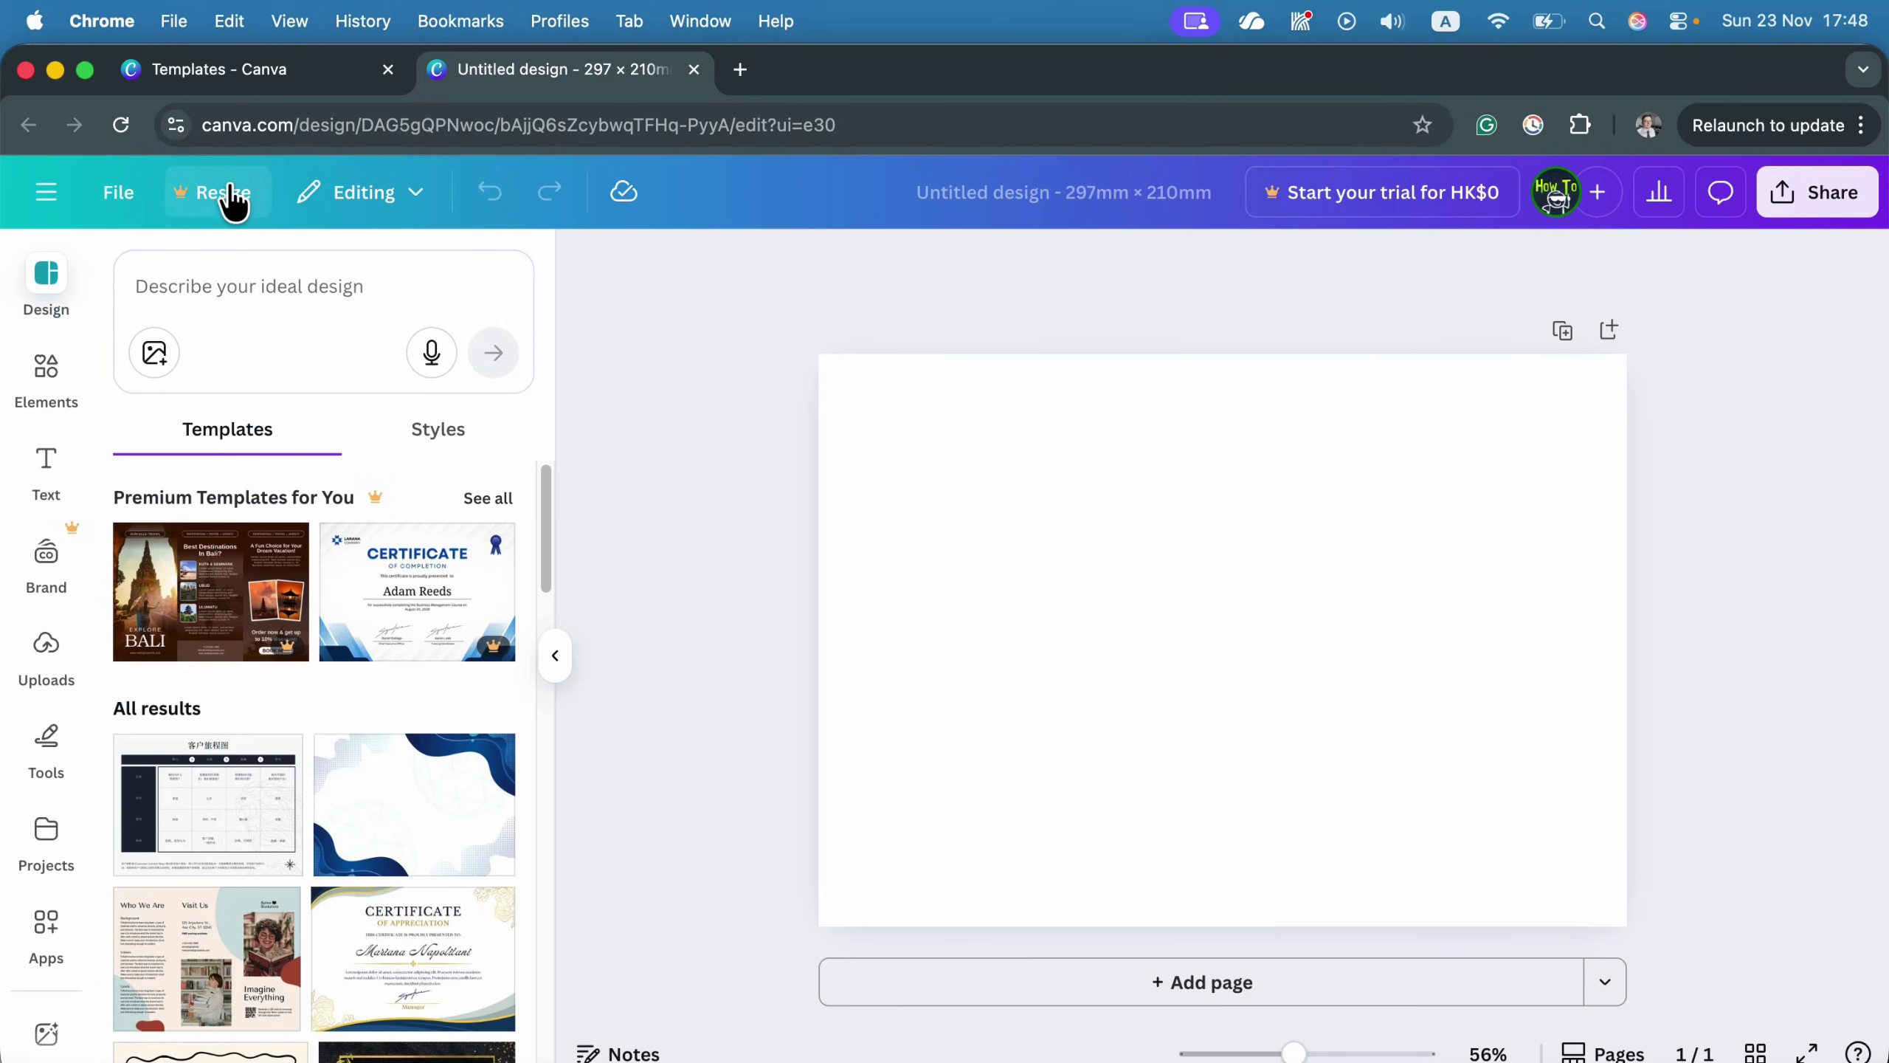
left_click(223, 192)
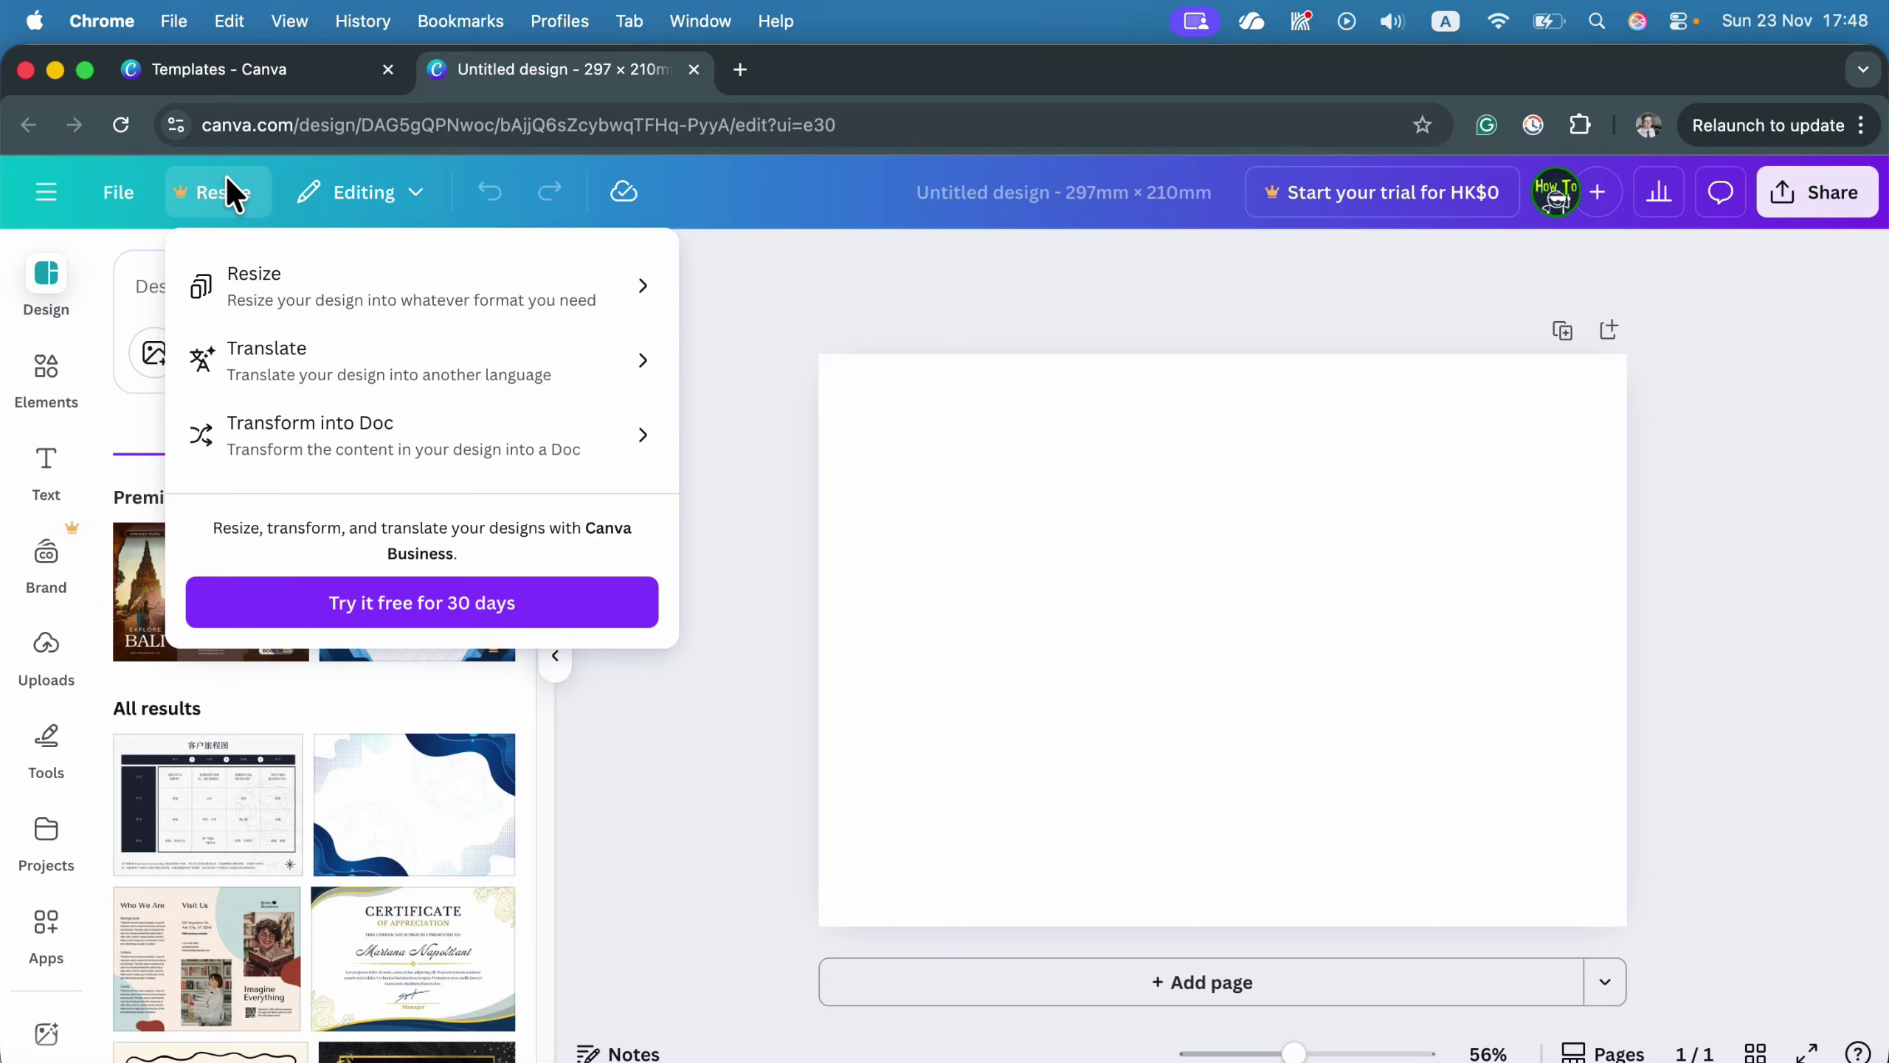
left_click(861, 270)
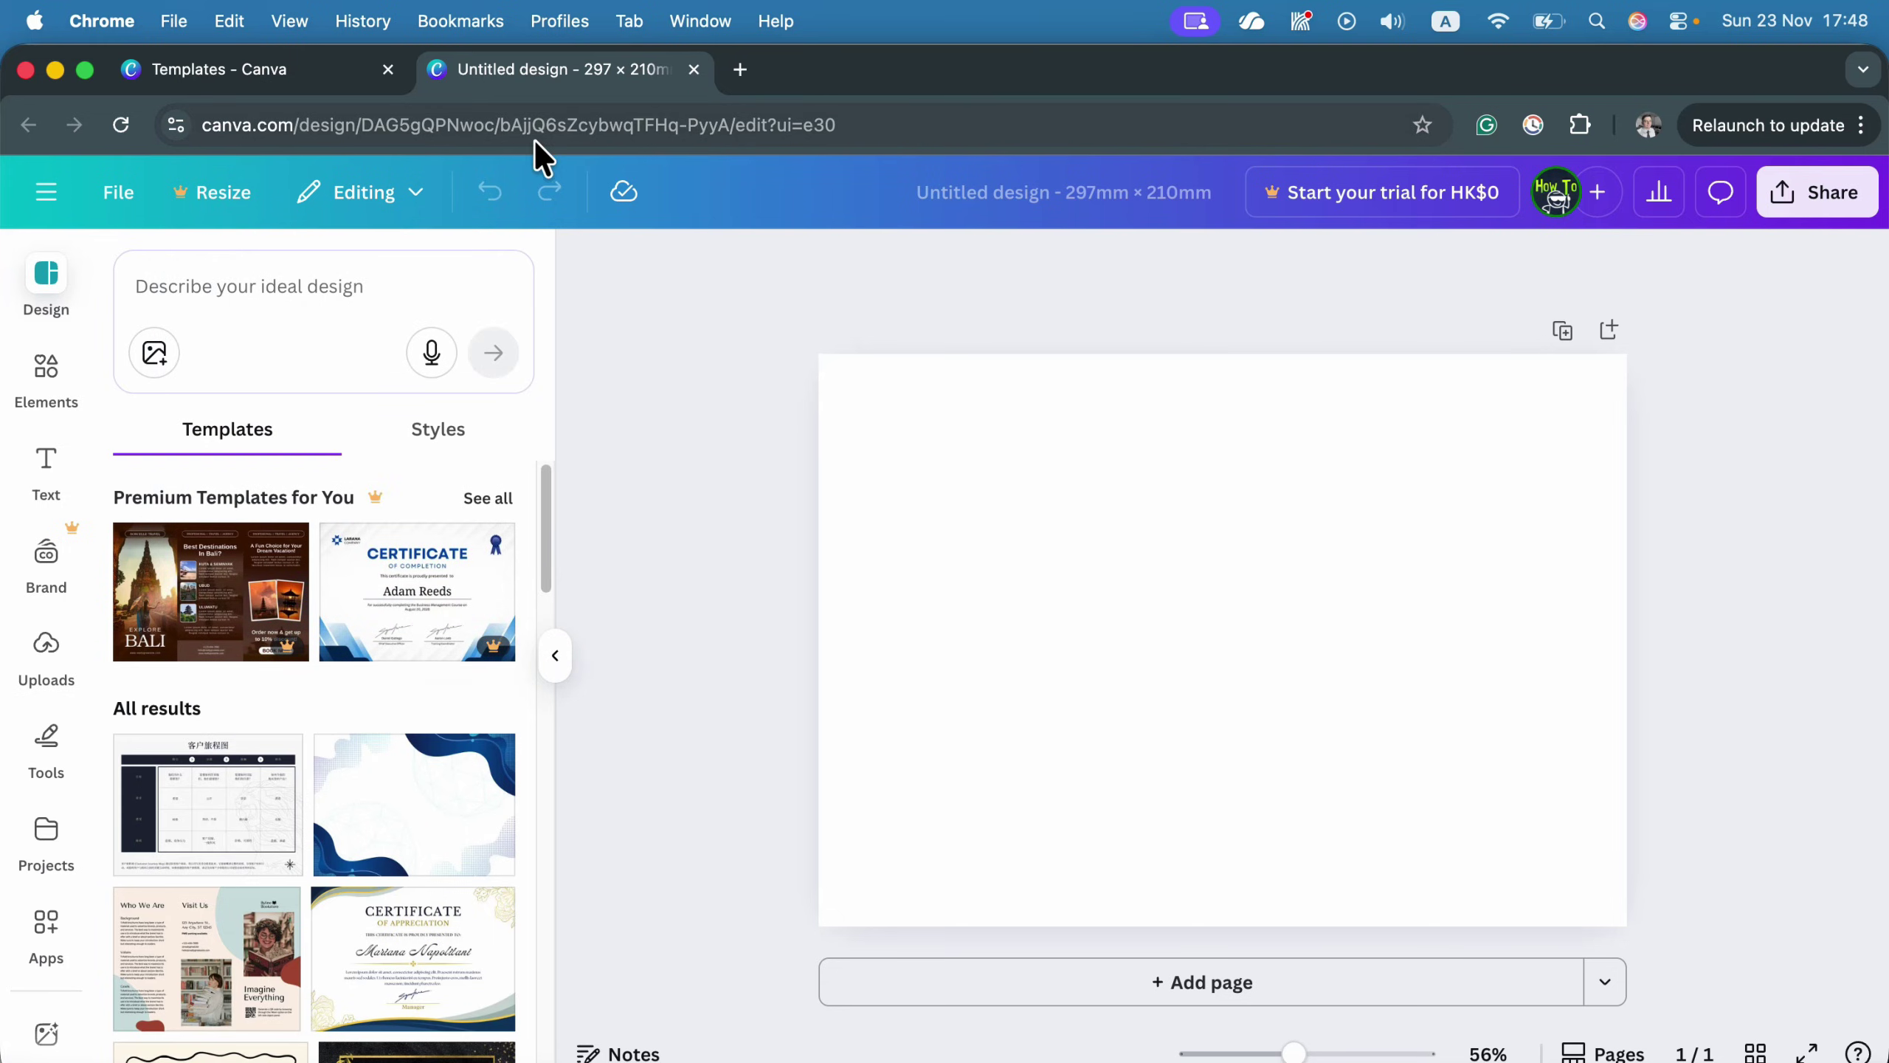
Return to the custom size setup and create another design in portrait, 210 mm wide by 297 mm high.
left_click(291, 75)
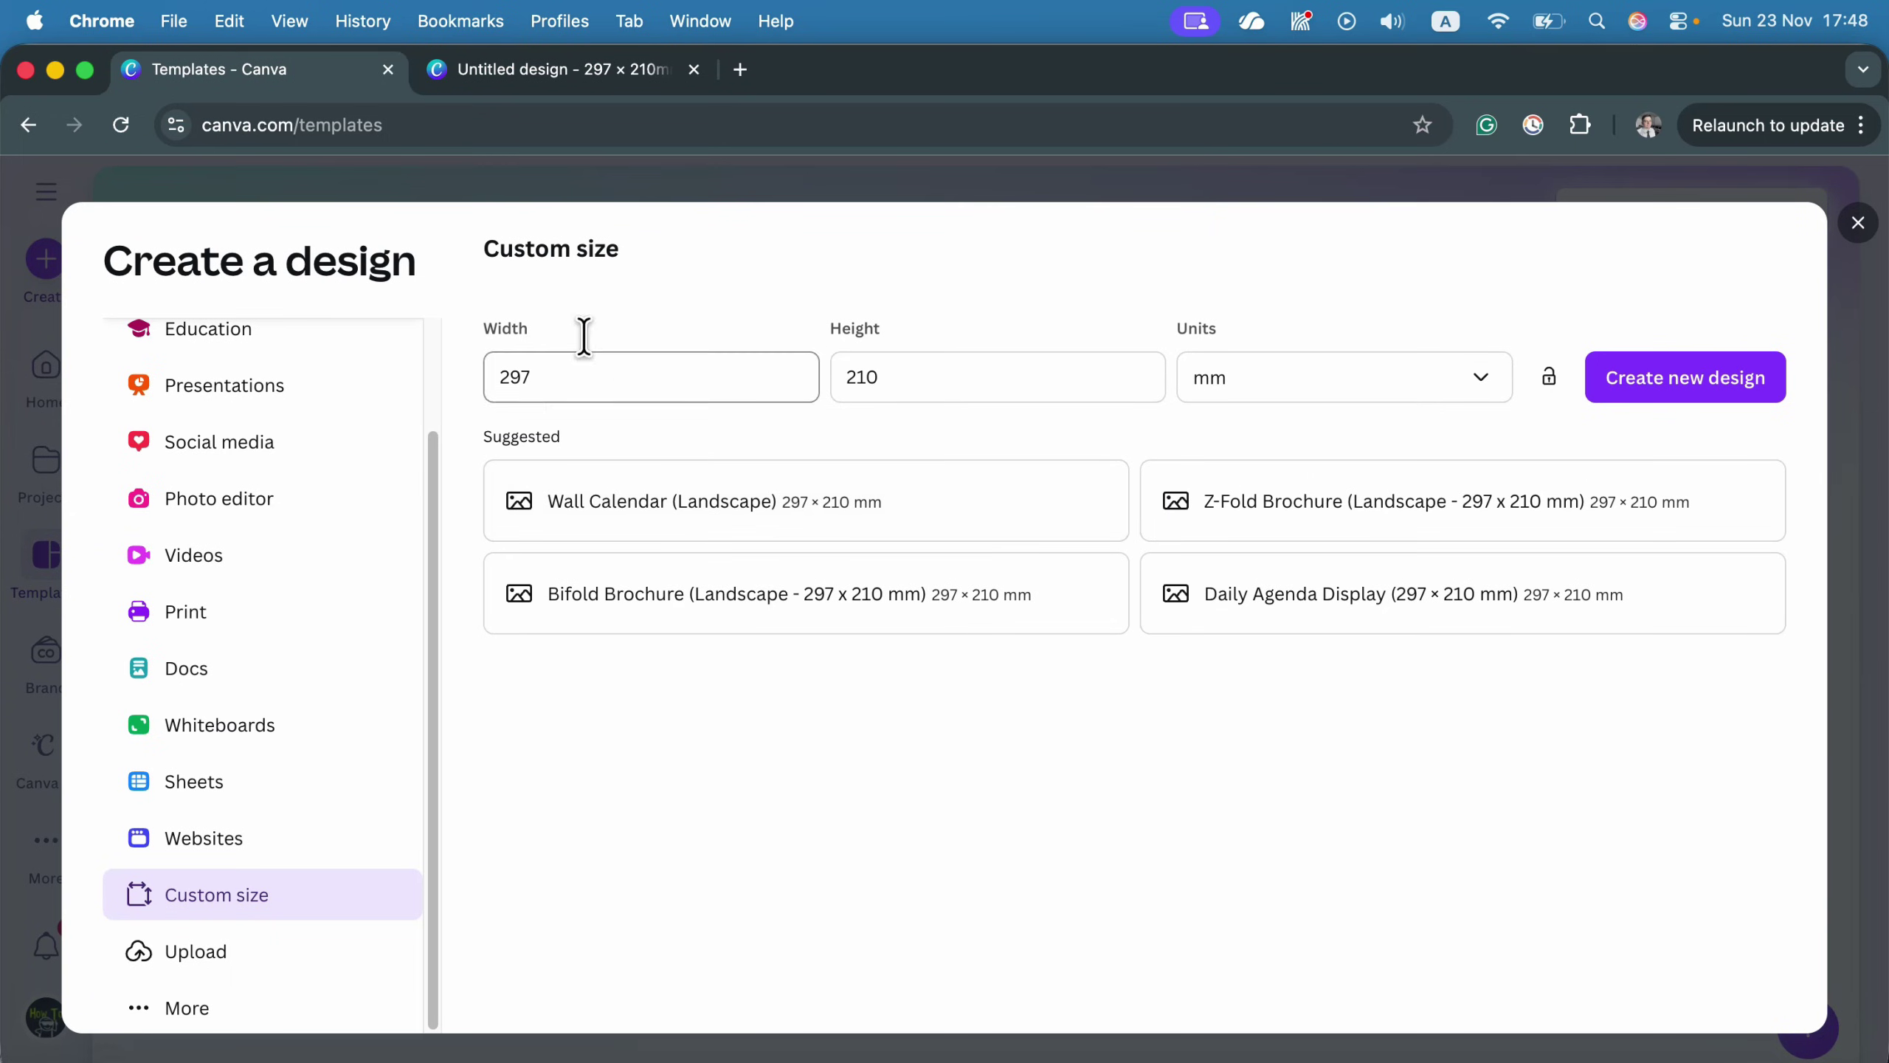
left_click(576, 370)
double_click(576, 369)
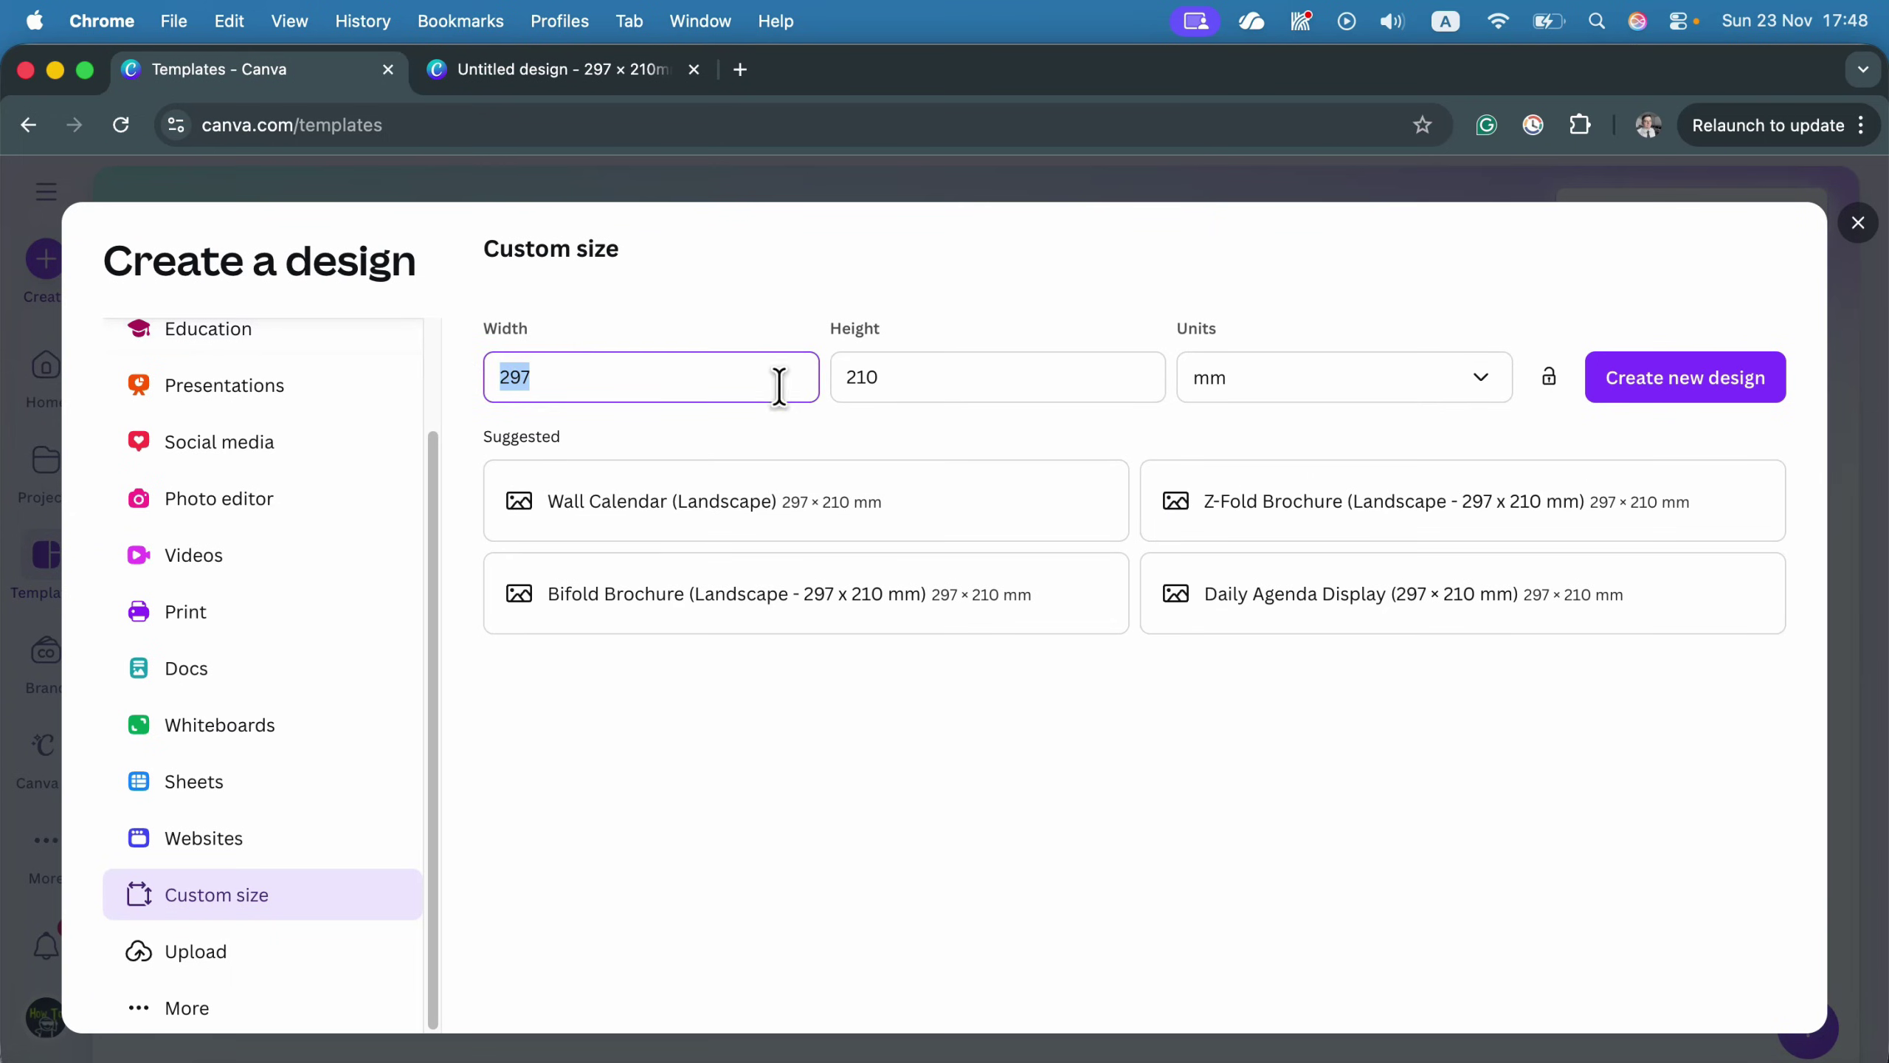
type("210")
left_click(940, 375)
left_click_drag(940, 375, 810, 370)
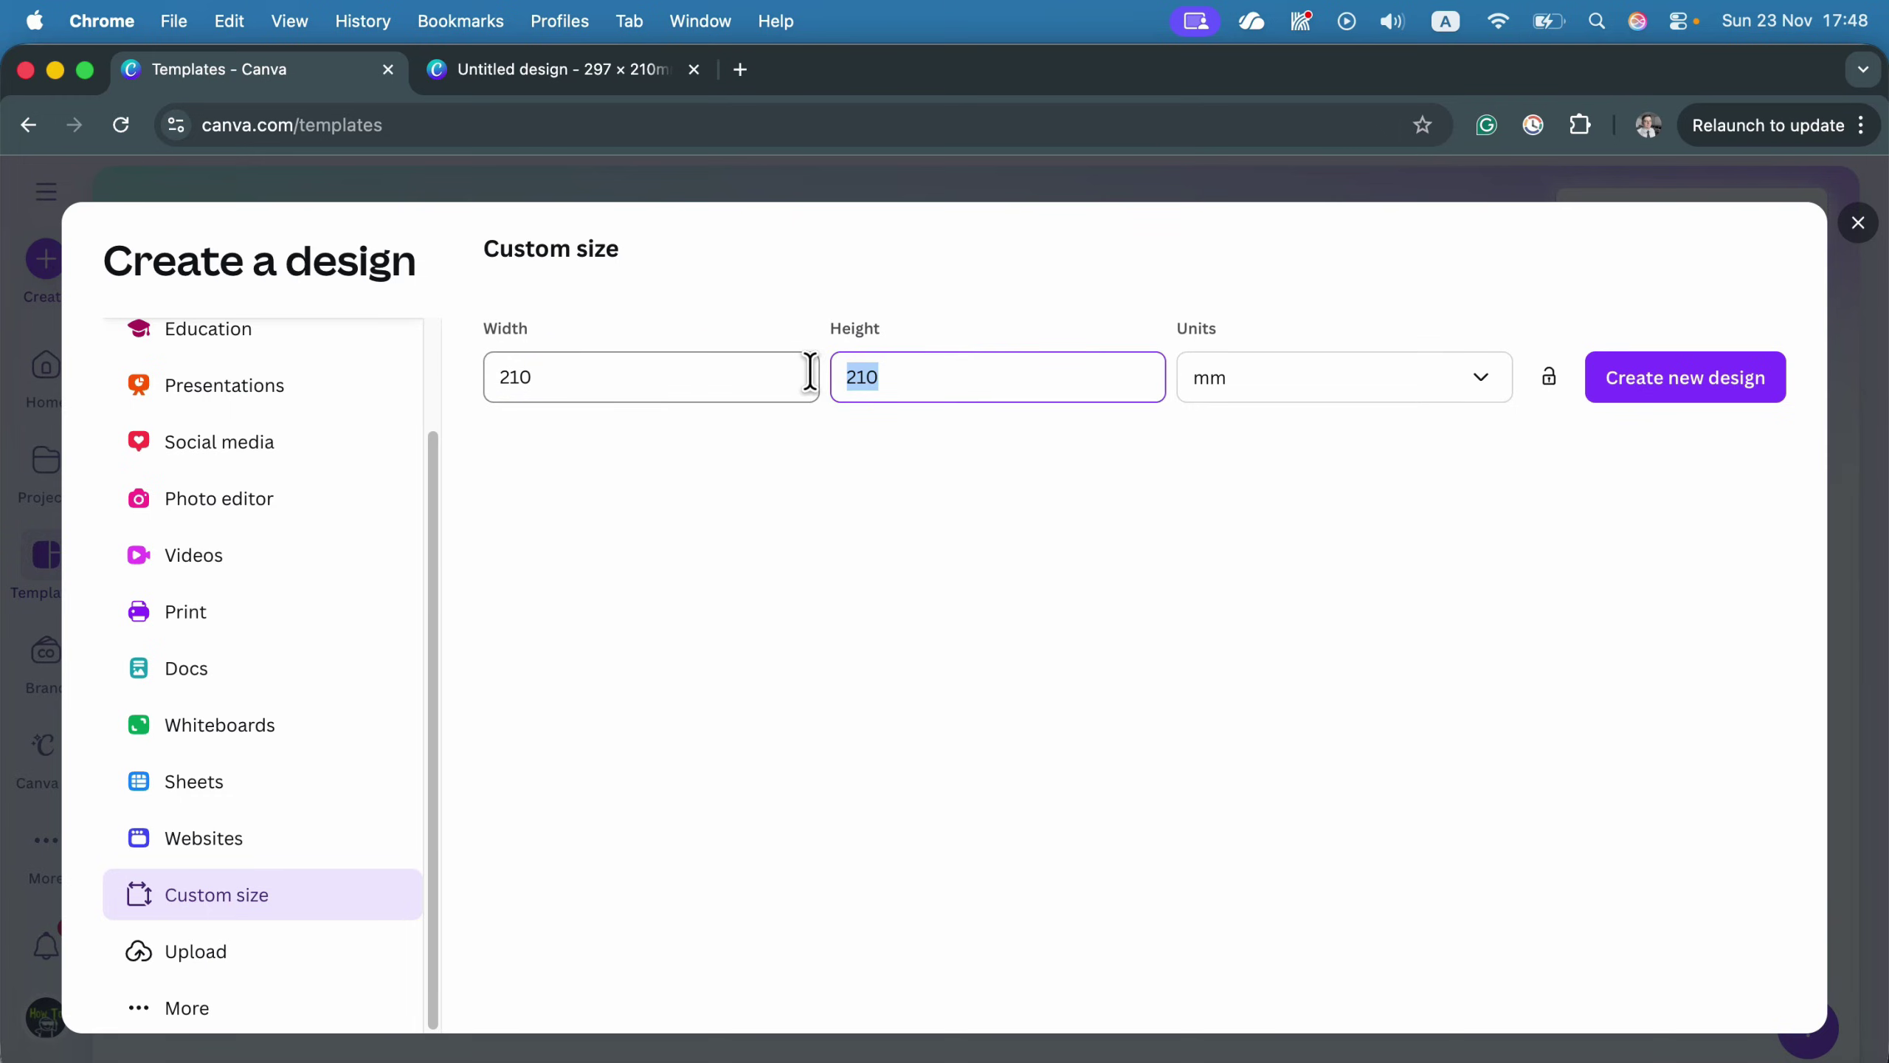
type("297")
left_click(1669, 376)
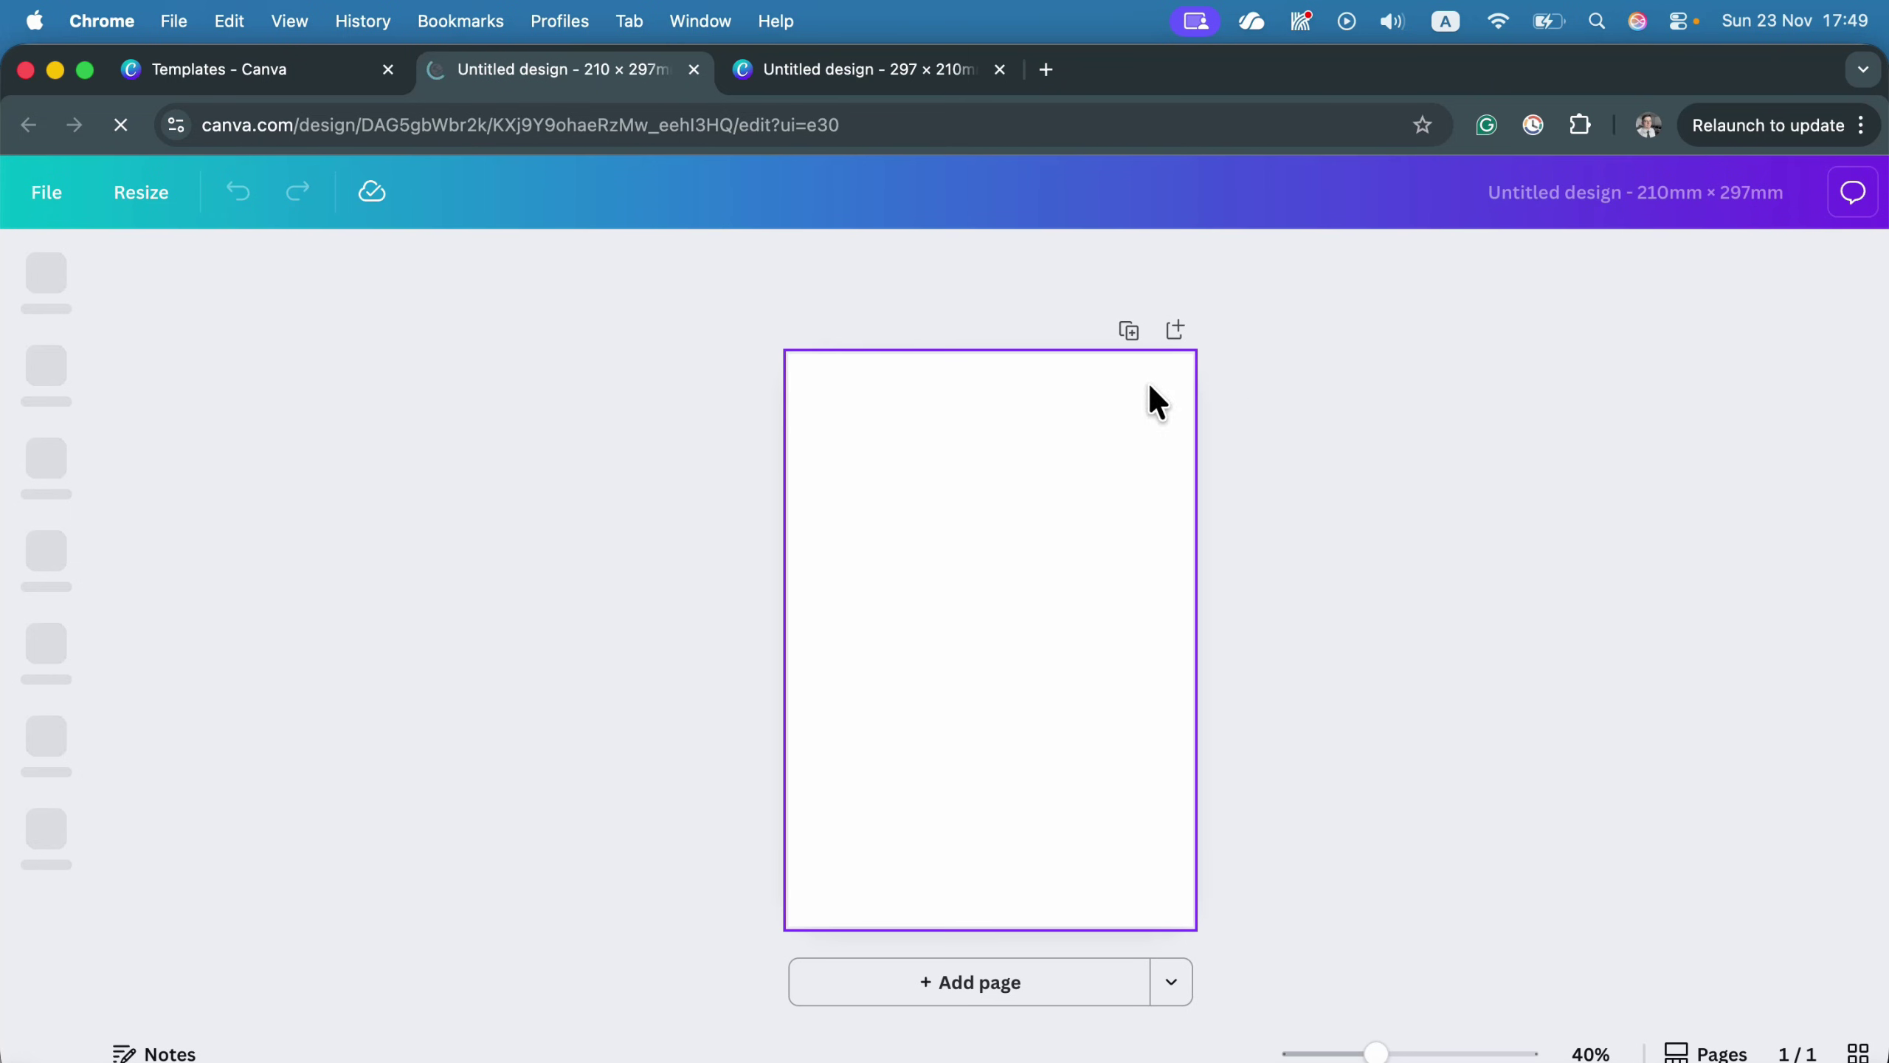
Compare the landscape 297 × 210 mm design with the portrait 210 × 297 mm design.
left_click(747, 66)
left_click(583, 68)
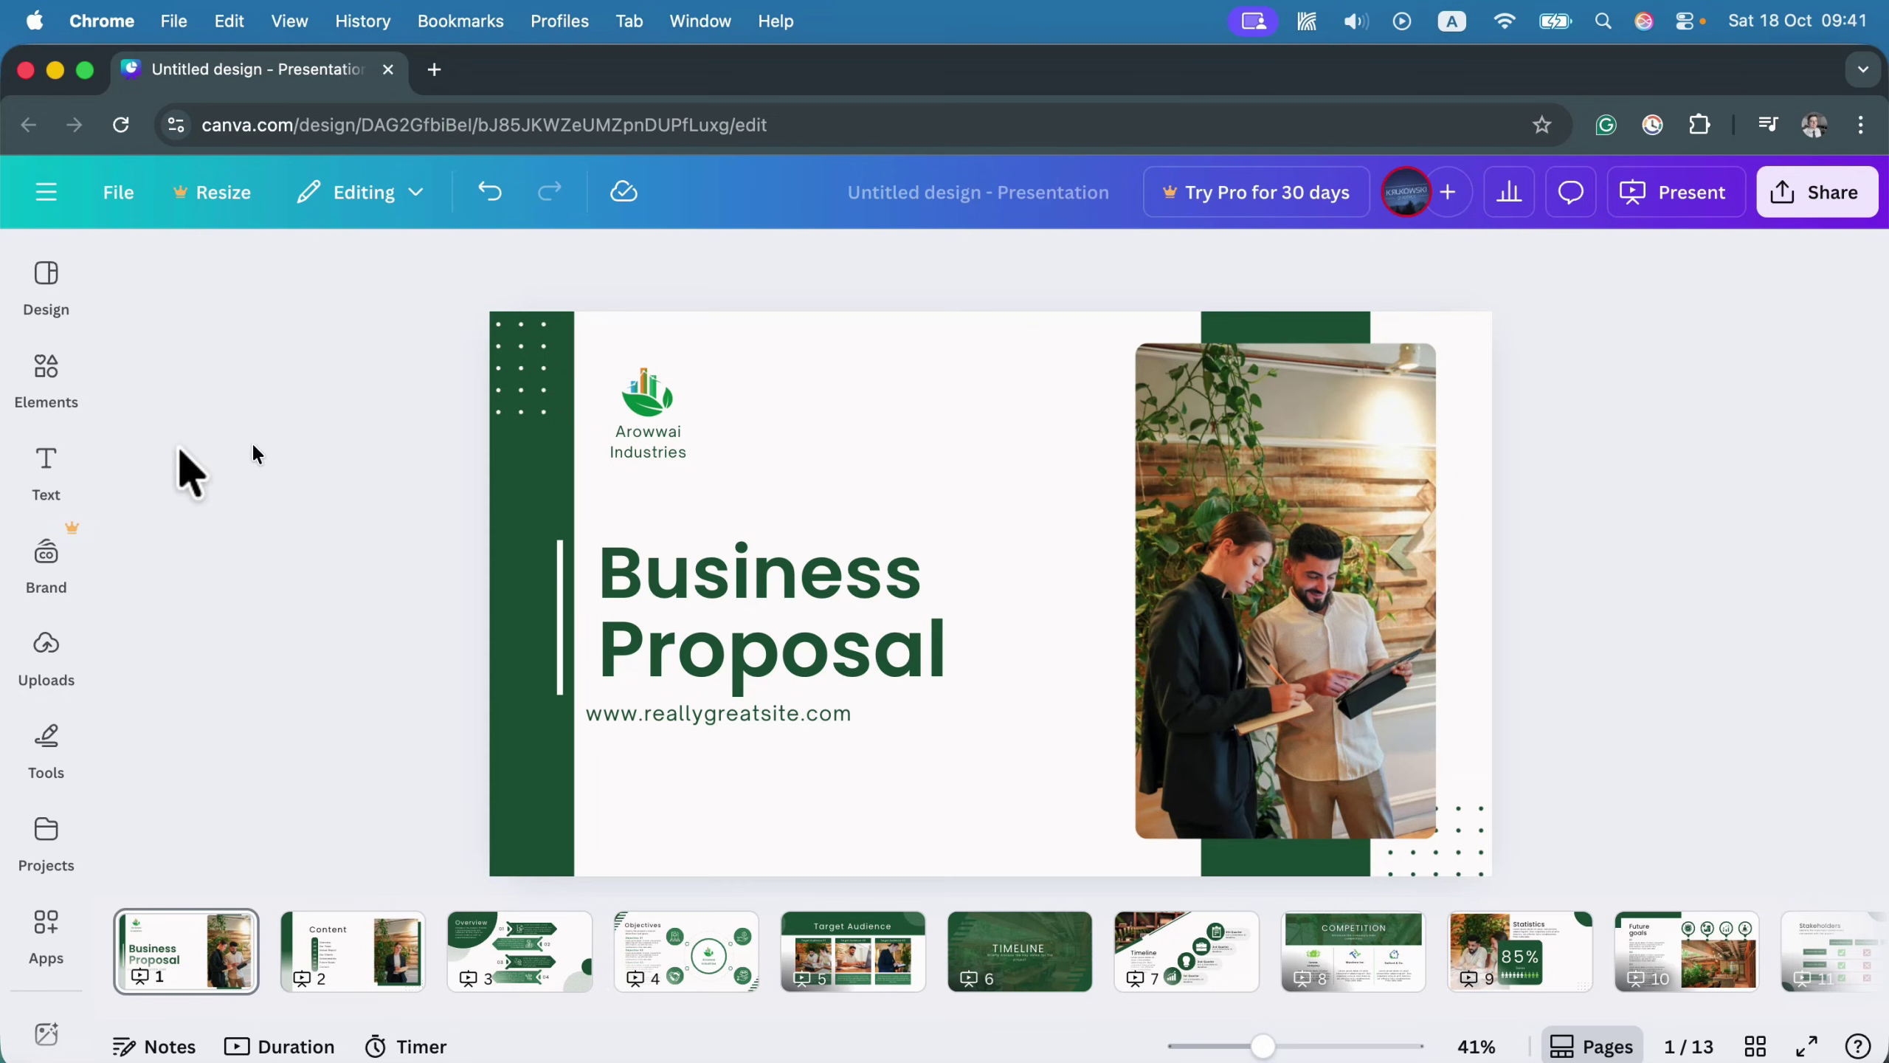
Add page numbers to the presentation in the Page X of Y format and apply their properties to all pages.
left_click(46, 469)
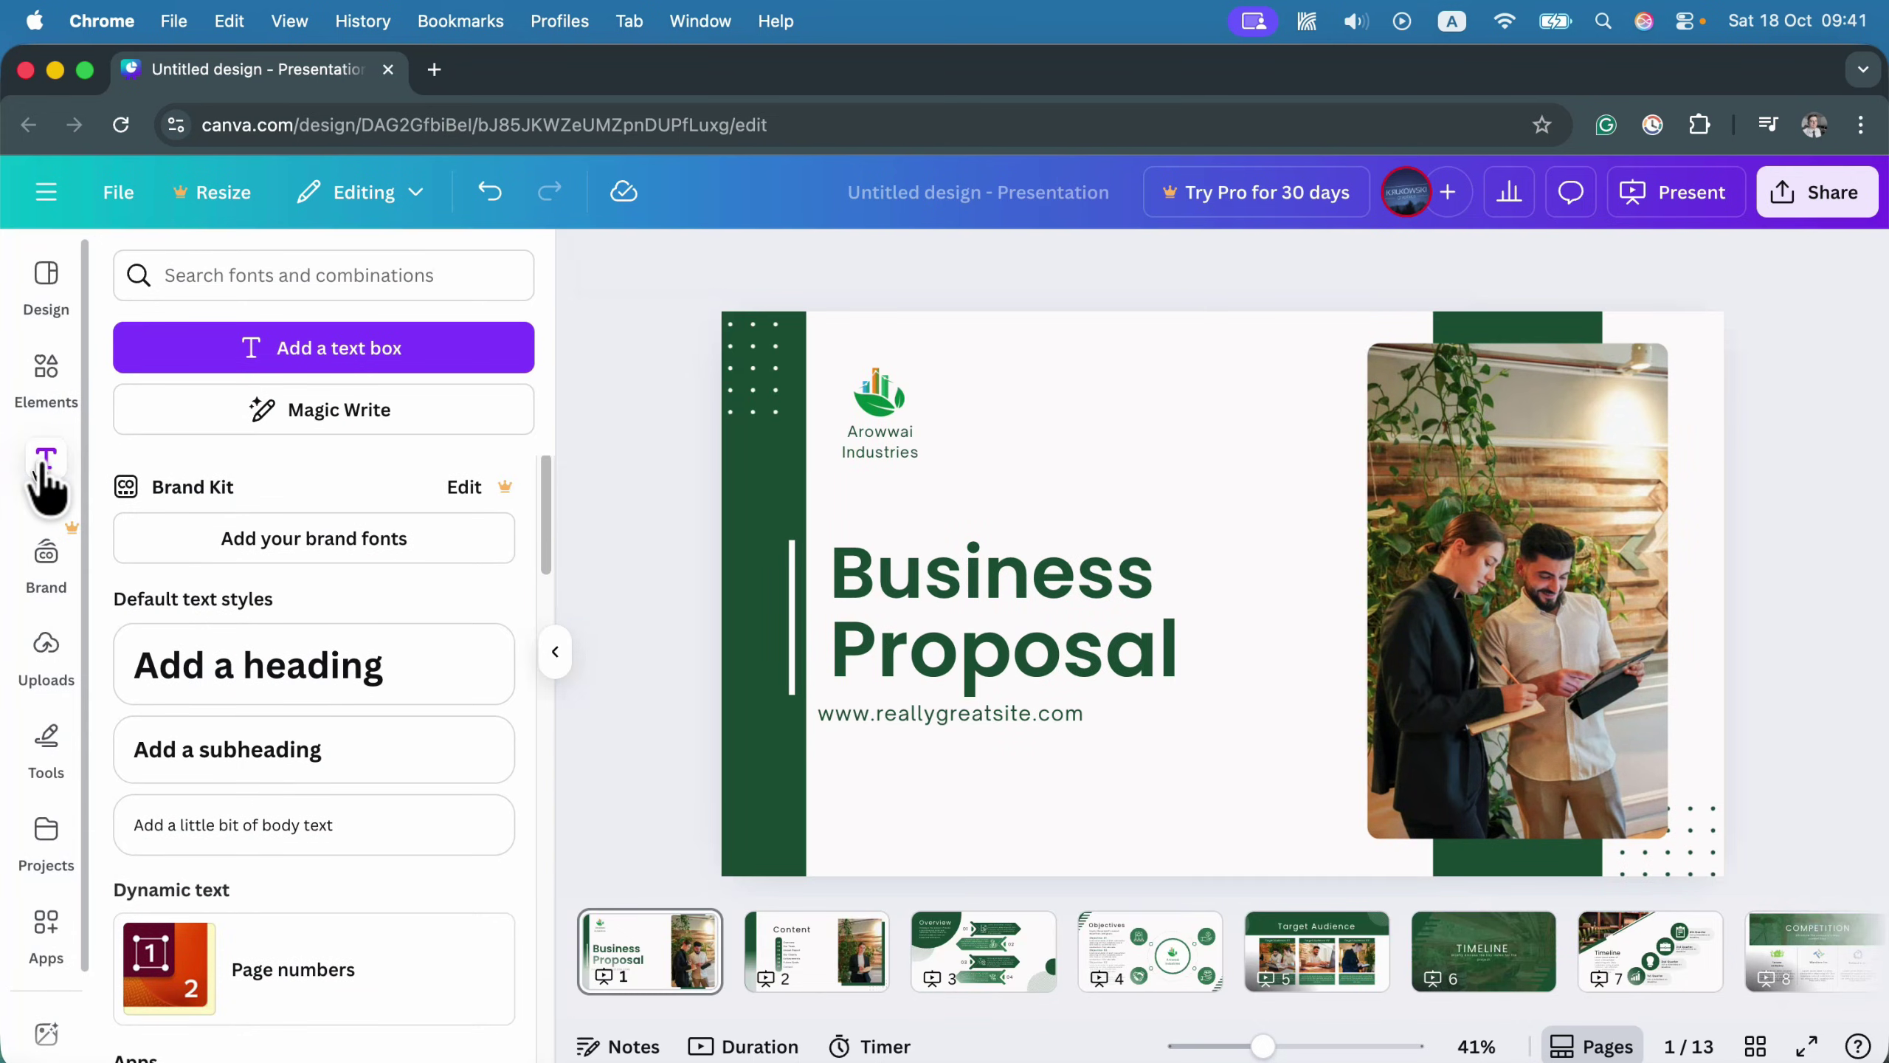
scroll(303, 693, "down", 5)
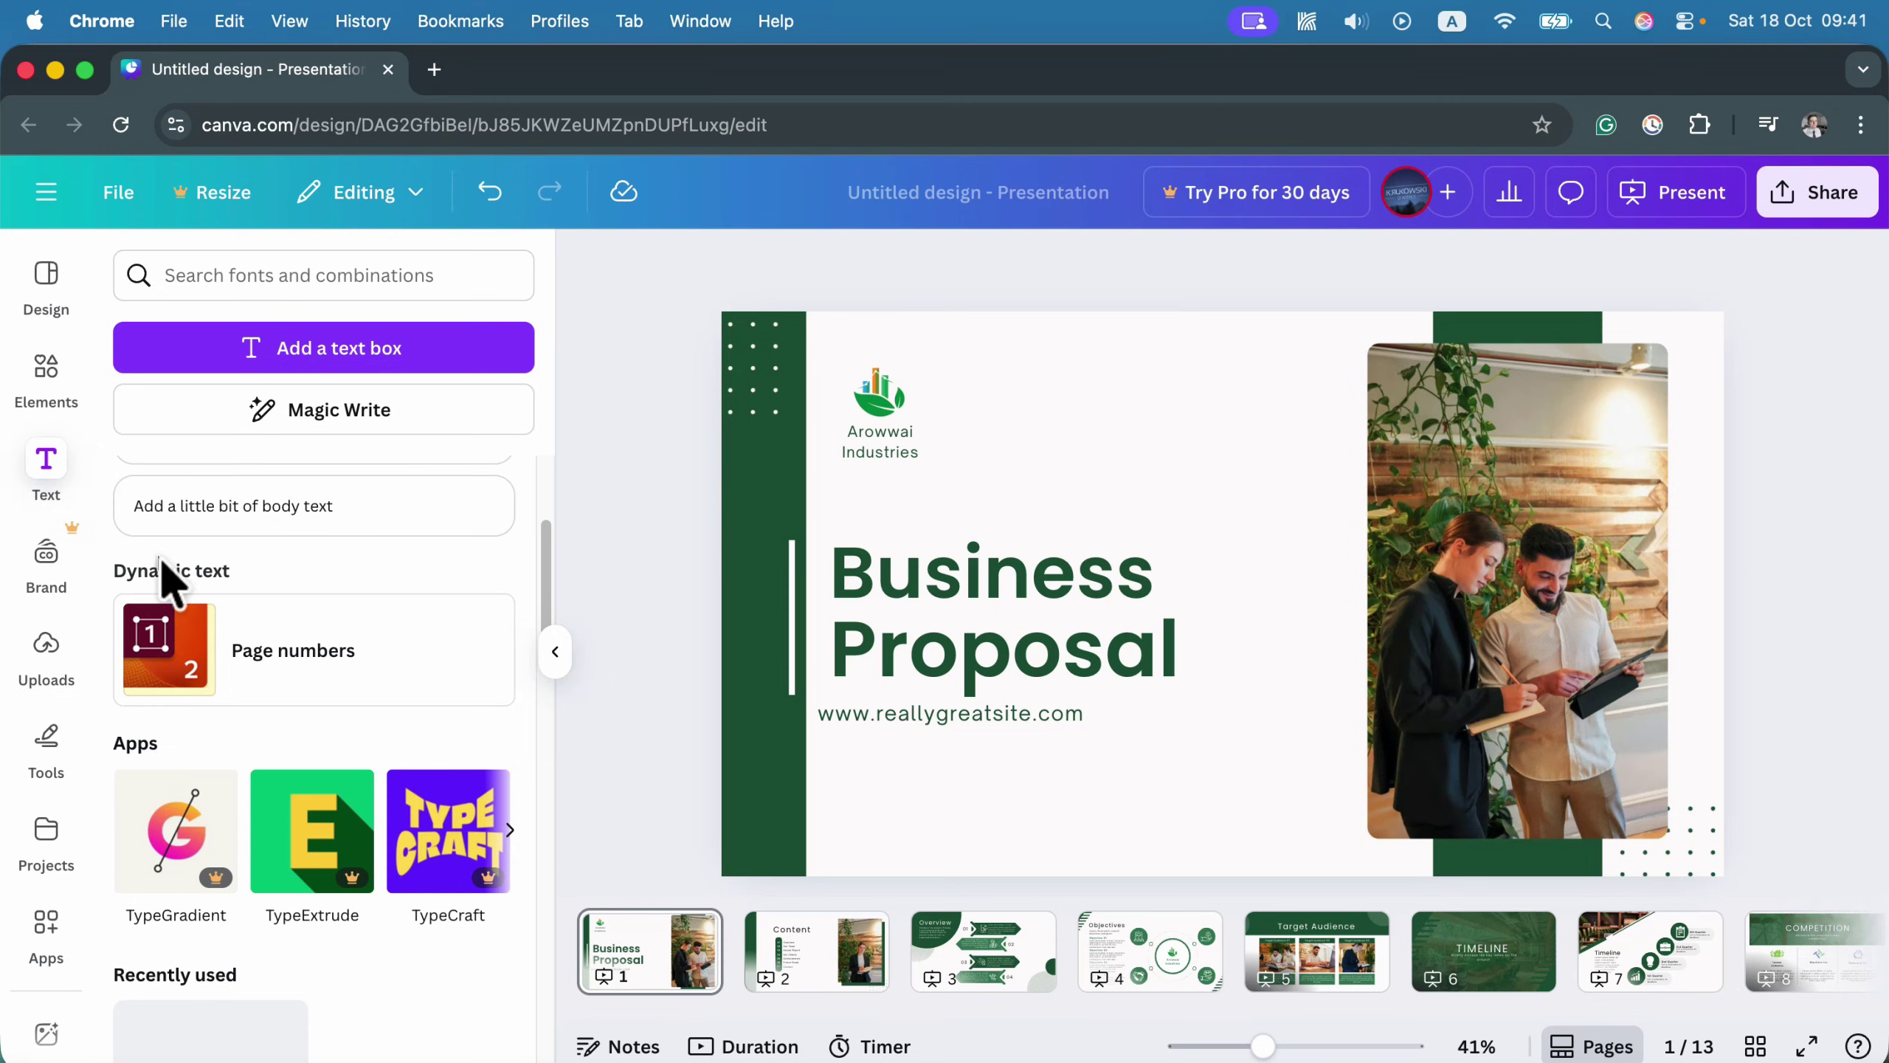
left_click(303, 651)
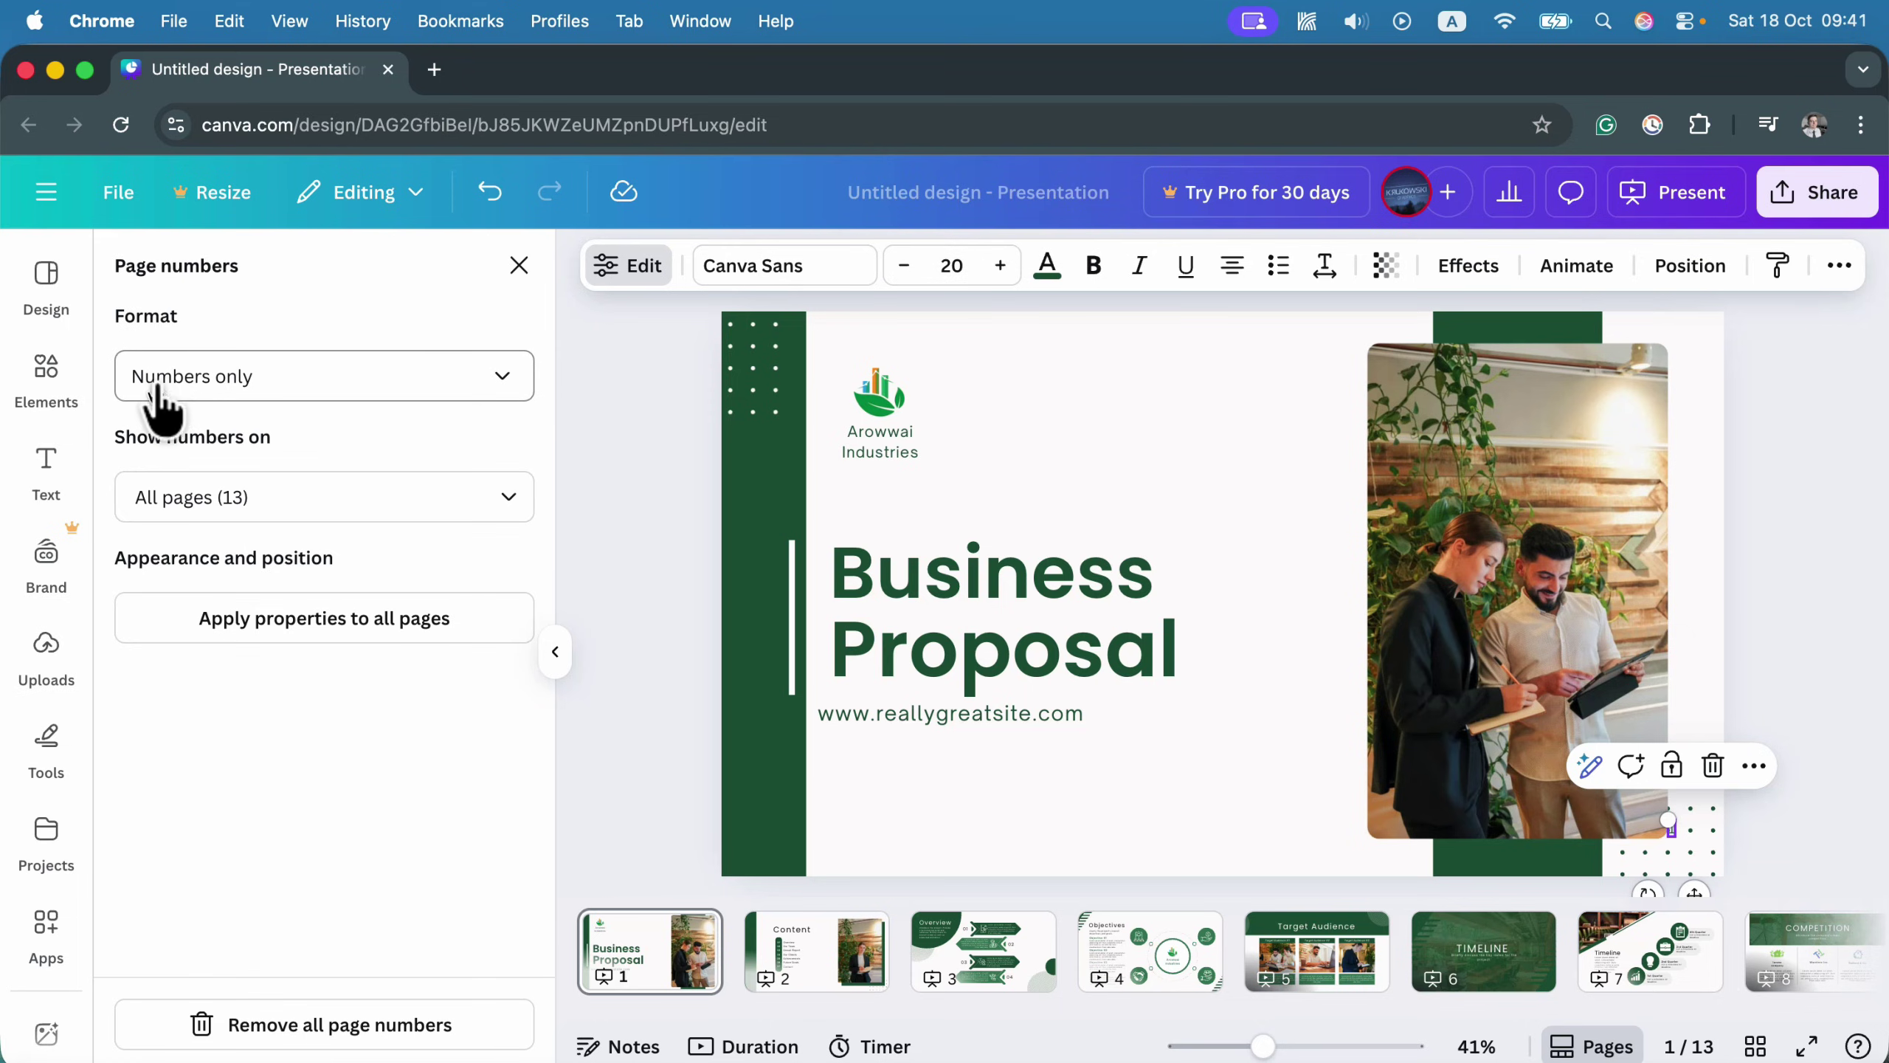
left_click(301, 377)
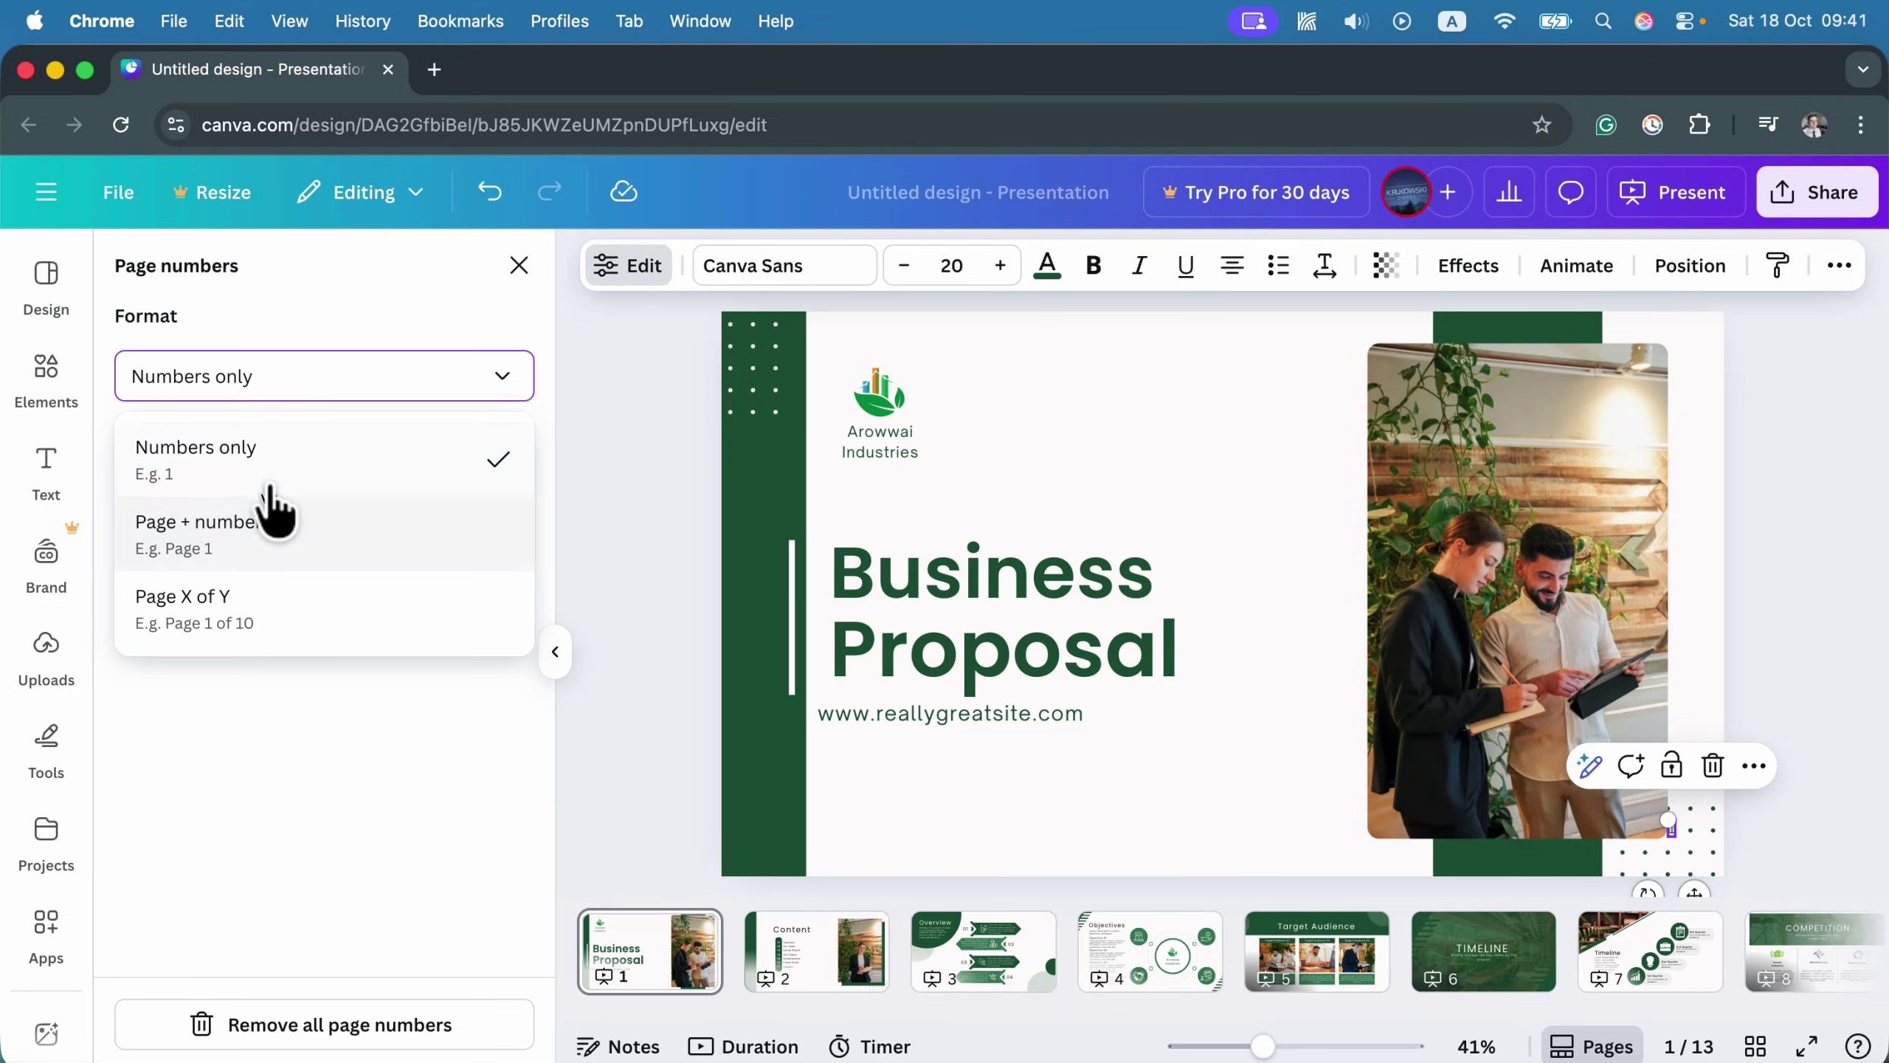
left_click(264, 621)
left_click(246, 618)
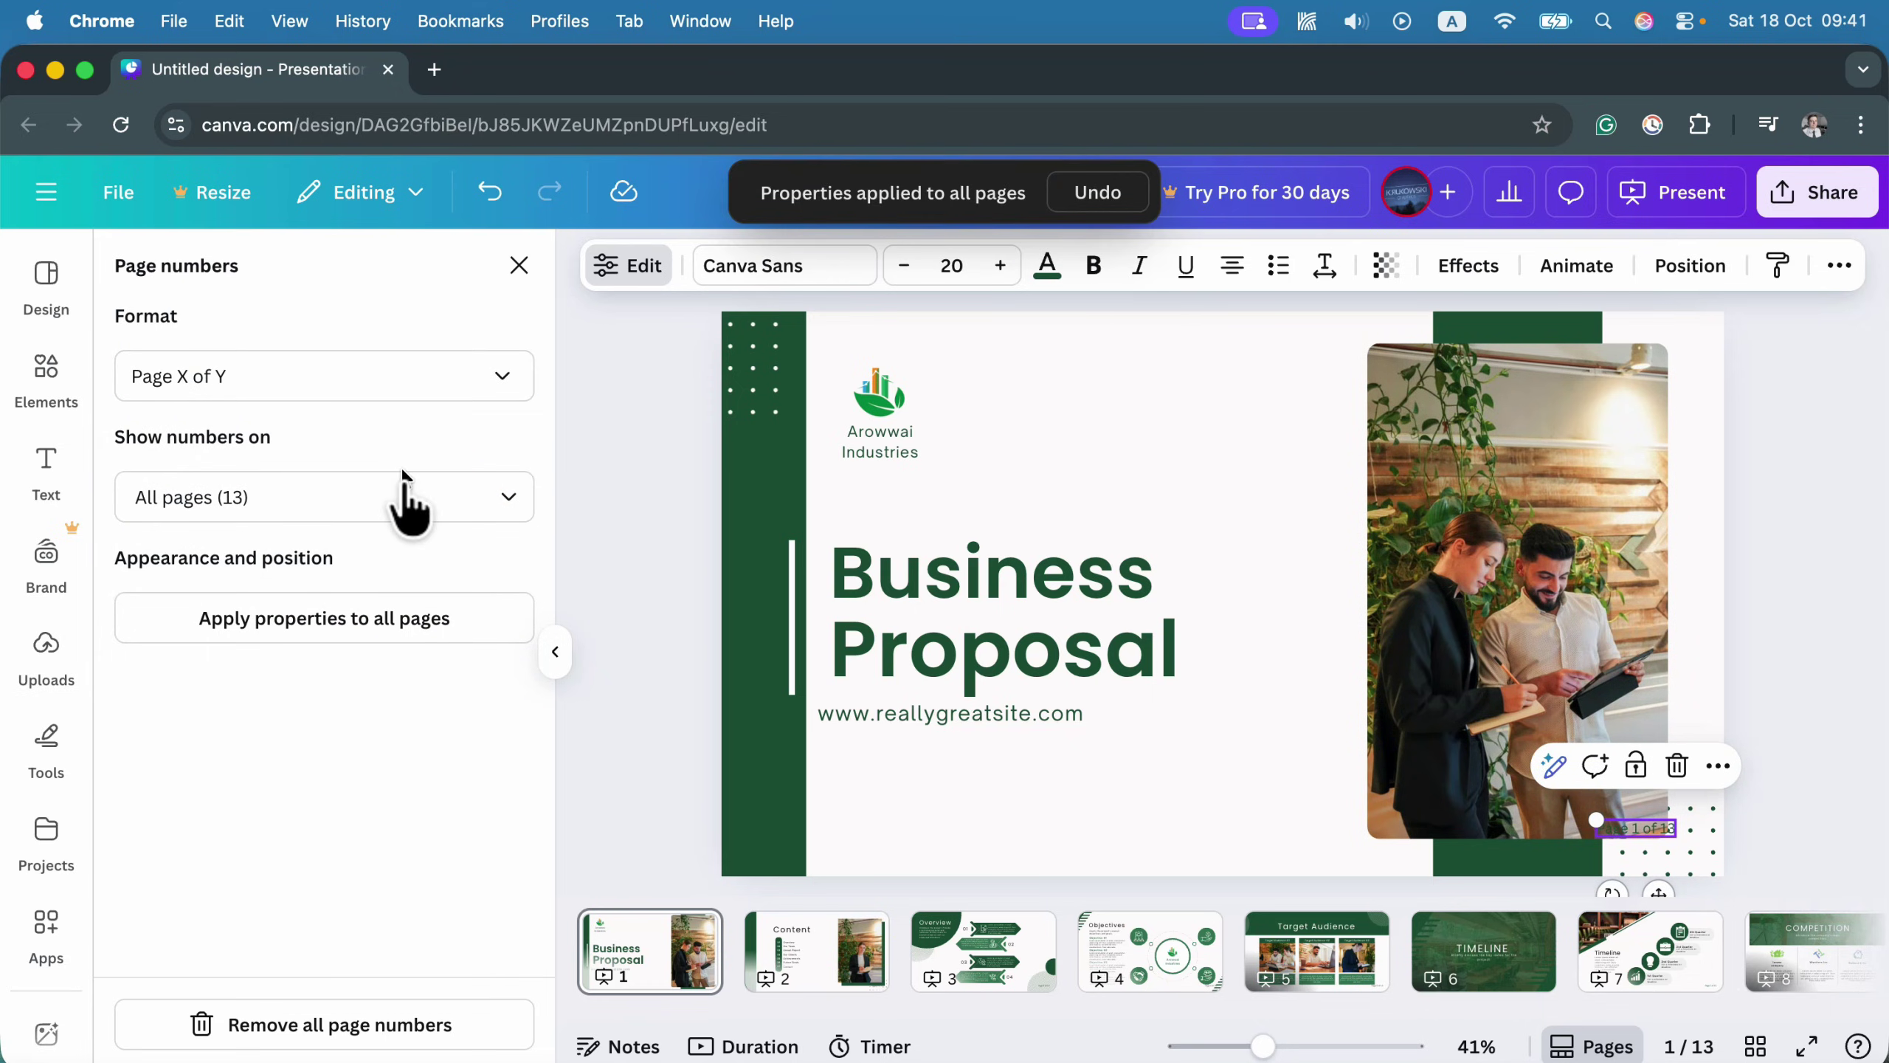
Exclude page 1 from the page numbering so numbers show only on pages 2–13.
left_click(432, 506)
scroll(359, 737, "down", 5)
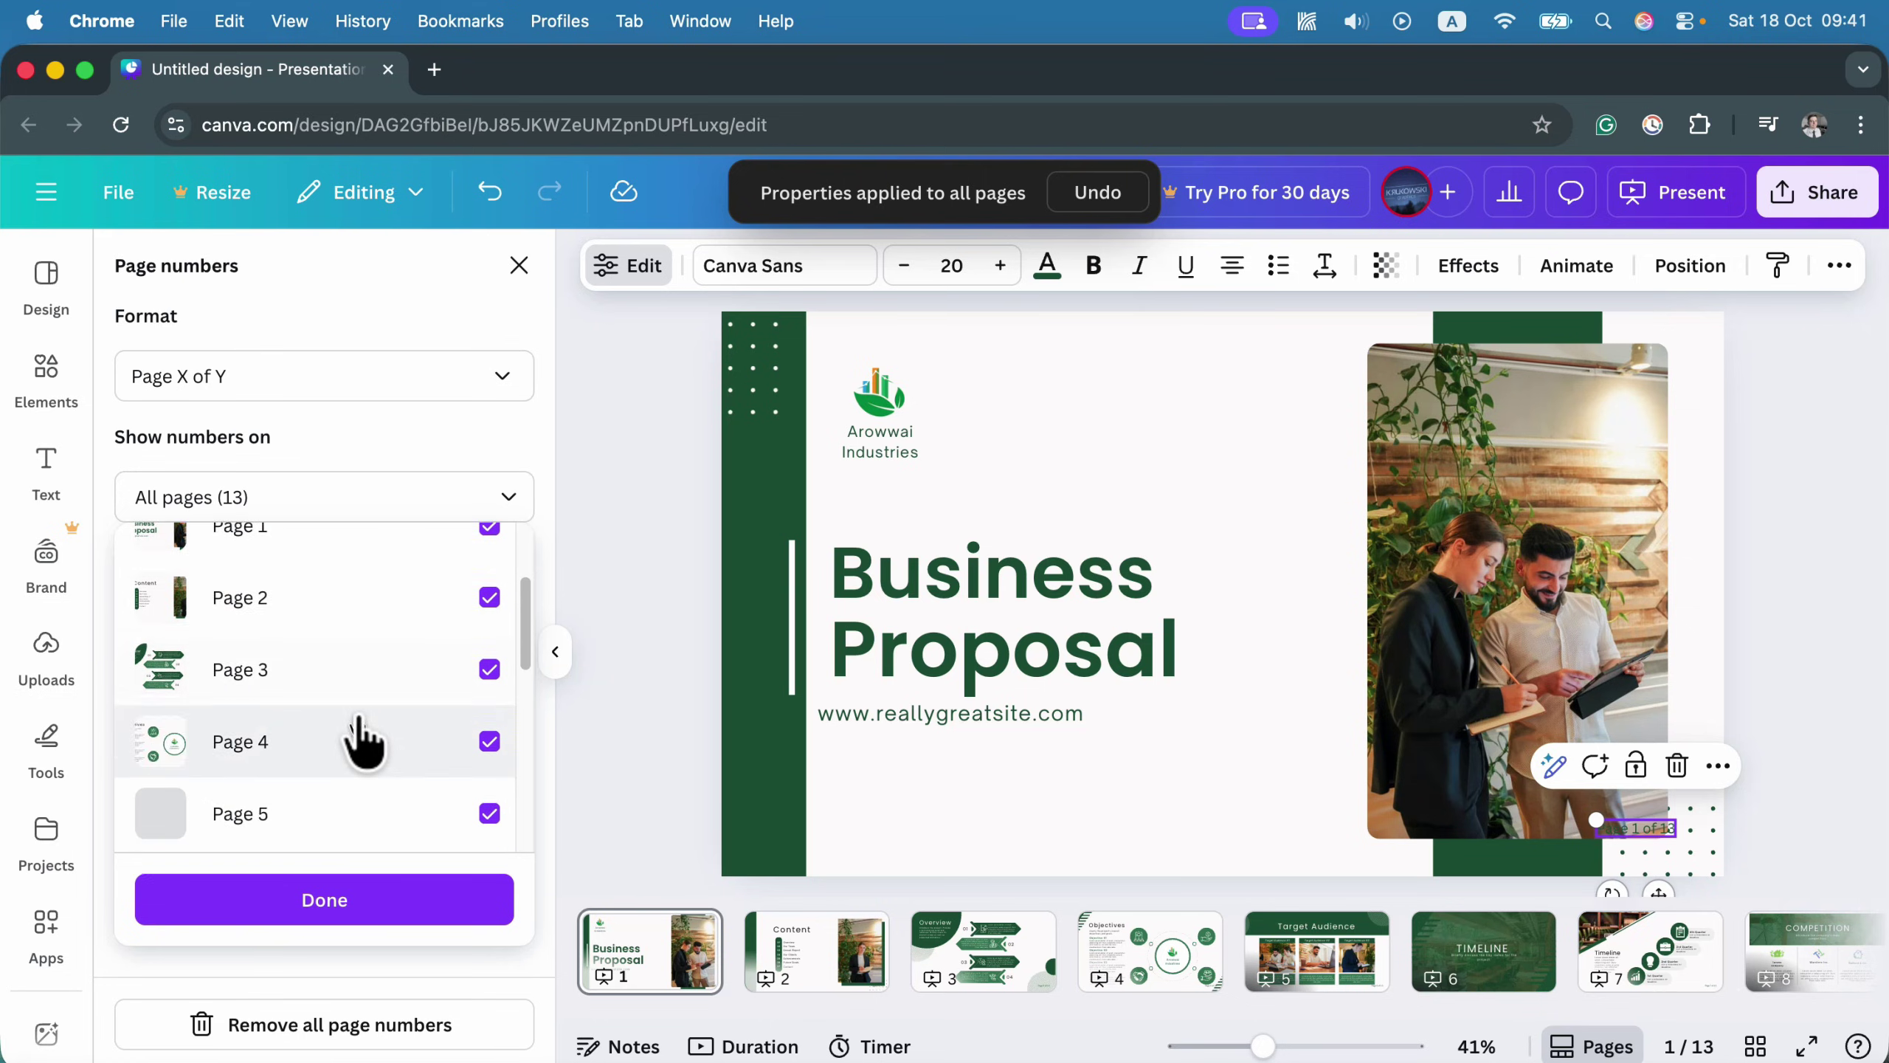
scroll(396, 692, "down", 5)
scroll(401, 725, "up", 10)
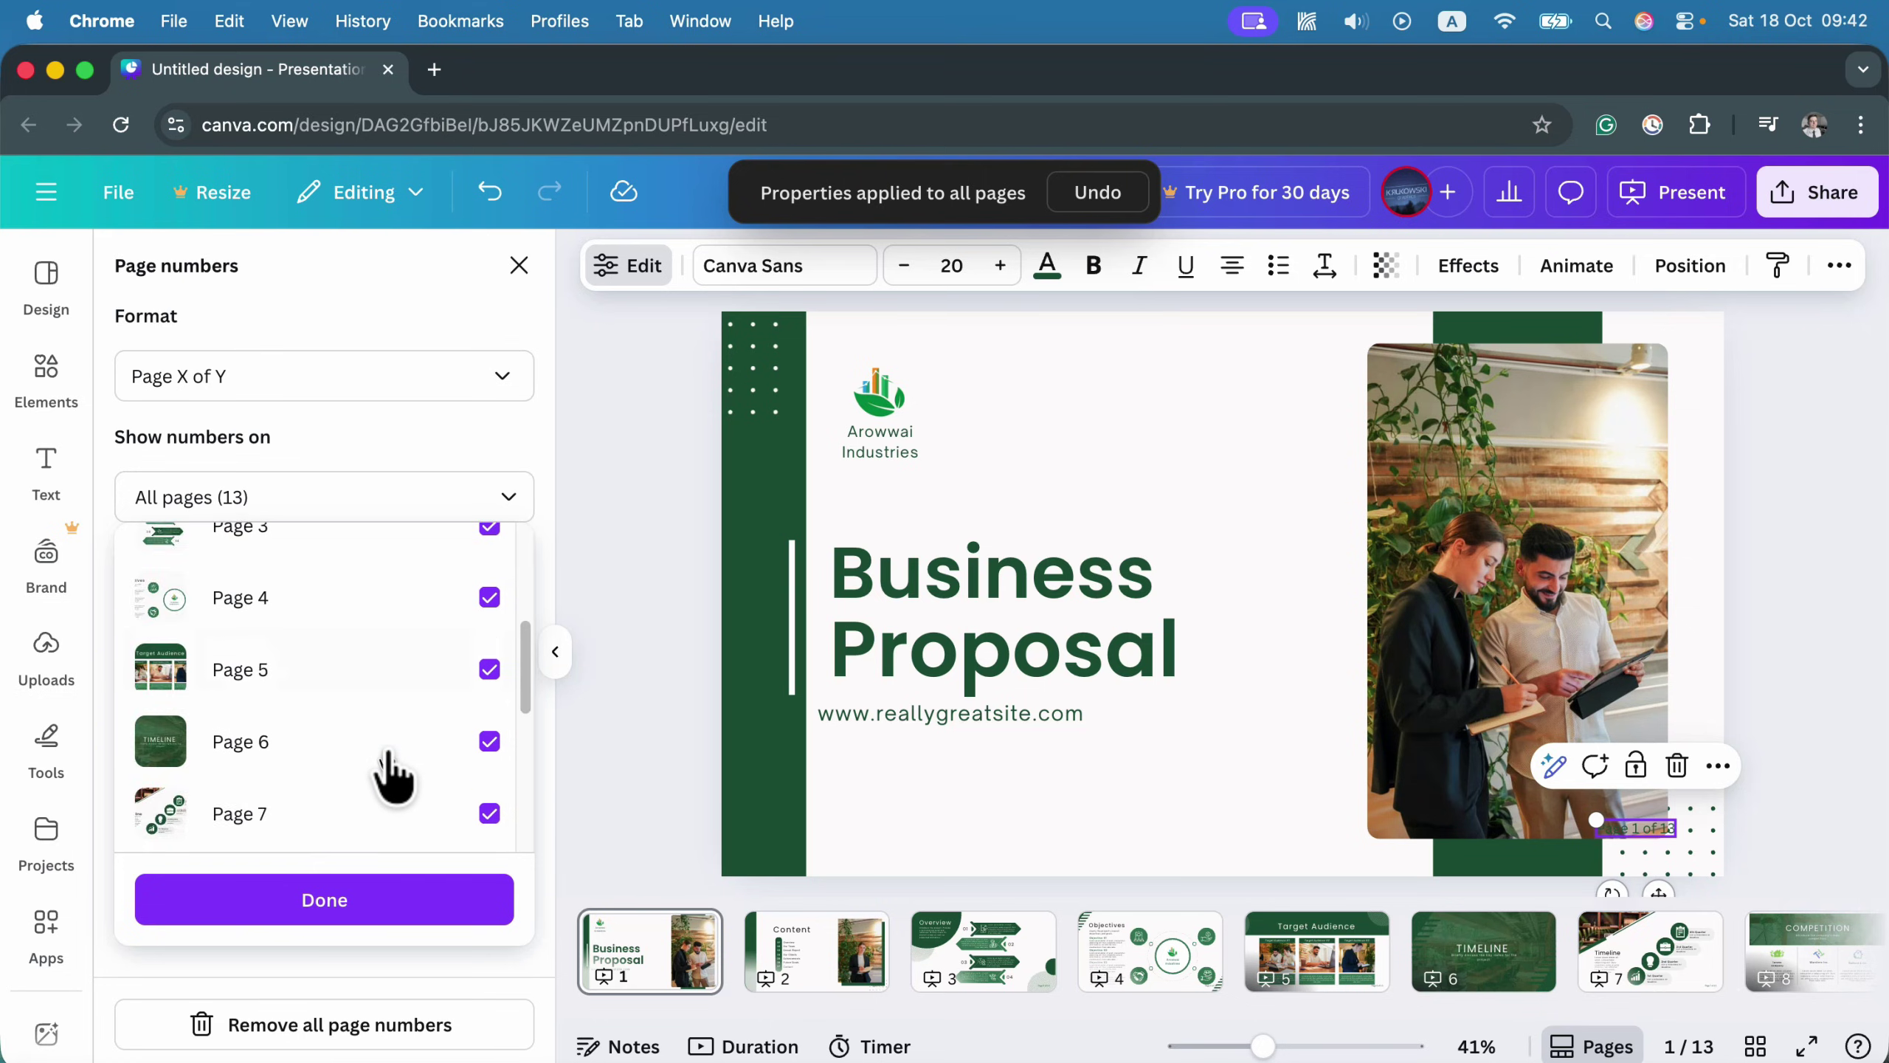
scroll(337, 726, "down", 10)
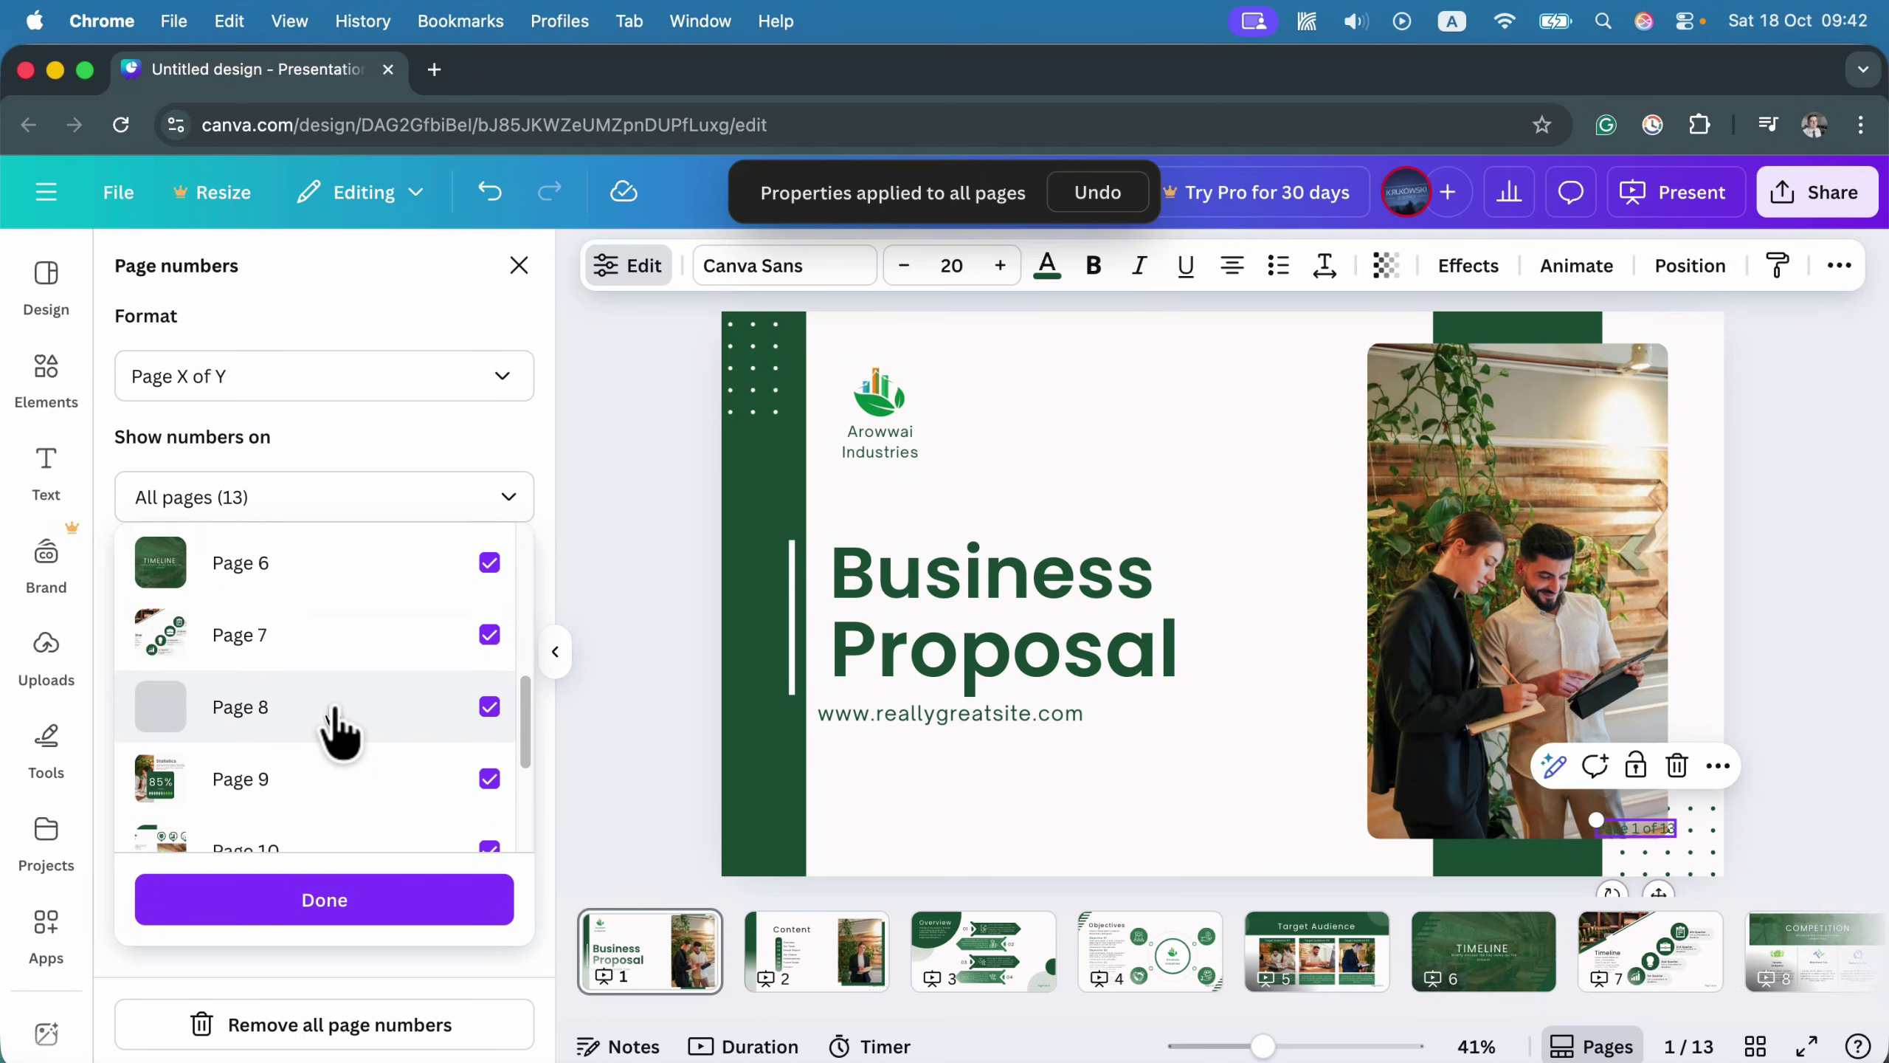
scroll(339, 733, "up", 10)
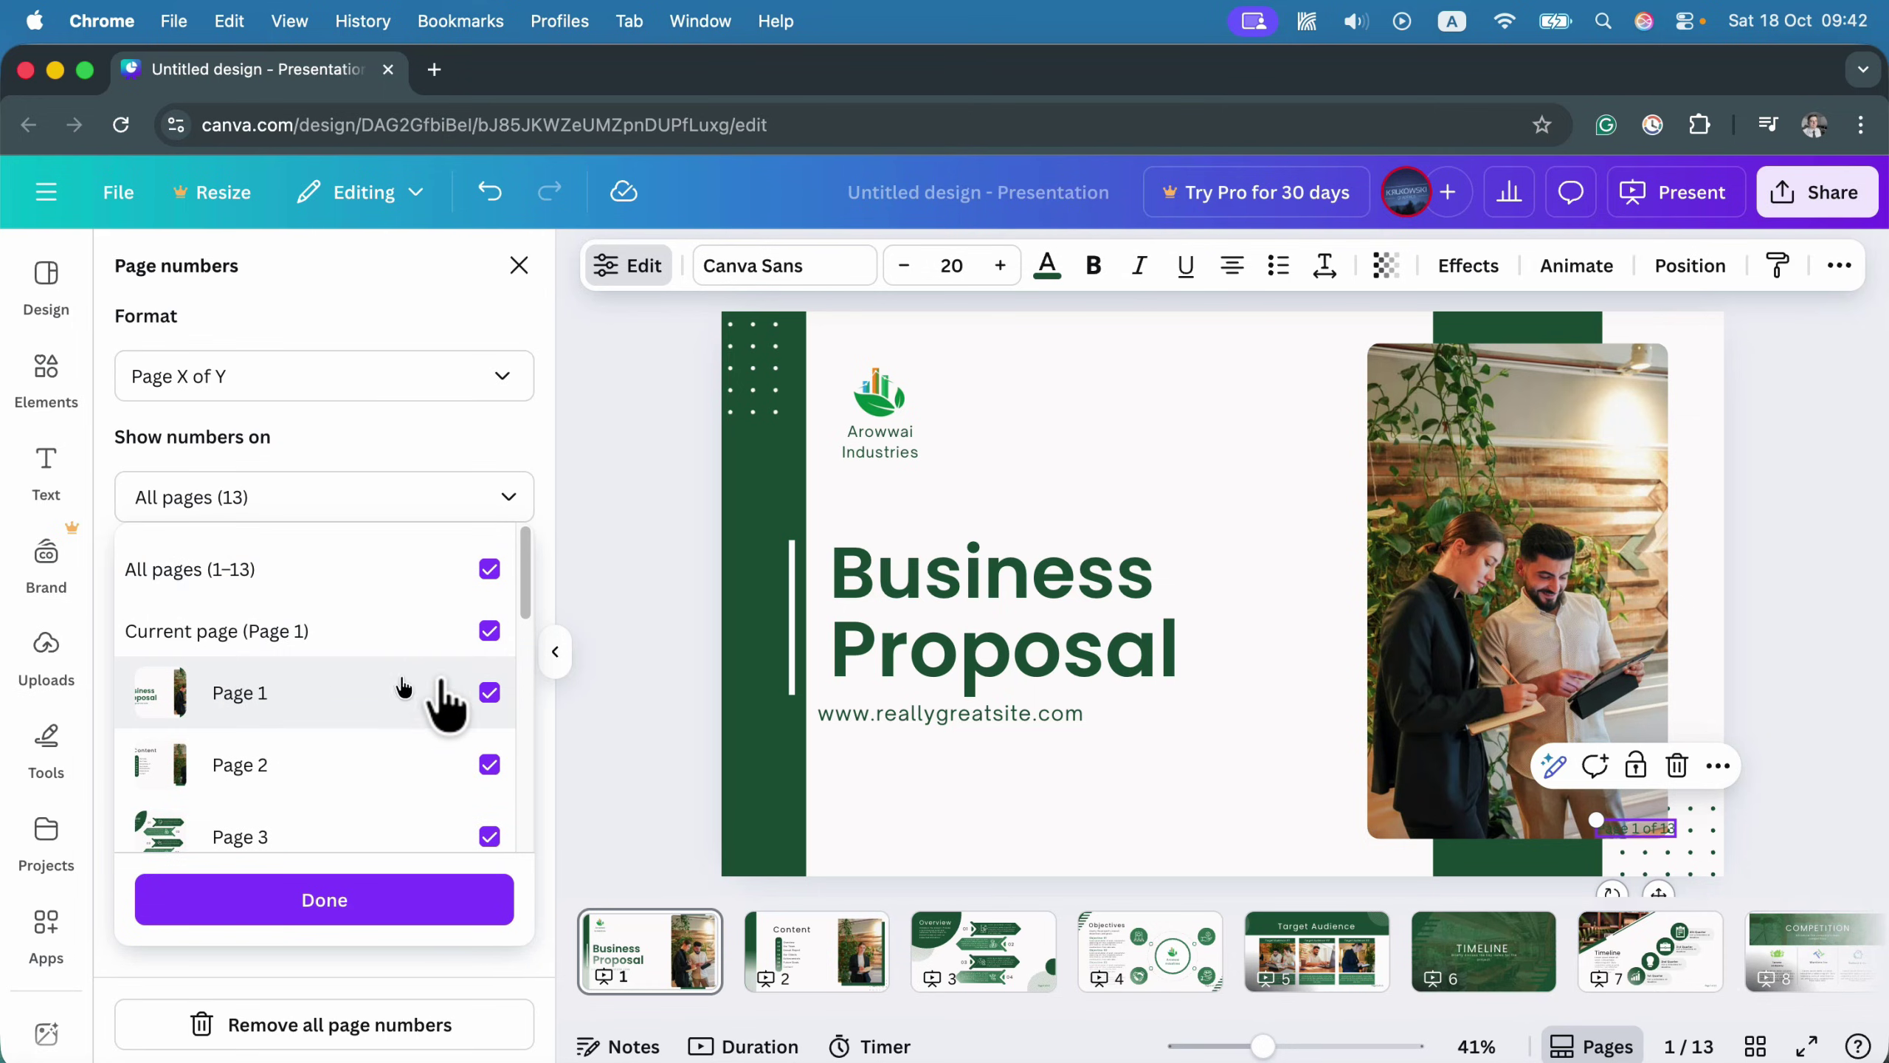
left_click(490, 694)
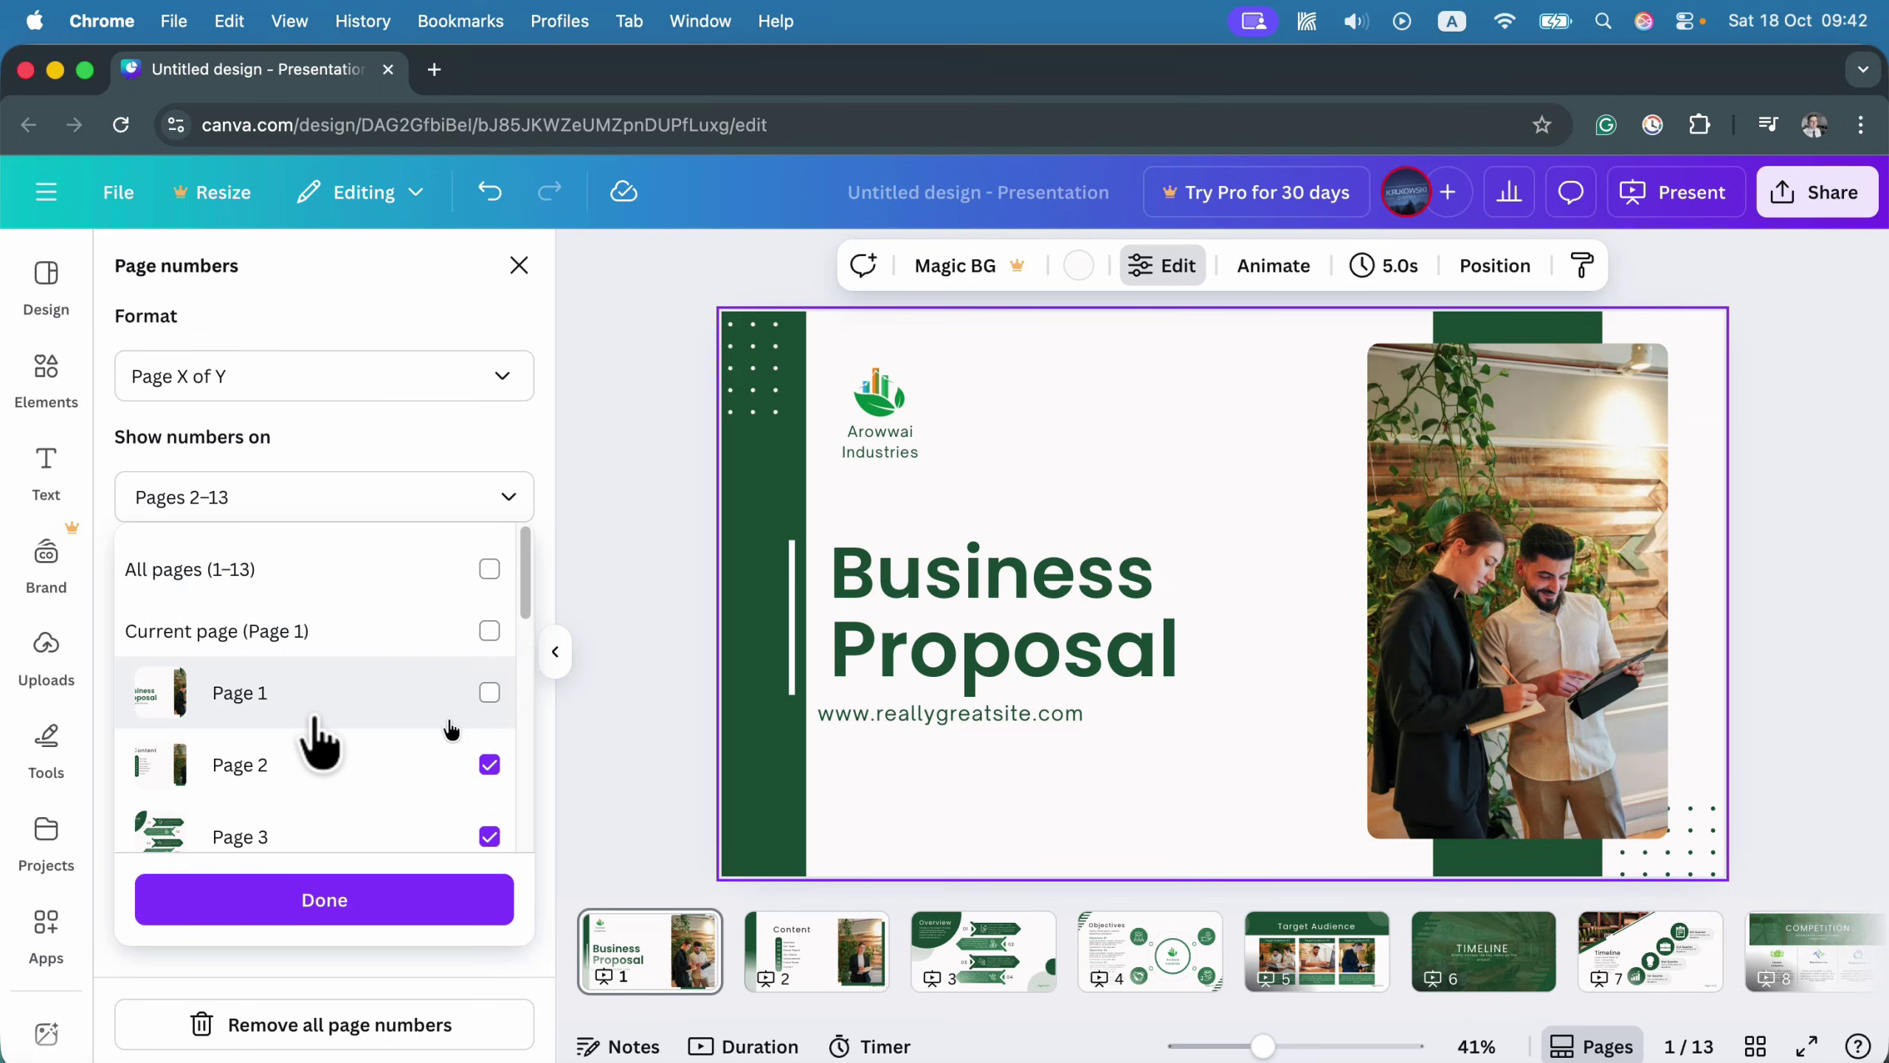
left_click(350, 900)
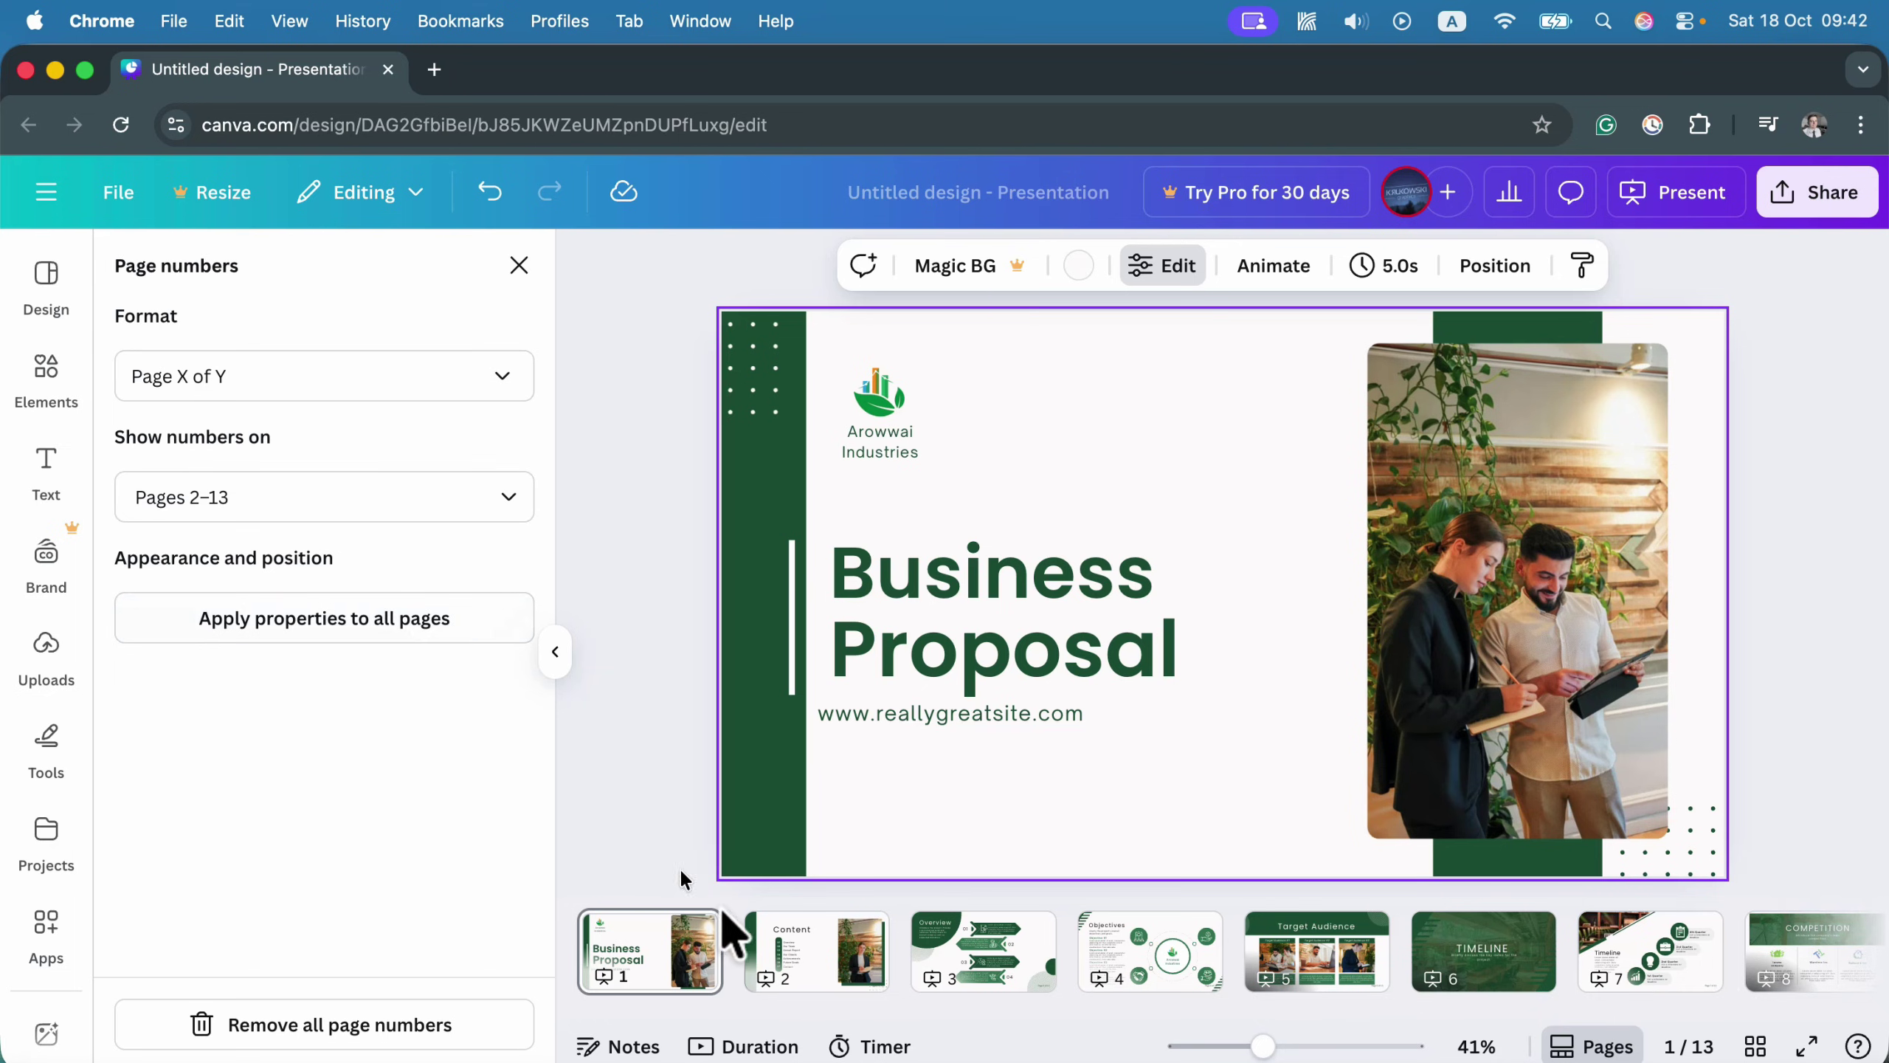
Move page 2's page number to the bottom centre of the slide and style it light grey at font size 25.
left_click(796, 953)
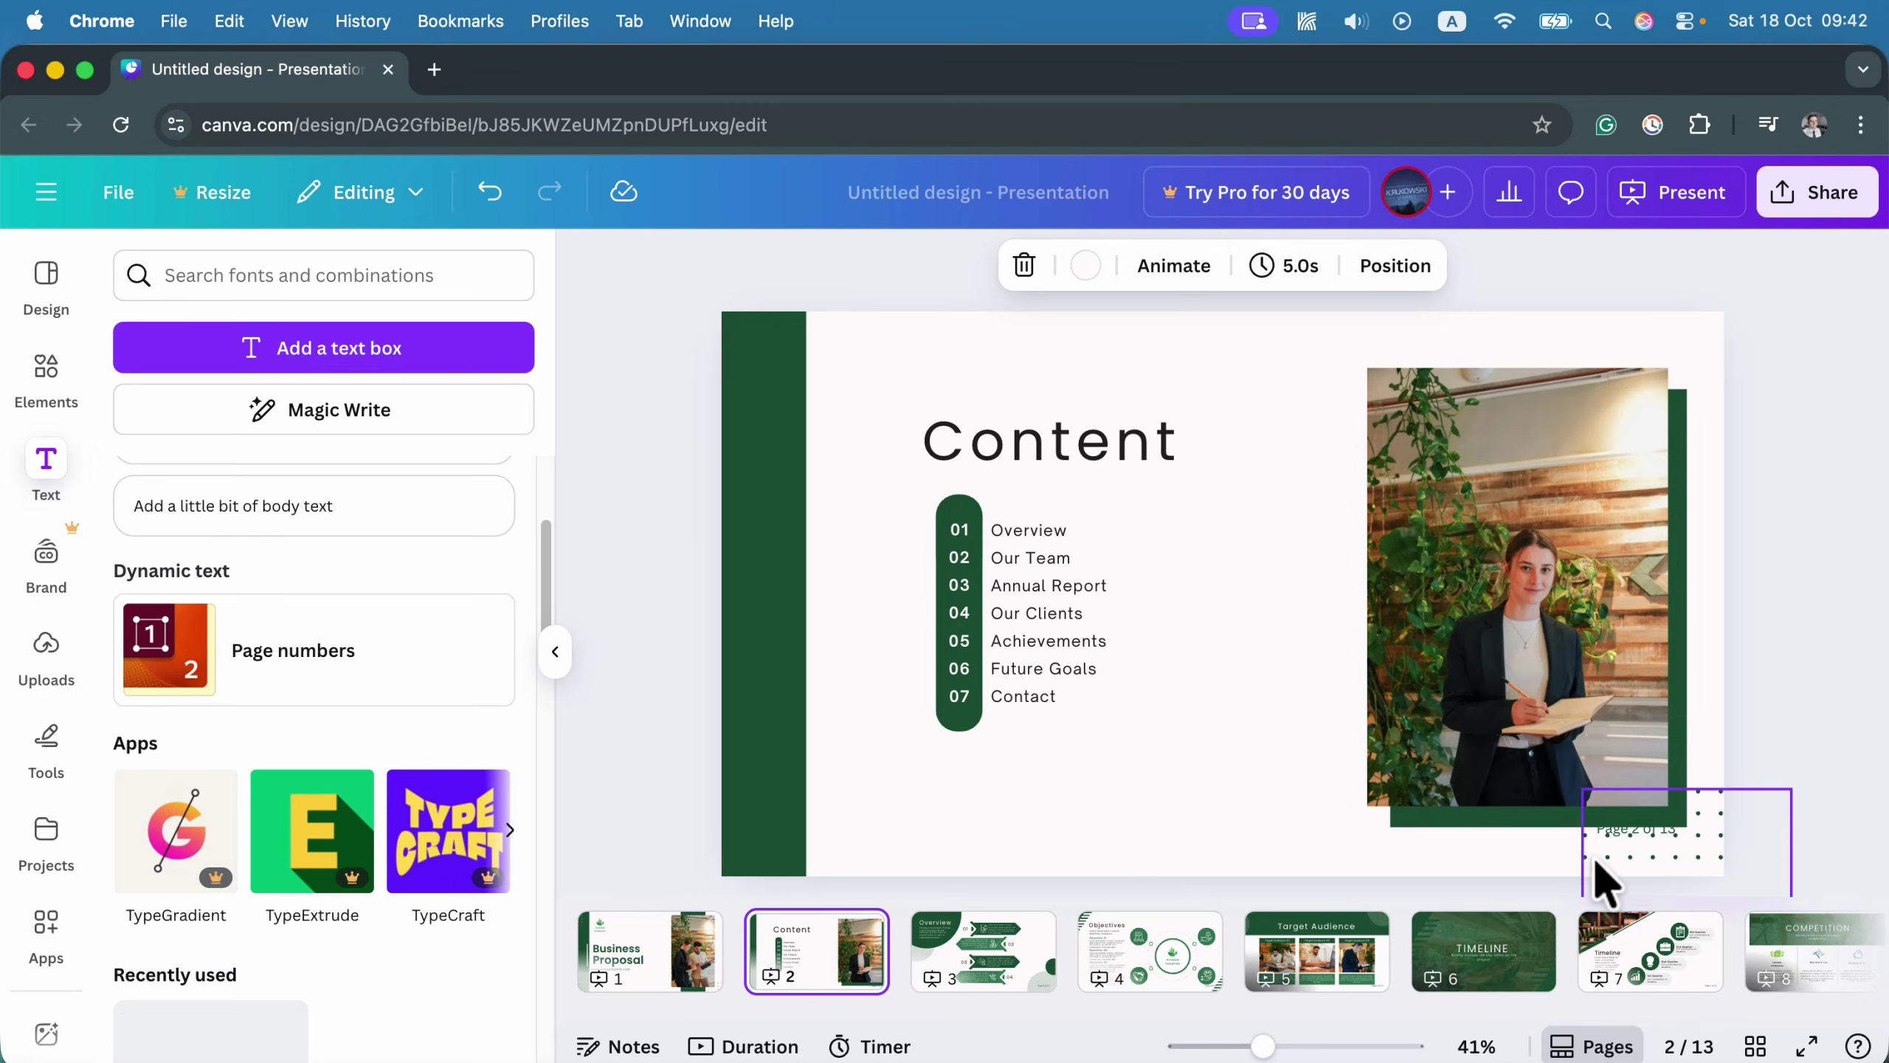
left_click(1629, 827)
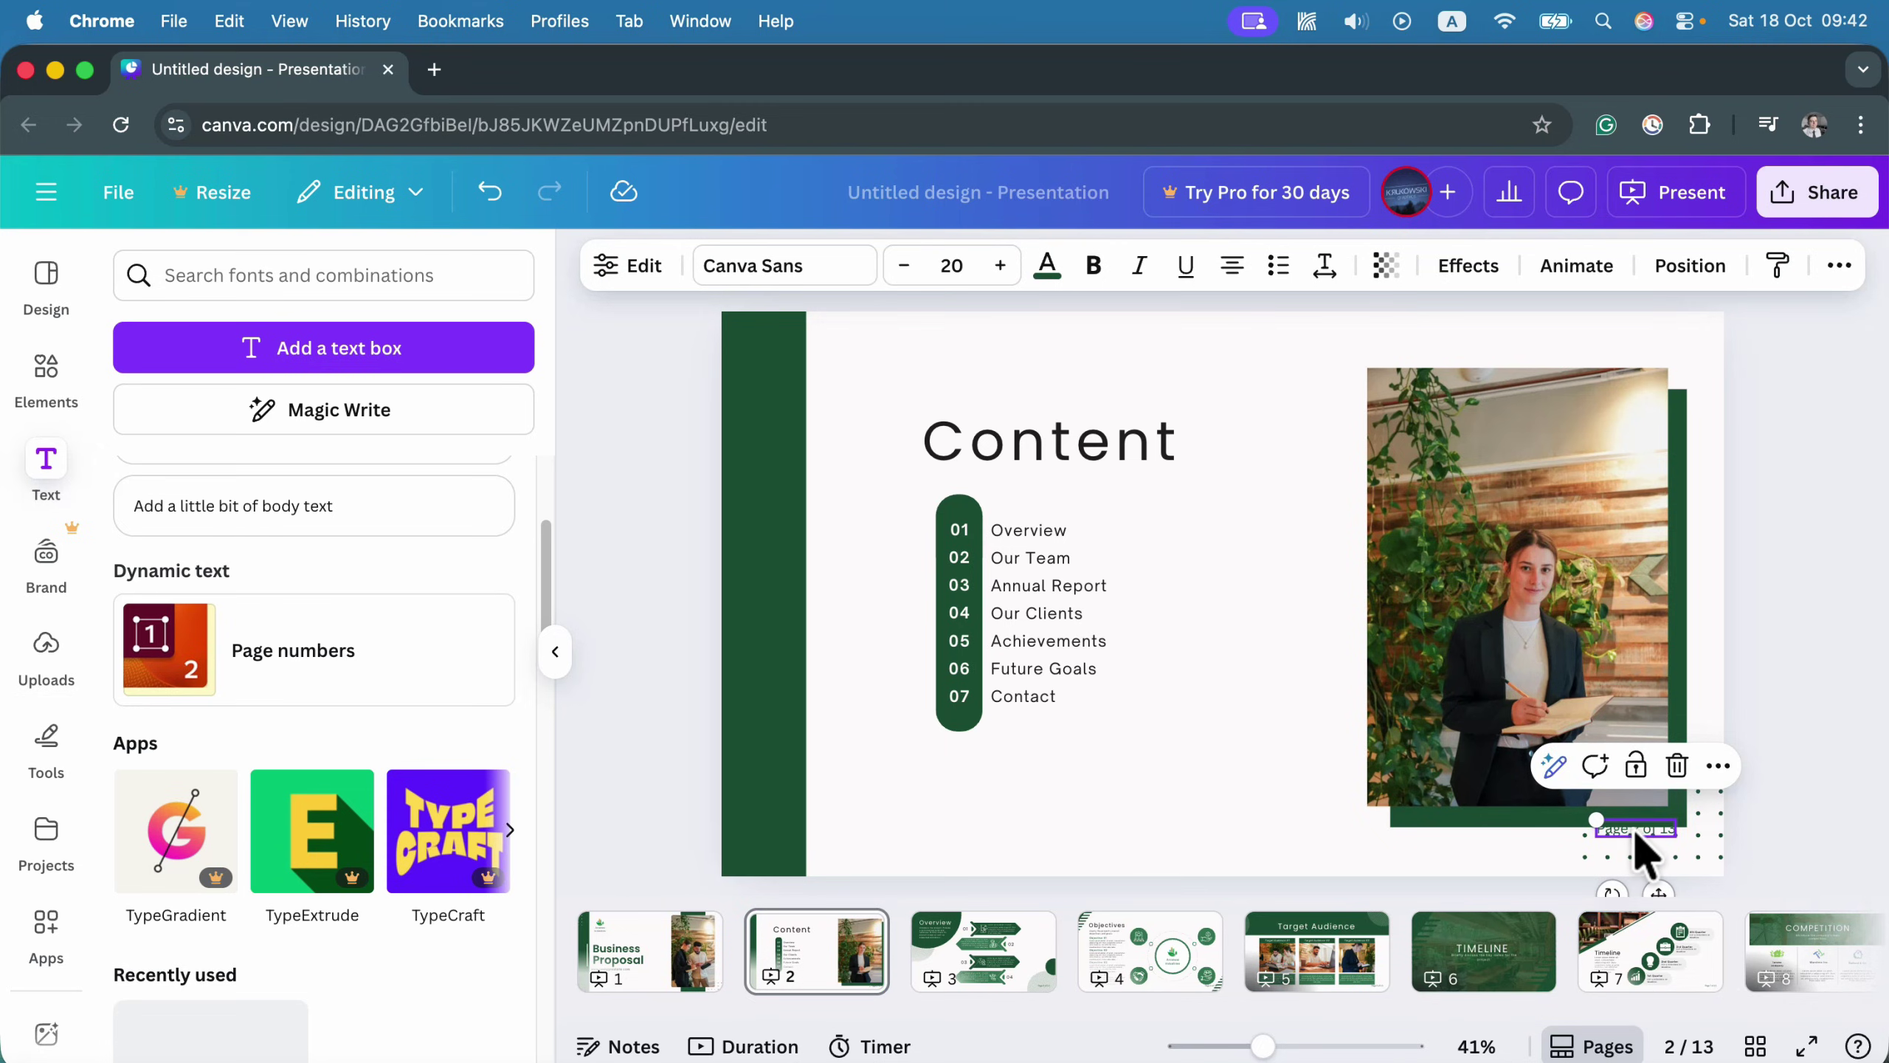
left_click_drag(1632, 829, 1221, 847)
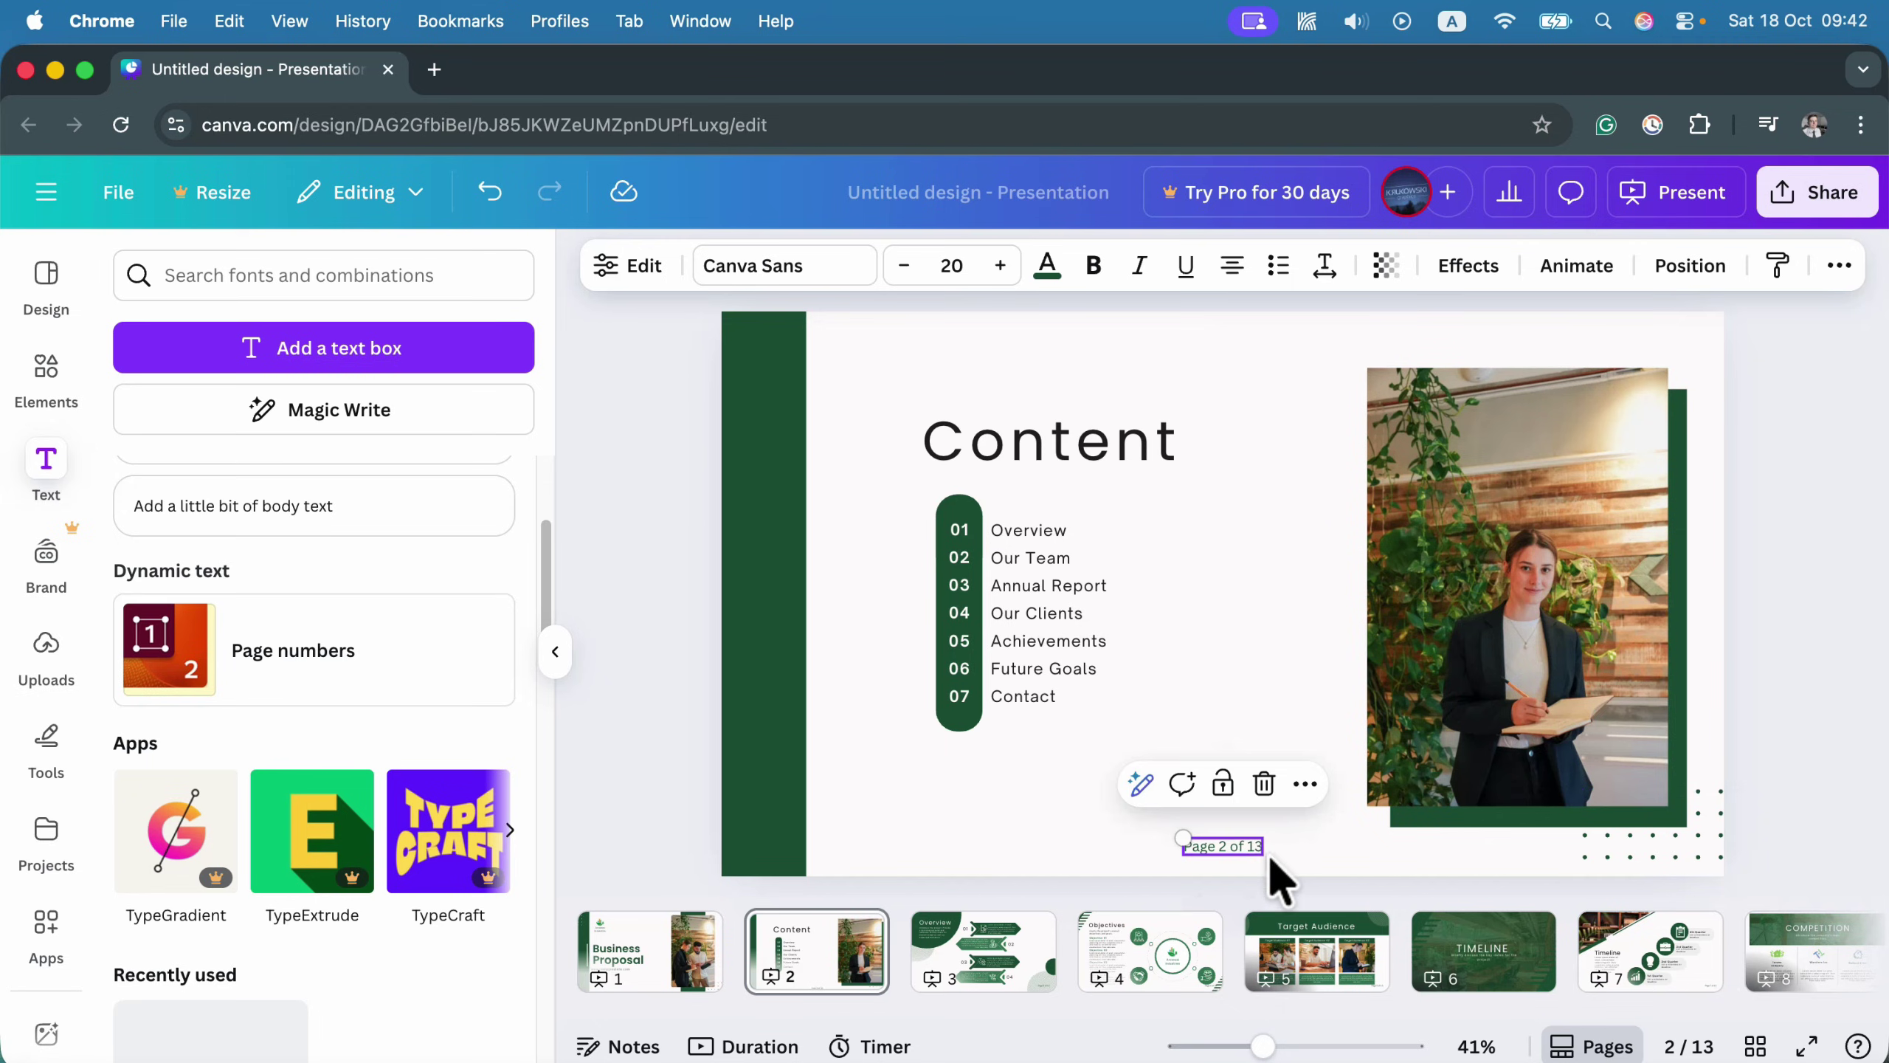
left_click(1049, 270)
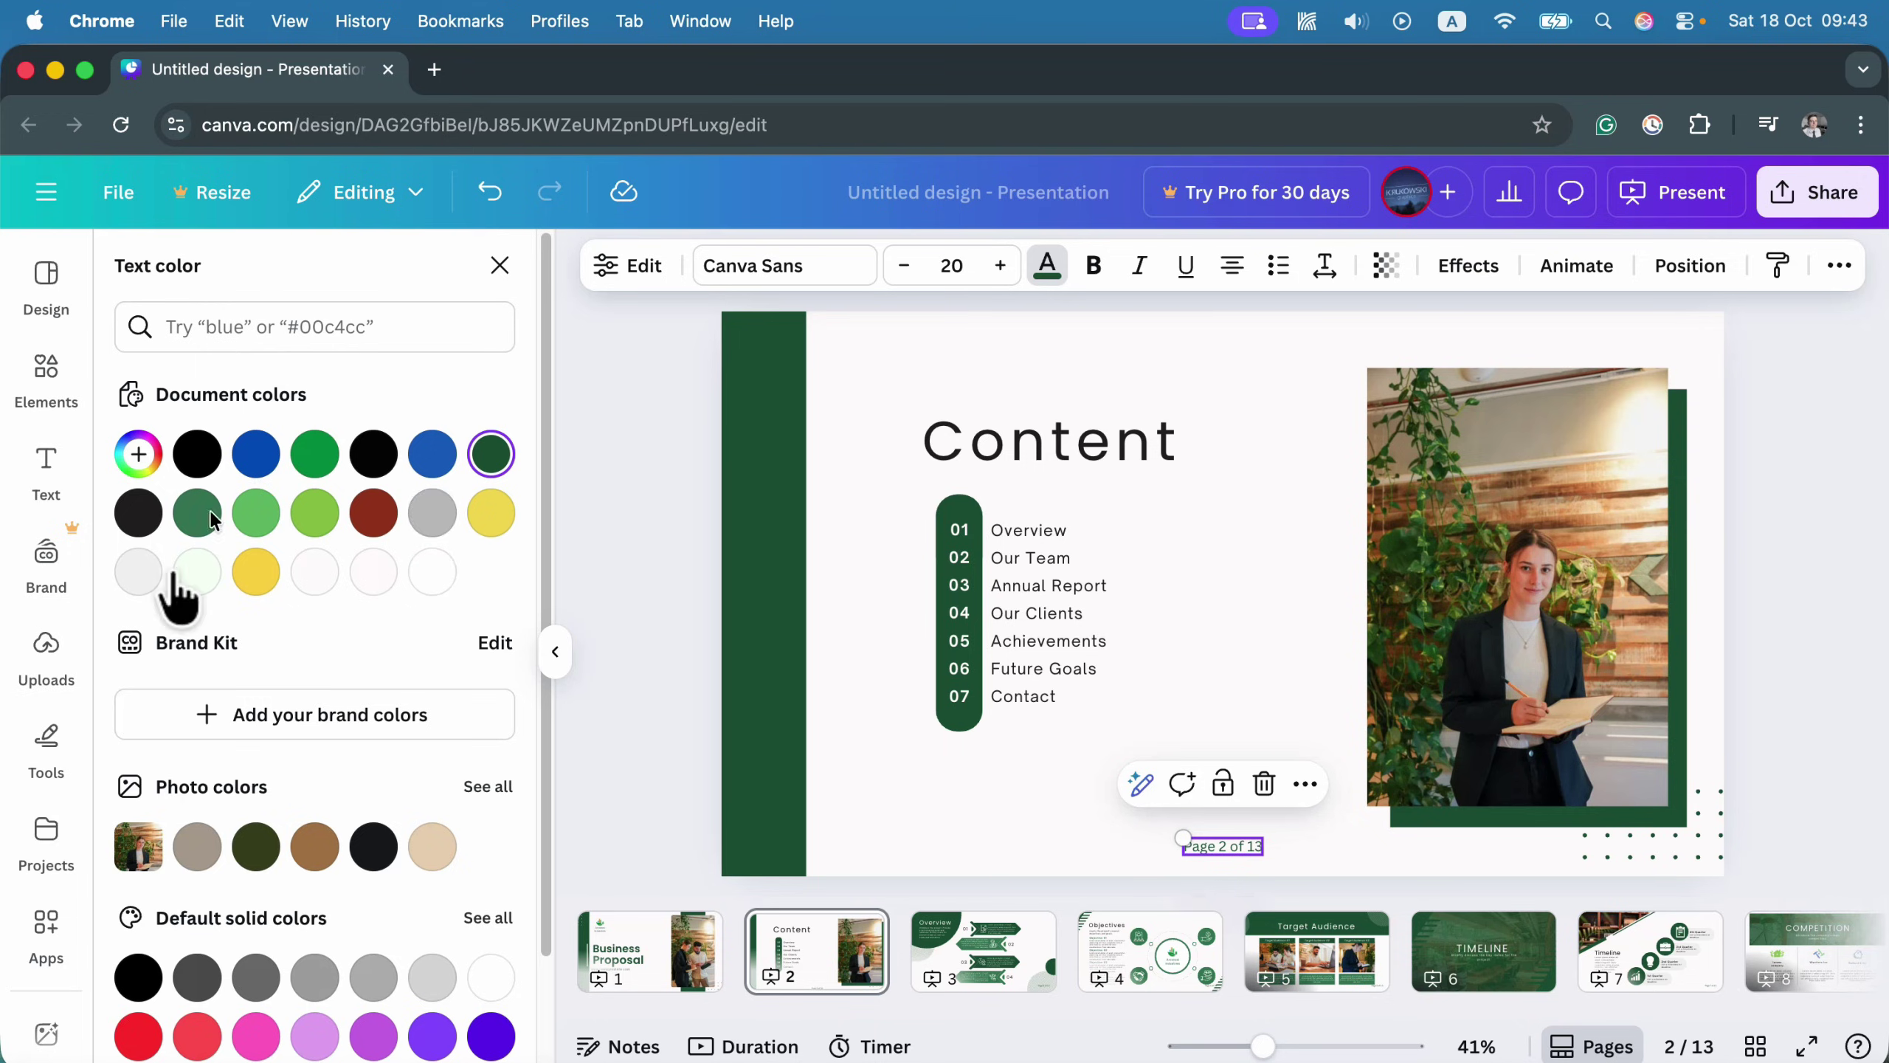
left_click(434, 515)
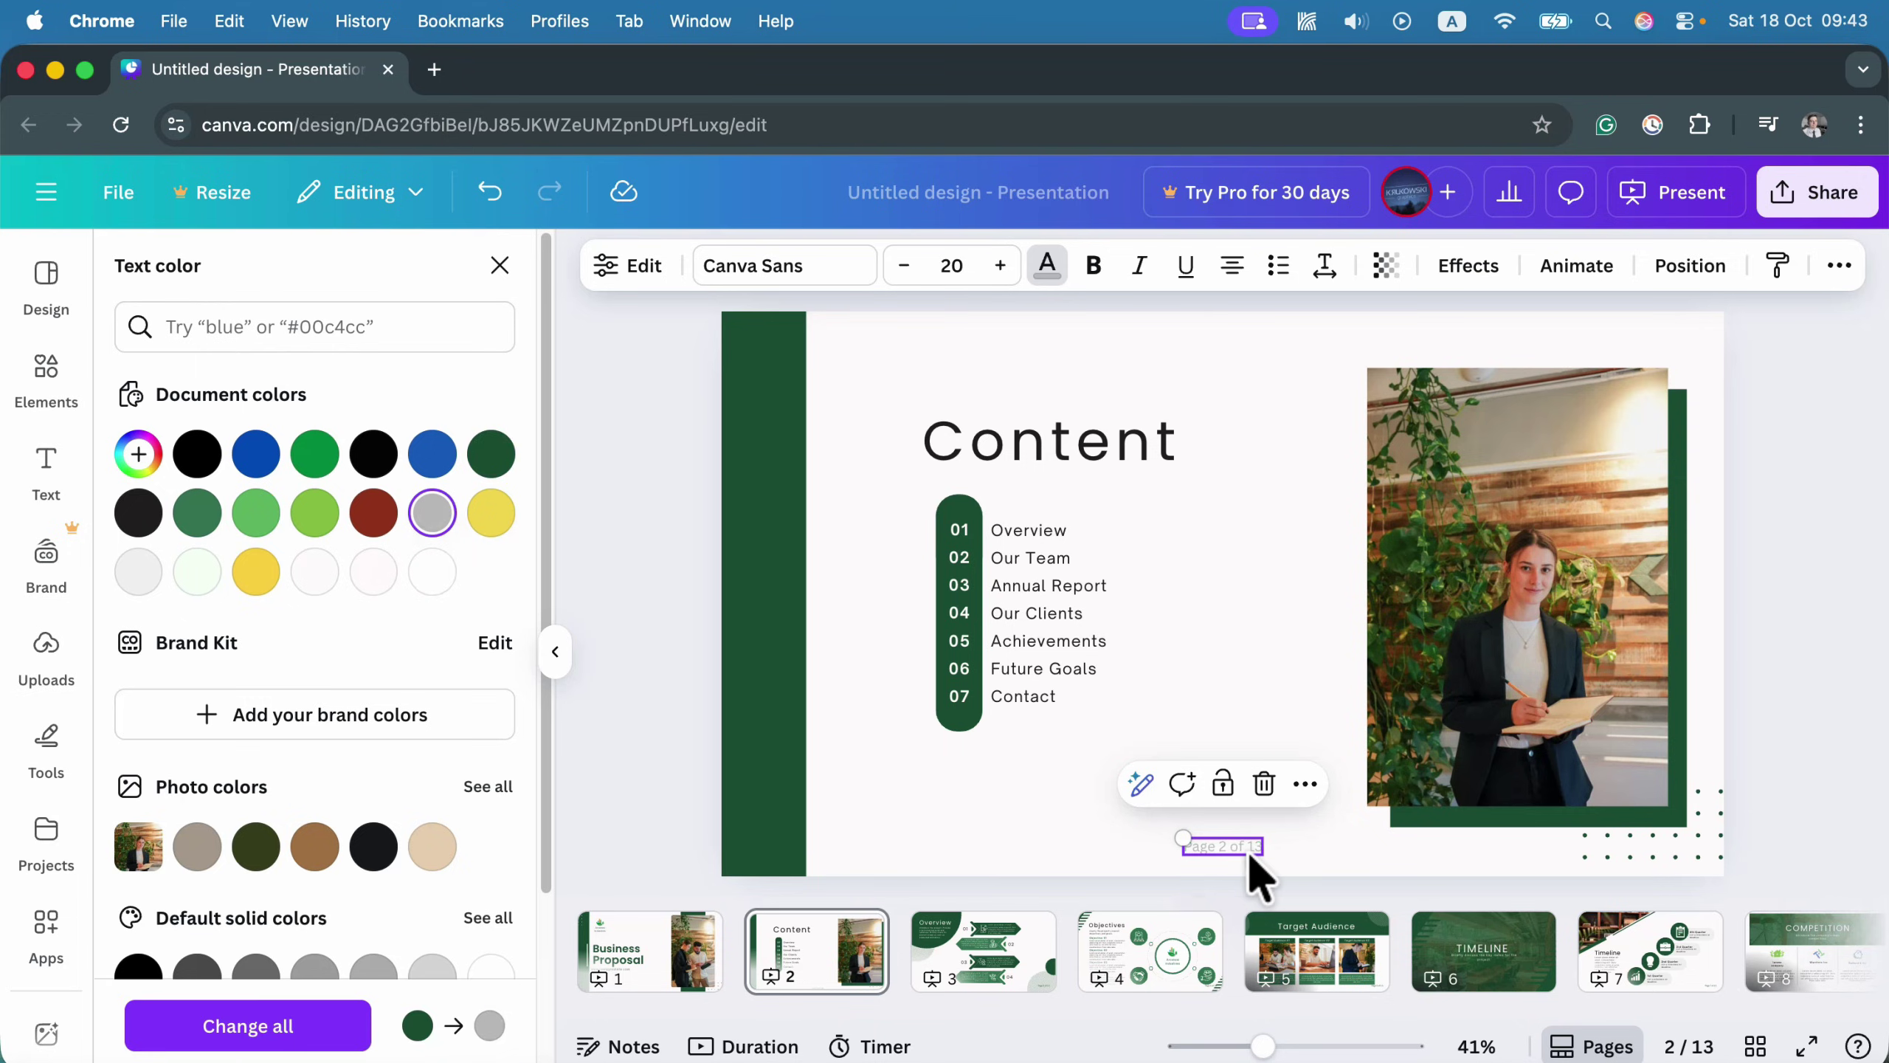
left_click_drag(1000, 265, 904, 268)
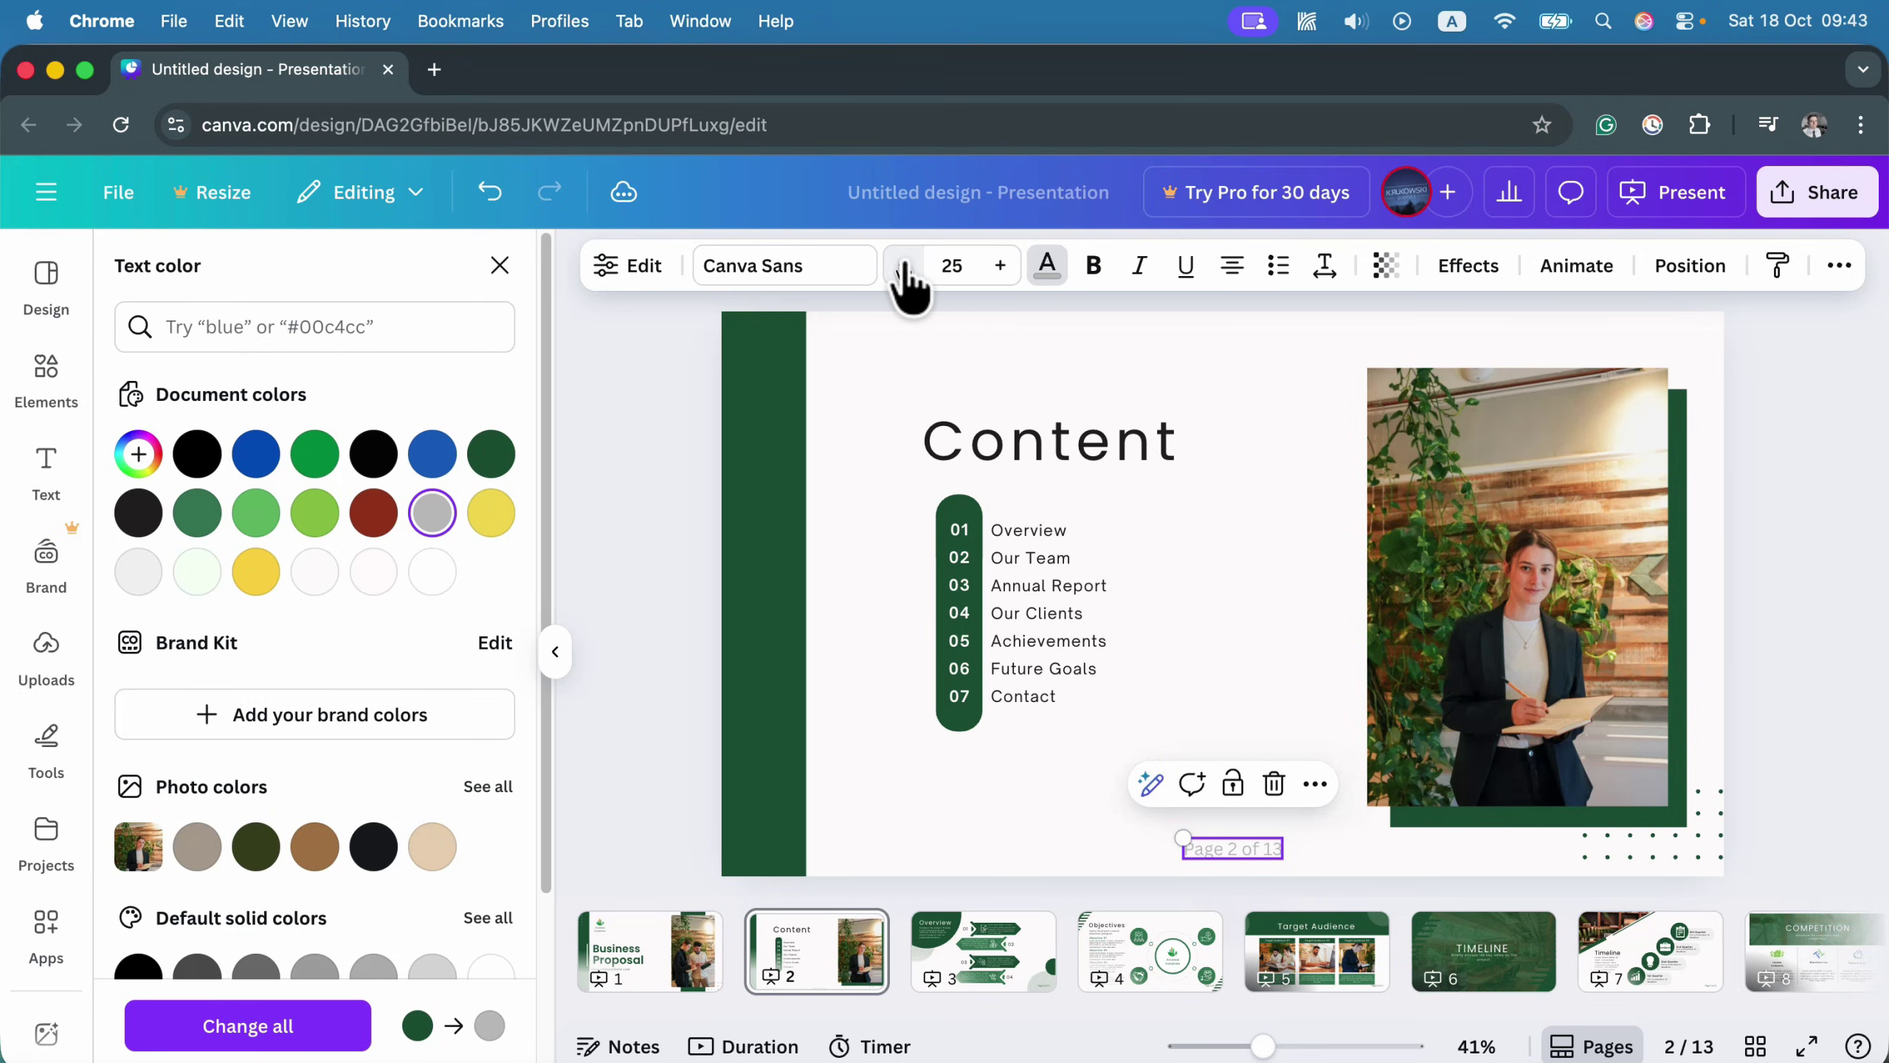
Compare the numbering on pages 2 and 3, and move page 3's number to the bottom centre of its slide.
left_click(950, 959)
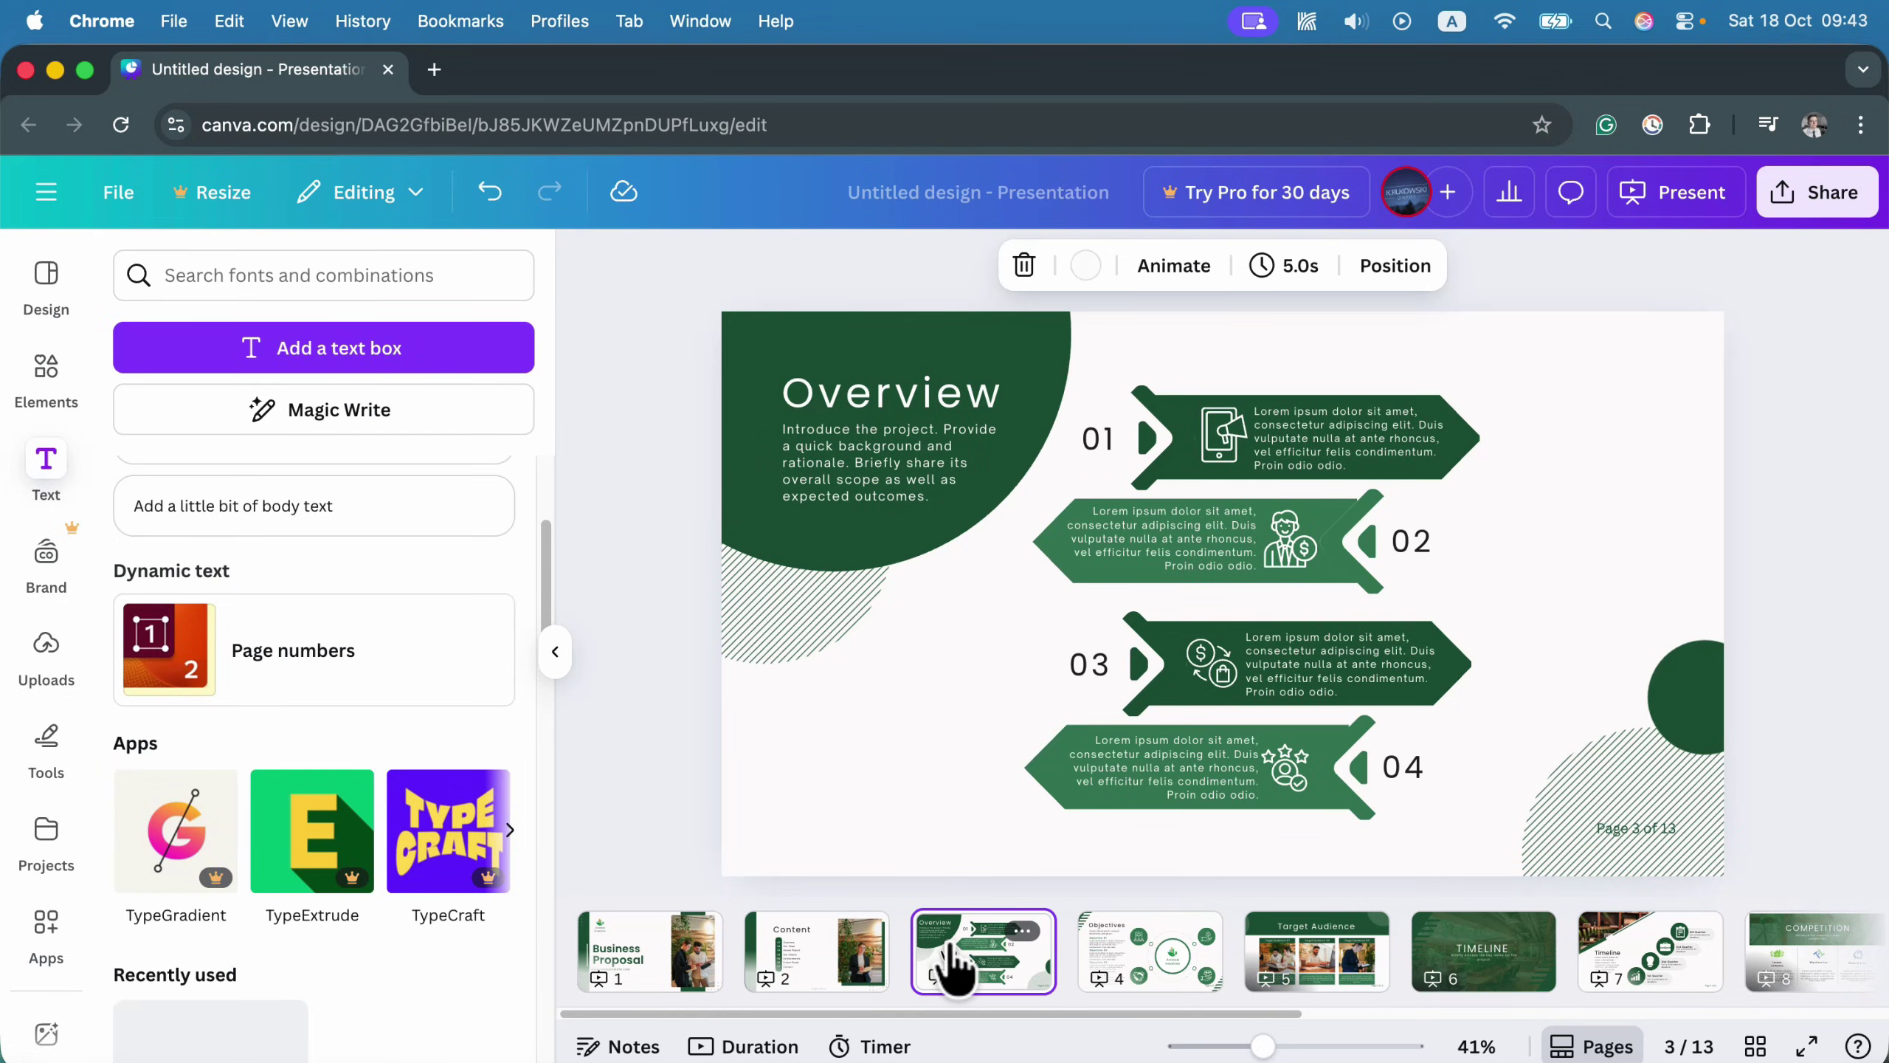
left_click(815, 949)
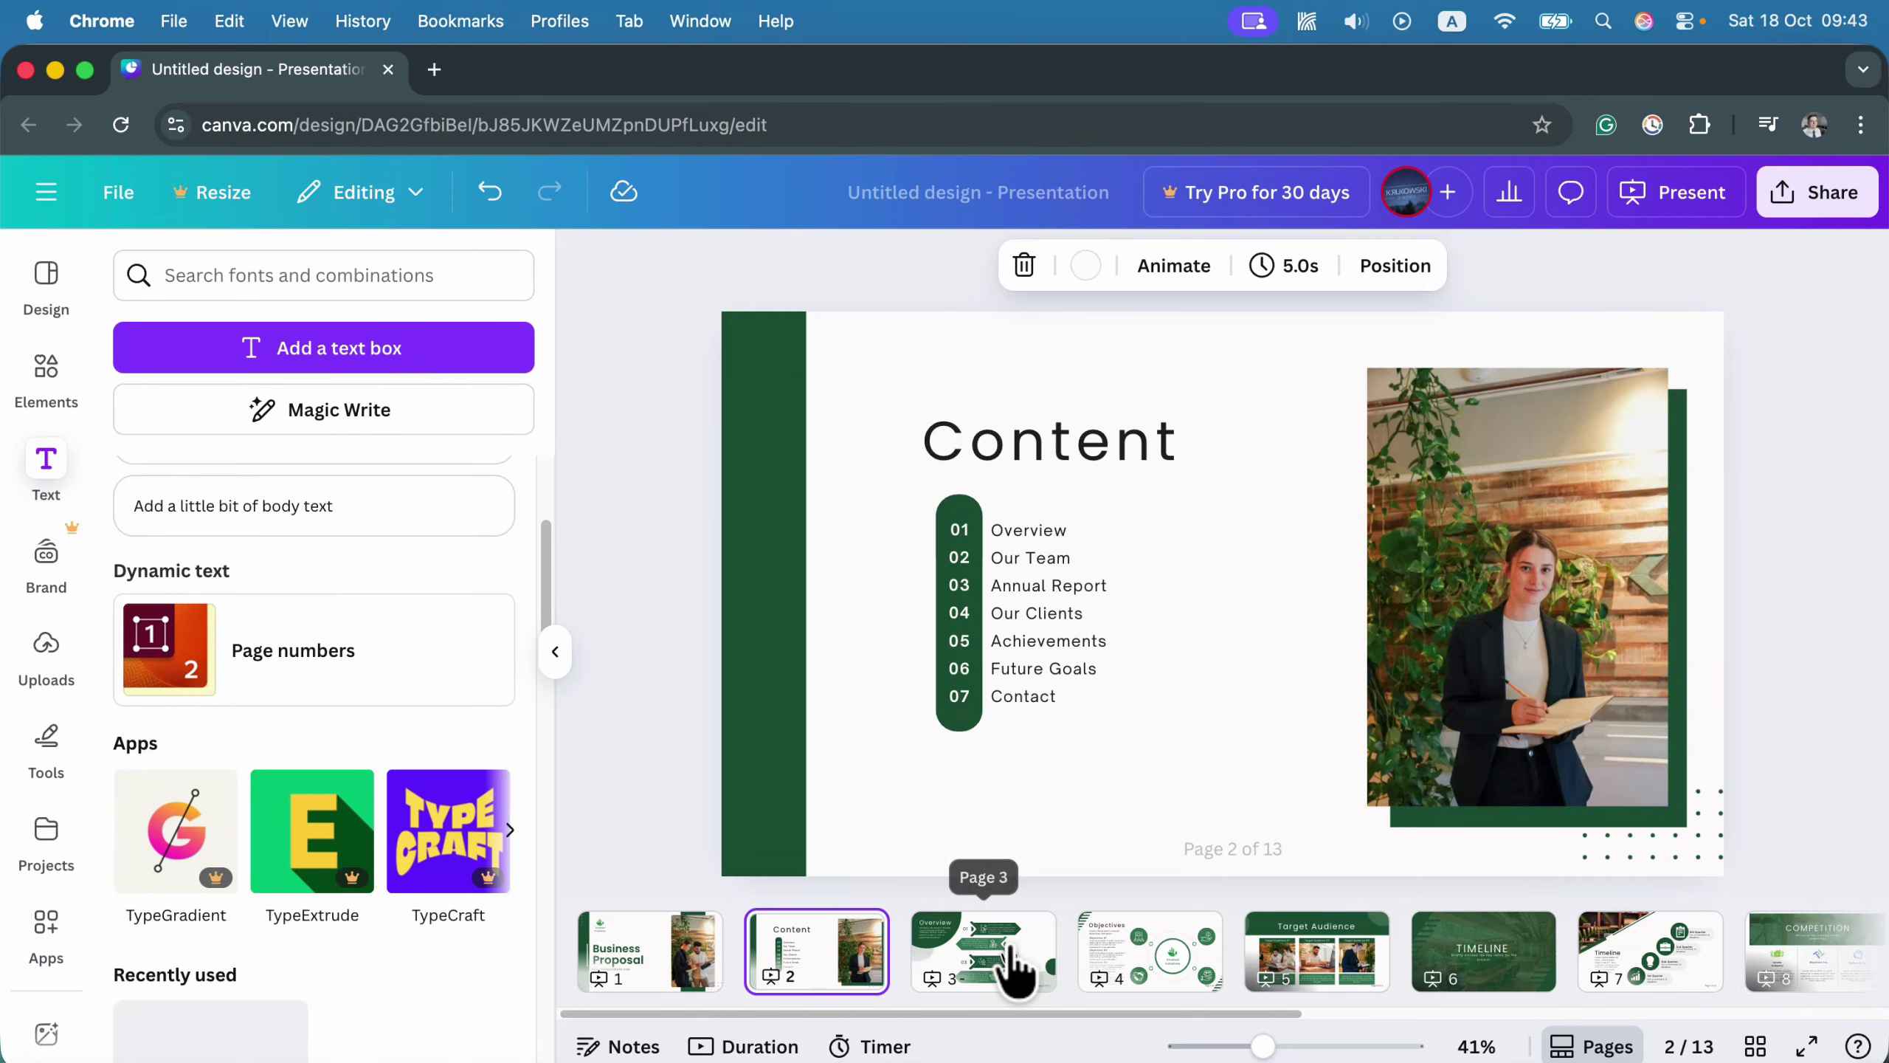
left_click(966, 967)
left_click(1666, 832)
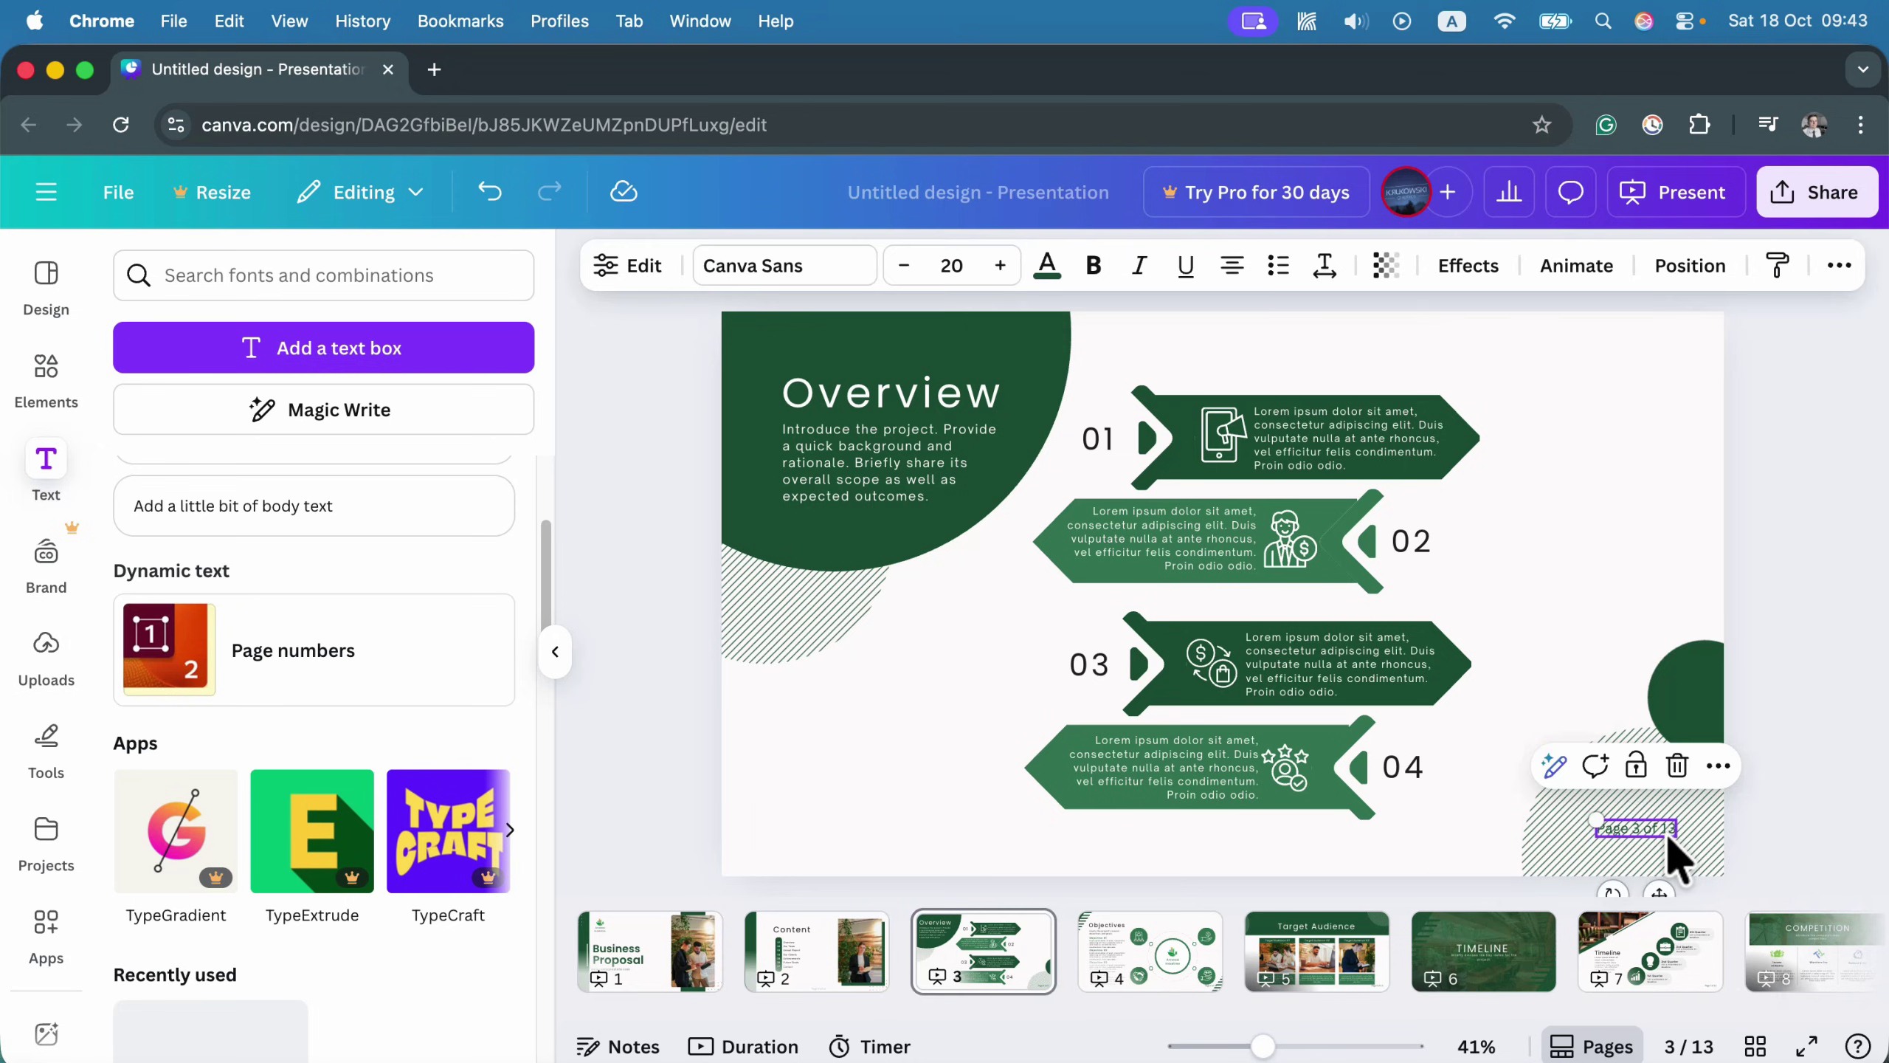
left_click_drag(1646, 829, 1205, 849)
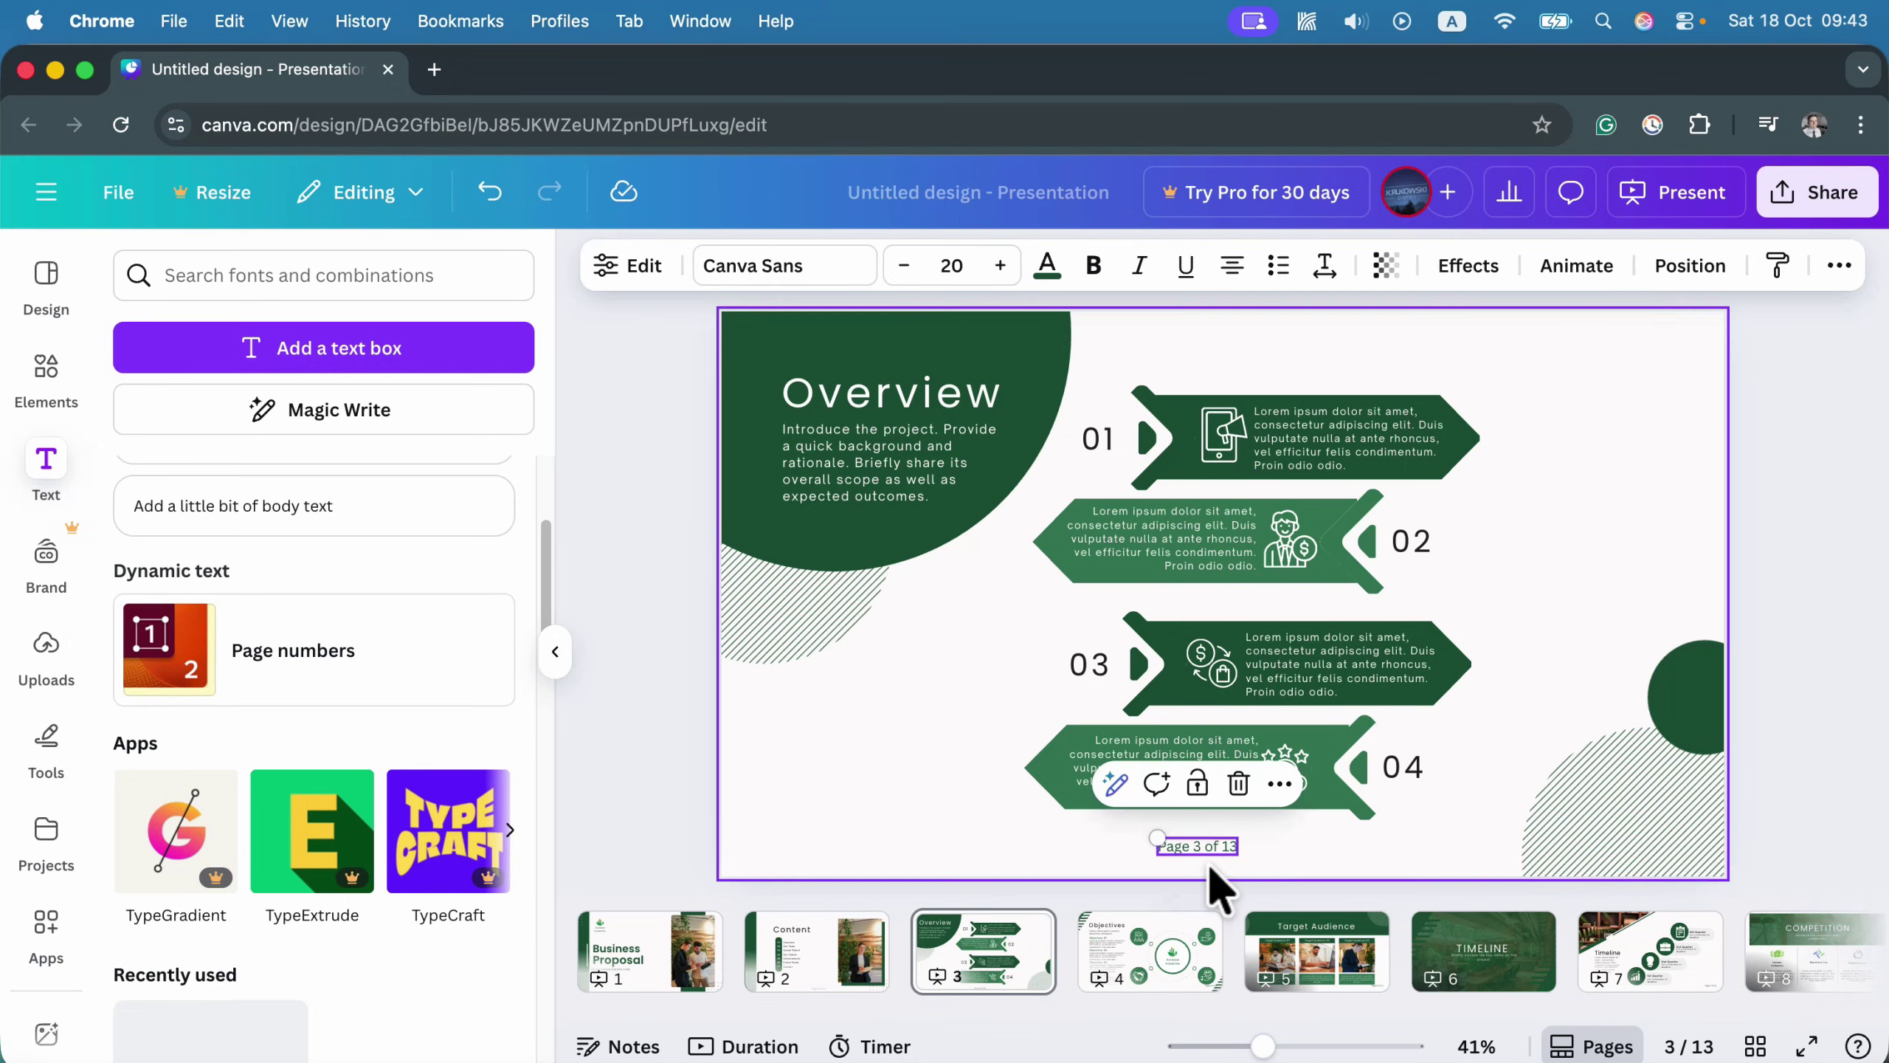
Copy the style of page 2's number onto page 3's number and shift that number slightly up and sideways.
left_click(1278, 784)
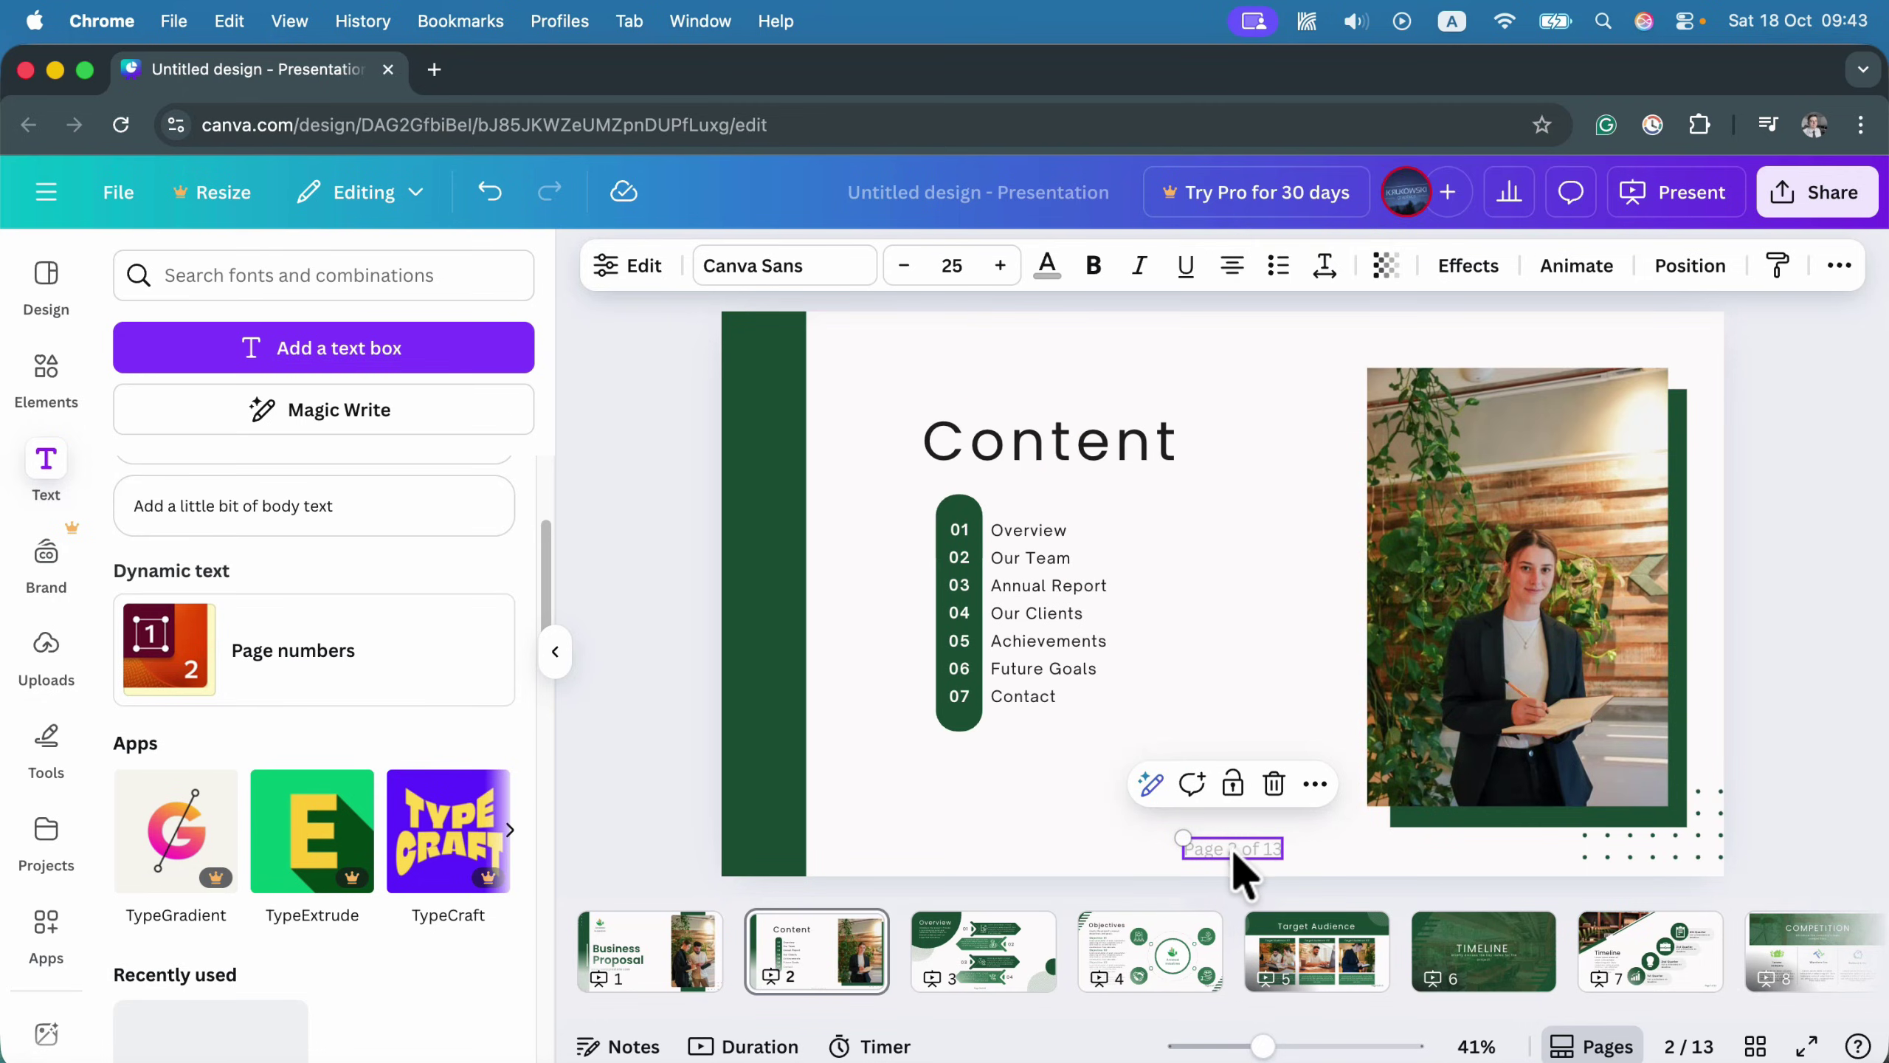
right_click(1230, 848)
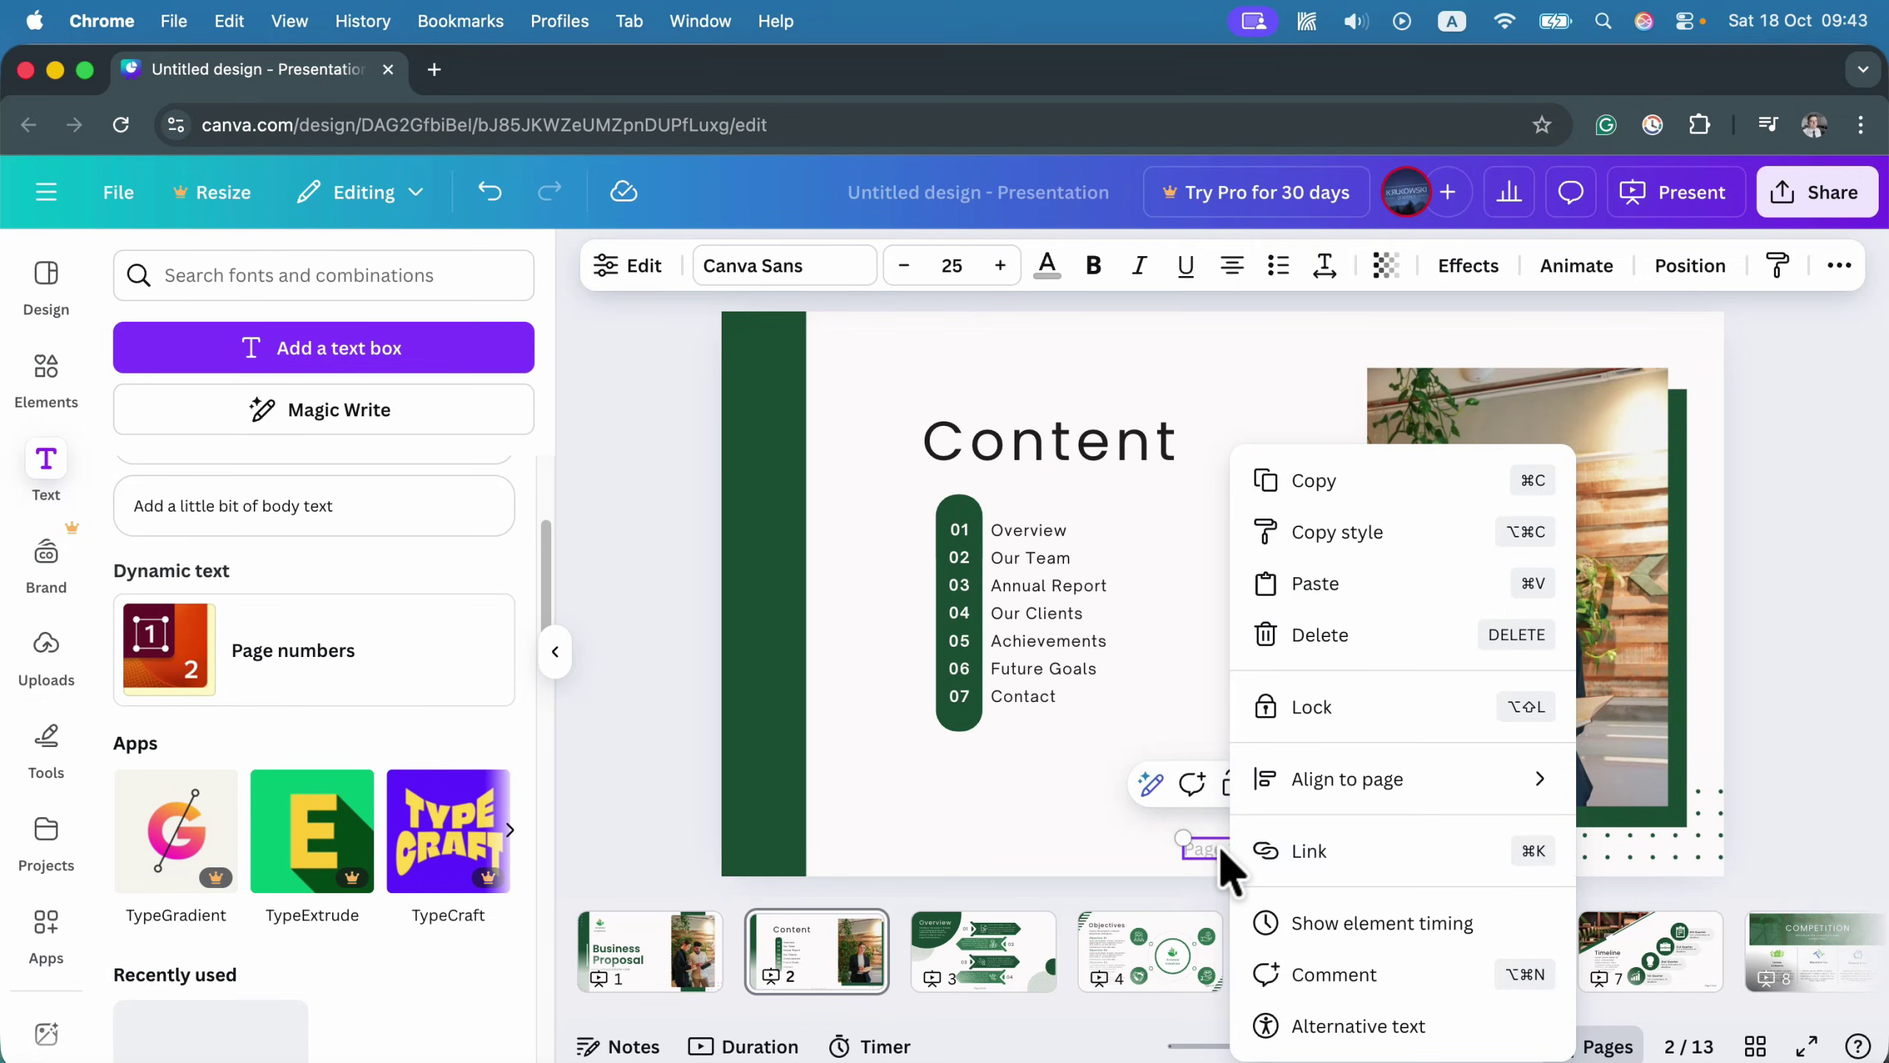
left_click(1372, 531)
left_click(981, 954)
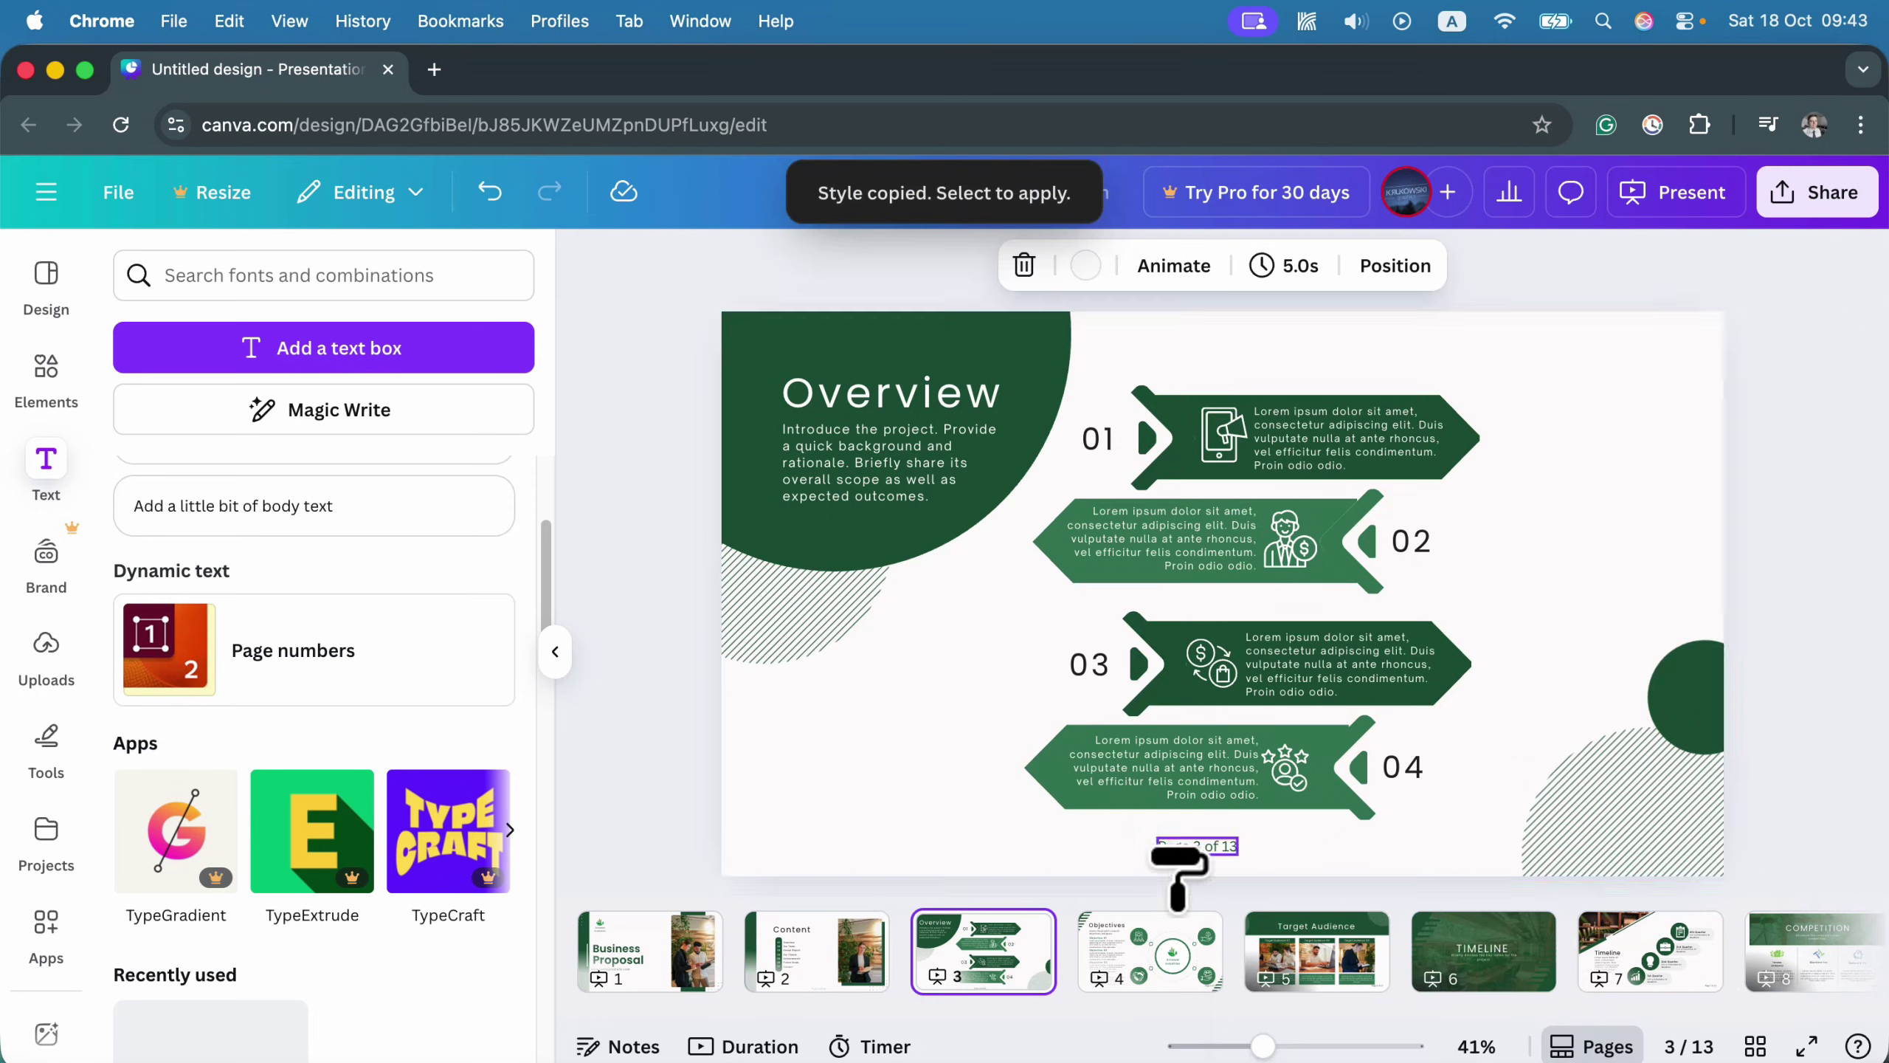
left_click(1178, 850)
mouse_move(1182, 851)
left_mouse_down()
mouse_move(1138, 996)
mouse_move(1181, 837)
left_mouse_up()
Copy the style of page 3's number onto page 4's number and place it near the bottom centre of the slide.
right_click(1181, 836)
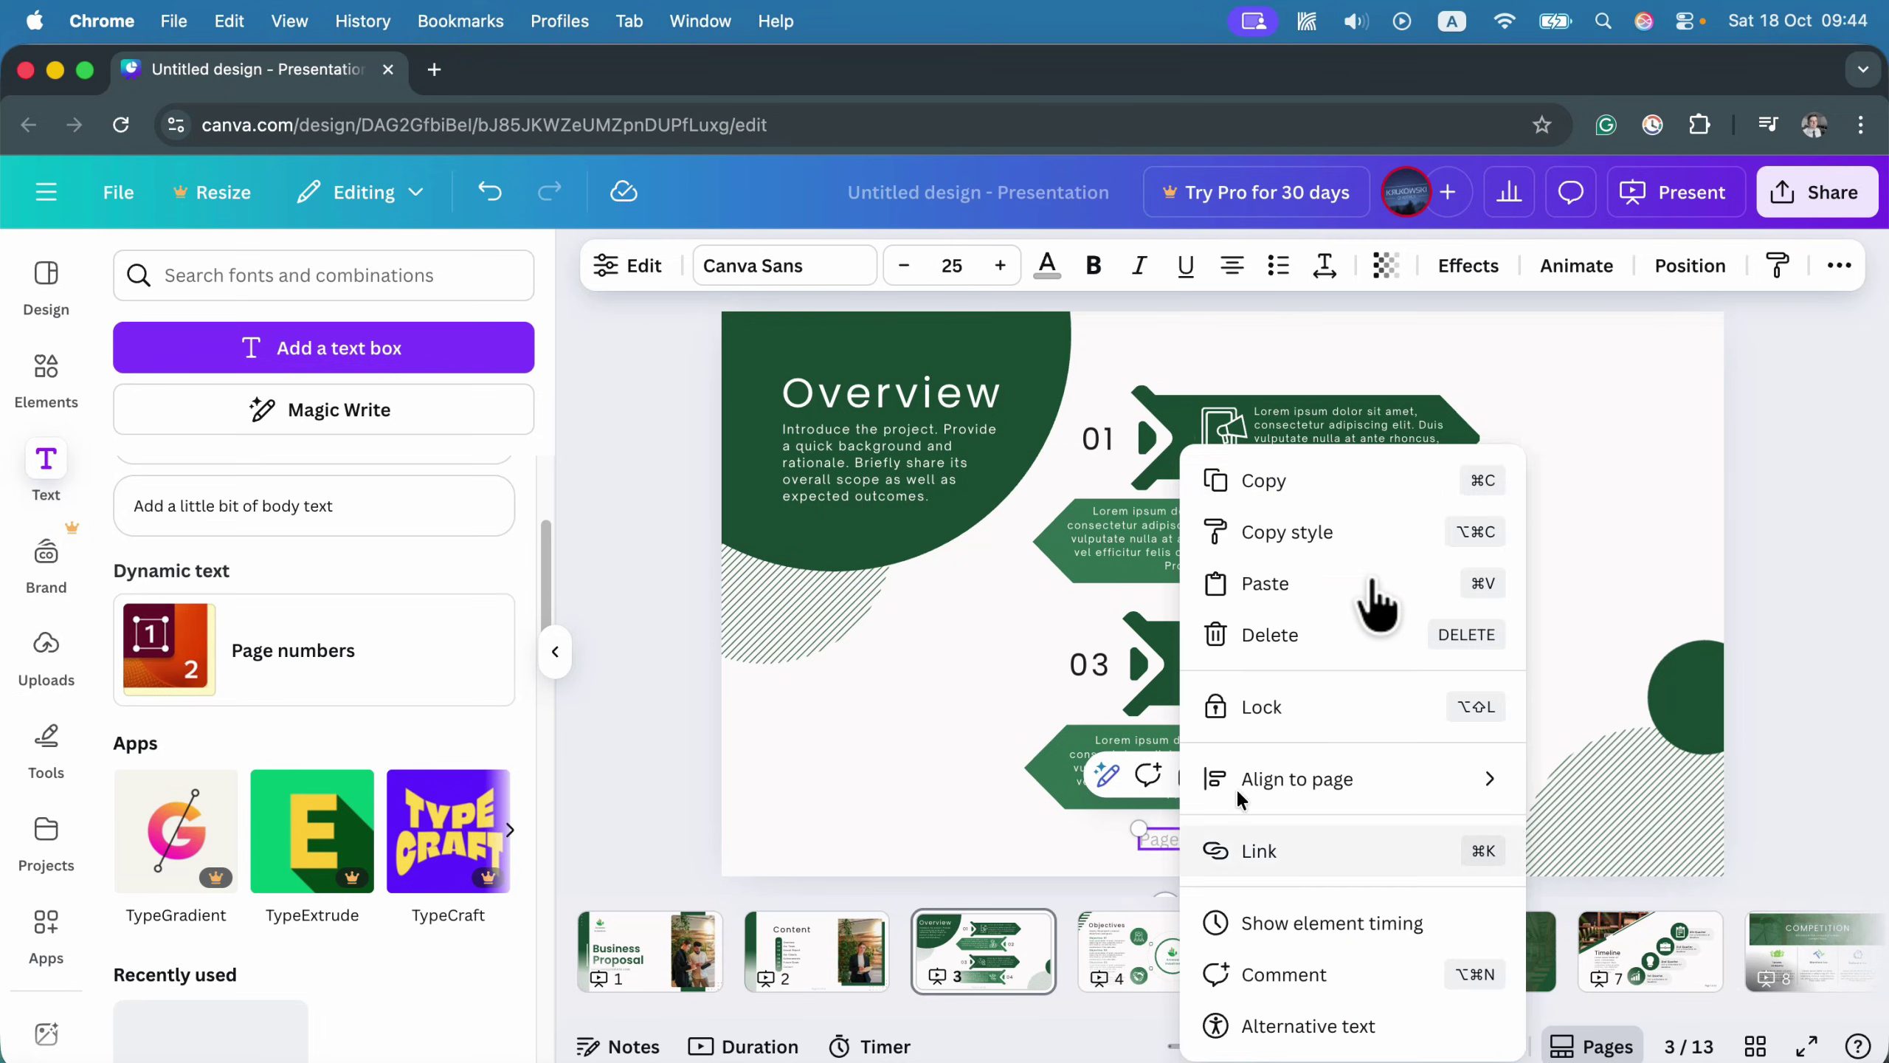
left_click(1368, 533)
left_click(1191, 963)
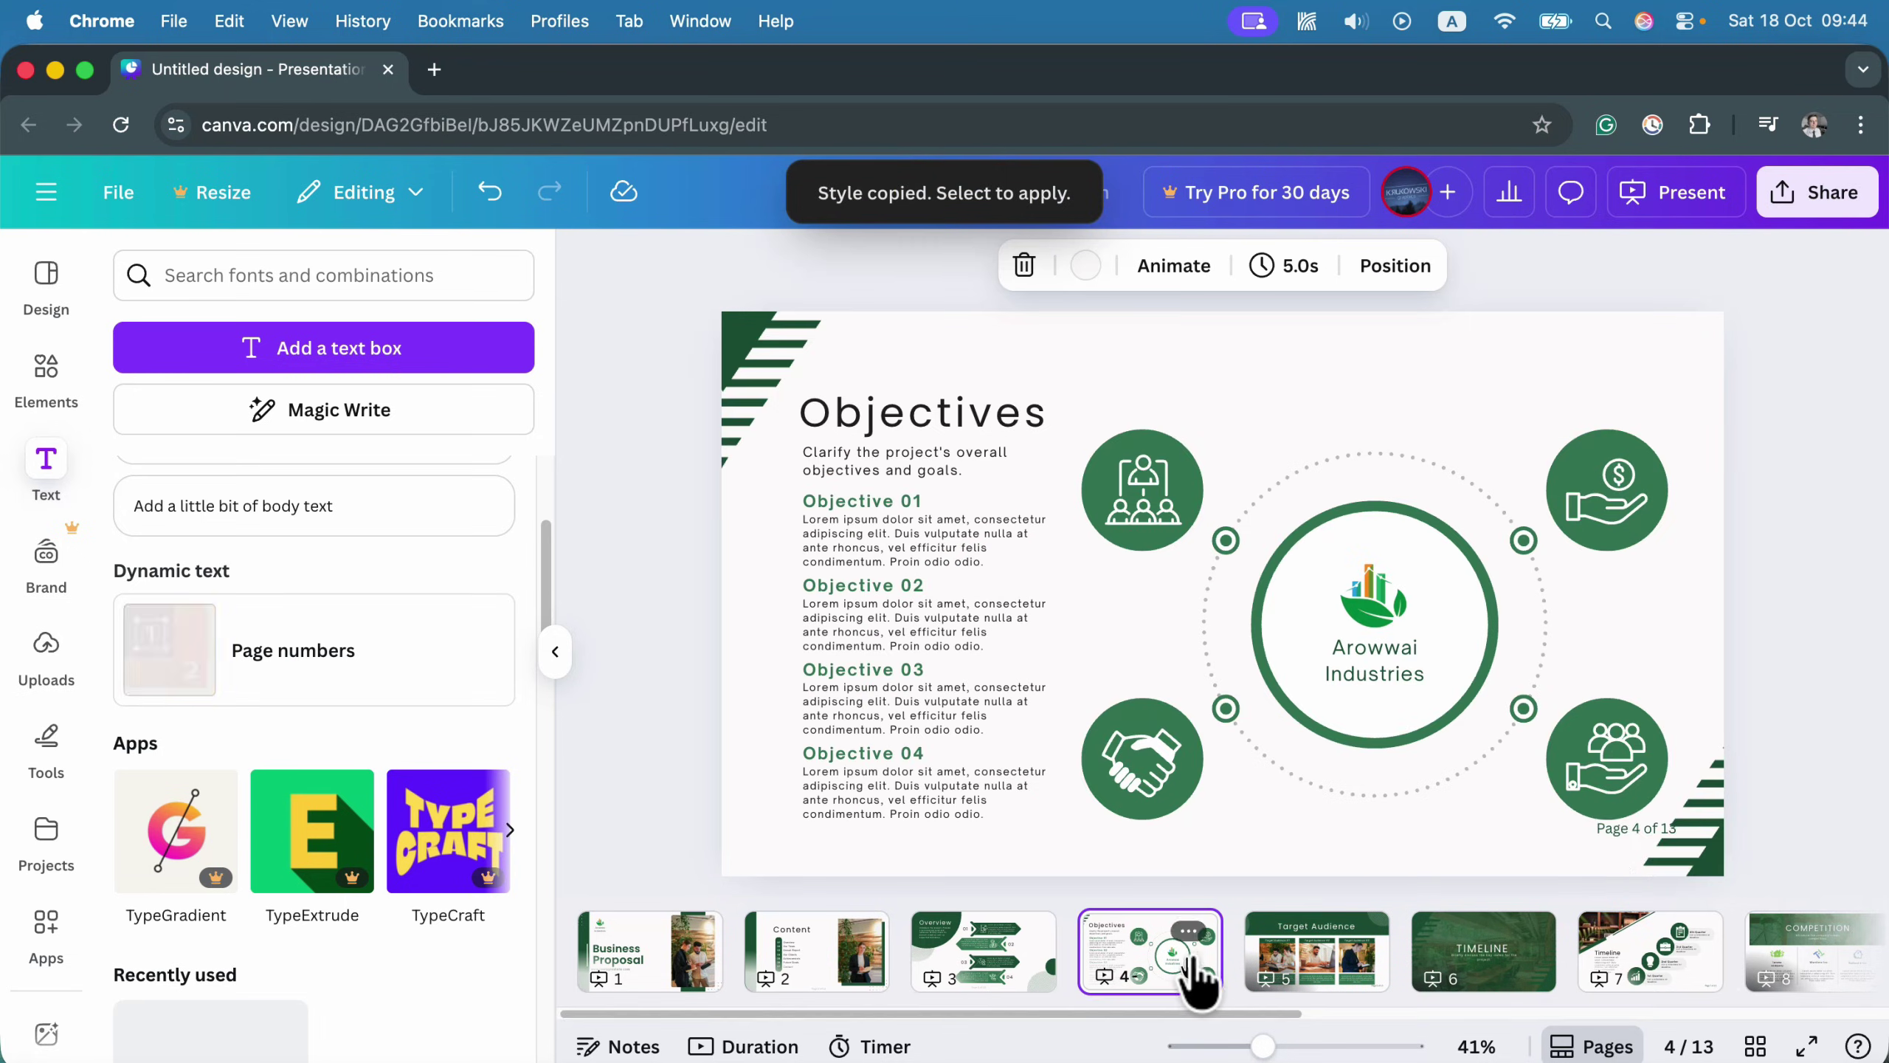
left_click(1636, 830)
left_click_drag(1633, 837, 1223, 865)
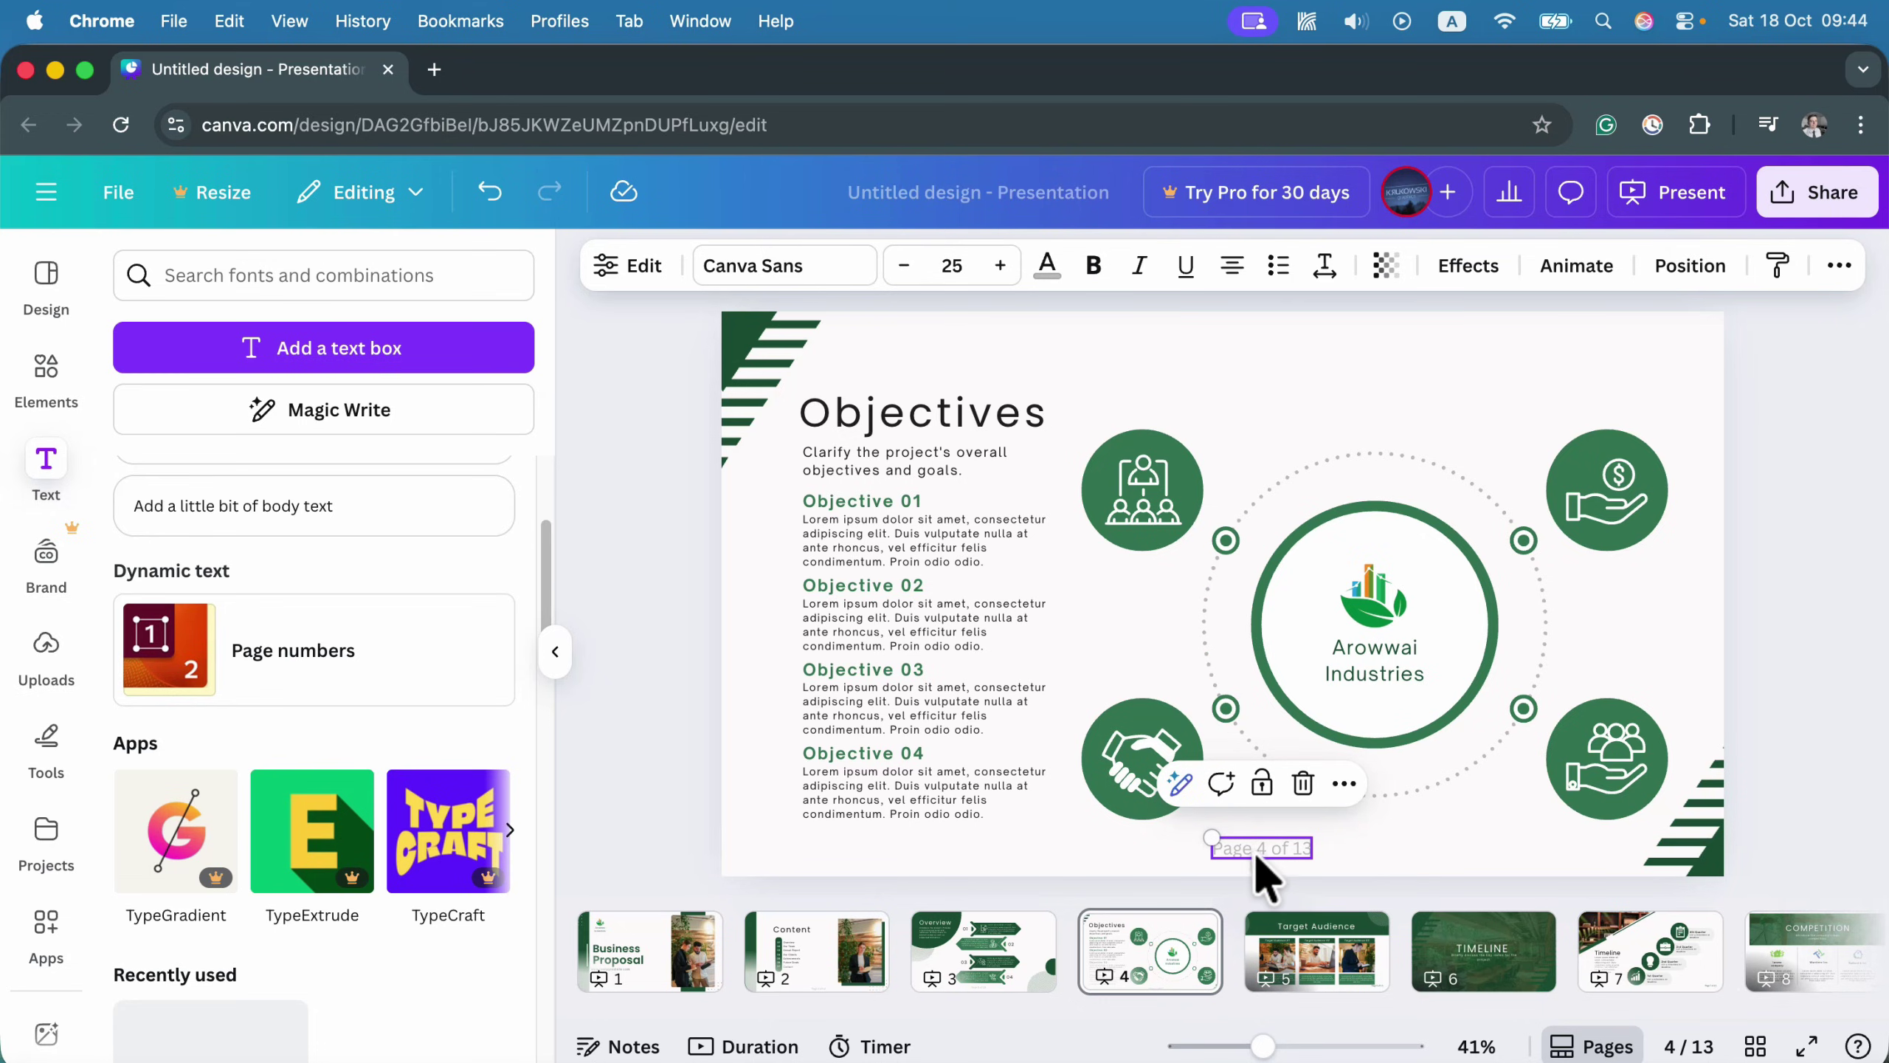
left_click_drag(1258, 848, 1266, 847)
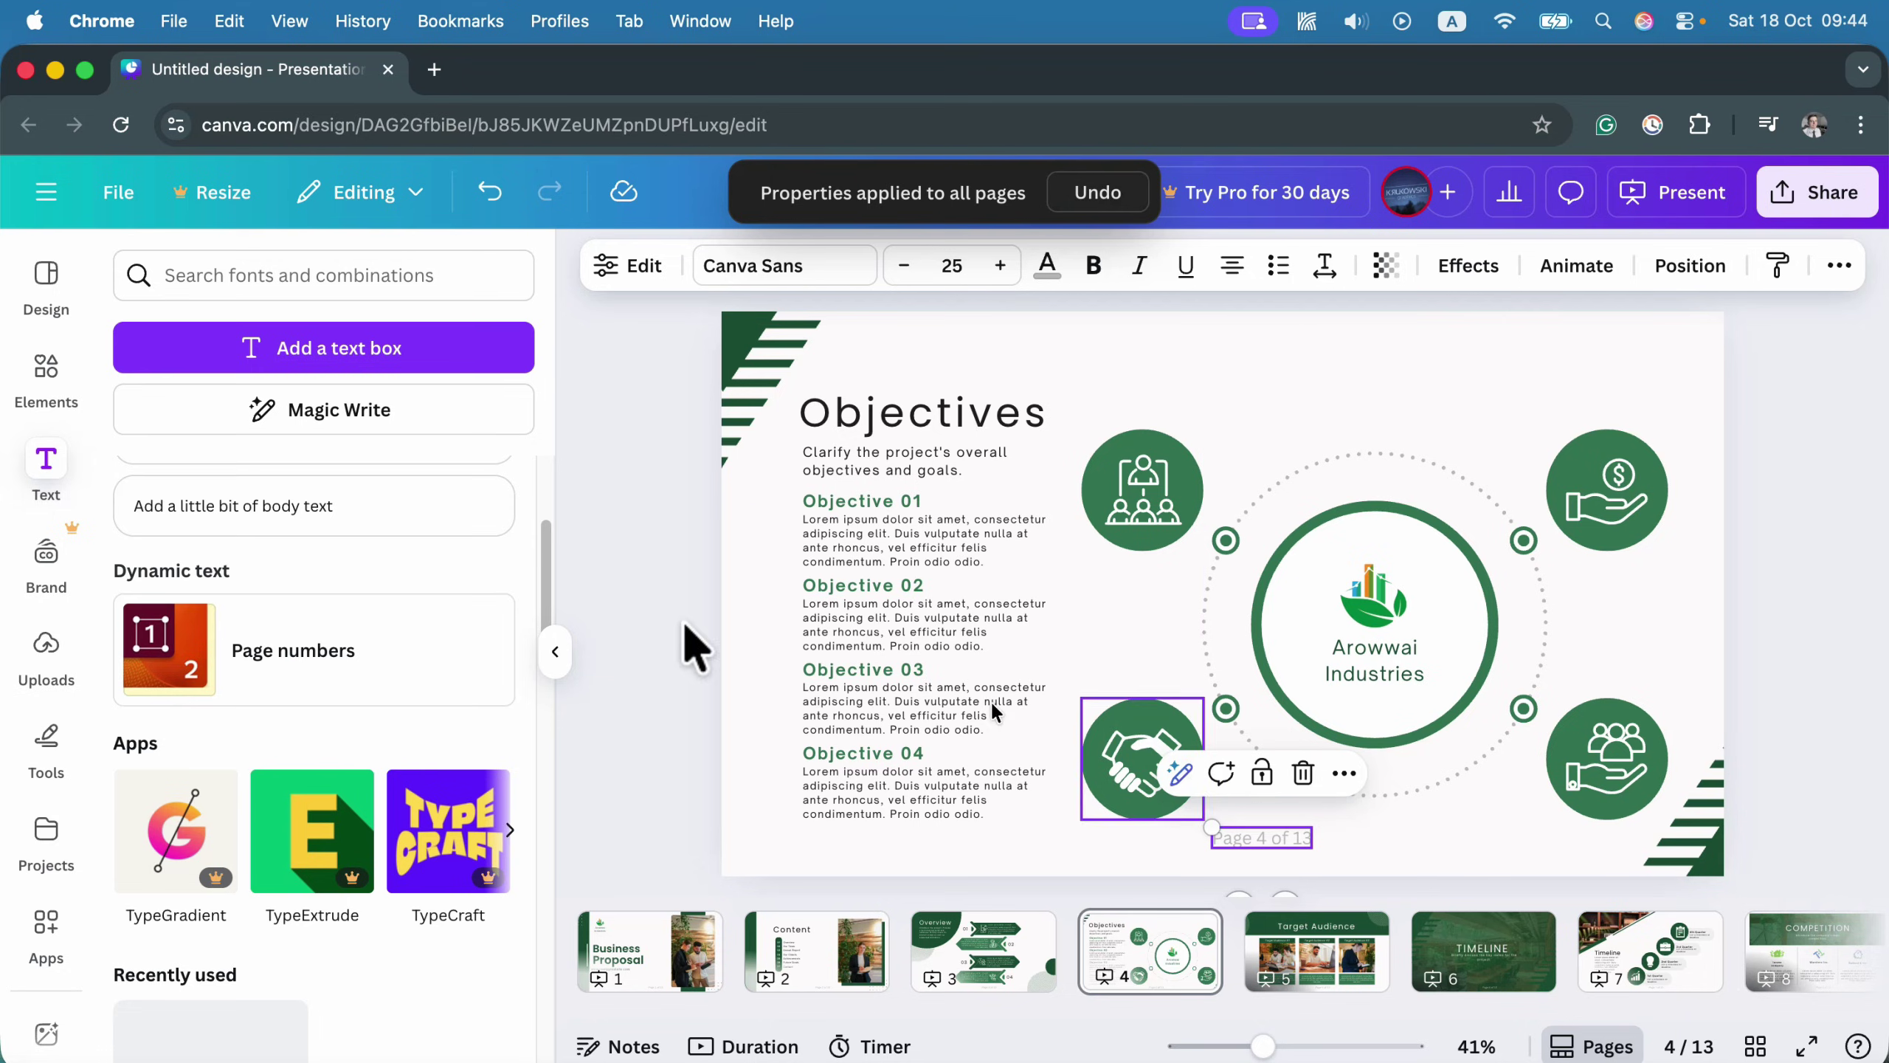
left_click_drag(1264, 838, 1264, 829)
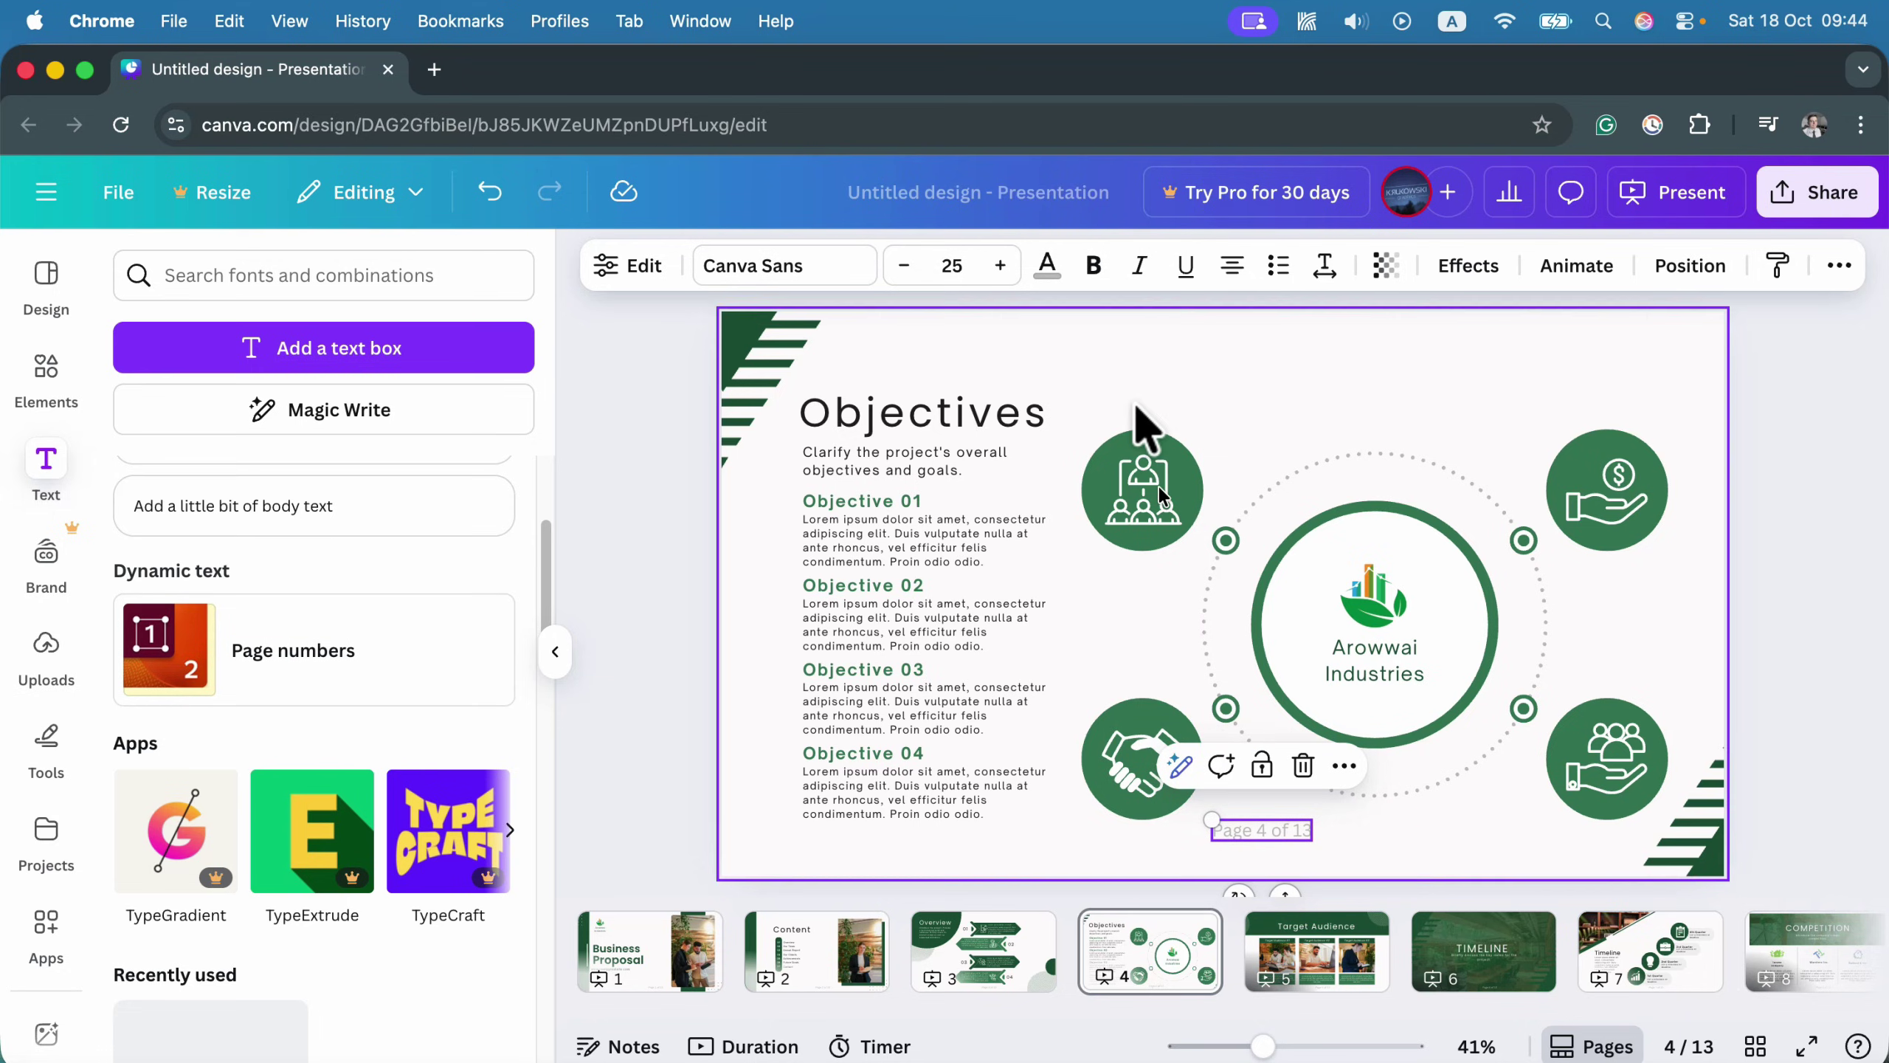
Make page 4's number blue and bold at font size 35 and move it to the top centre of the slide.
left_click(1047, 267)
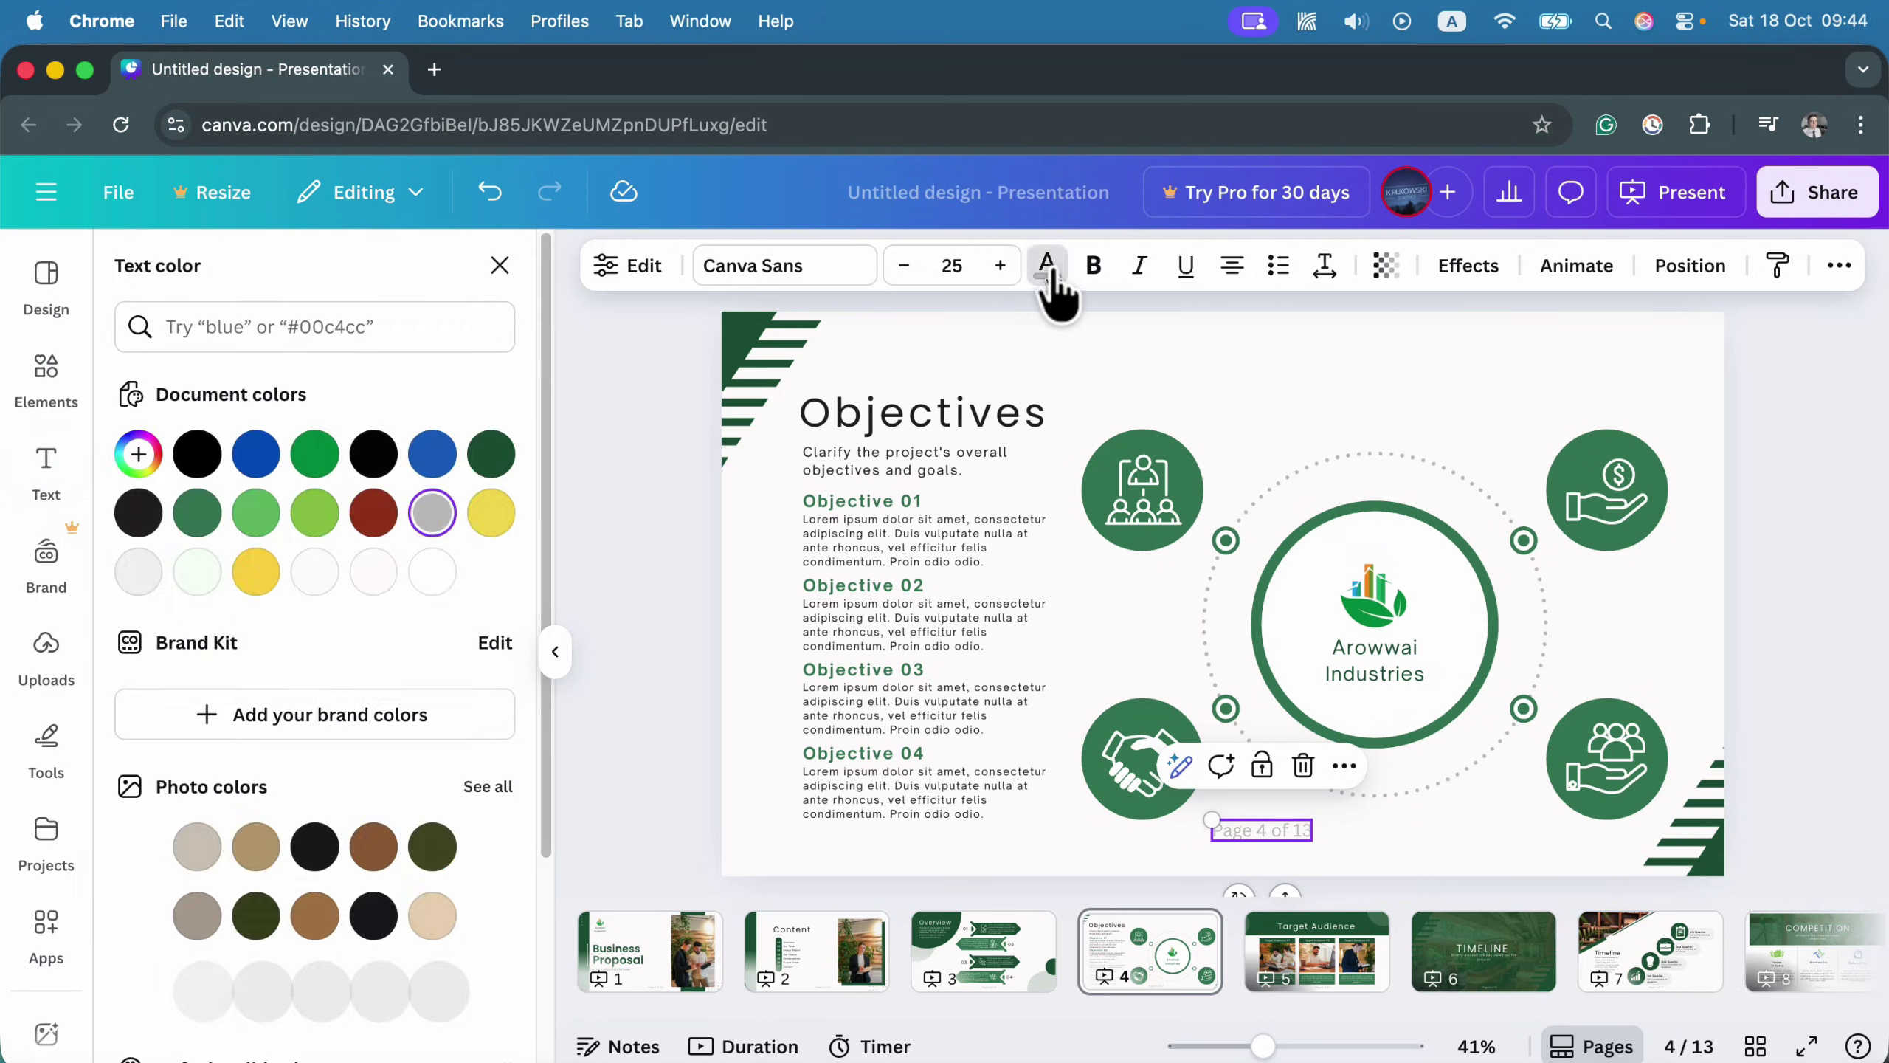
left_click(439, 456)
left_click(1093, 265)
left_click(1001, 265)
left_click(1000, 266)
left_click(1000, 266)
left_click(1001, 266)
left_click(1001, 266)
left_click(1000, 265)
left_click(1001, 266)
left_click(1001, 266)
left_click(1001, 266)
left_click(1000, 265)
left_click_drag(1327, 837, 1239, 354)
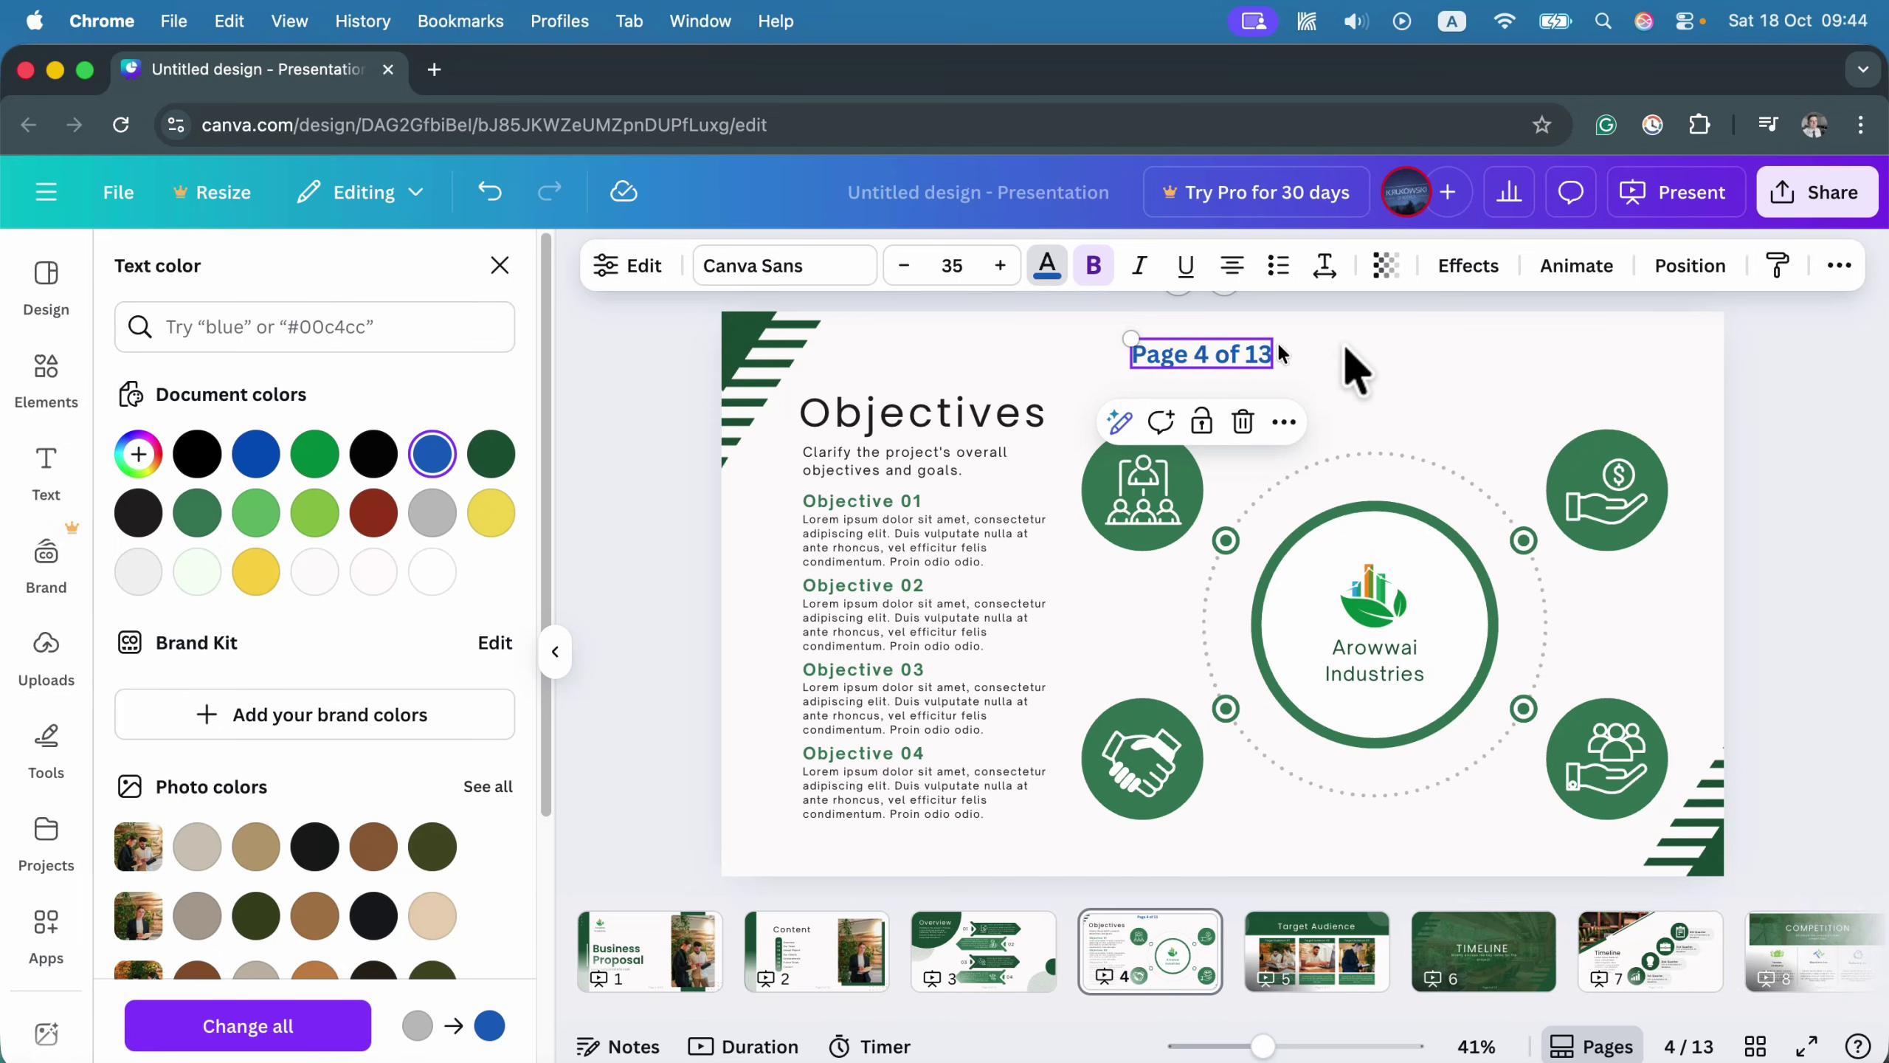
Reapply the page numbers so page 4's number properties reach all 13 pages, and check pages 5 to 7.
left_click(1238, 354)
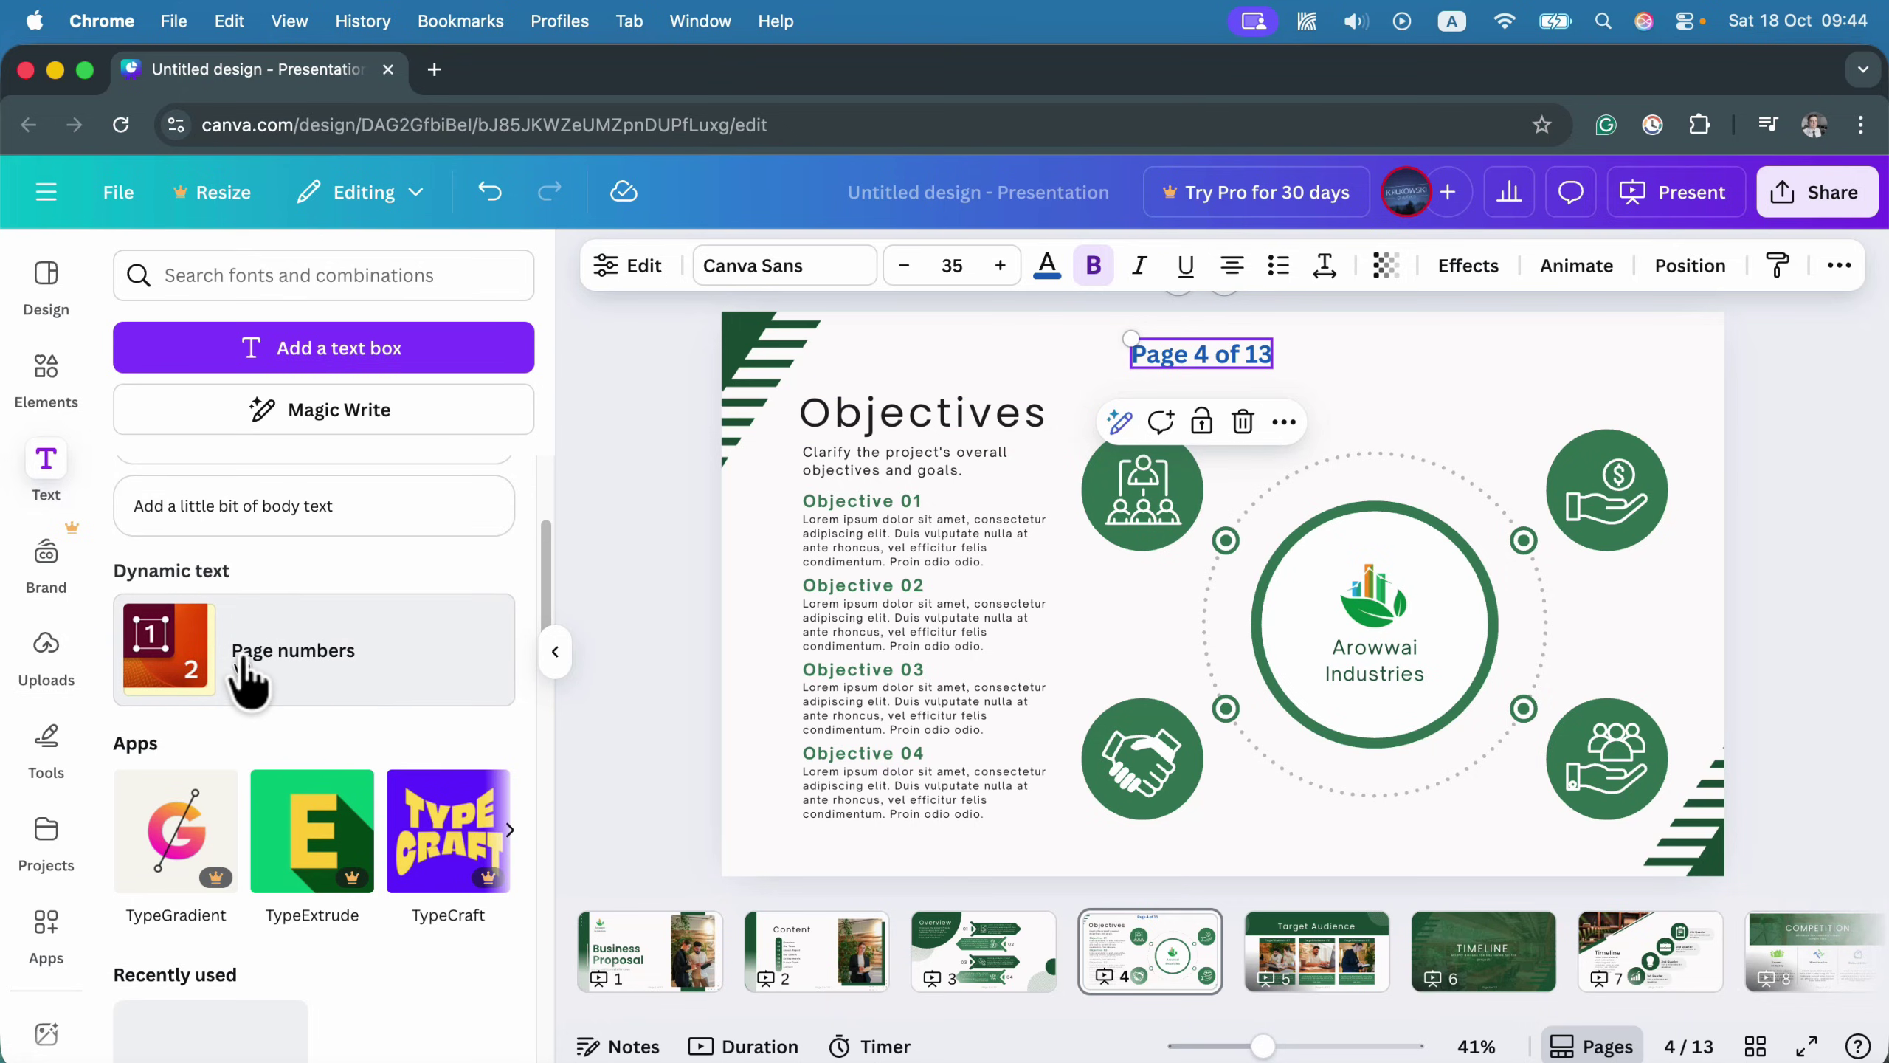
left_click(407, 660)
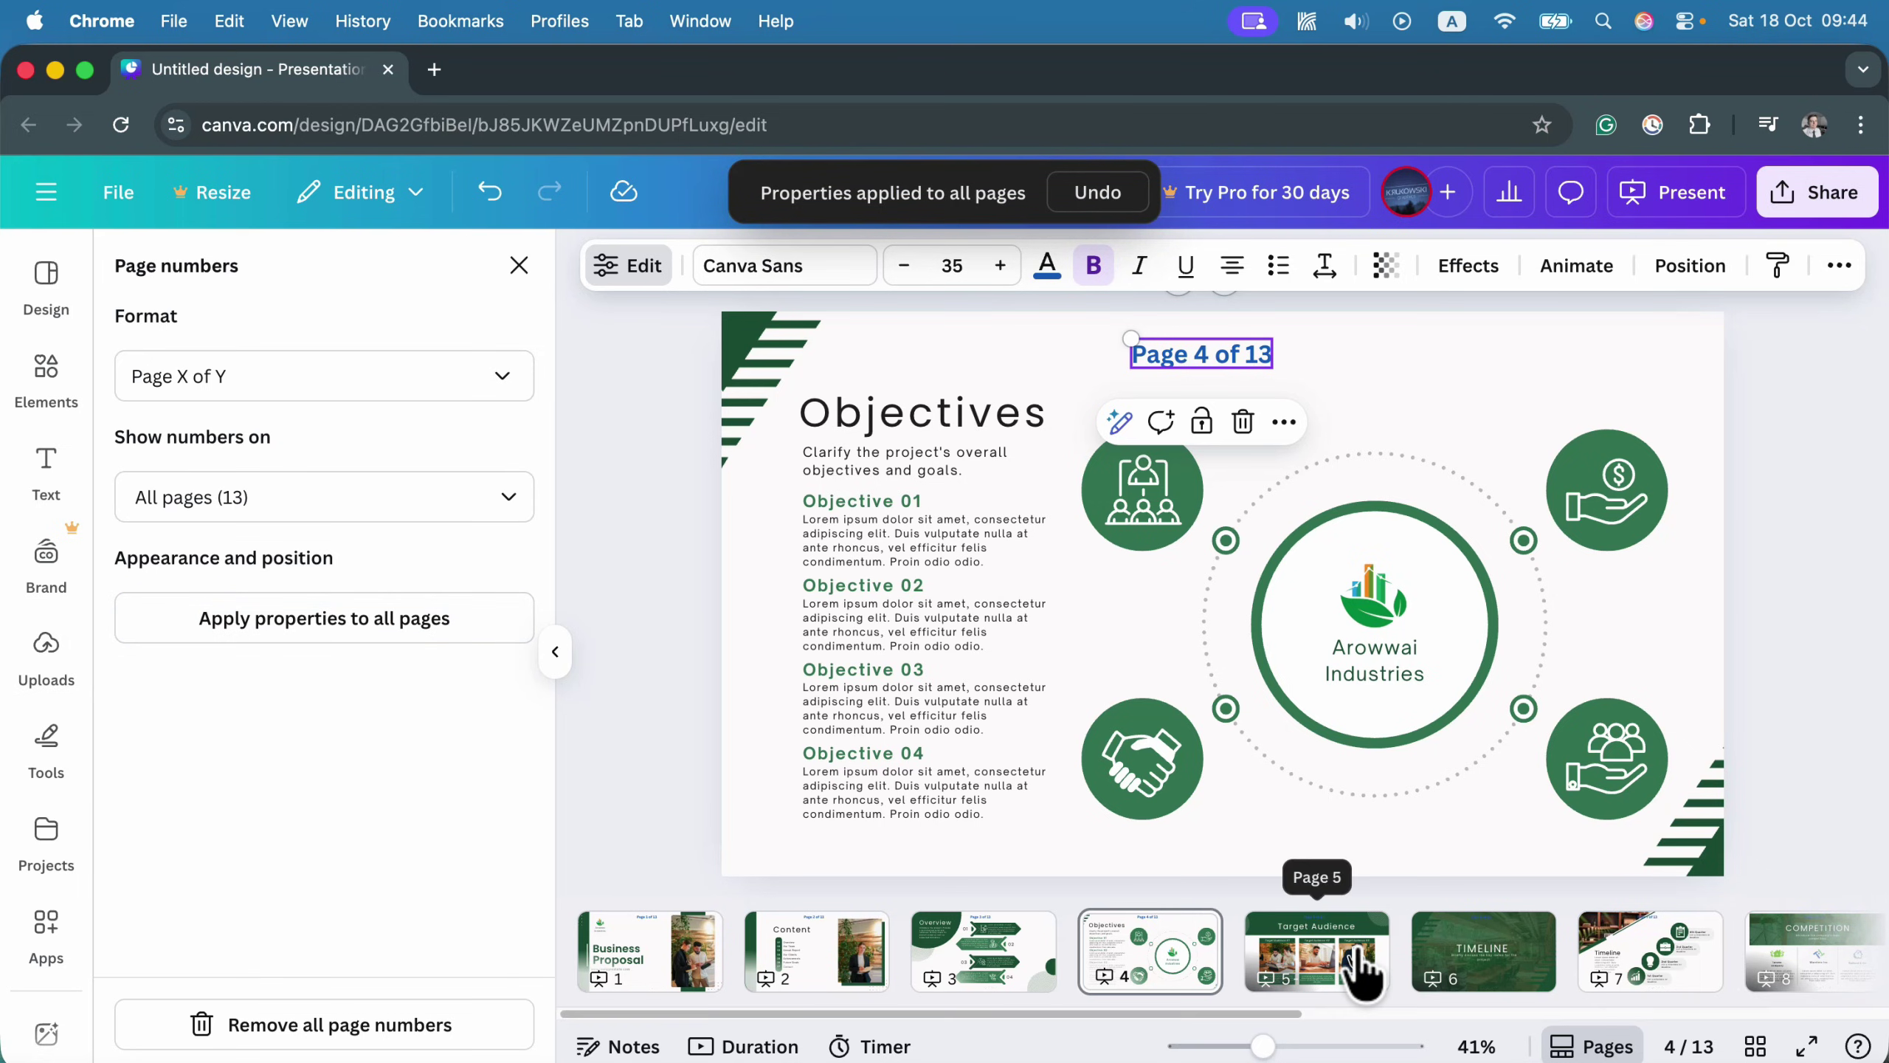
left_click(1358, 975)
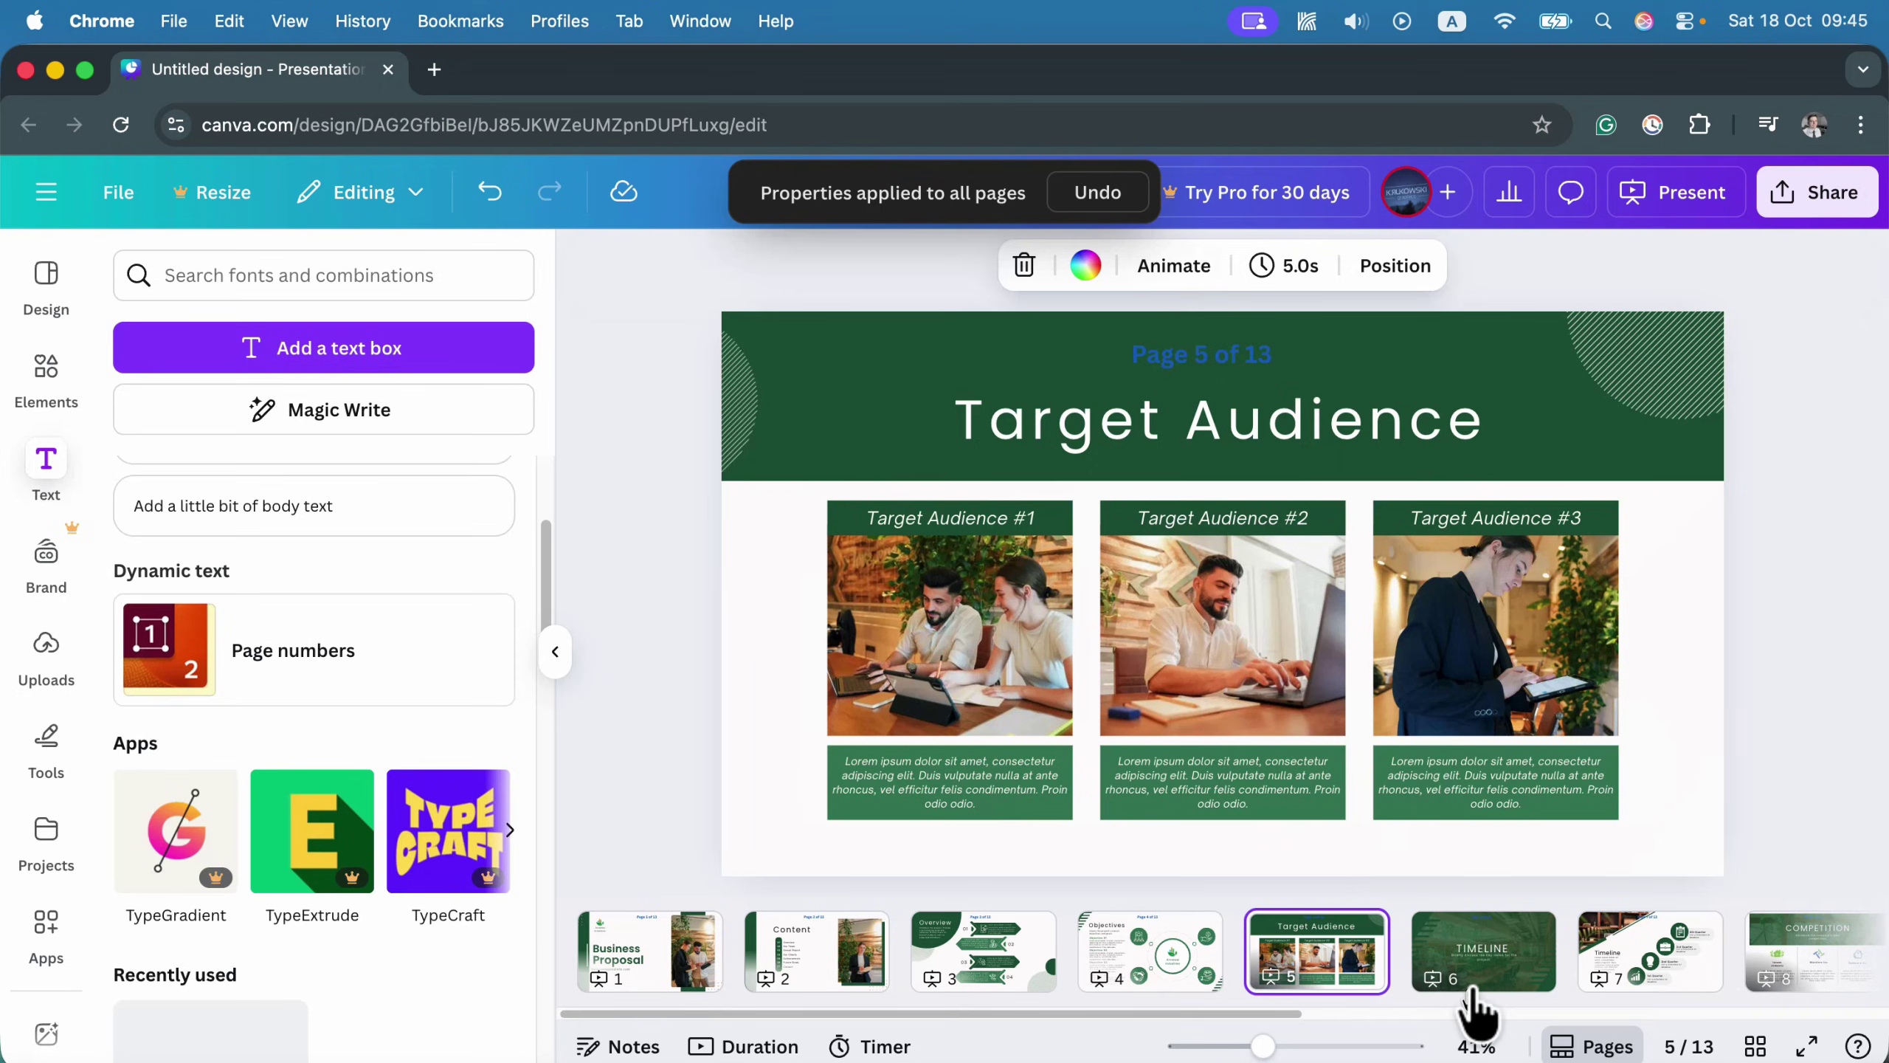
left_click(1477, 967)
left_click(1599, 957)
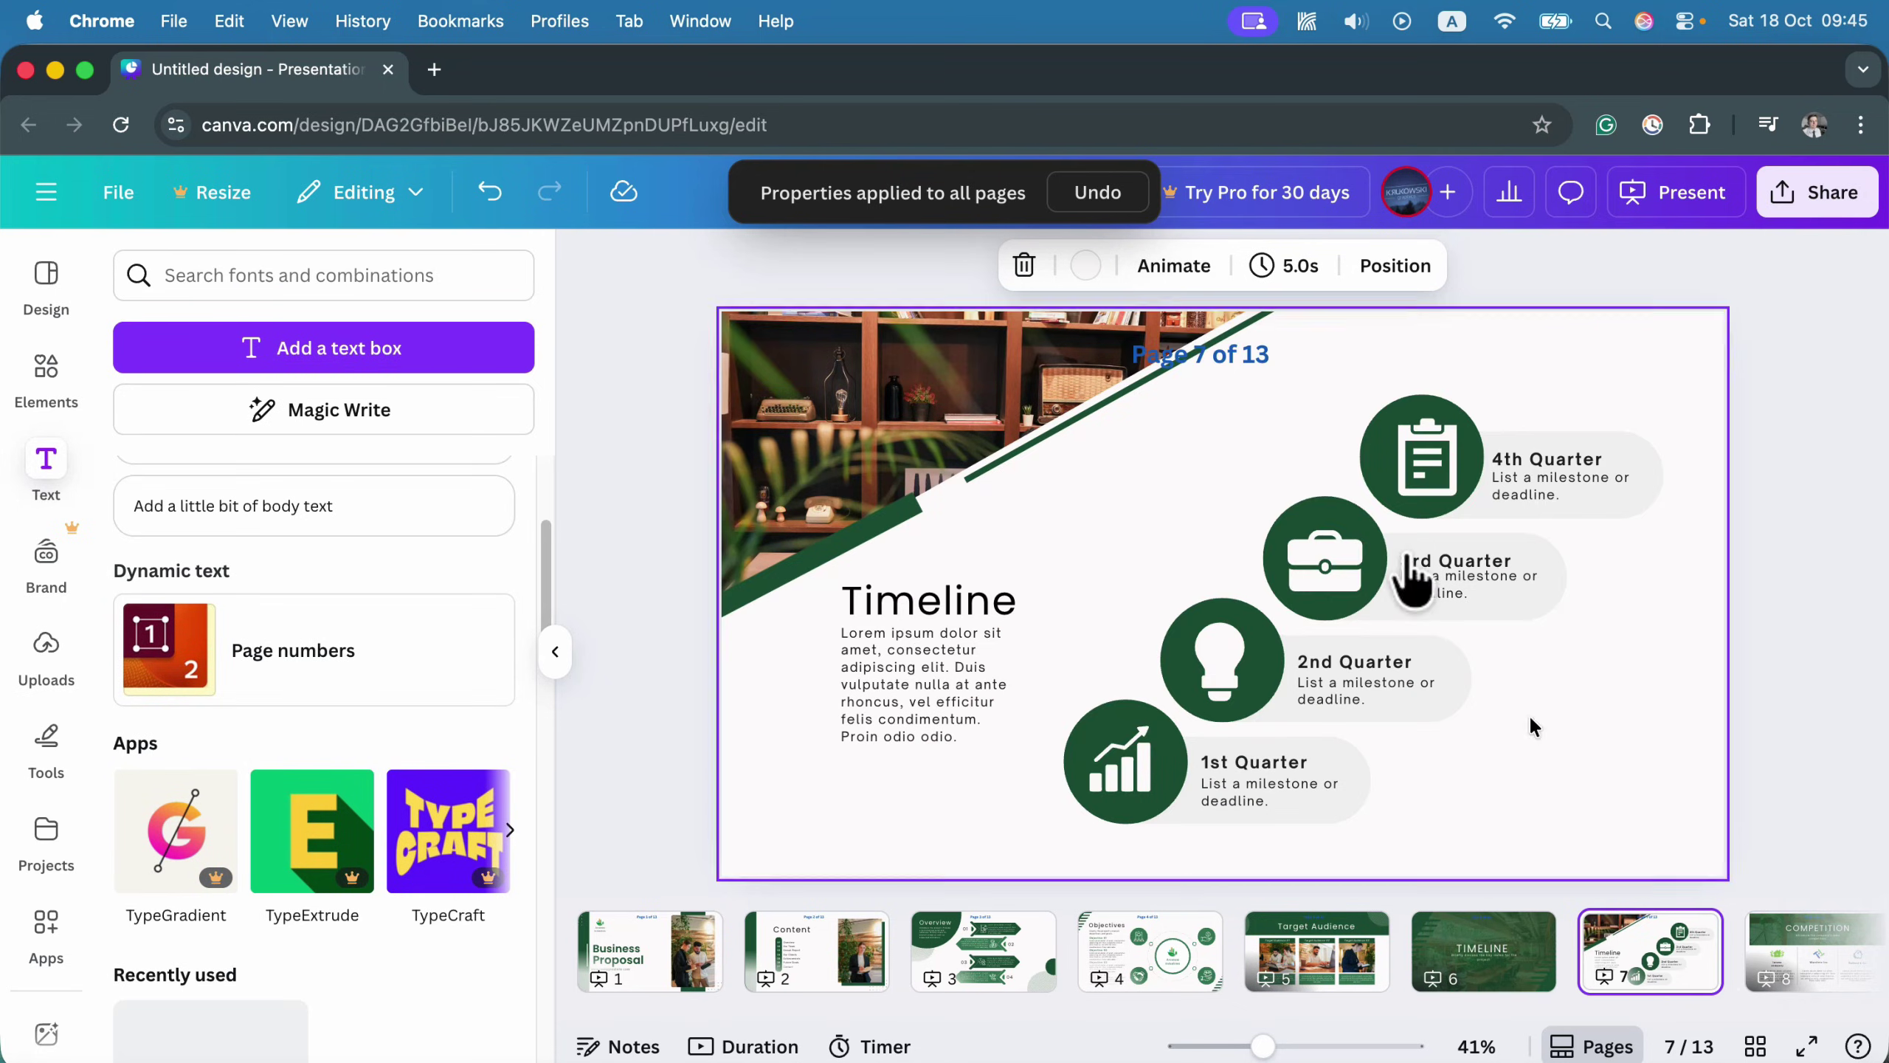
Check the applied page number on pages 1, 2 and 3 of the presentation.
left_click(982, 982)
left_click(851, 976)
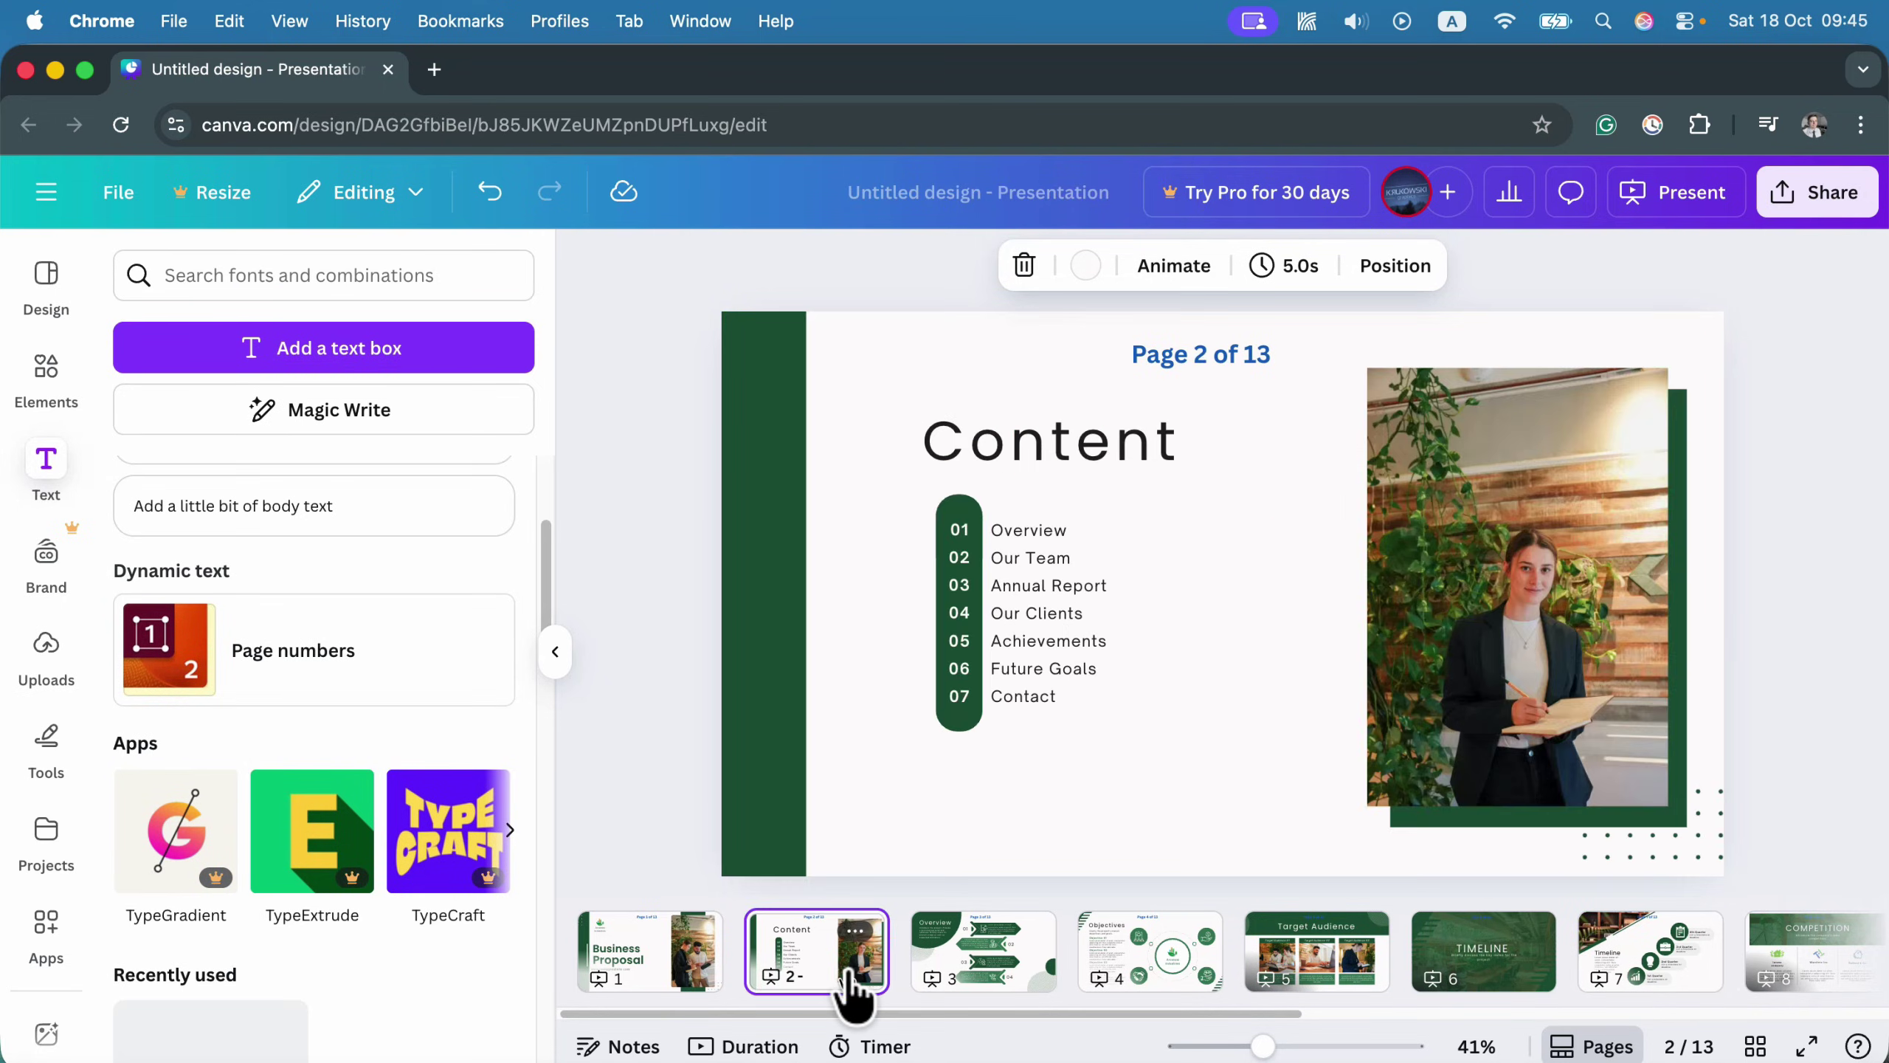
left_click(662, 973)
left_click(848, 960)
left_click(959, 963)
left_click(1212, 364)
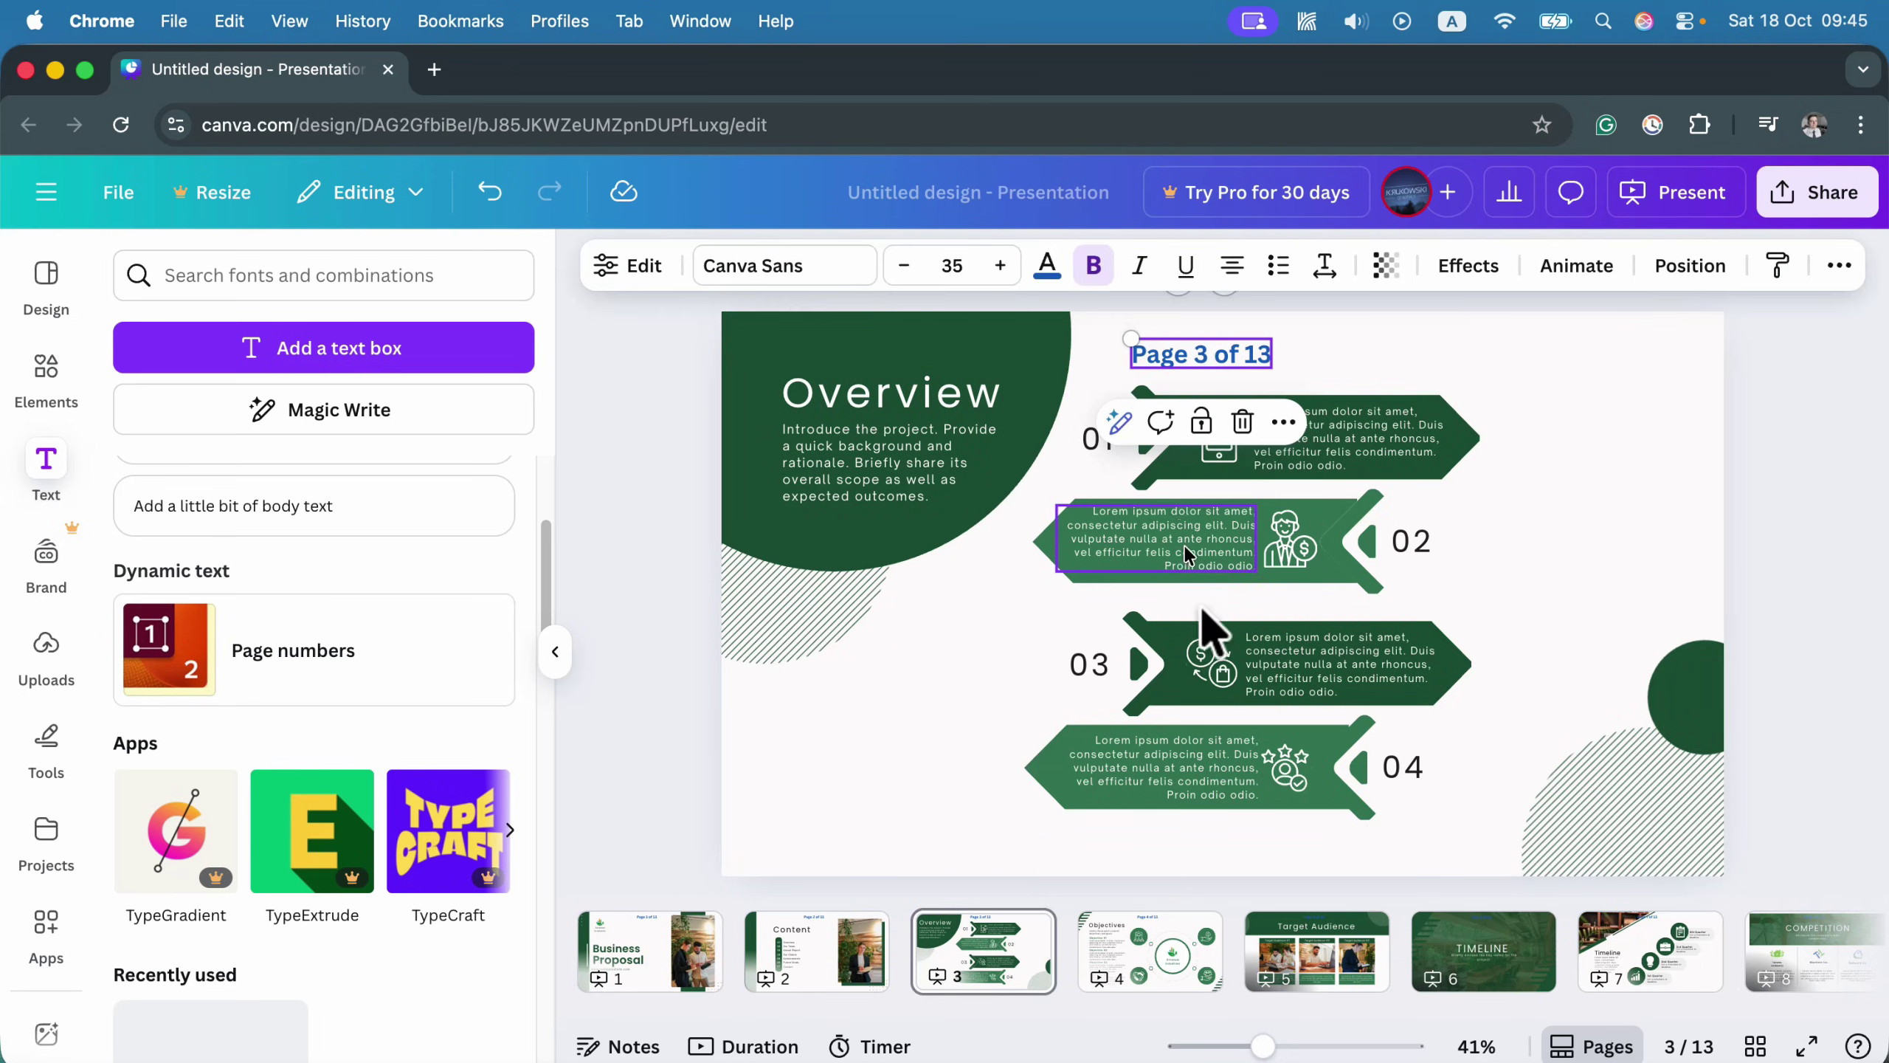
Inspect the page number against the dark backgrounds of pages 5 and 6, and return to page 3.
left_click(1318, 960)
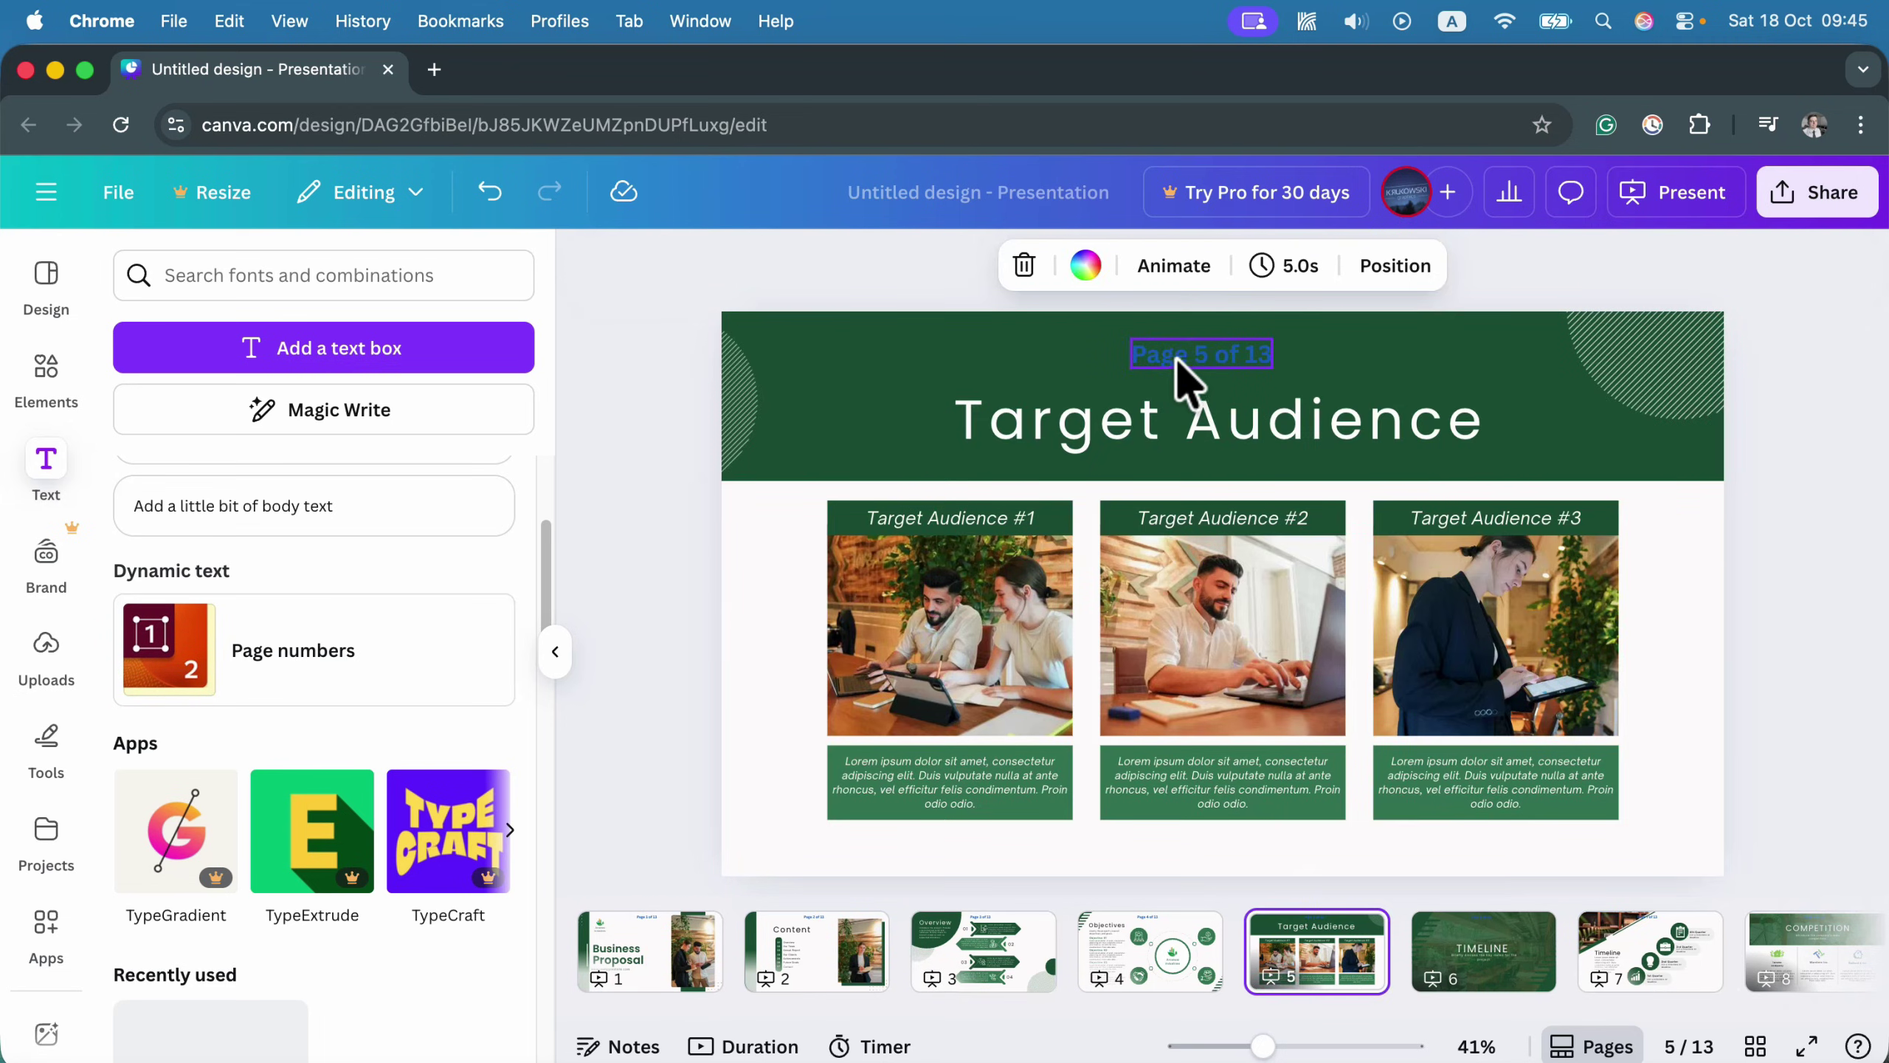
left_click(1170, 357)
left_click_drag(1199, 372, 1219, 851)
left_click(1469, 949)
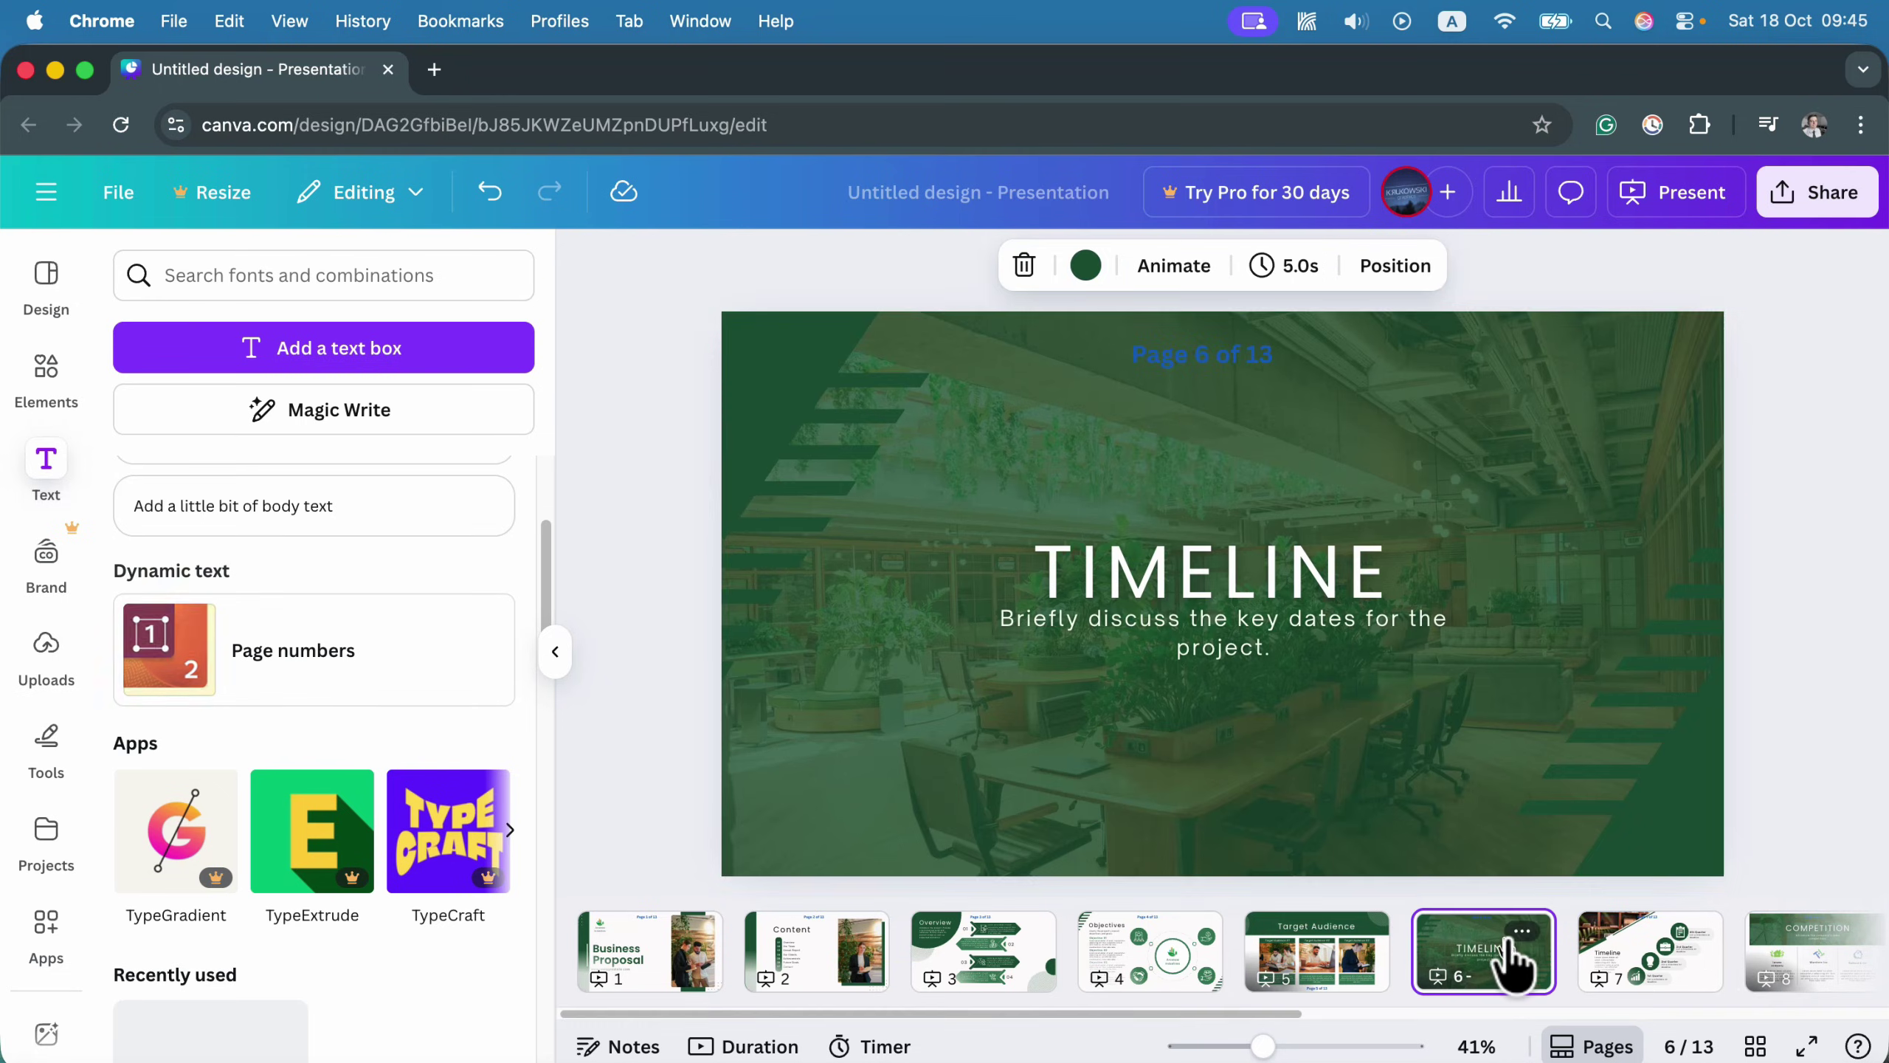
right_click(1185, 949)
left_click(1033, 368)
left_click(1002, 960)
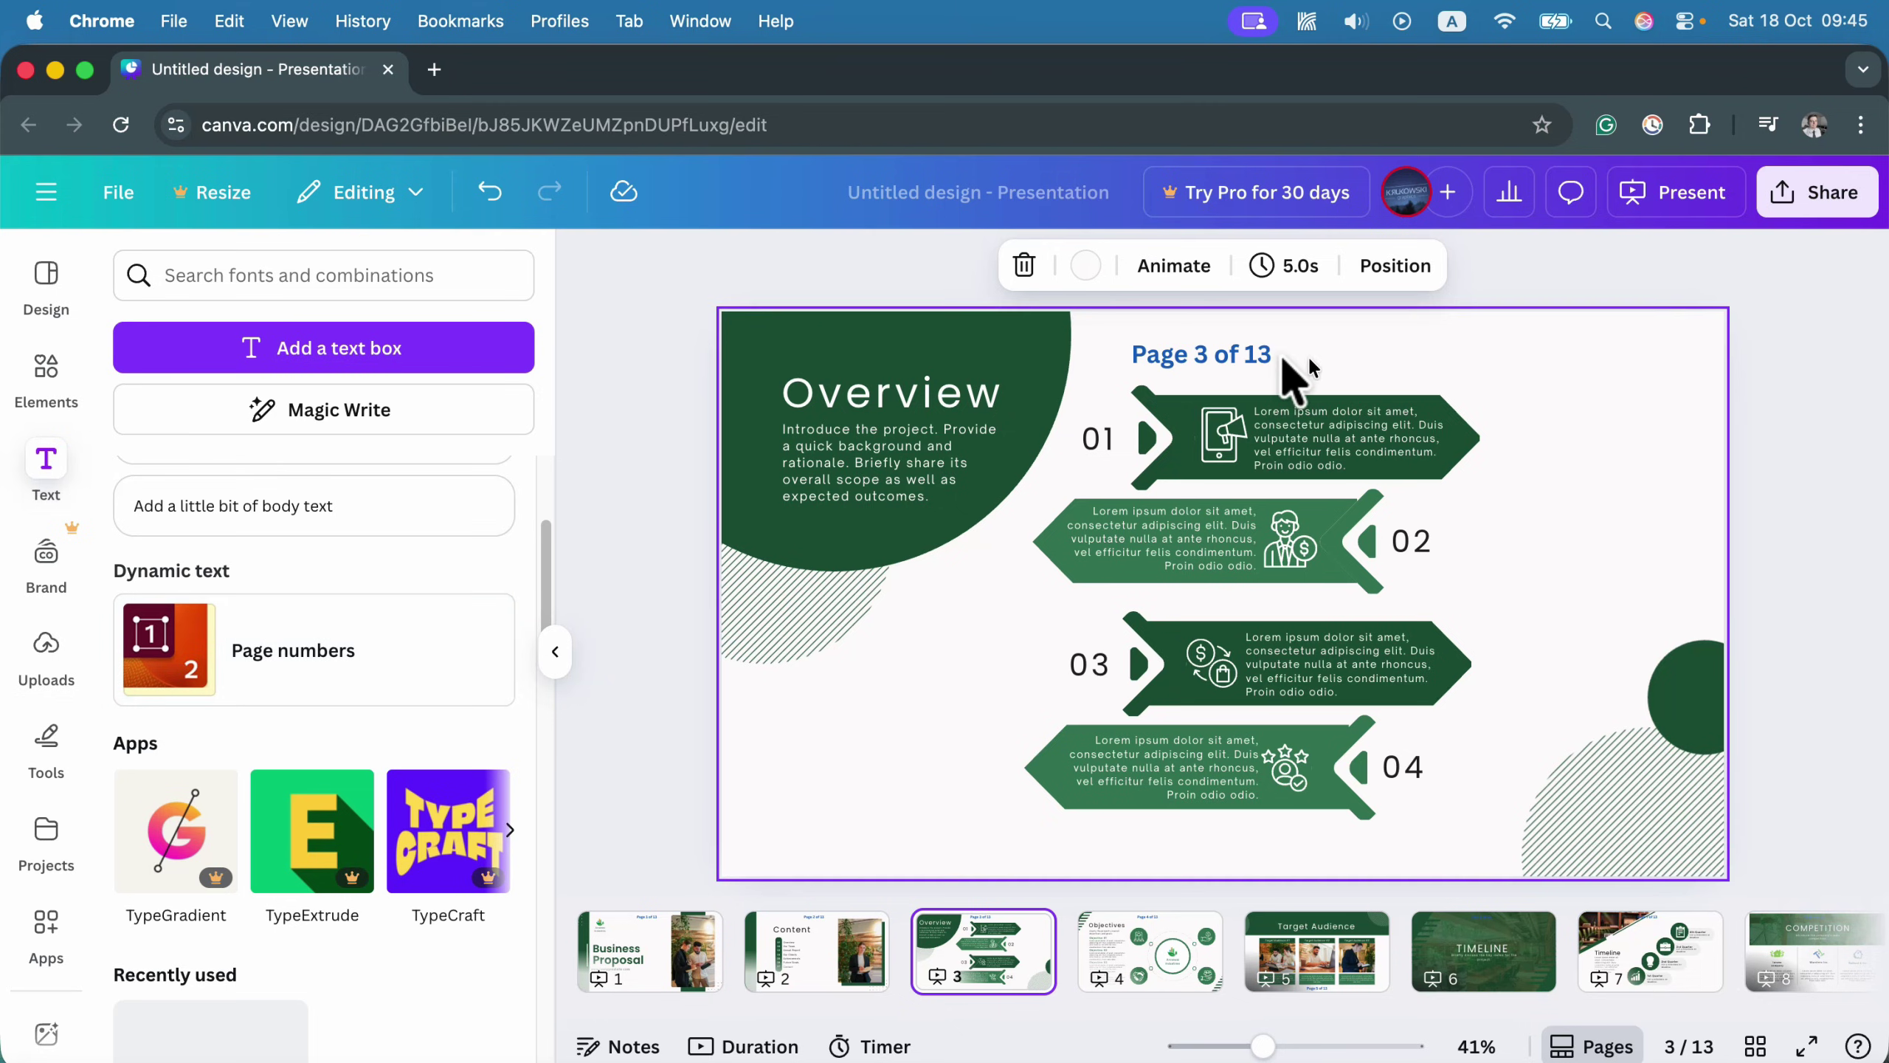
Open the page number settings for page 3's number and move the number toward the slide's upper-right corner.
left_click(1257, 359)
left_click(279, 654)
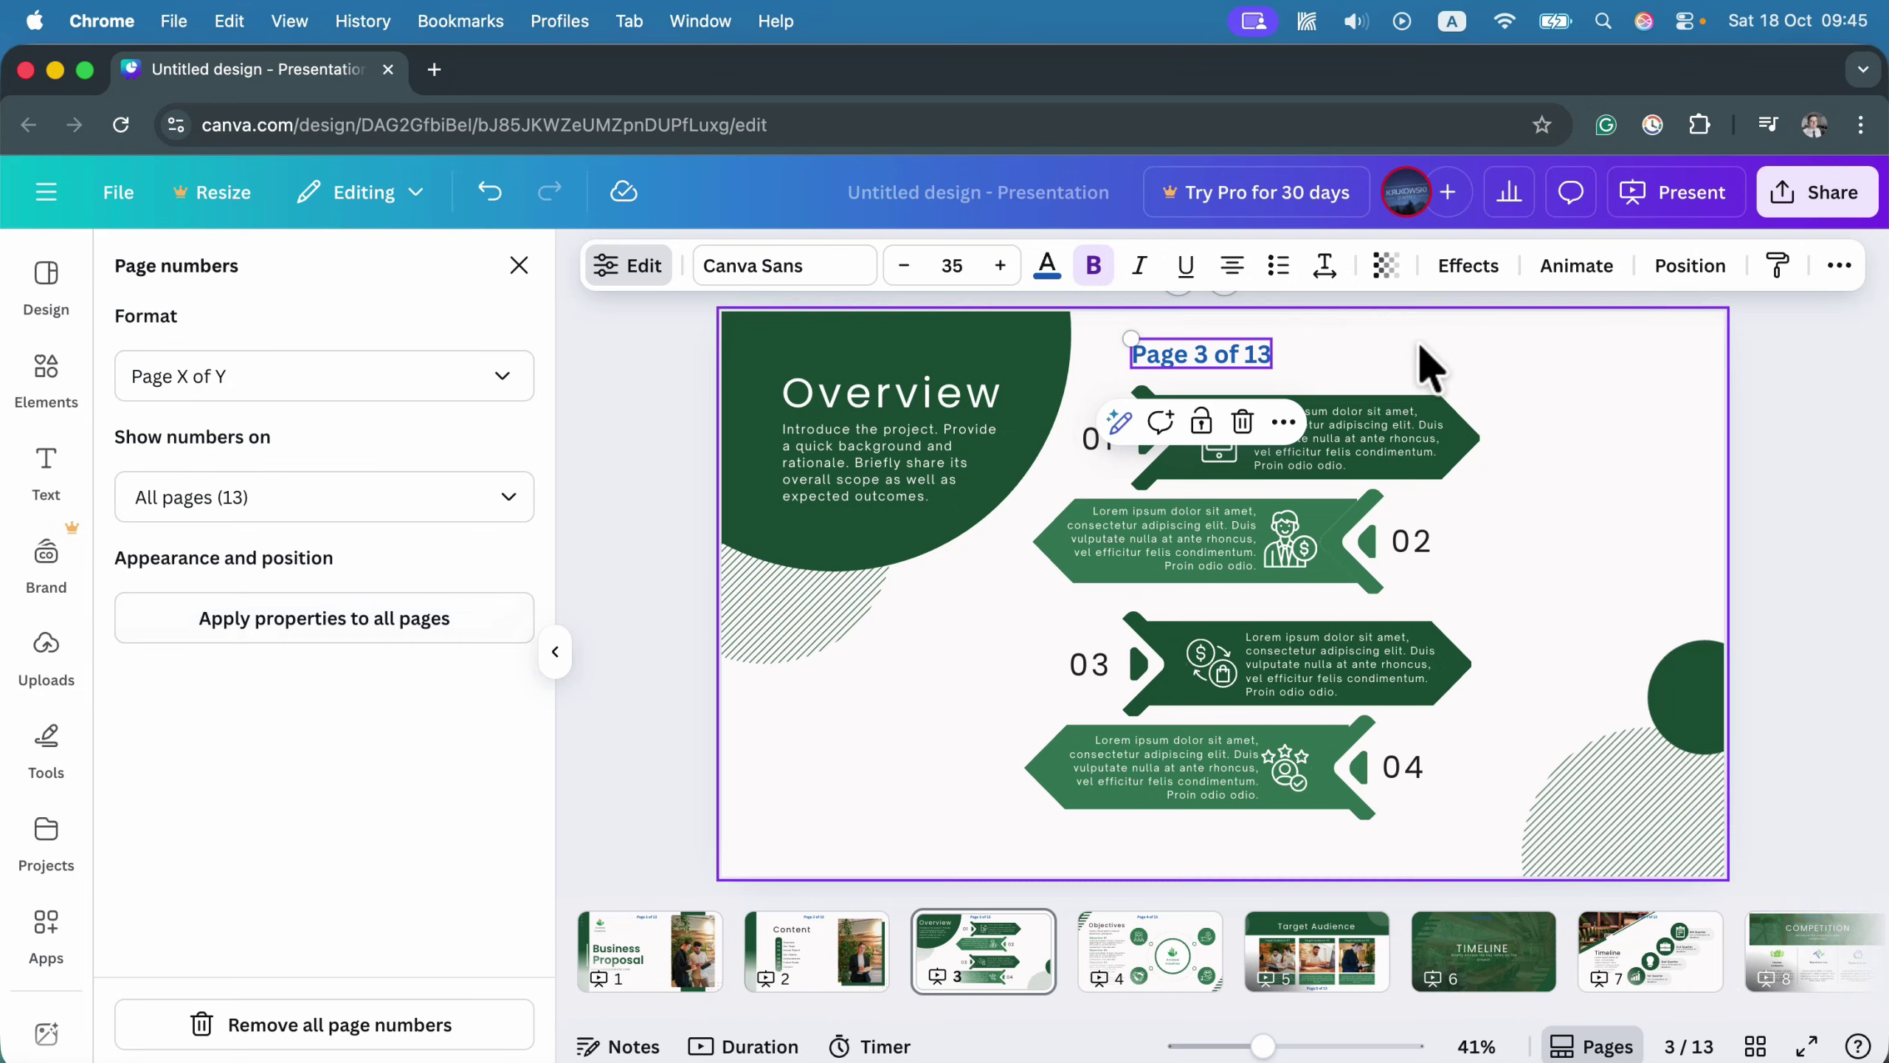
left_click_drag(1223, 354, 1623, 341)
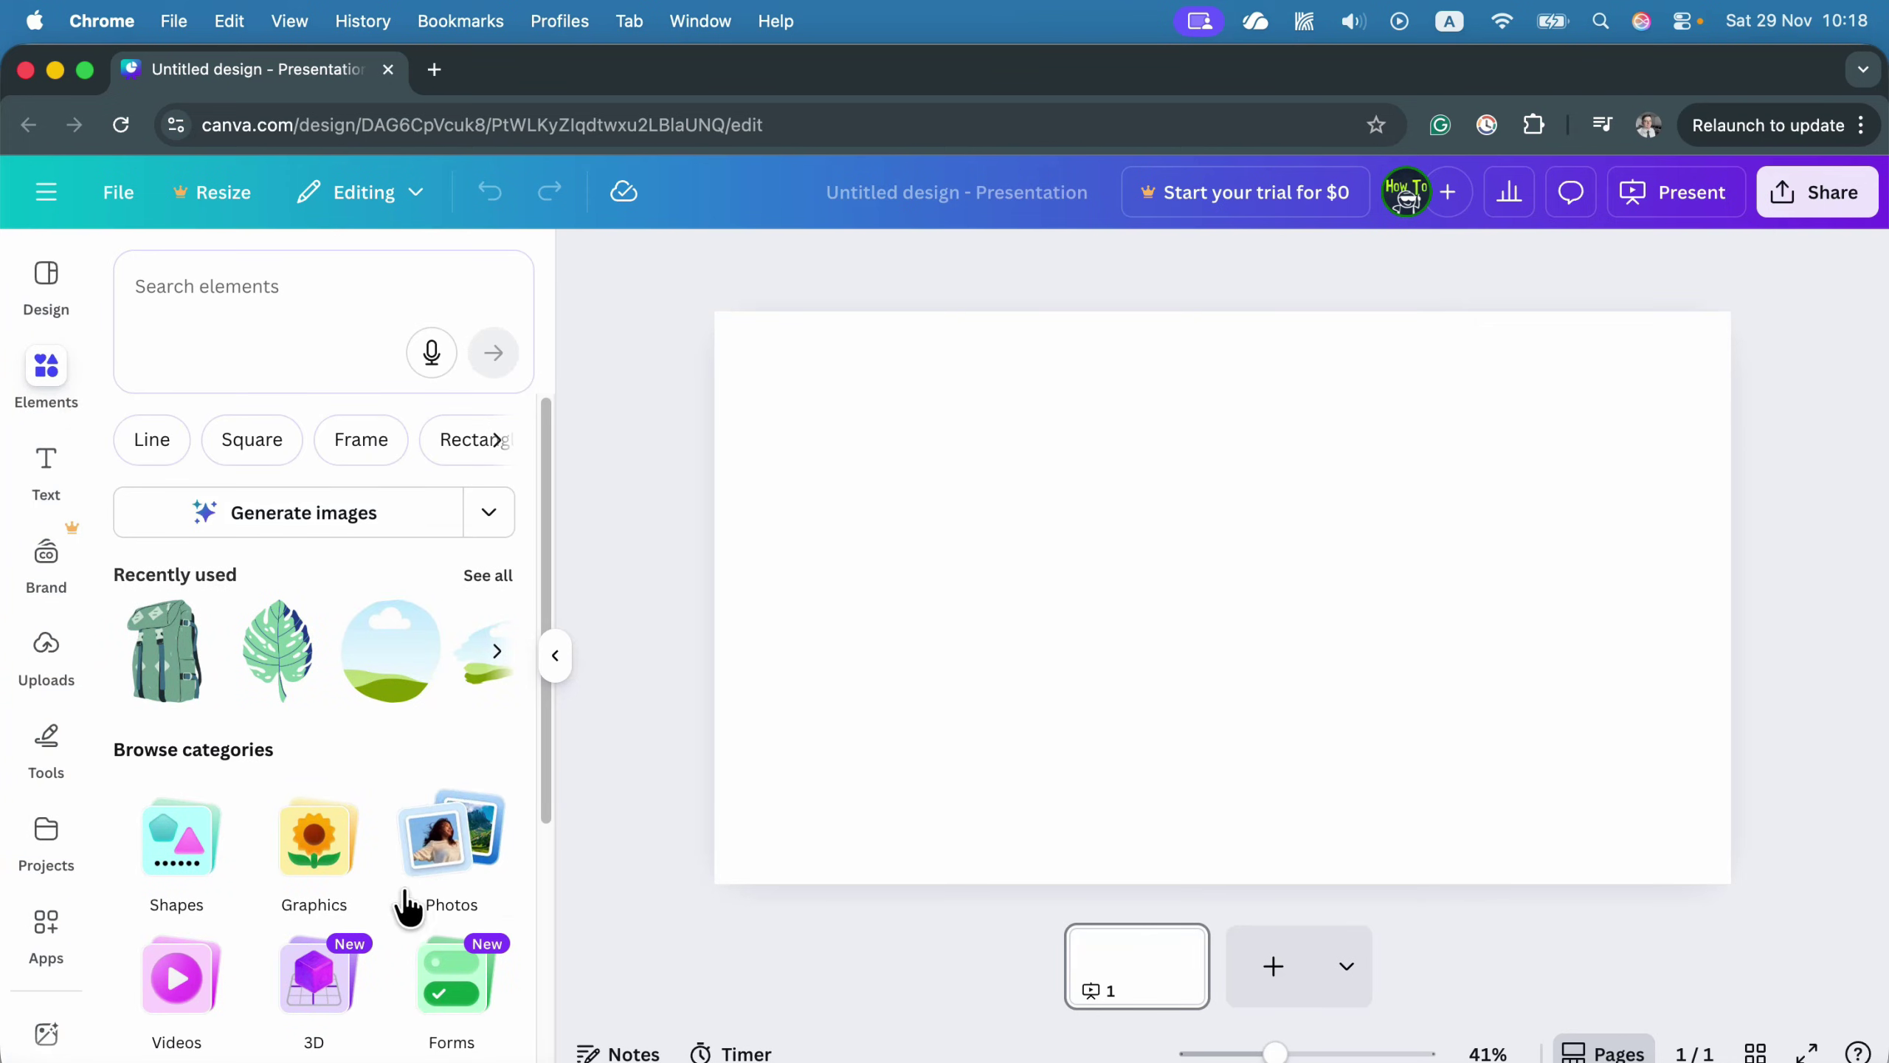
Browse the basic-shape frames among the elements and add the eight-pointed star-like frame to the blank slide.
scroll(350, 736, "down", 5)
scroll(394, 804, "down", 2)
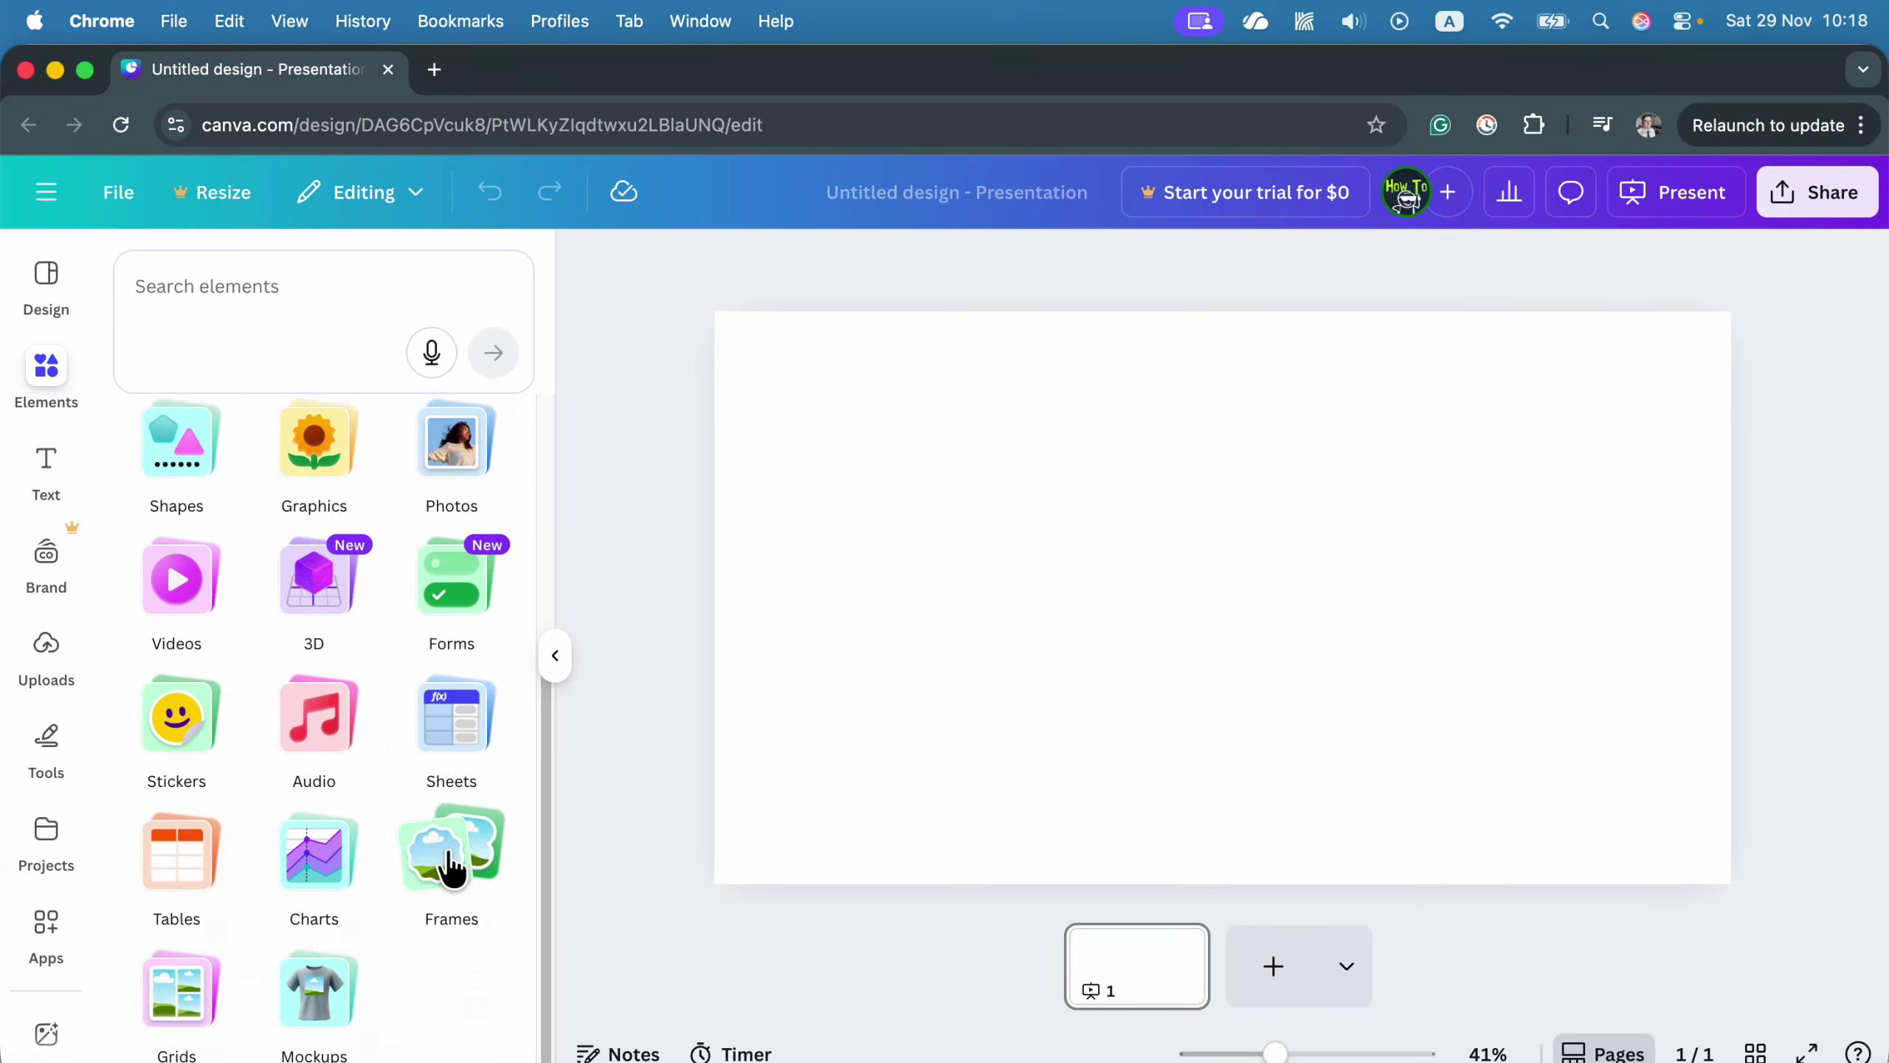
left_click(447, 865)
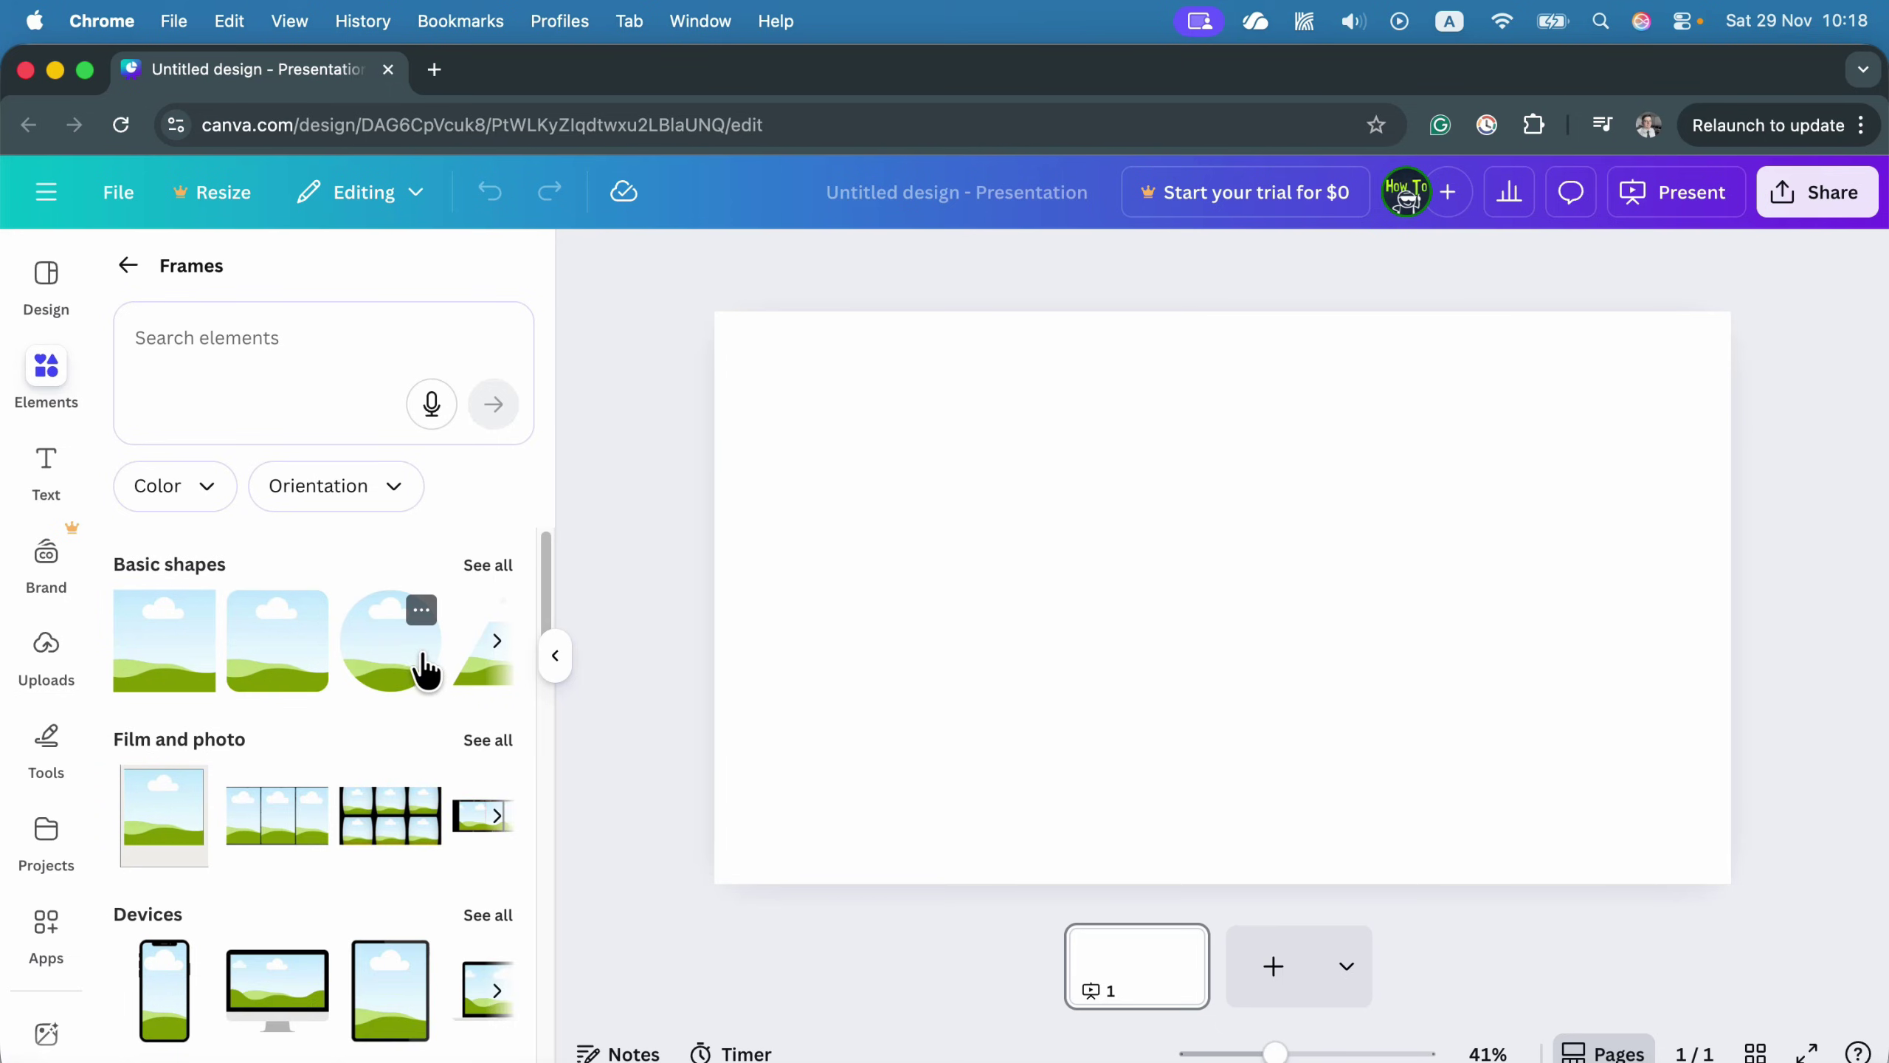
left_click(487, 564)
scroll(505, 794, "down", 5)
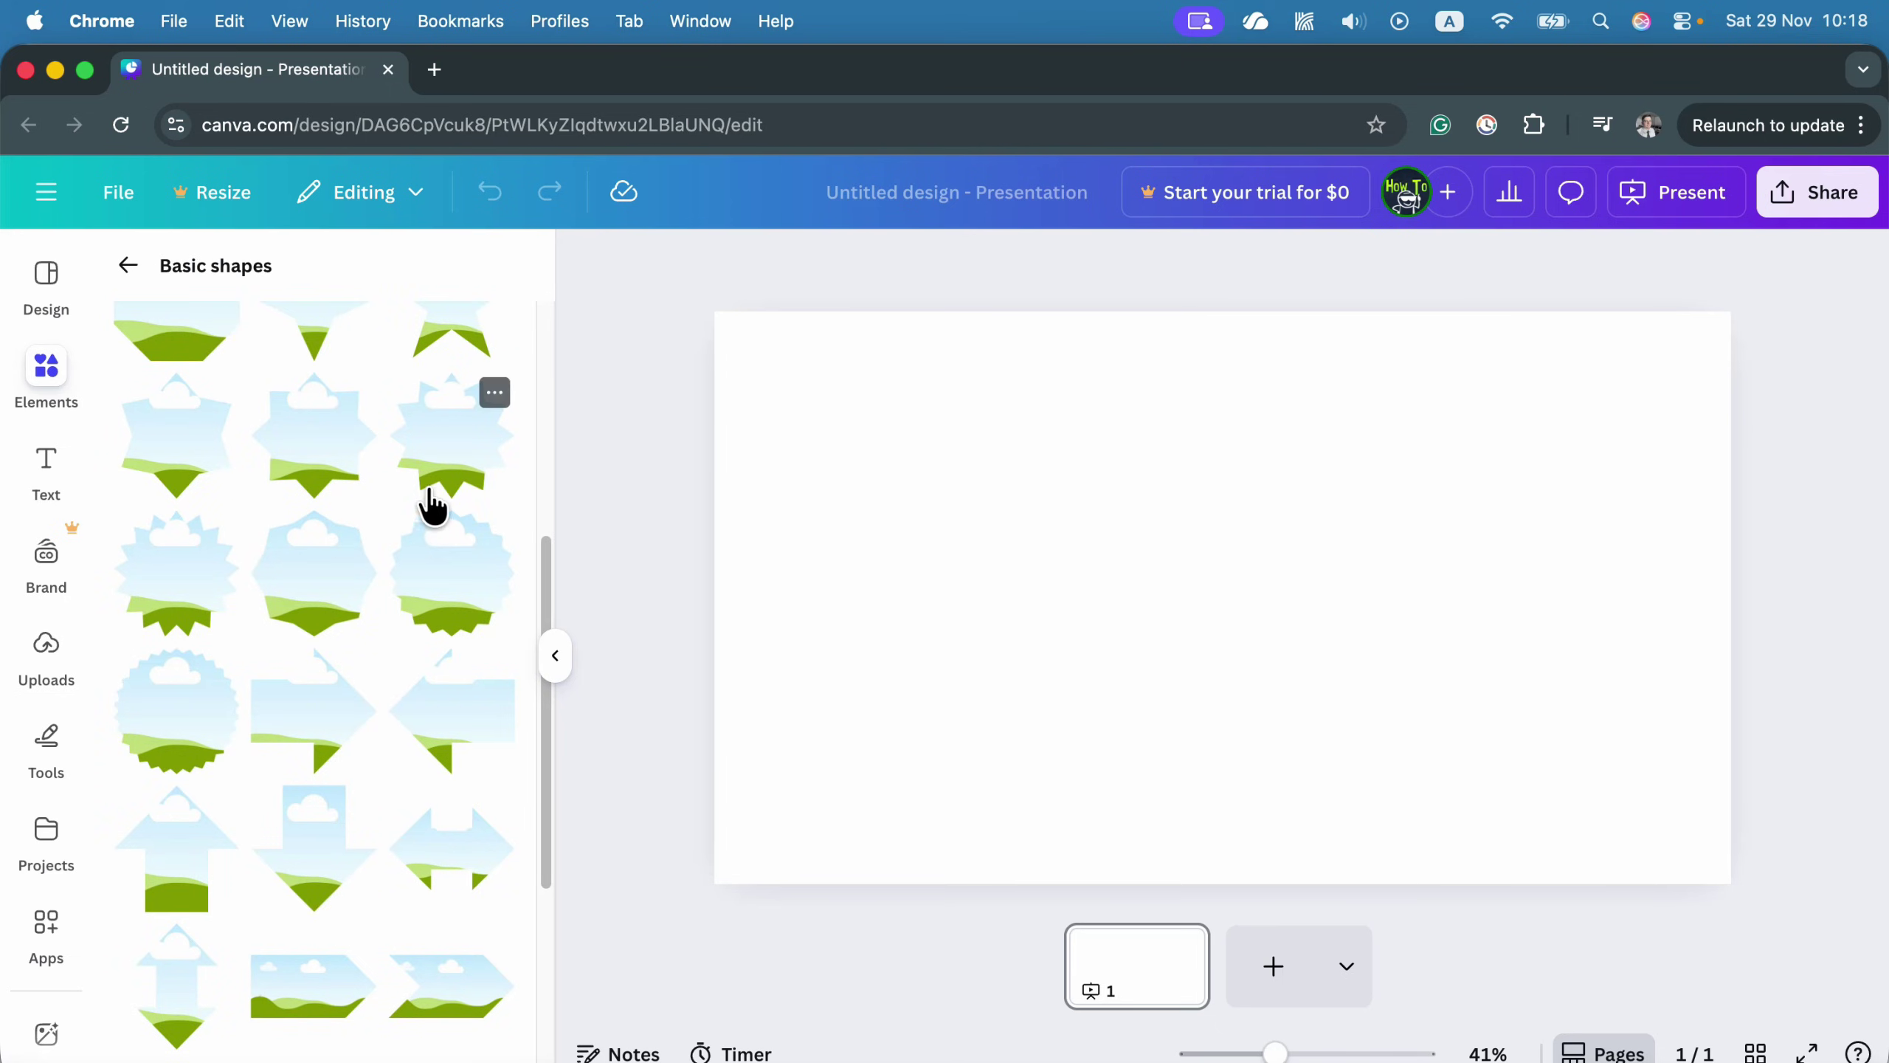
left_click(313, 581)
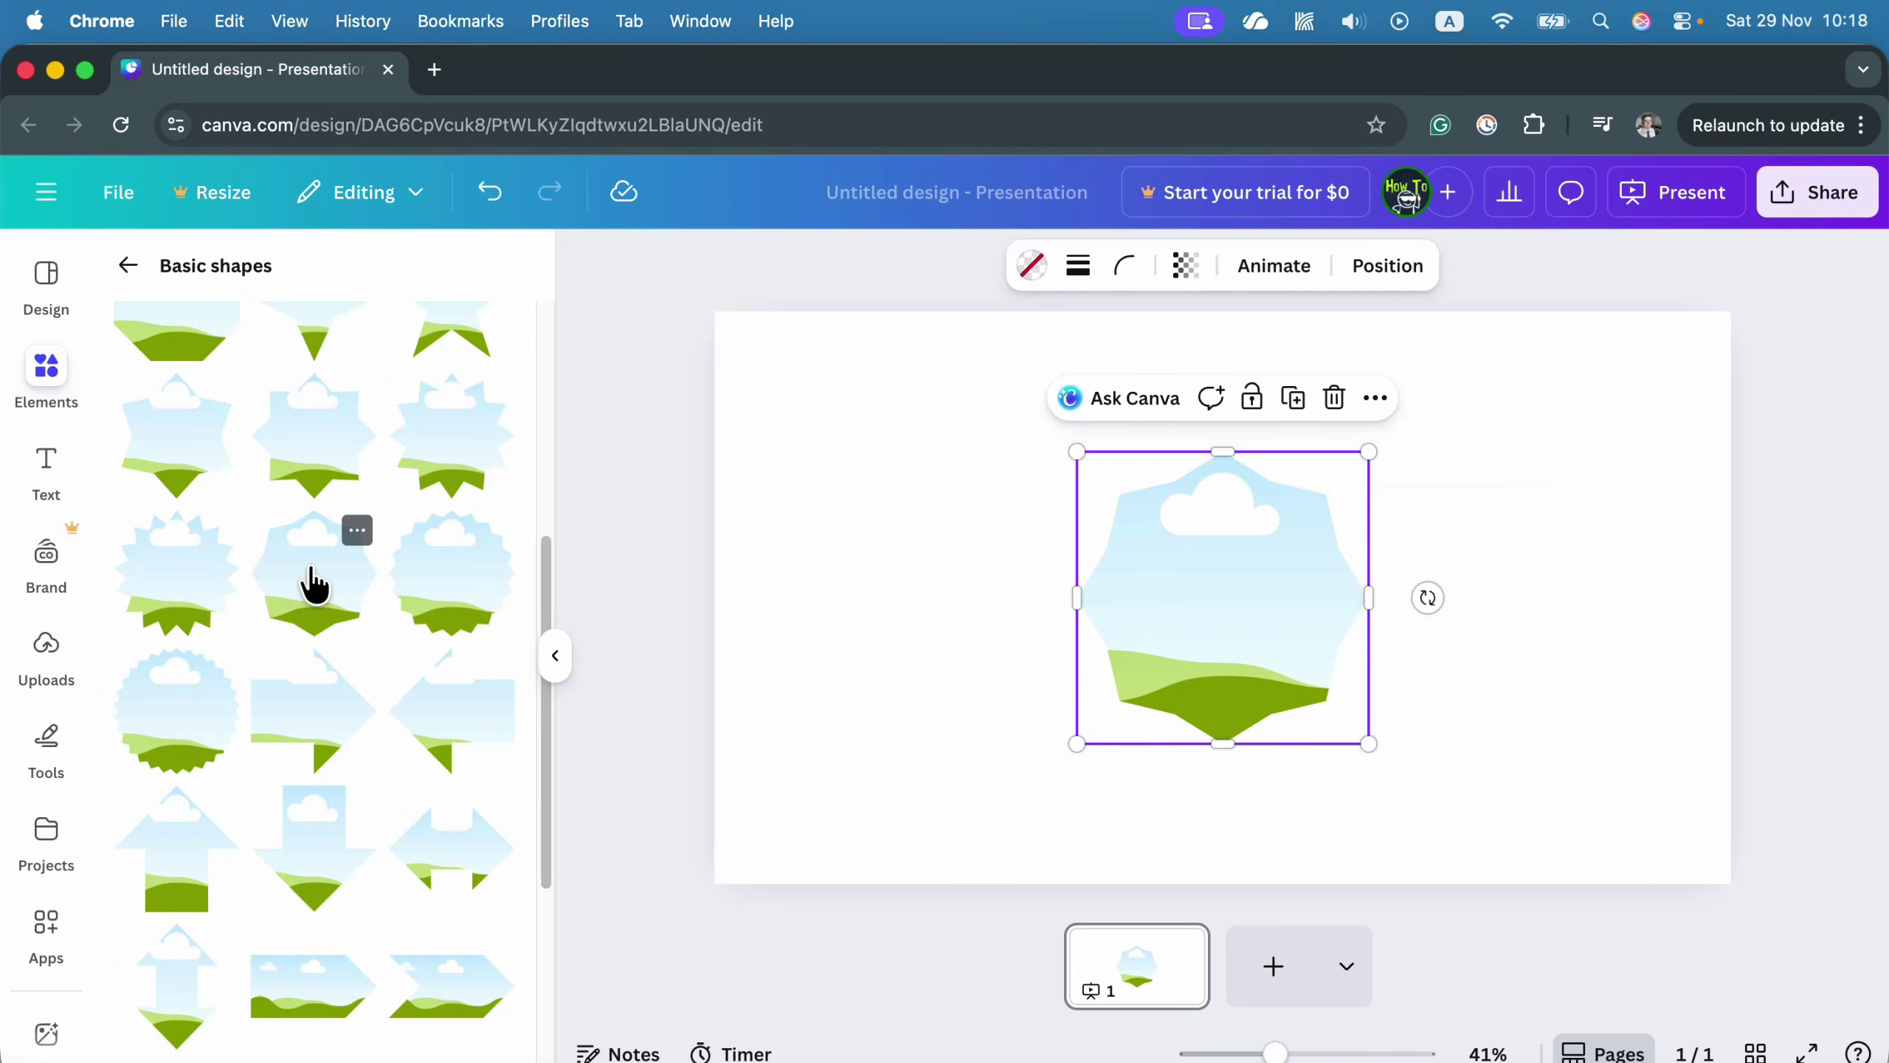
Enlarge the star-like frame, reposition it near the slide's centre, and view its additional options.
left_click_drag(1232, 612, 1123, 502)
left_click_drag(1256, 658, 1307, 681)
left_click_drag(1162, 587, 1248, 620)
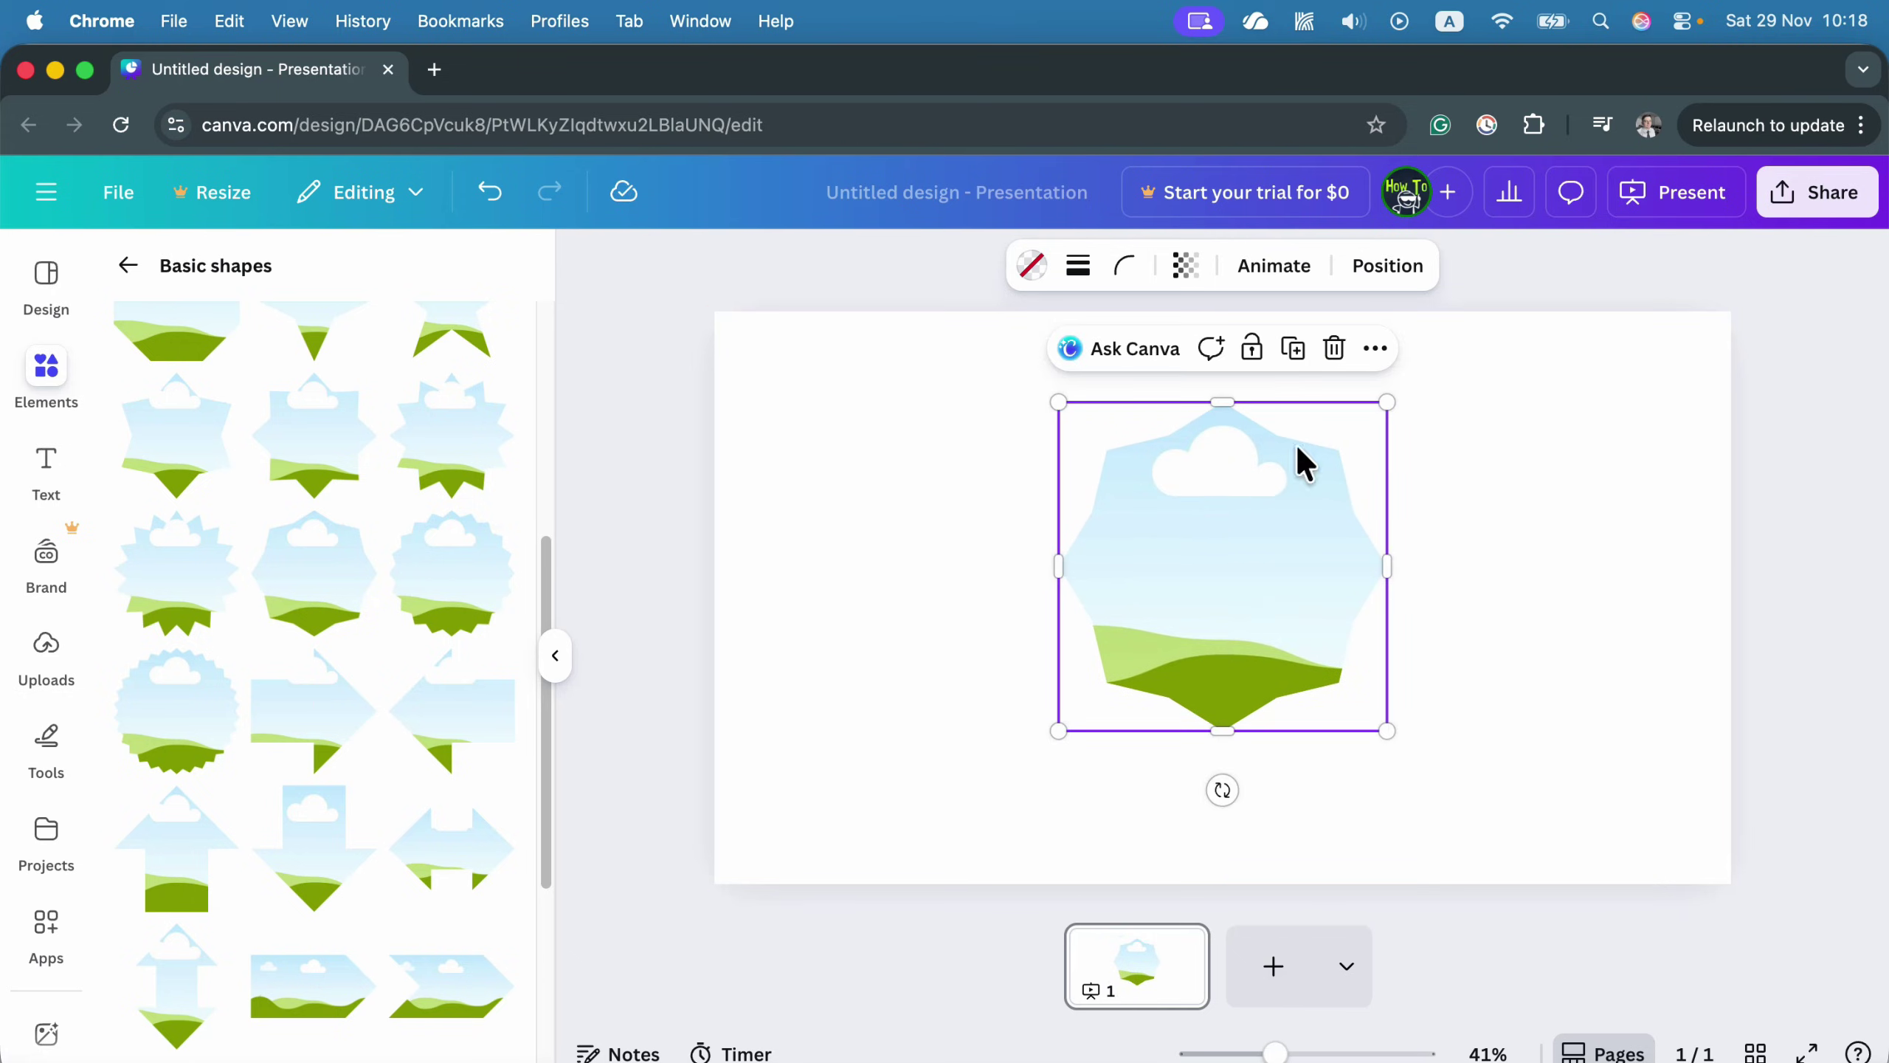
left_click(1376, 350)
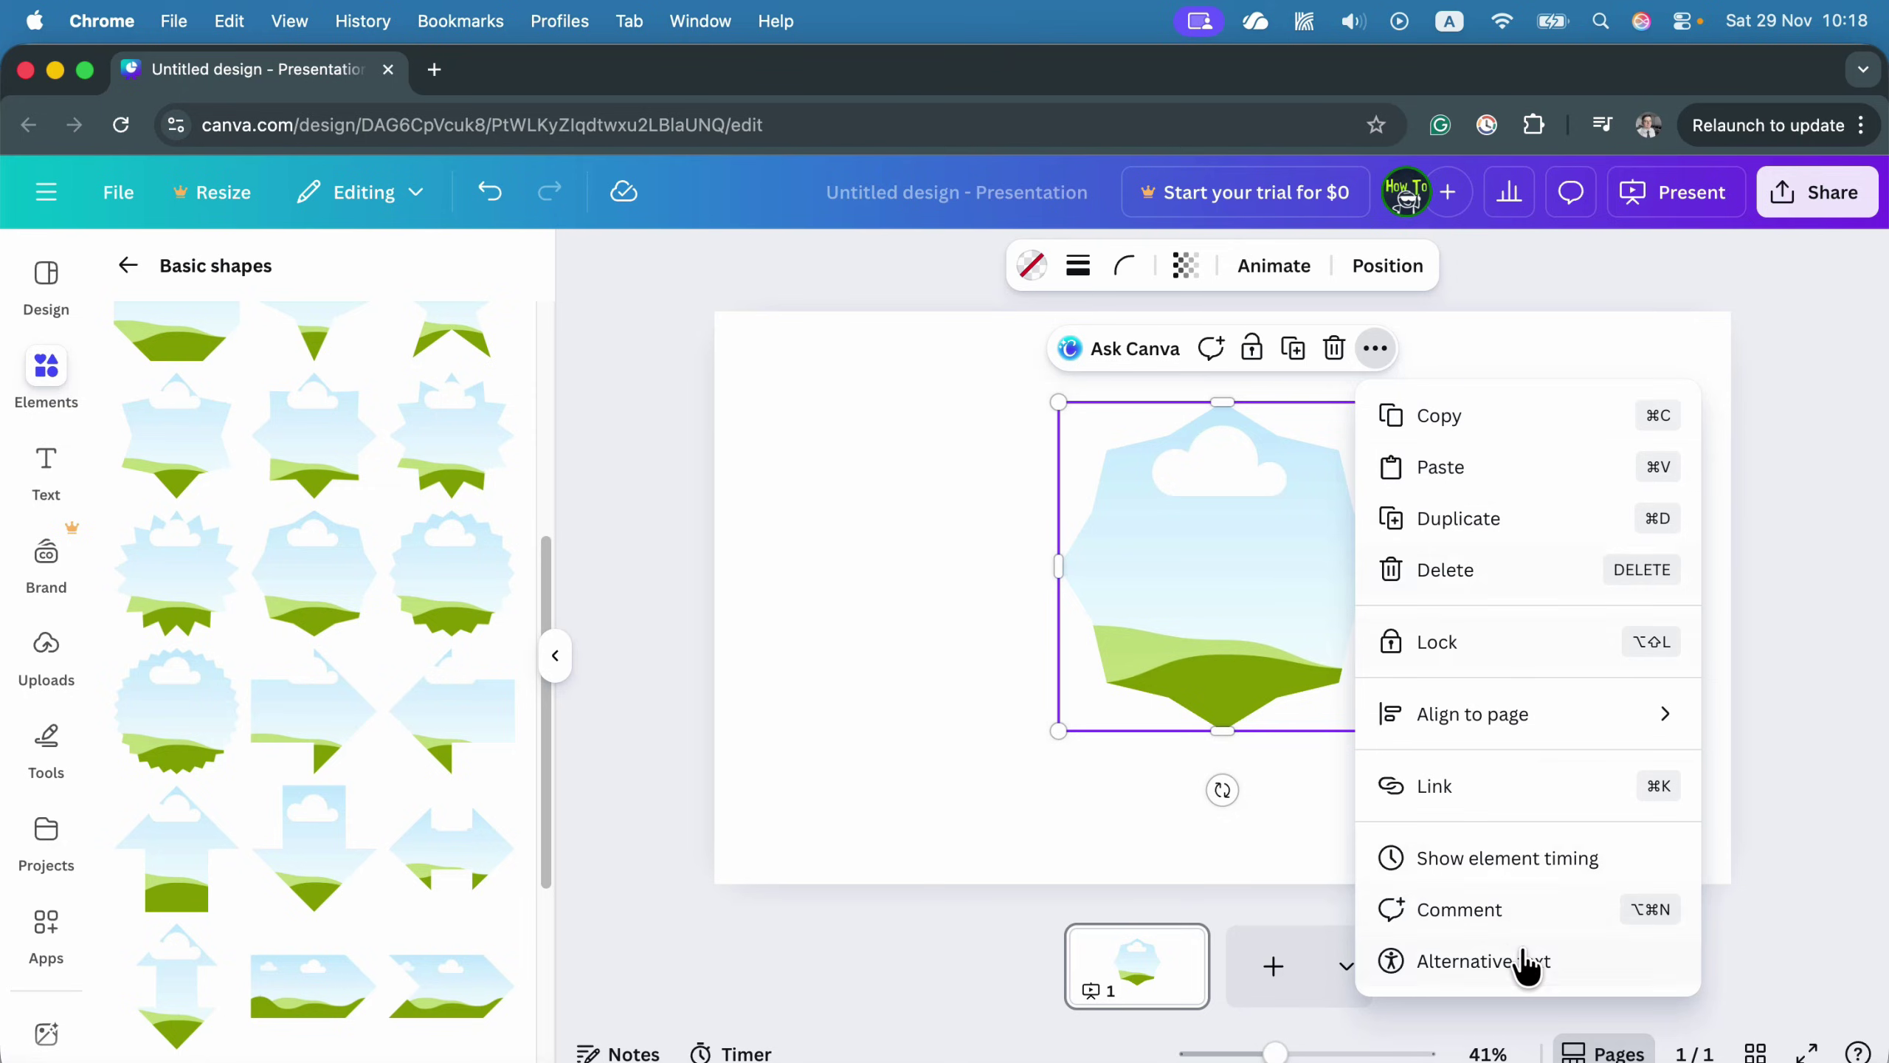
left_click_drag(1278, 586, 1265, 560)
Add the trending photo of three people in an office and place it beside the frame on the slide.
left_click(1526, 629)
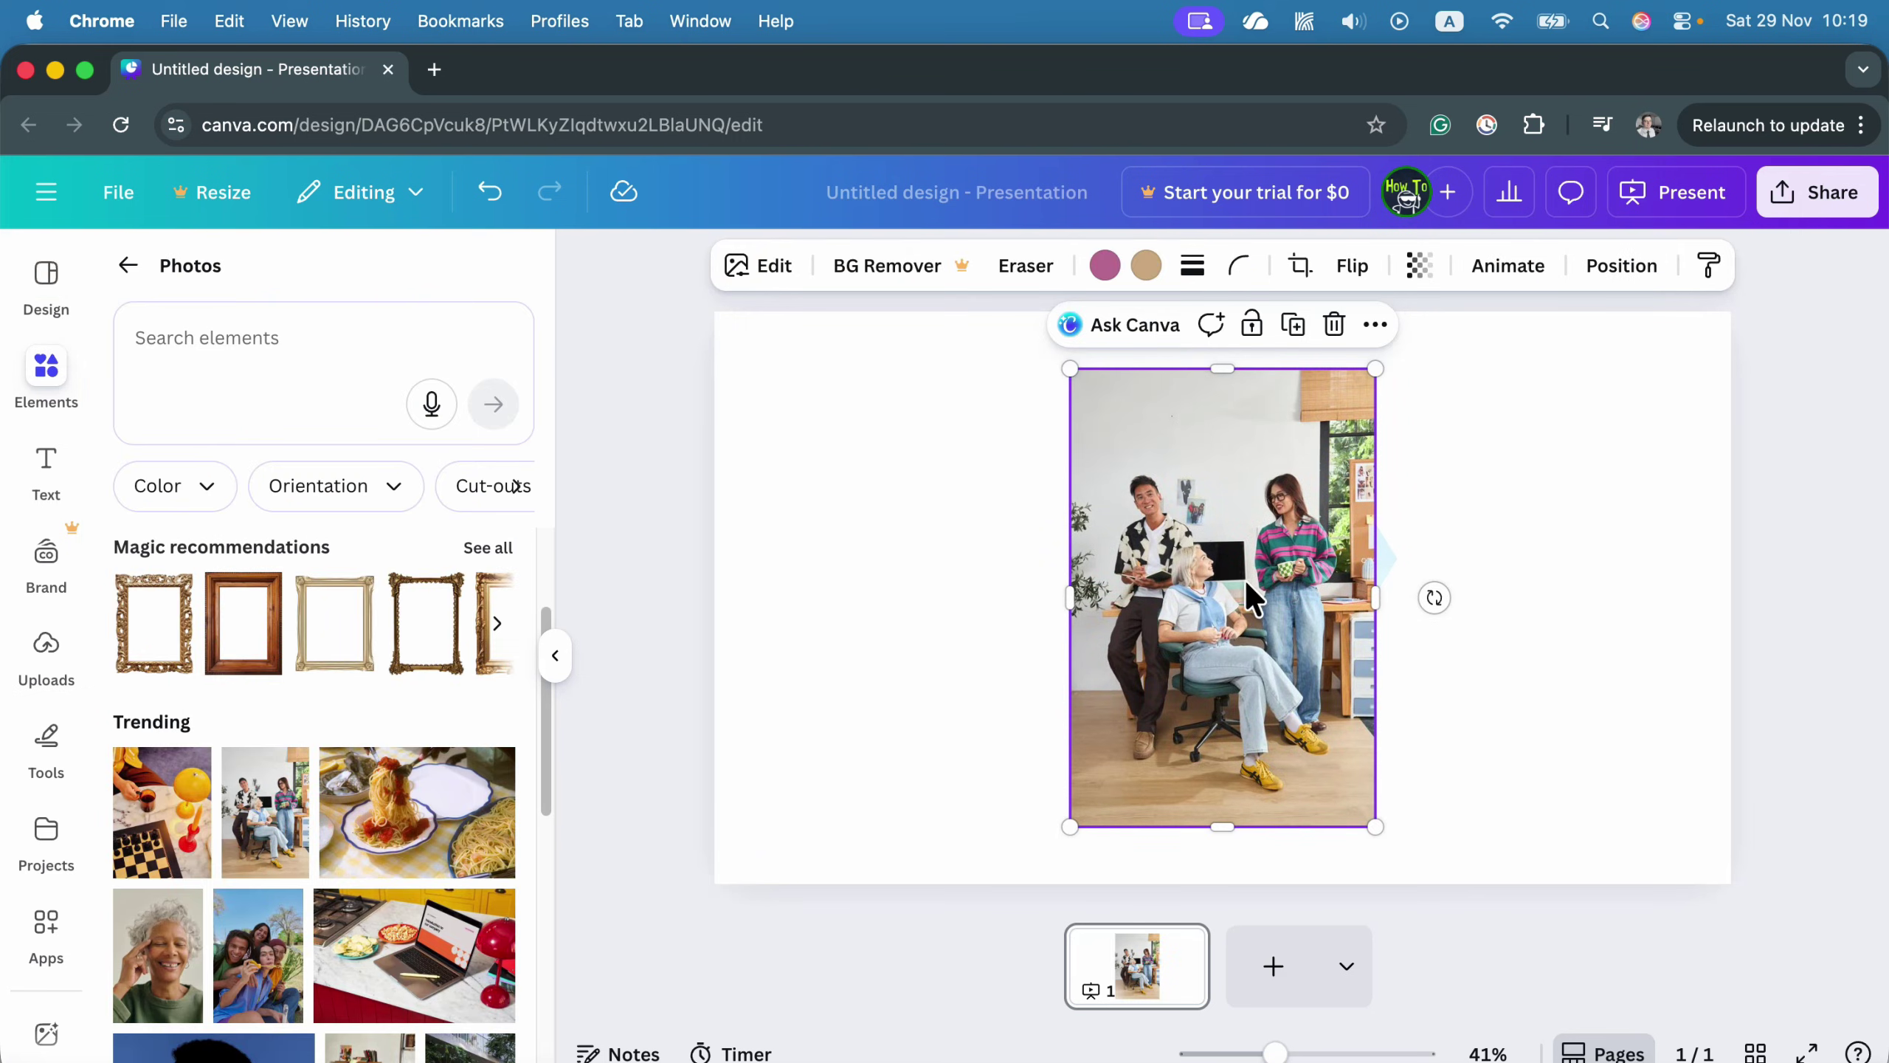
left_click_drag(1275, 579, 960, 554)
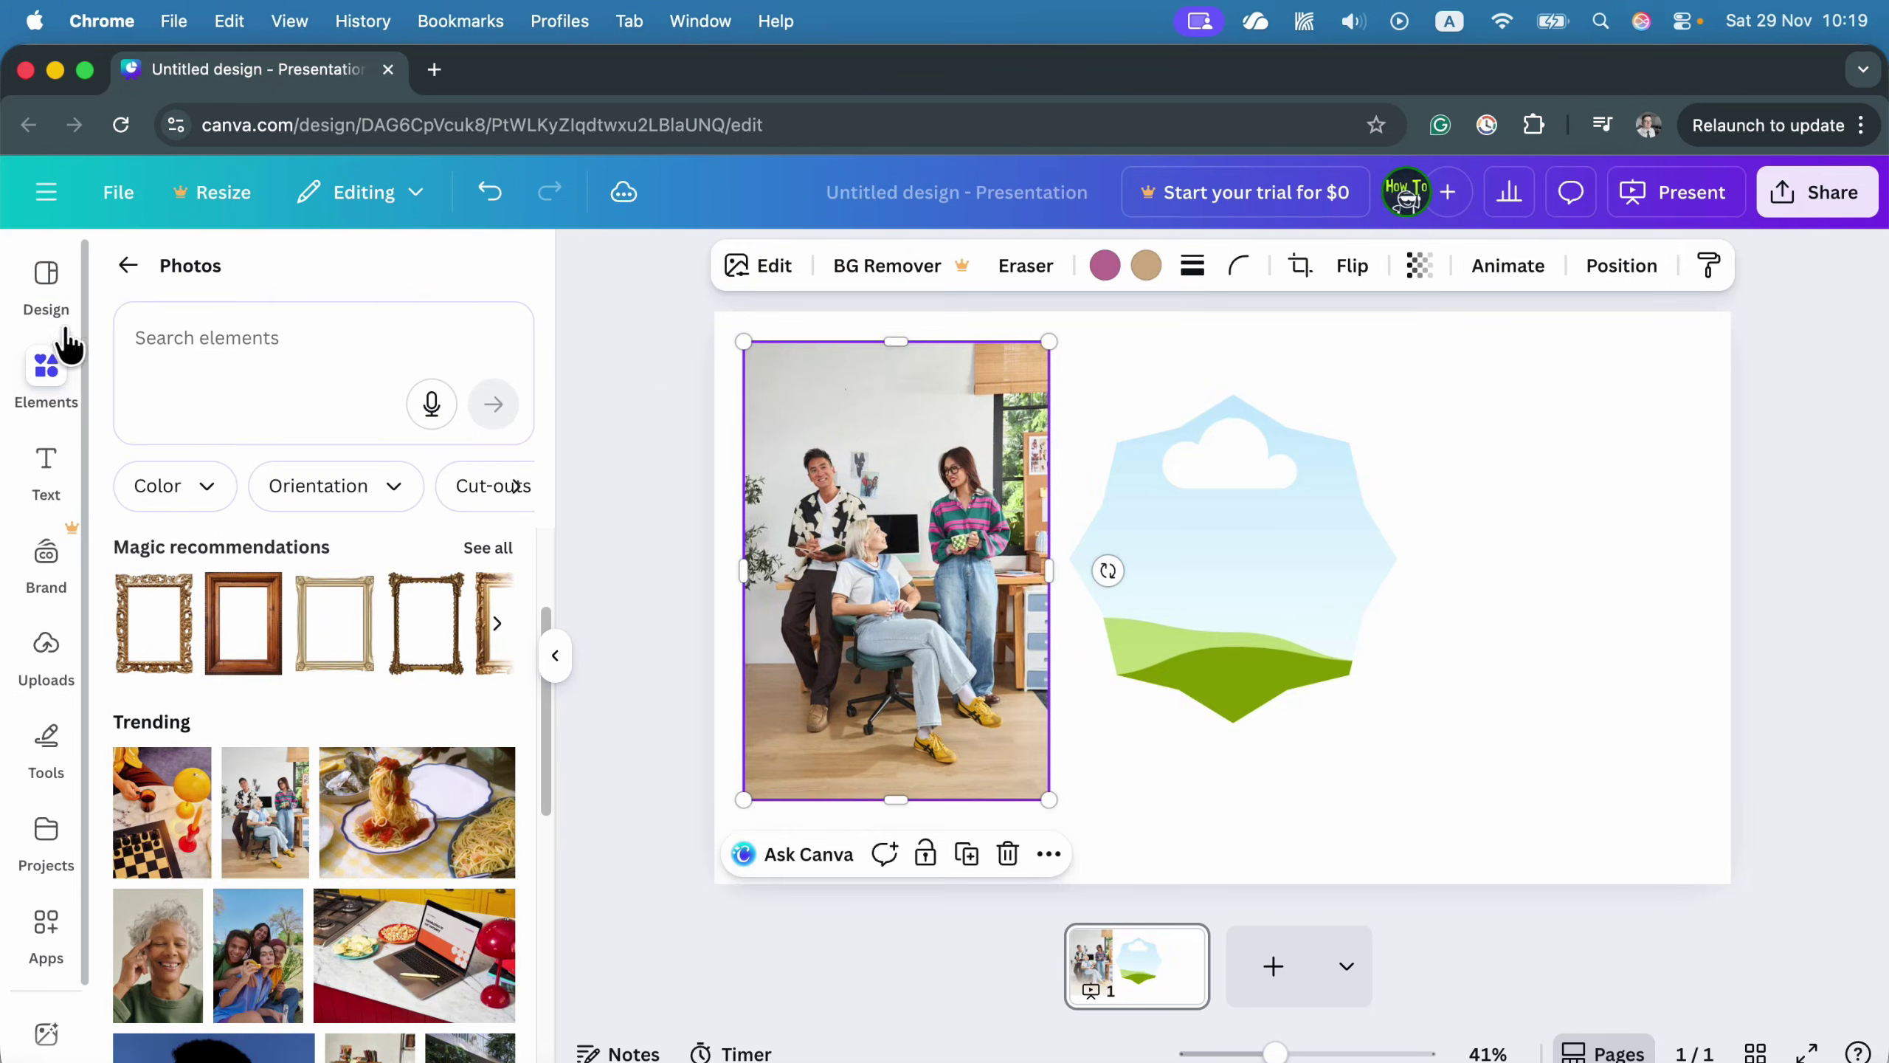
left_click_drag(1218, 545, 1349, 557)
Drop the office photo into the star-like frame, enlarge the filled frame and centre it on the slide.
left_click(882, 489)
left_click_drag(888, 484, 1119, 551)
left_click_drag(1229, 692, 1338, 811)
left_click_drag(1165, 622, 1262, 637)
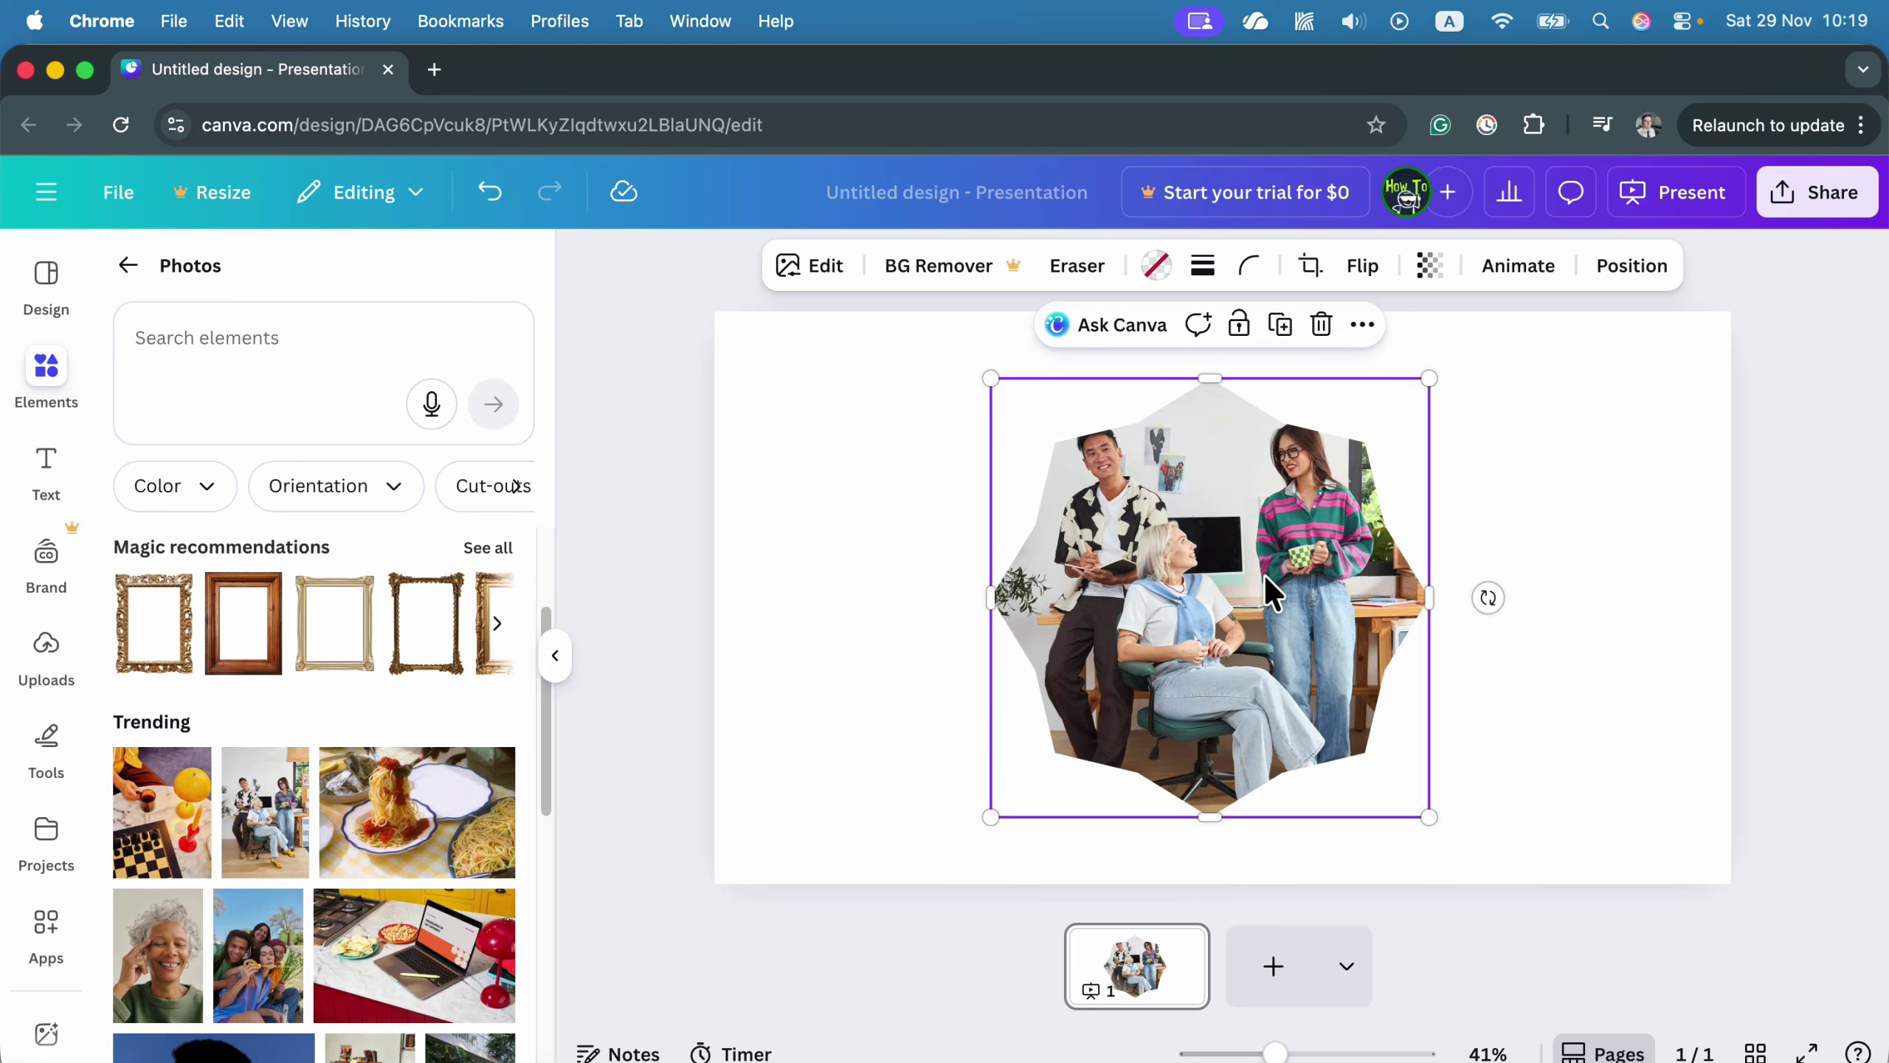
Detach the office photo from the frame and move it to the slide's right edge.
left_click(1363, 327)
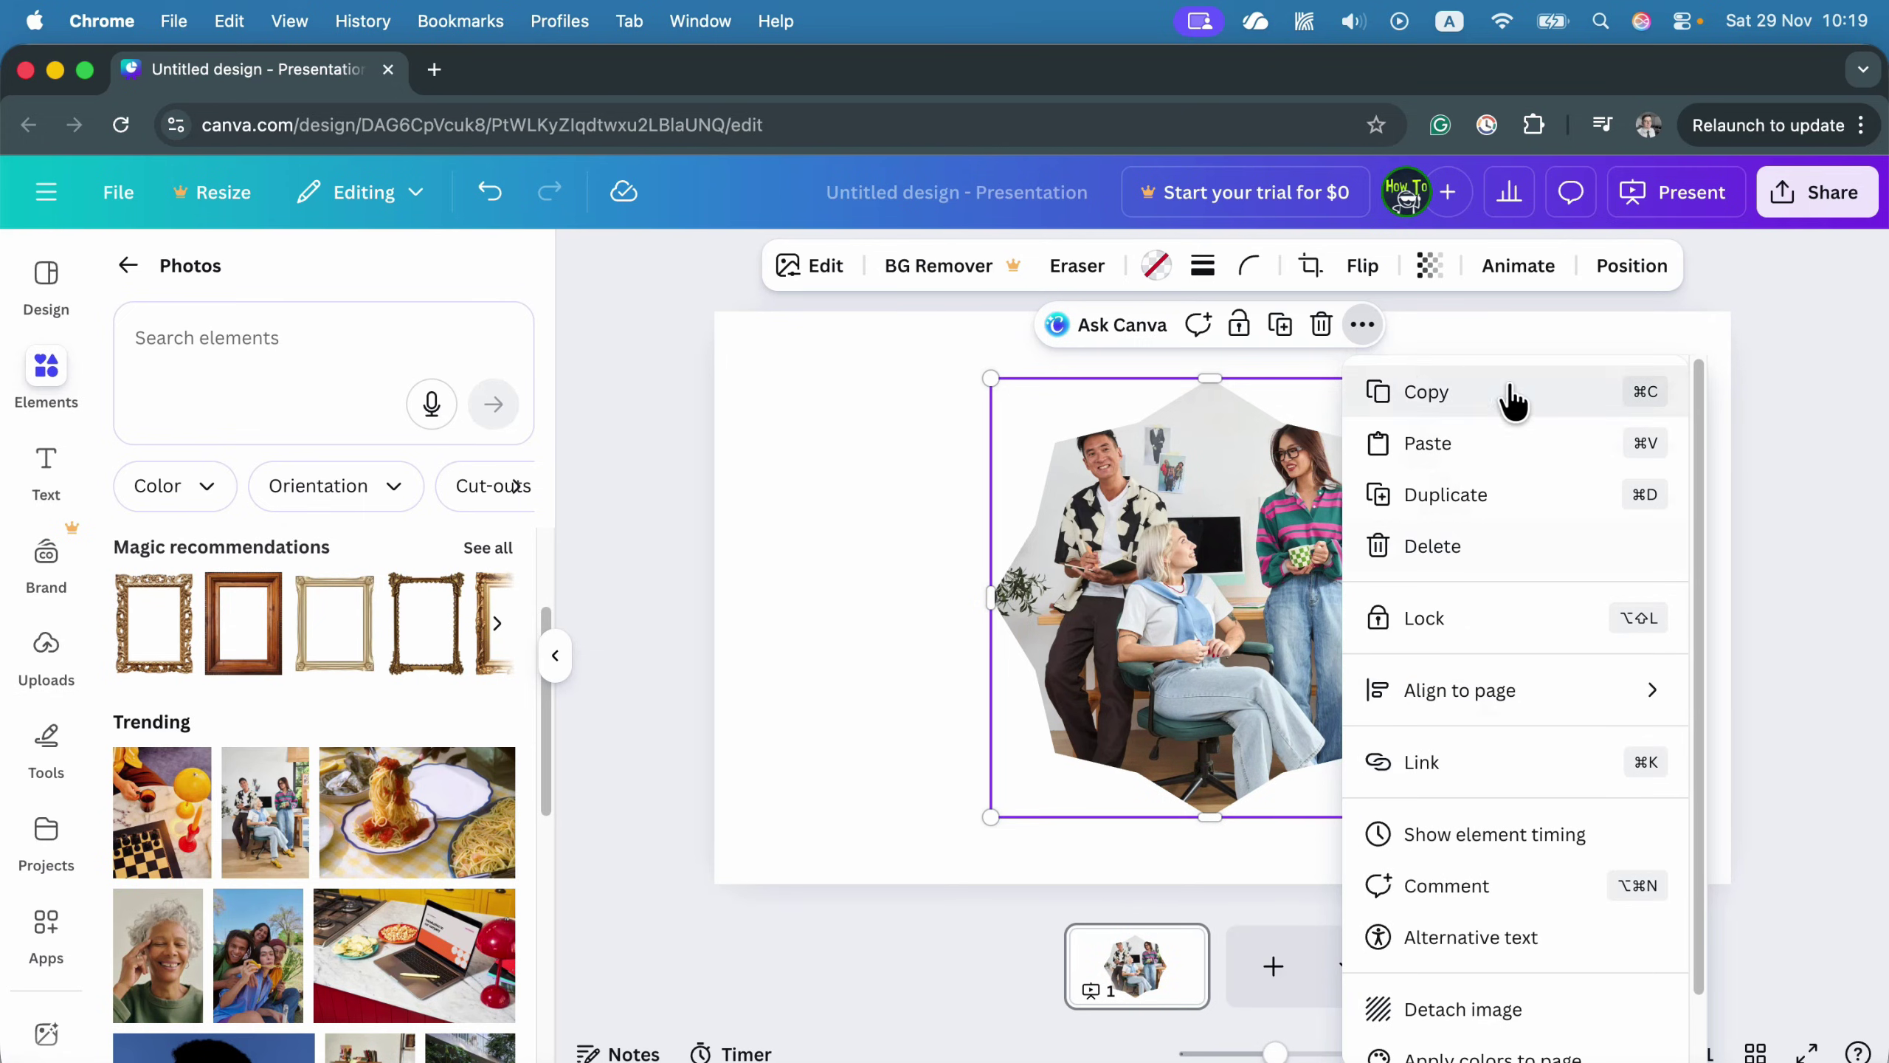
scroll(1510, 754, "down", 2)
left_click(1510, 942)
left_click_drag(1282, 671, 1595, 744)
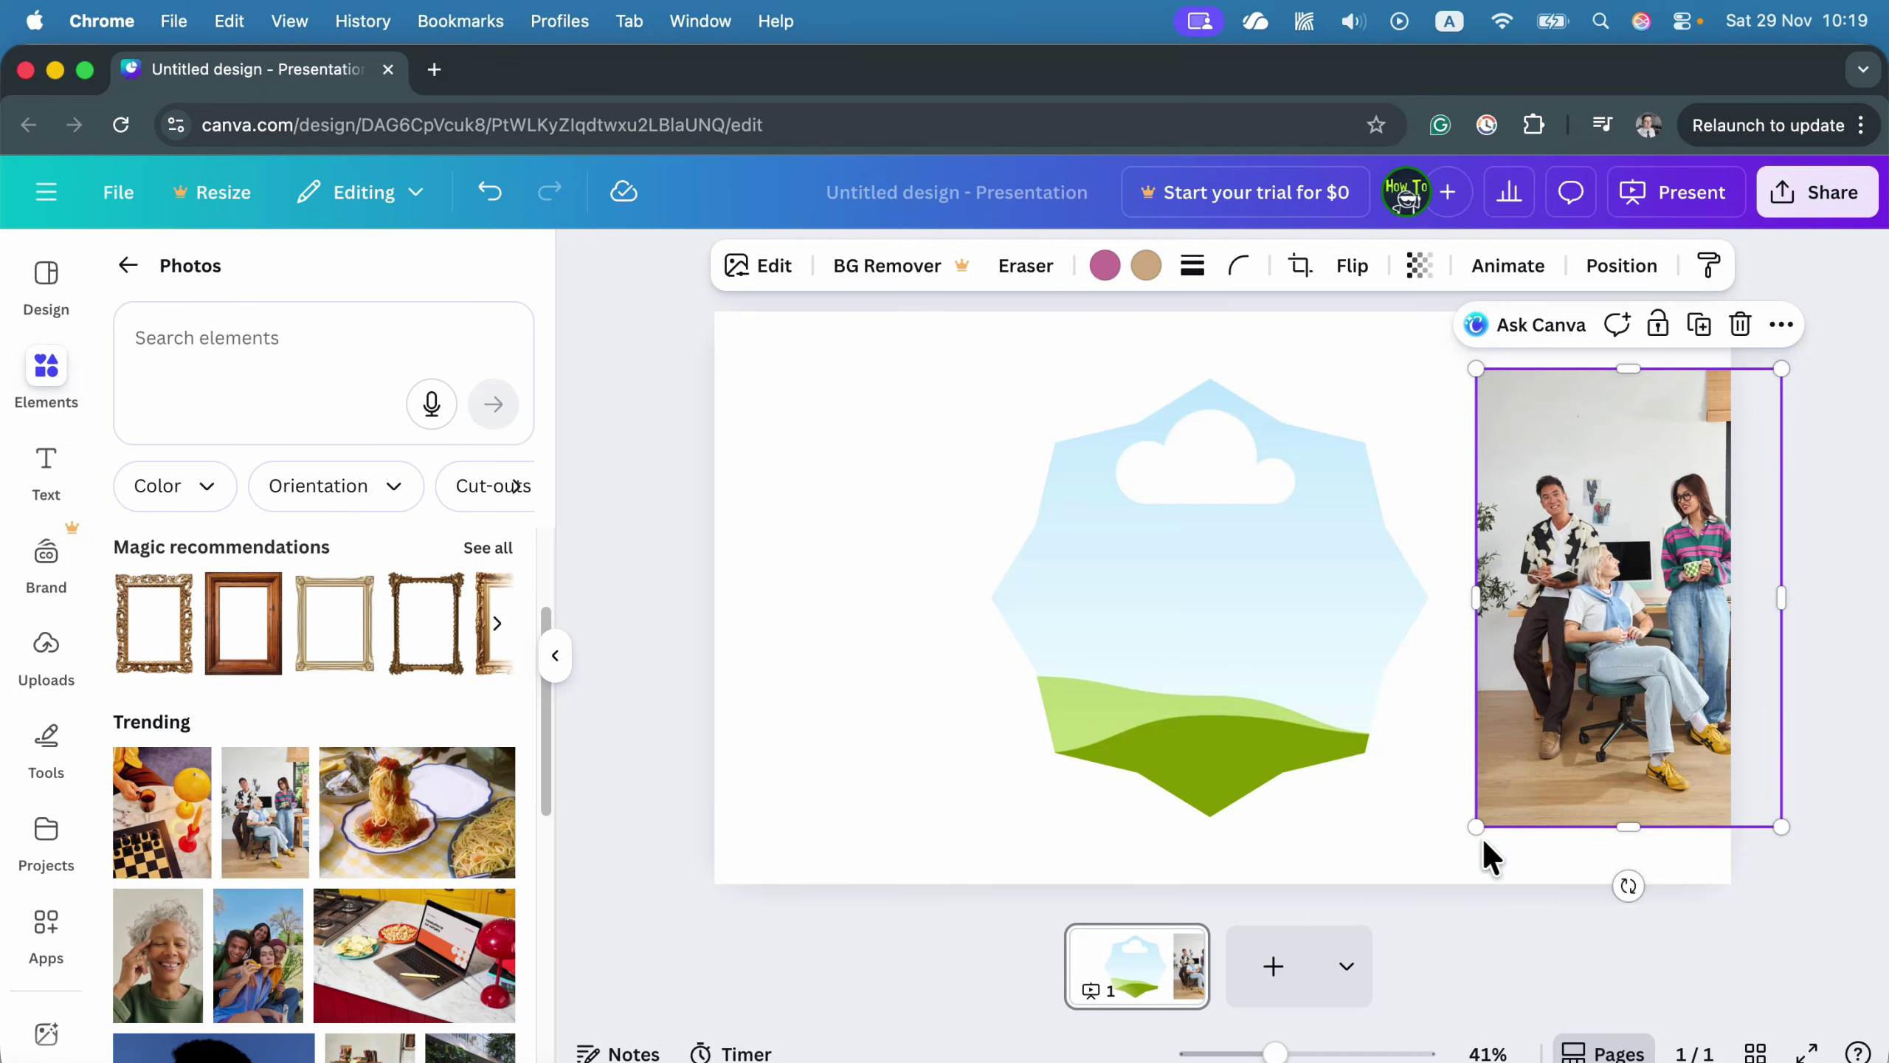
Select the empty frame and the detached photo separately, and move the photo back over the frame.
left_click(1248, 655)
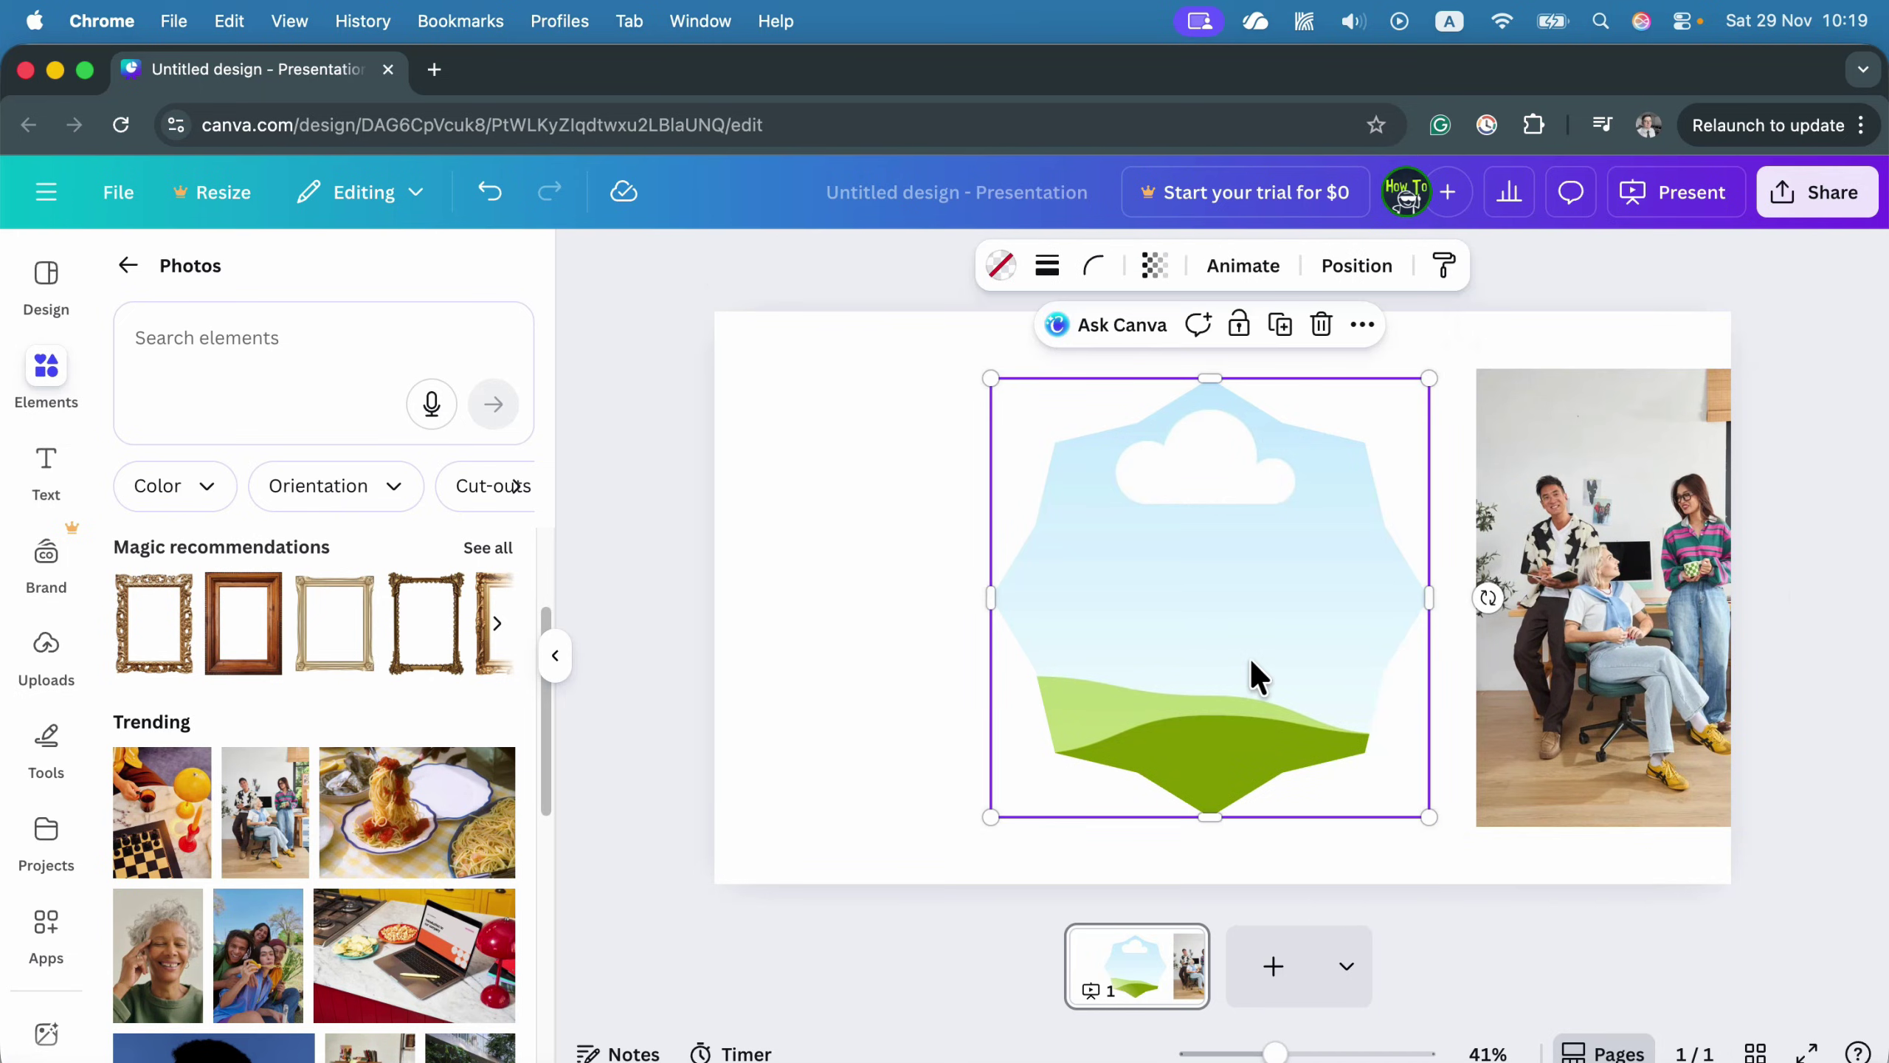
left_click(1623, 681)
left_click_drag(1623, 640, 1354, 741)
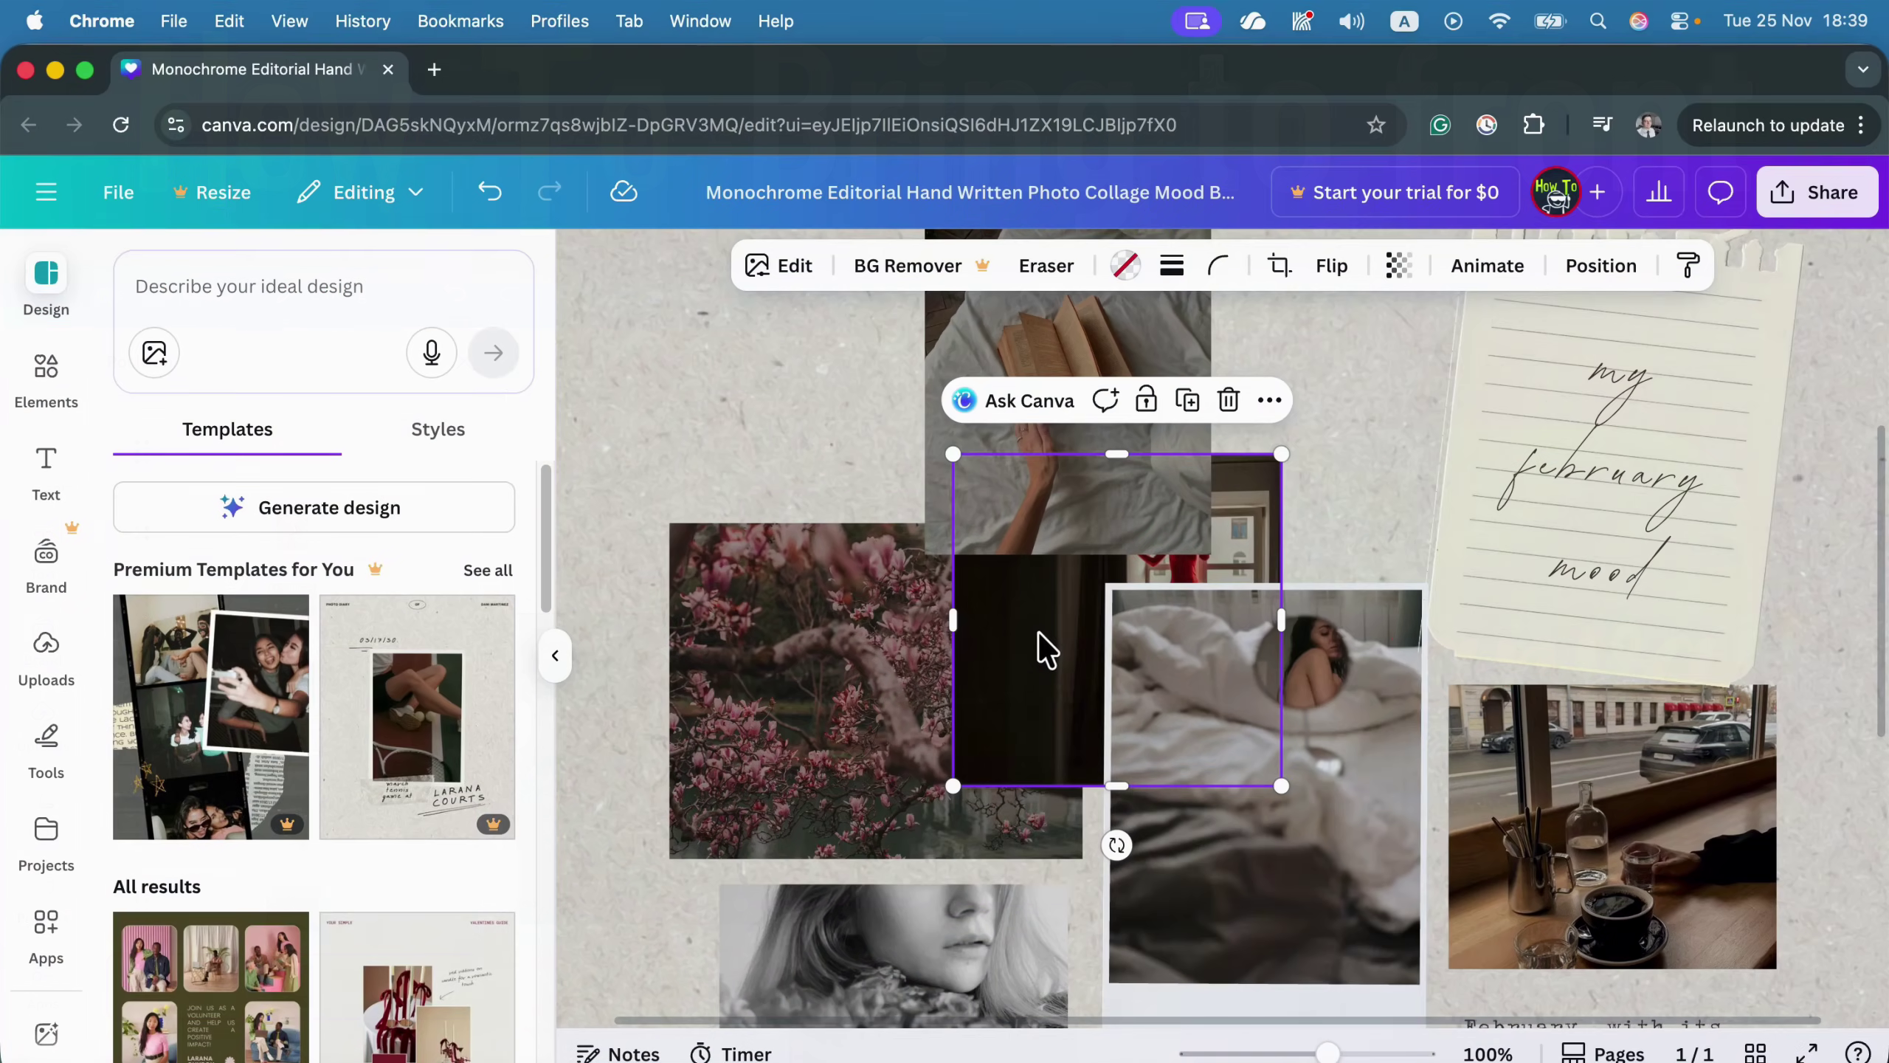
Bring the photo of the woman in the red dress to the front of the mood board collage and nudge its position.
mouse_move(1039, 633)
left_mouse_down()
mouse_move(1025, 657)
mouse_move(1008, 569)
mouse_move(1021, 667)
mouse_move(1039, 608)
mouse_move(1010, 625)
left_mouse_up()
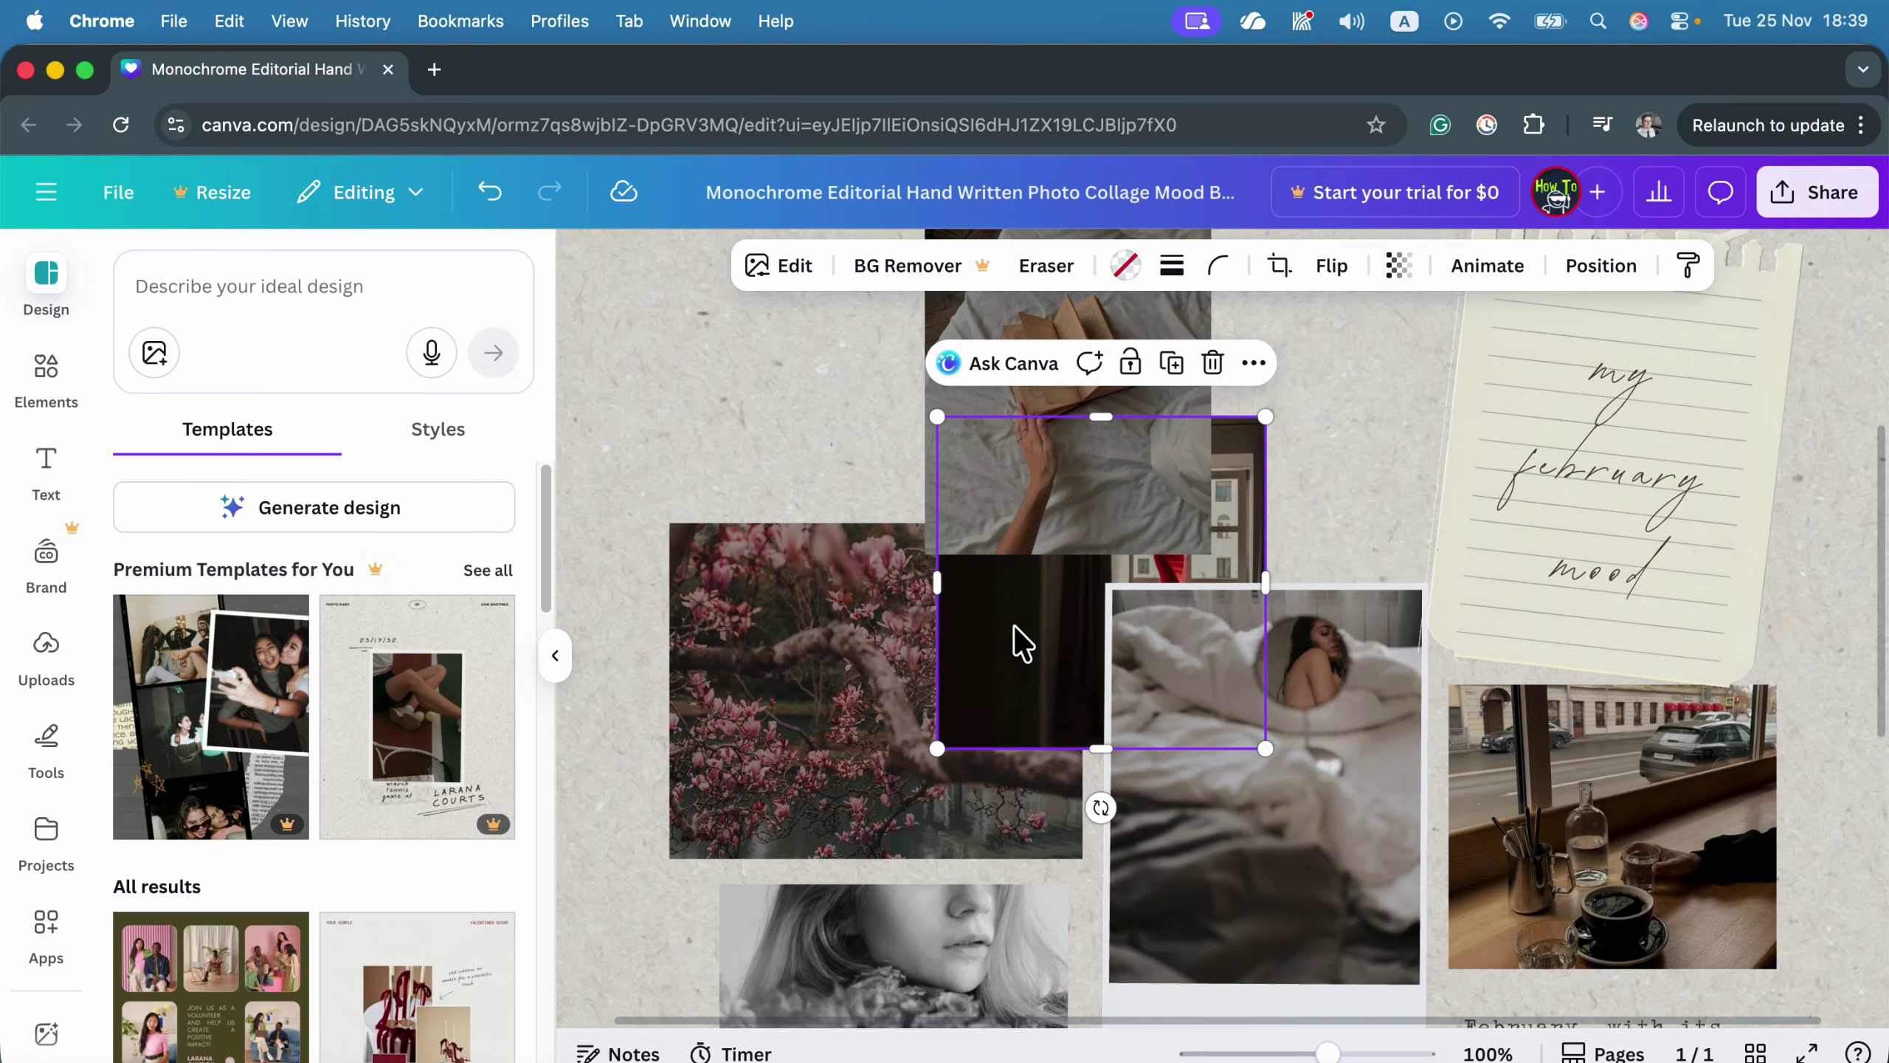
right_click(1018, 600)
mouse_move(1021, 603)
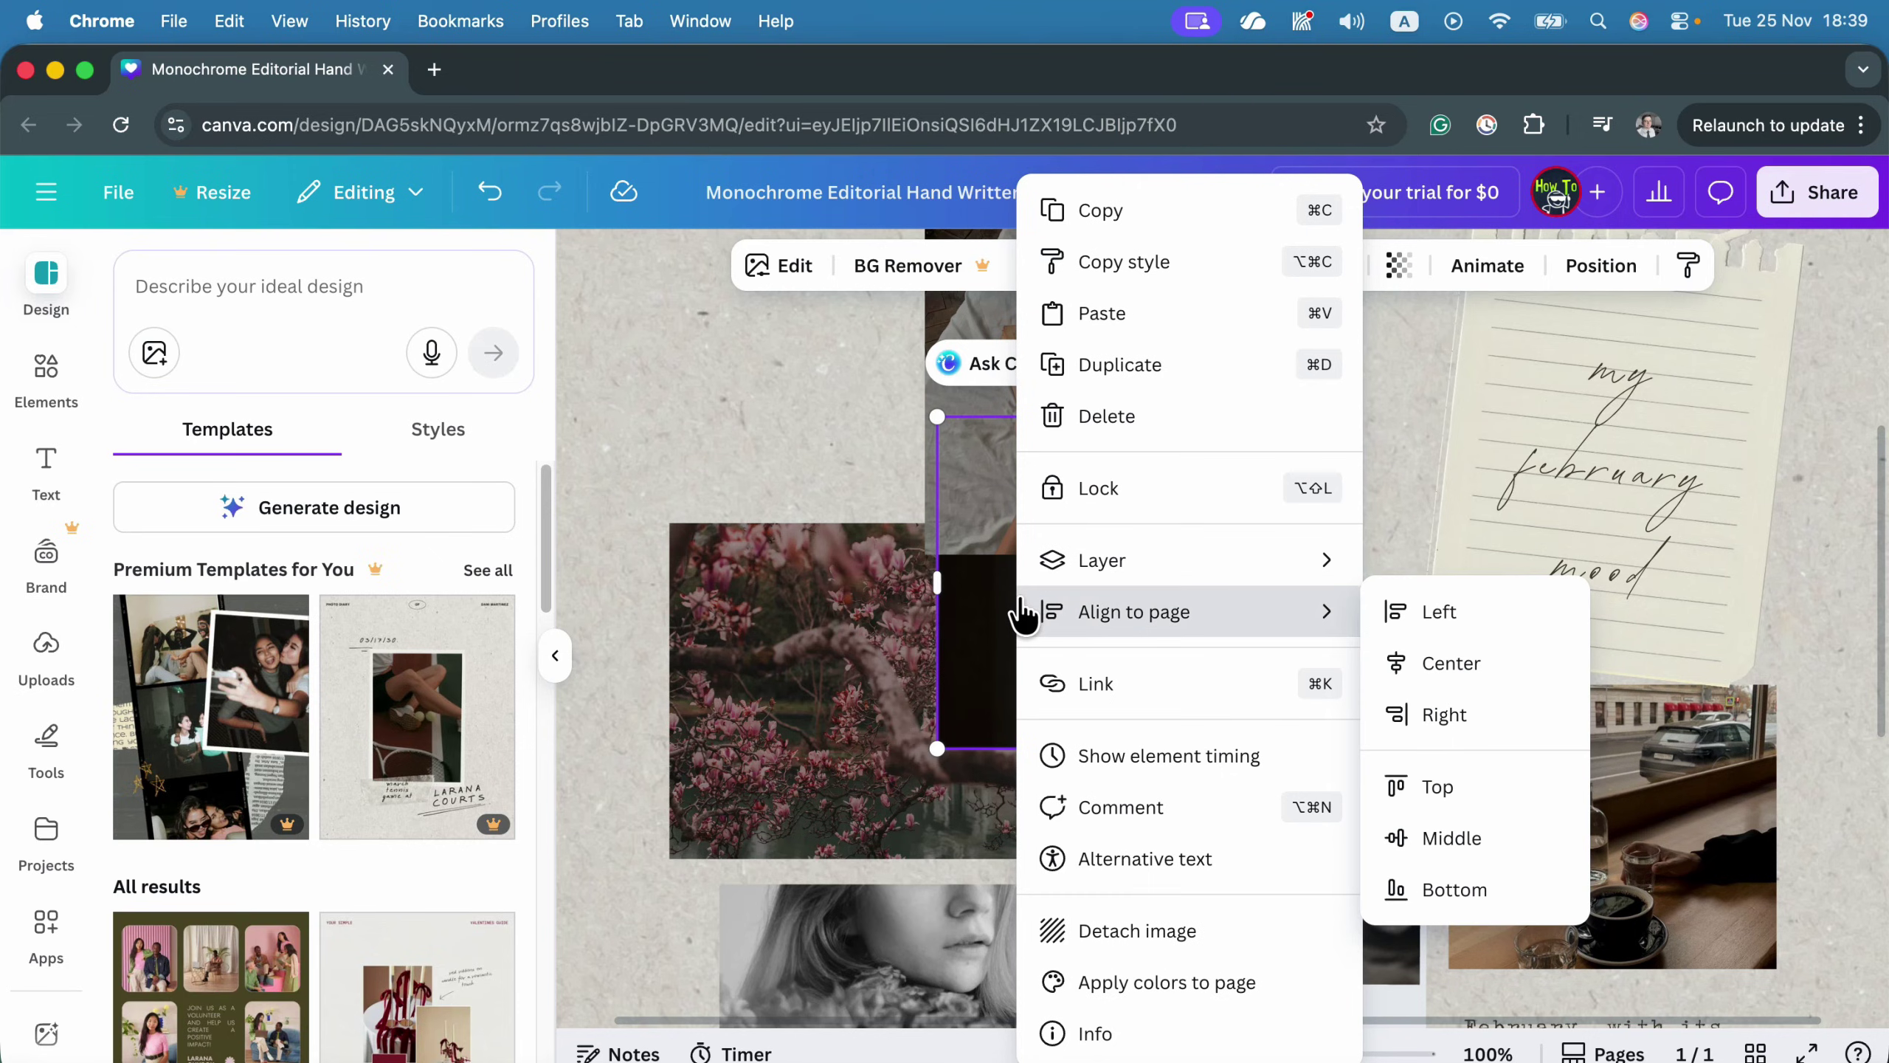
mouse_move(1084, 569)
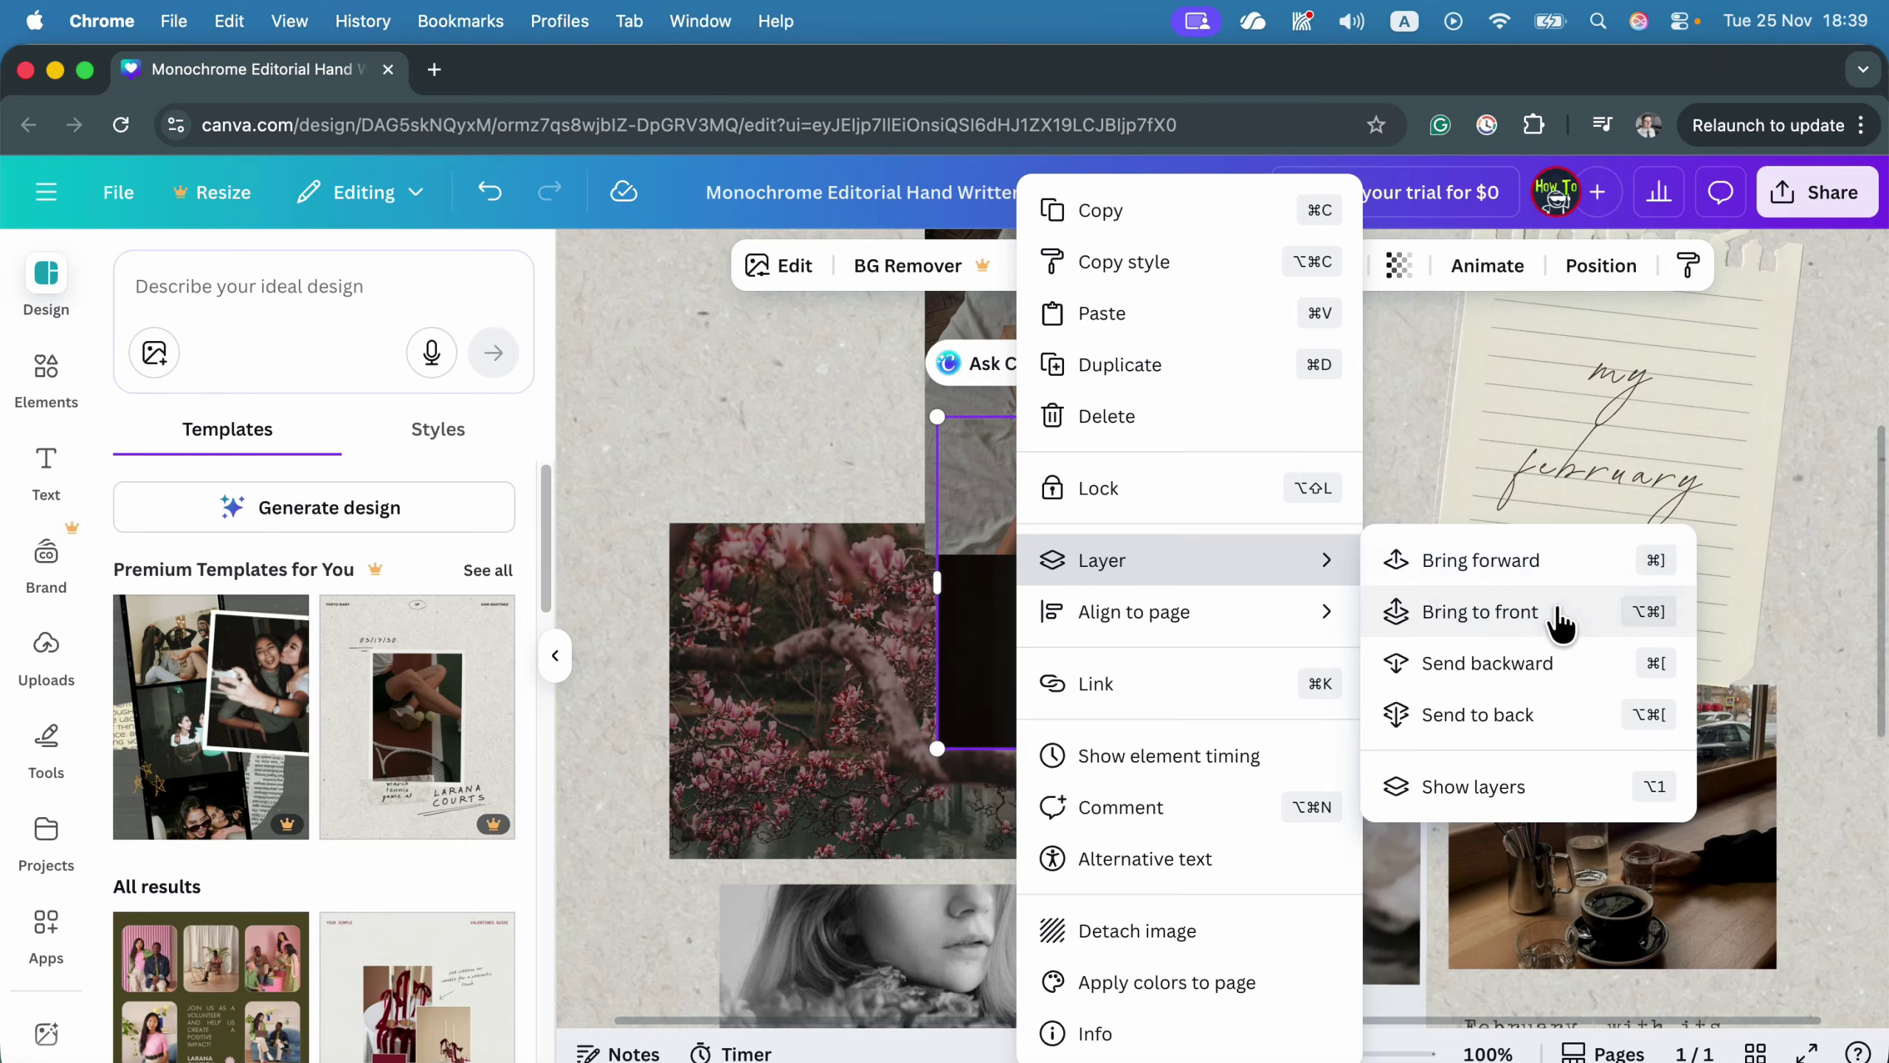
left_click(1560, 621)
mouse_move(1062, 535)
left_mouse_down()
mouse_move(1167, 645)
mouse_move(1126, 520)
mouse_move(1129, 540)
mouse_move(1088, 527)
mouse_move(1100, 503)
mouse_move(1114, 544)
mouse_move(1099, 538)
left_mouse_up()
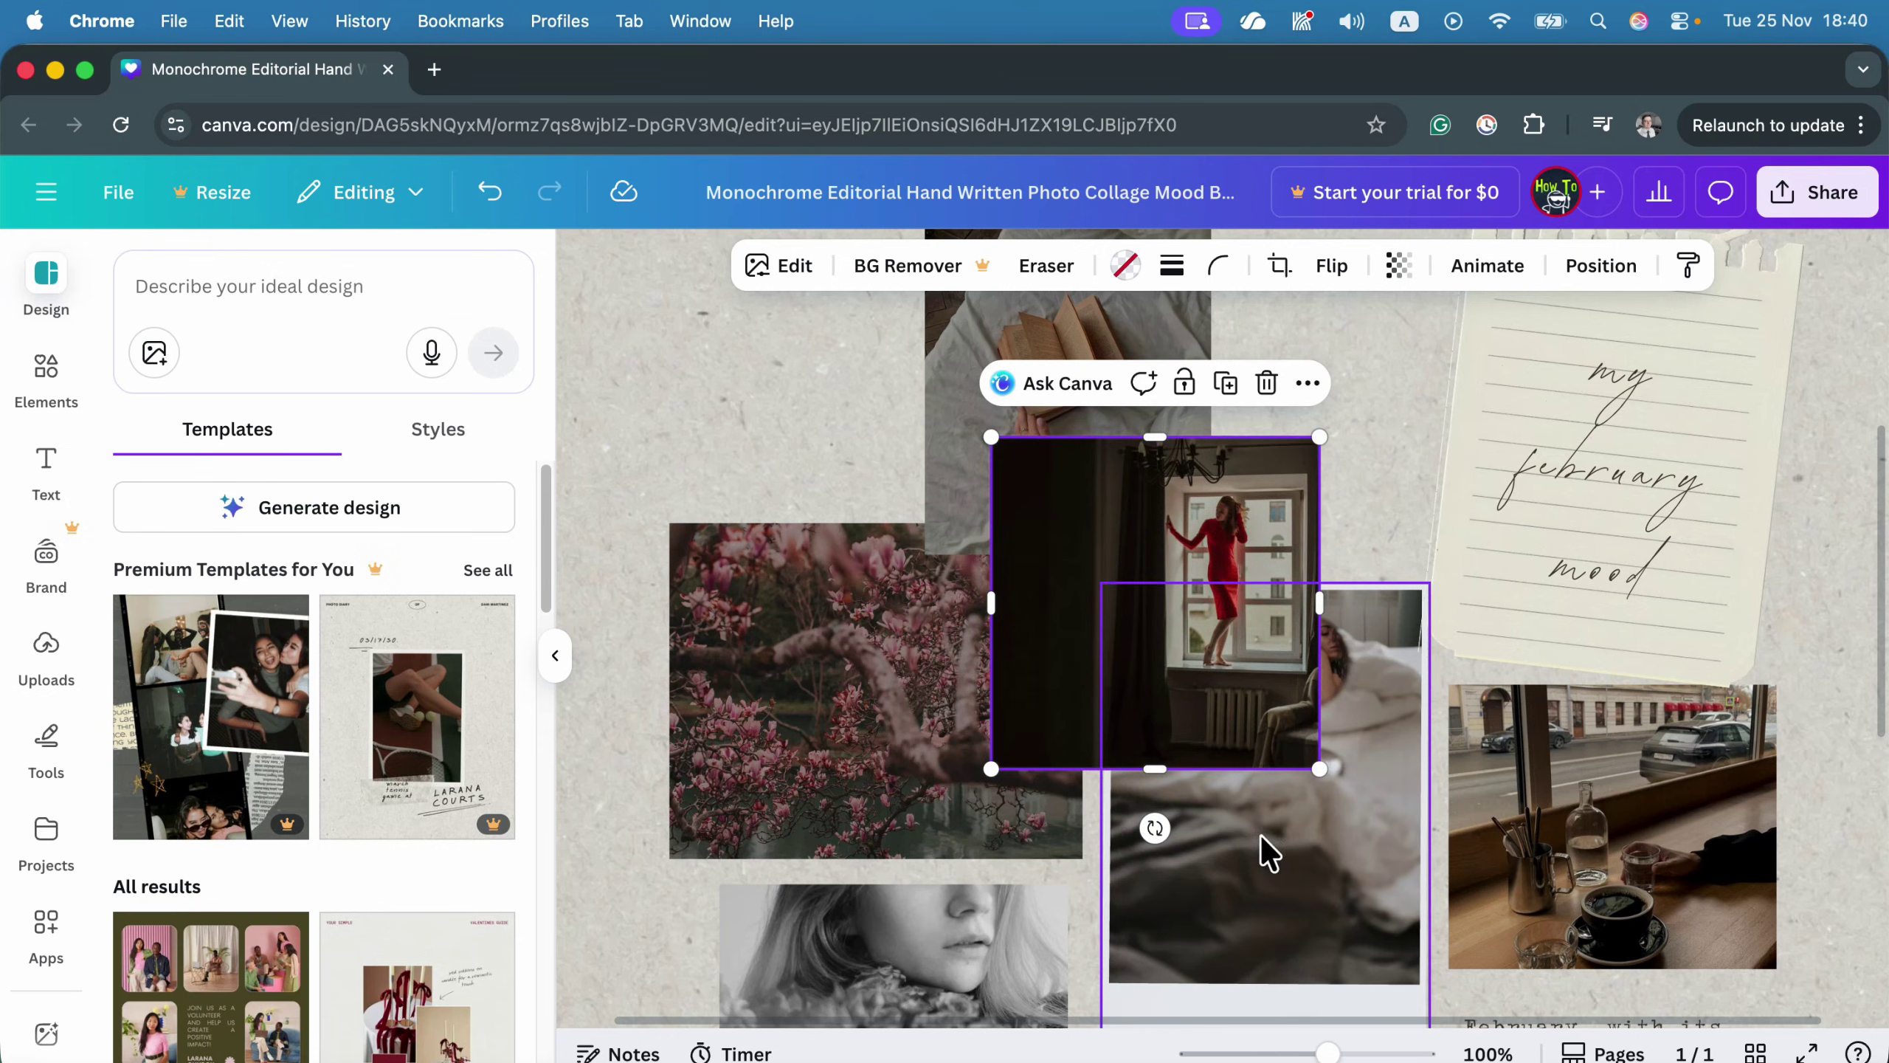
Move the bedroom polaroid to the top of the layer order and place it over the red-dress photo.
left_click(1332, 856)
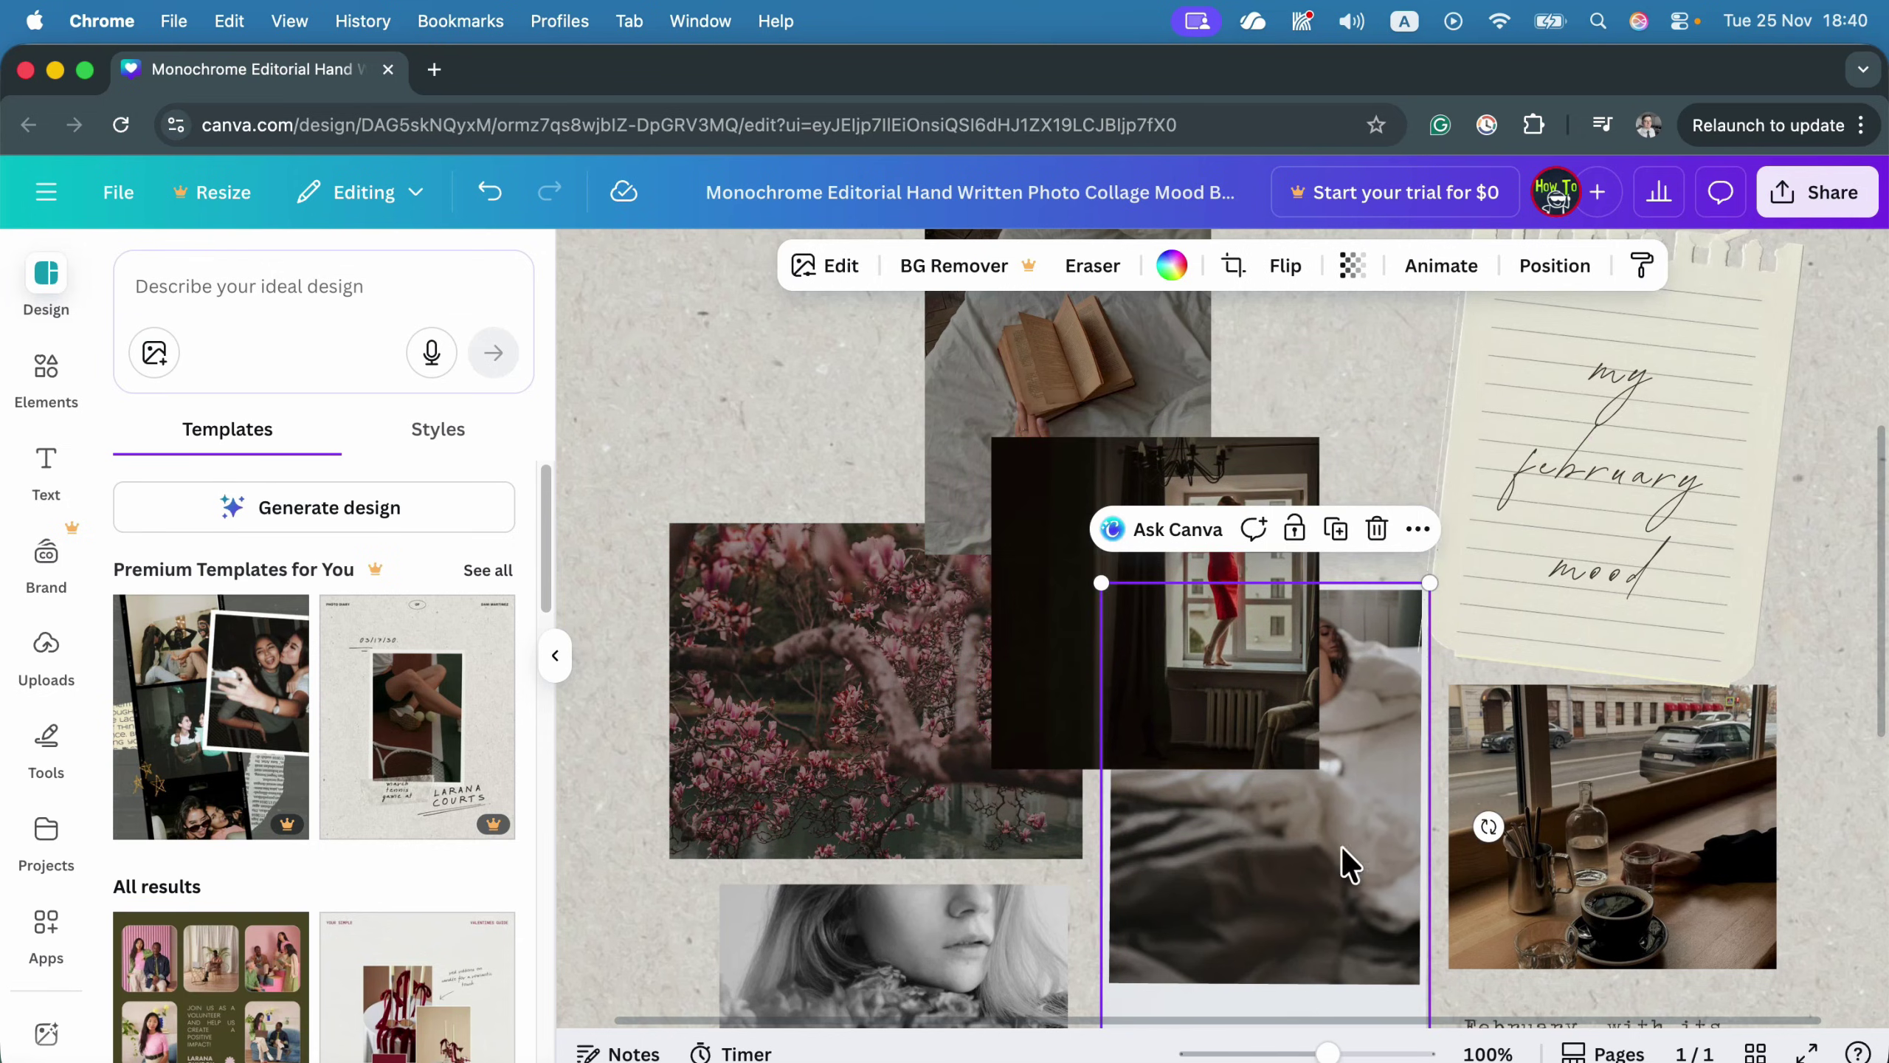
left_click(1584, 267)
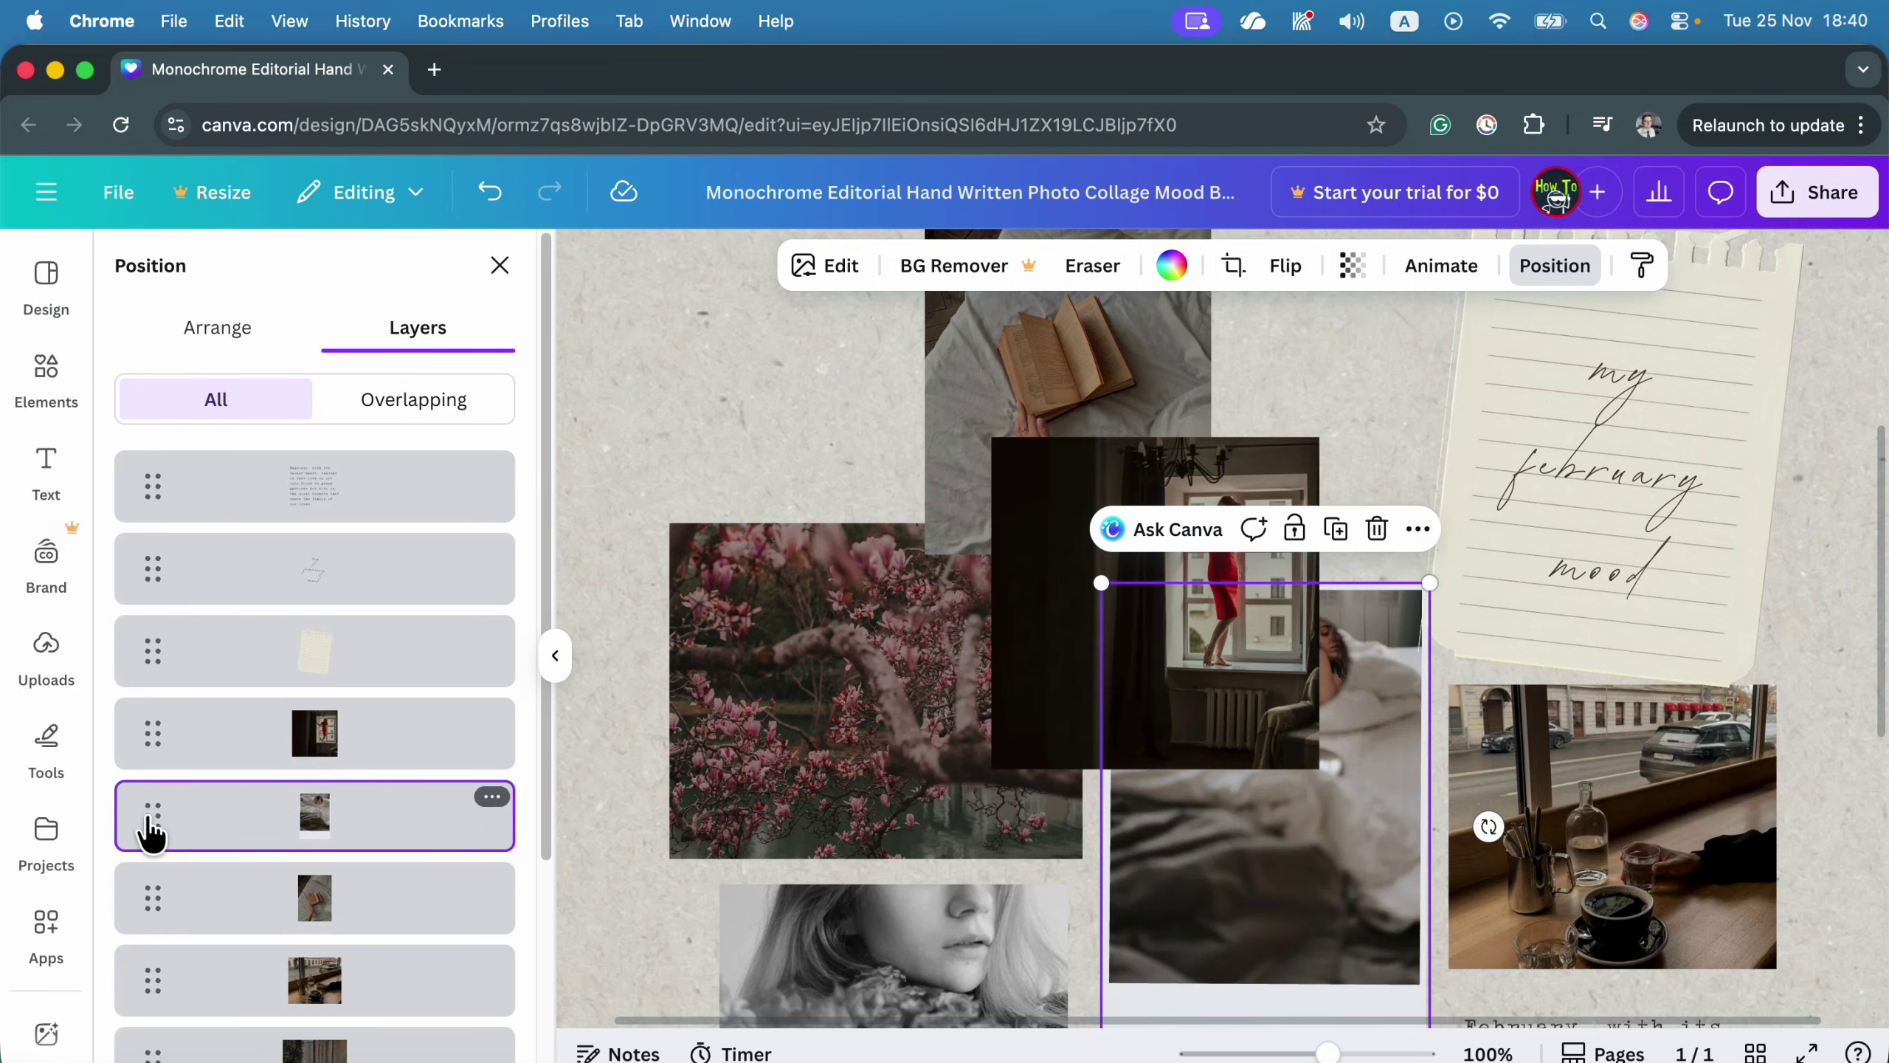
left_click_drag(156, 822, 152, 457)
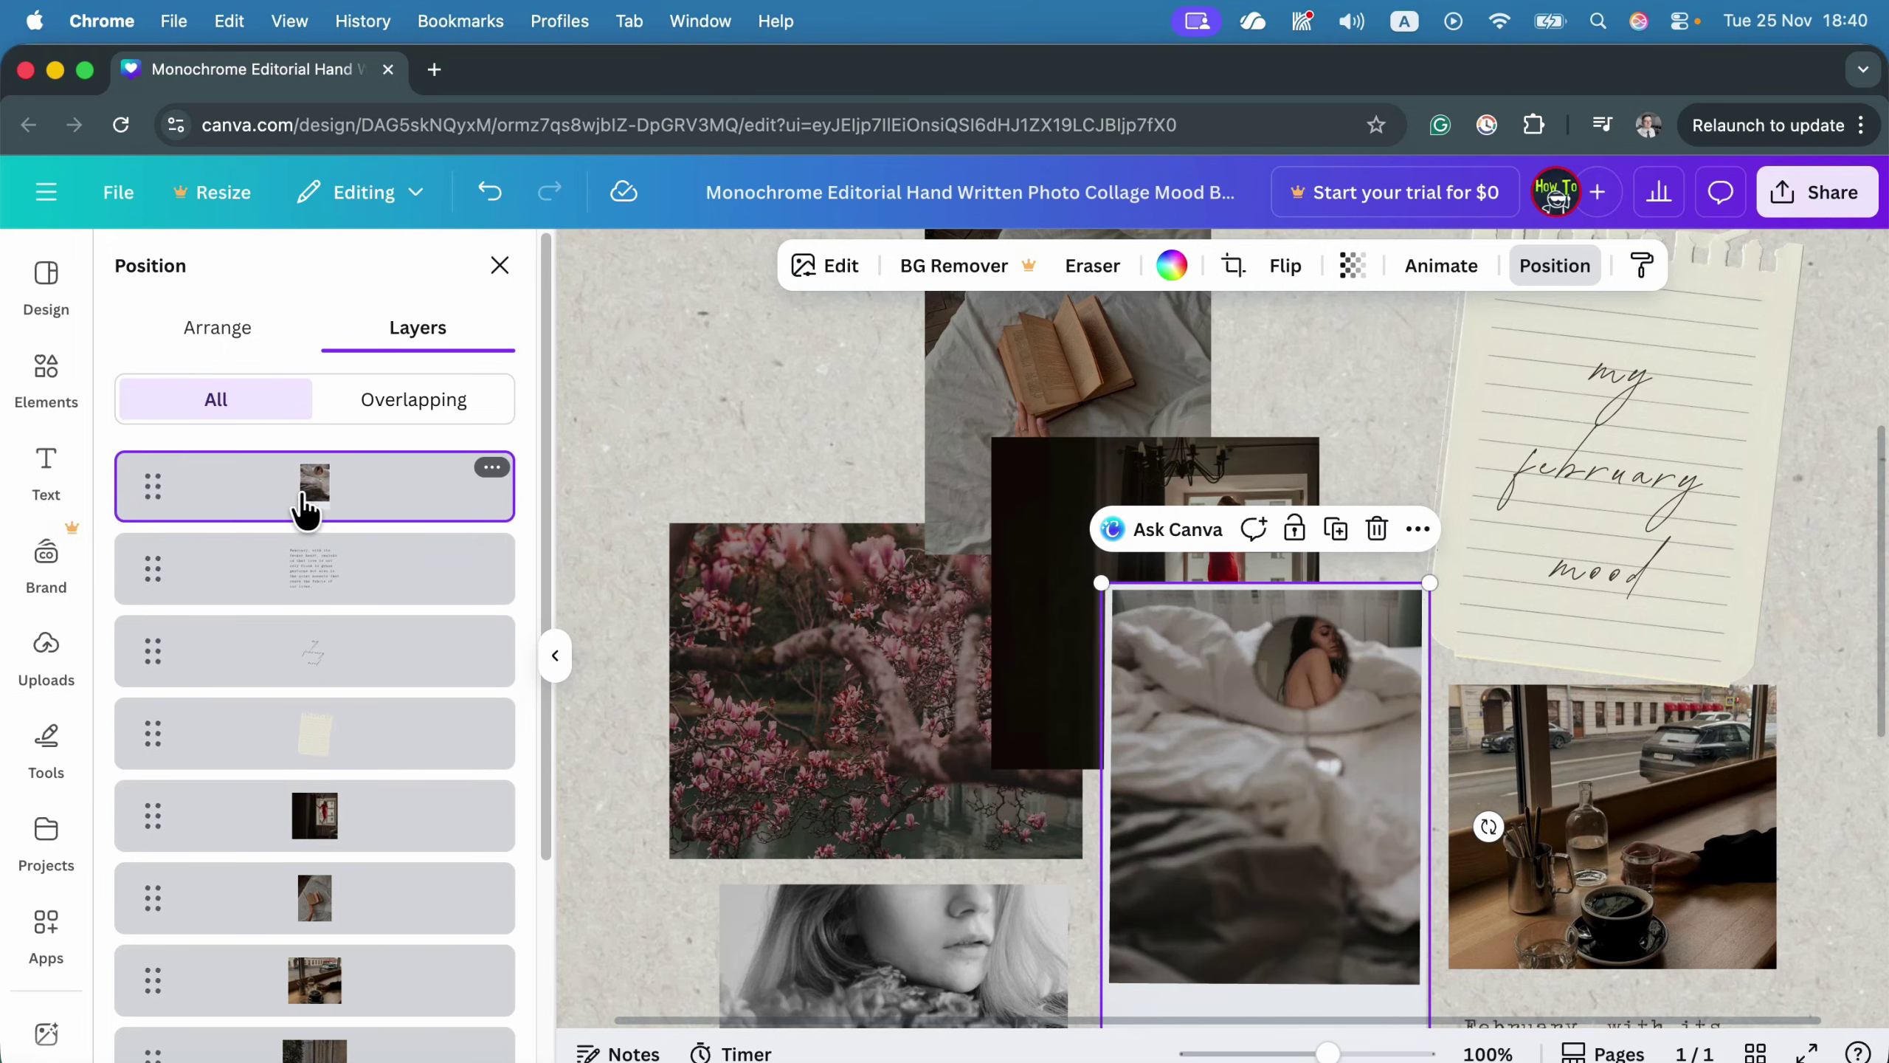
left_click_drag(1290, 907, 1193, 716)
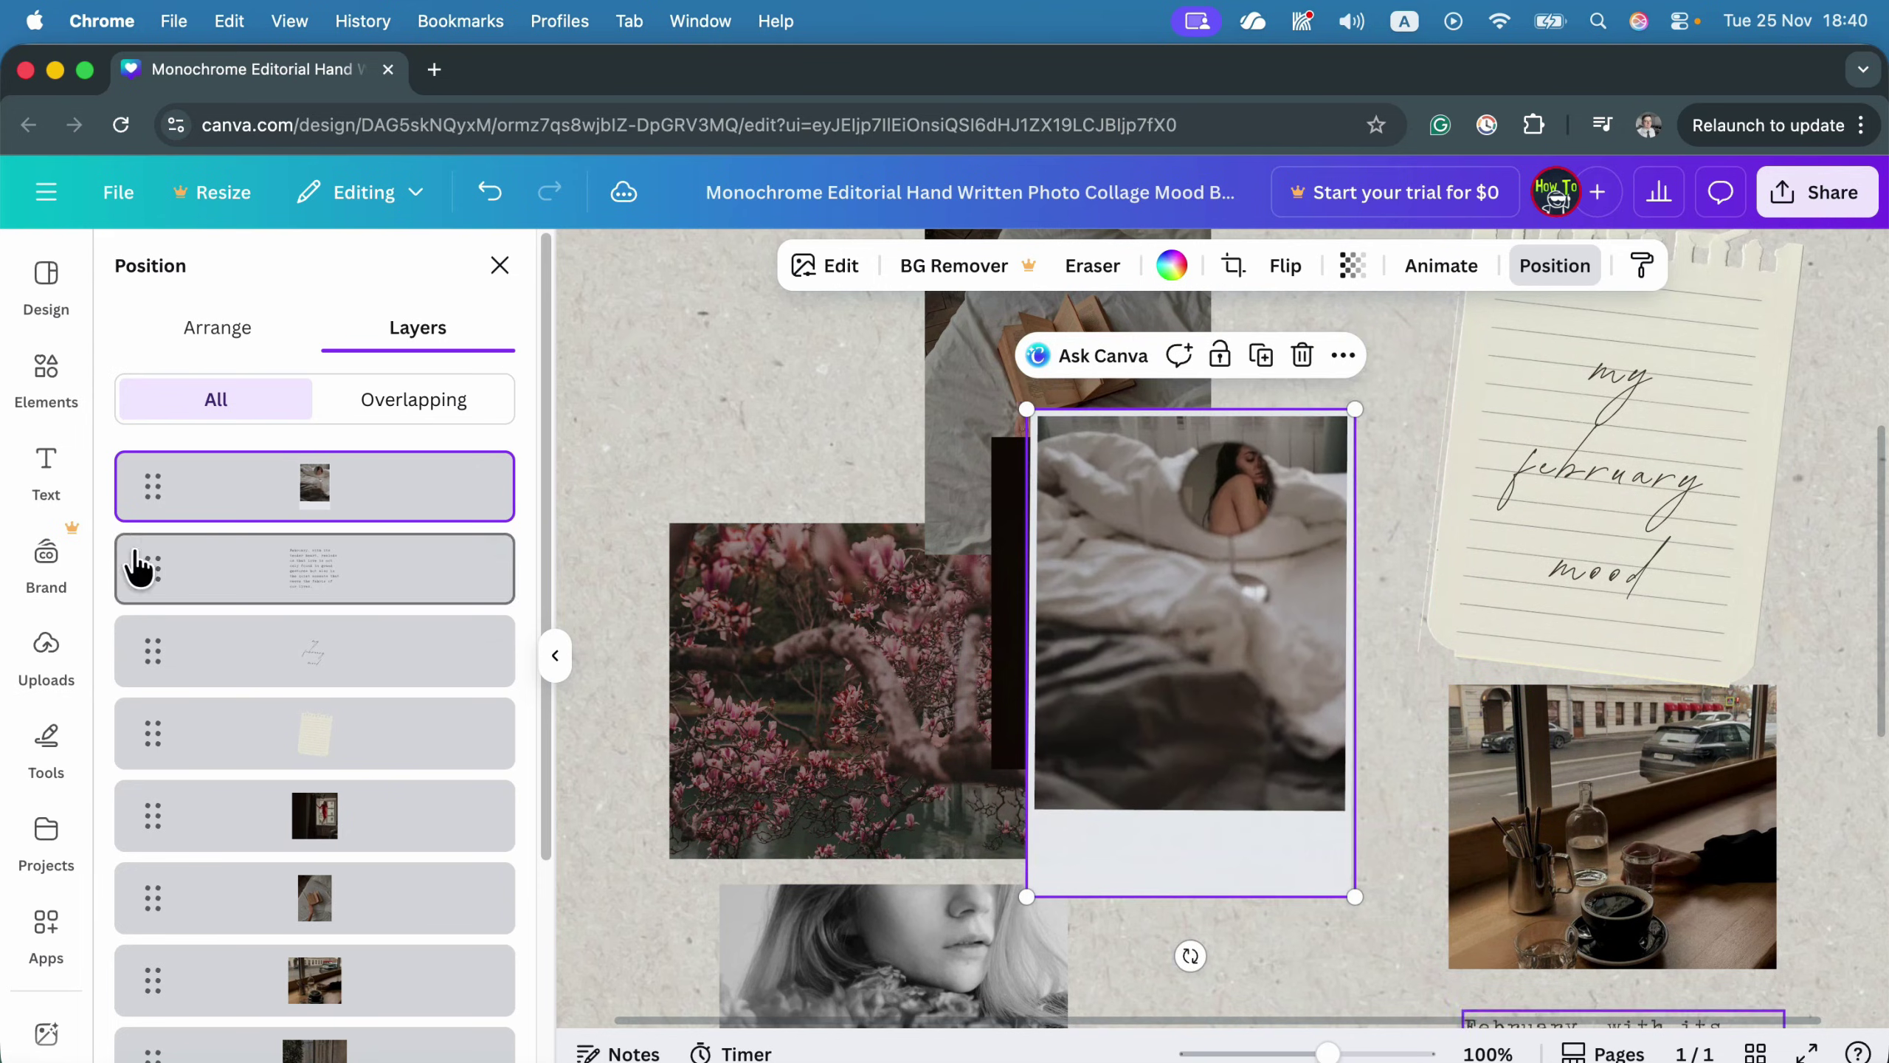
Move the bedroom polaroid lower in the layer order, behind the red-dress photo, and shift it slightly on the collage.
left_click_drag(155, 488, 151, 848)
left_click_drag(1260, 906, 1313, 815)
scroll(336, 798, "up", 5)
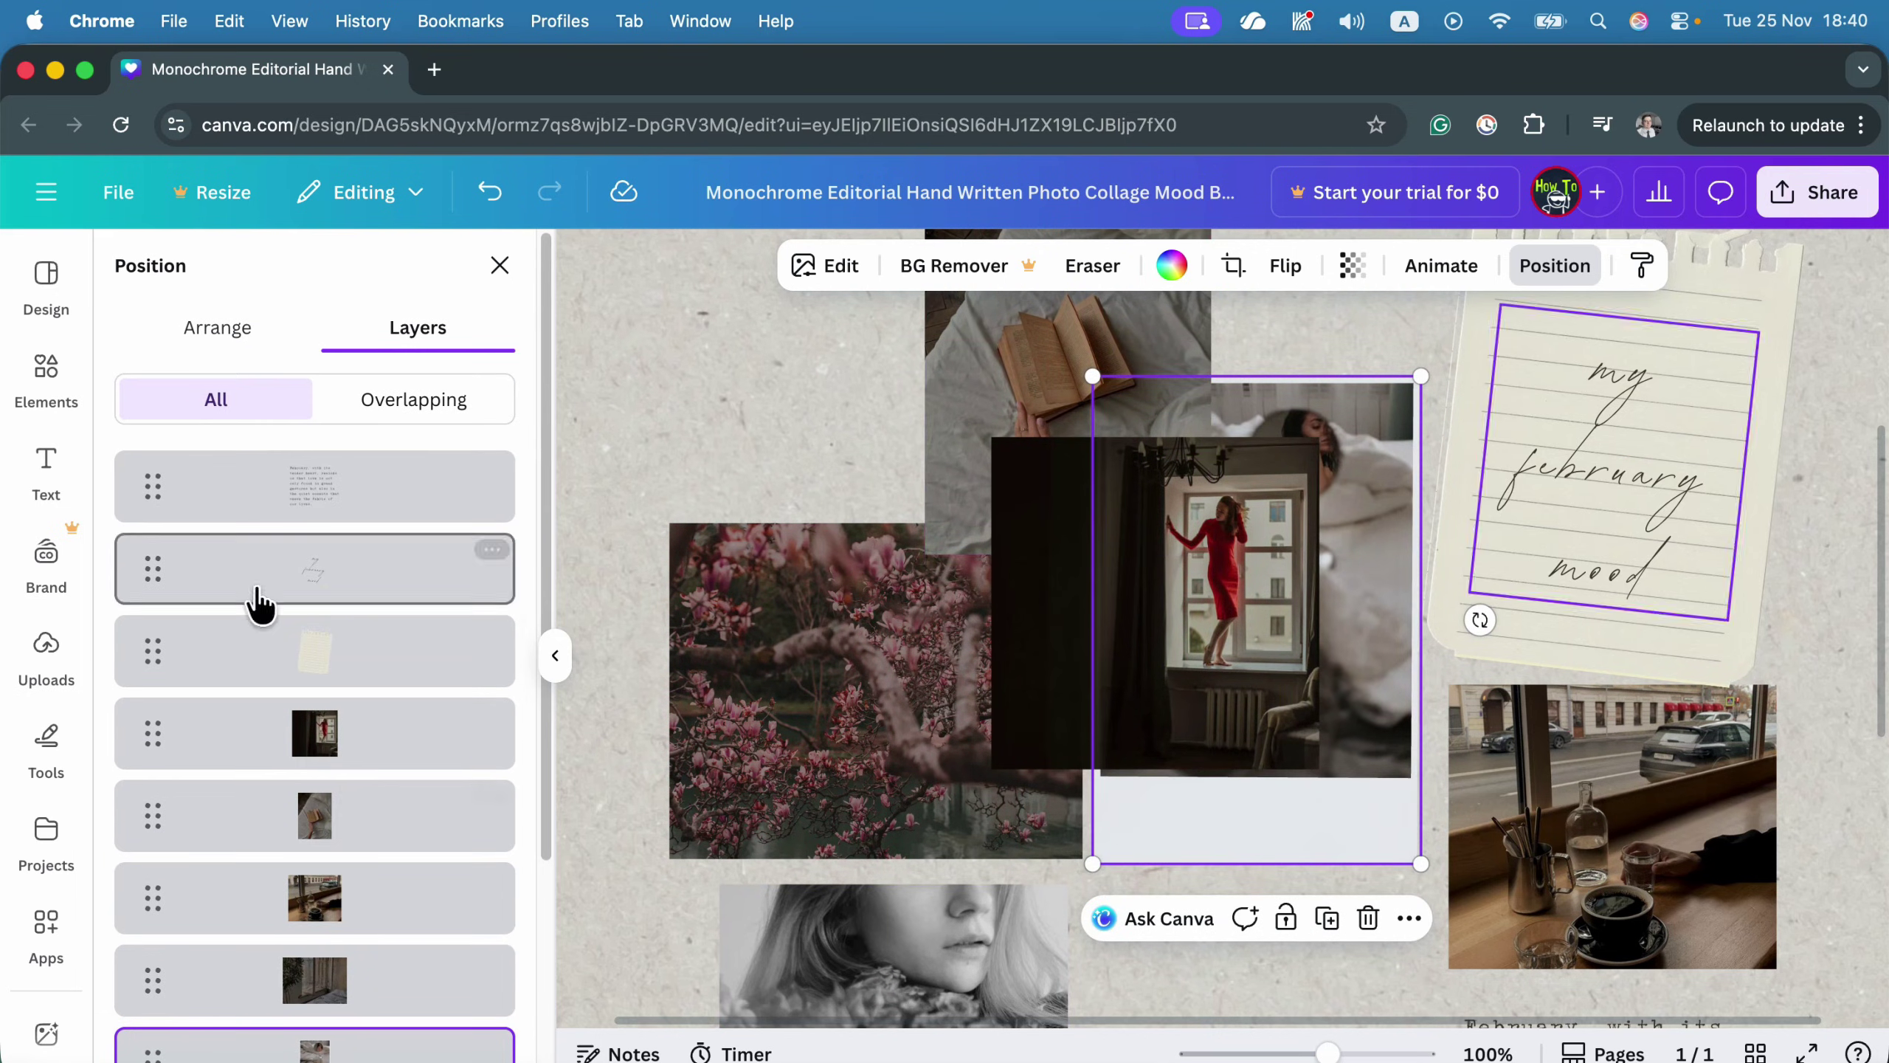
Send the red-dress photo to the back of the collage using its layer options.
left_click(1054, 568)
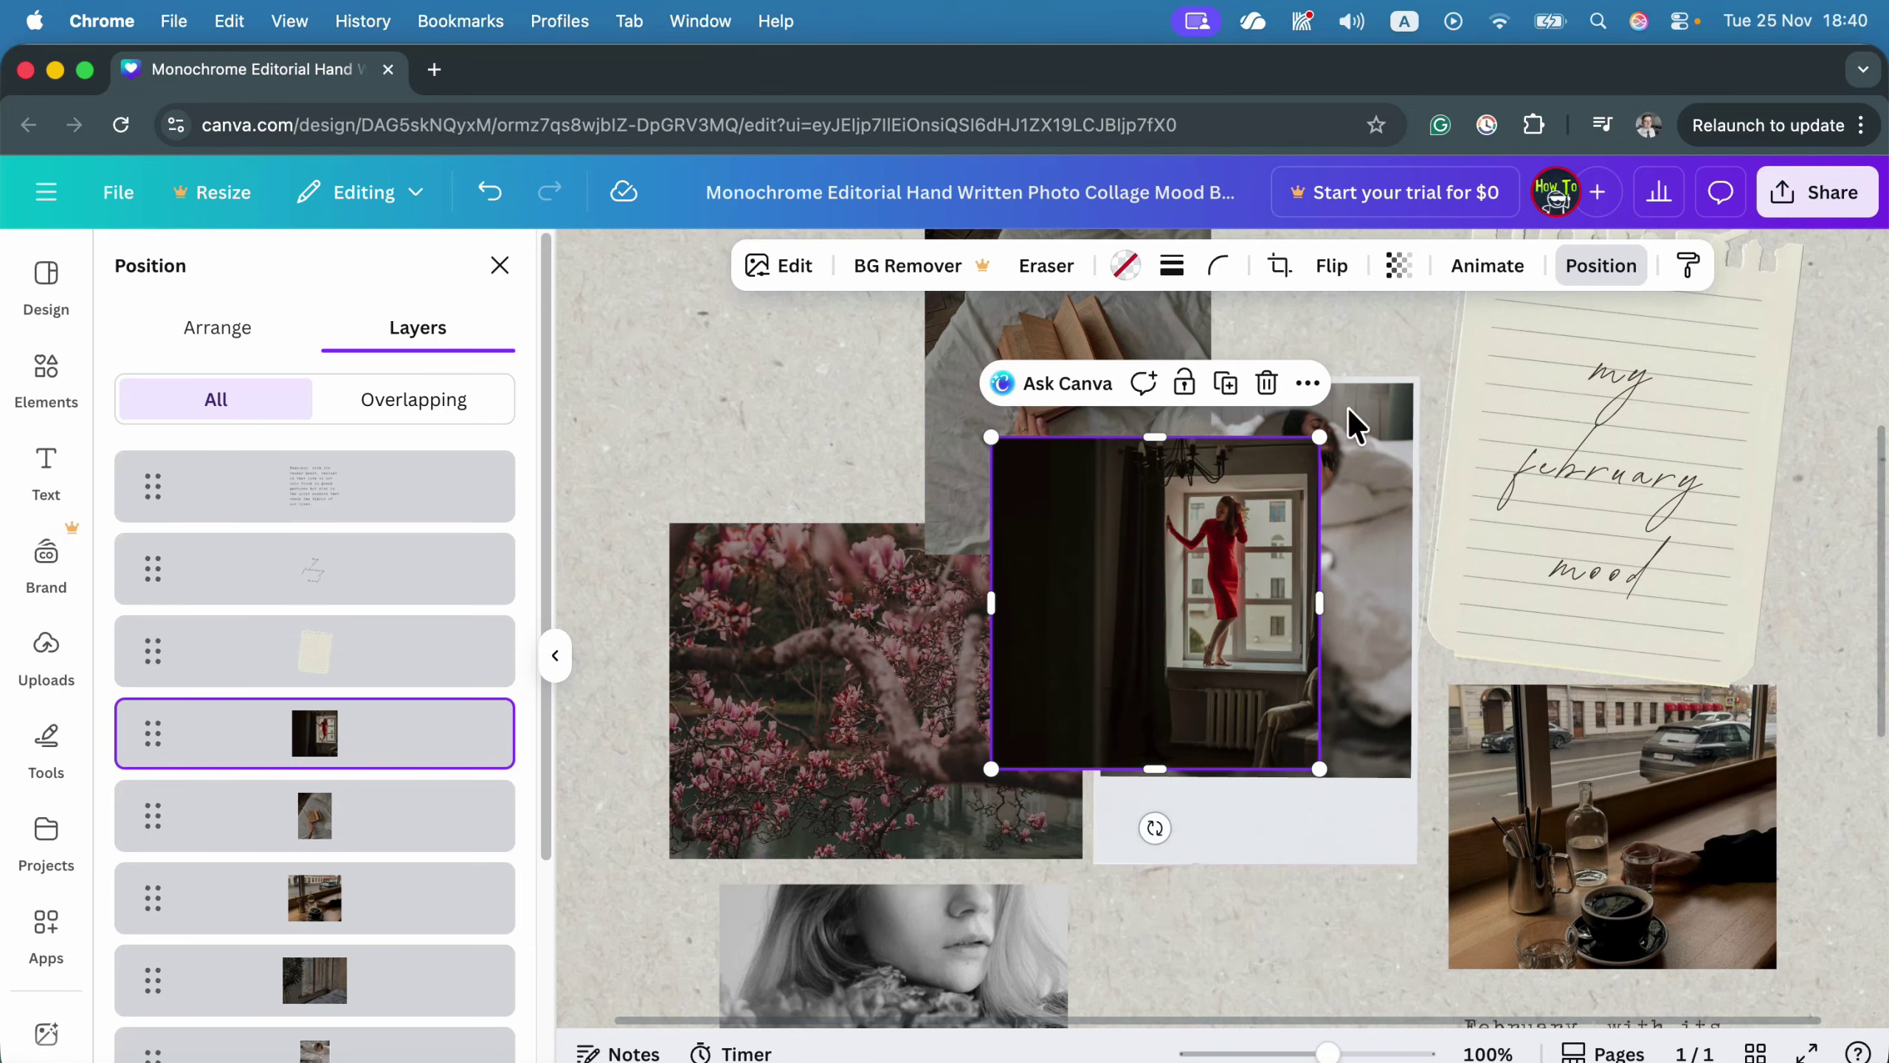
left_click(1606, 270)
left_click(1607, 269)
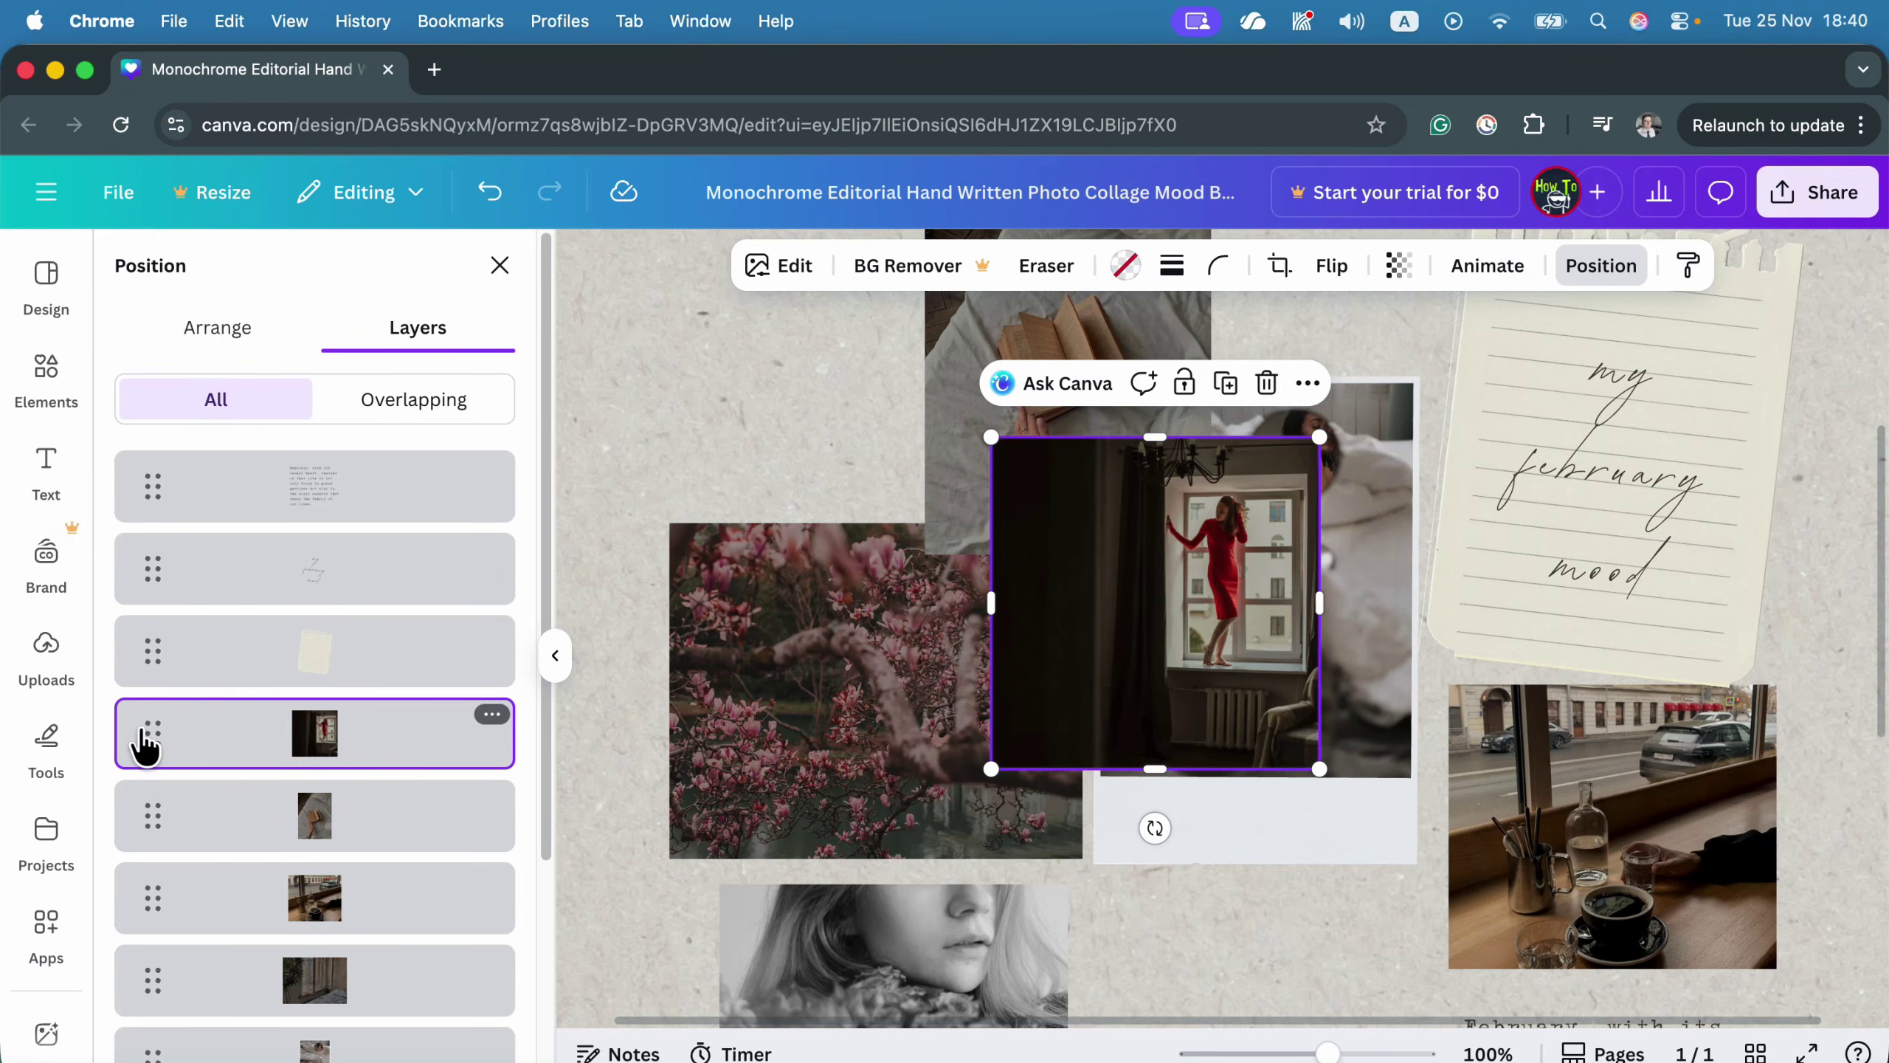
left_click(490, 715)
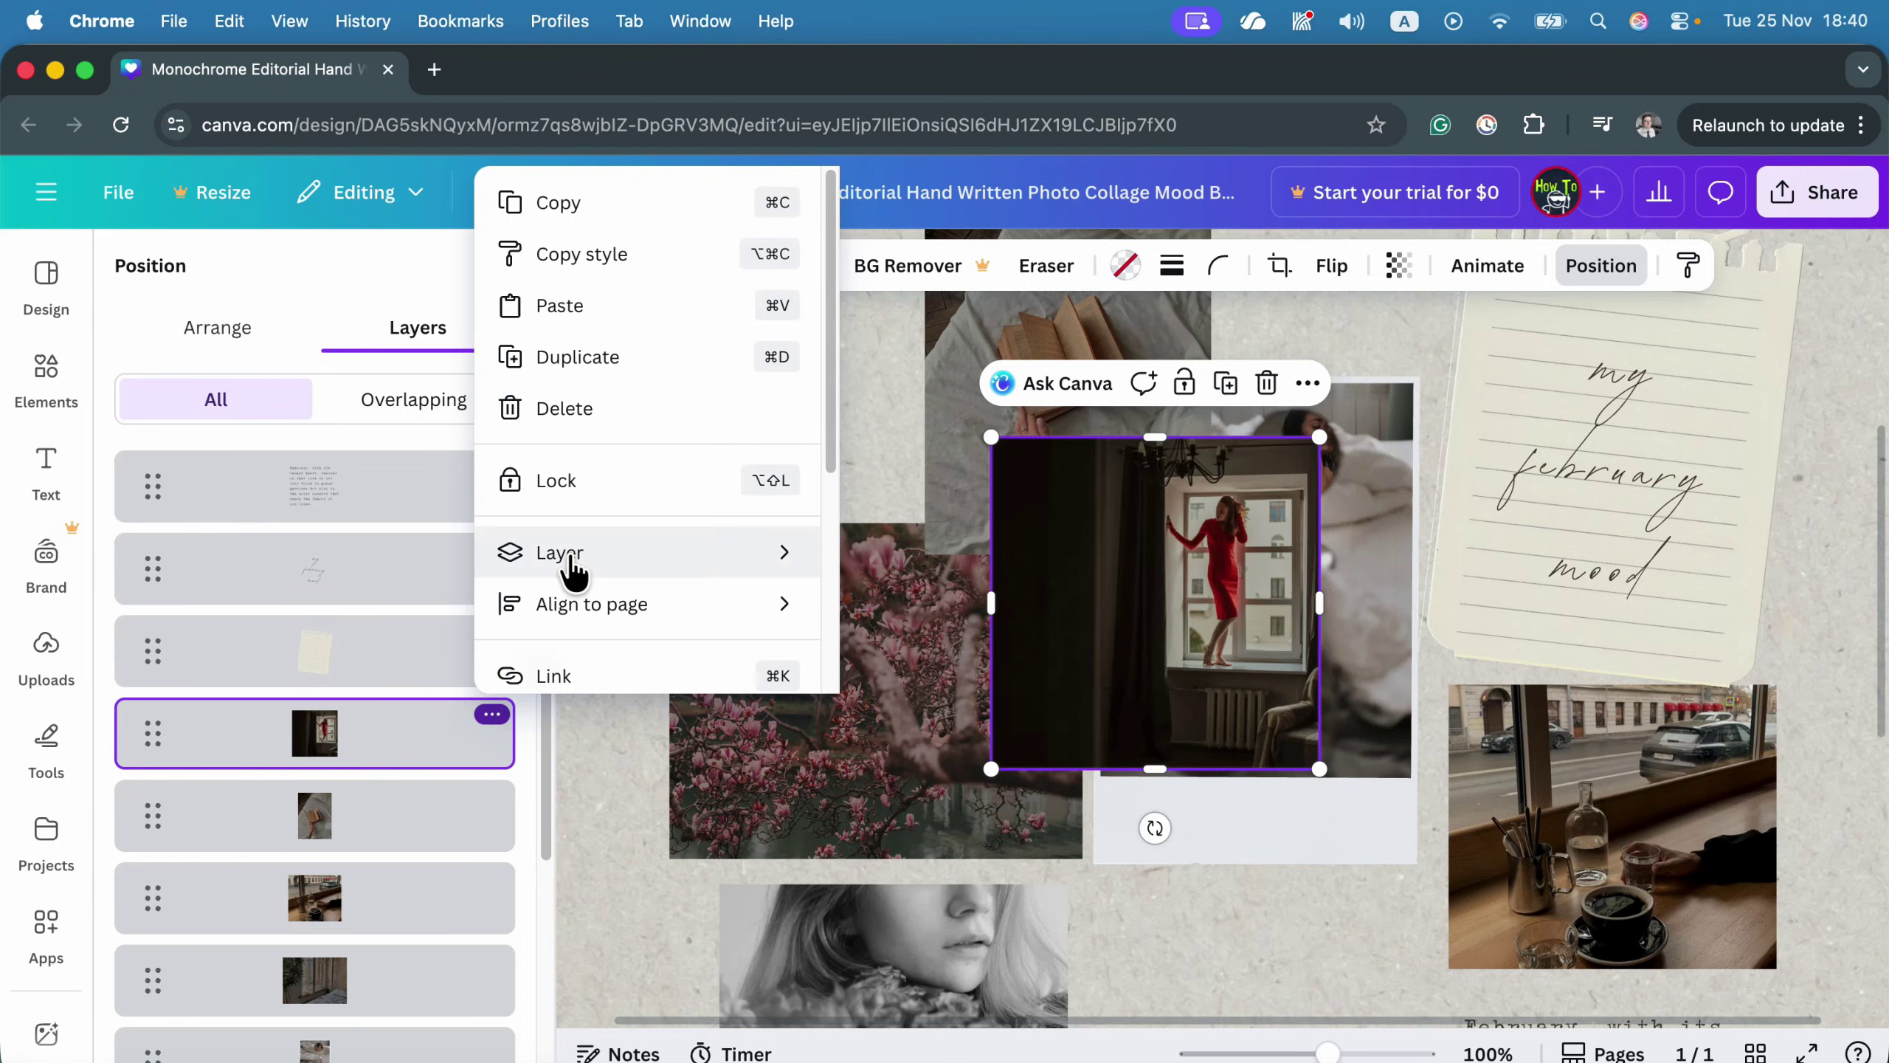
mouse_move(573, 566)
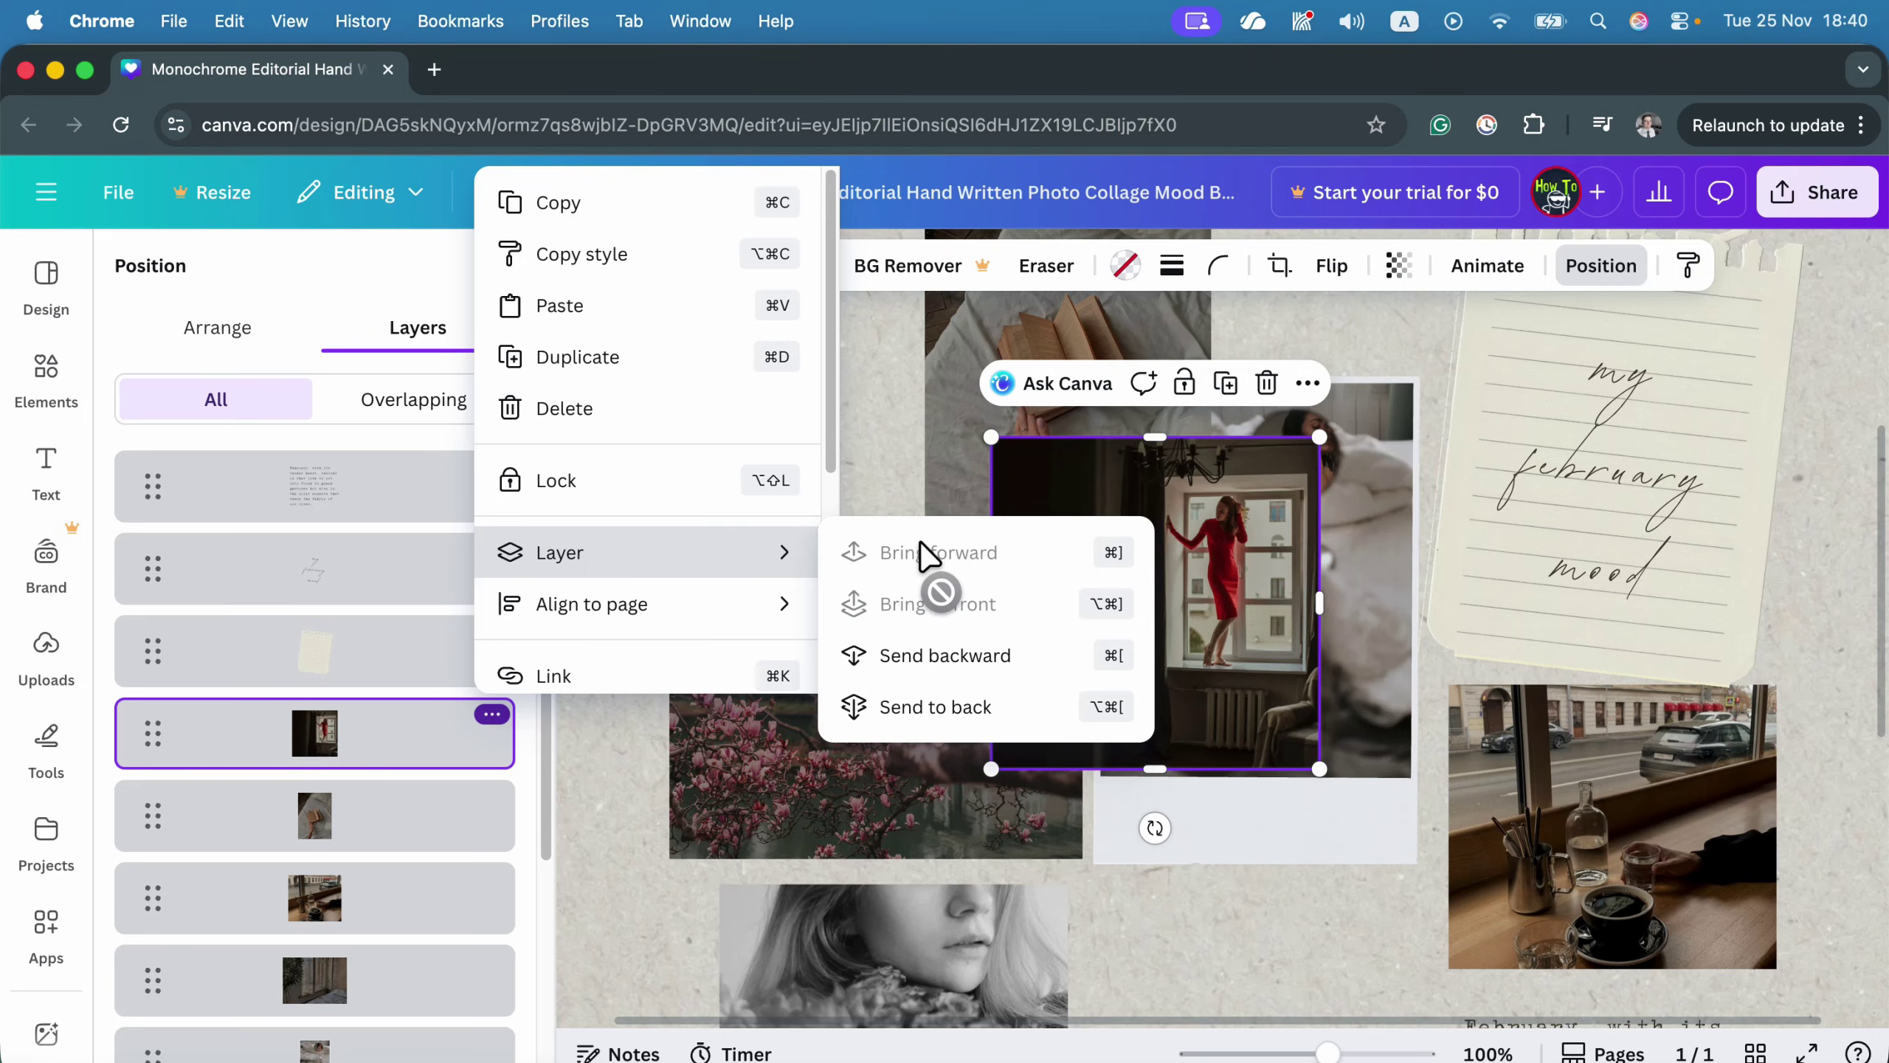
left_click(959, 718)
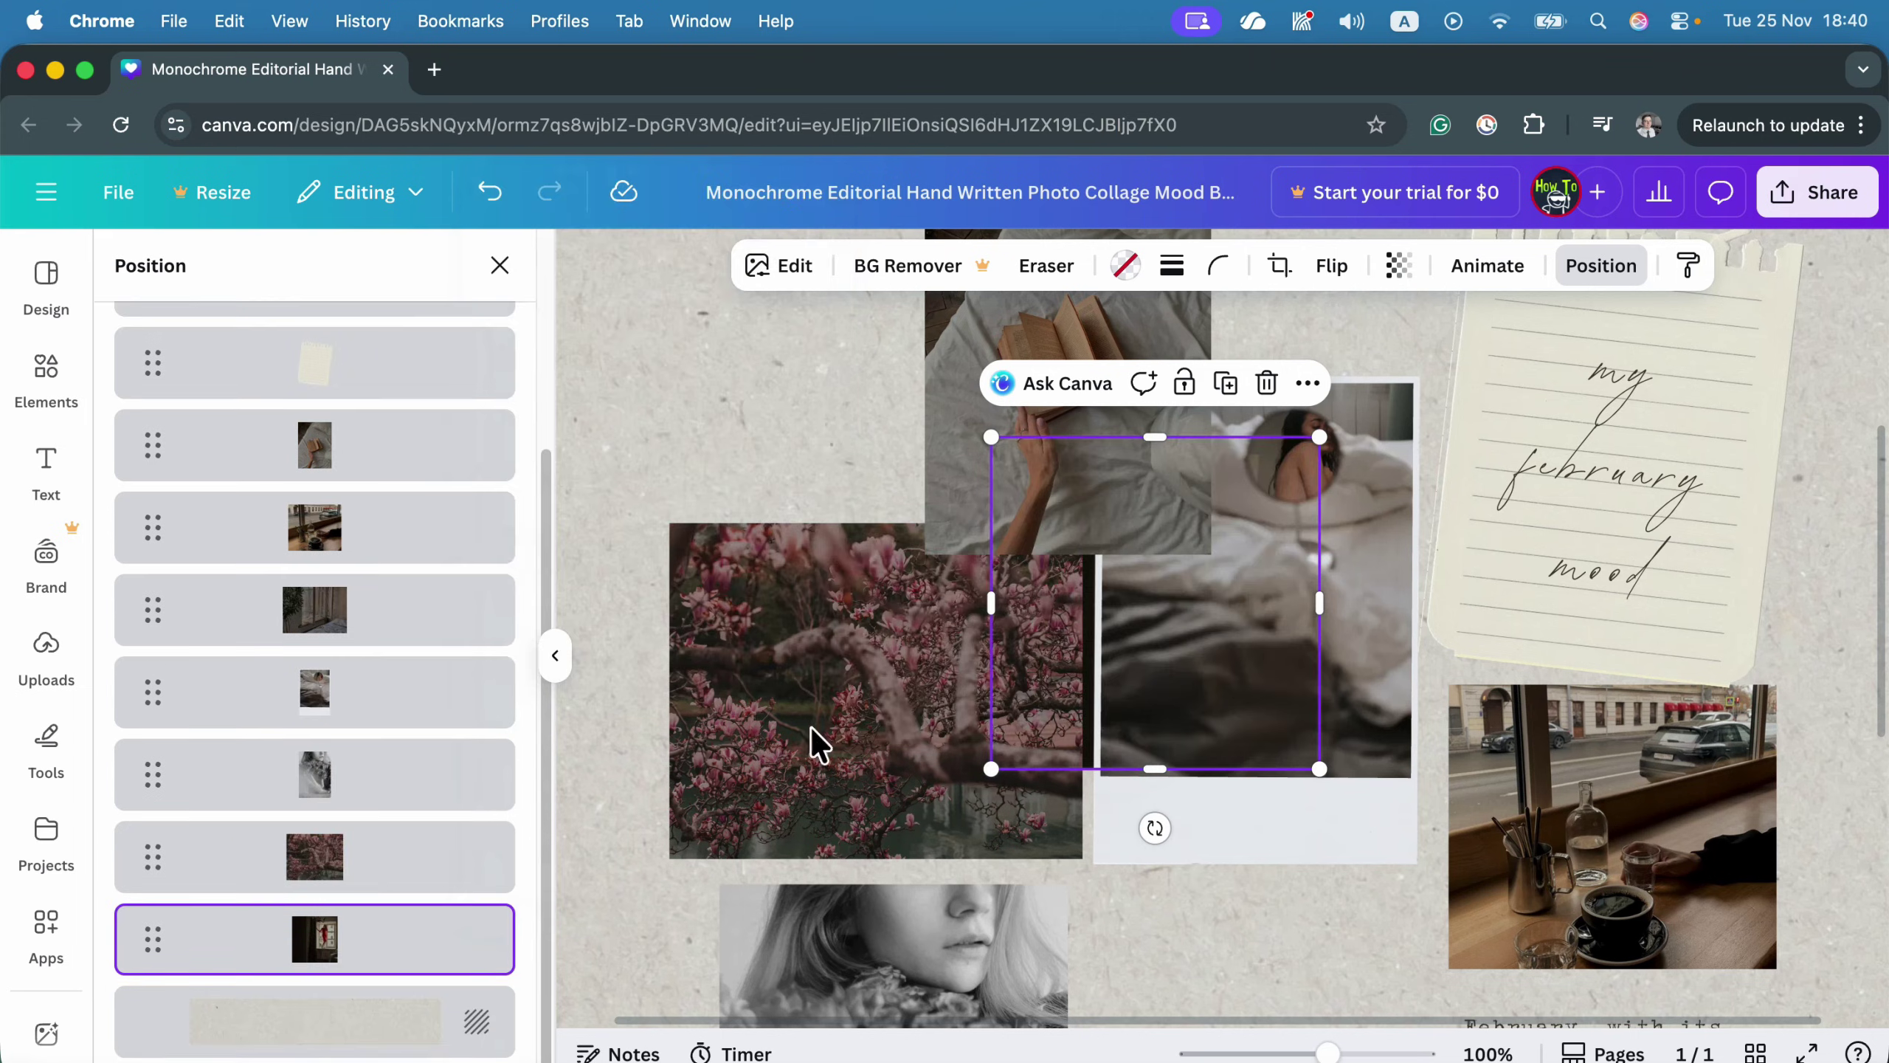
Open the layer arrangement options for the red-dress photo from its entry in the layer list.
left_click(493, 921)
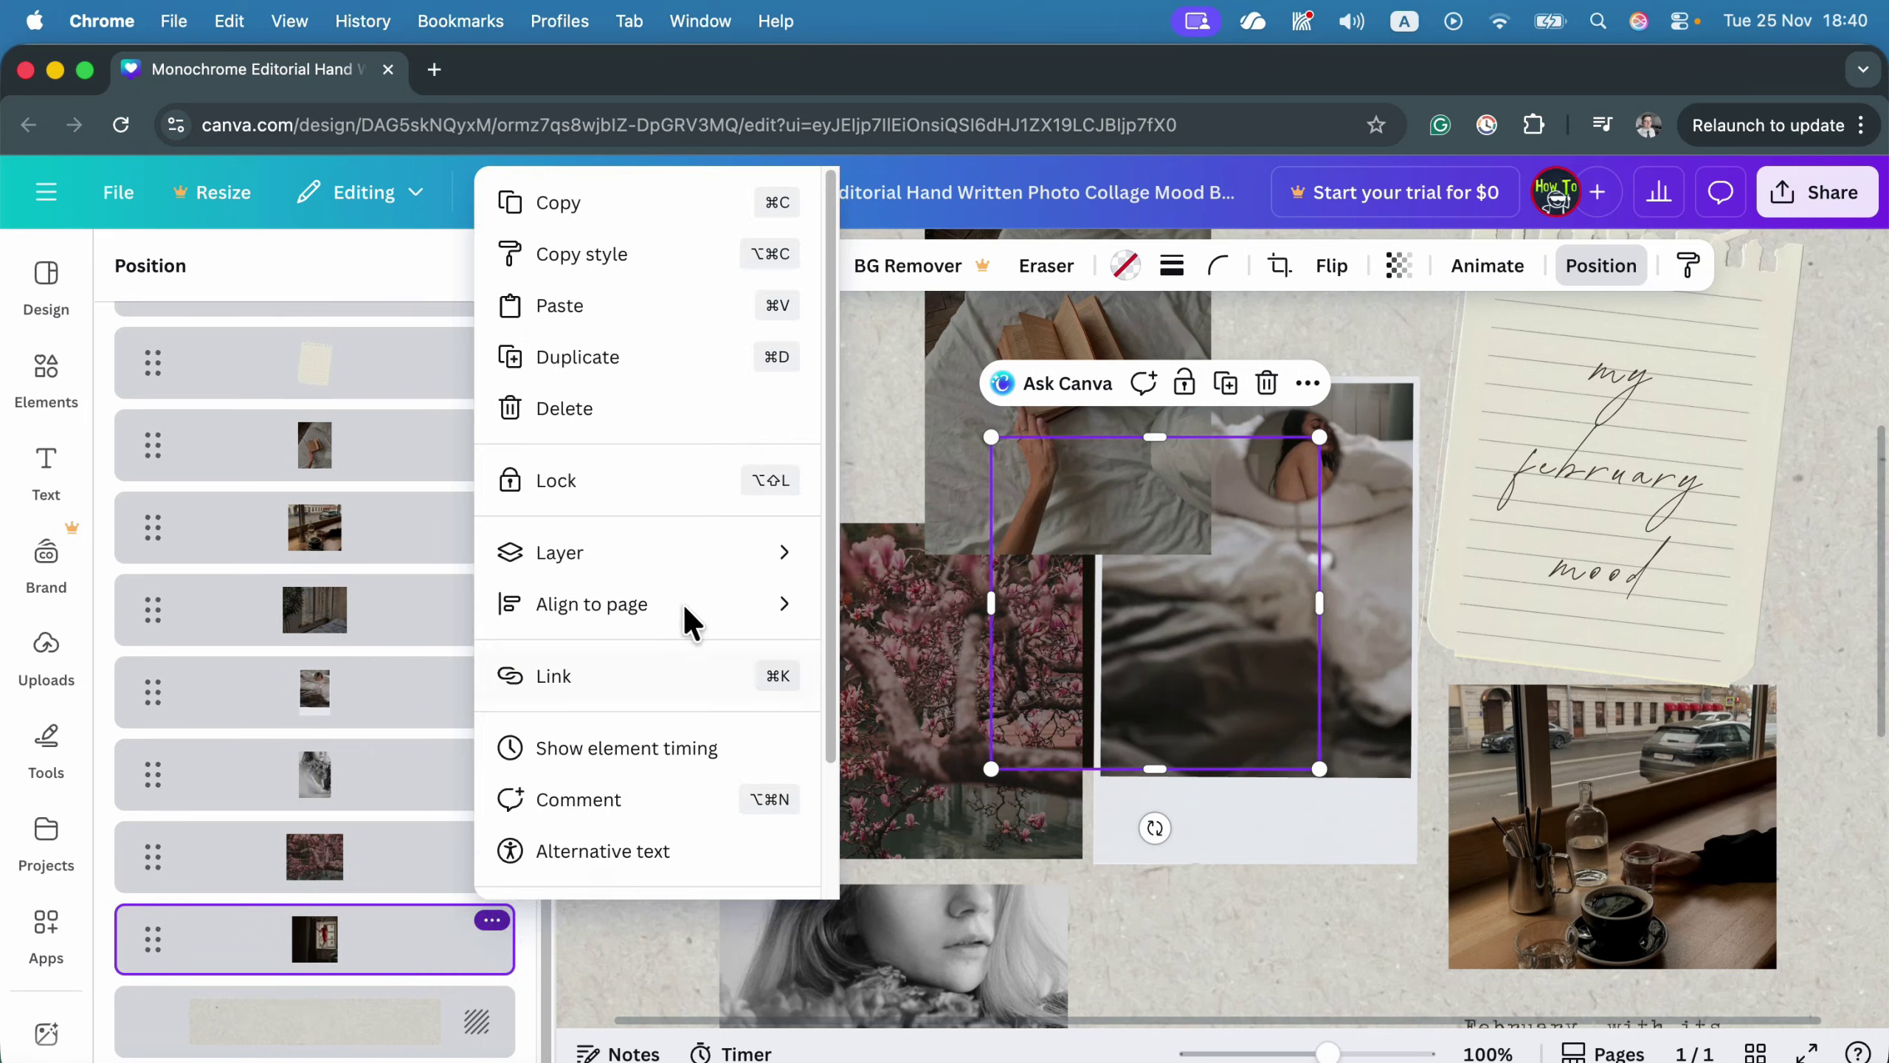
mouse_move(687, 552)
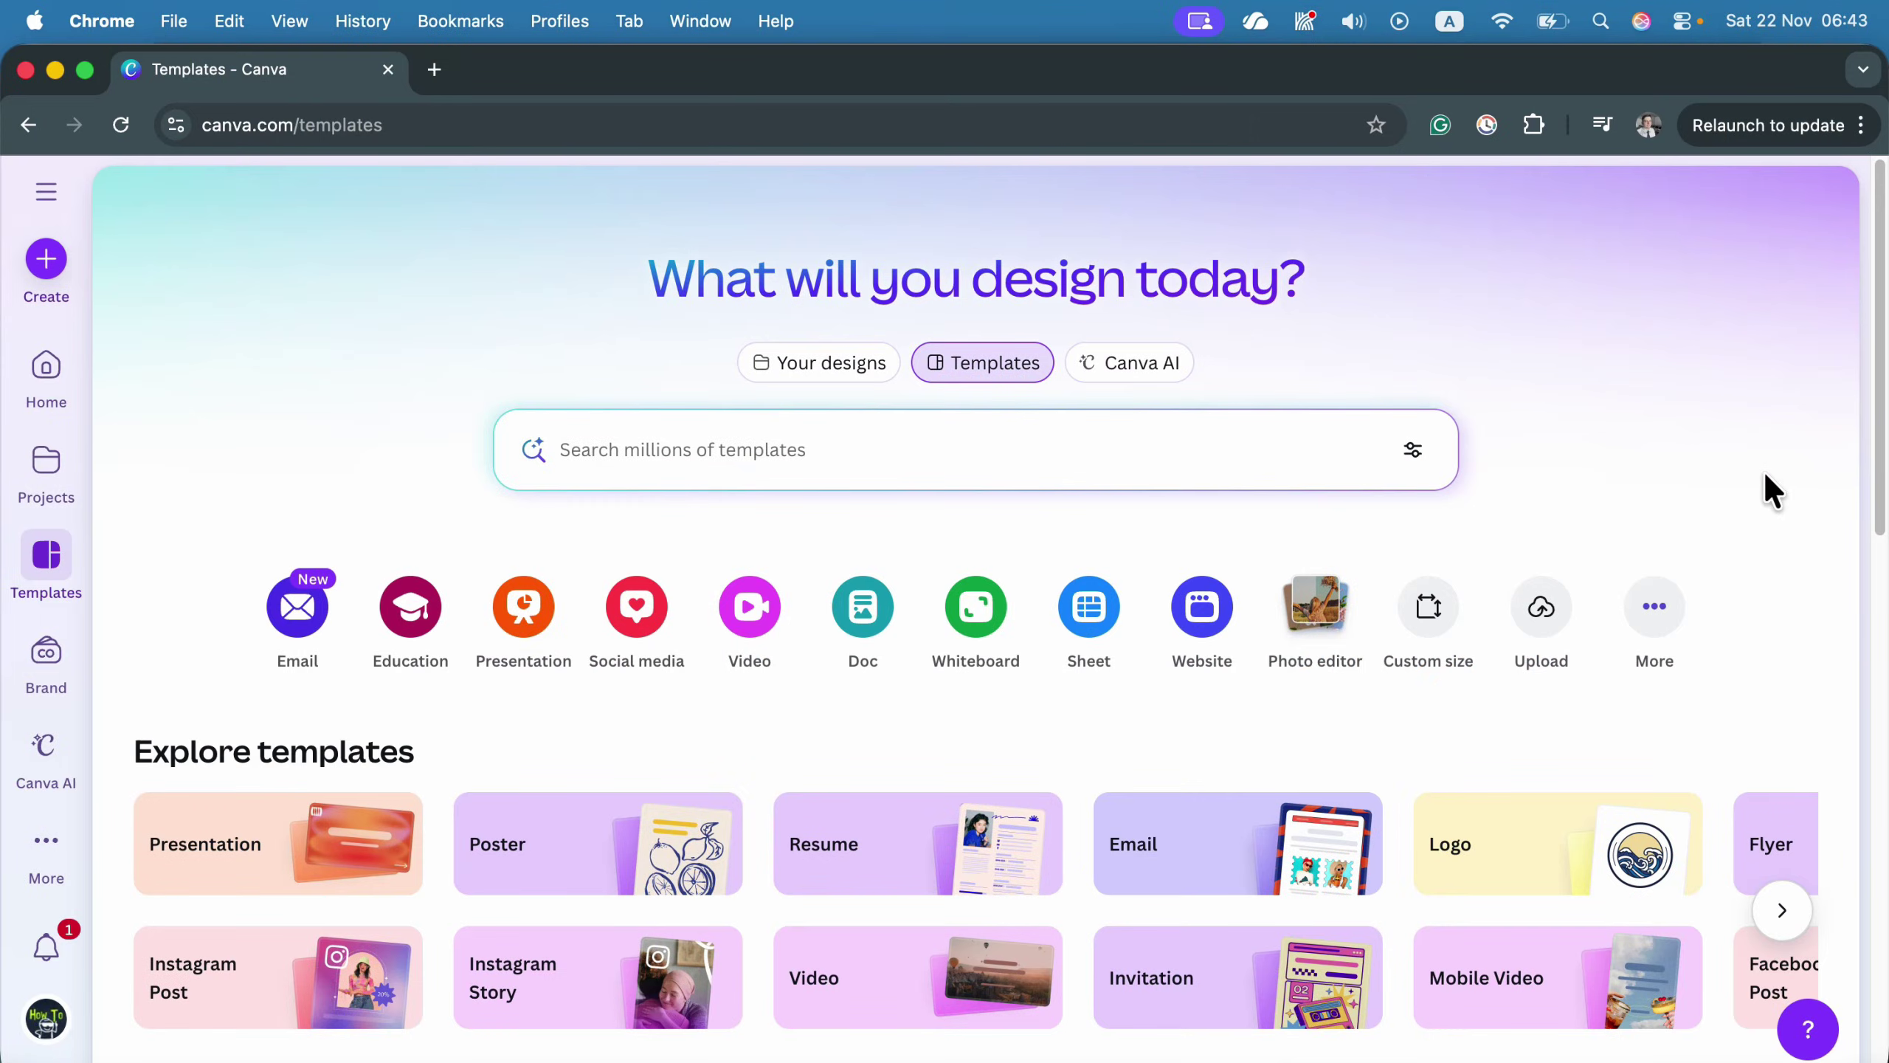
Create a new email design and apply the denim blue "Level Up Your Creative Skills" education template.
left_click(298, 625)
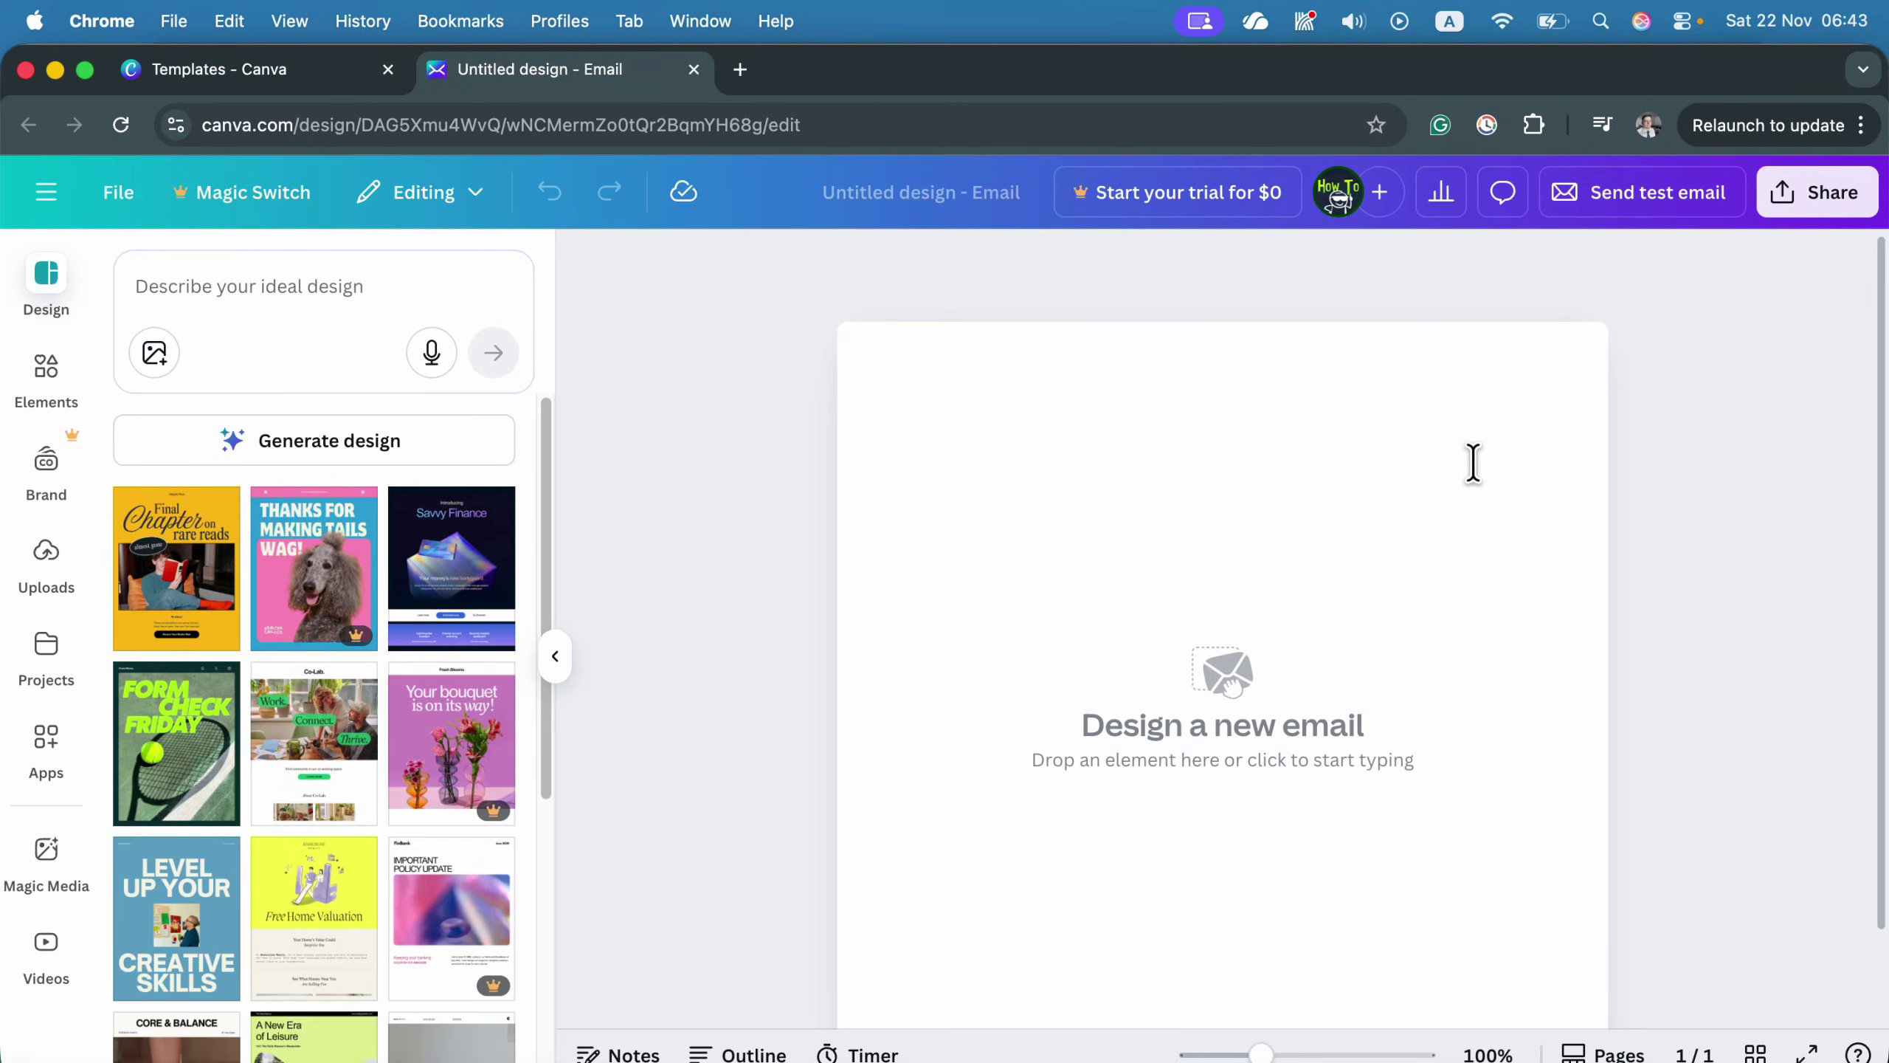
scroll(1472, 461, "down", 2)
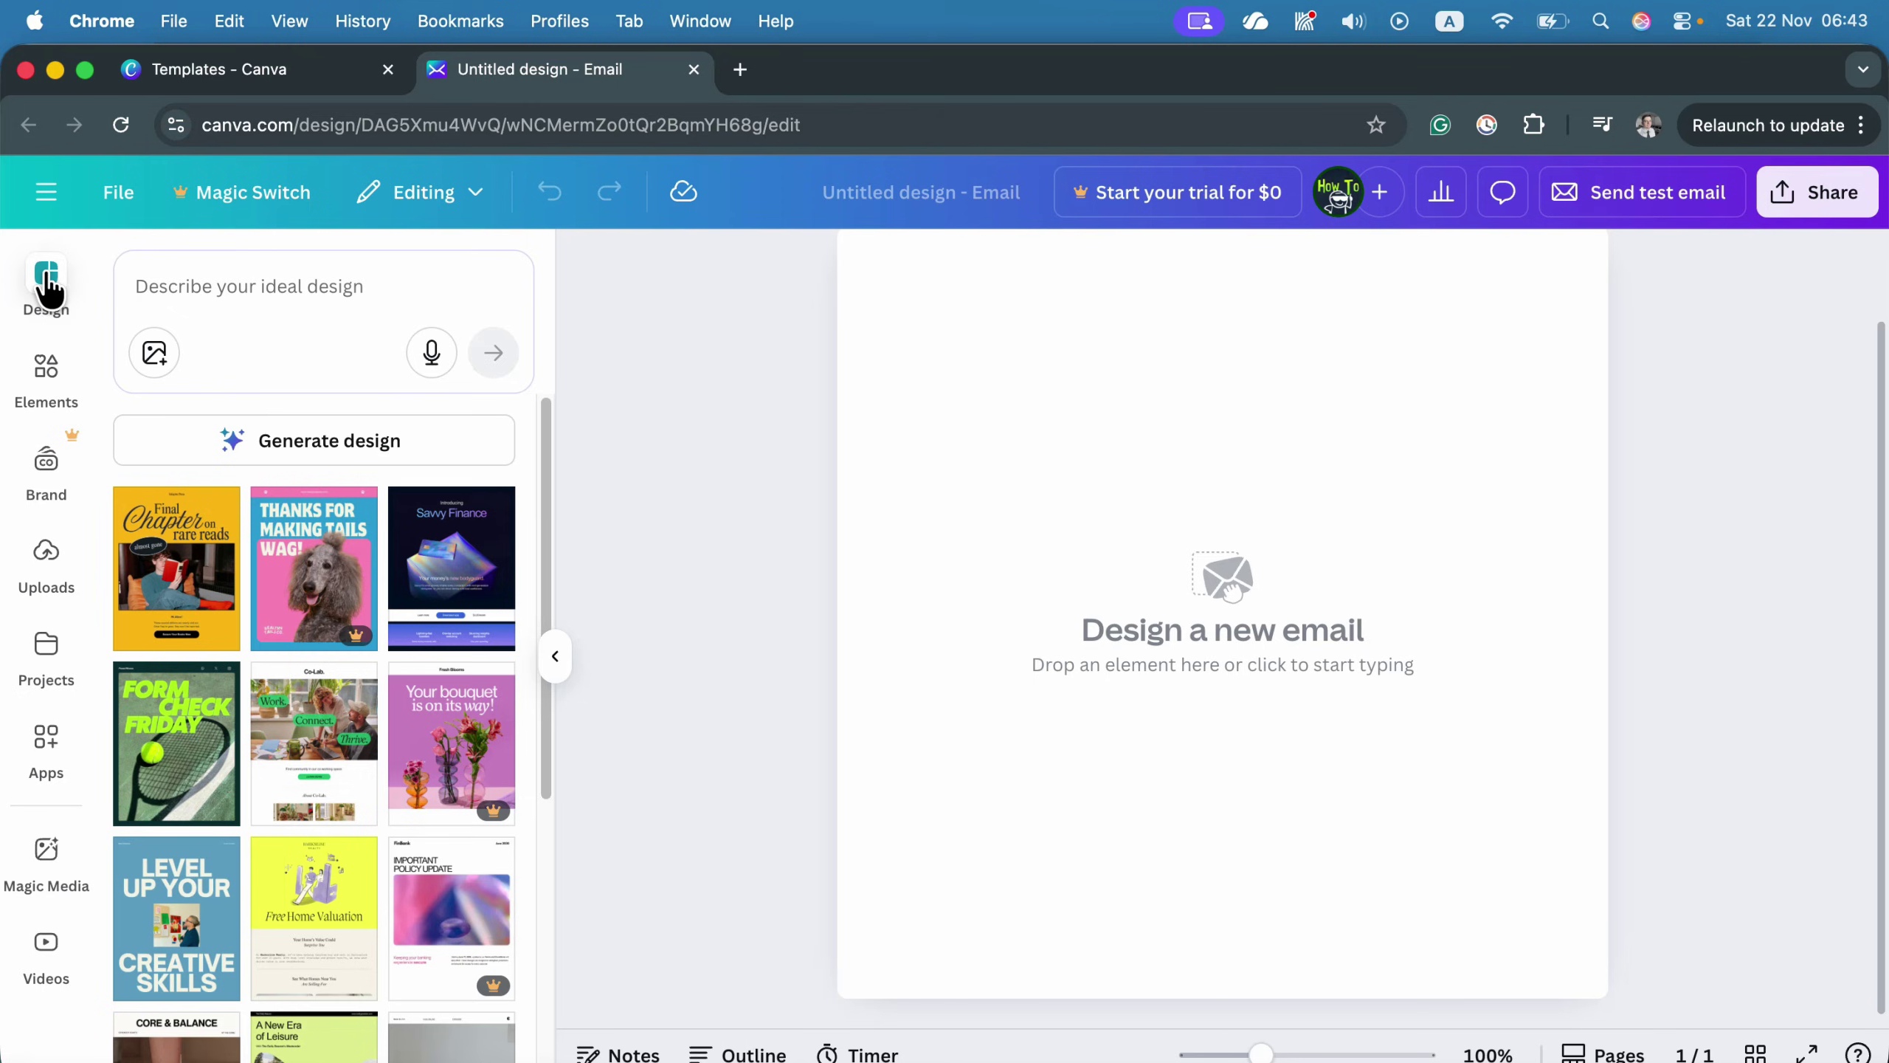
scroll(246, 596, "down", 8)
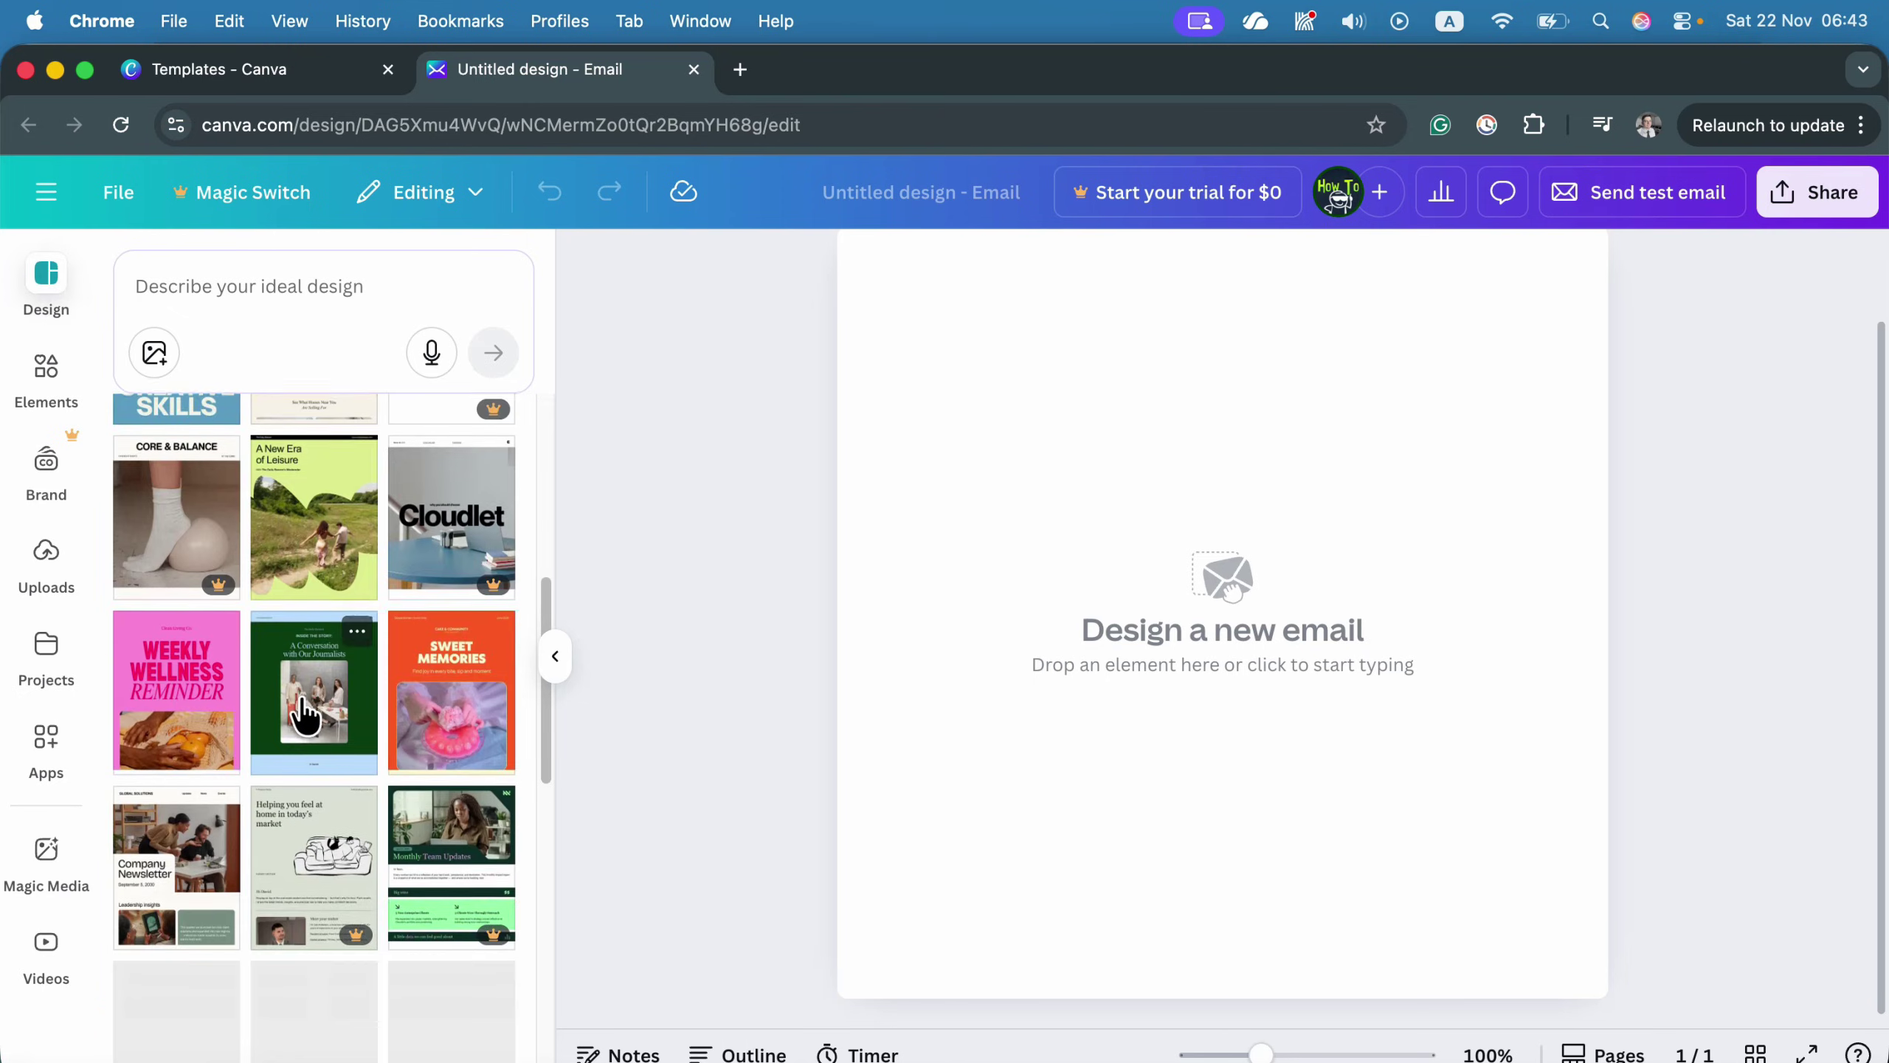
scroll(308, 673, "up", 8)
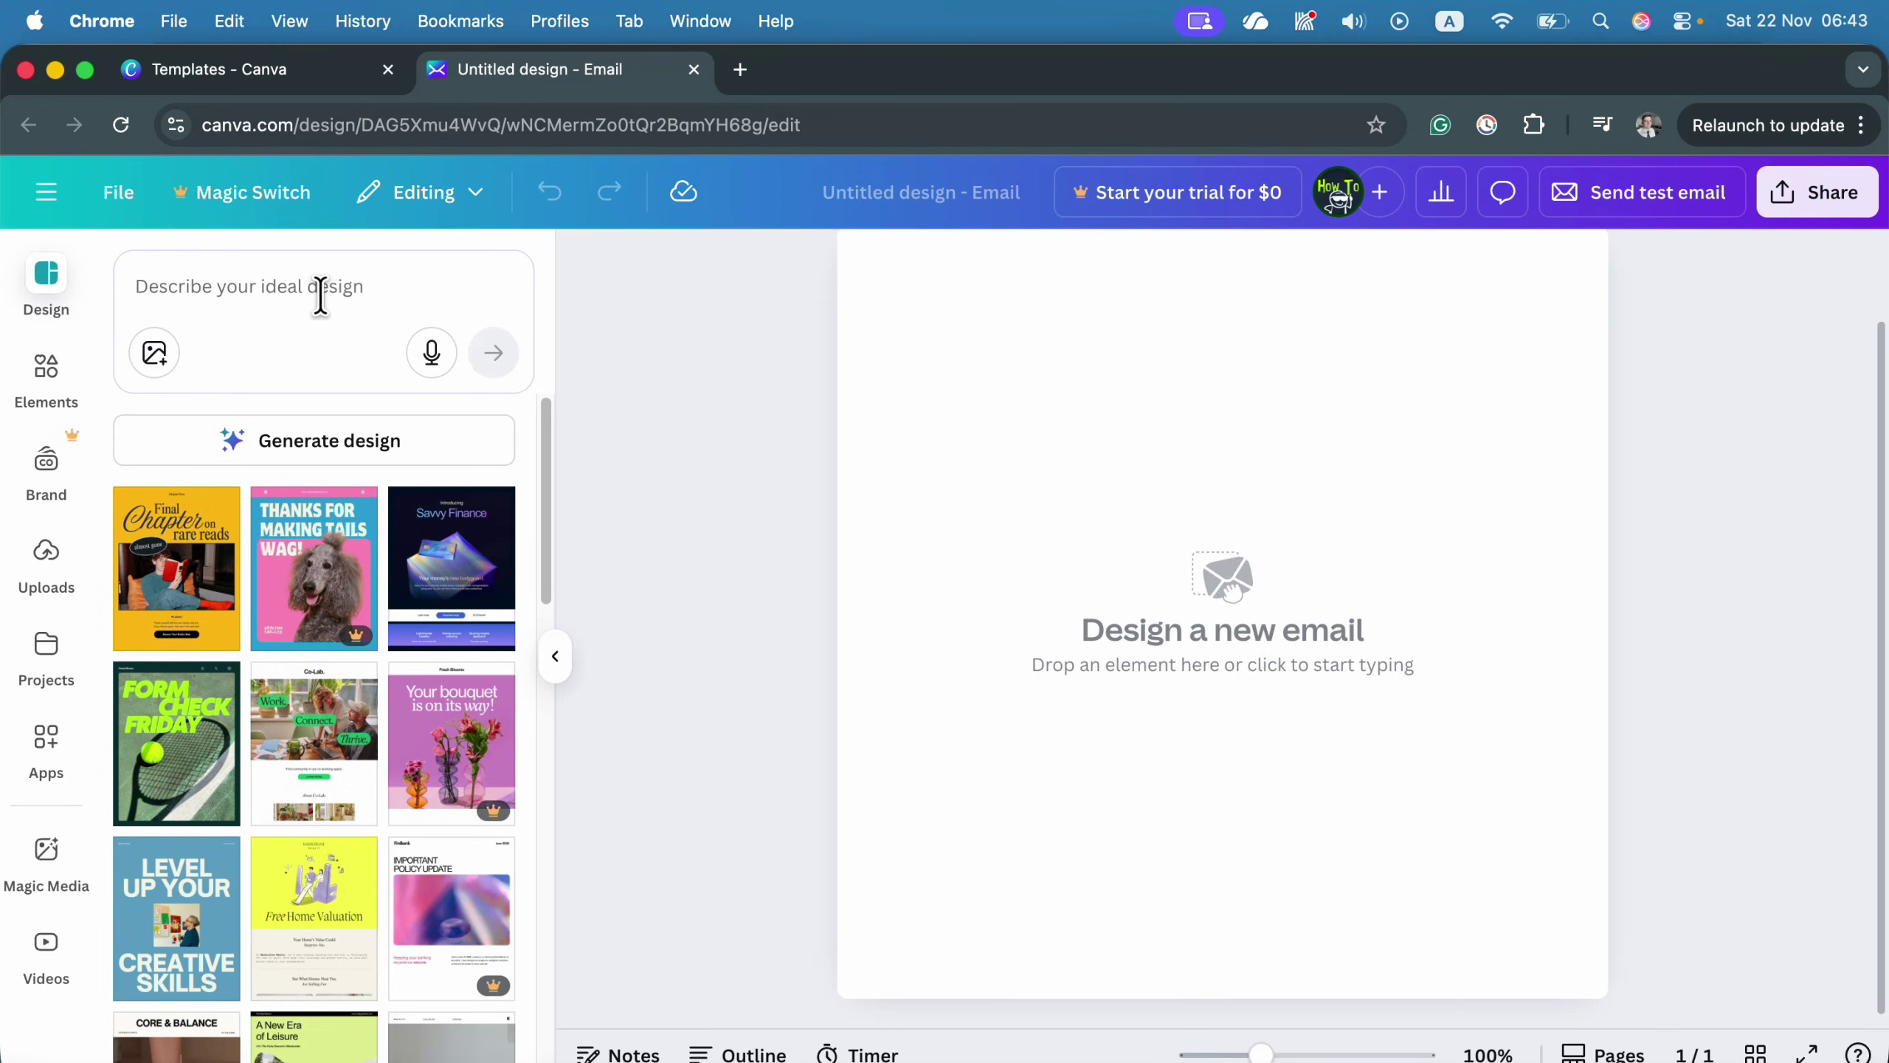
scroll(332, 603, "down", 5)
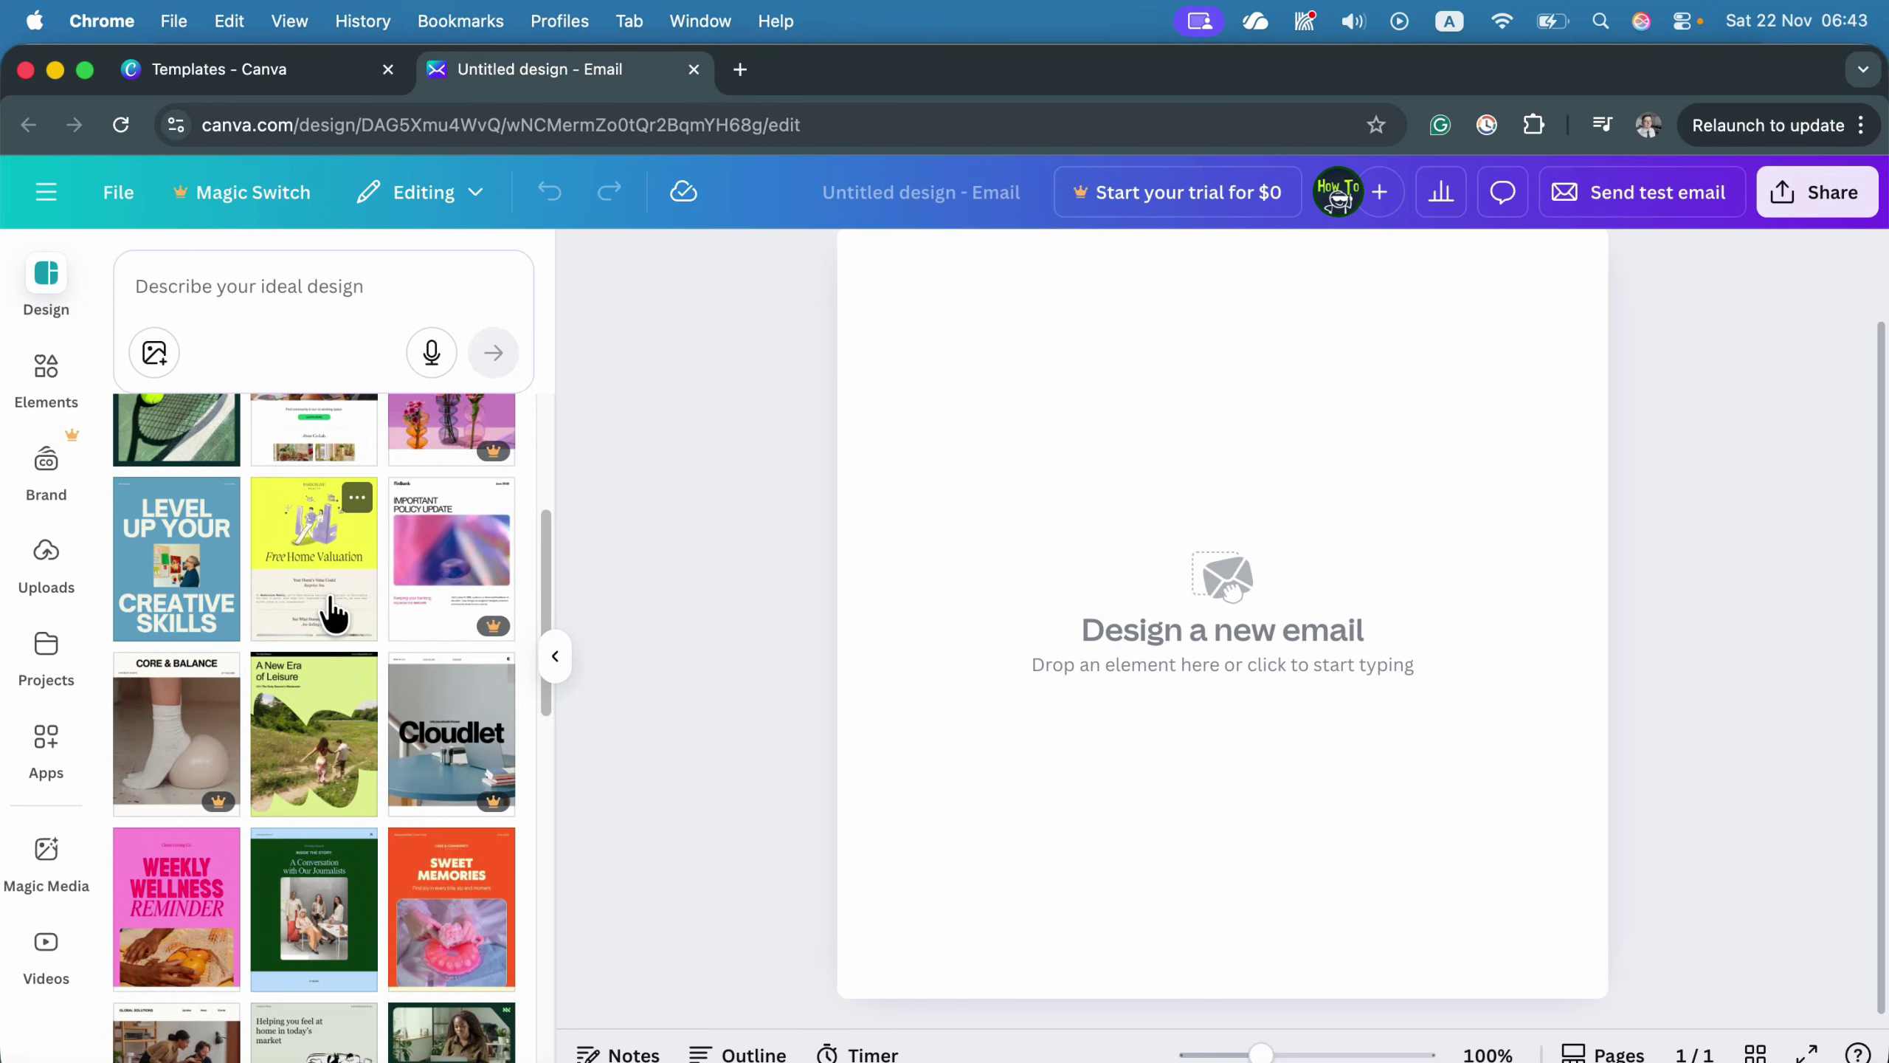
left_click(181, 566)
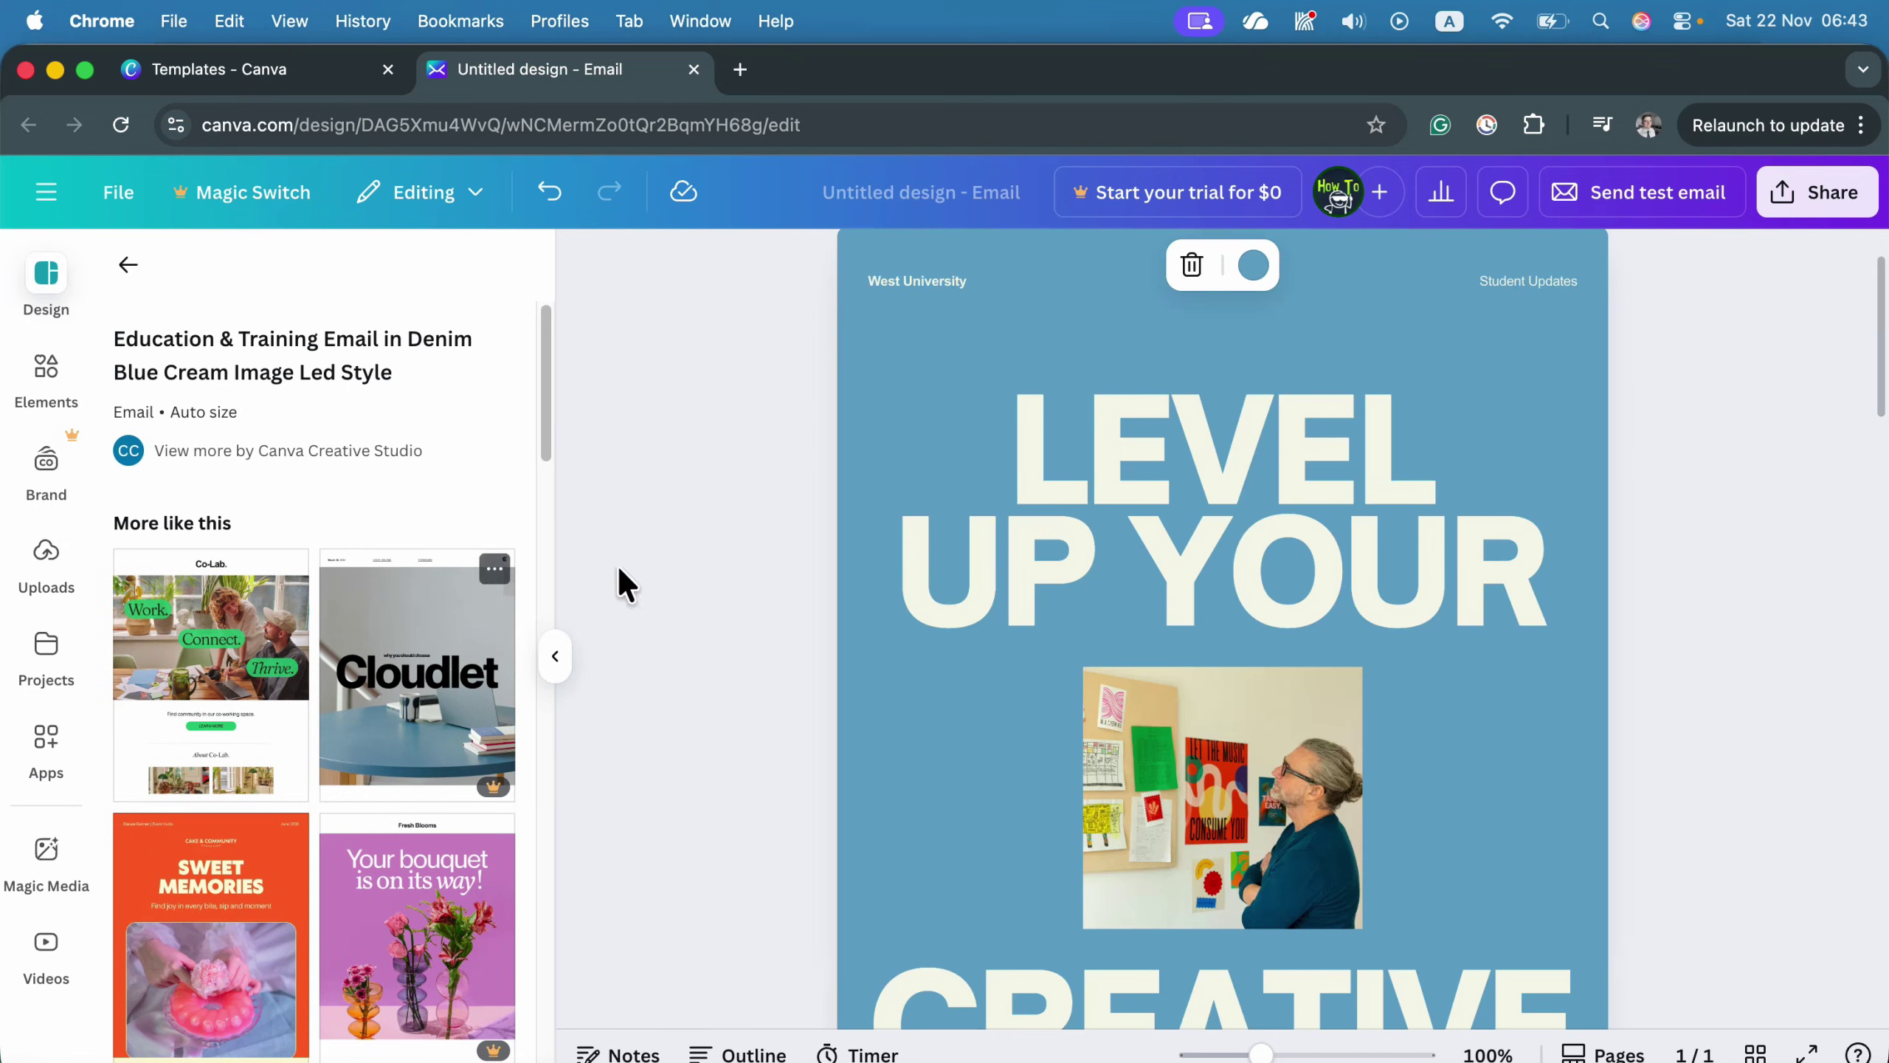
Insert the purple gradient button element between the event details section and the large photo below it.
scroll(1224, 578, "down", 5)
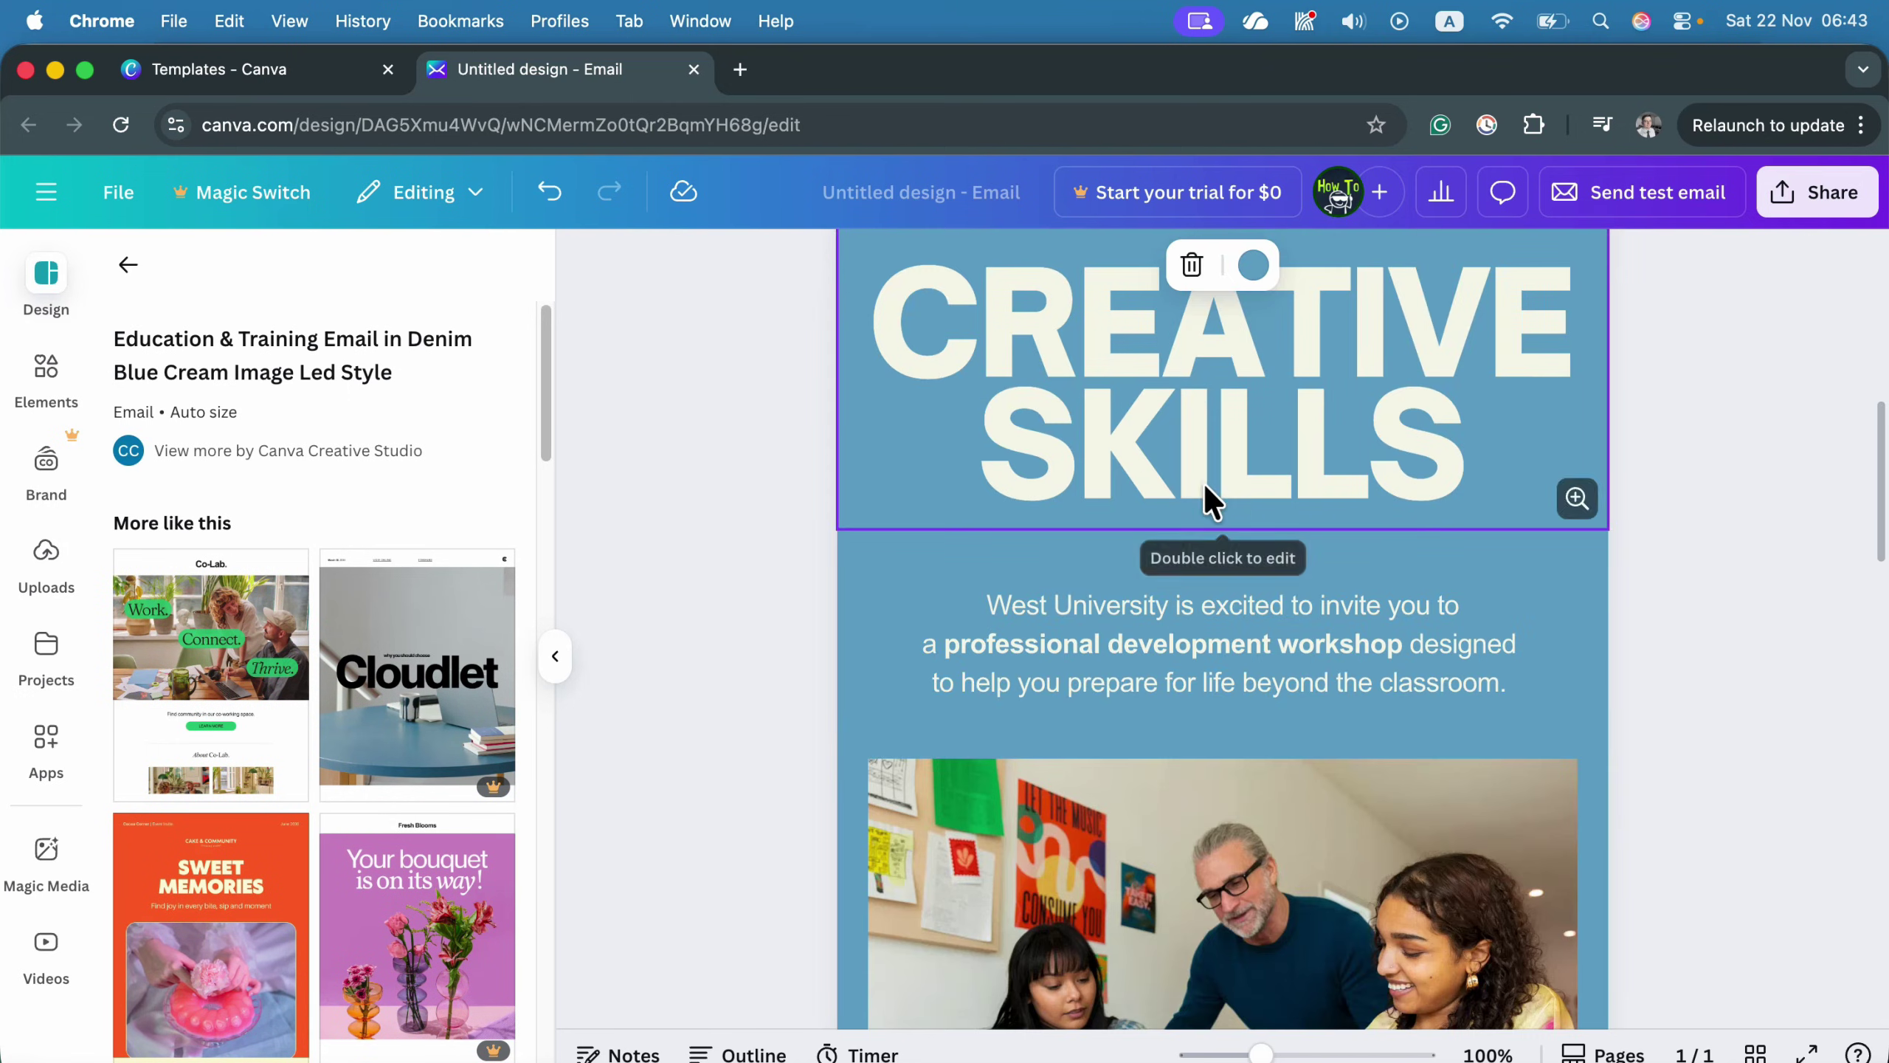
scroll(1202, 416, "up", 5)
scroll(1191, 521, "down", 5)
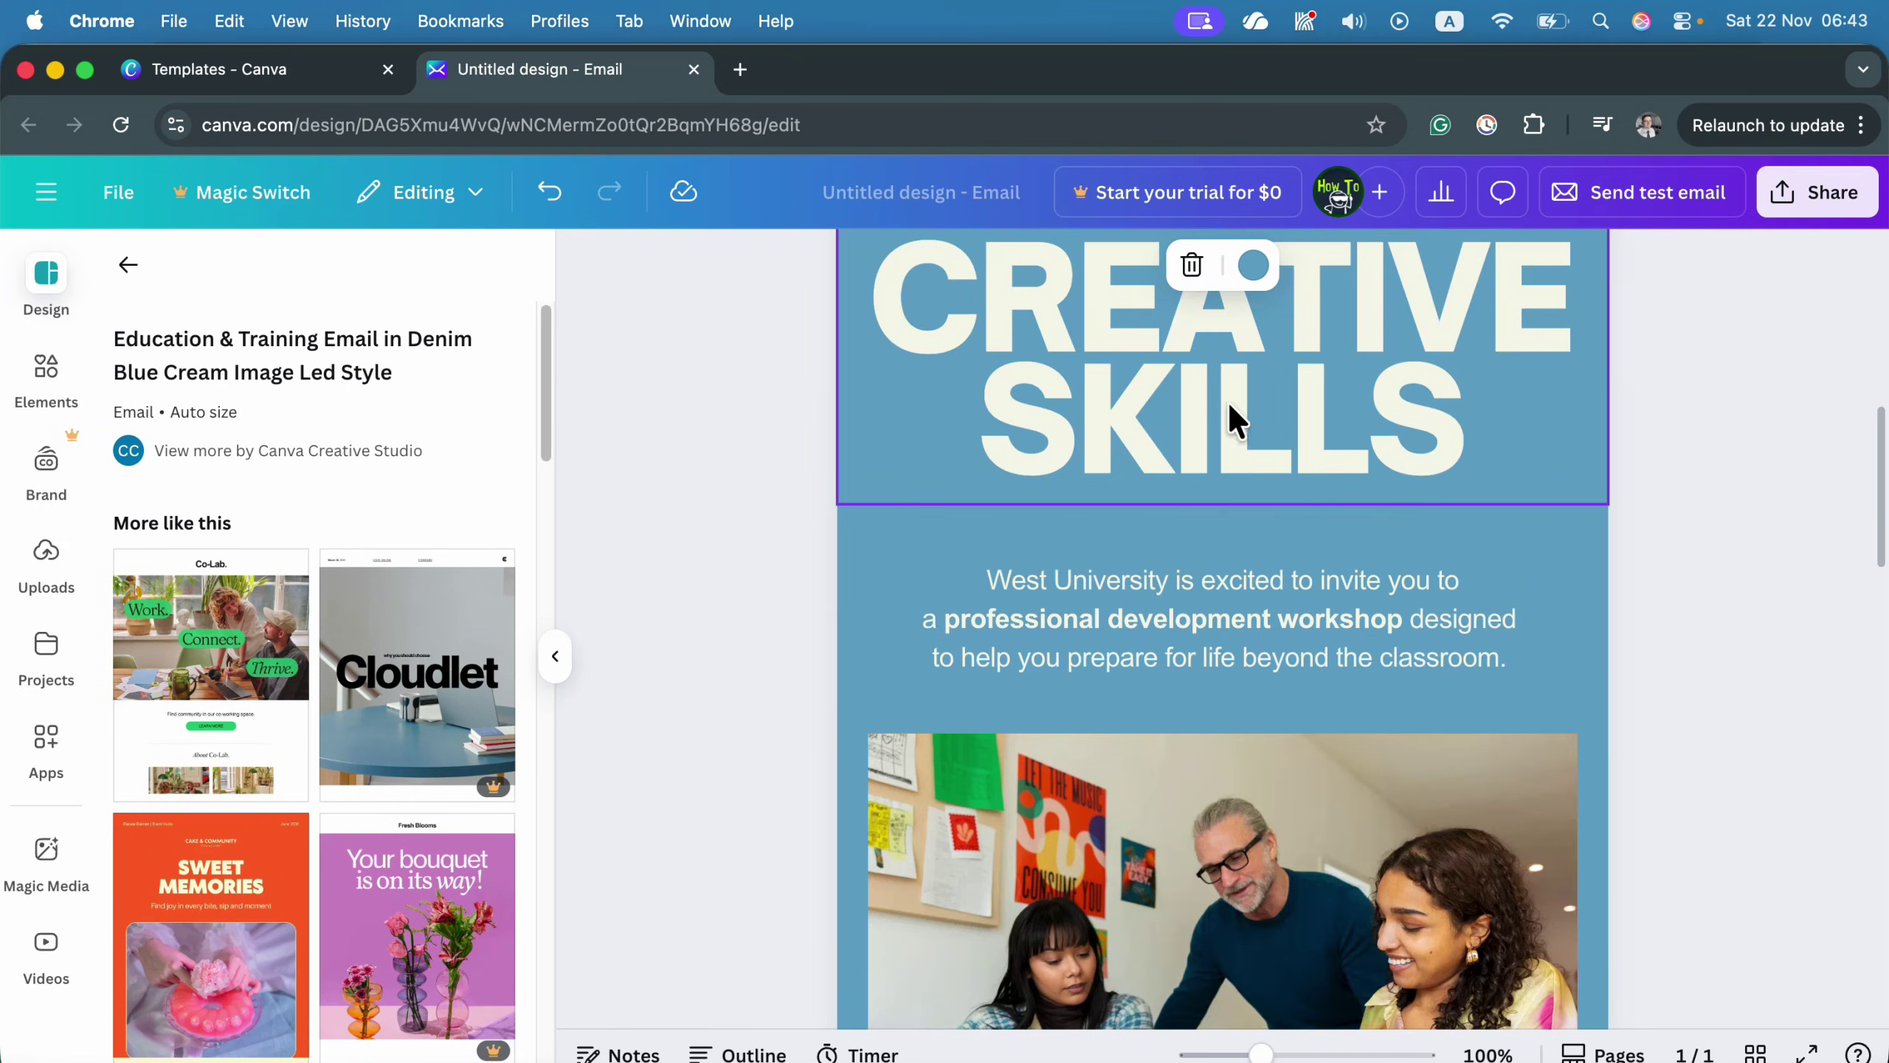
scroll(1238, 721, "down", 10)
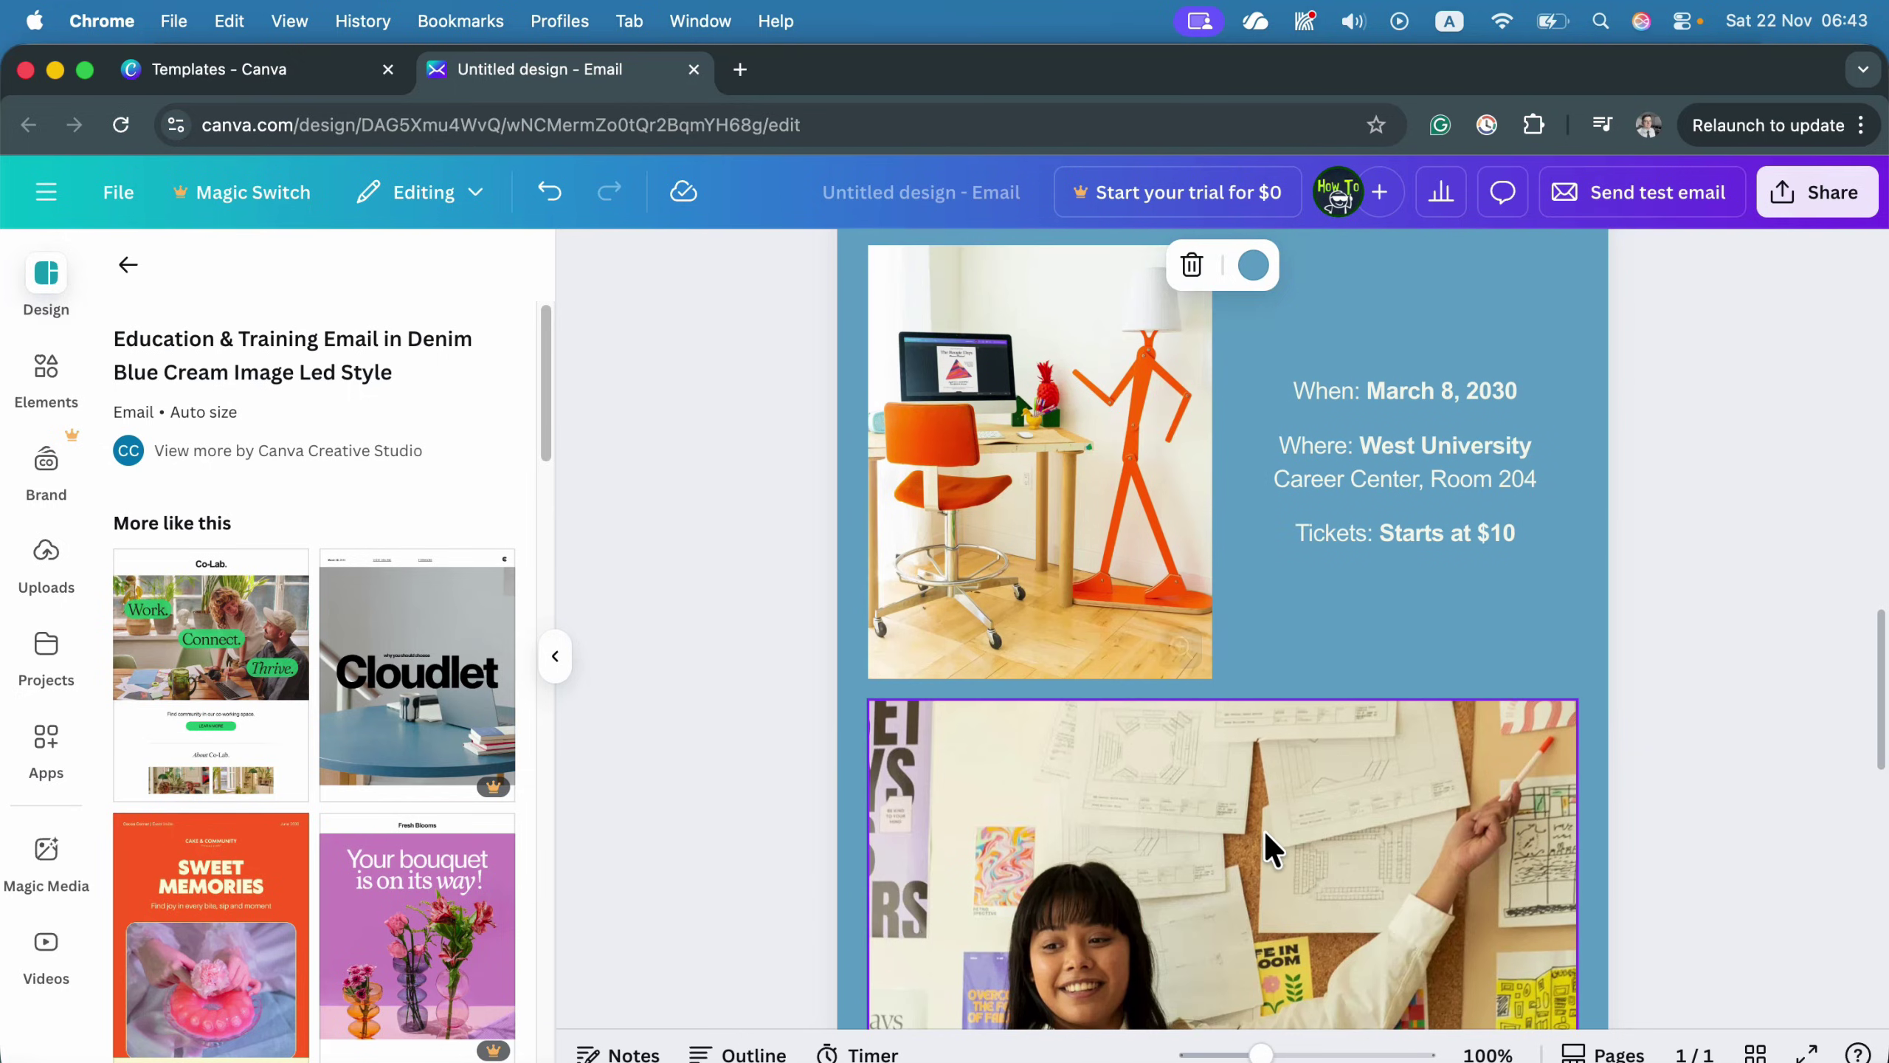
left_click(45, 371)
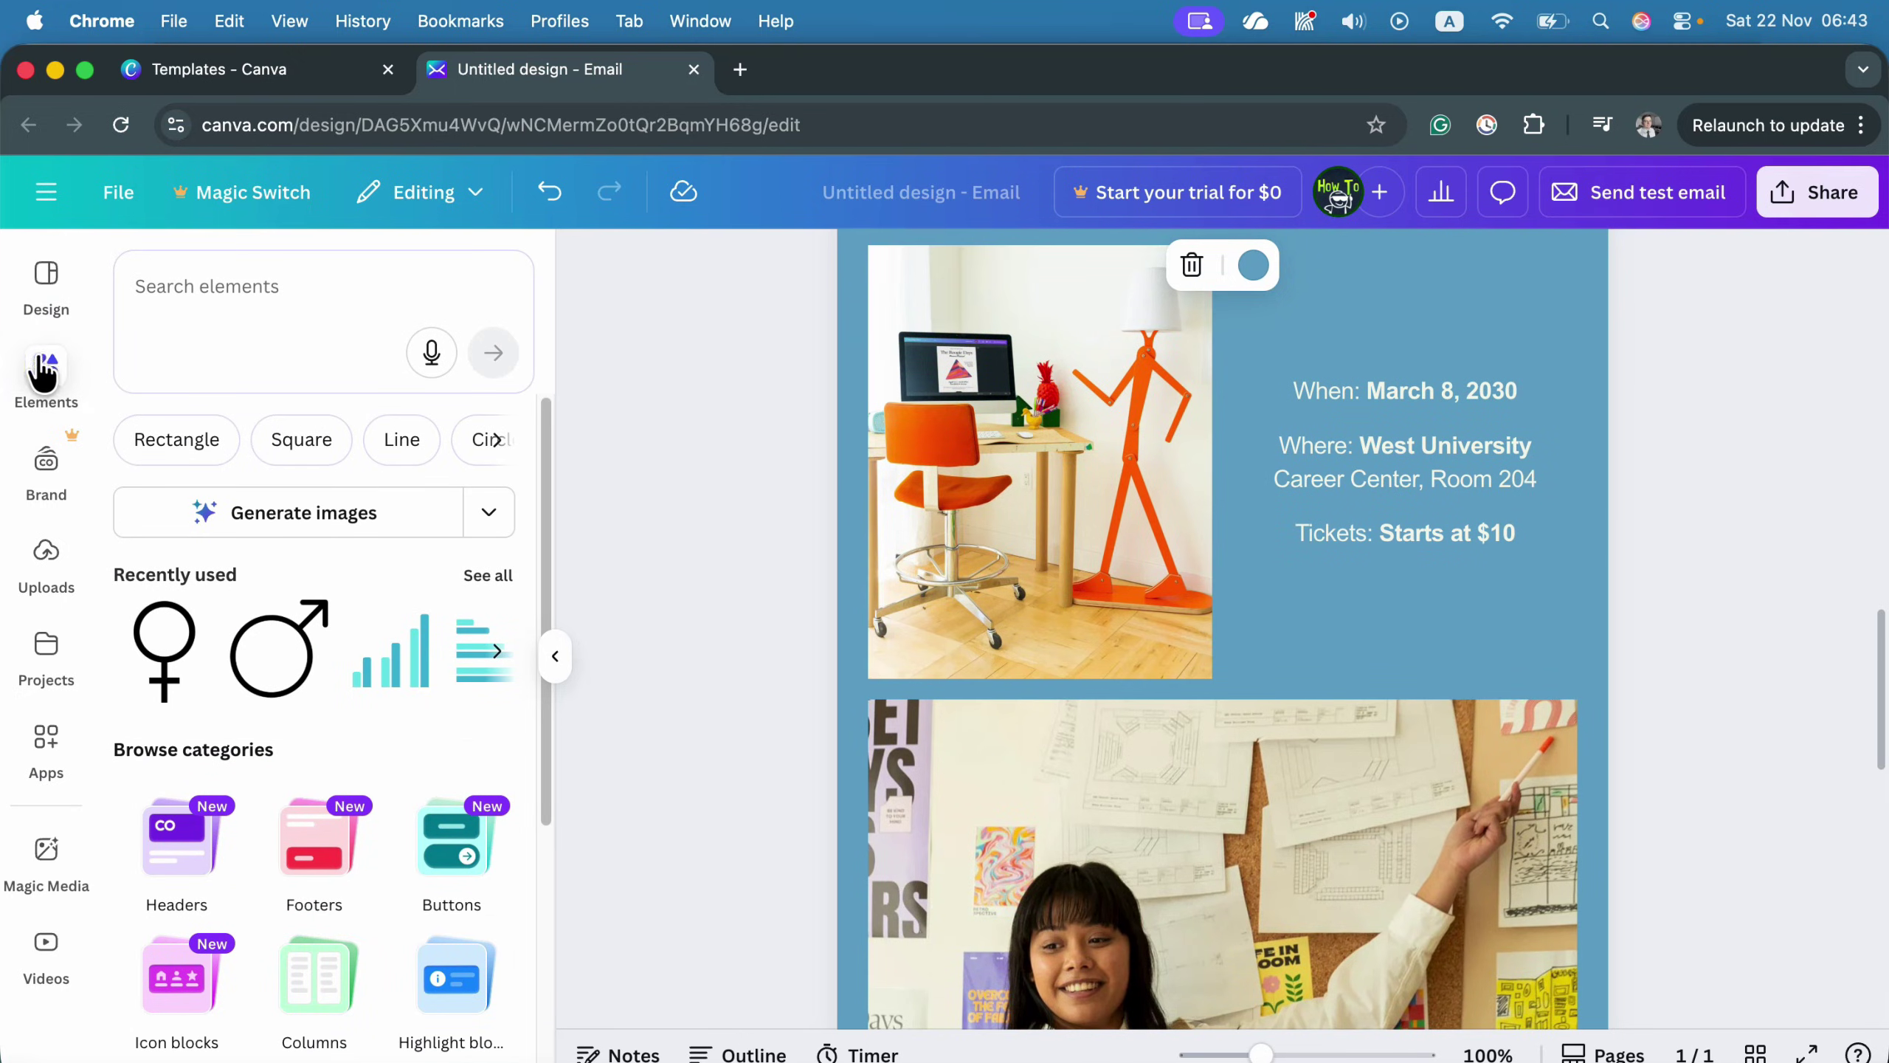
scroll(372, 688, "down", 5)
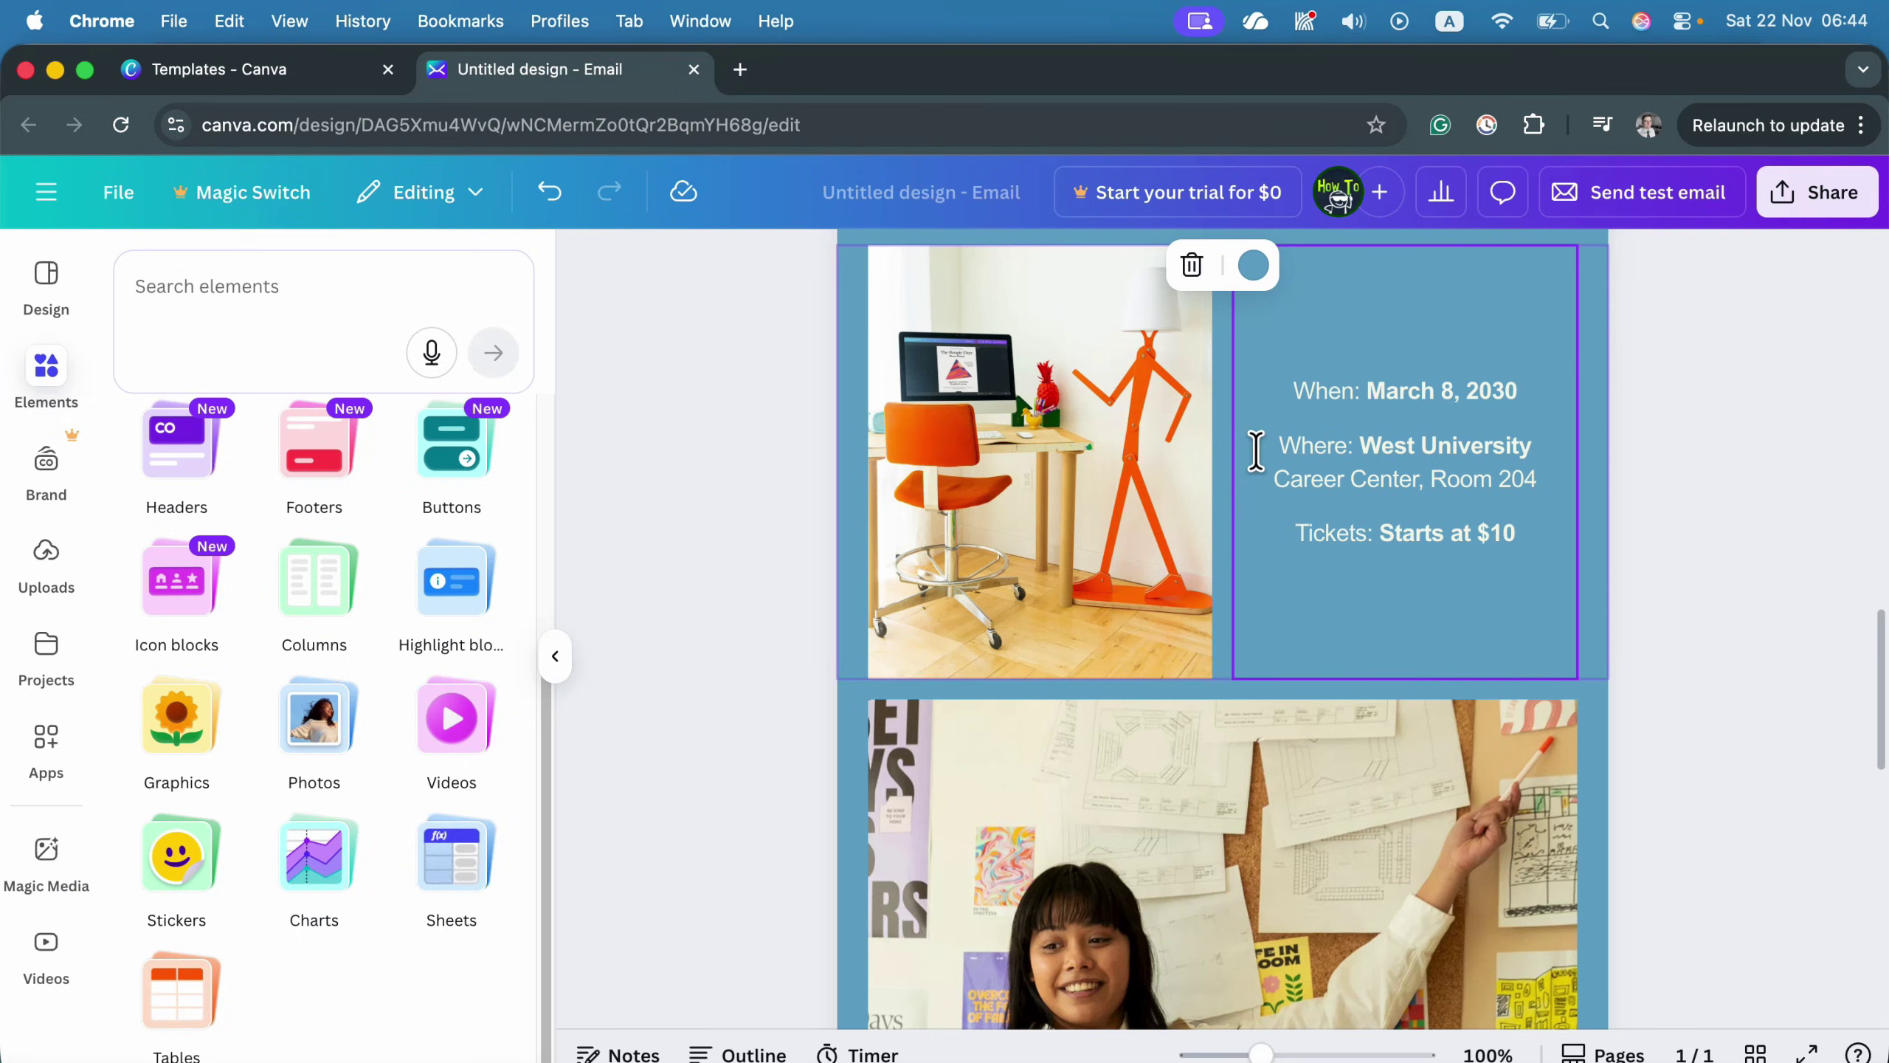
left_click(440, 468)
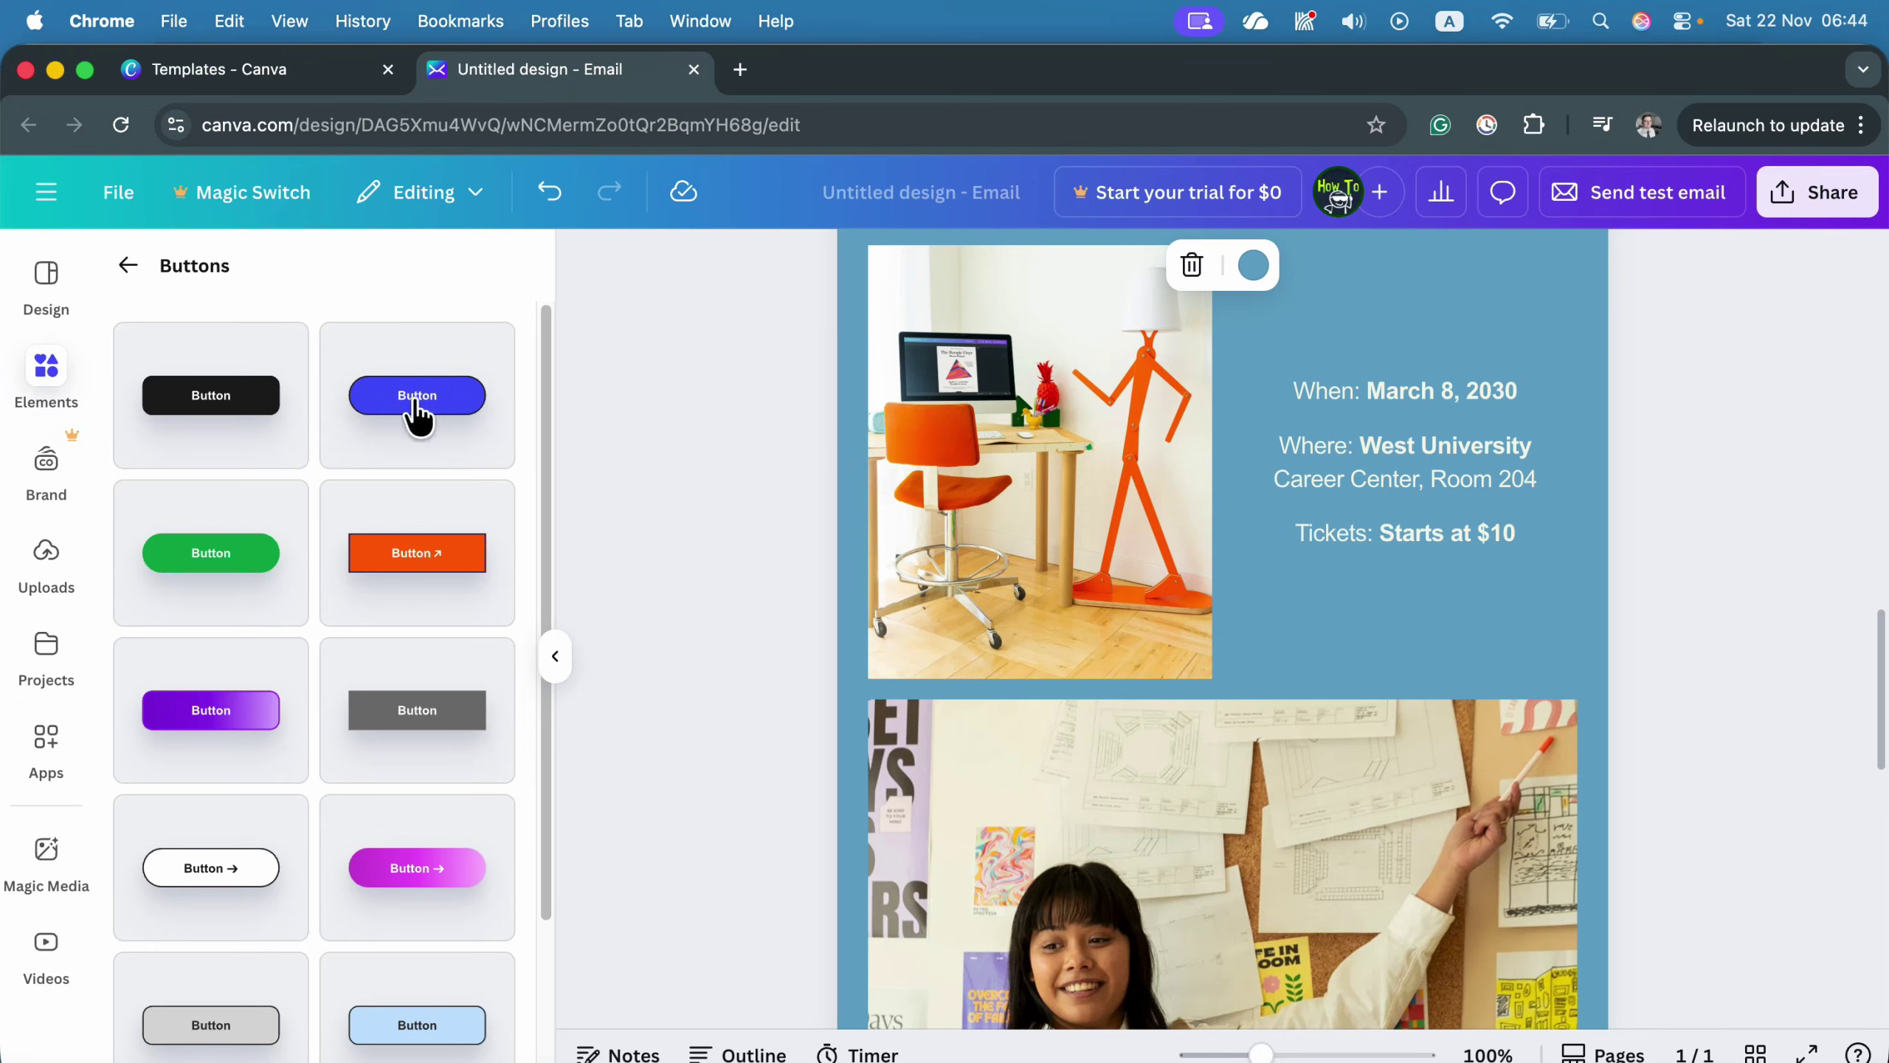
scroll(374, 715, "down", 3)
left_click_drag(205, 513, 1364, 692)
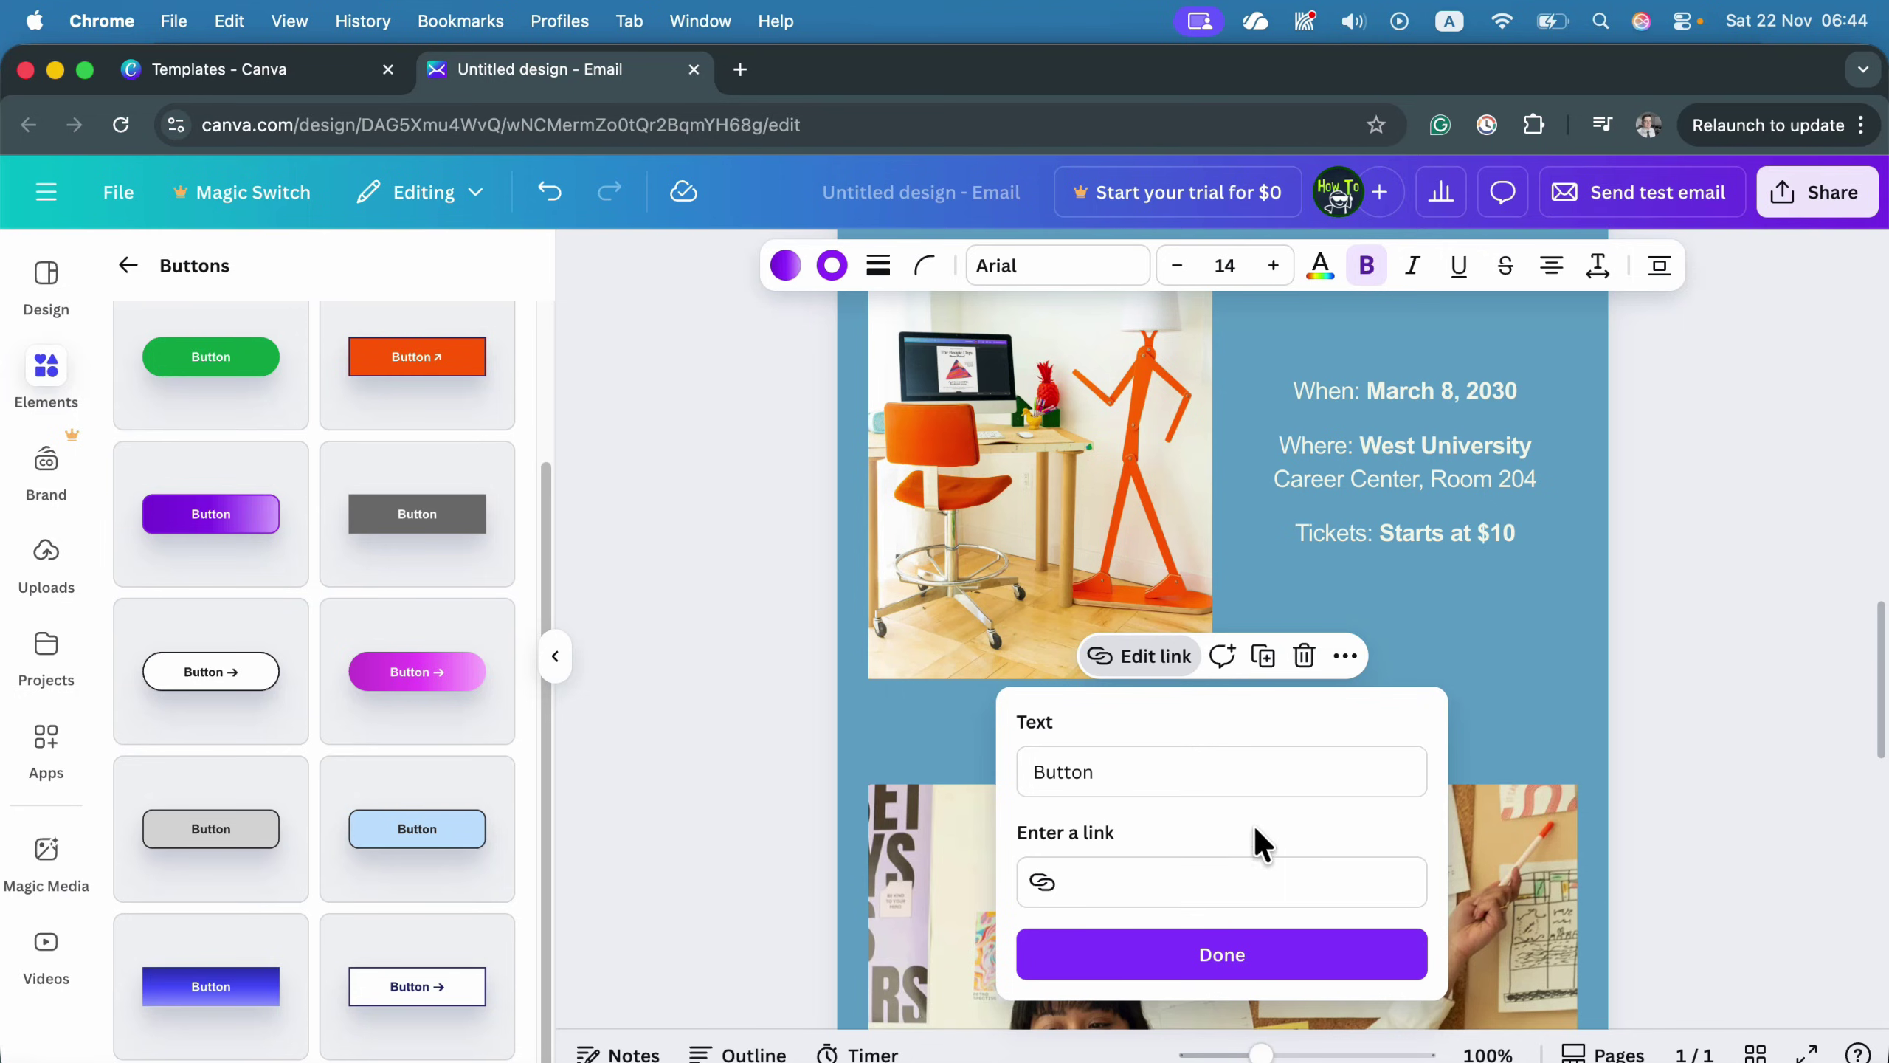
Link the new button to the YouTube channel page with the label YouTube, and make the button narrower.
left_click(1164, 889)
key("super+v")
left_click(1238, 962)
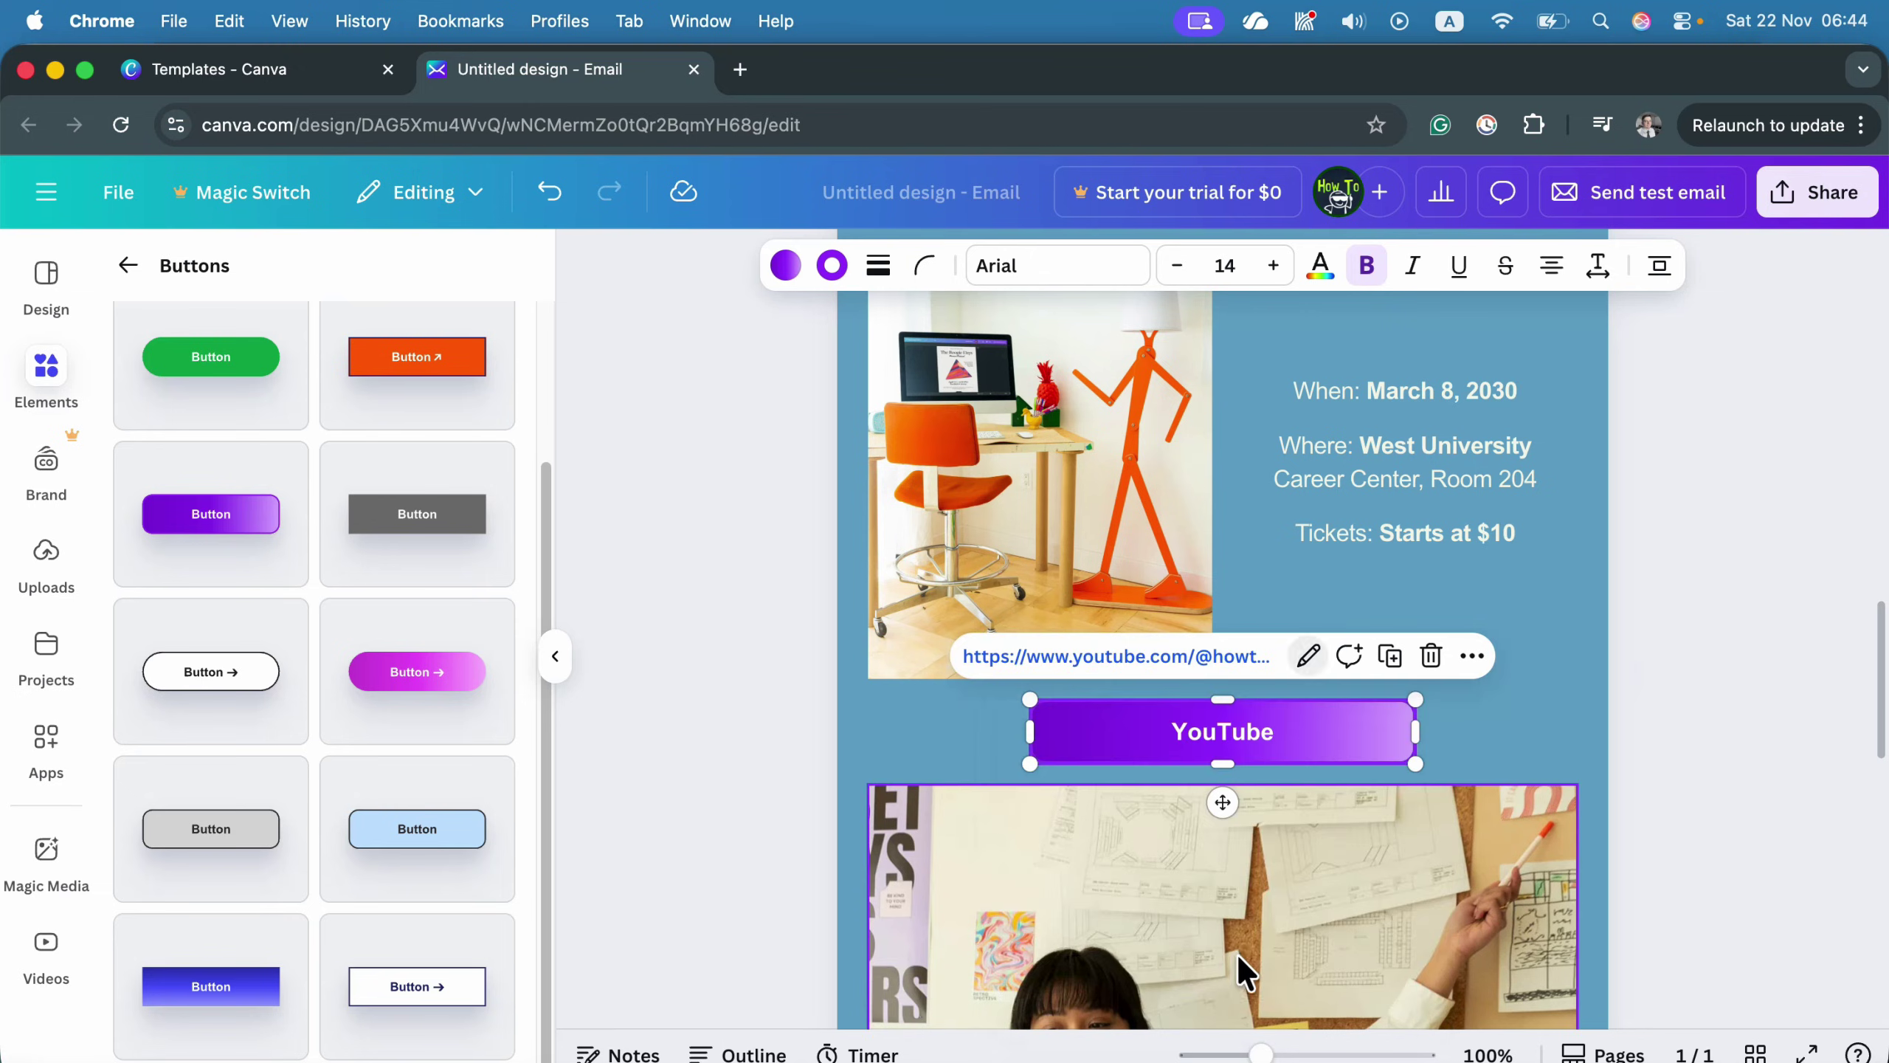
left_click(1295, 752)
left_click_drag(1417, 727, 1313, 741)
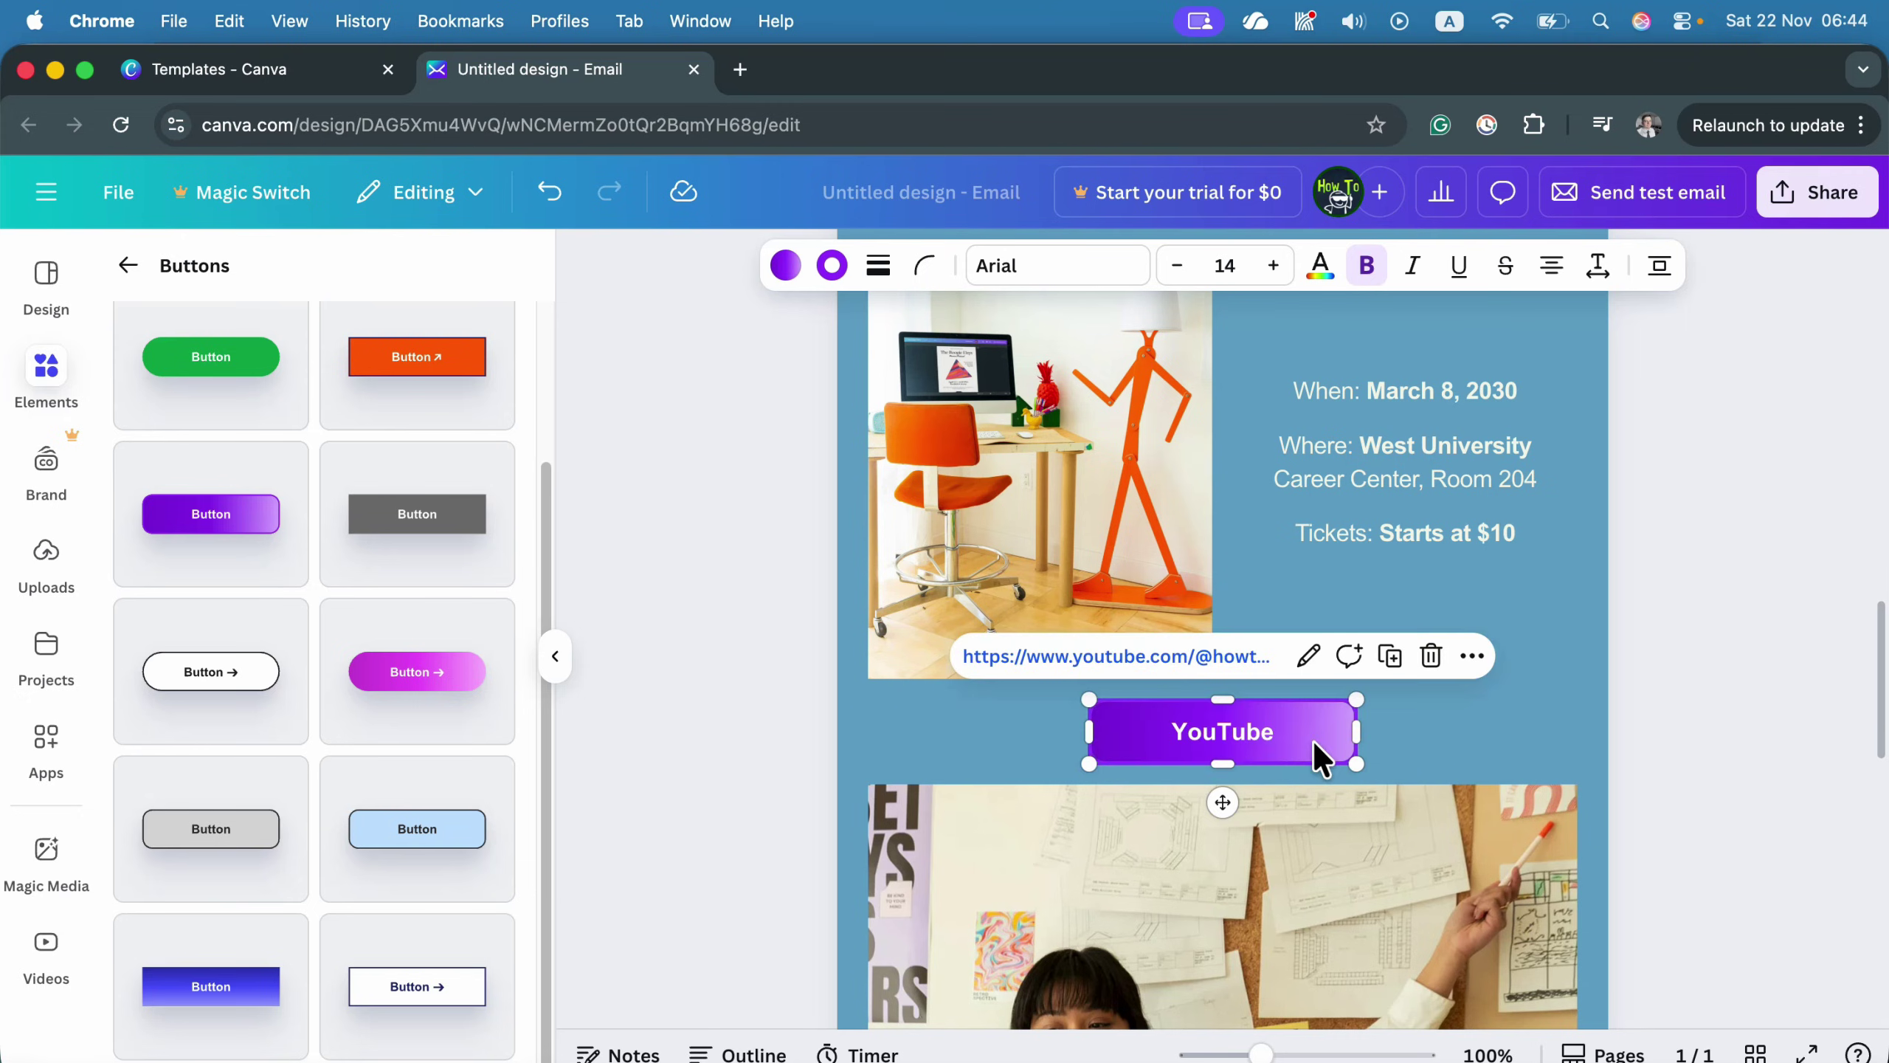
Fill the YouTube button with the monochromatic dark red linear gradient, #731919 to #e52b2b.
scroll(1317, 744, "down", 3)
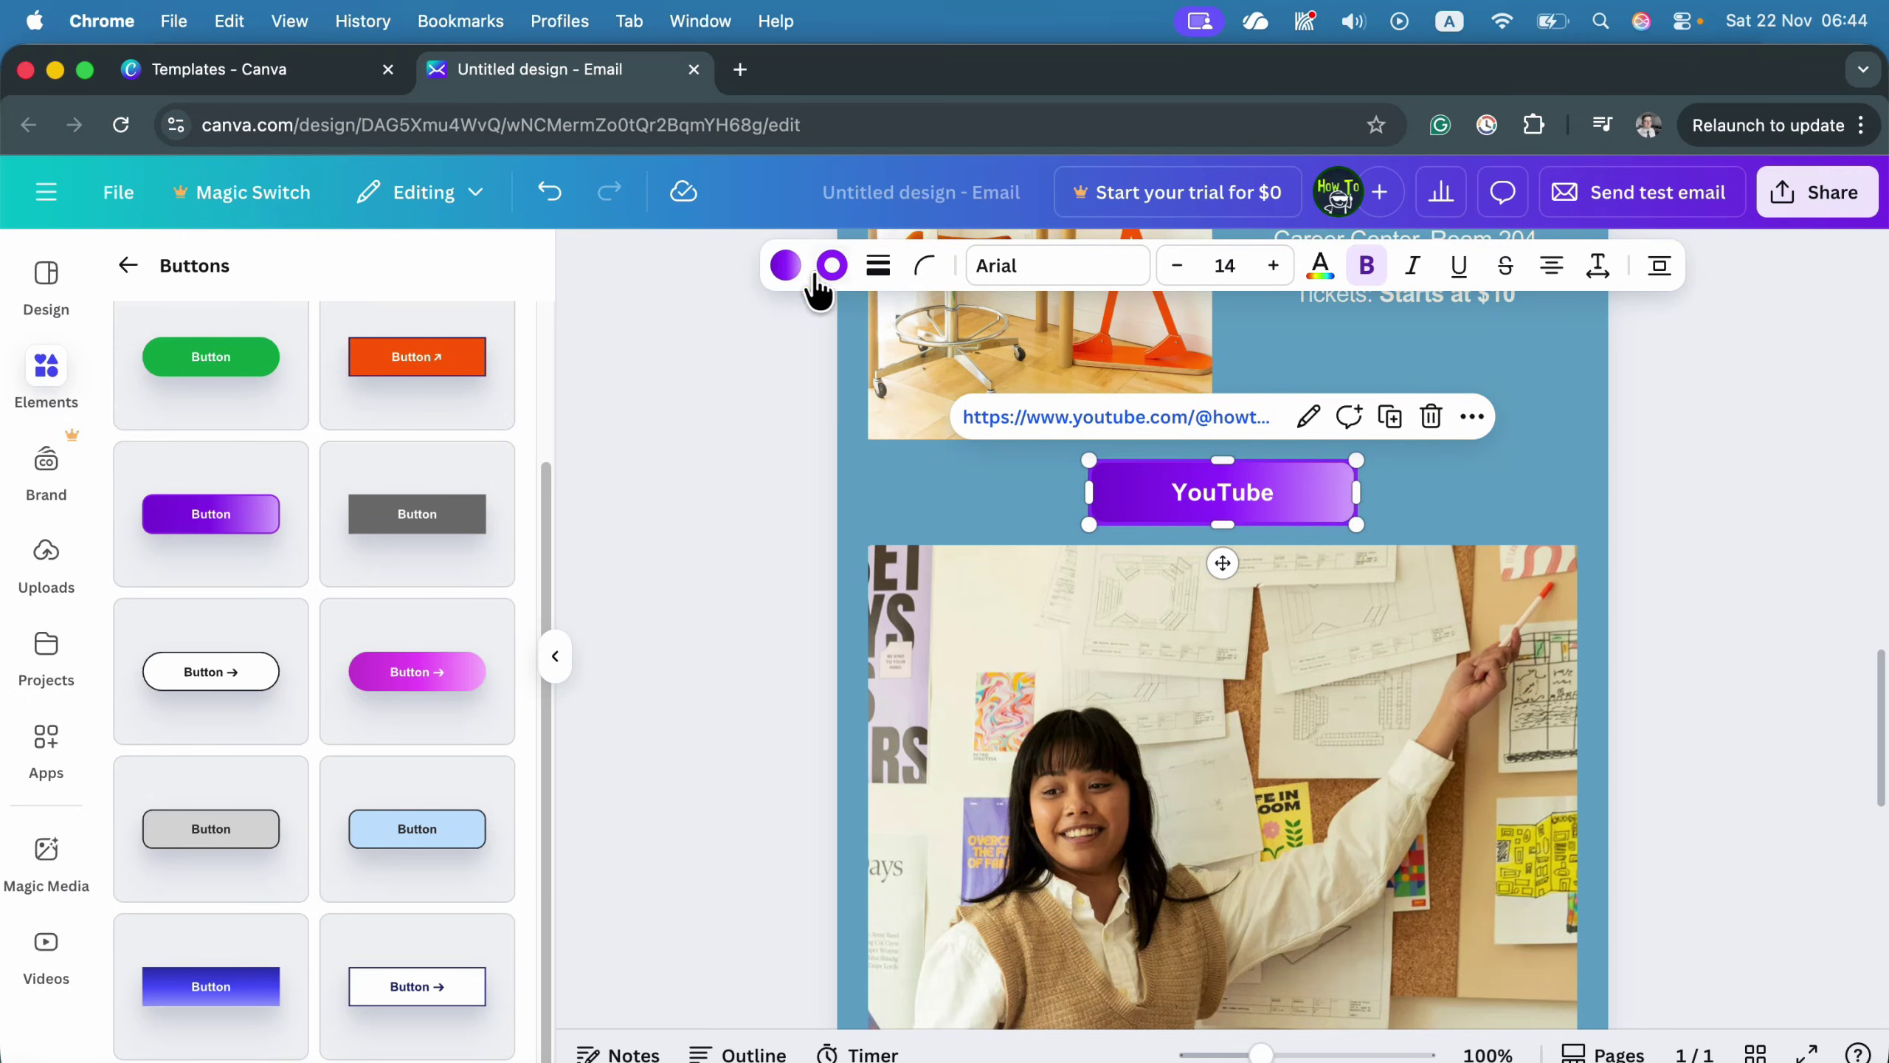
left_click(789, 267)
scroll(422, 683, "down", 3)
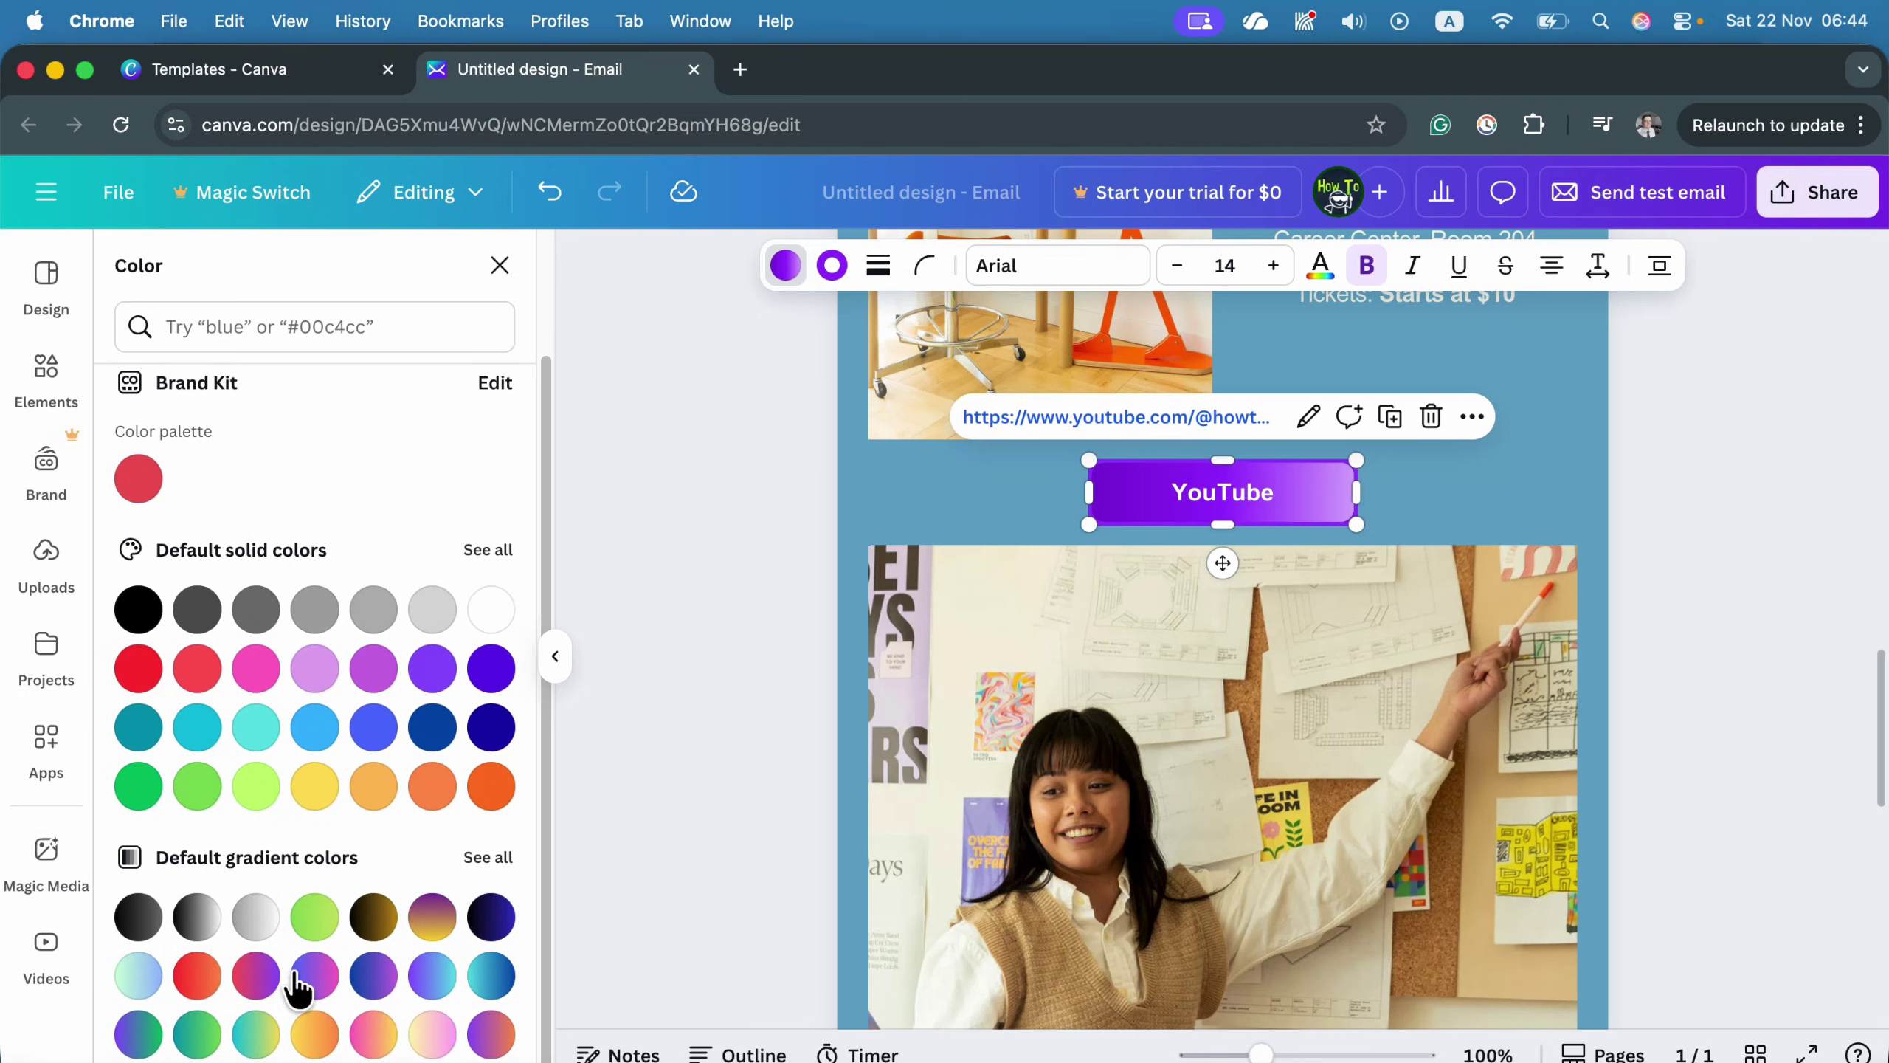
left_click(488, 857)
left_click(138, 438)
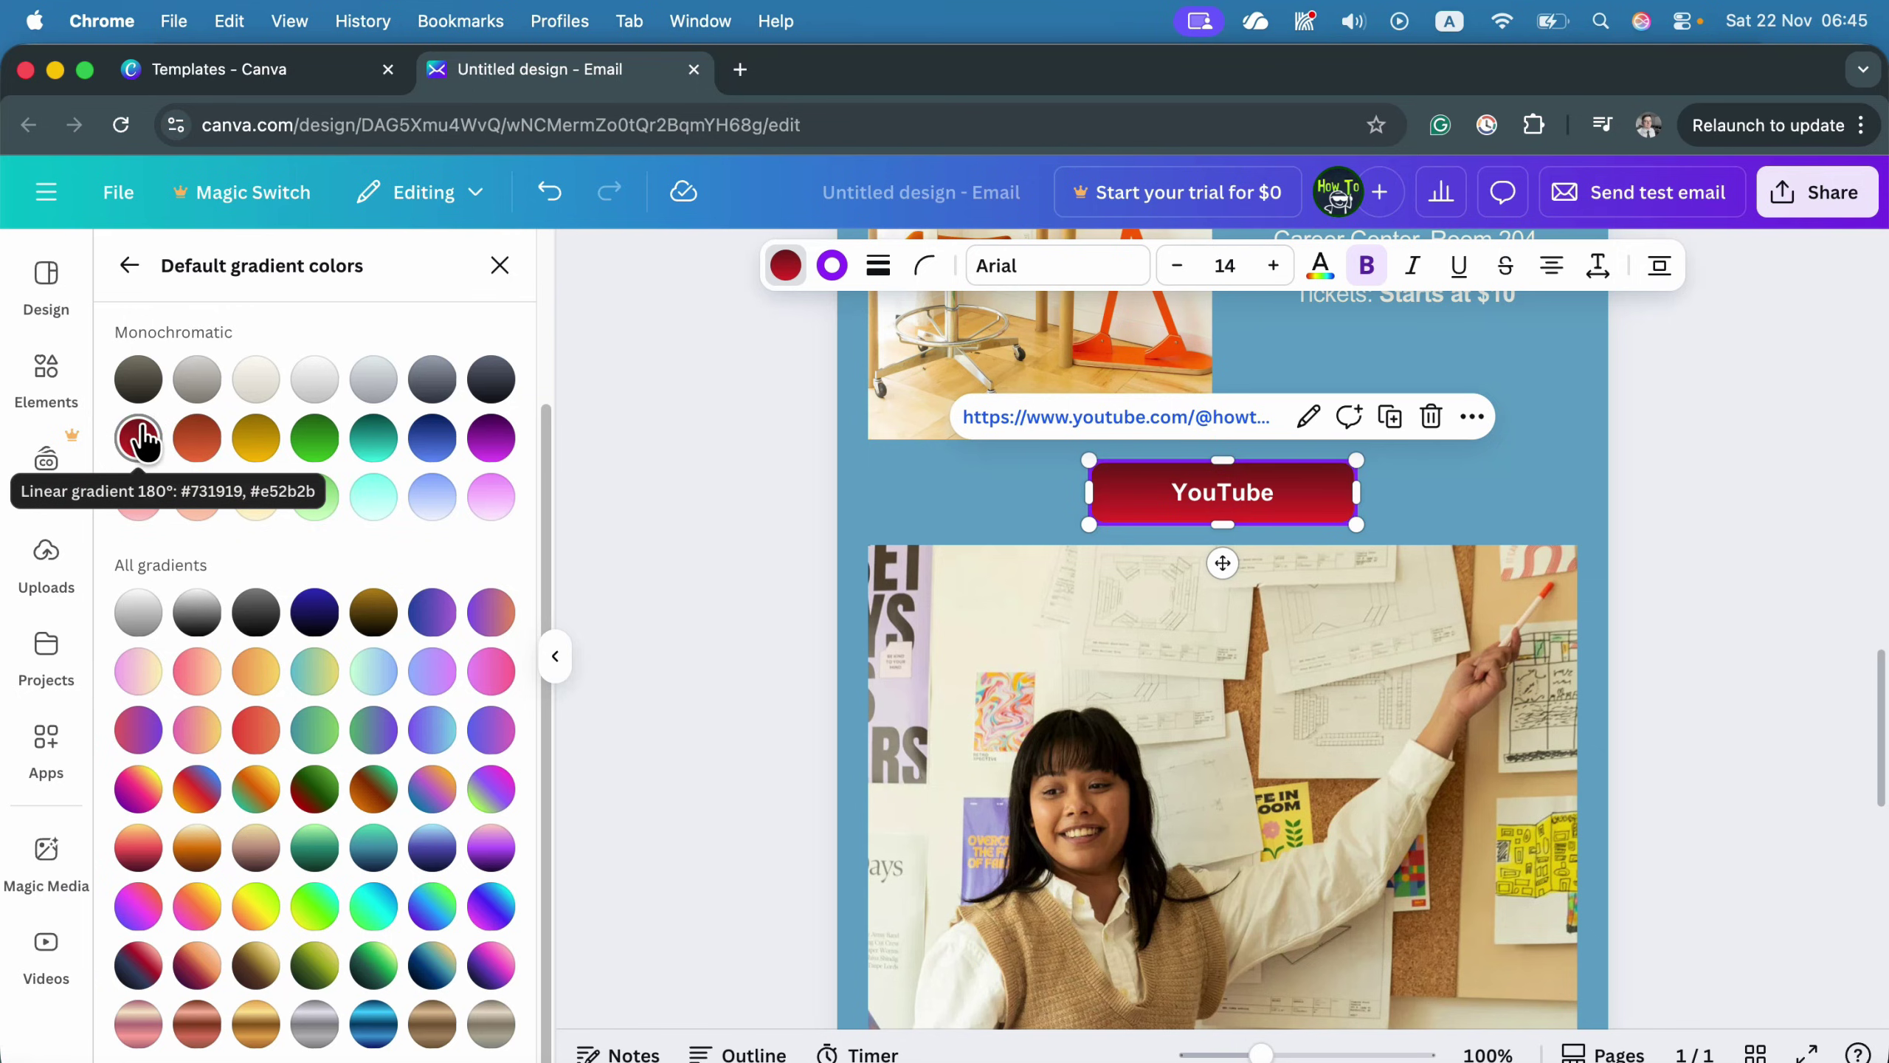
Try several other default gradients on the YouTube button and restore the monochromatic dark red one.
left_click(487, 906)
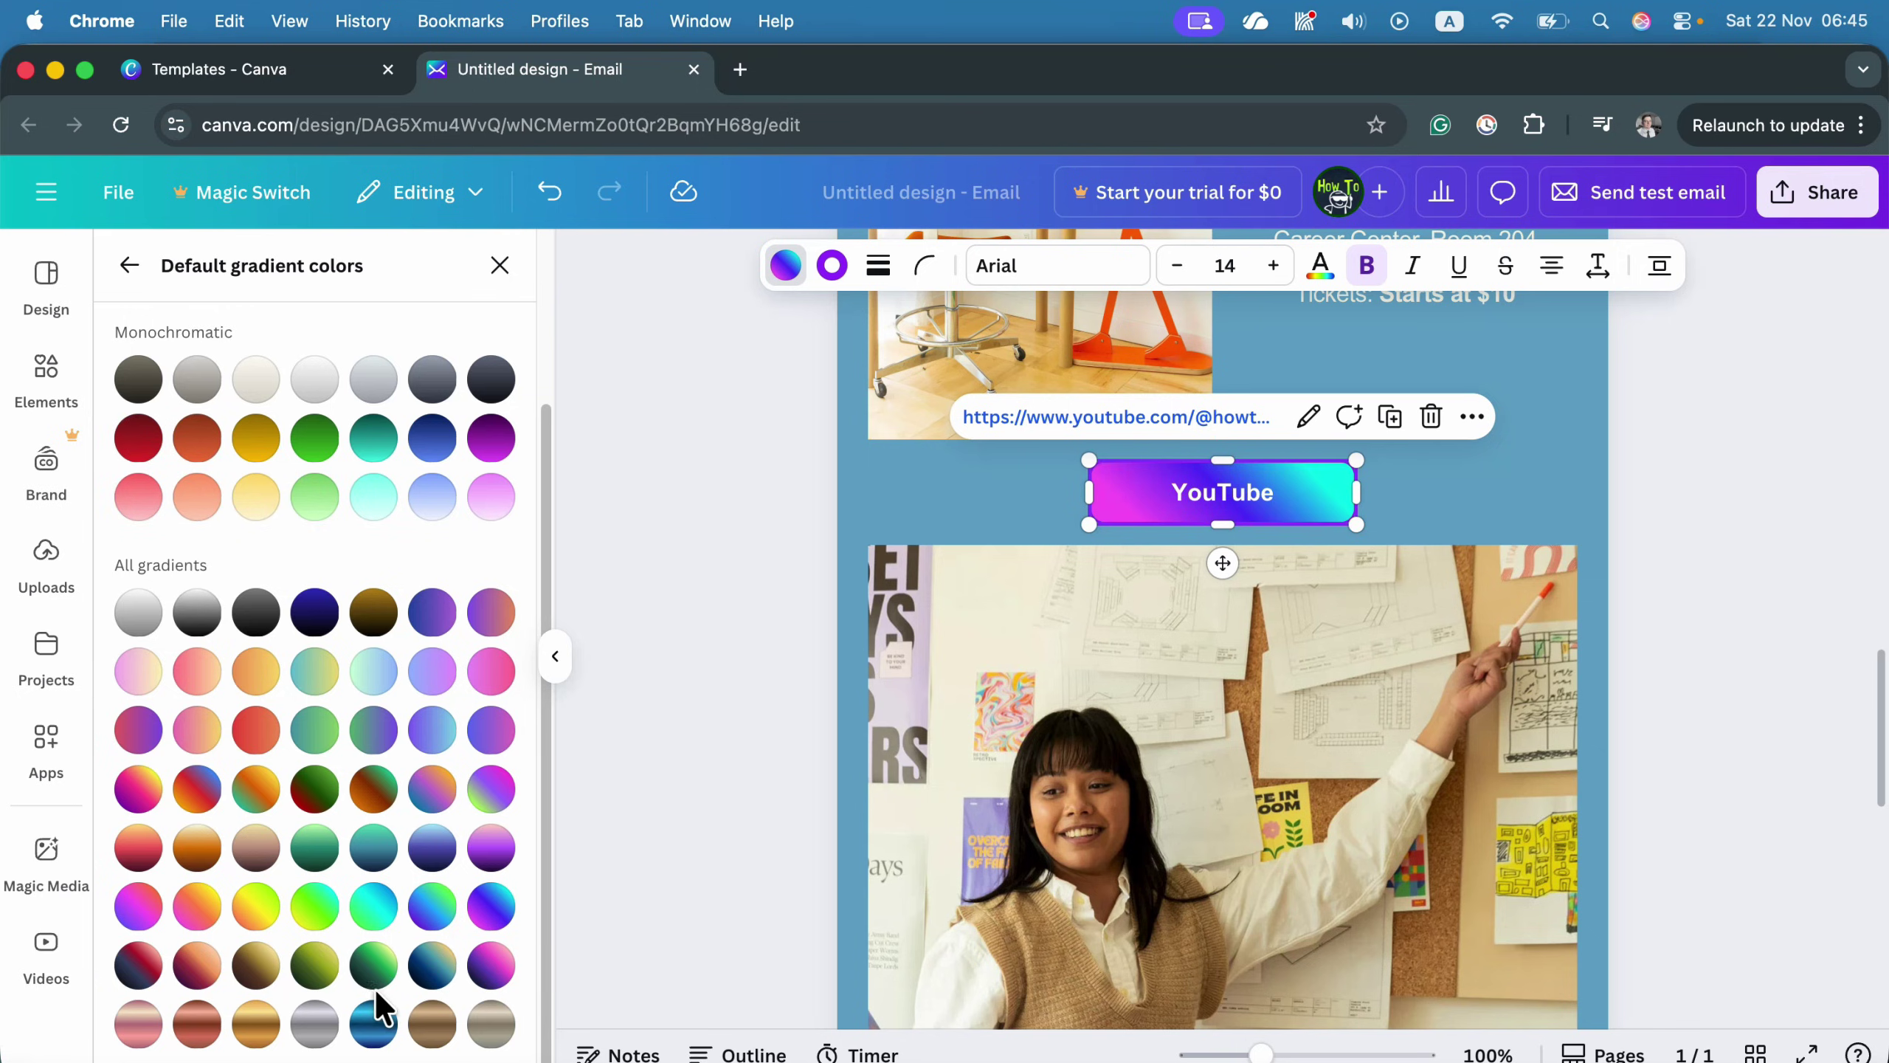
left_click(141, 855)
left_click(253, 787)
left_click(212, 793)
left_click(372, 732)
left_click(371, 674)
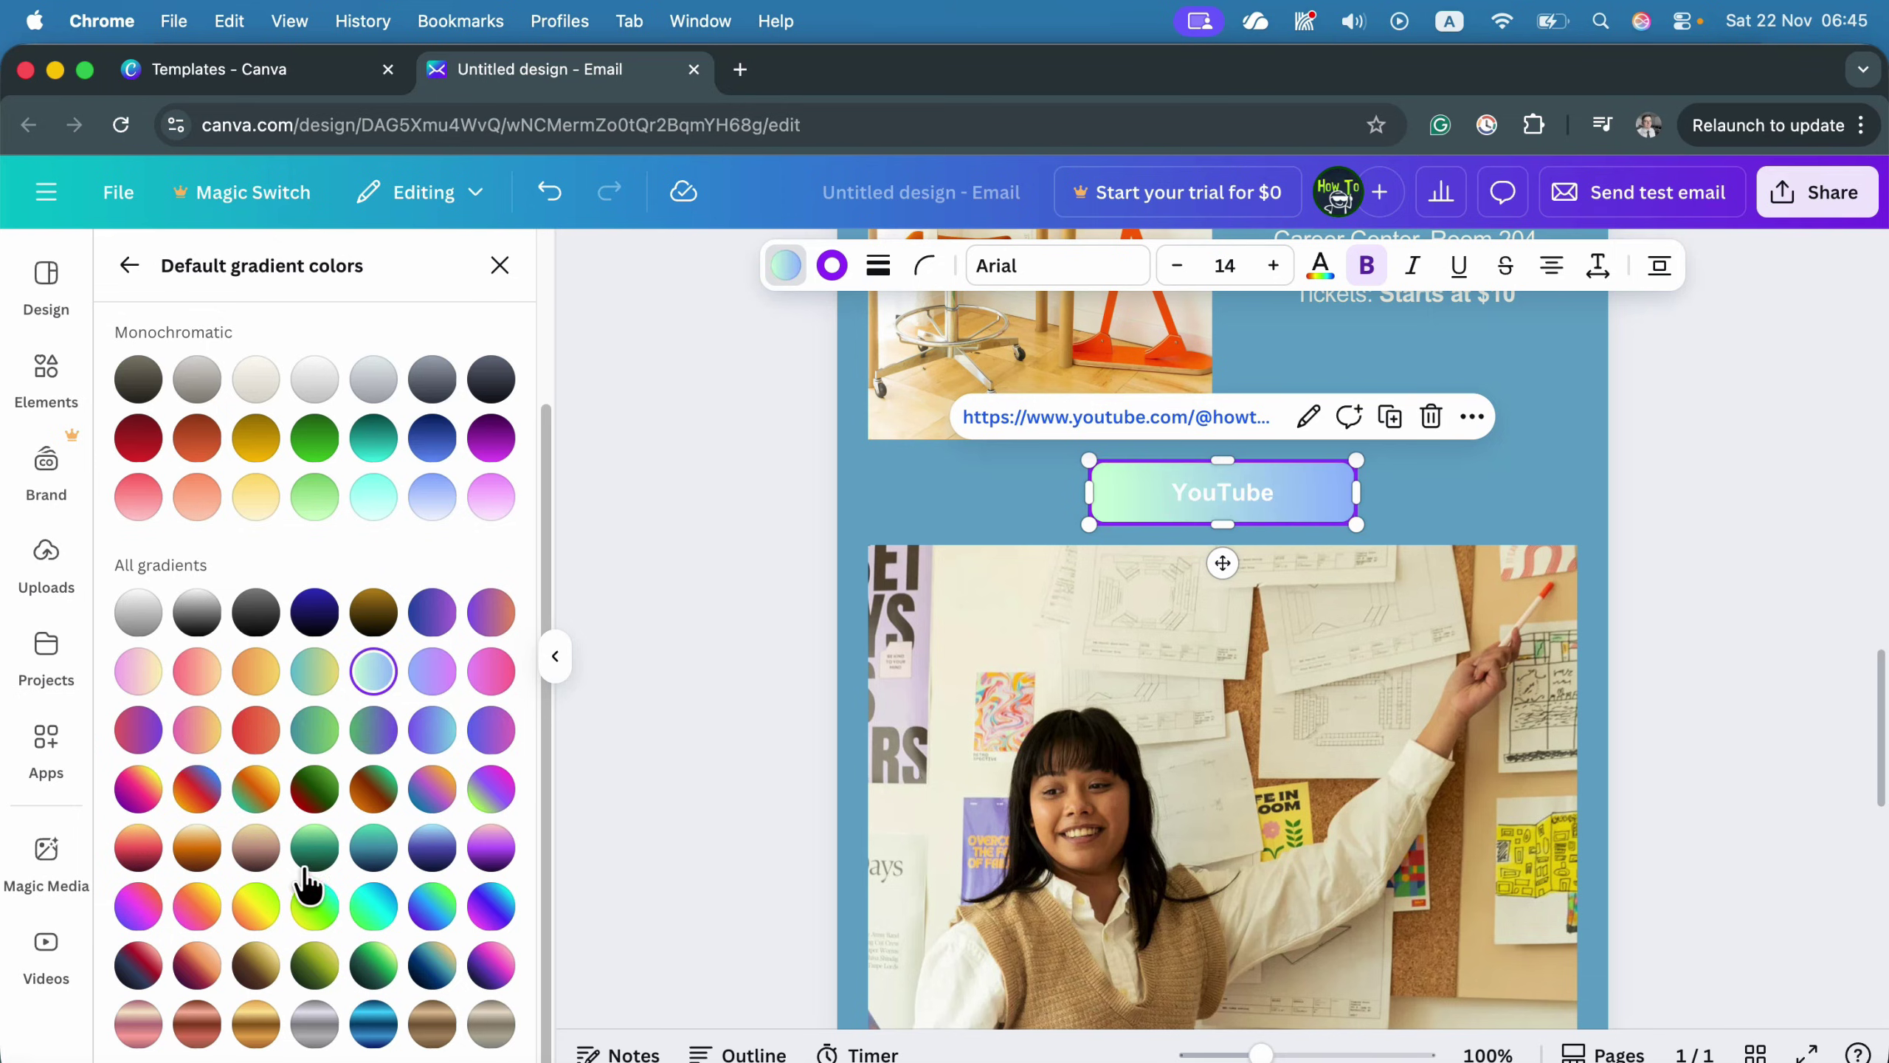
left_click(149, 967)
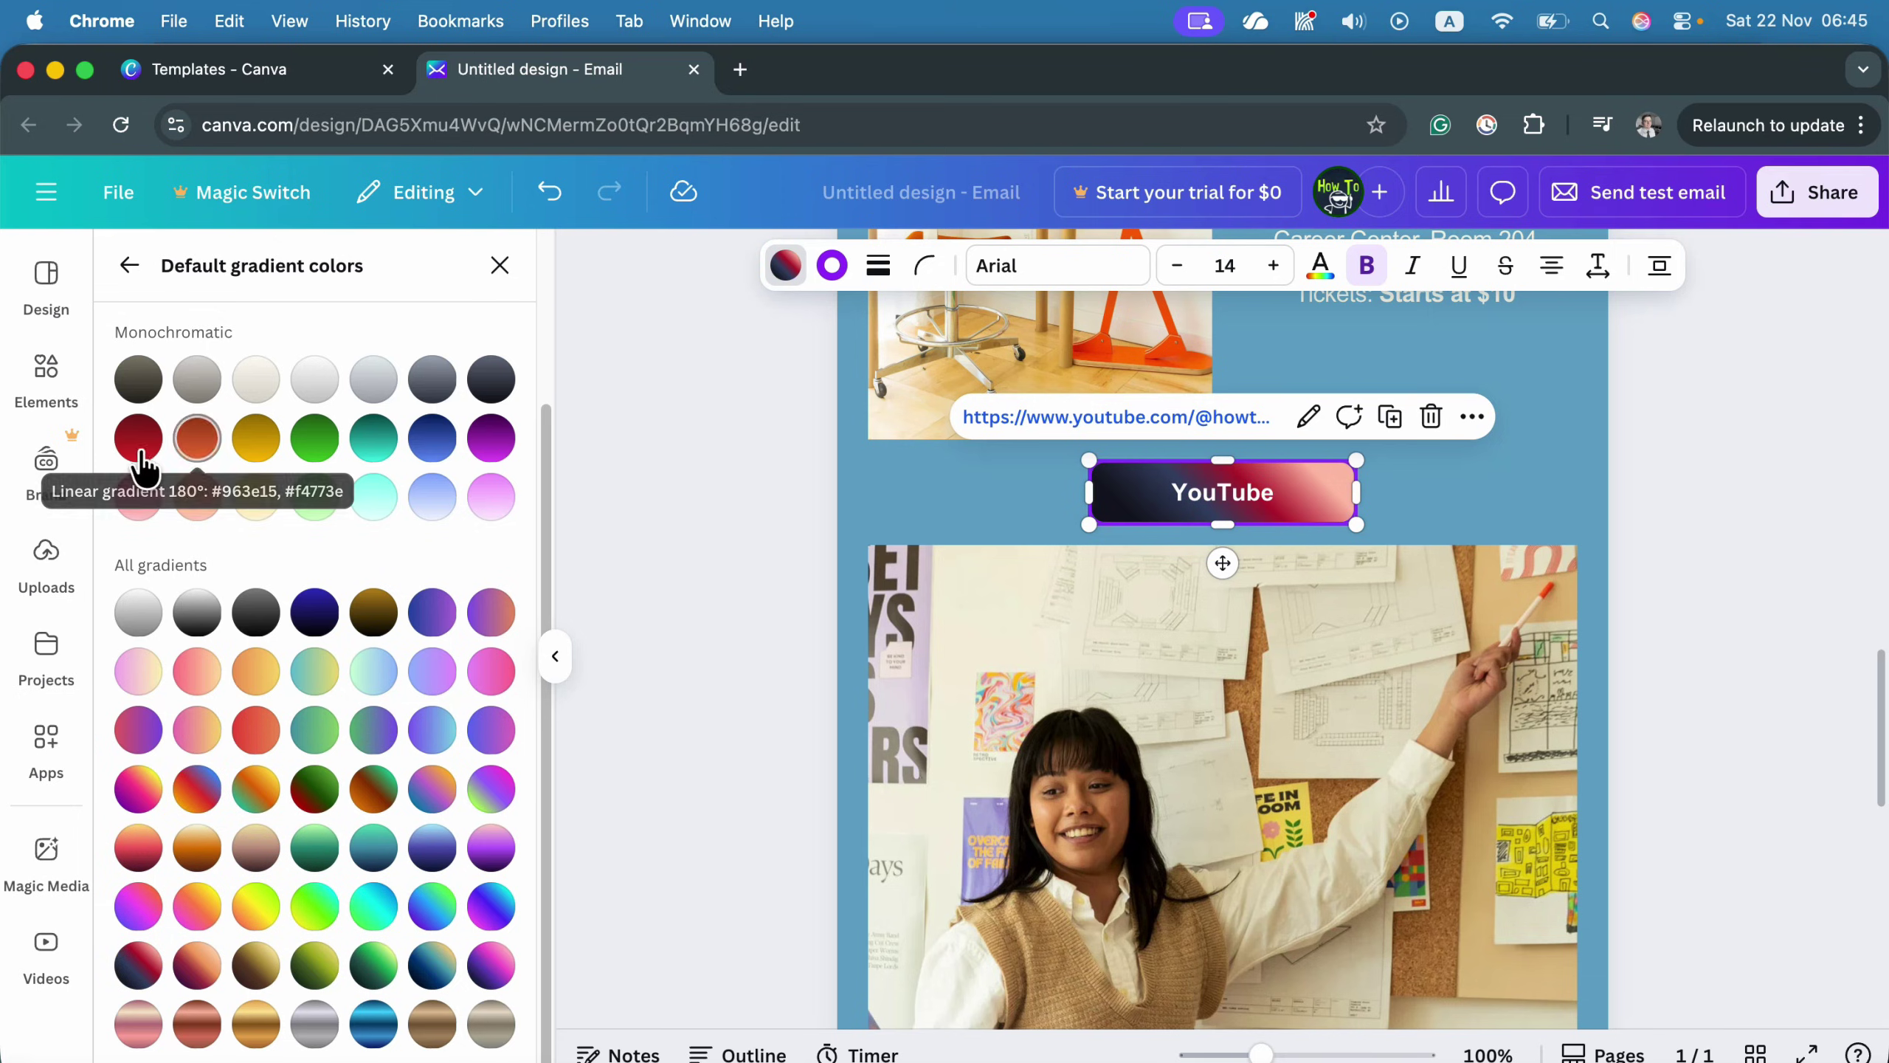
left_click(140, 441)
Give the YouTube button a white outline with a stroke weight of 3.
left_click(832, 266)
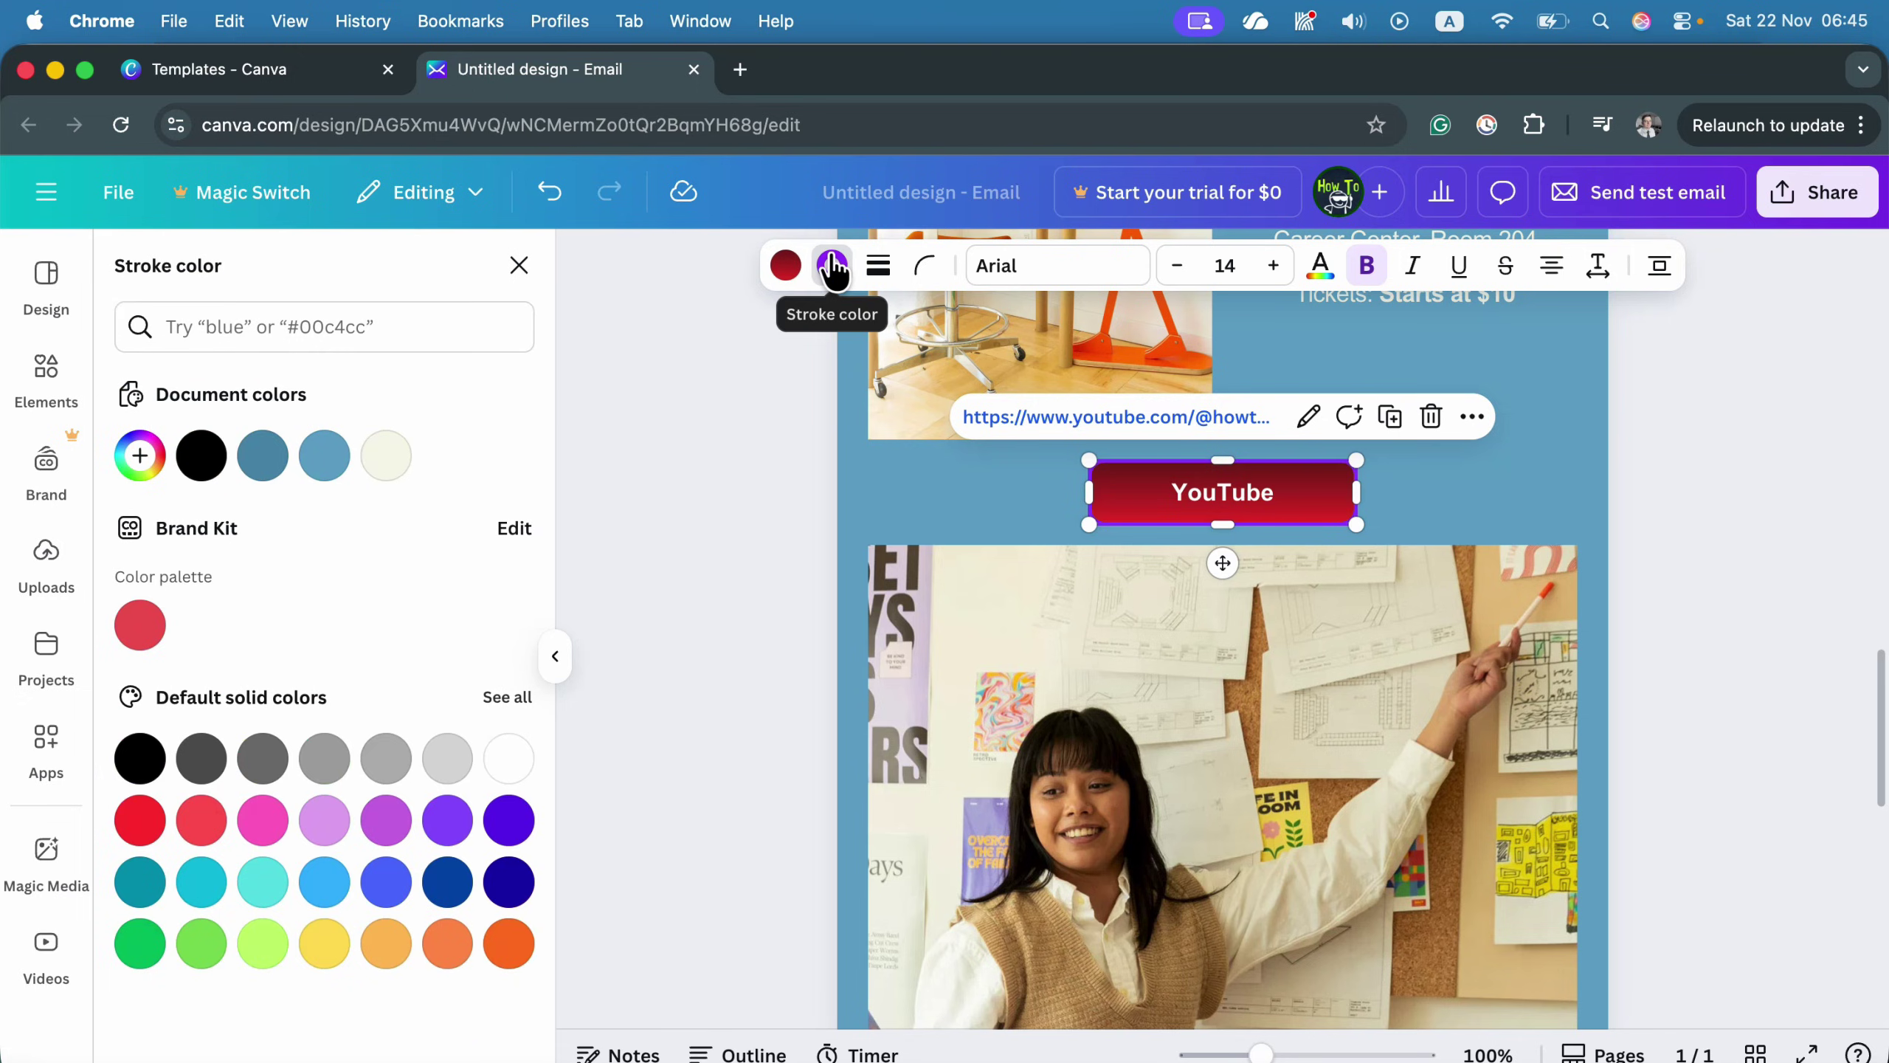
left_click(508, 758)
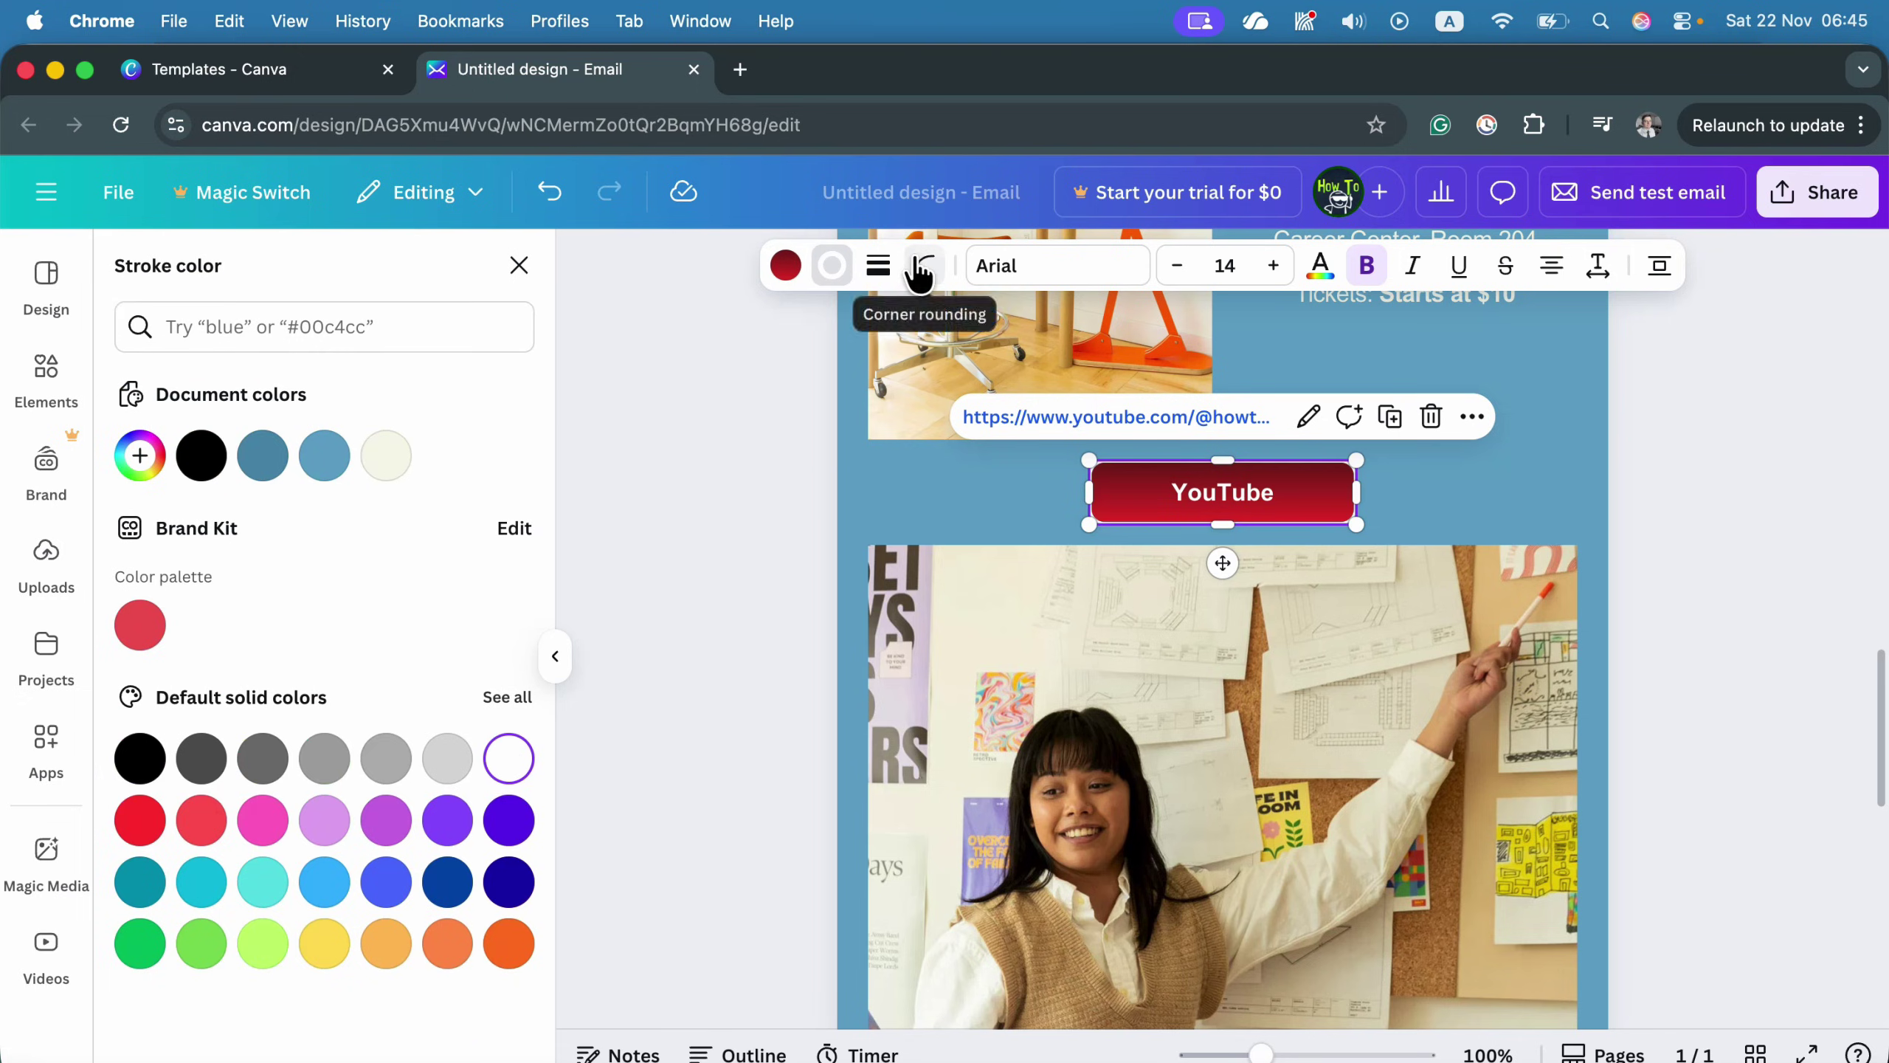
left_click(878, 266)
mouse_move(706, 456)
left_mouse_down()
mouse_move(744, 457)
mouse_move(723, 455)
left_mouse_up()
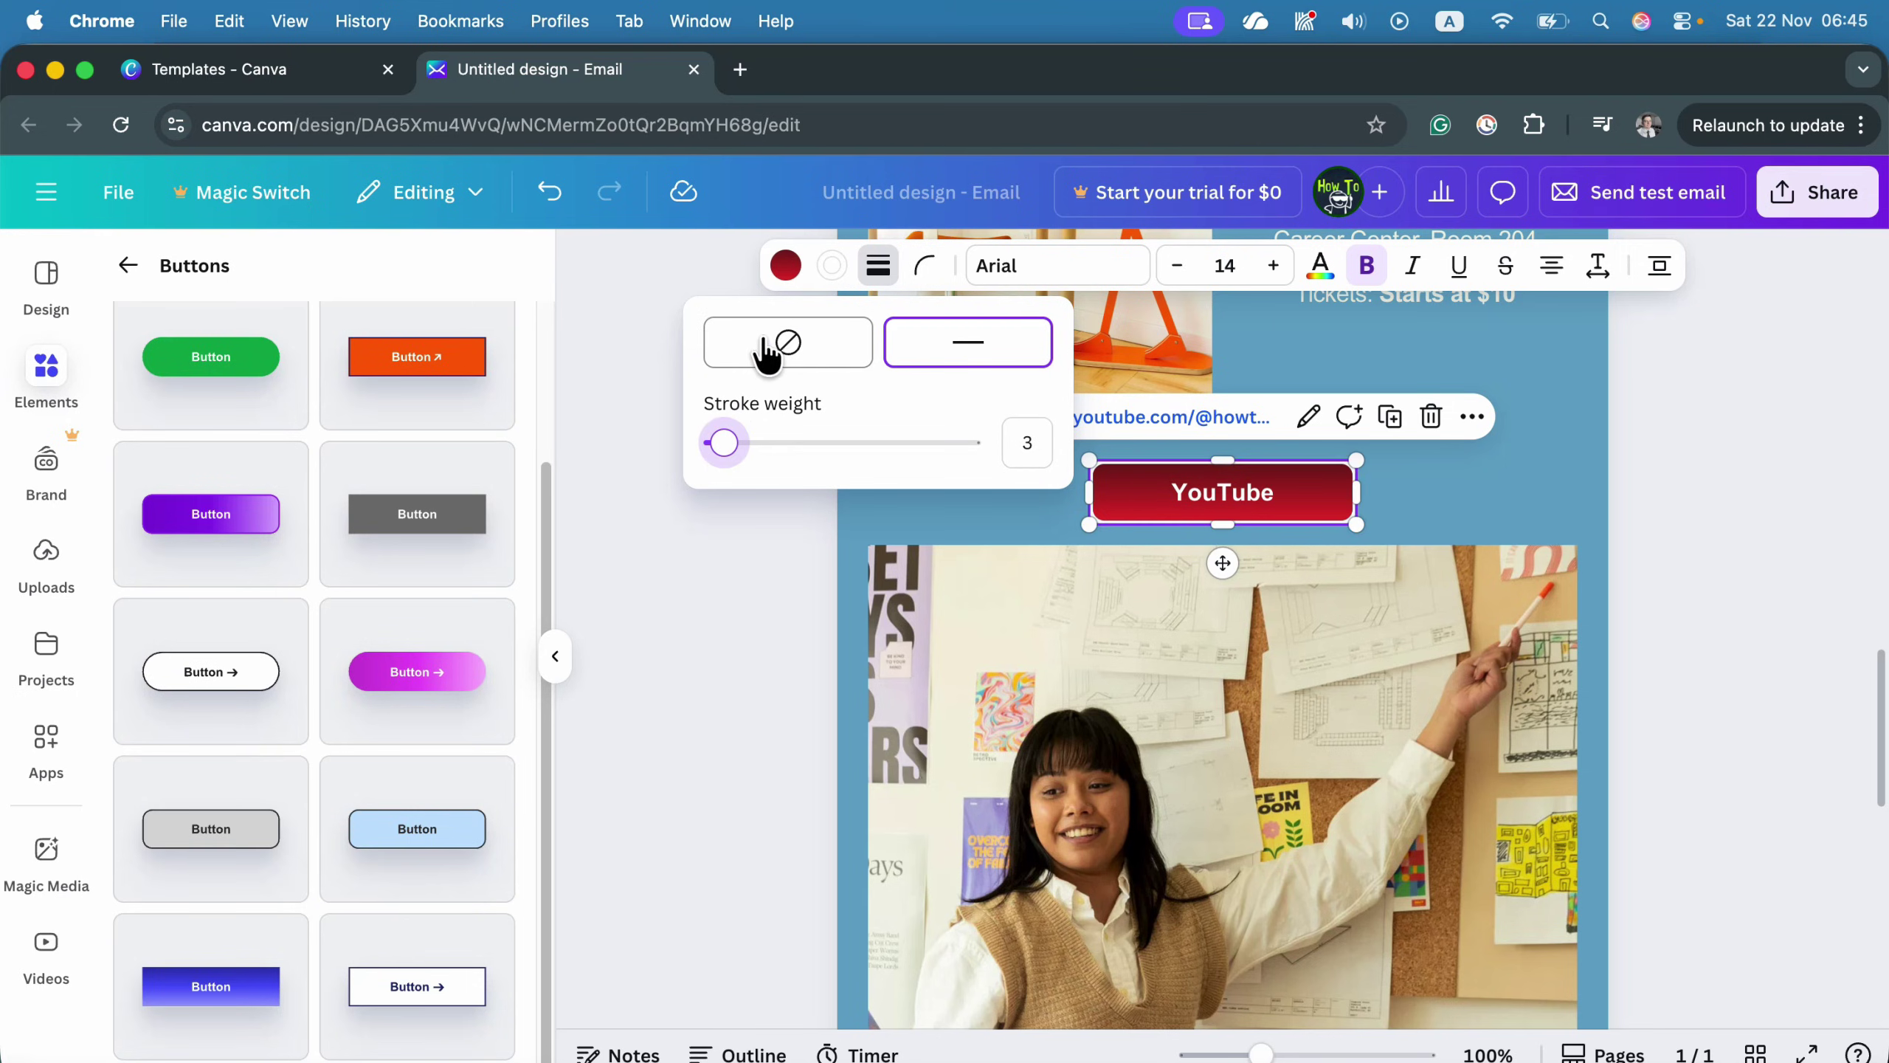
left_click(784, 350)
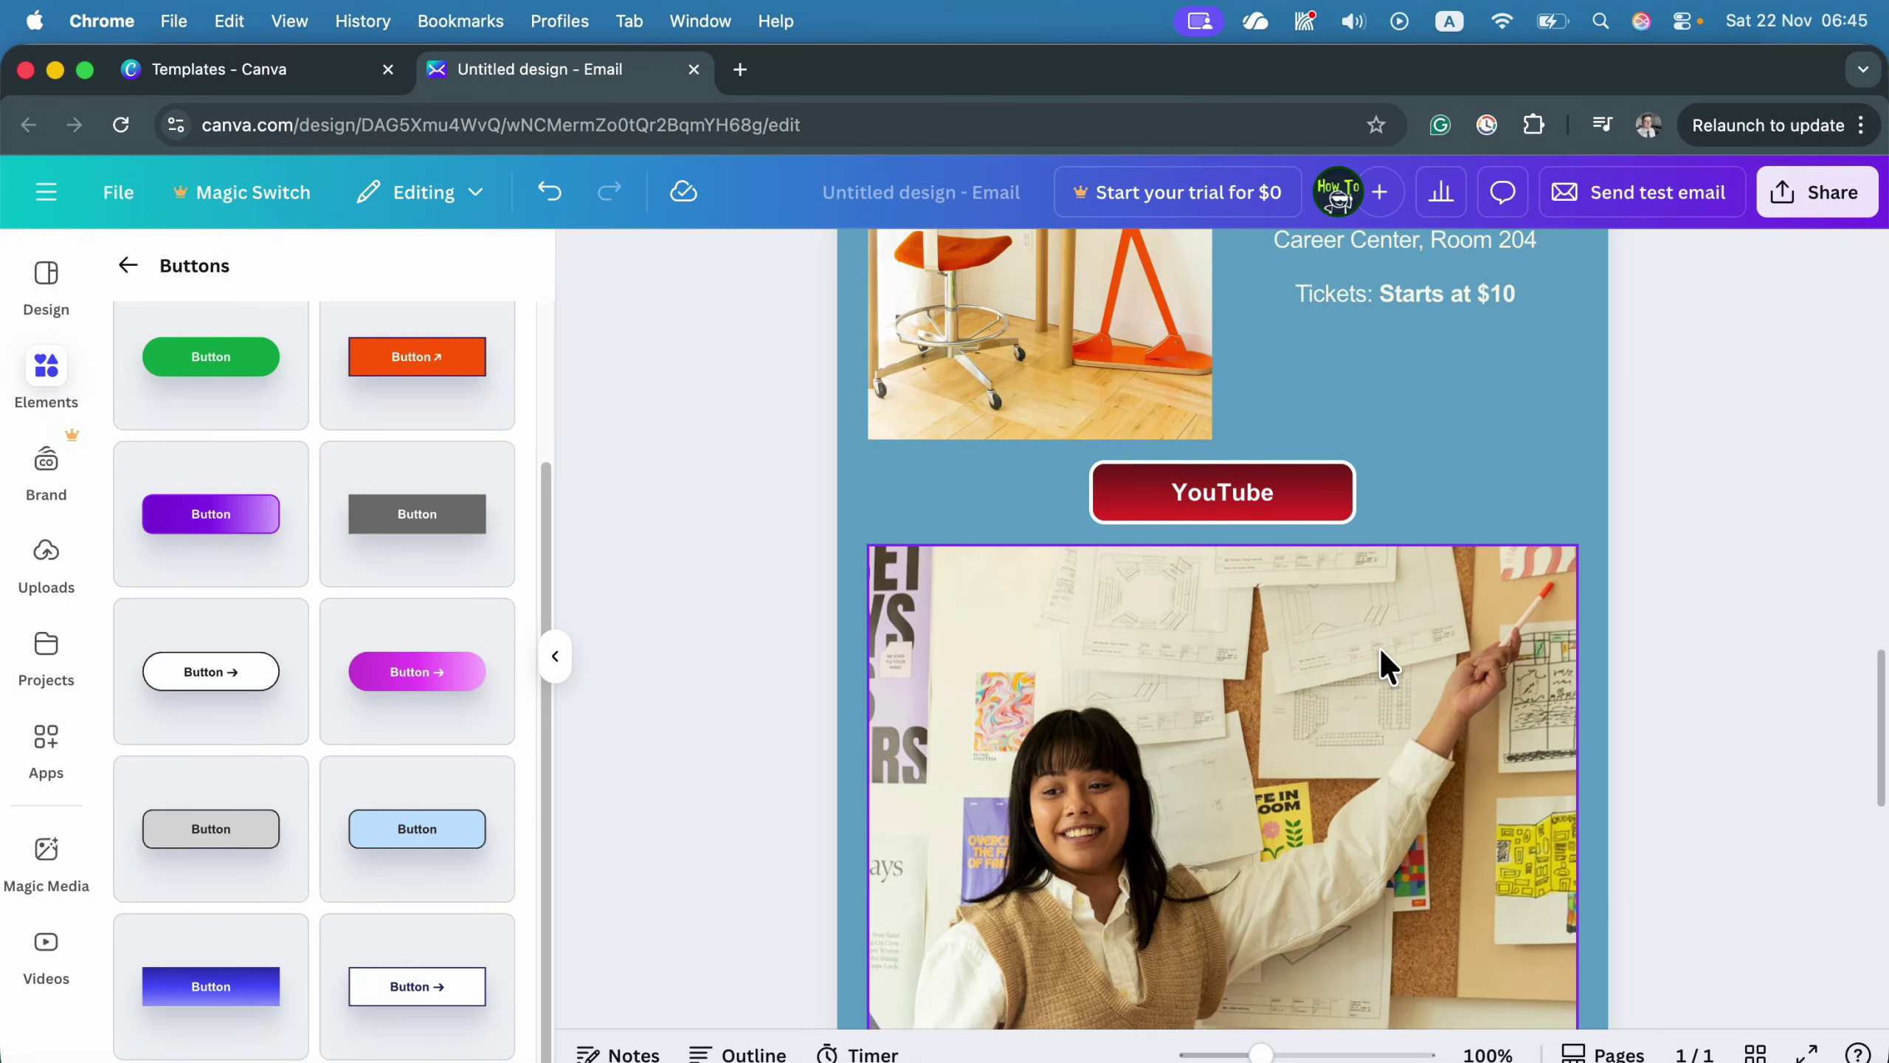
Enter the email's footer text block and select the beginning of the copyright line.
scroll(1379, 652, "down", 10)
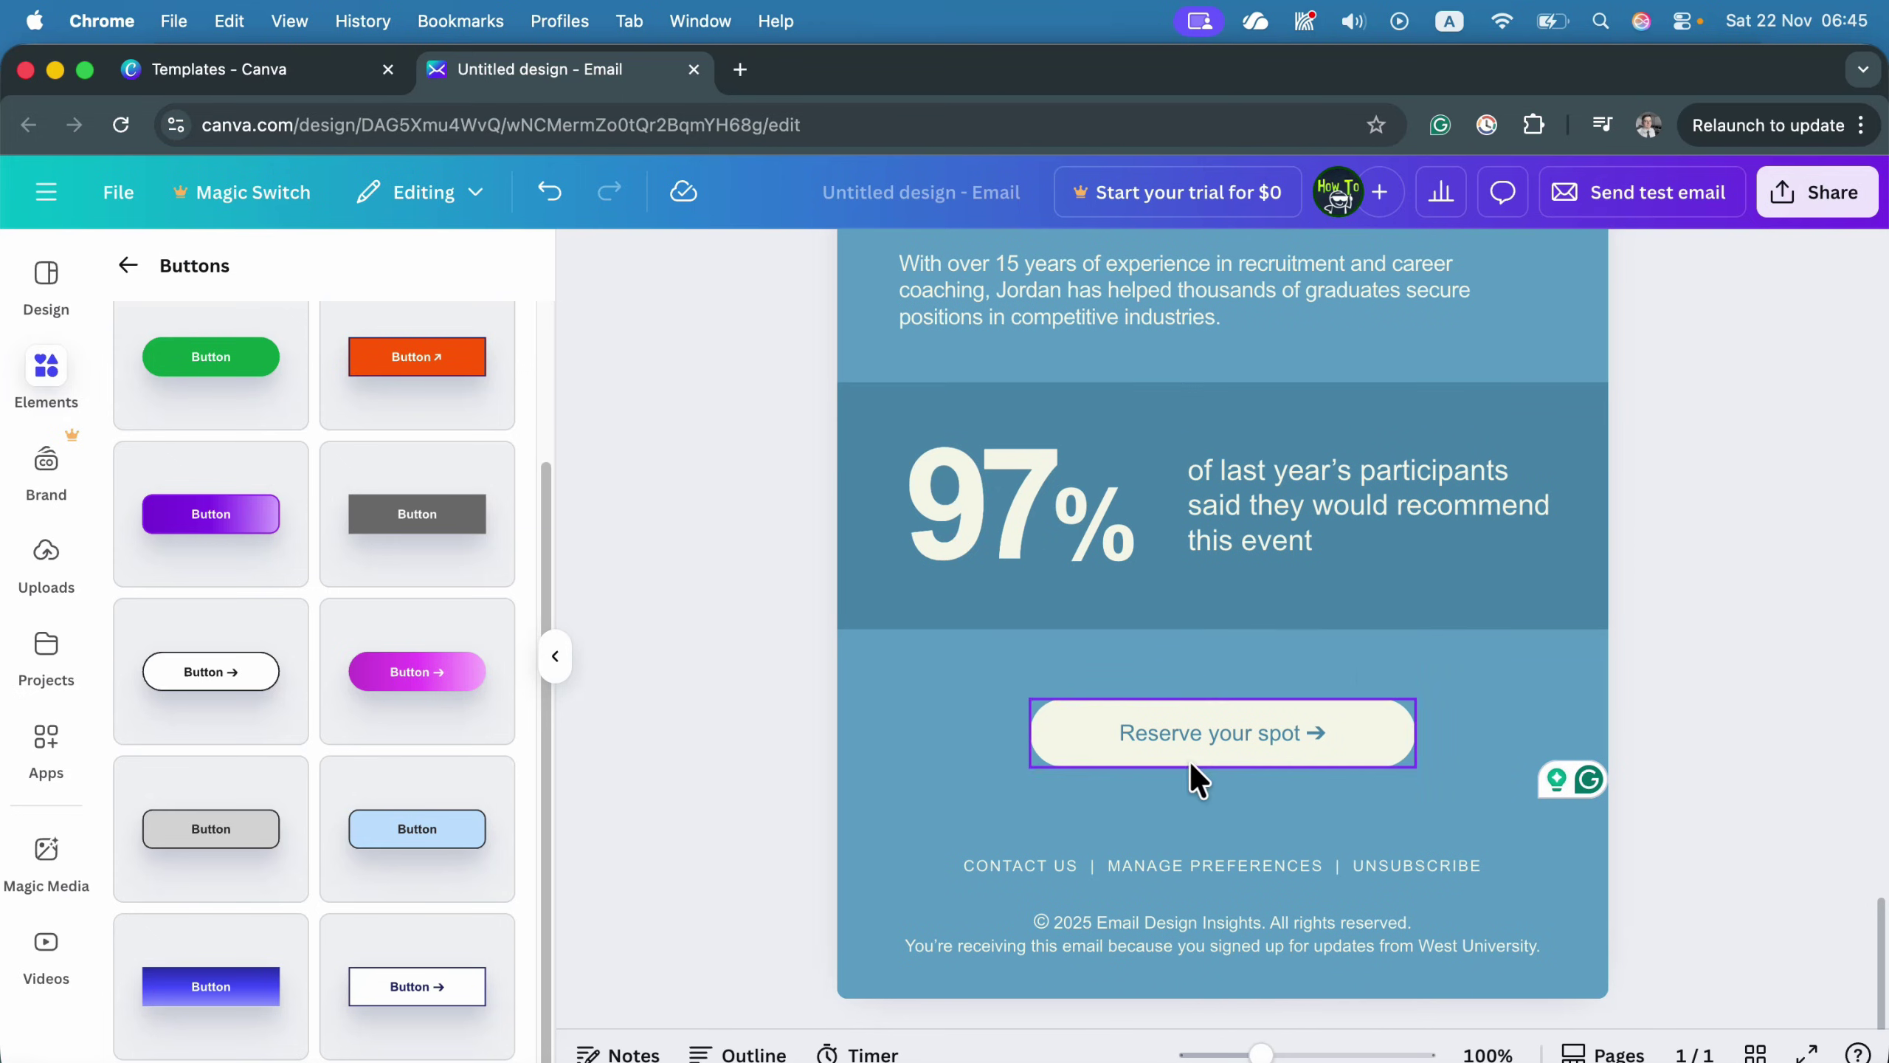
left_click(1025, 867)
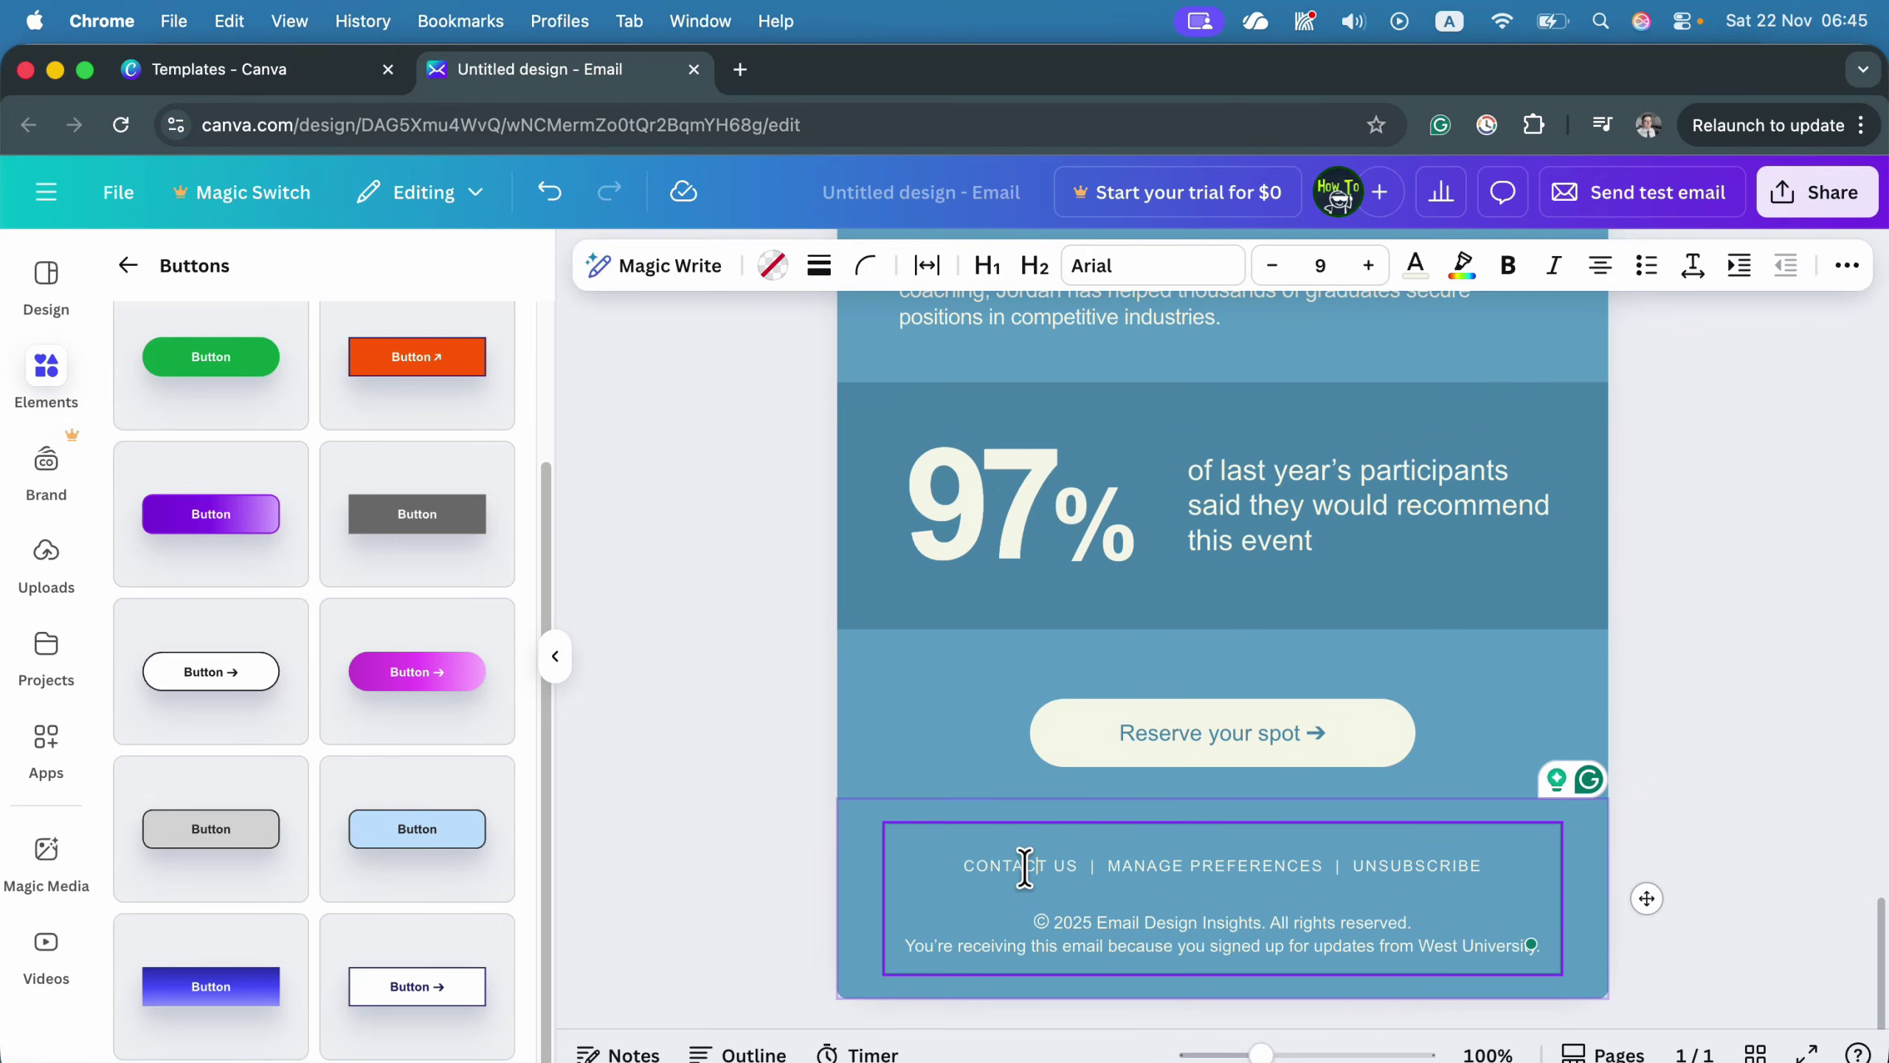
left_click(1353, 922)
key("shift+super+Left")
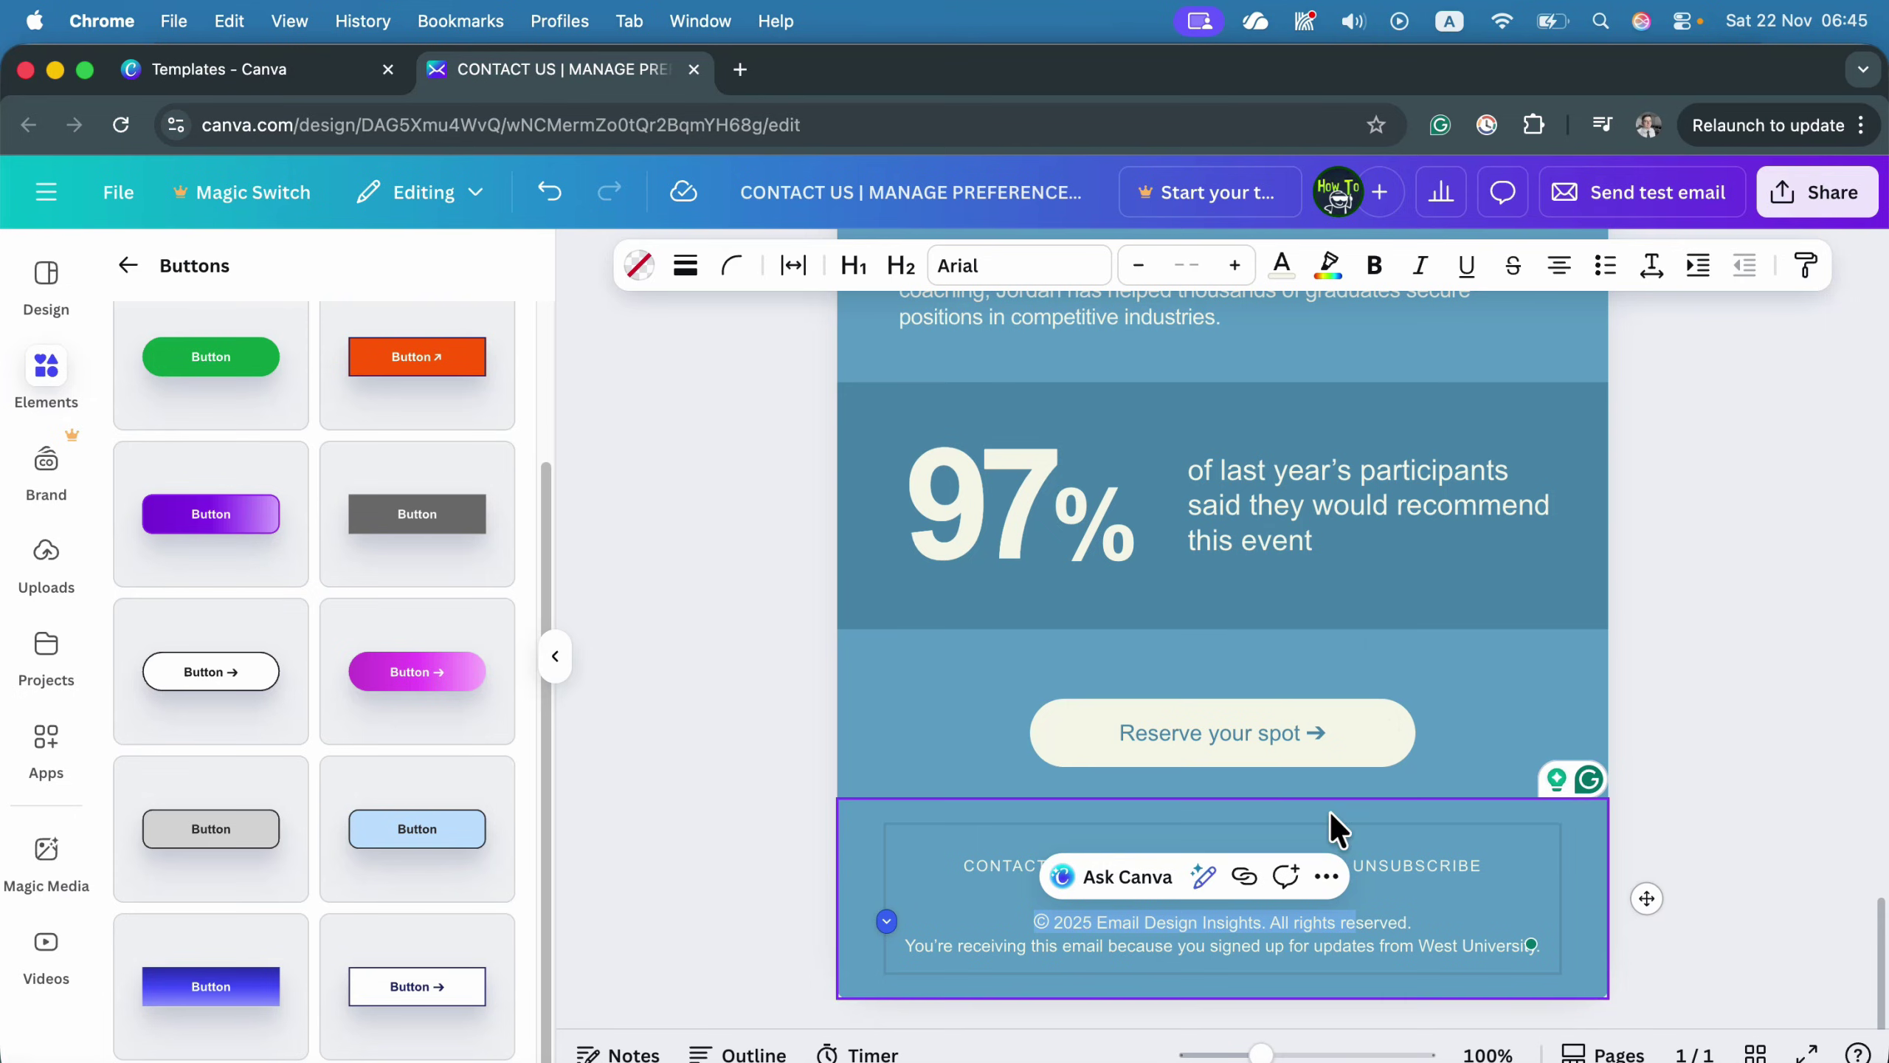
Review the subject line and recipient in the test email settings, close them, and open the sharing options.
scroll(1329, 812, "up", 10)
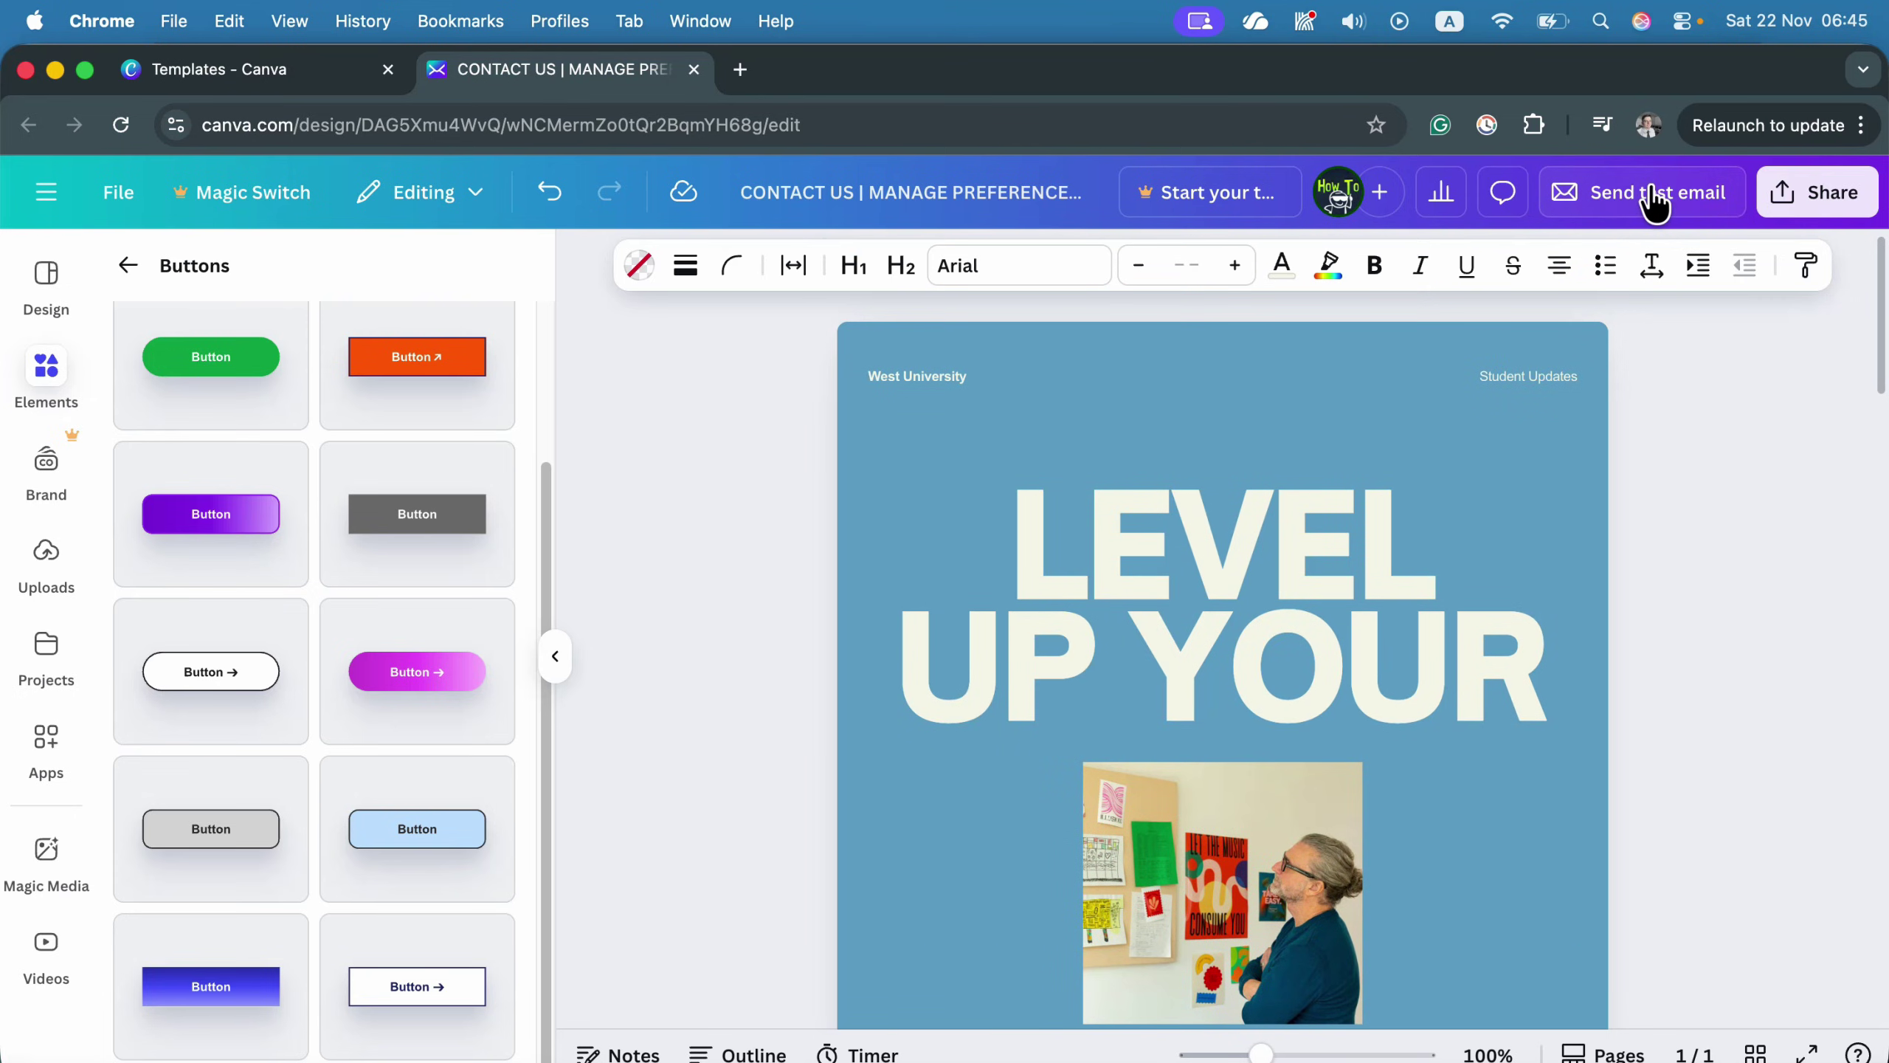
left_click(1609, 193)
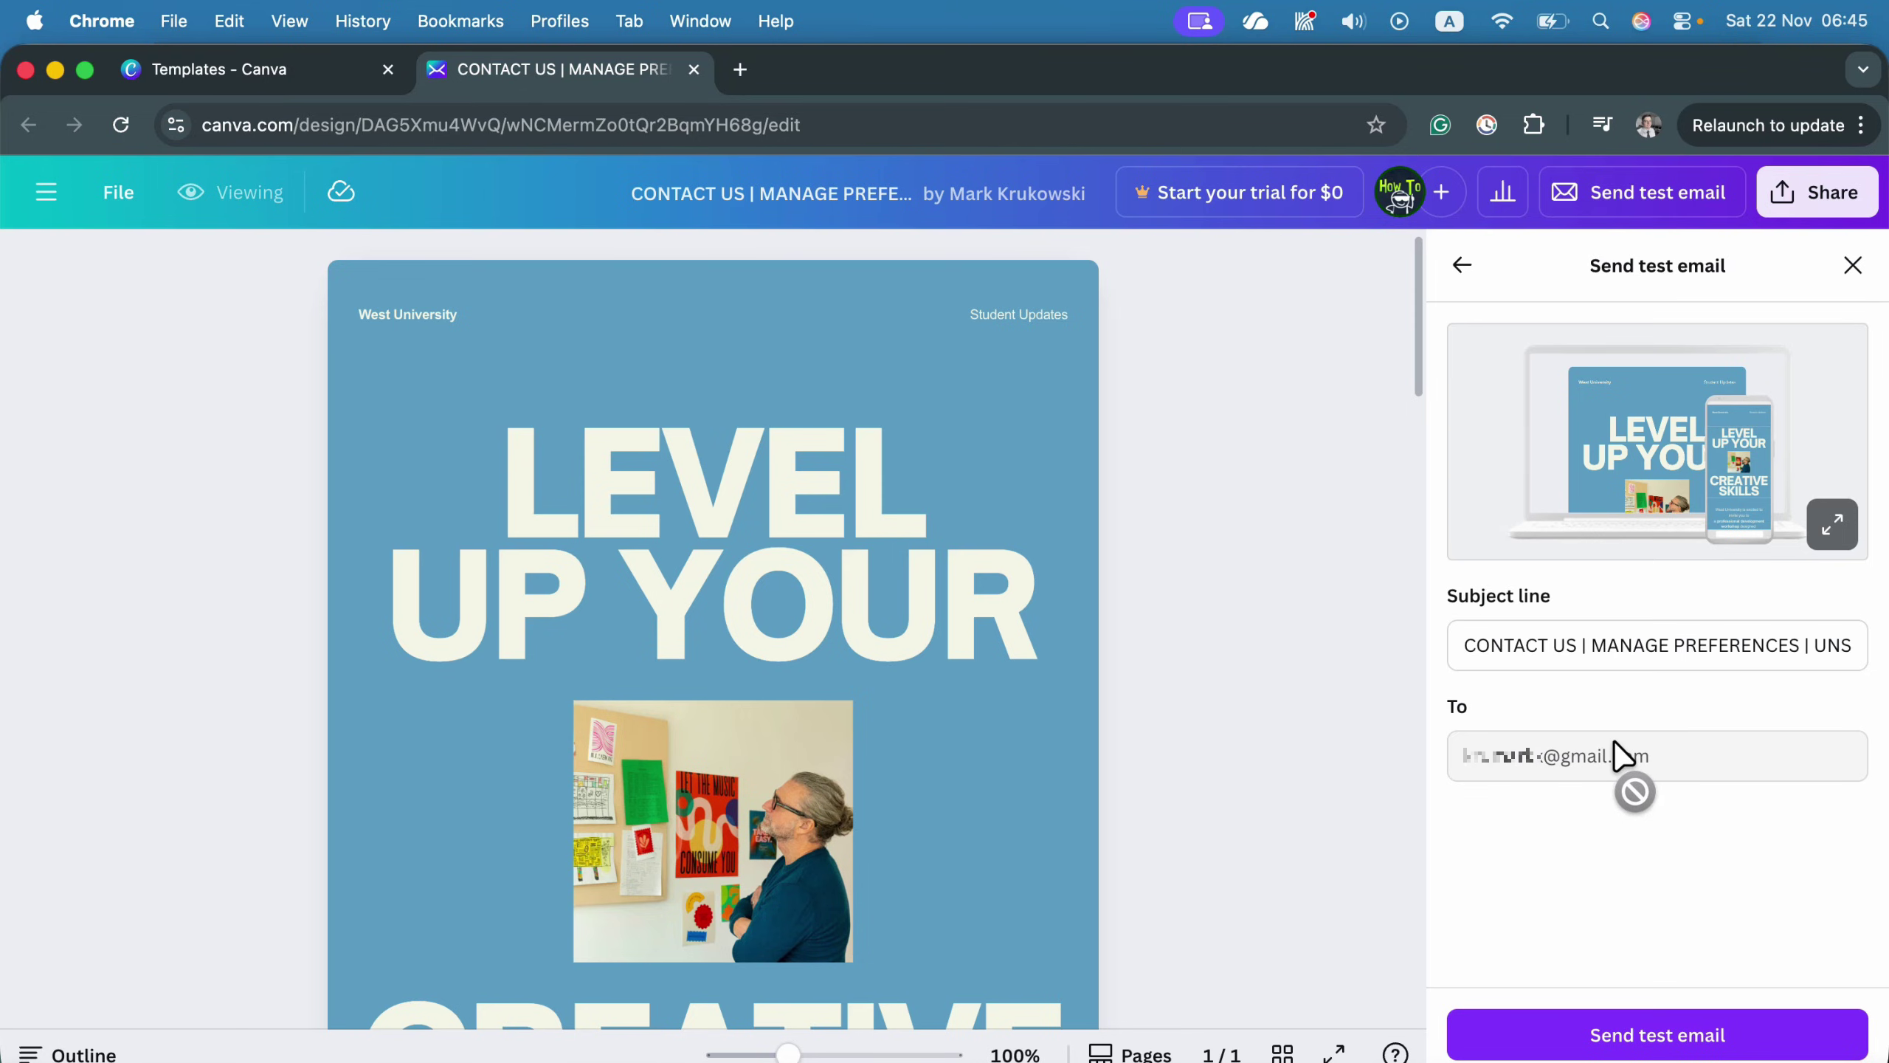
left_click(1855, 267)
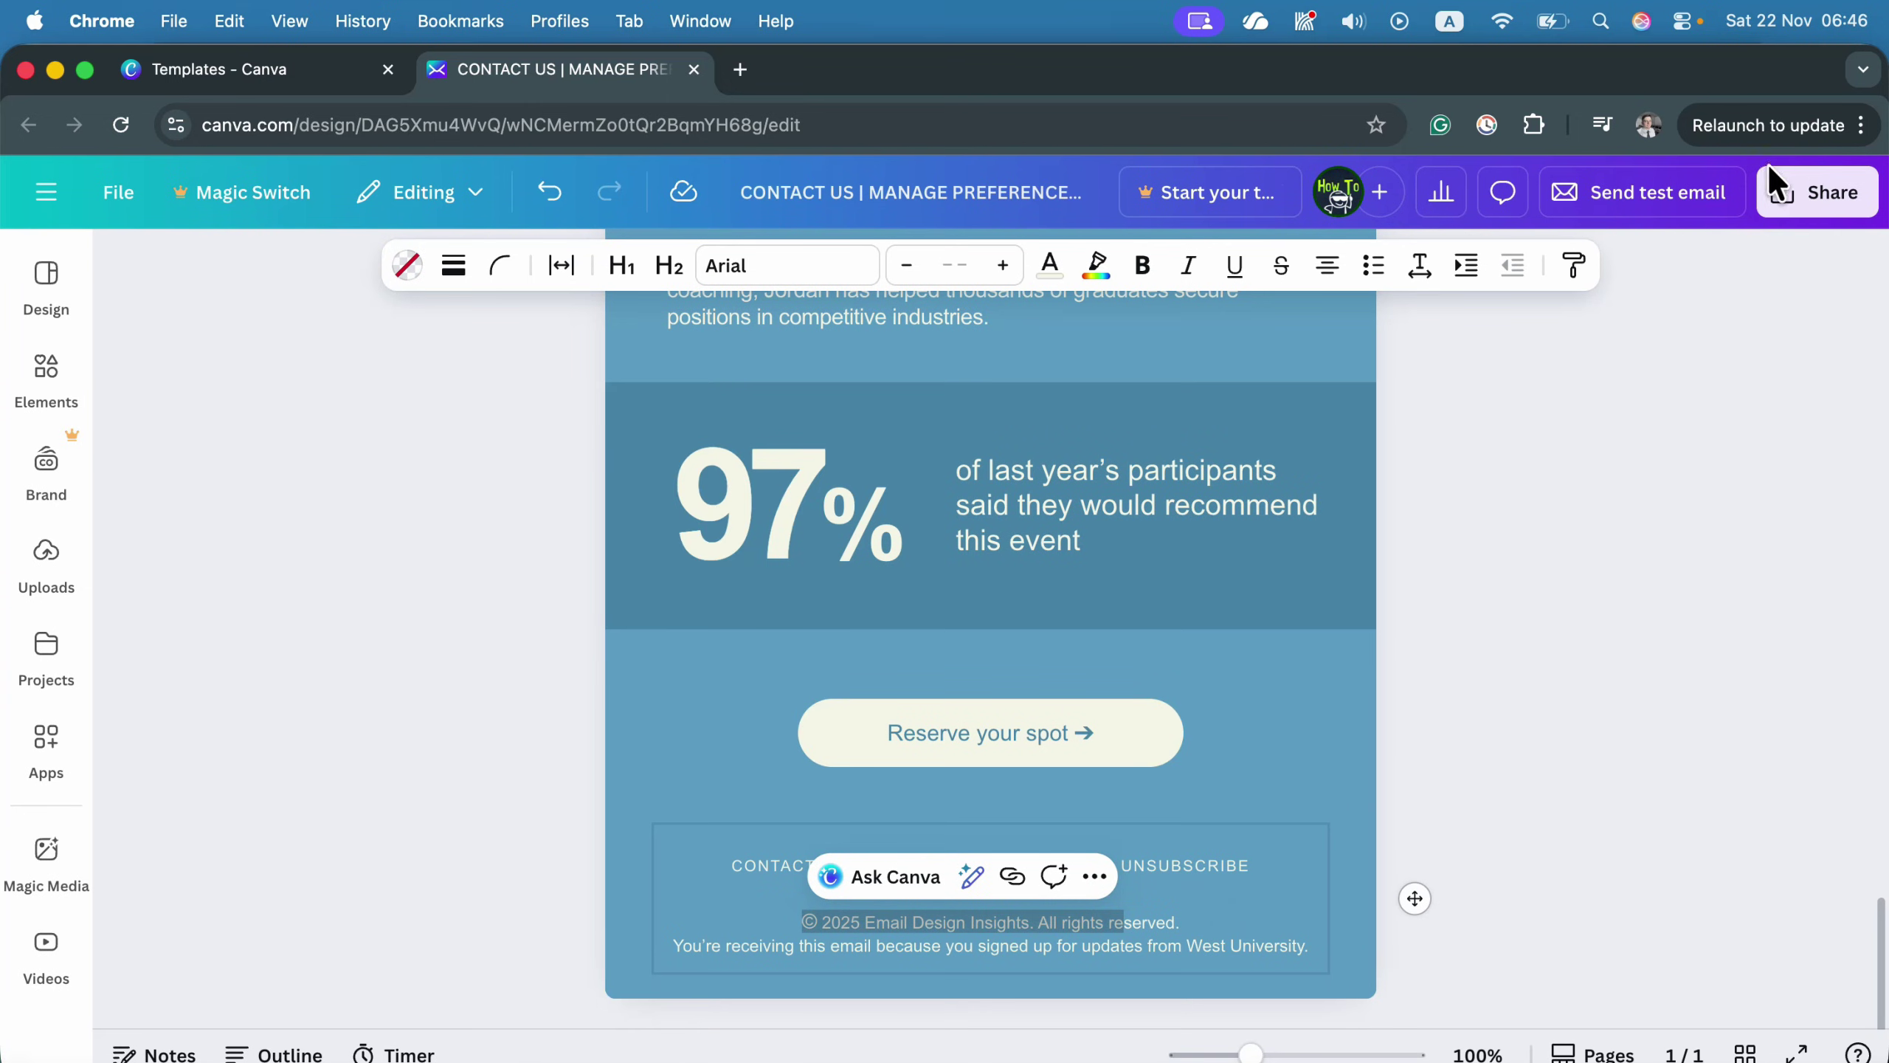
left_click(1830, 195)
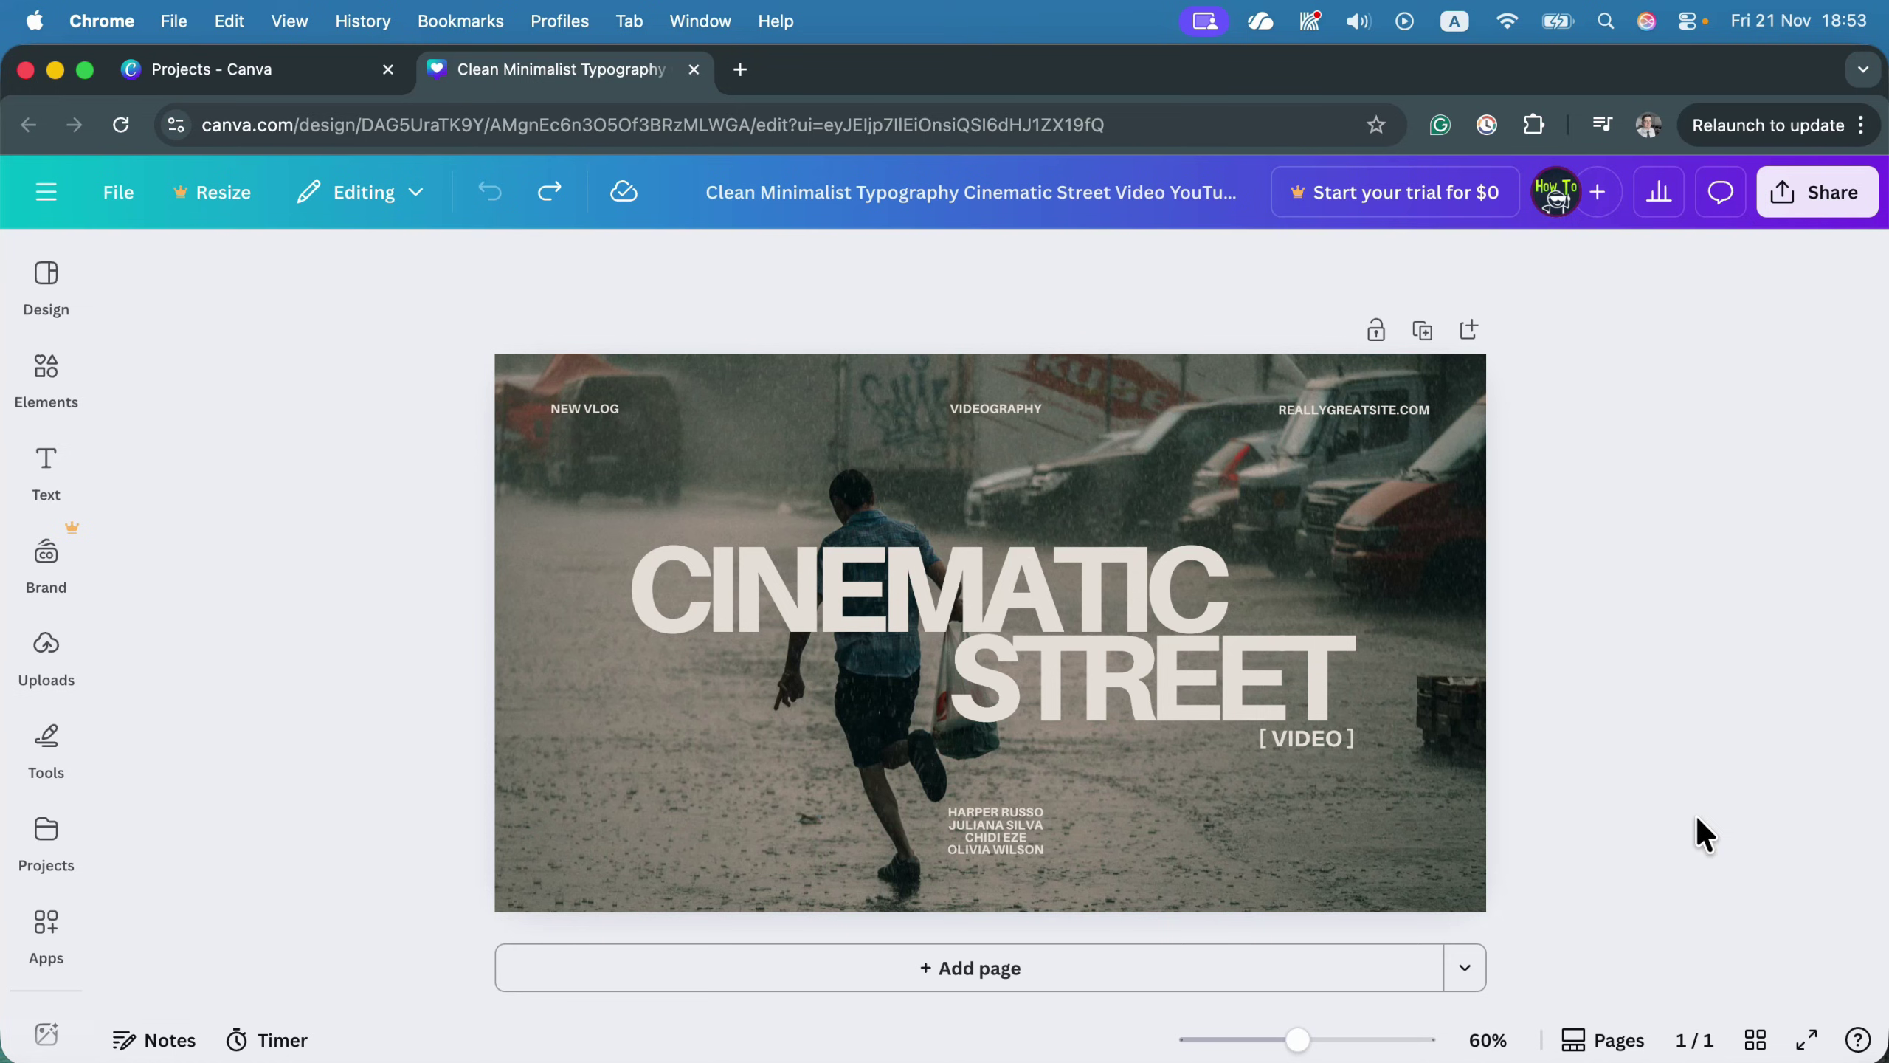
Apply a diagonal orange-yellow-green gradient from the full set of default gradients to the CINEMATIC title.
left_click(1125, 584)
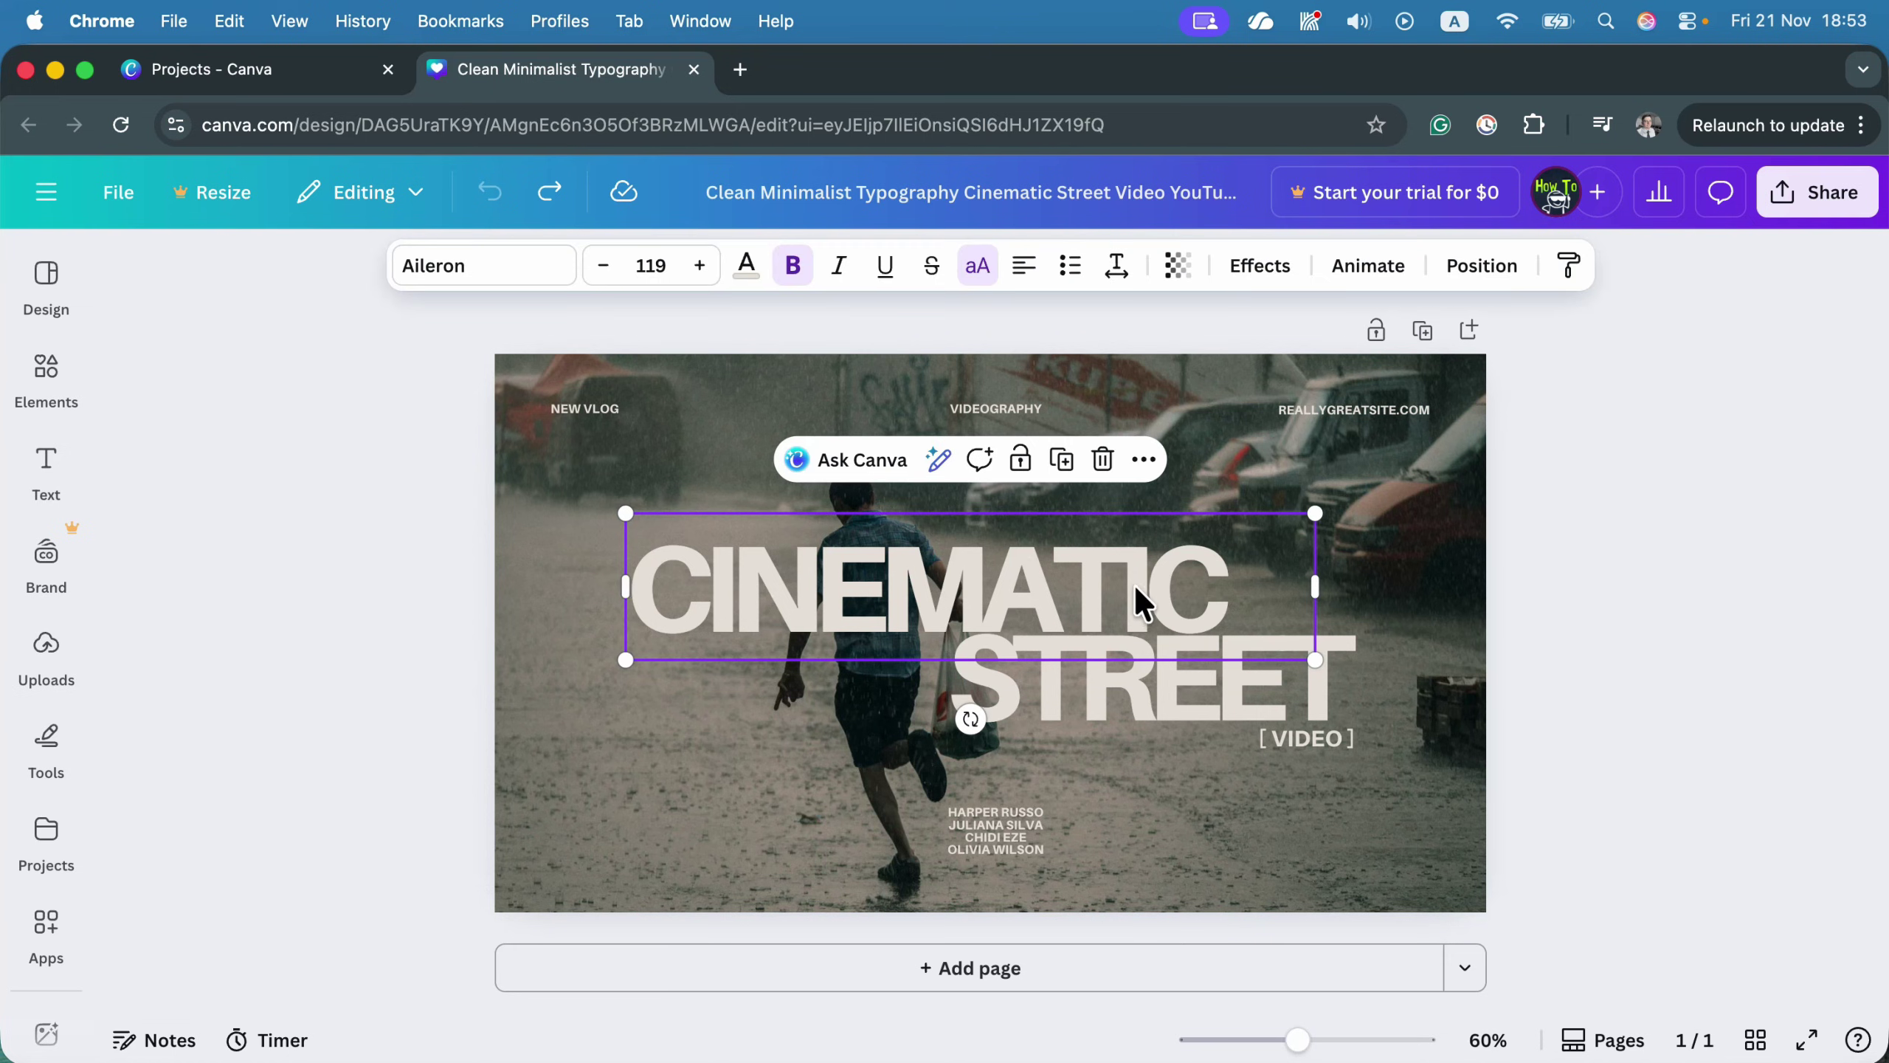
left_click(49, 472)
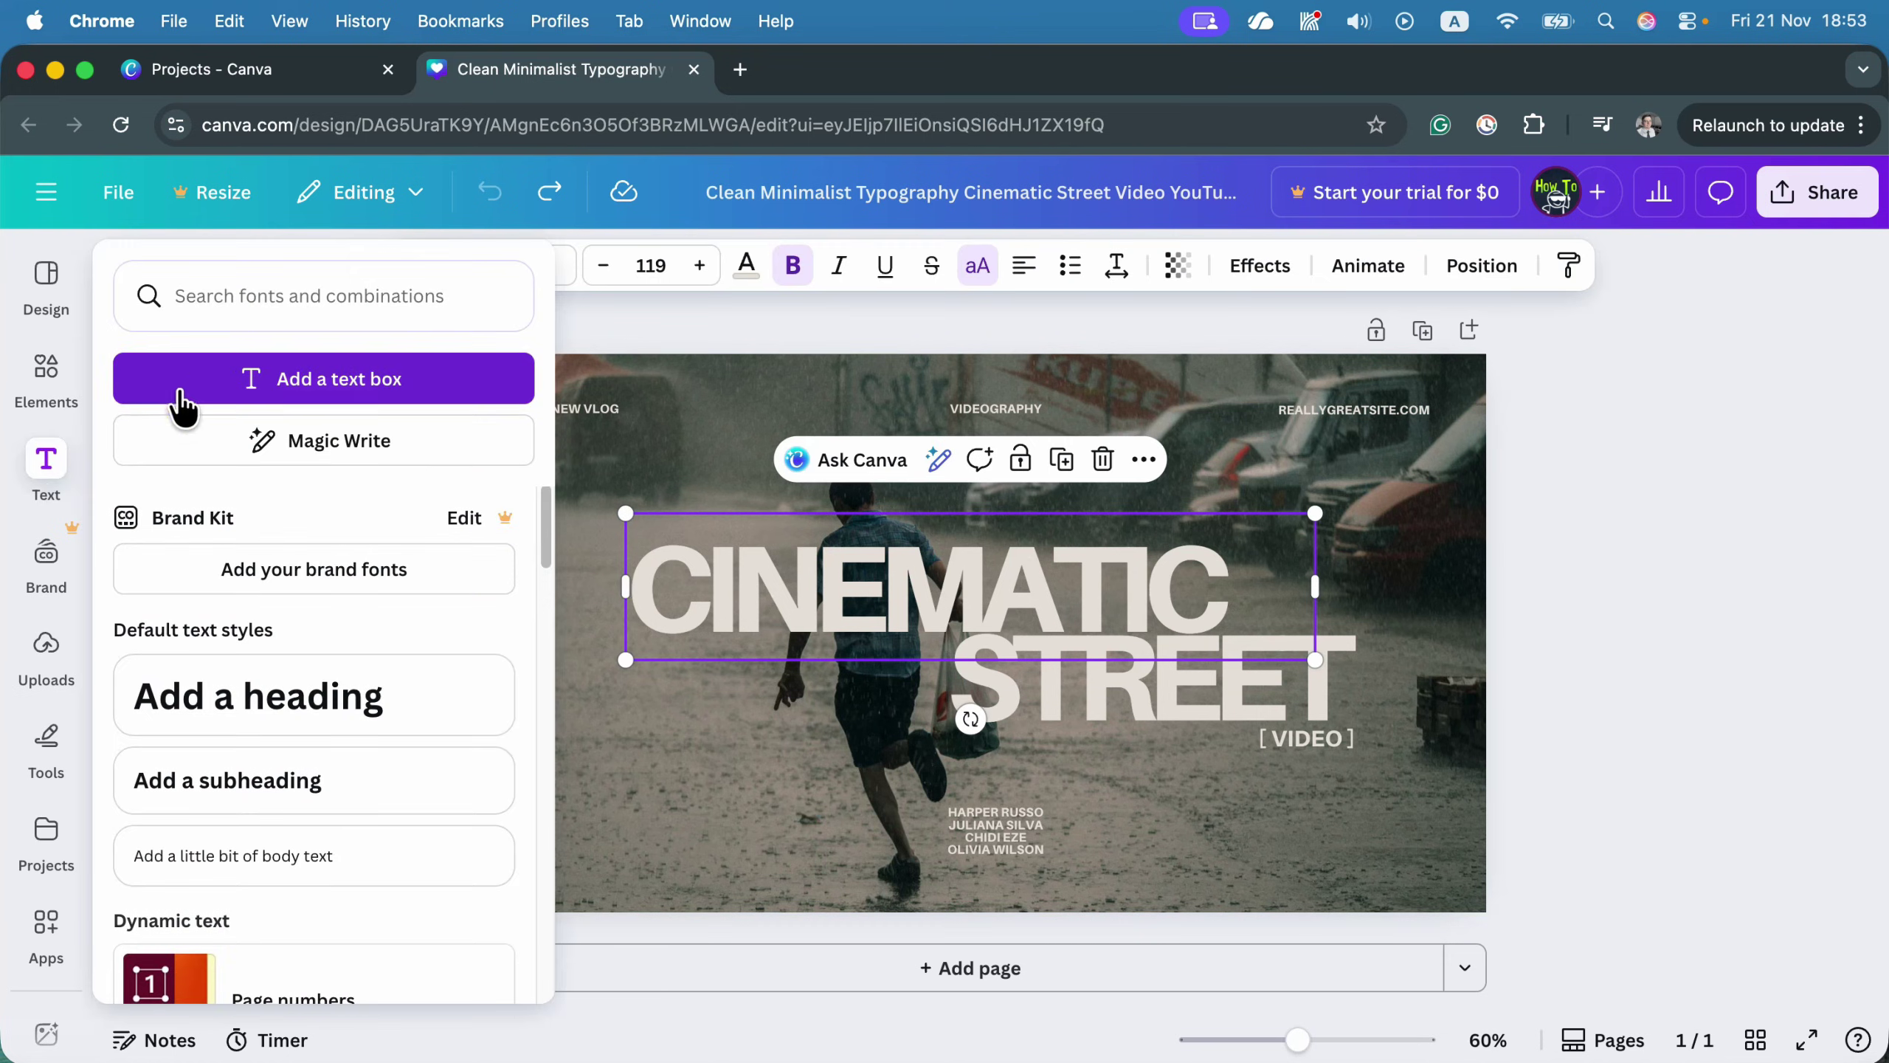
left_click(1307, 502)
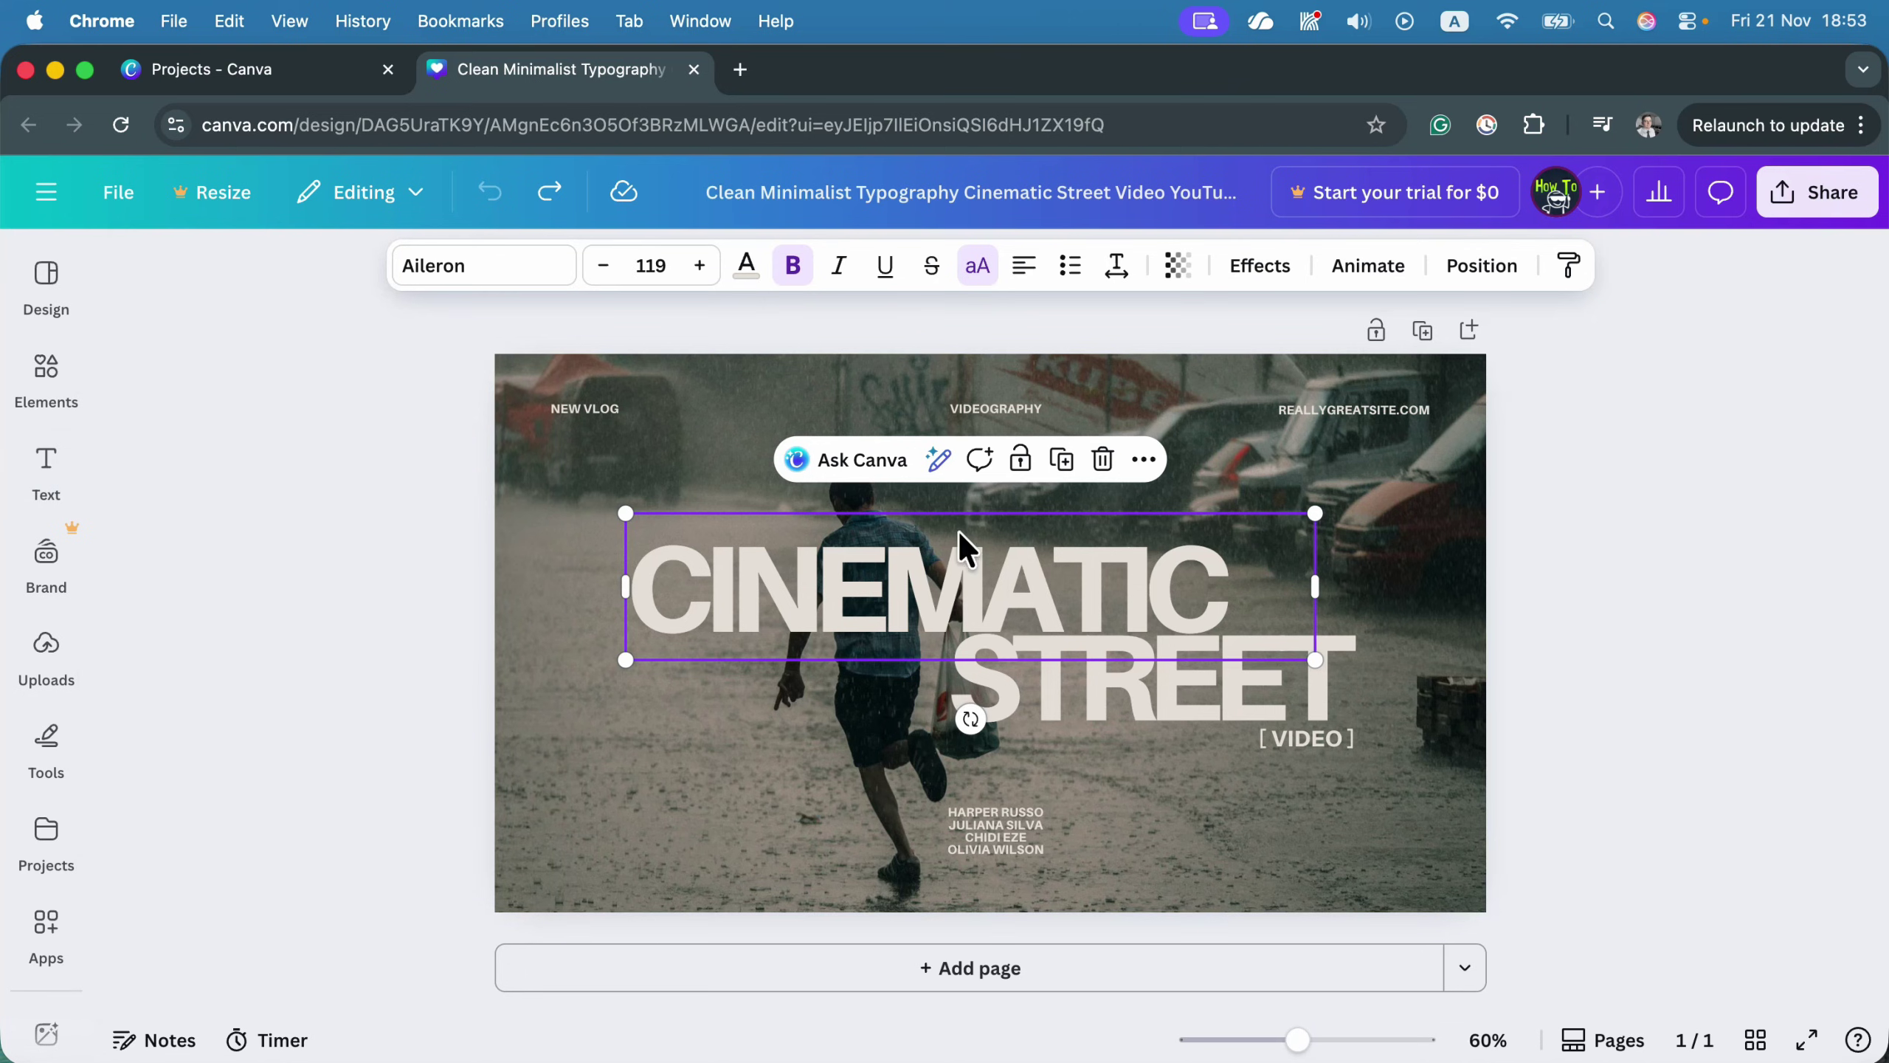
left_click(746, 266)
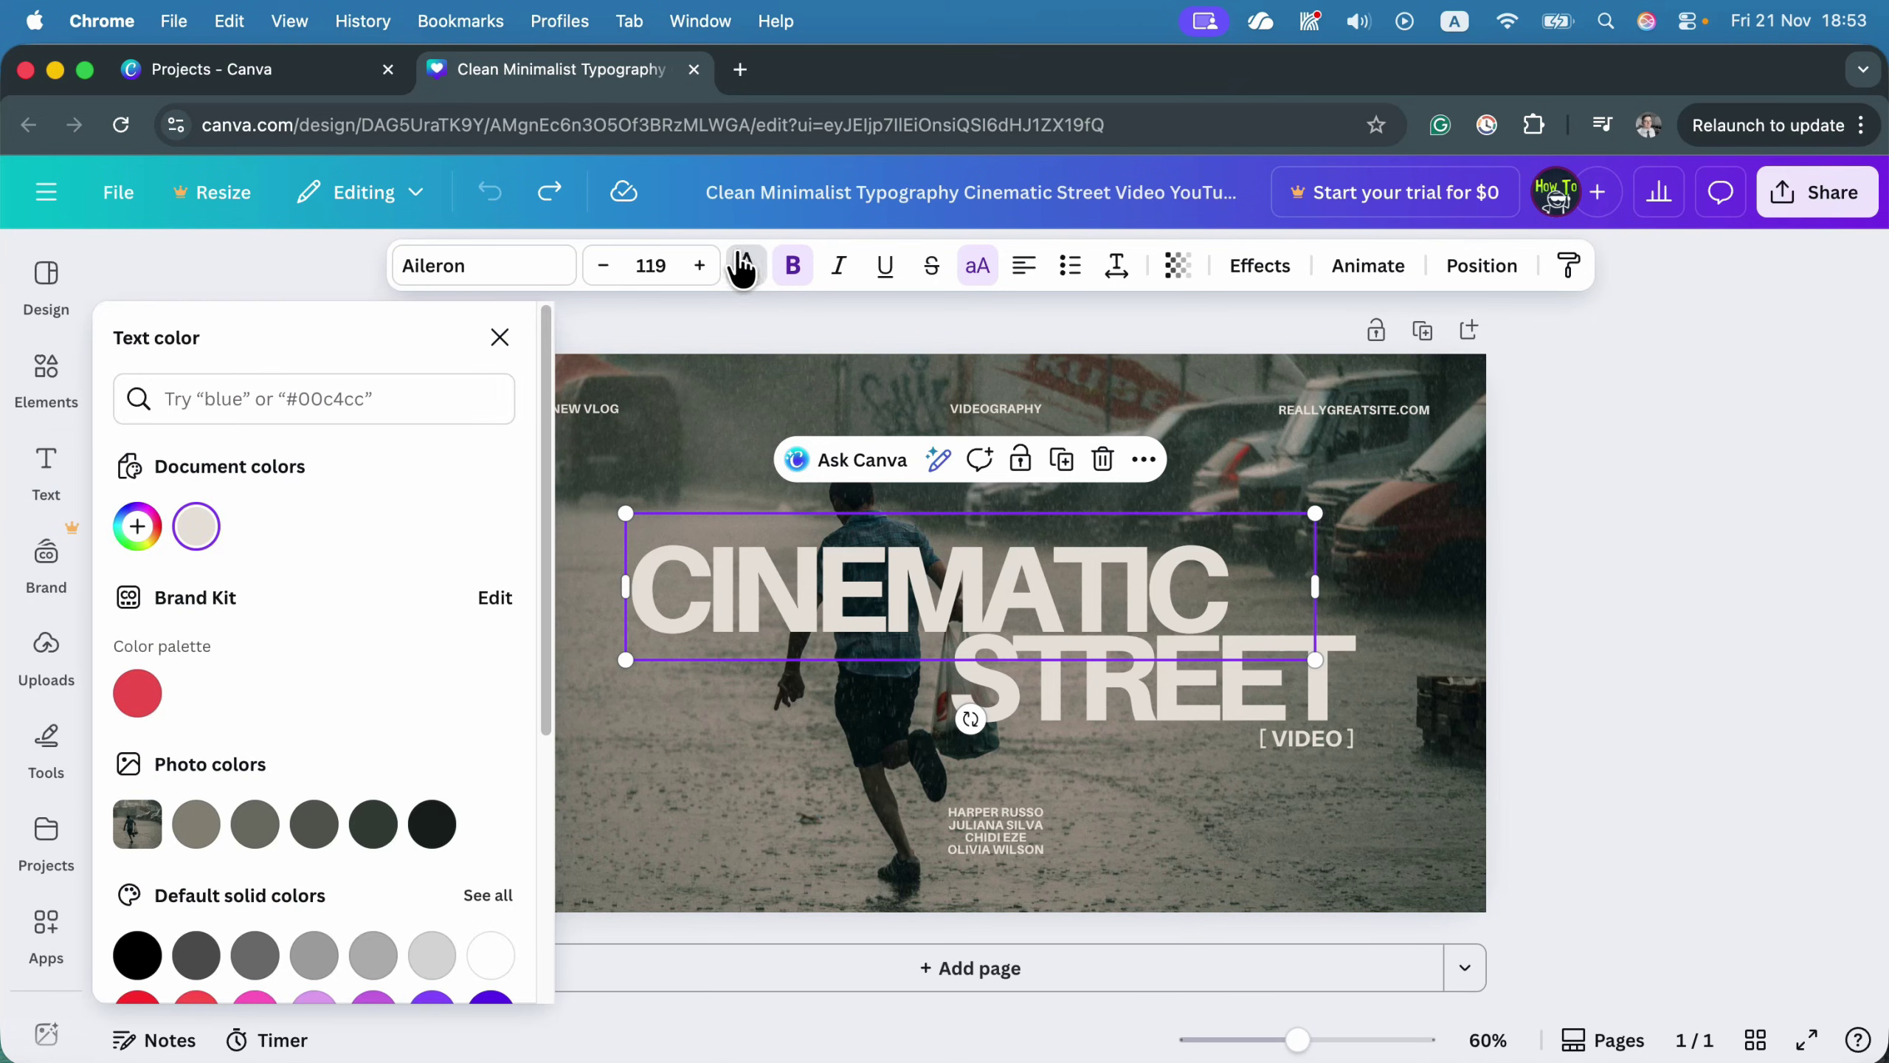
left_click_drag(539, 439, 527, 803)
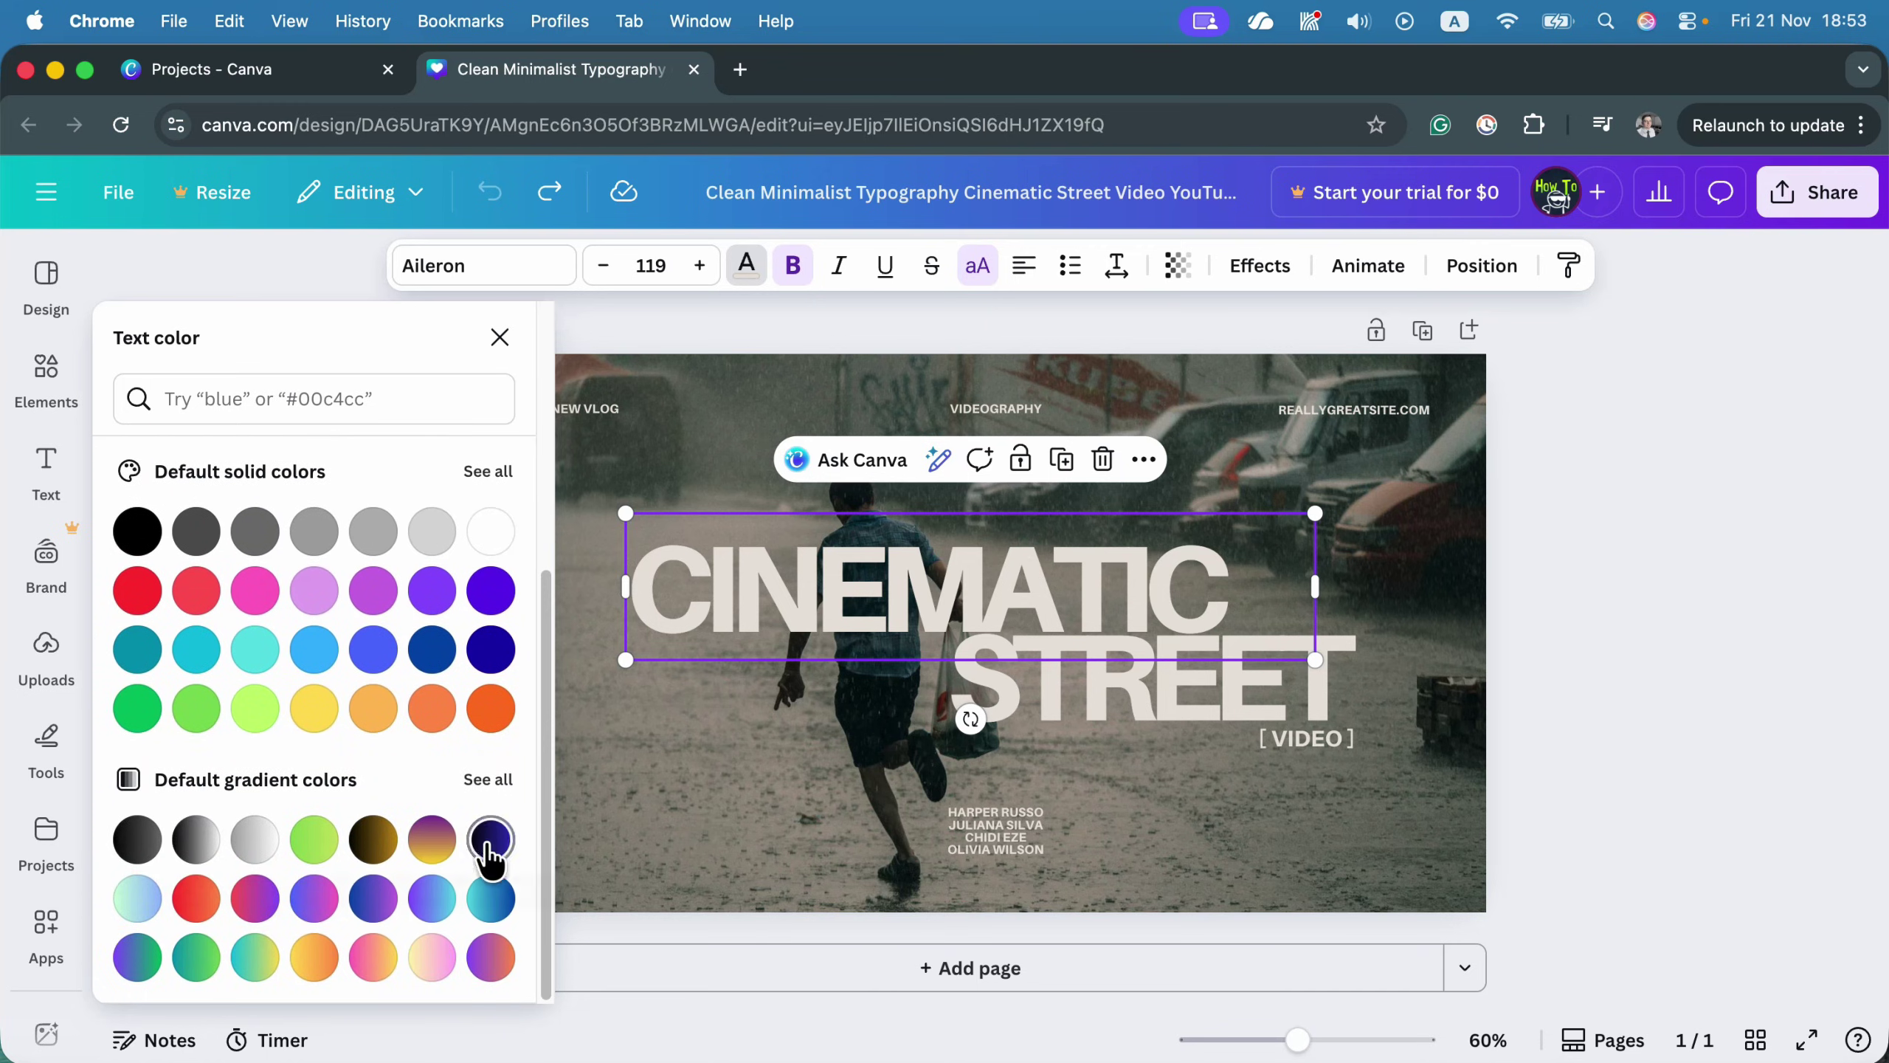
left_click(487, 780)
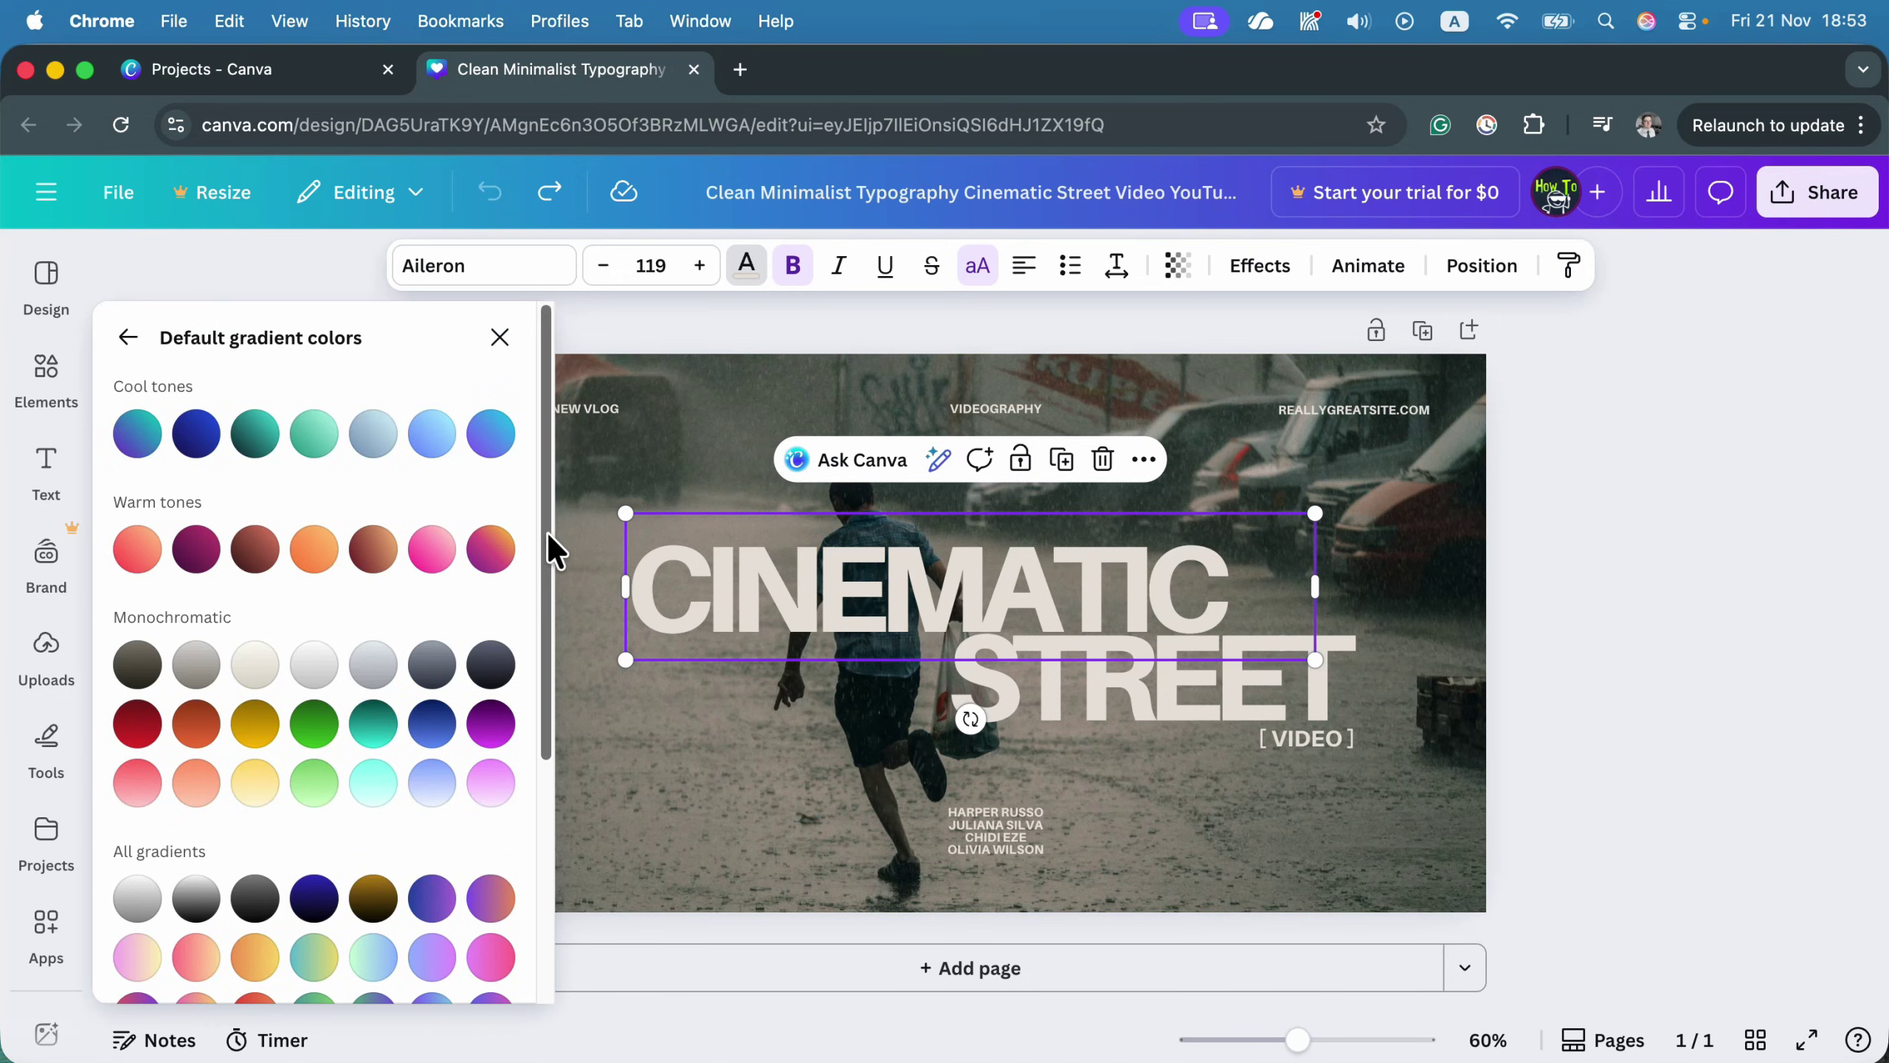
left_click_drag(545, 540, 534, 862)
left_click_drag(537, 798, 548, 591)
scroll(419, 410, "down", 3)
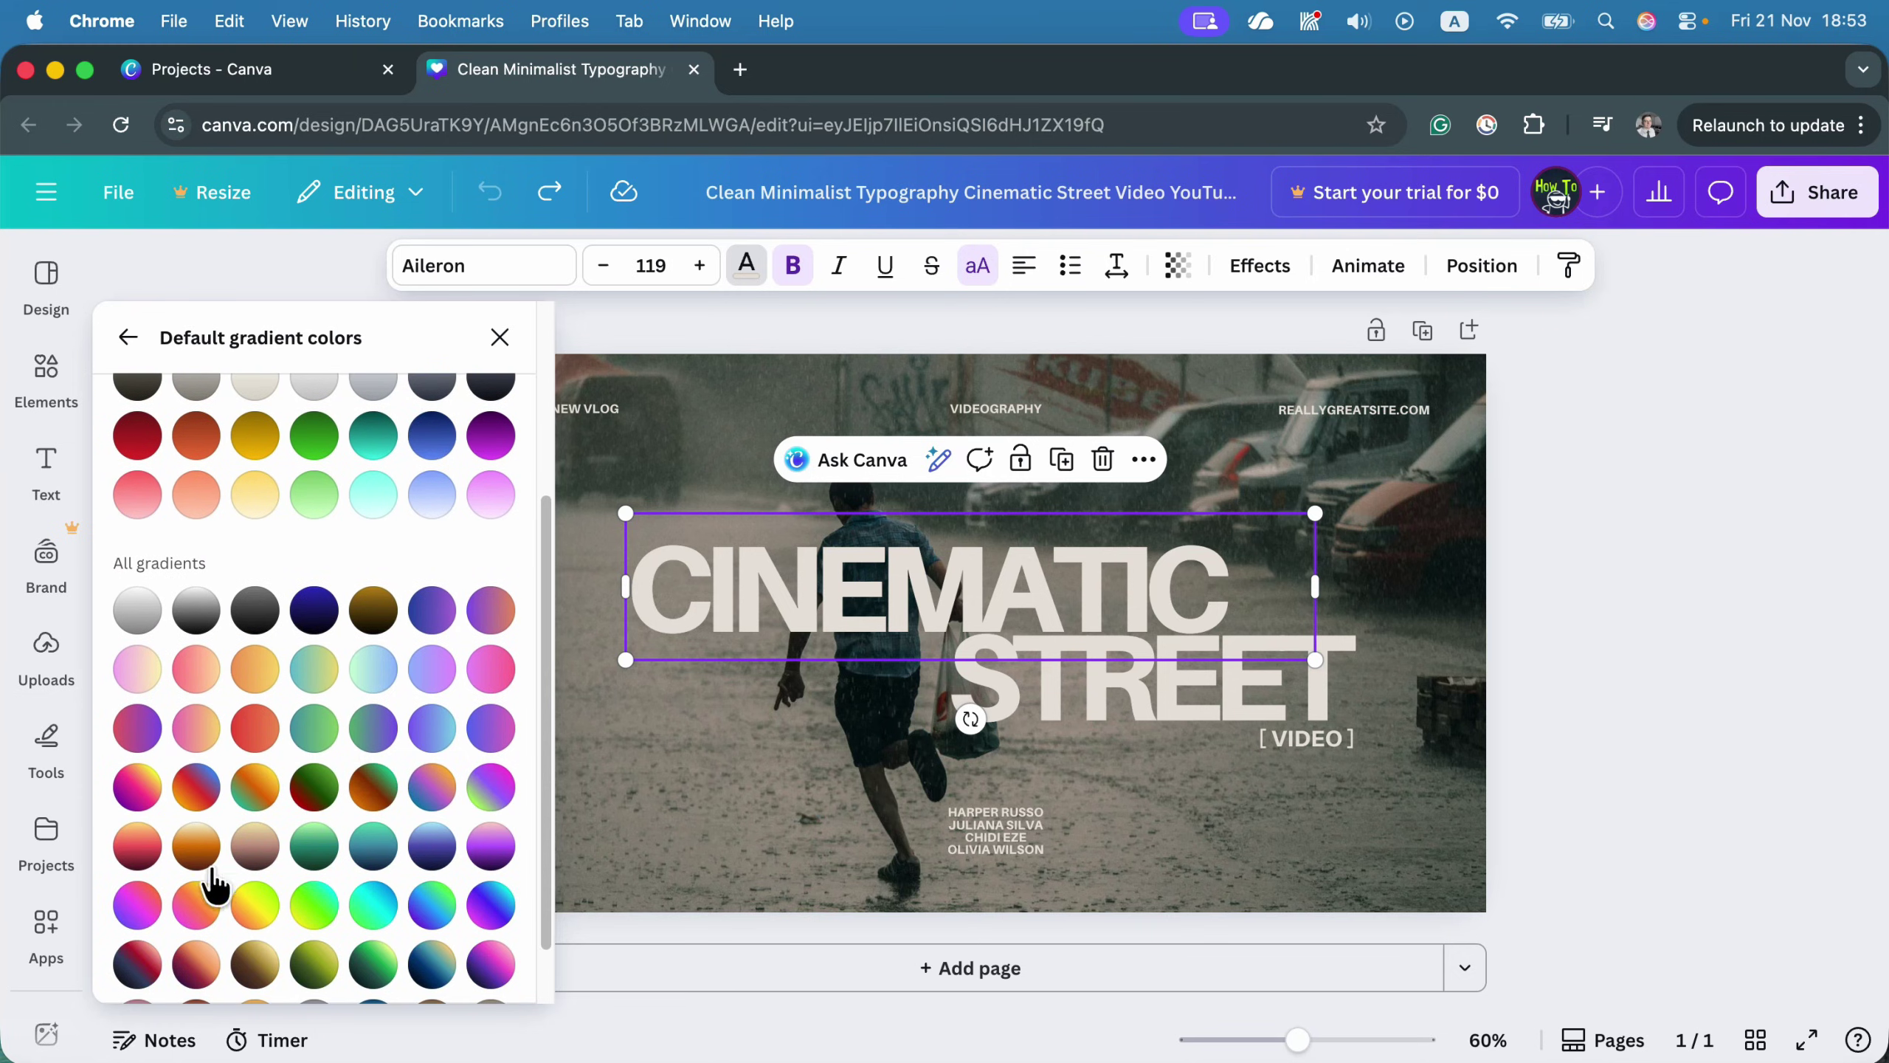
left_click(262, 913)
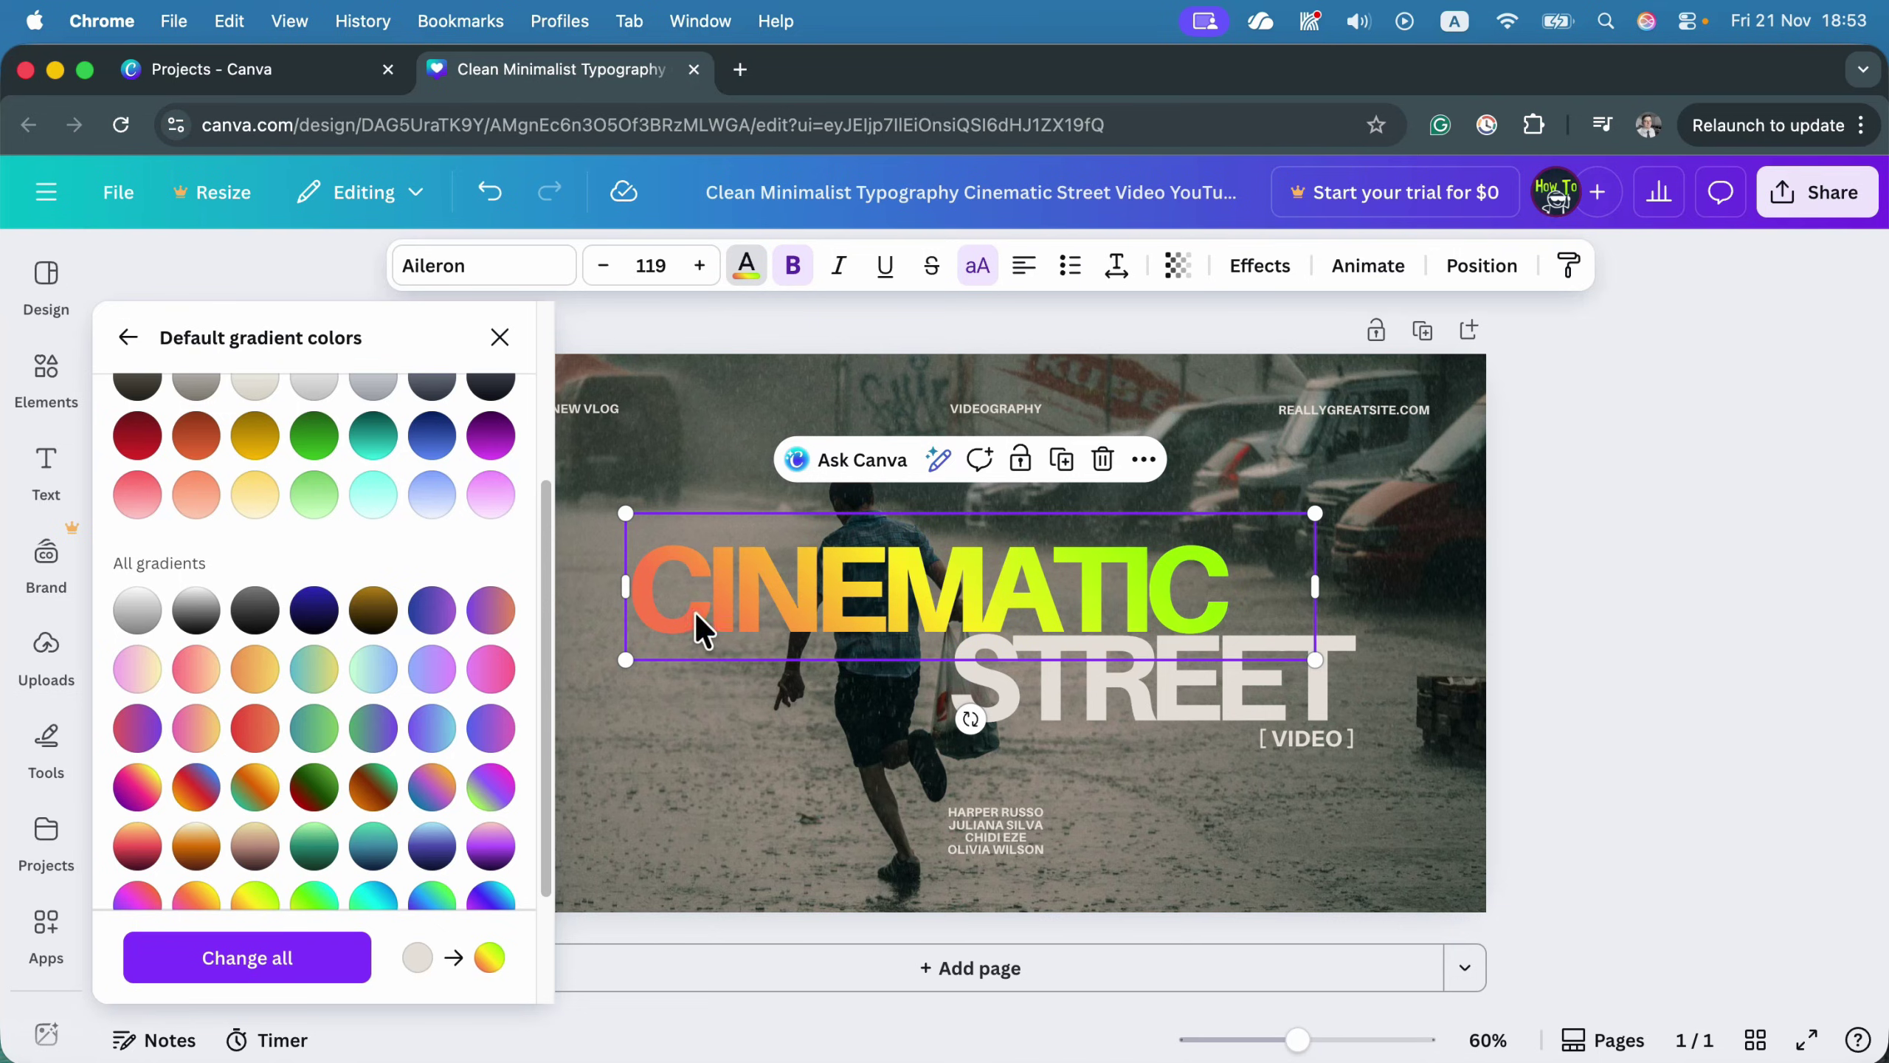
Select the whole CINEMATIC text, try the metallic gold gradient on it, and recolor it with the metallic silver gradient.
double_click(923, 571)
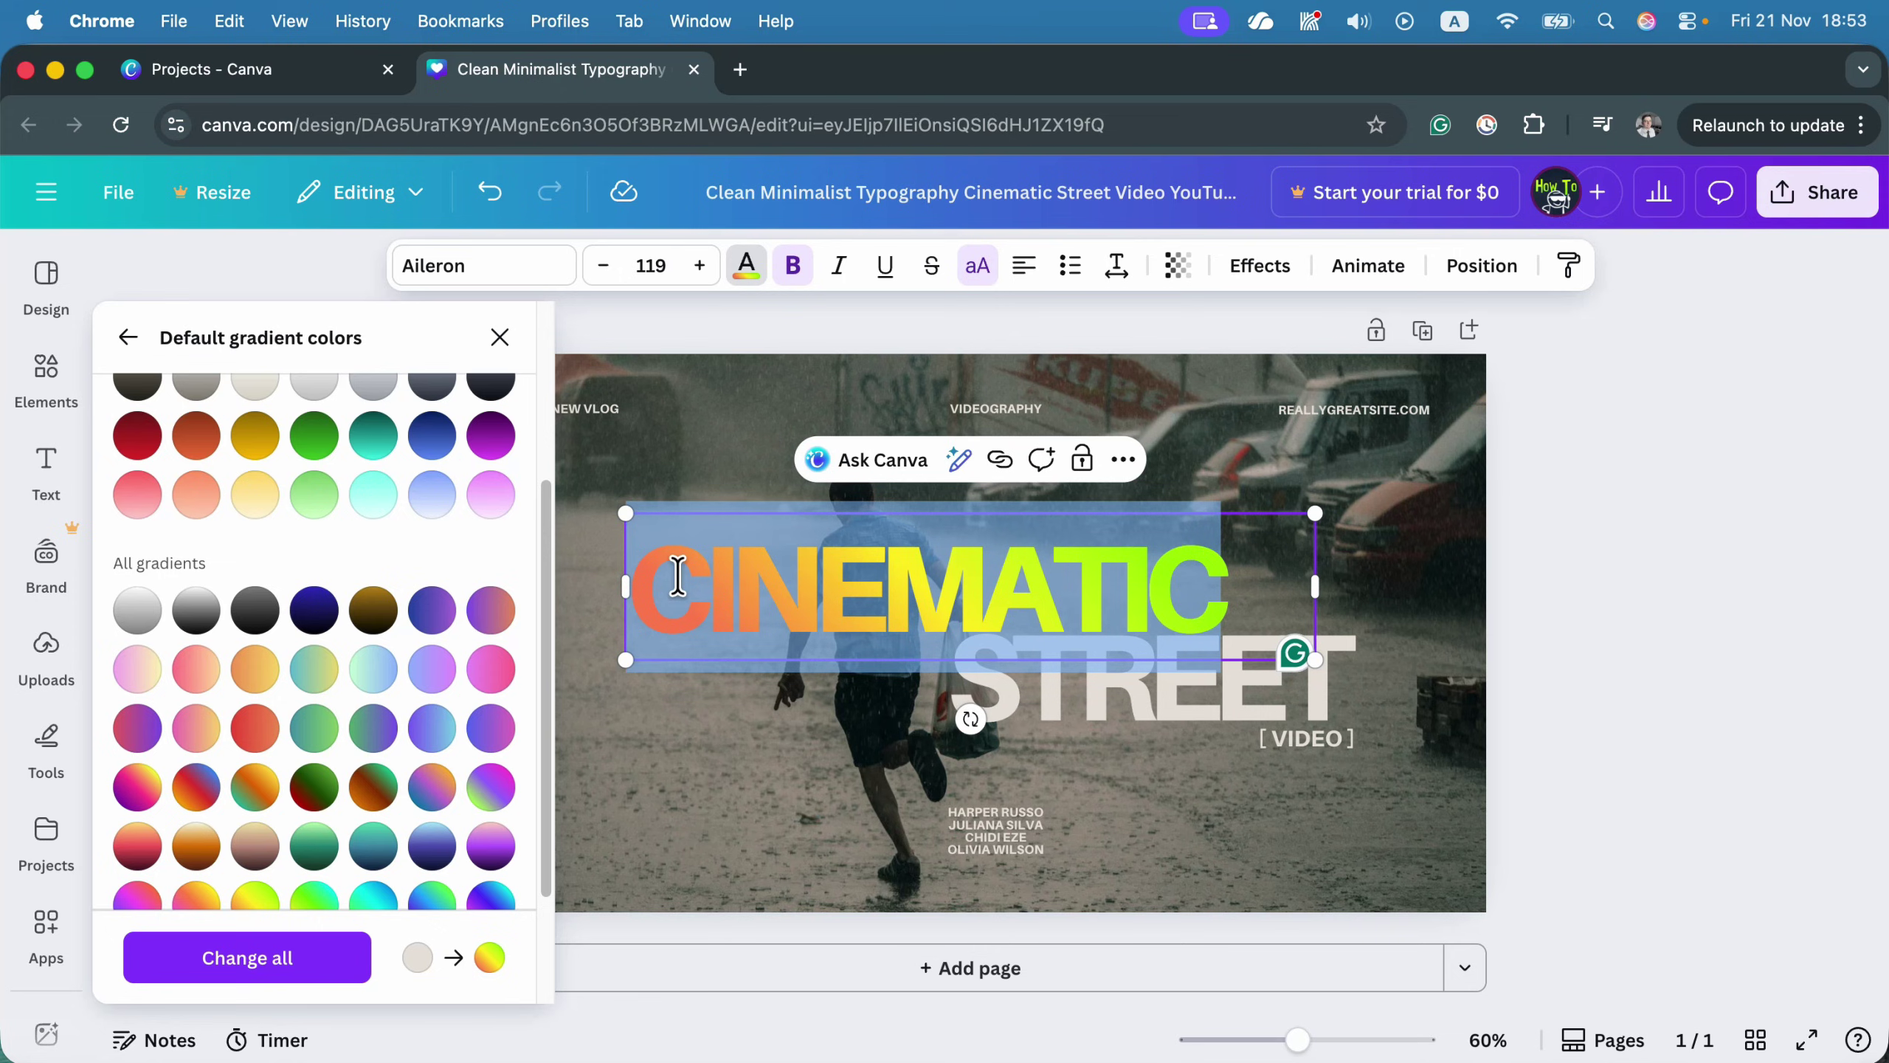
scroll(402, 725, "down", 3)
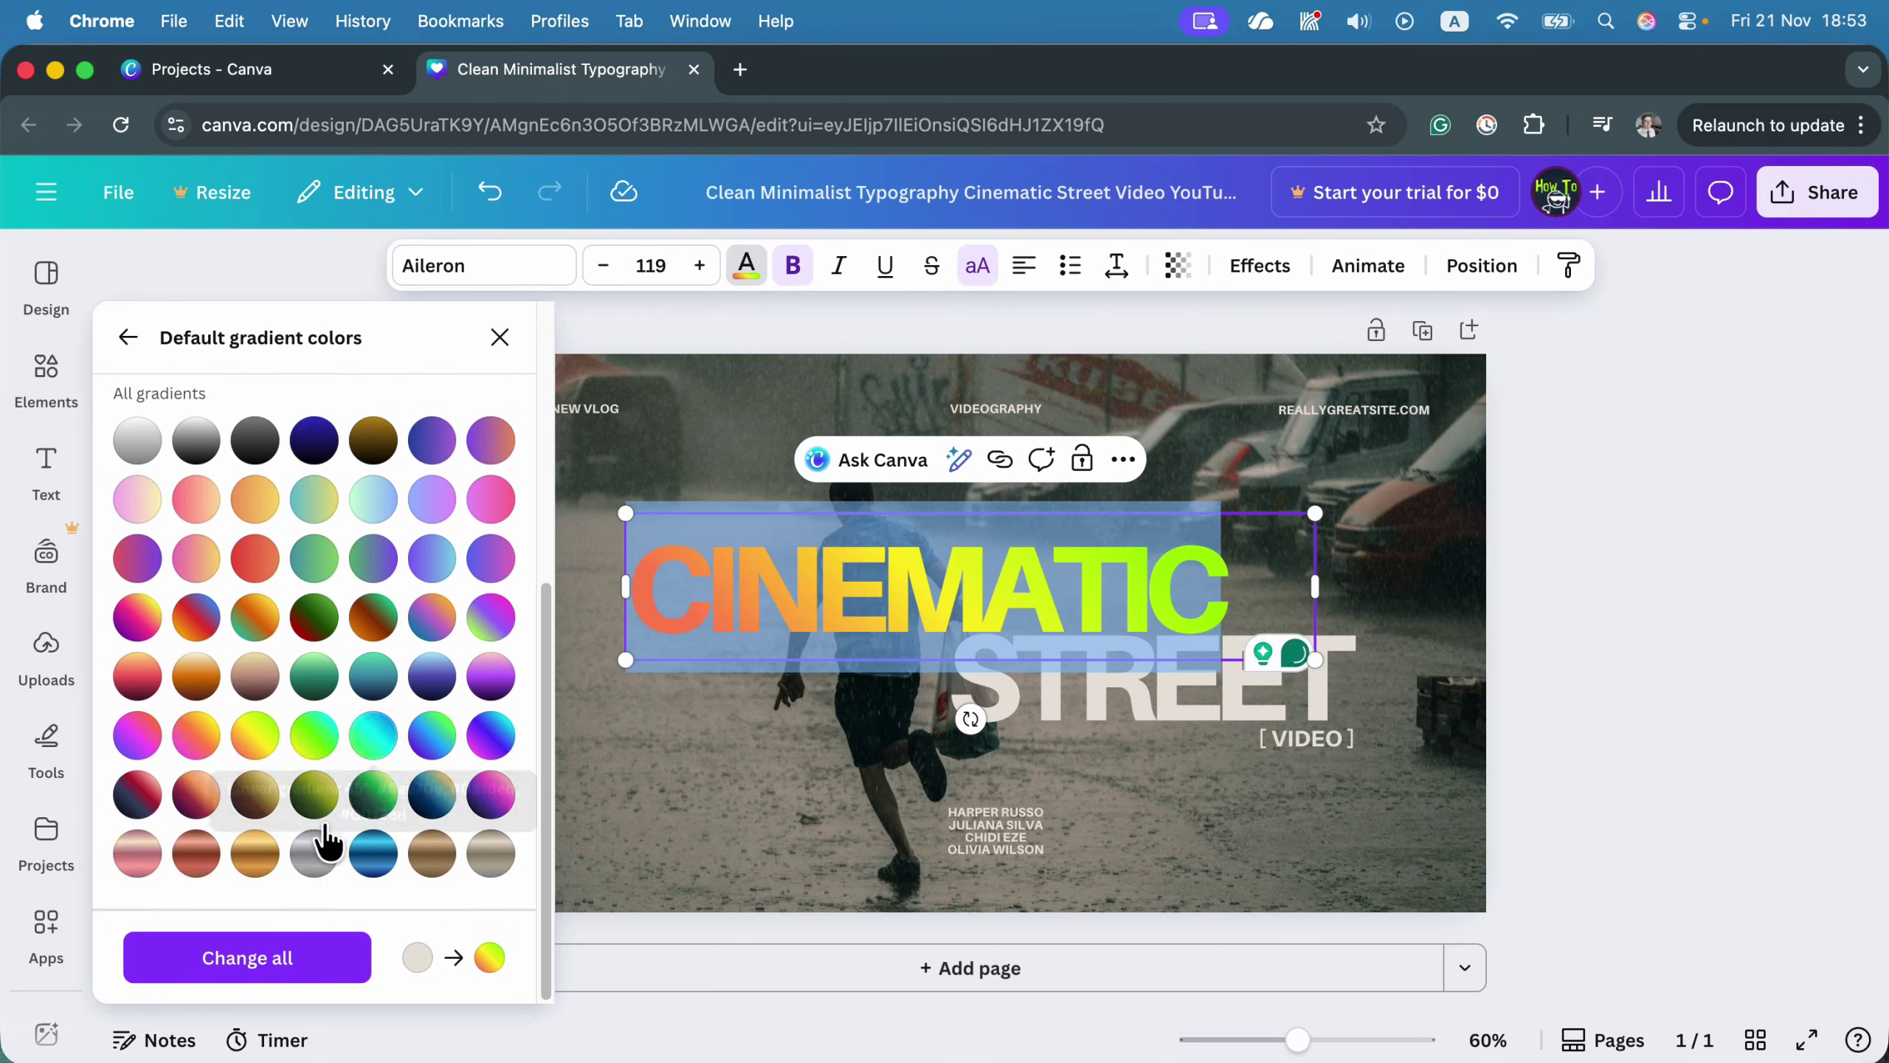
left_click(259, 862)
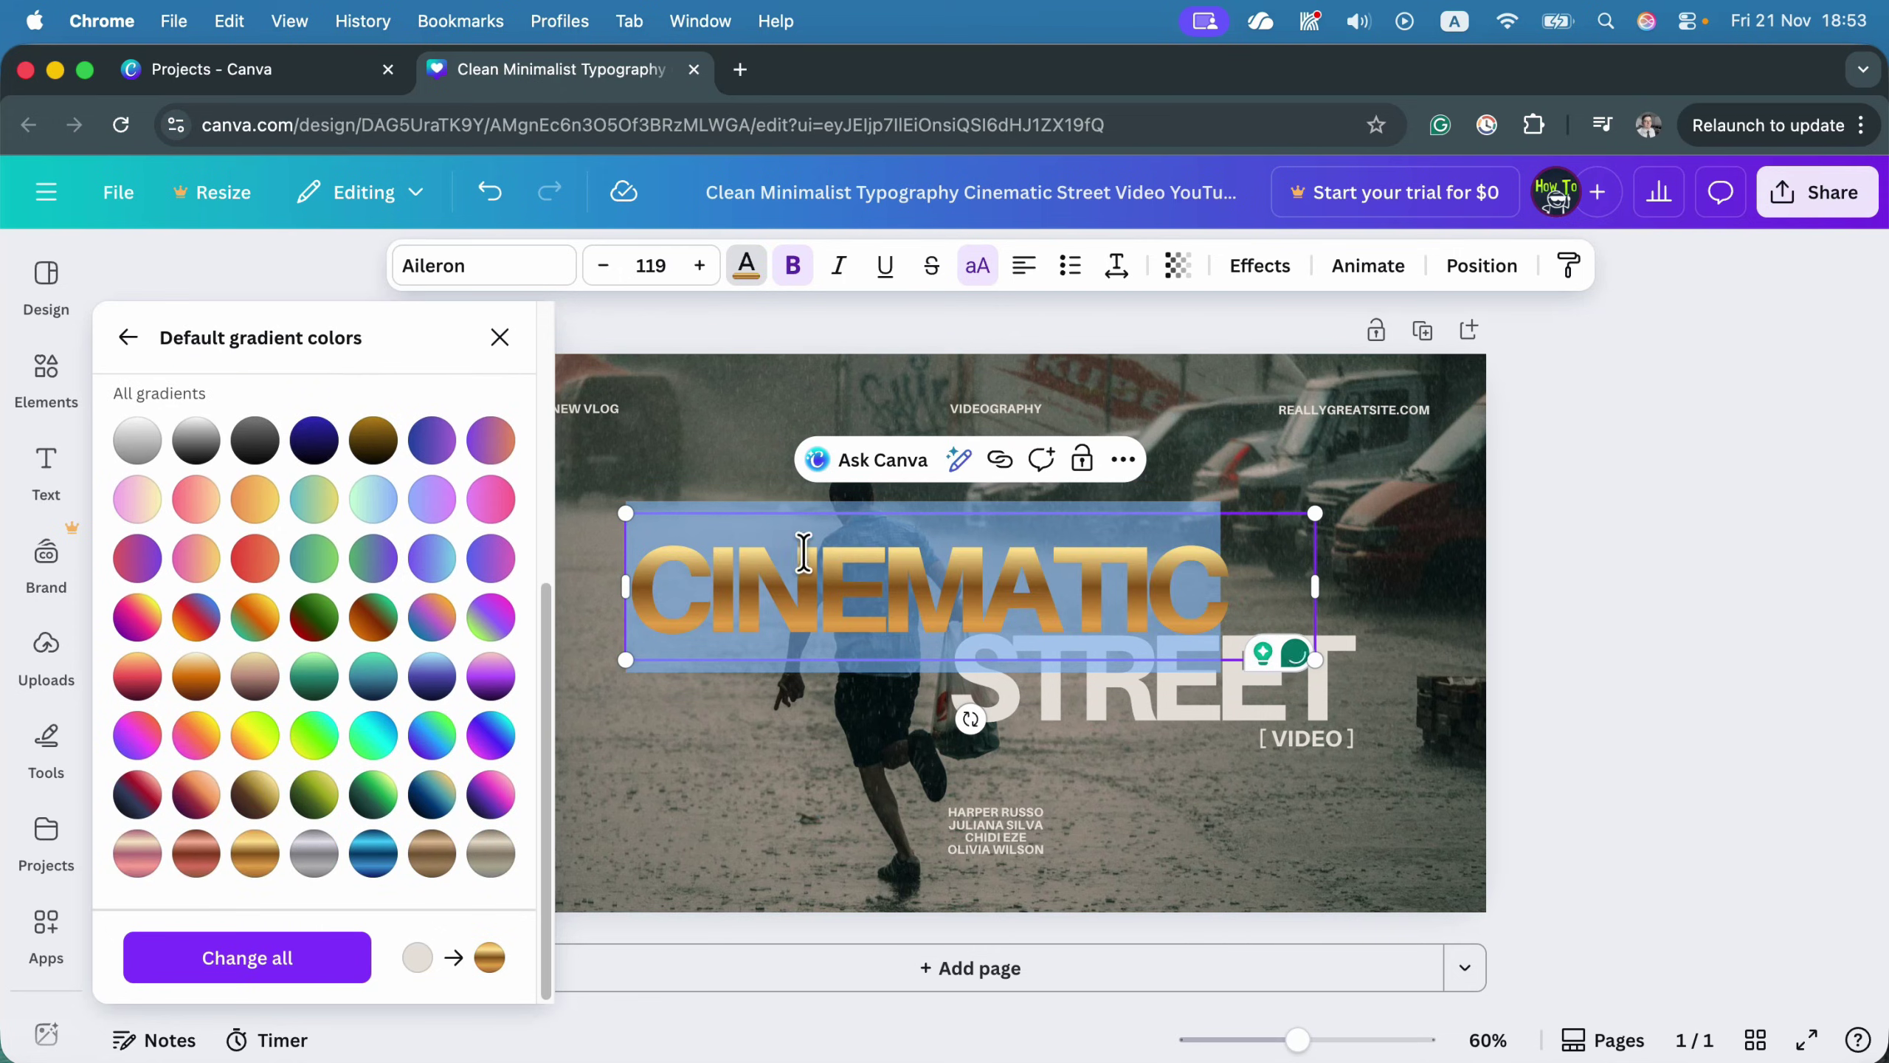
left_click(314, 853)
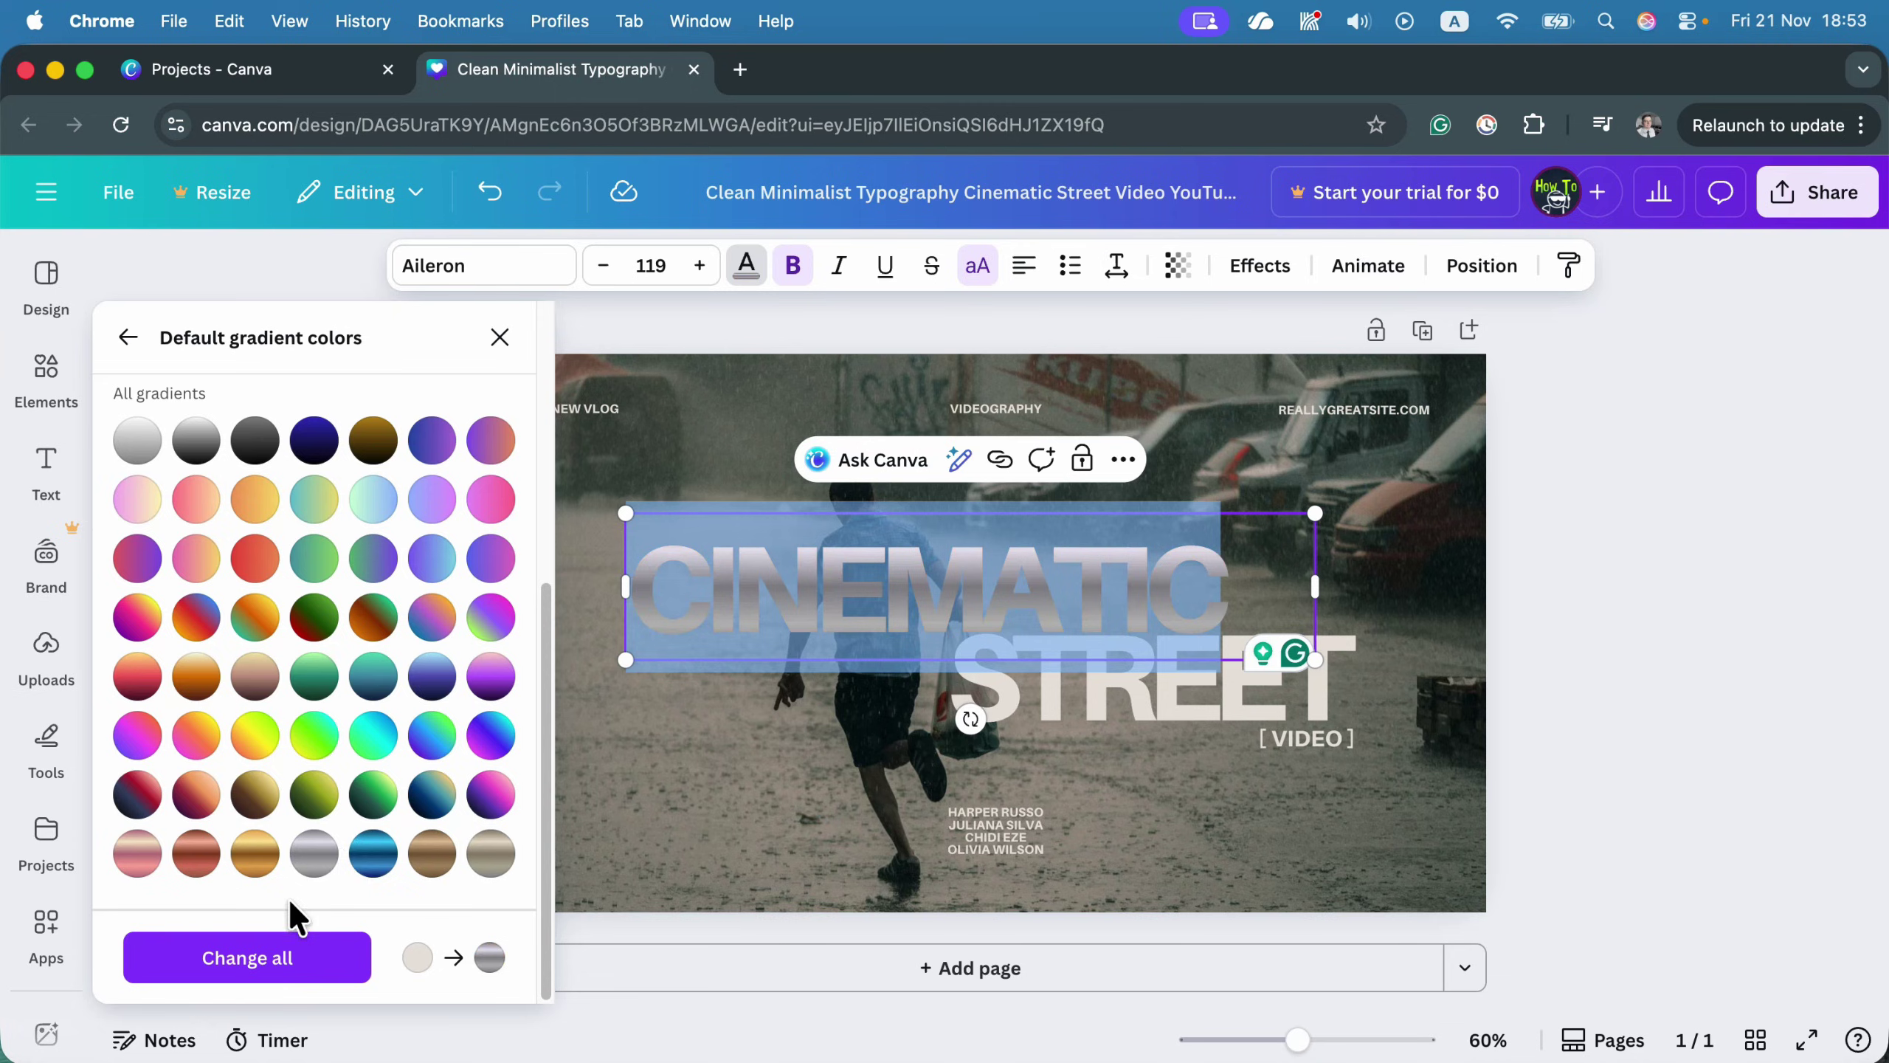
left_click(715, 421)
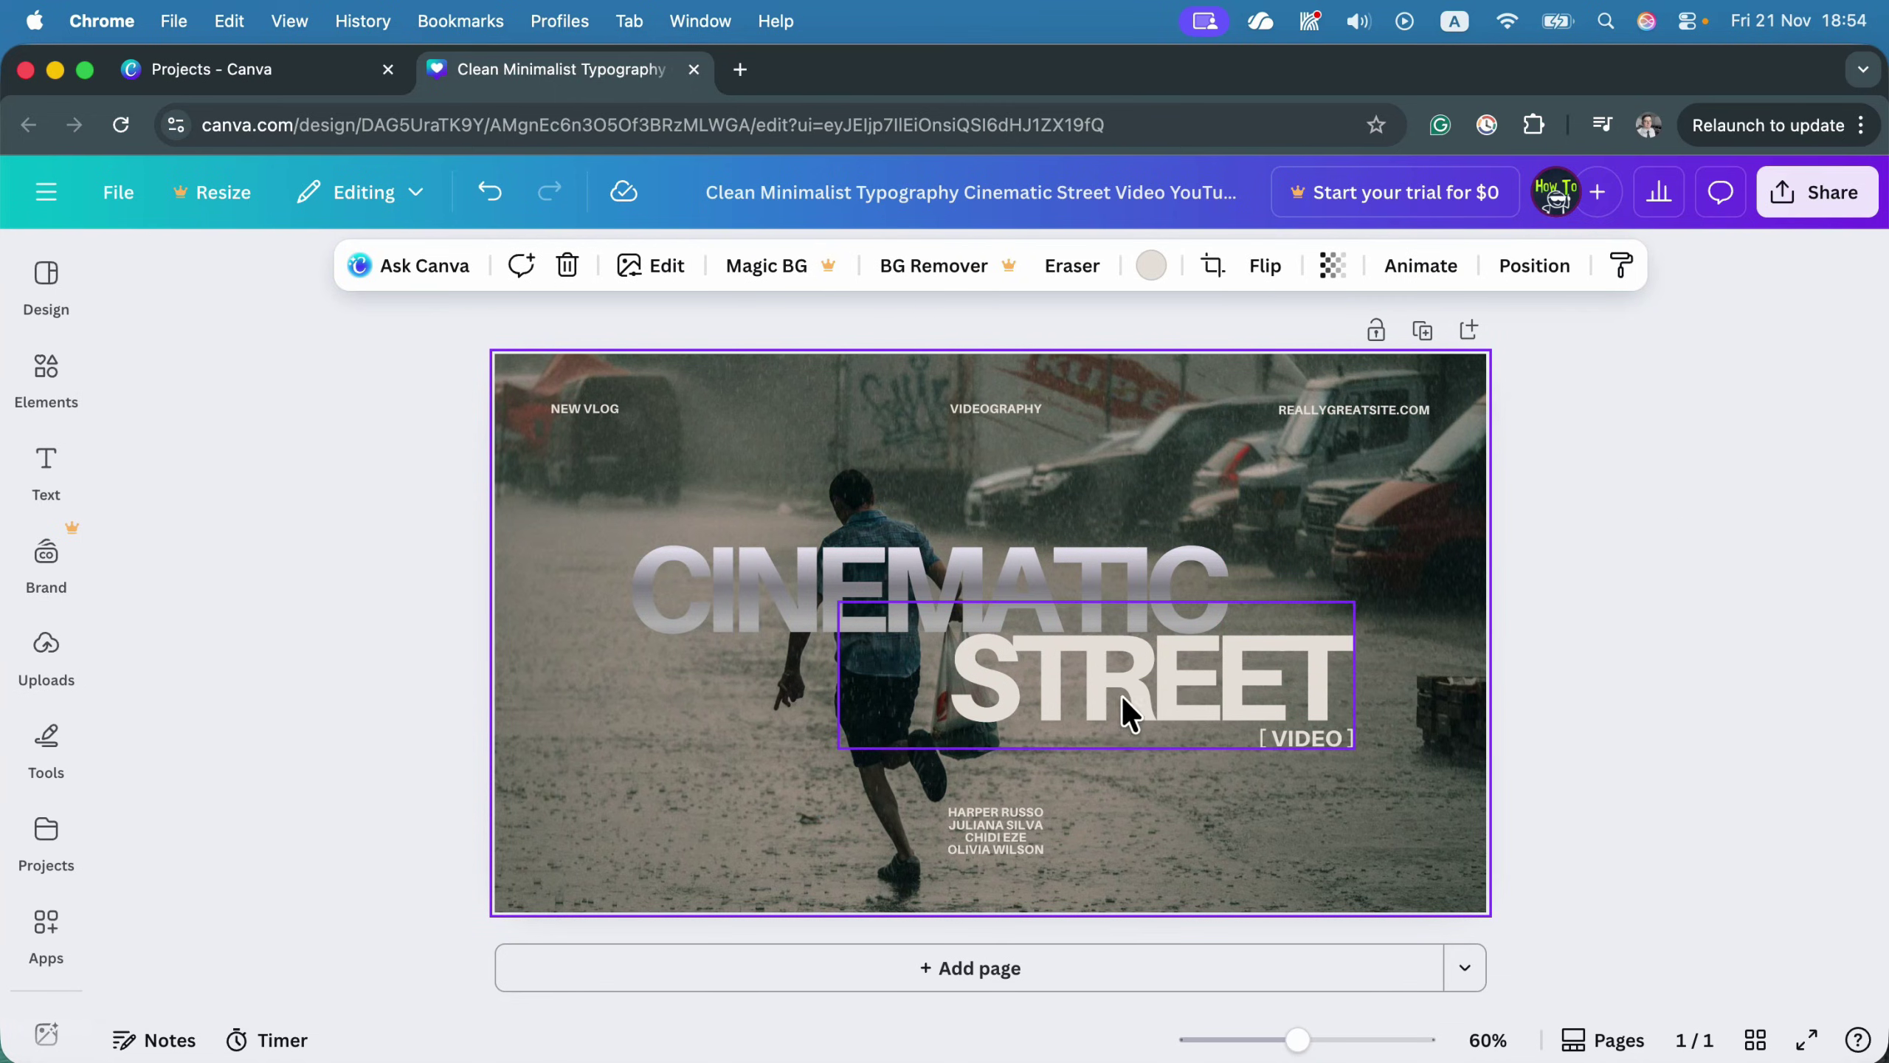
Bring up the full set of default gradient text colors for the STREET title.
left_click(1198, 692)
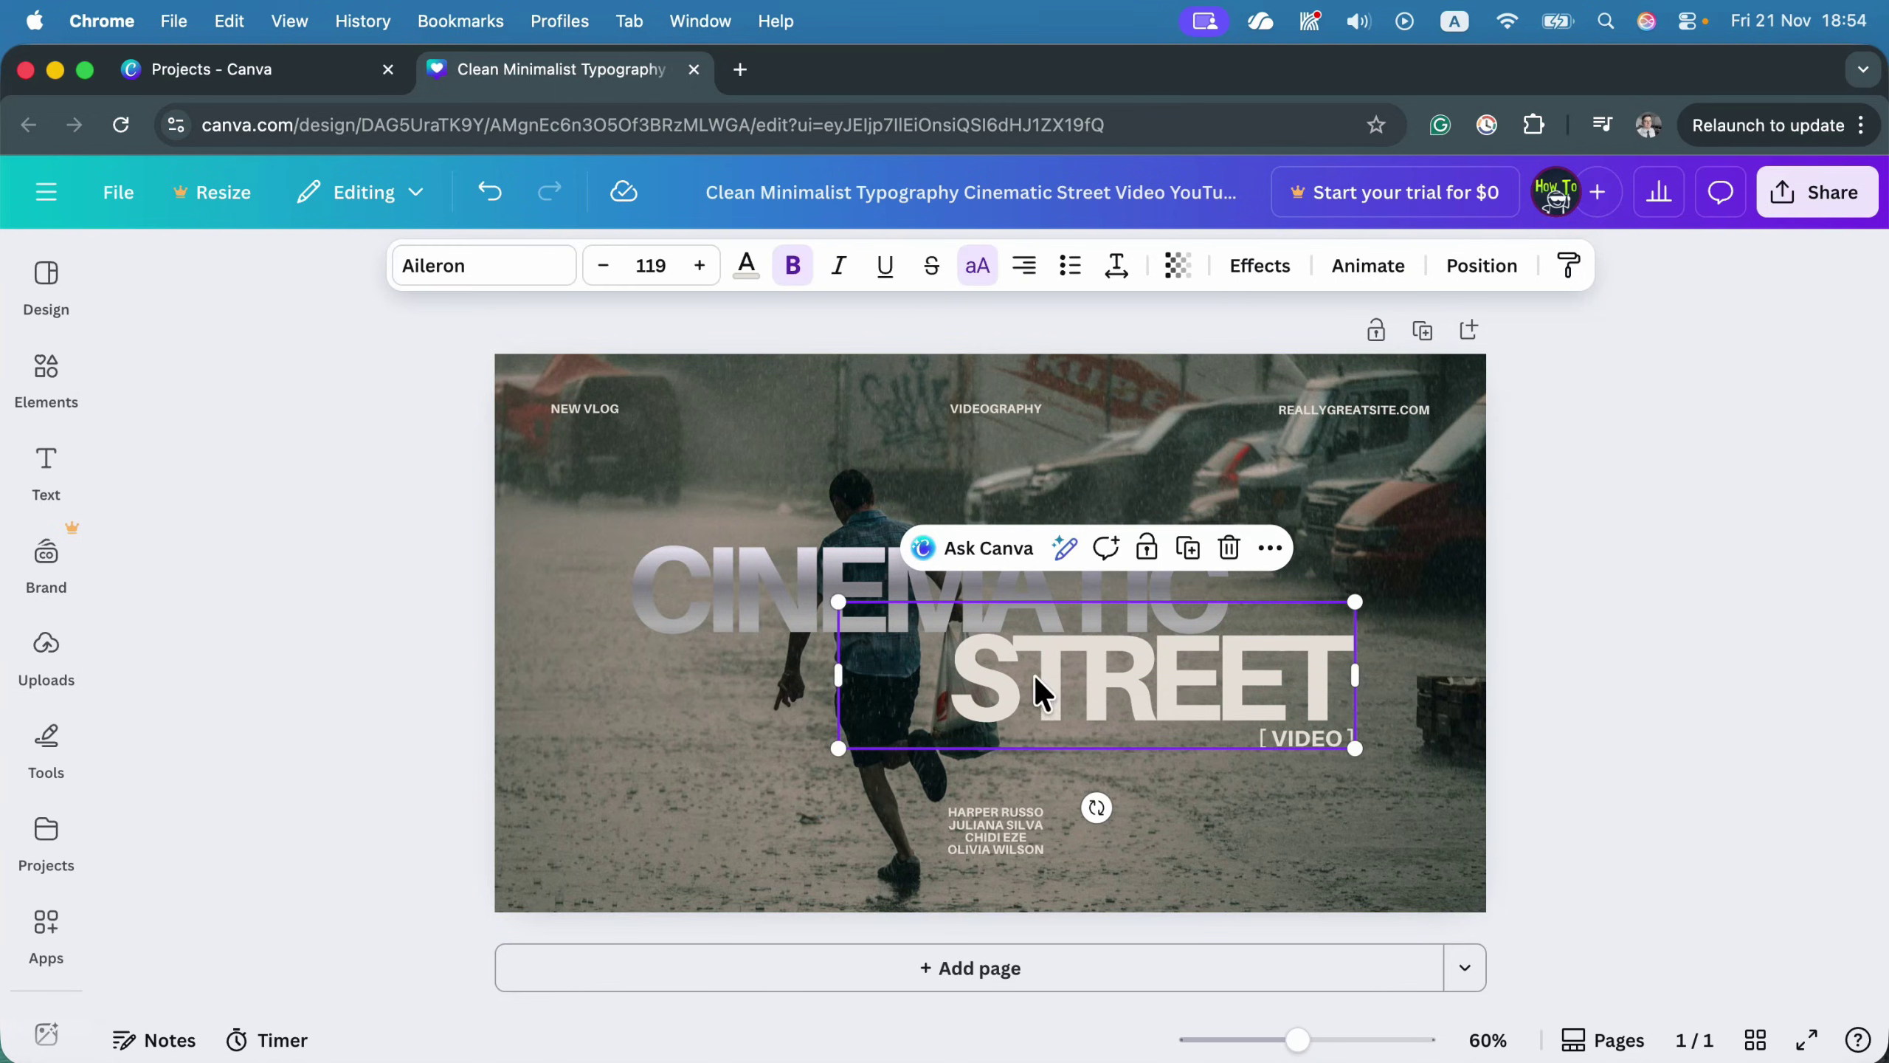
left_click(746, 265)
scroll(397, 662, "down", 5)
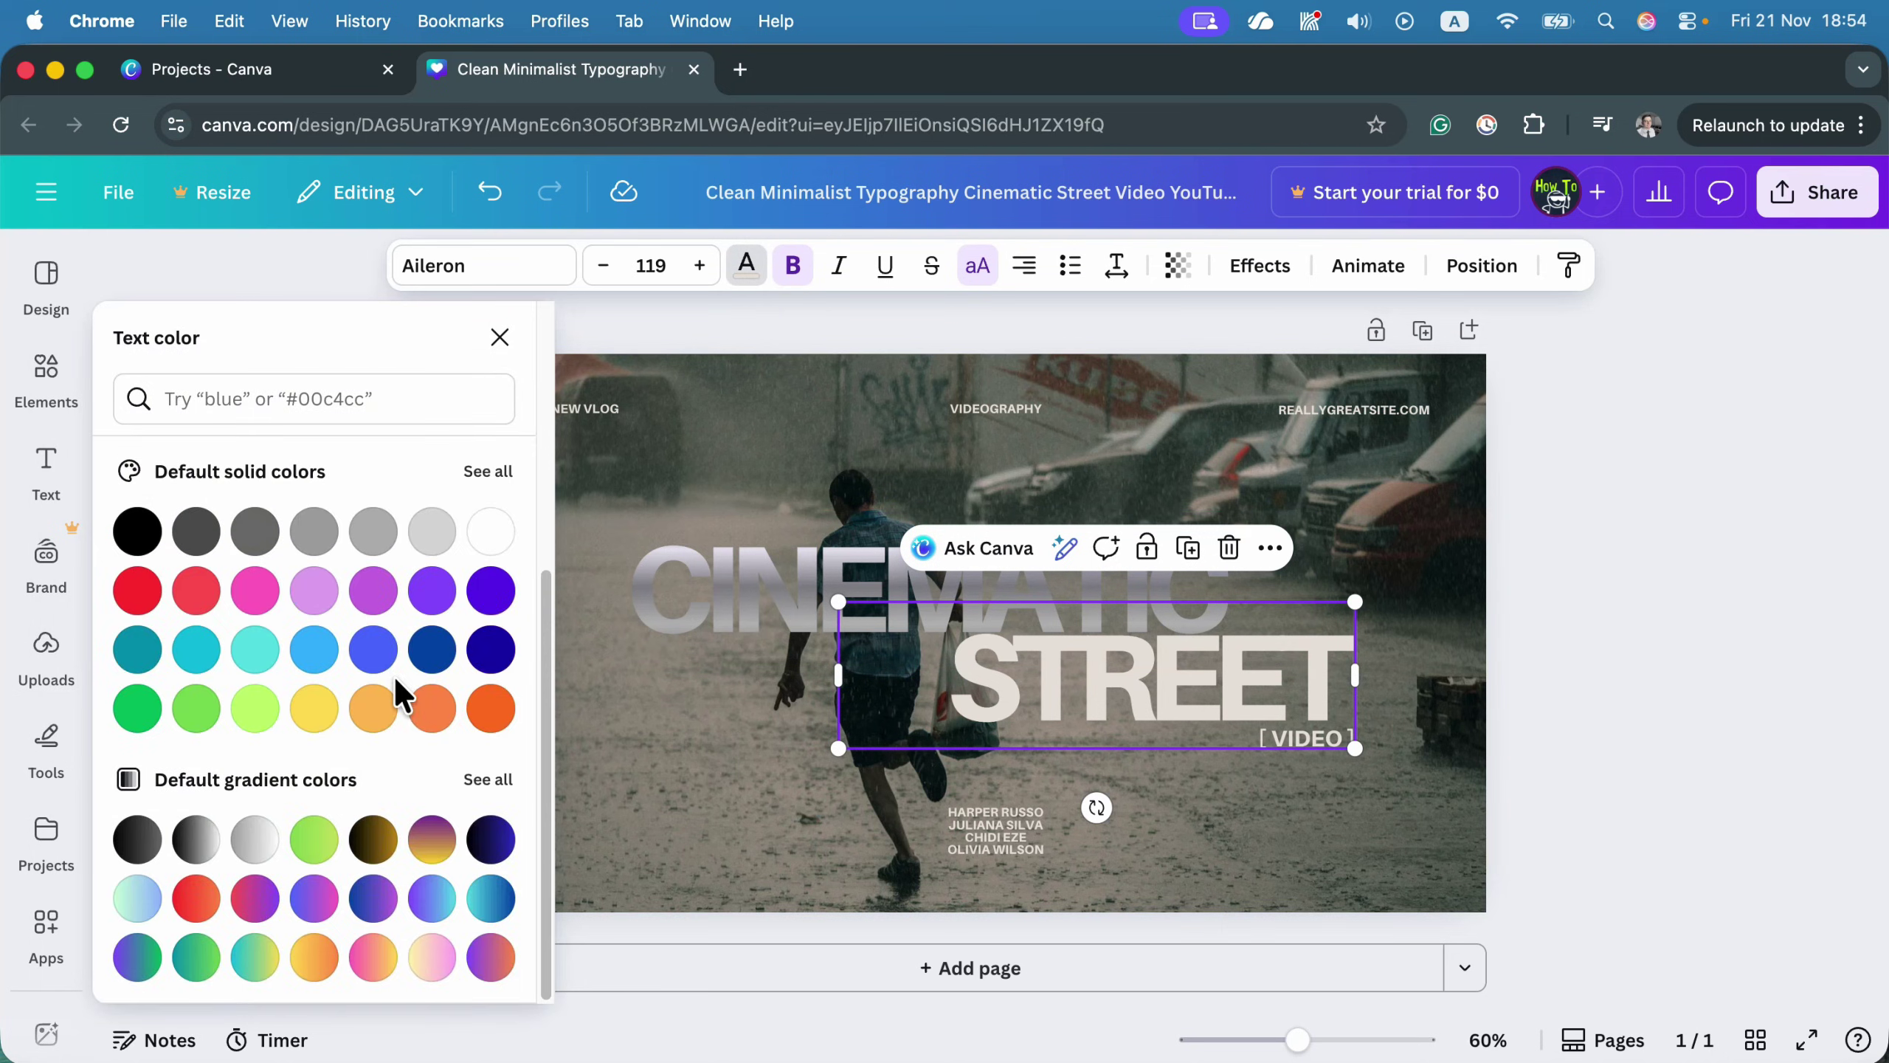
left_click(506, 790)
scroll(439, 654, "down", 5)
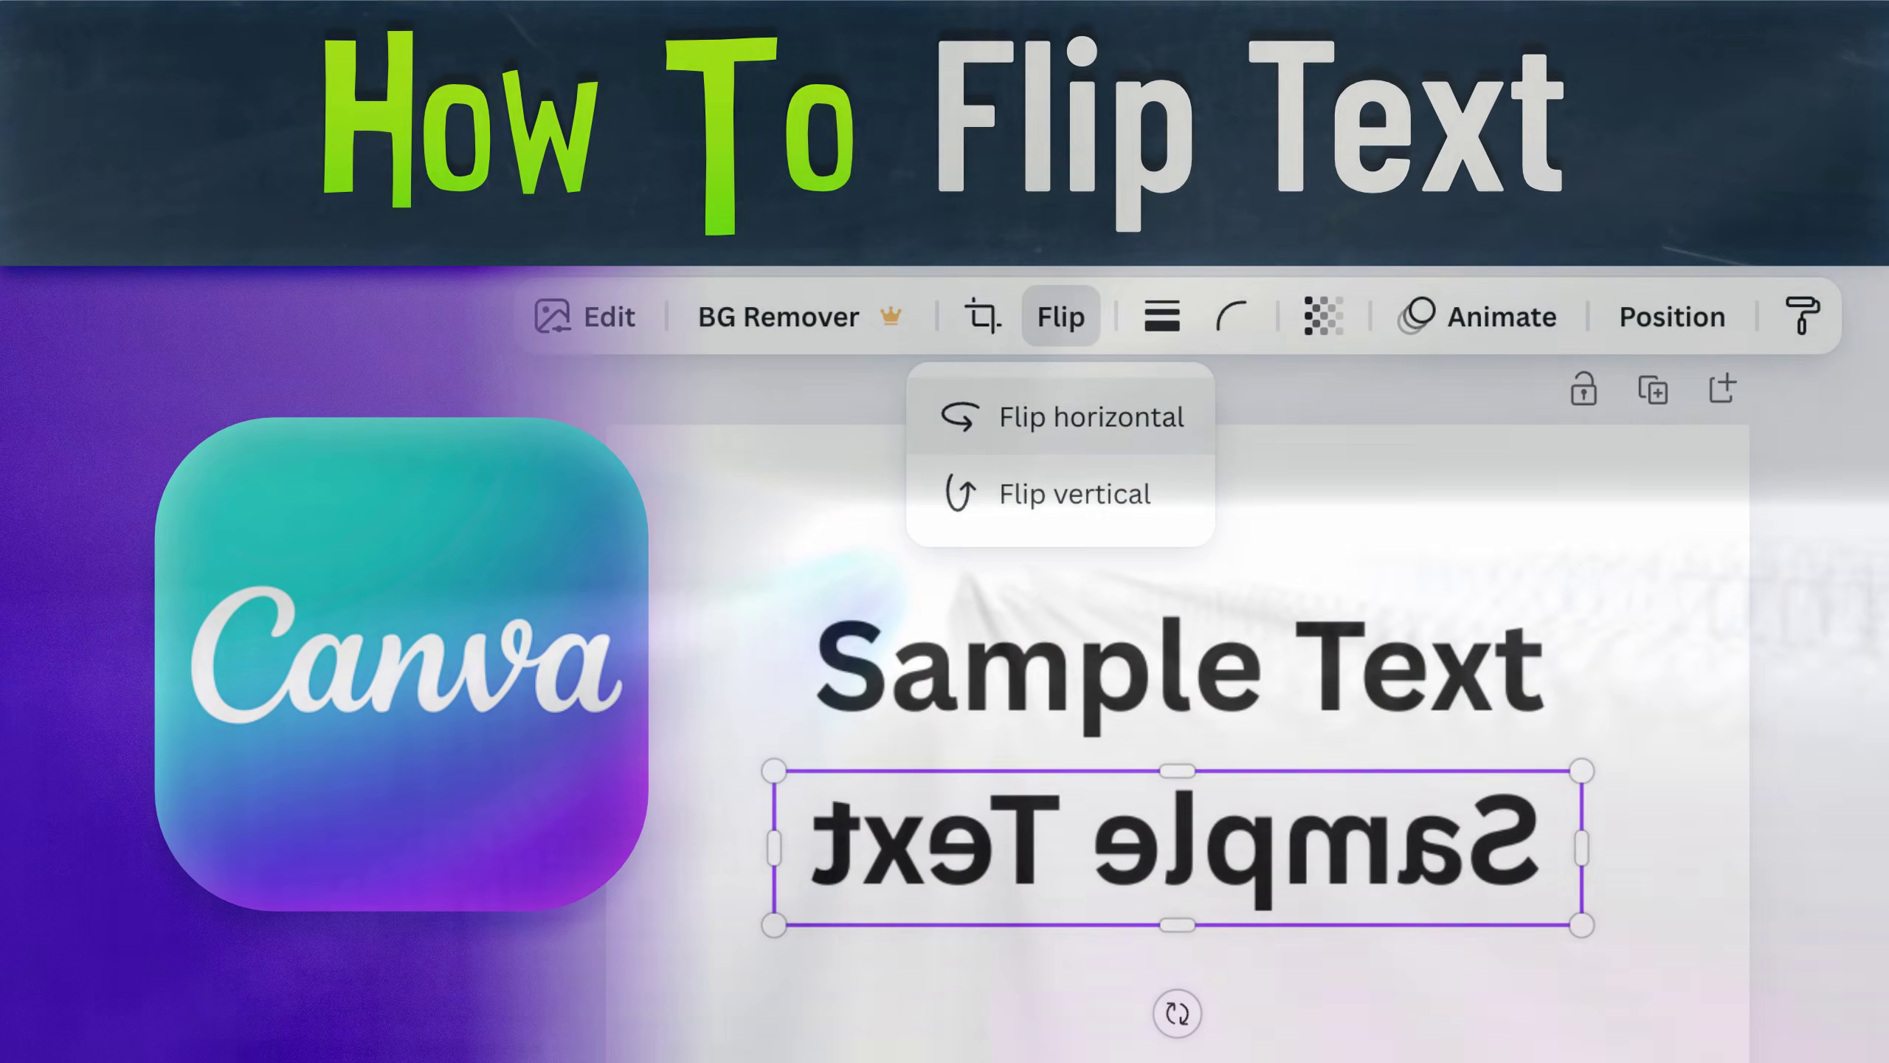
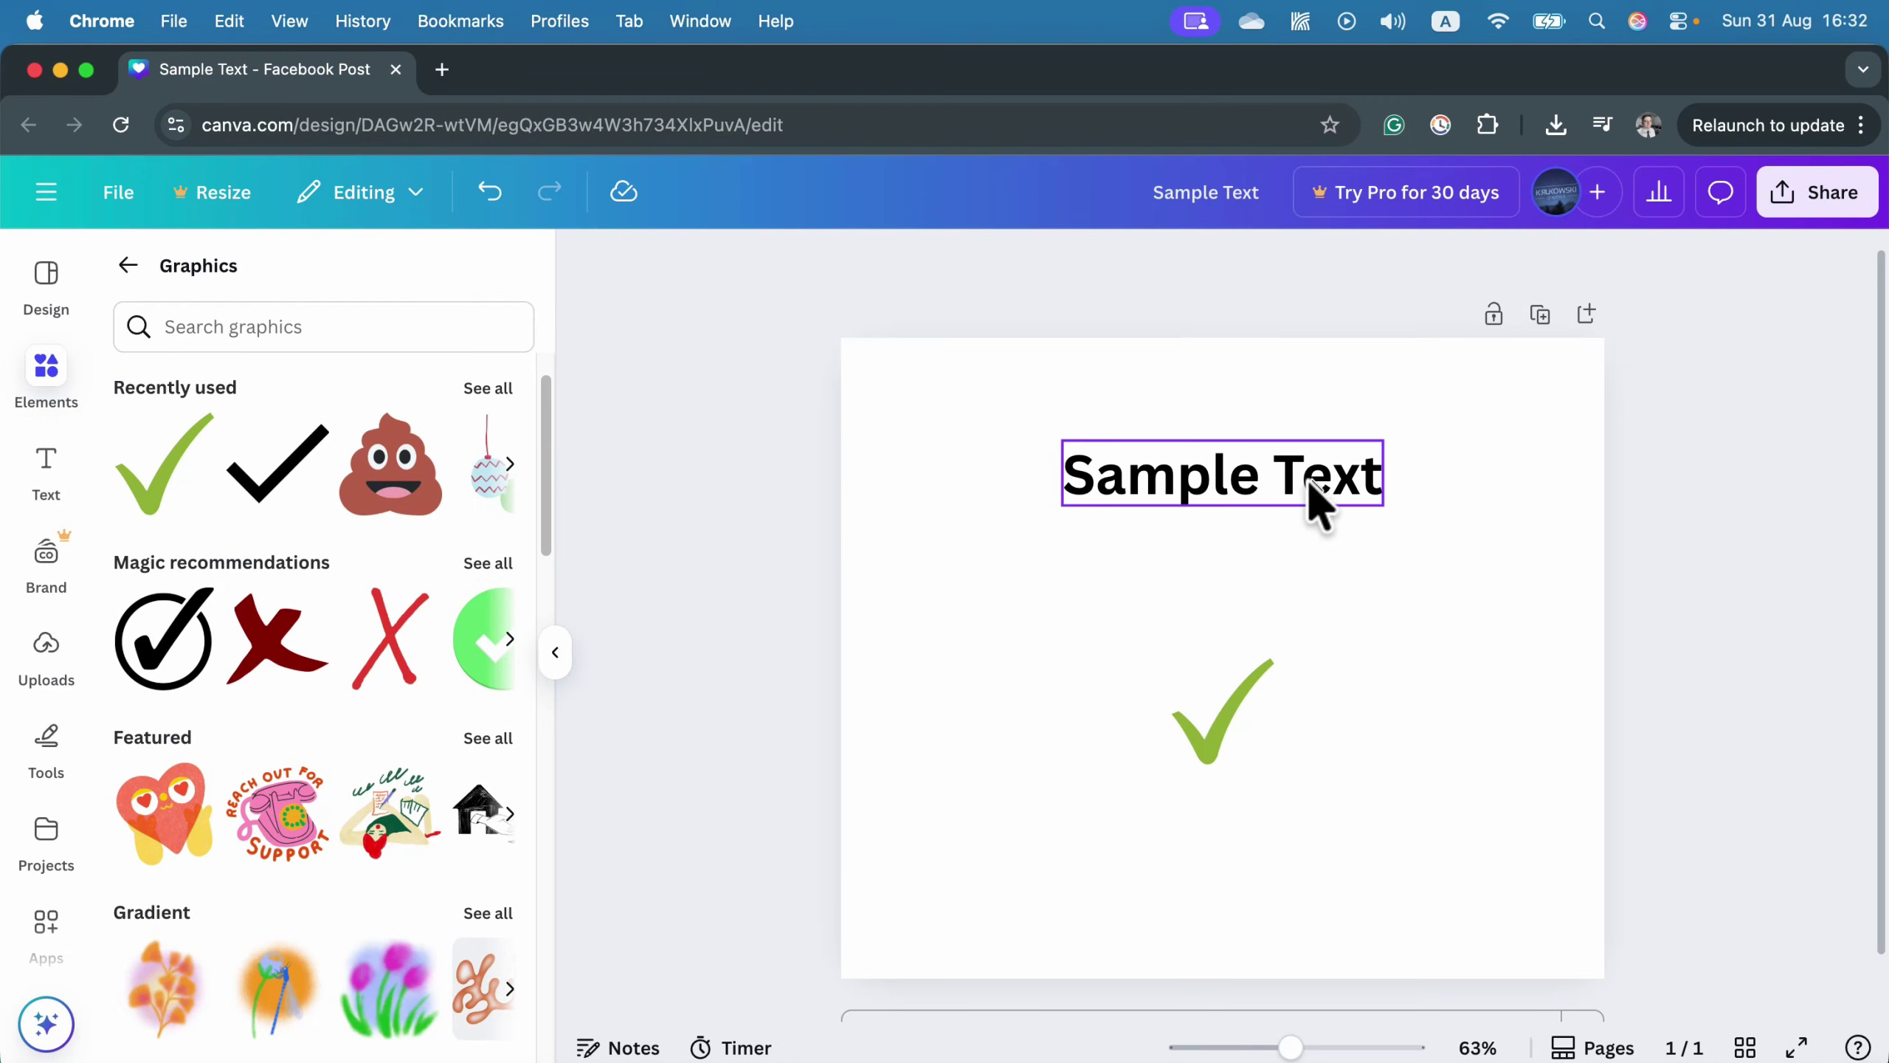
Try the horizontal and vertical flips on the green checkmark graphic, and delete the checkmark from the page.
left_click(1251, 692)
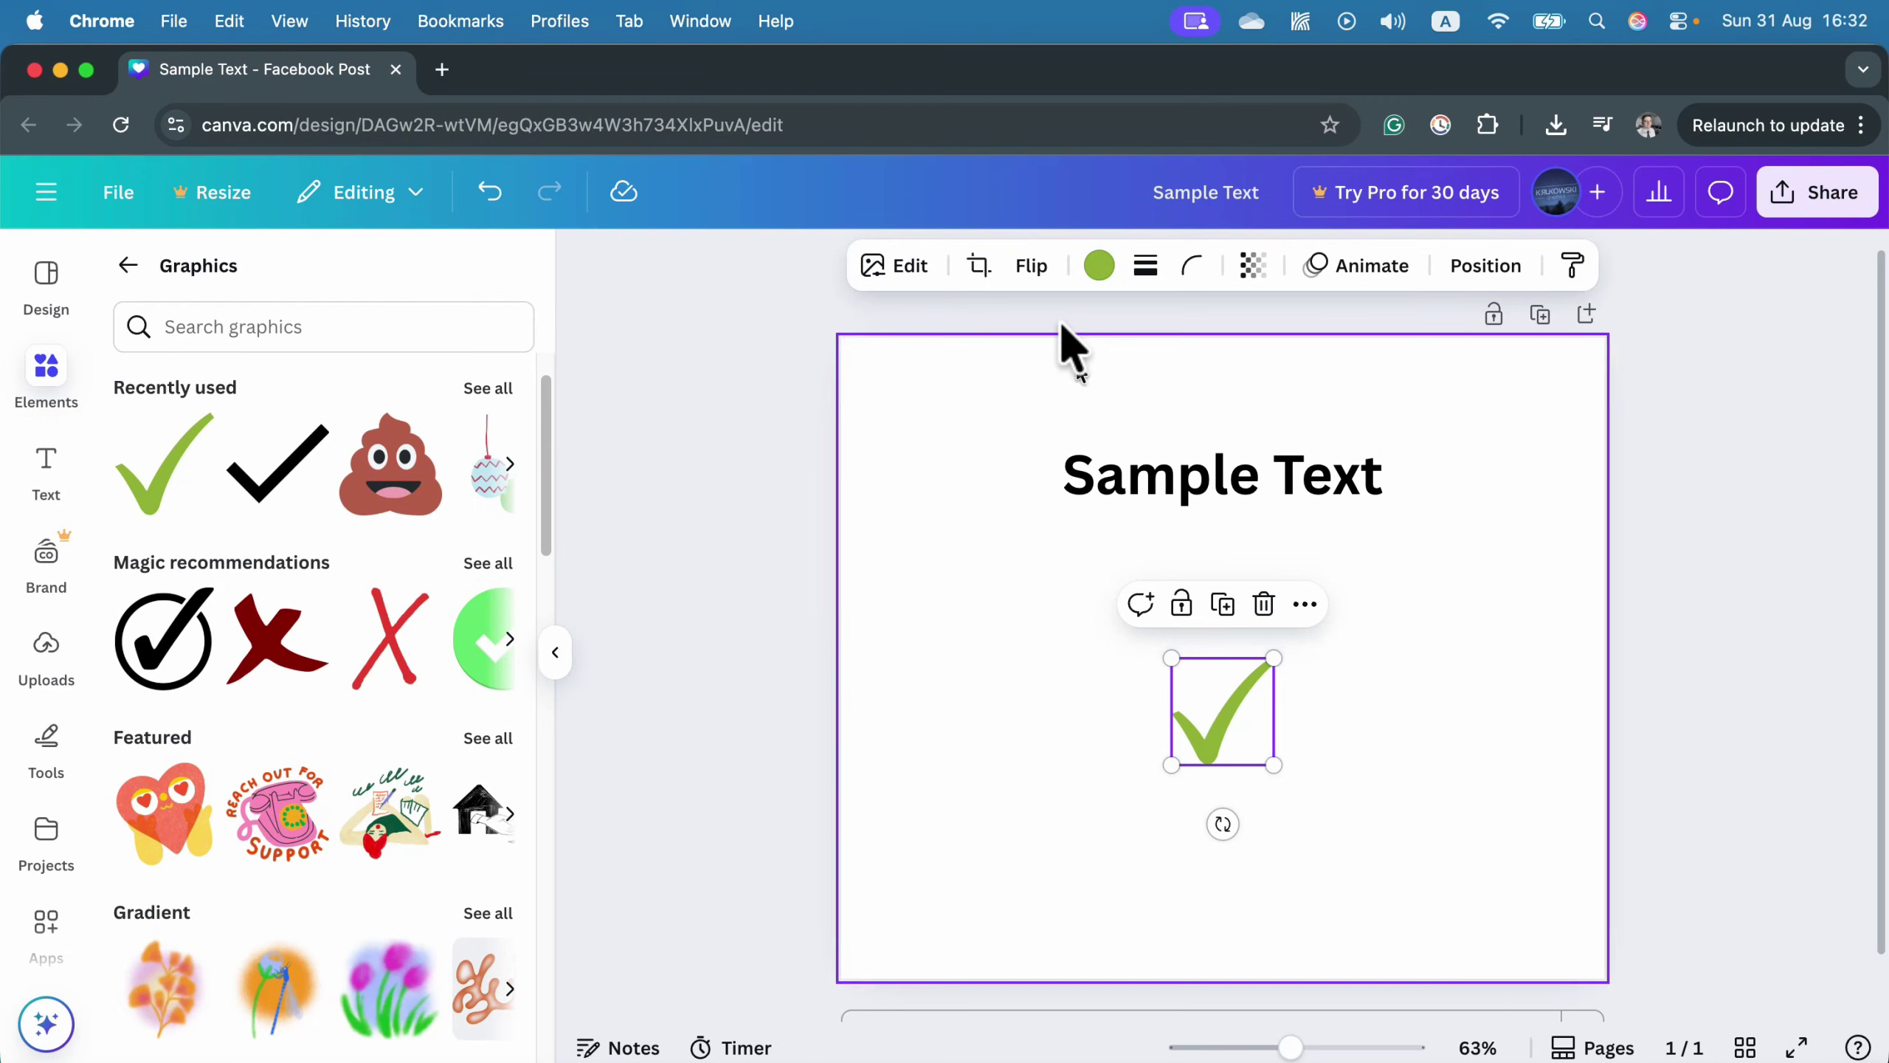
left_click(1036, 267)
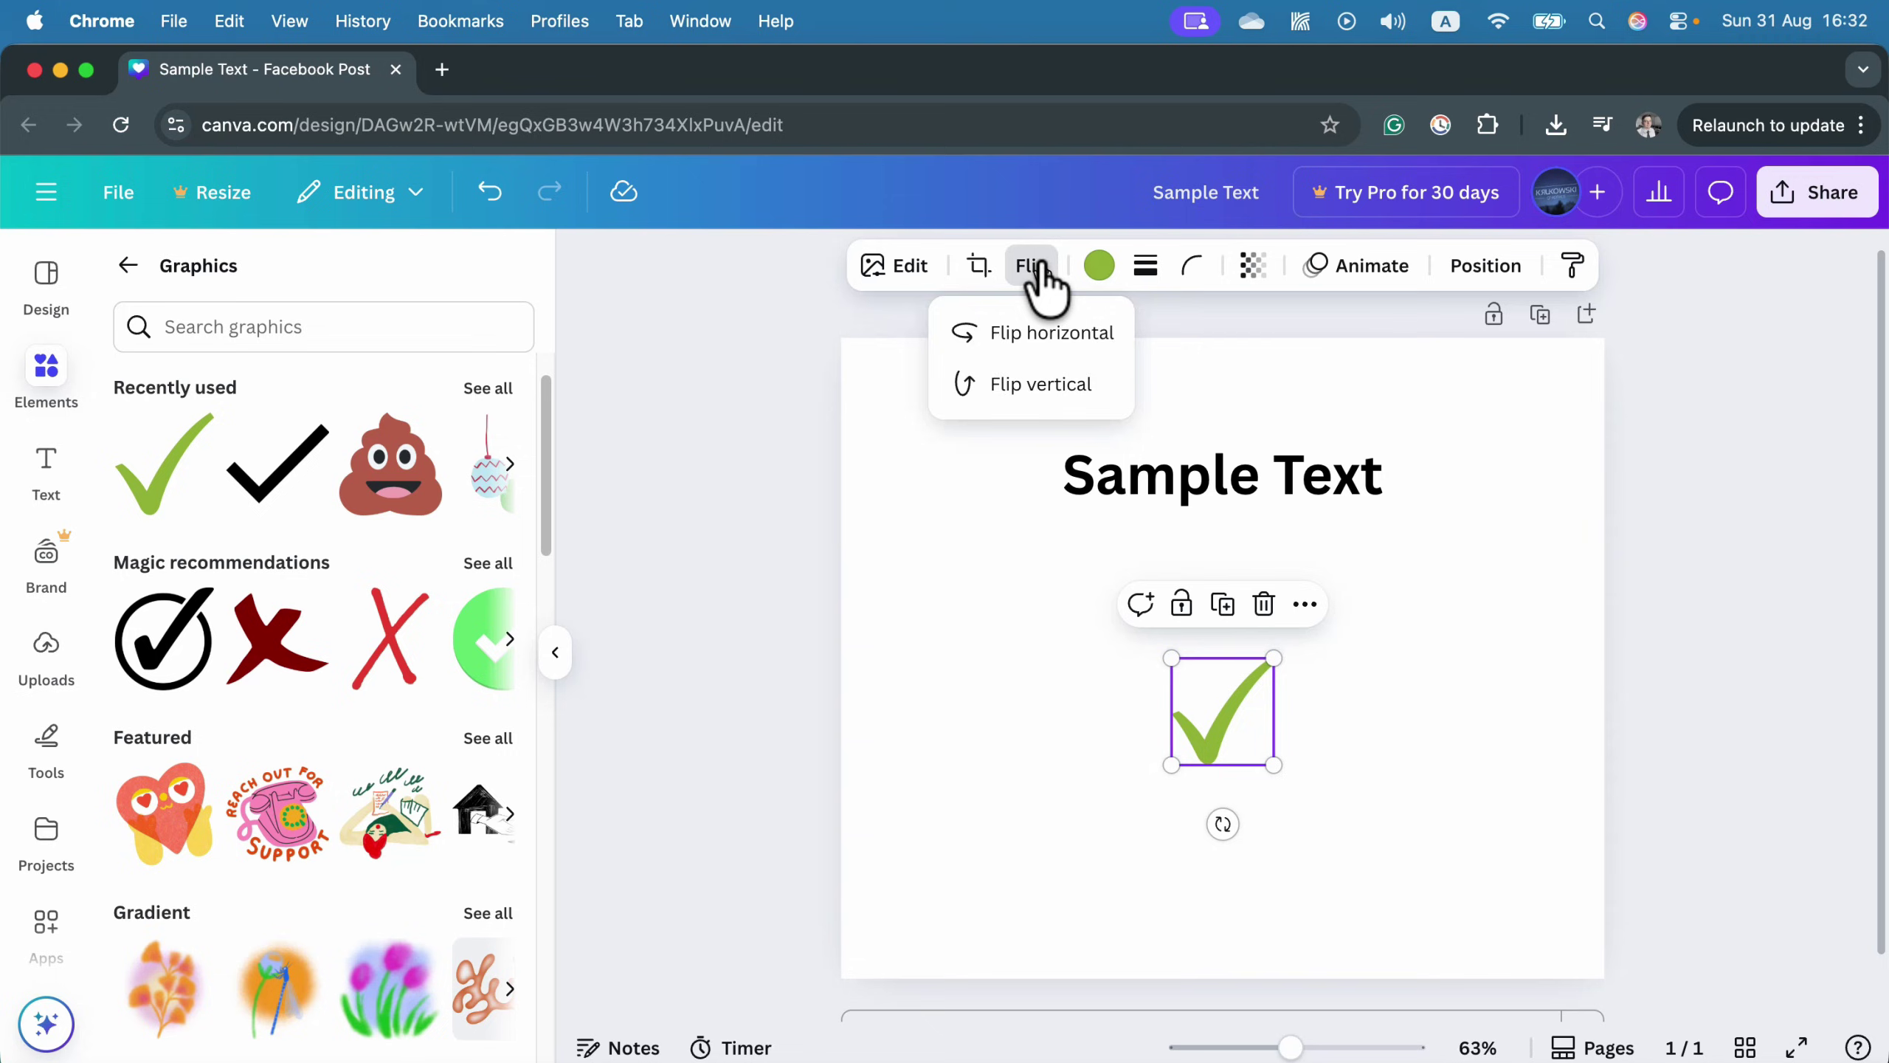
left_click(1004, 336)
left_click(1004, 336)
left_click(1011, 384)
left_click(1013, 384)
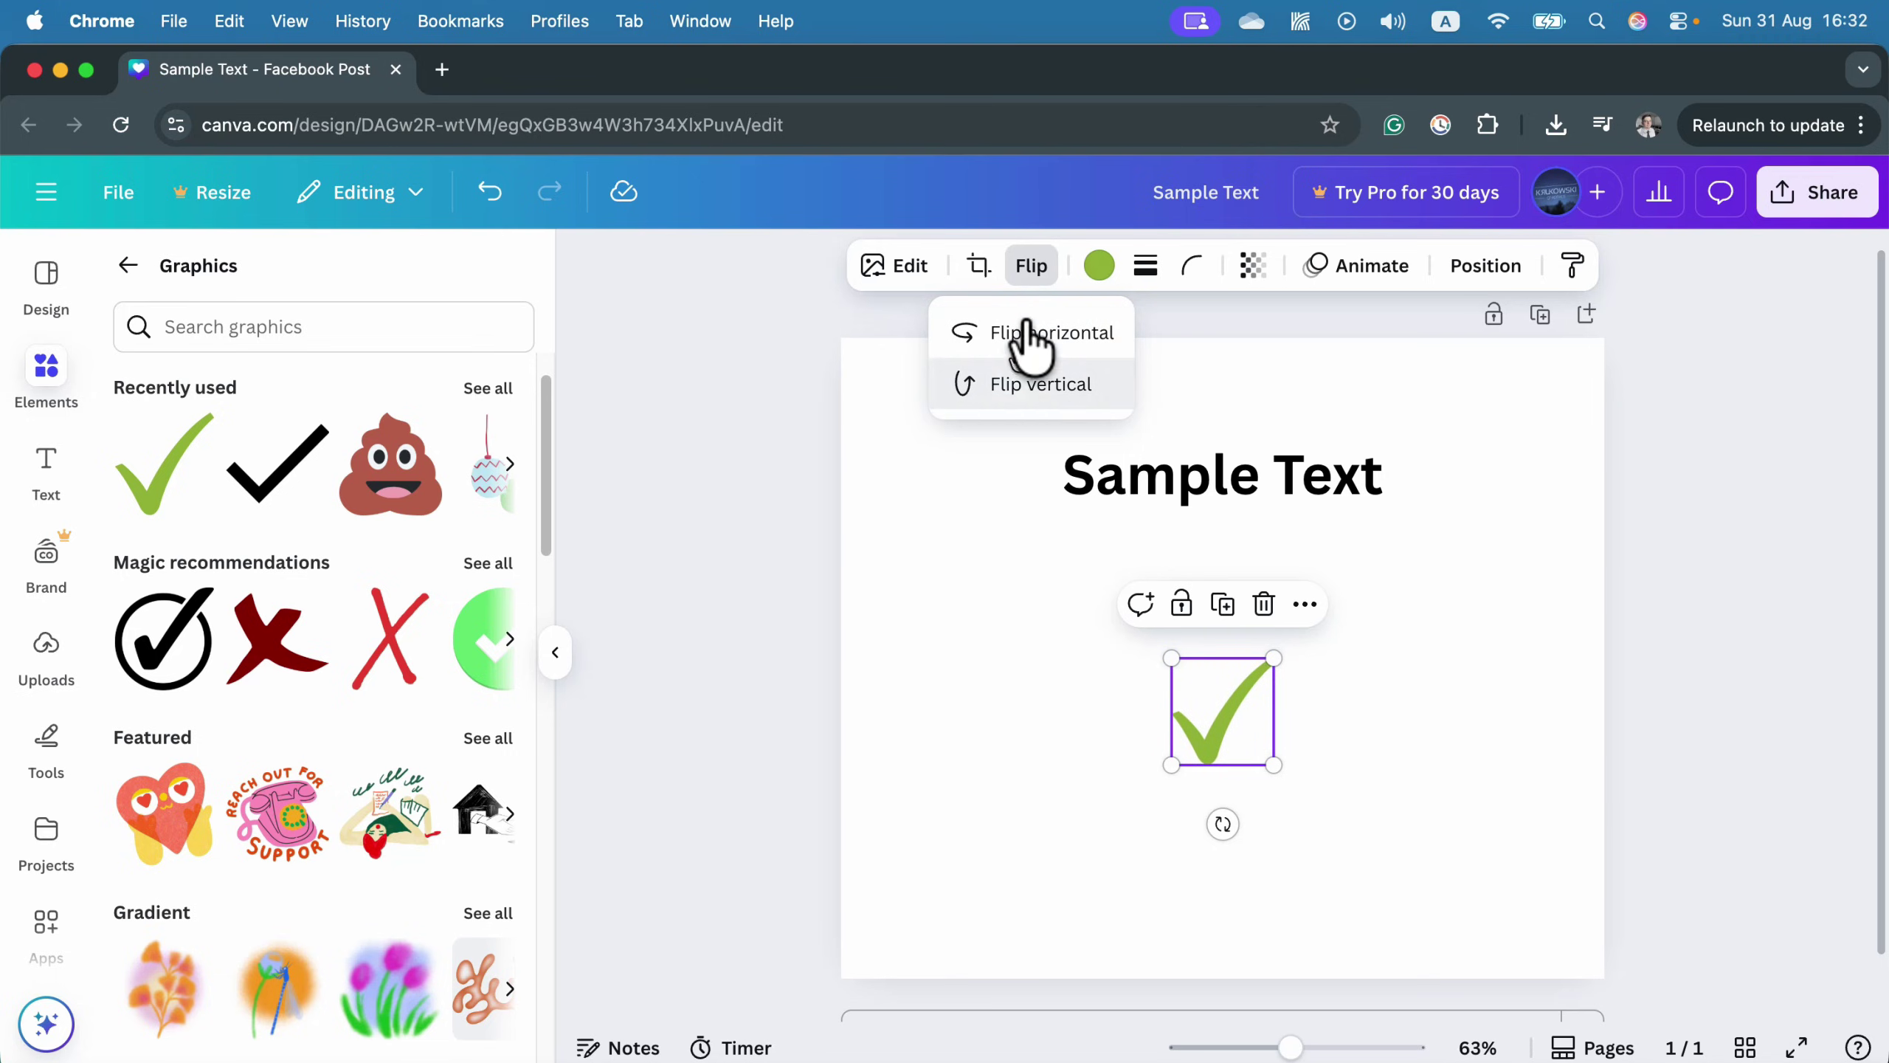
left_click(1264, 604)
left_click(1263, 604)
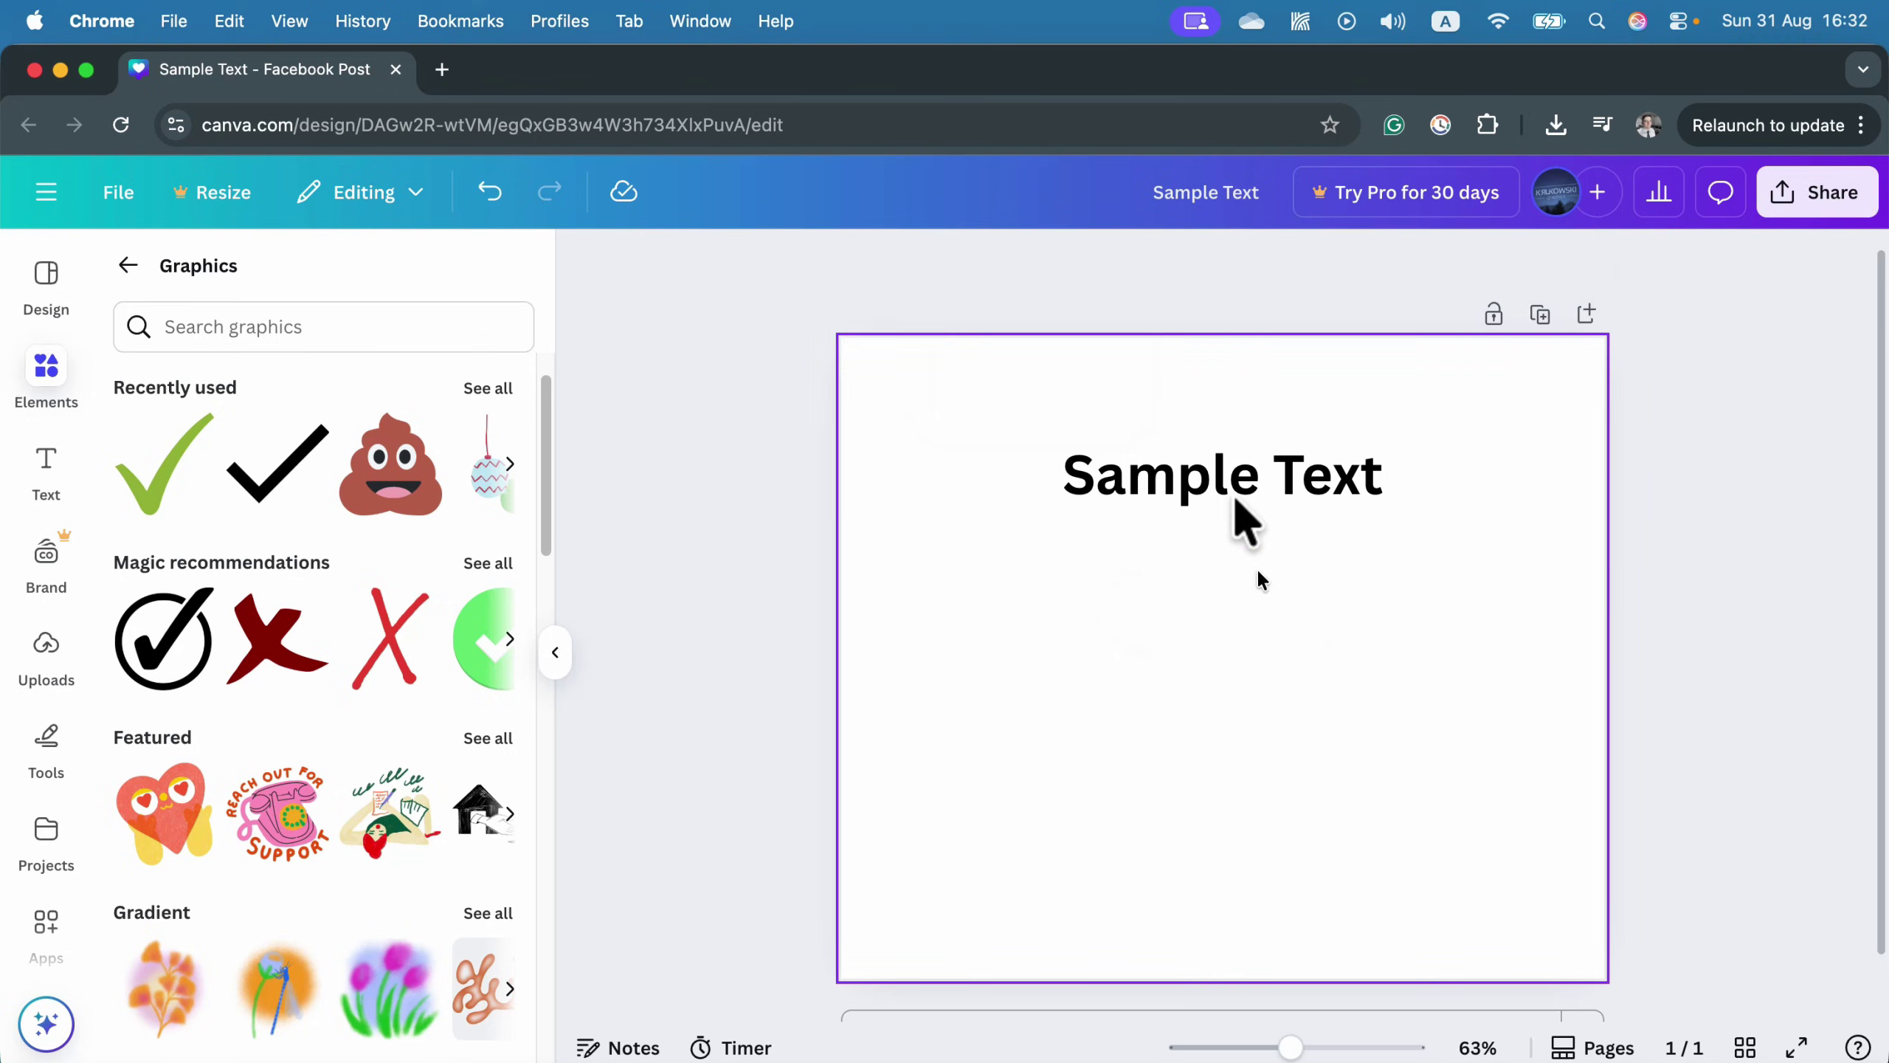
Enlarge the Sample Text heading to font size 61.9 and leave it selected as an object.
left_click(1210, 485)
double_click(1185, 490)
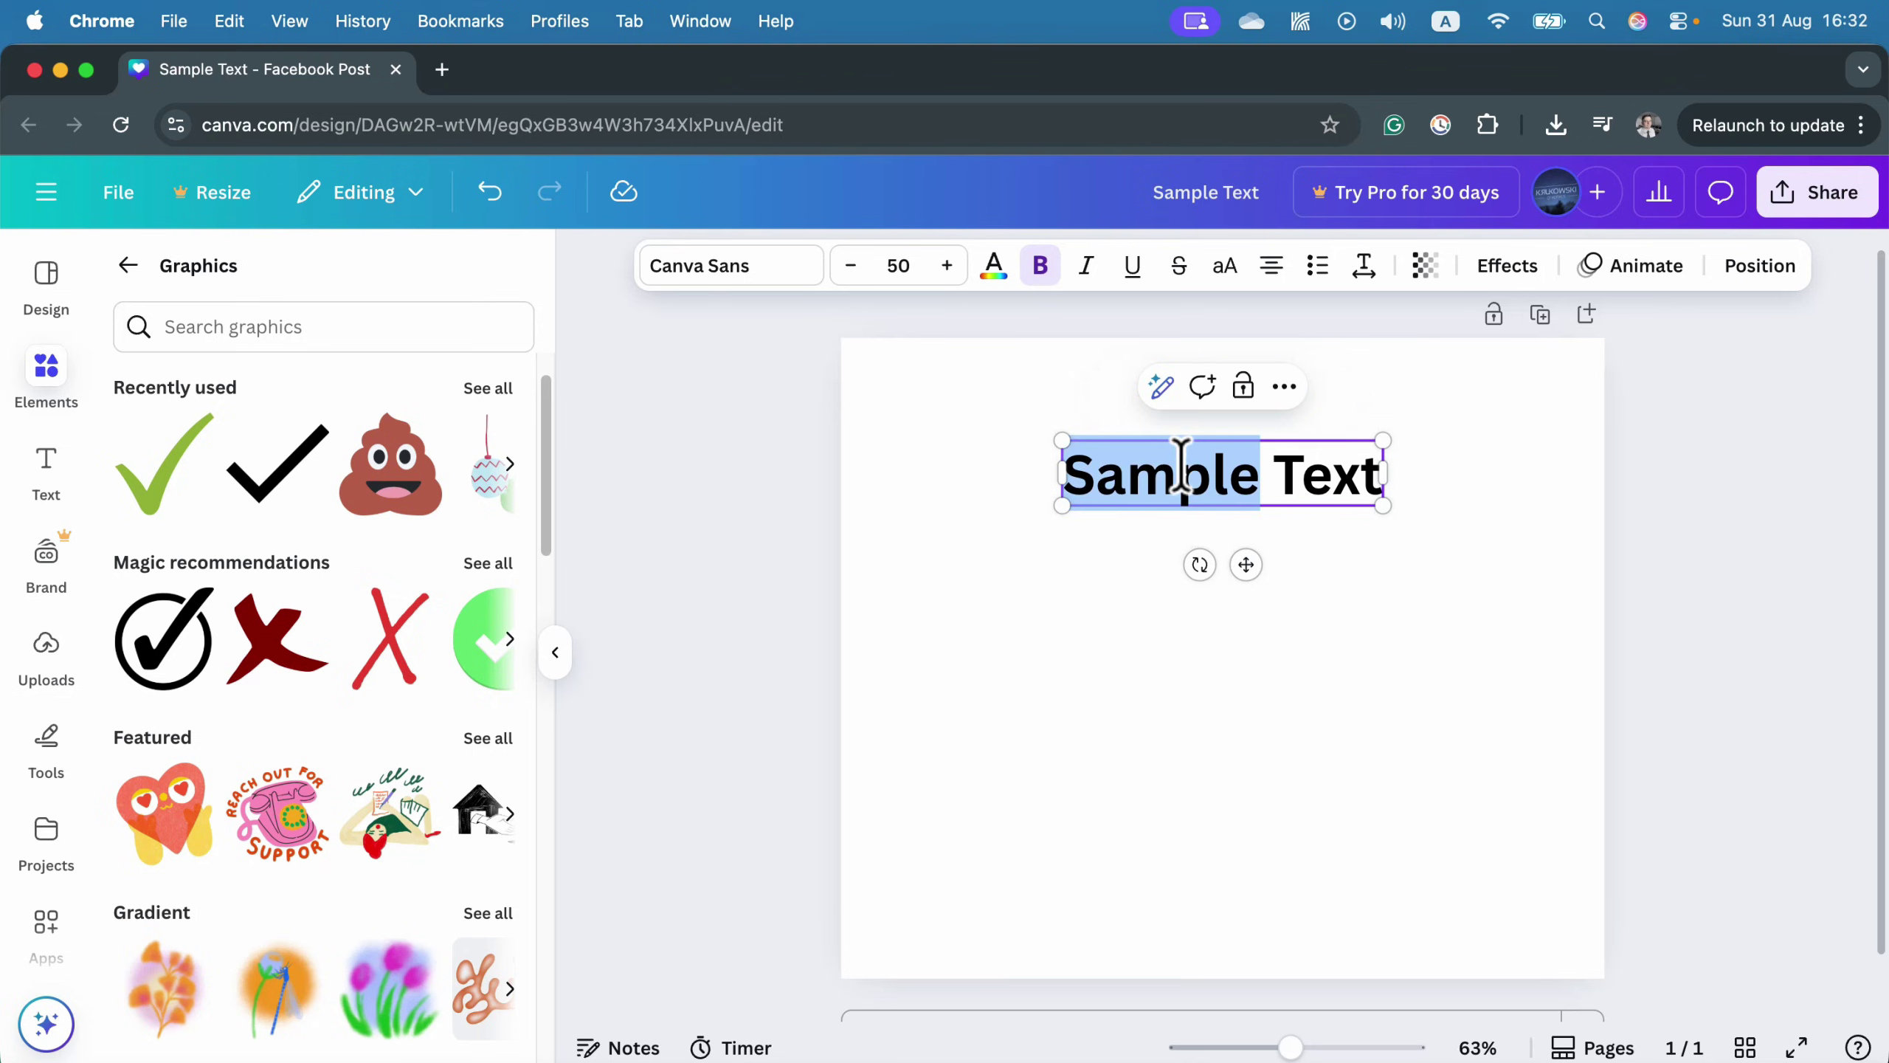
left_click(1092, 466)
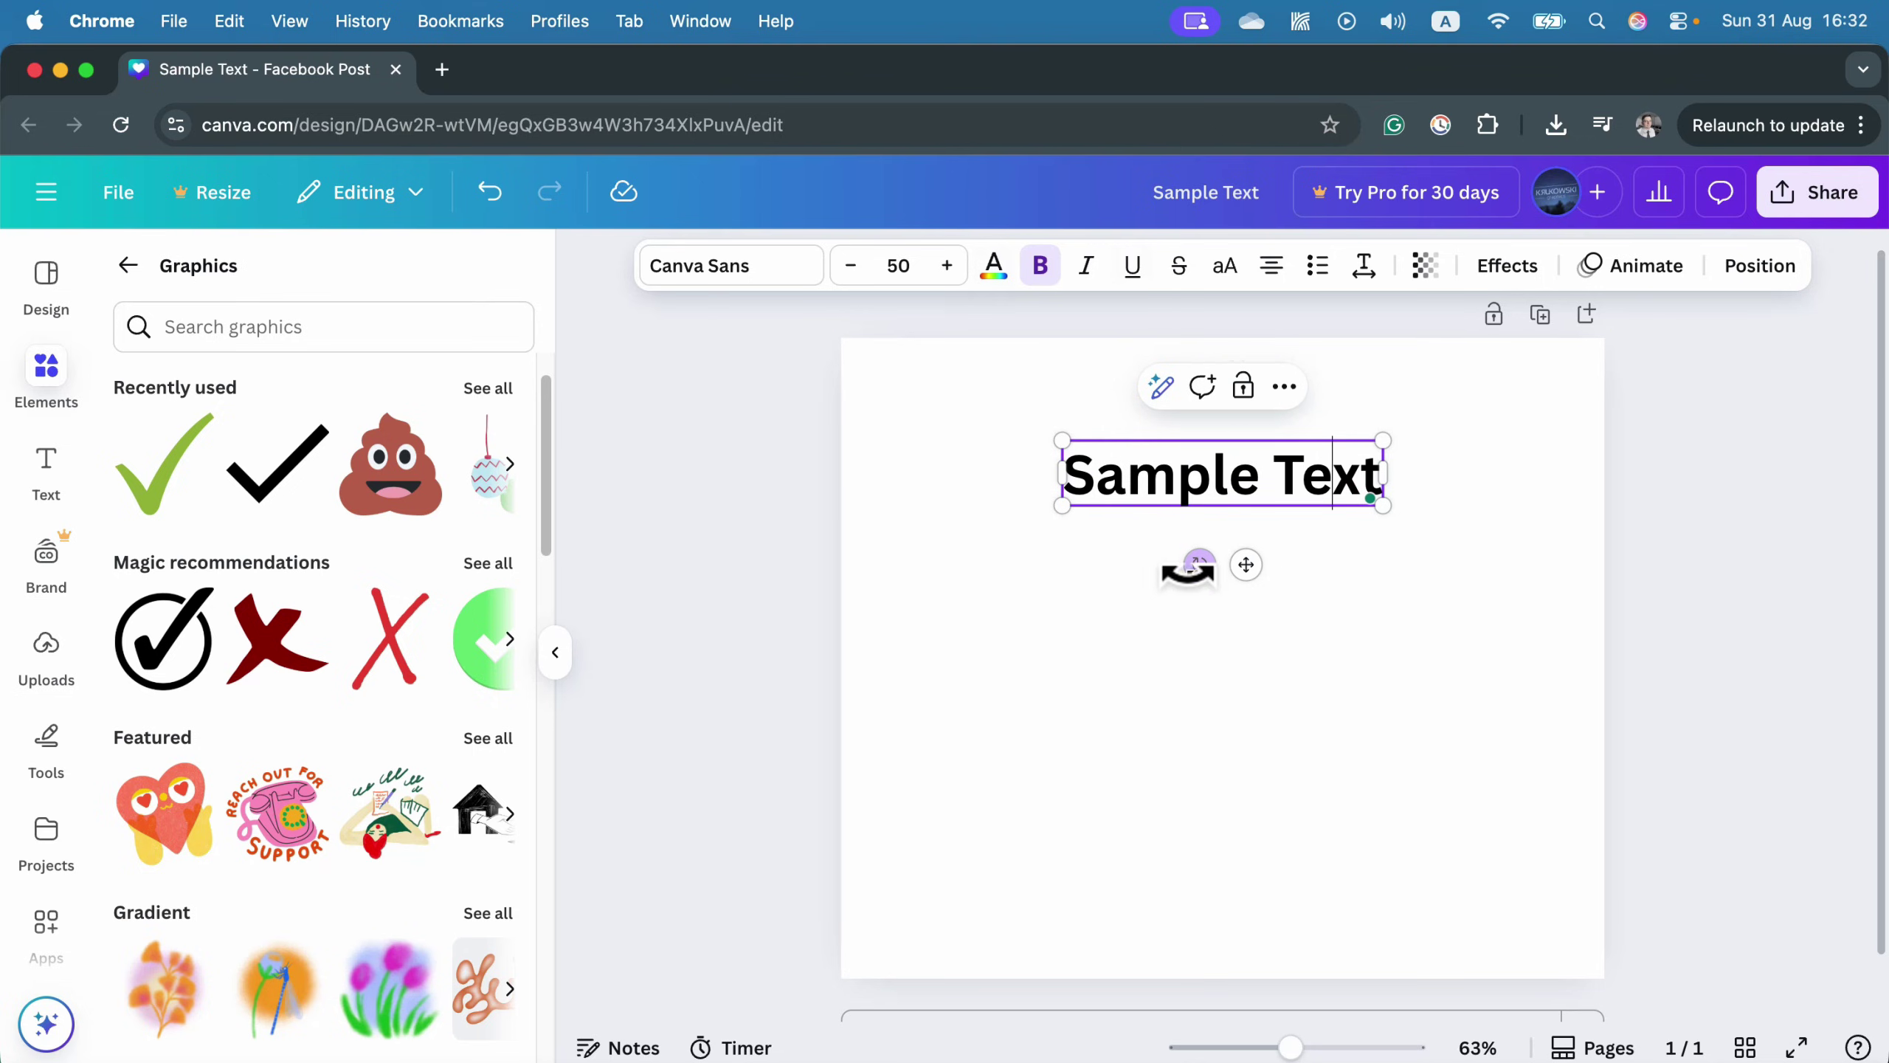
mouse_move(1197, 563)
left_mouse_down()
mouse_move(1172, 338)
mouse_move(1283, 548)
mouse_move(1185, 561)
mouse_move(1199, 574)
left_mouse_up()
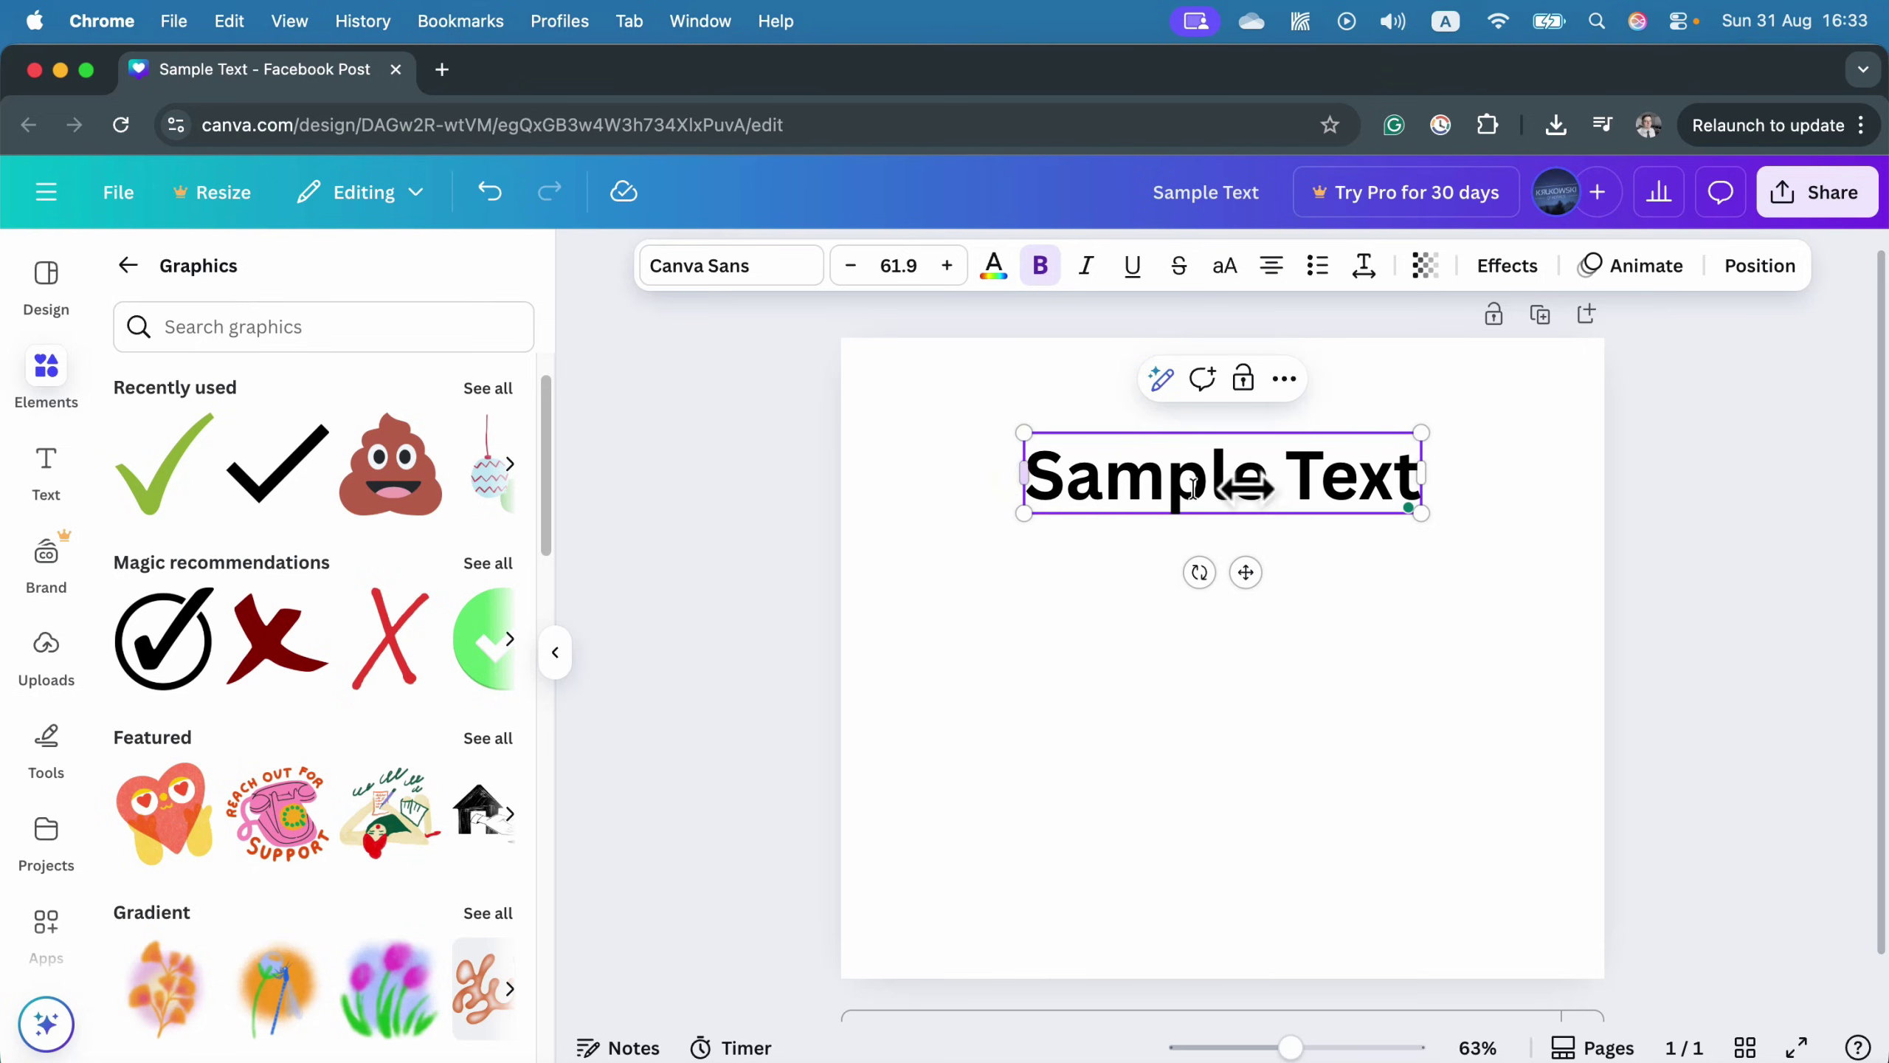
left_click(1363, 615)
left_click(1267, 517)
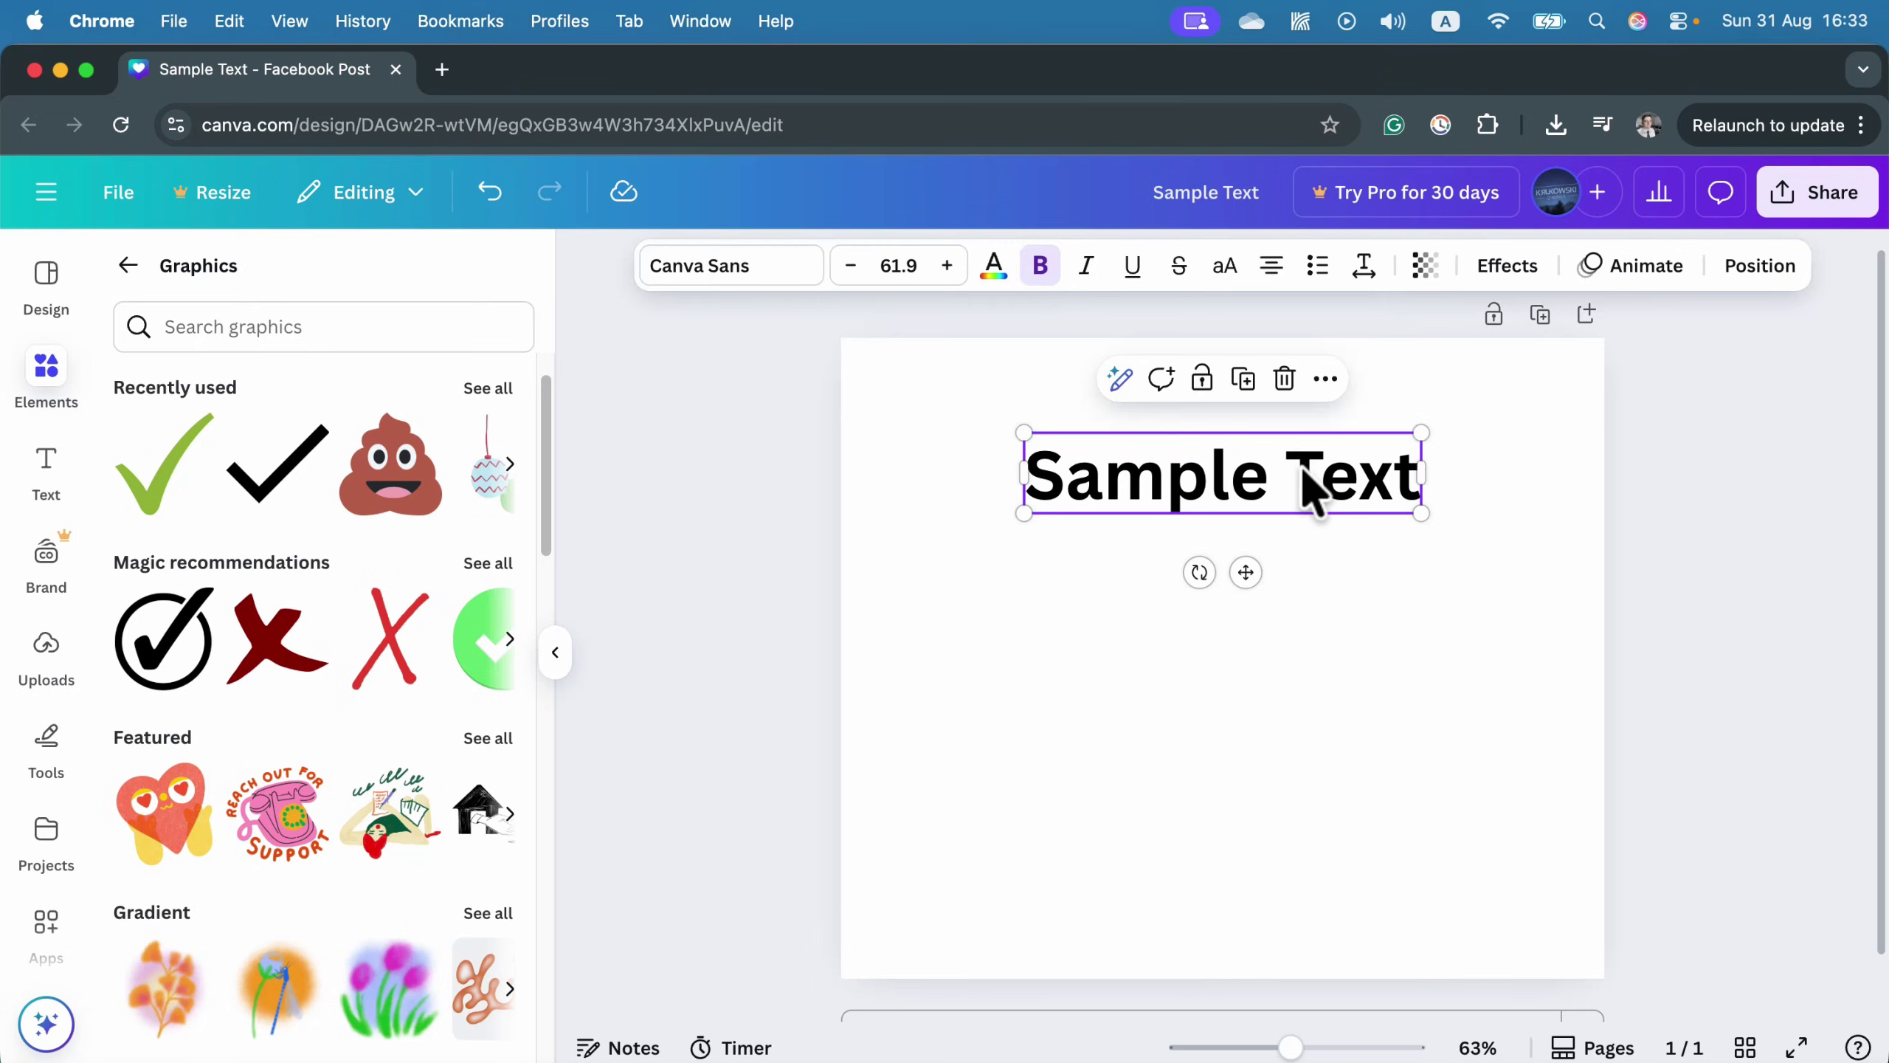
Copy the whole design to the clipboard from the additional publishing options and close the sharing options.
left_click(1819, 201)
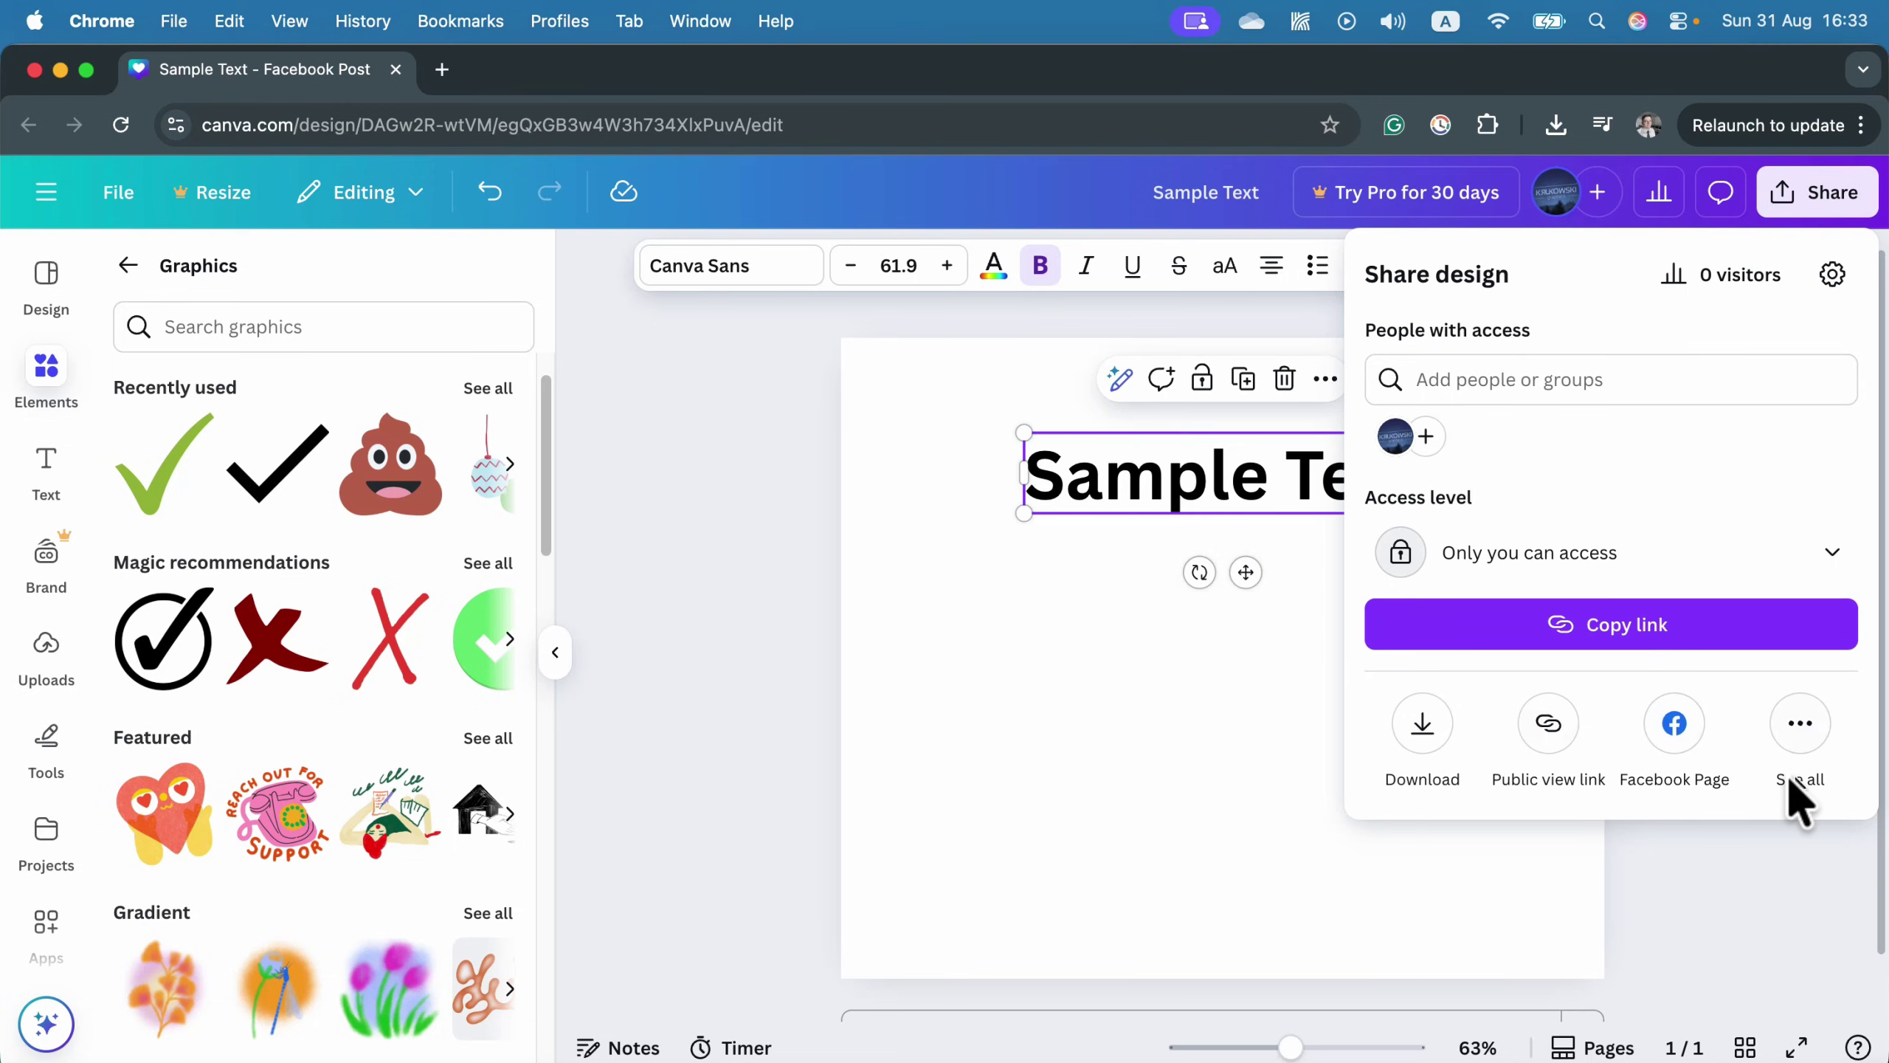
left_click(1800, 724)
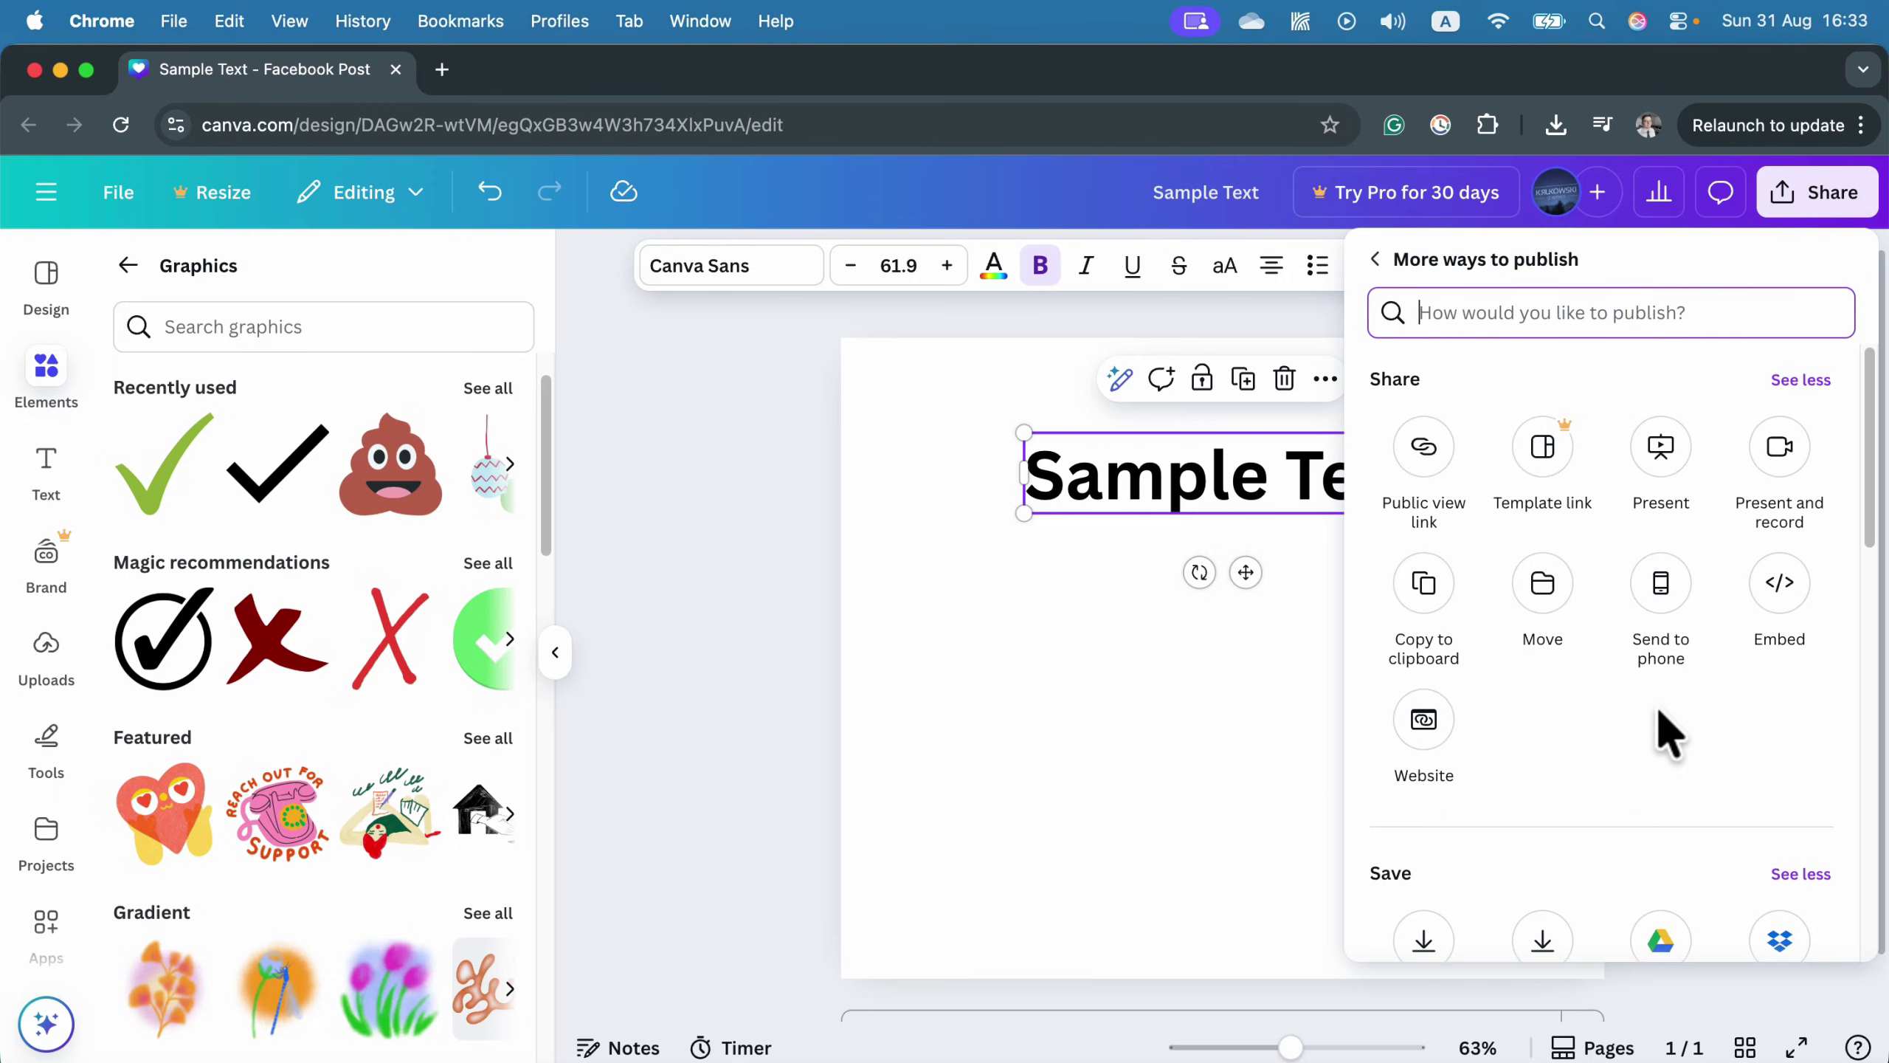
left_click(1423, 584)
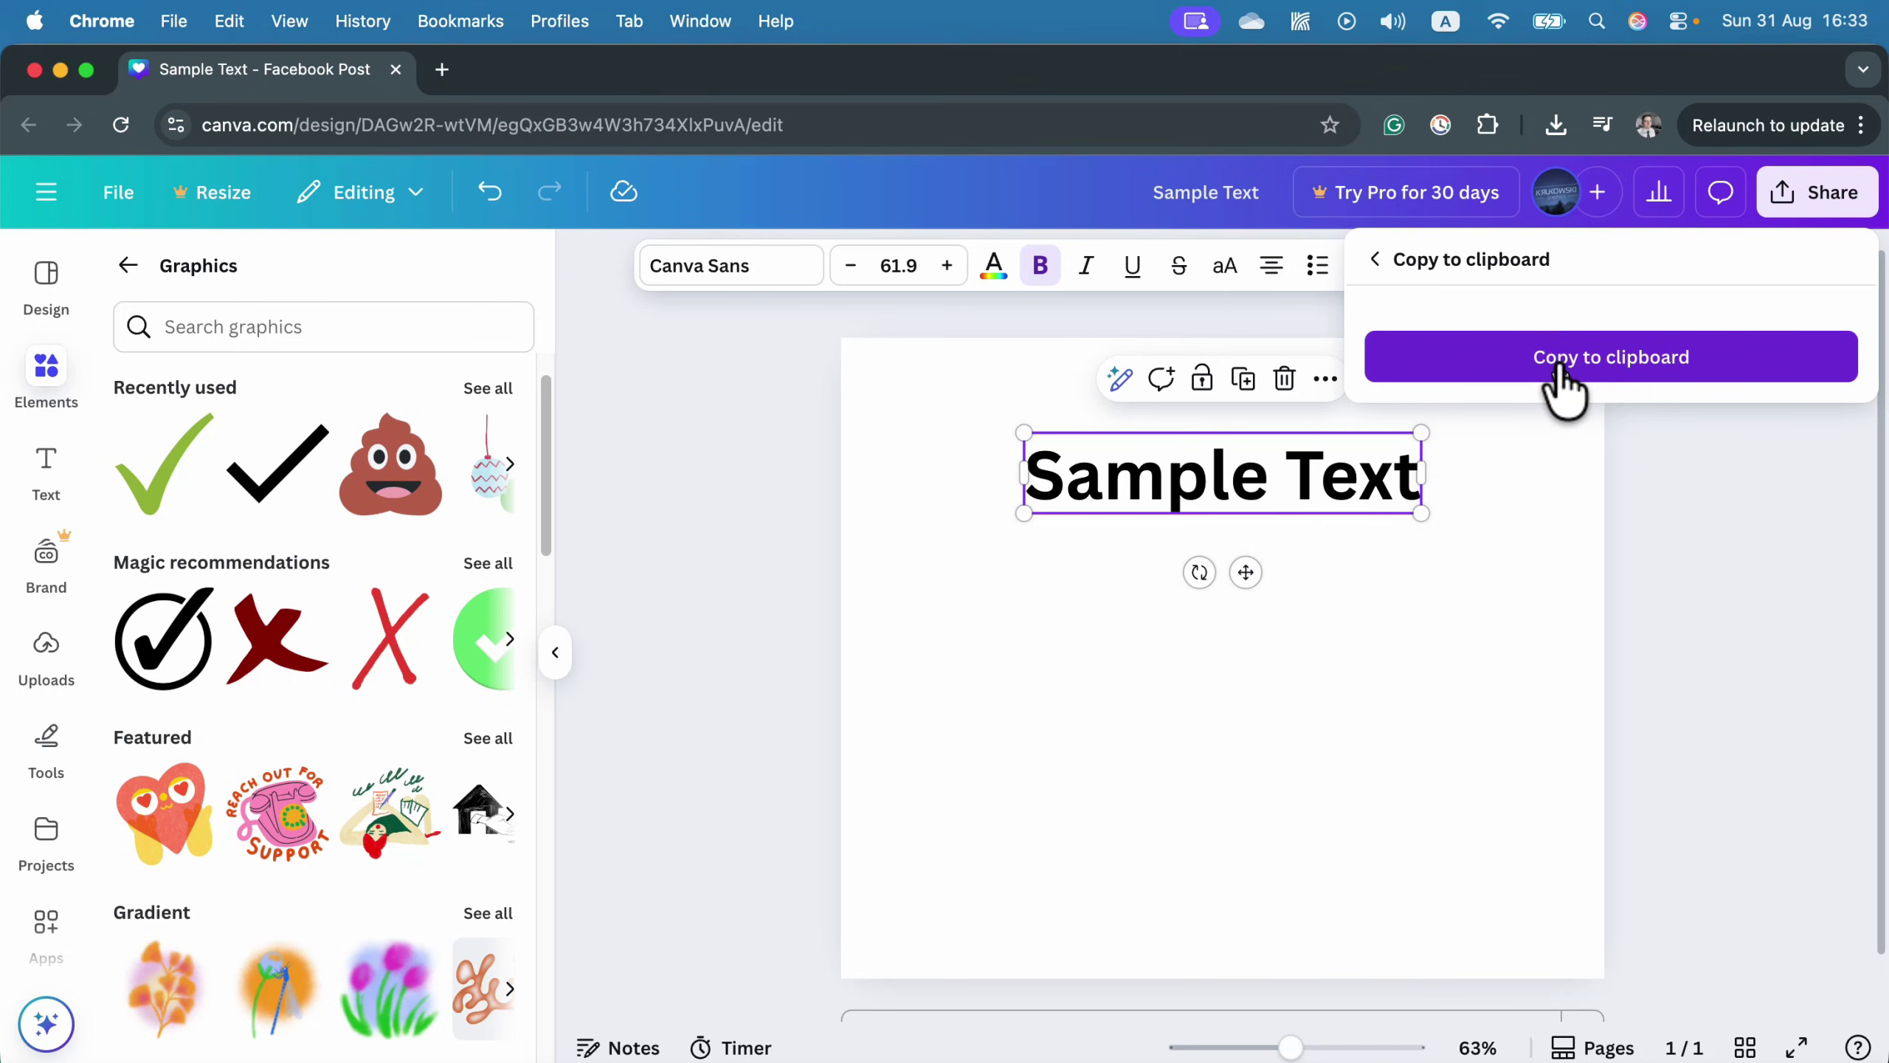
left_click(1632, 361)
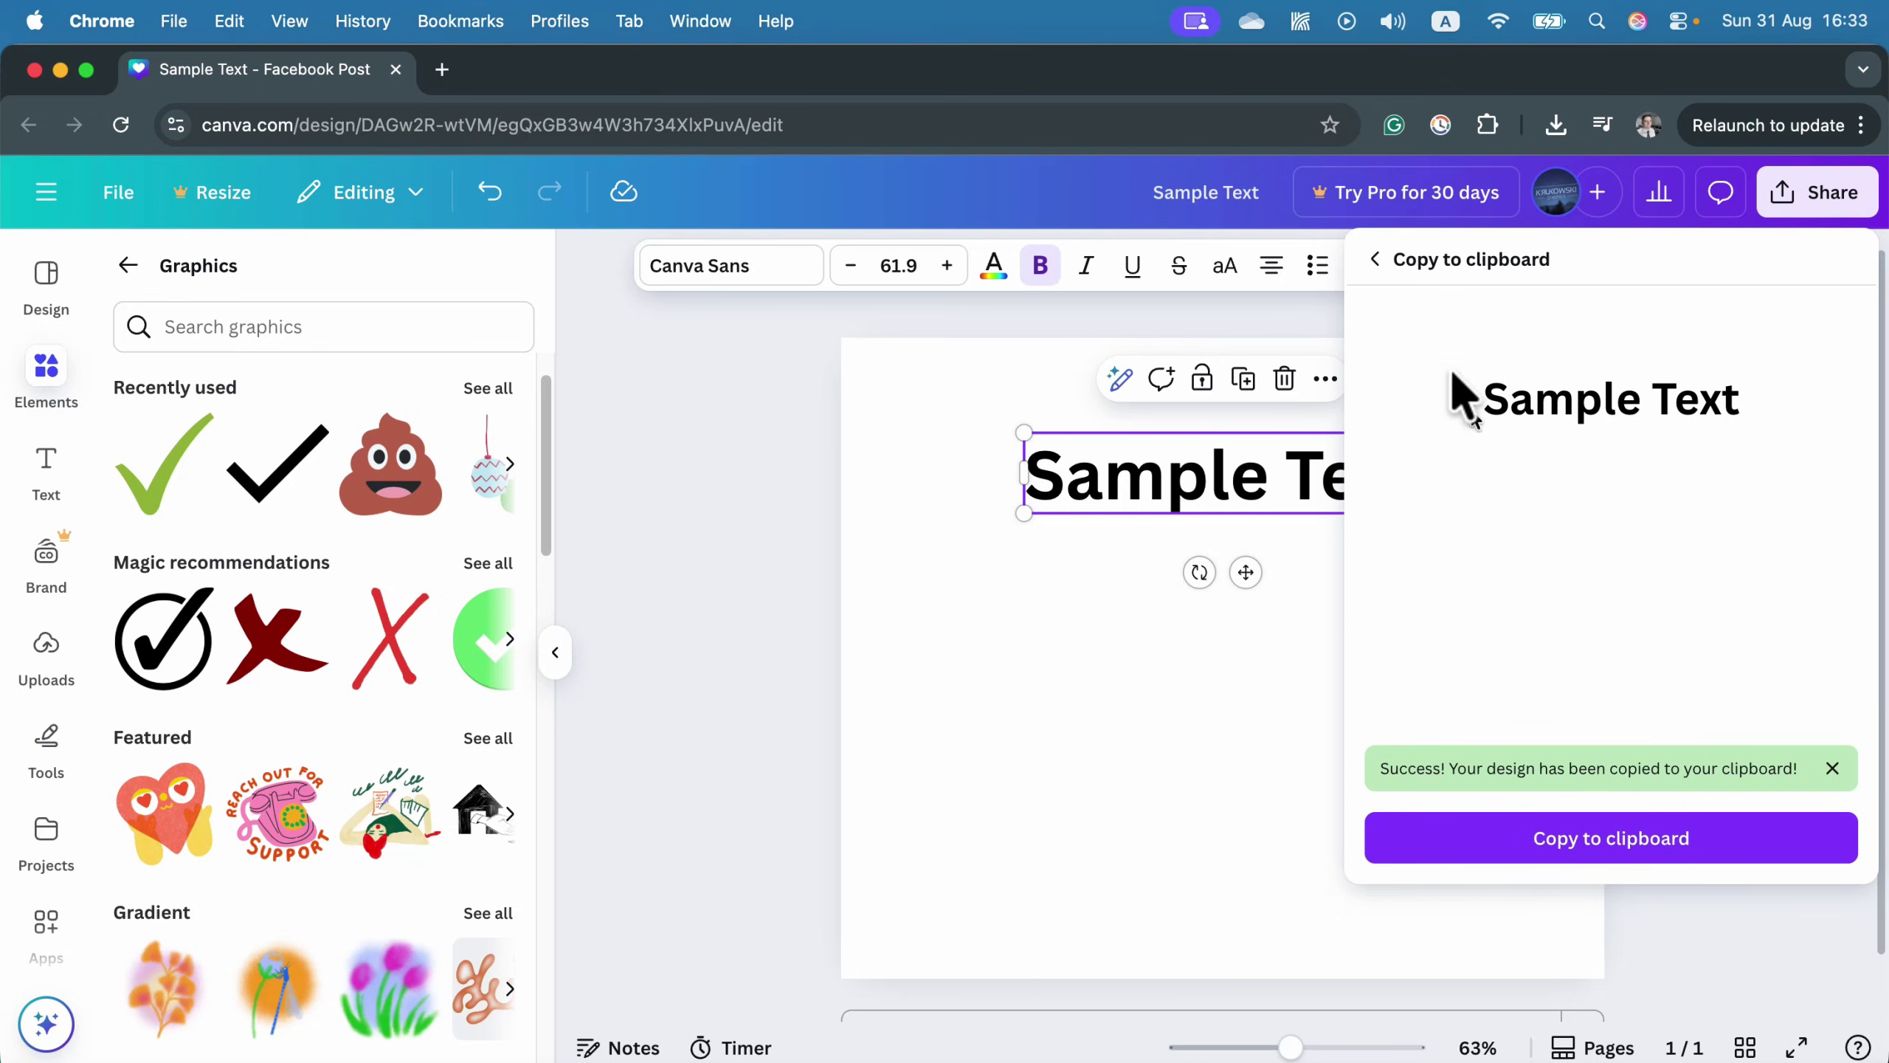
left_click(1213, 626)
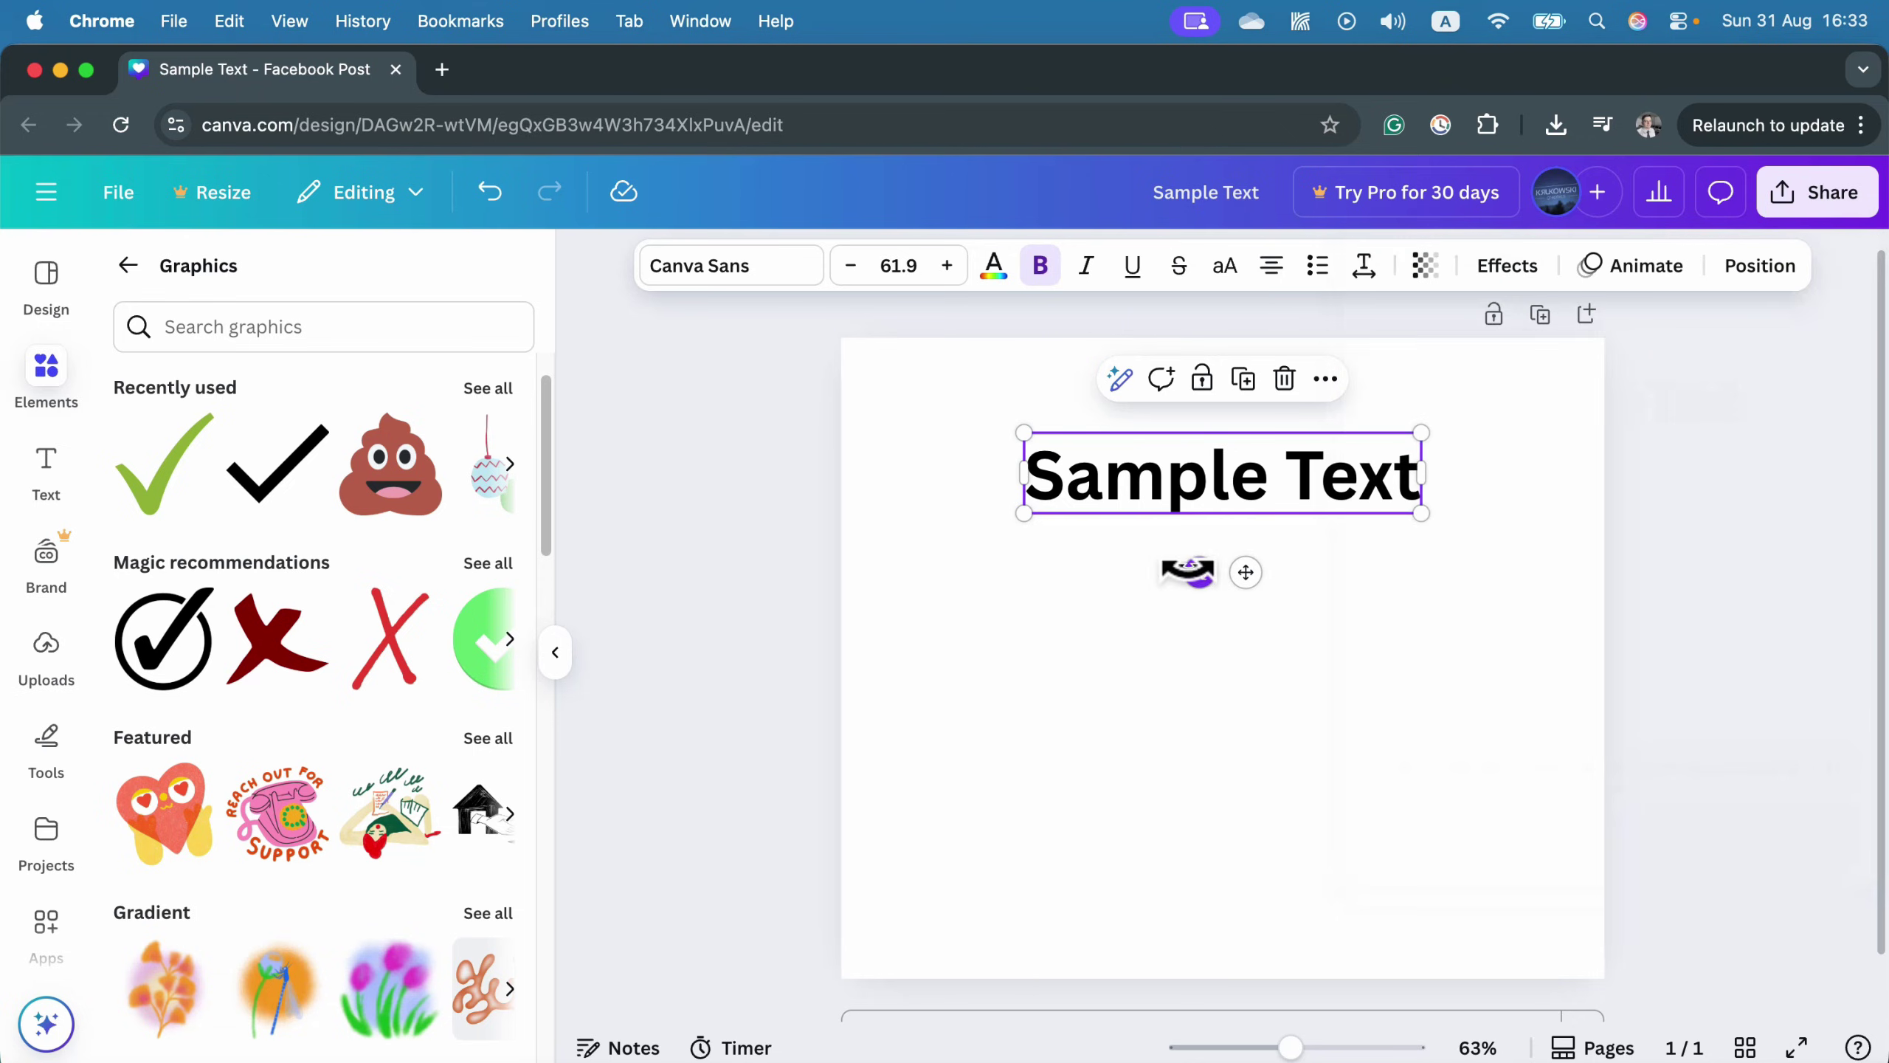
Paste the copied design onto the page as an image, allowing clipboard access for the site.
right_click(1051, 587)
left_click(1138, 678)
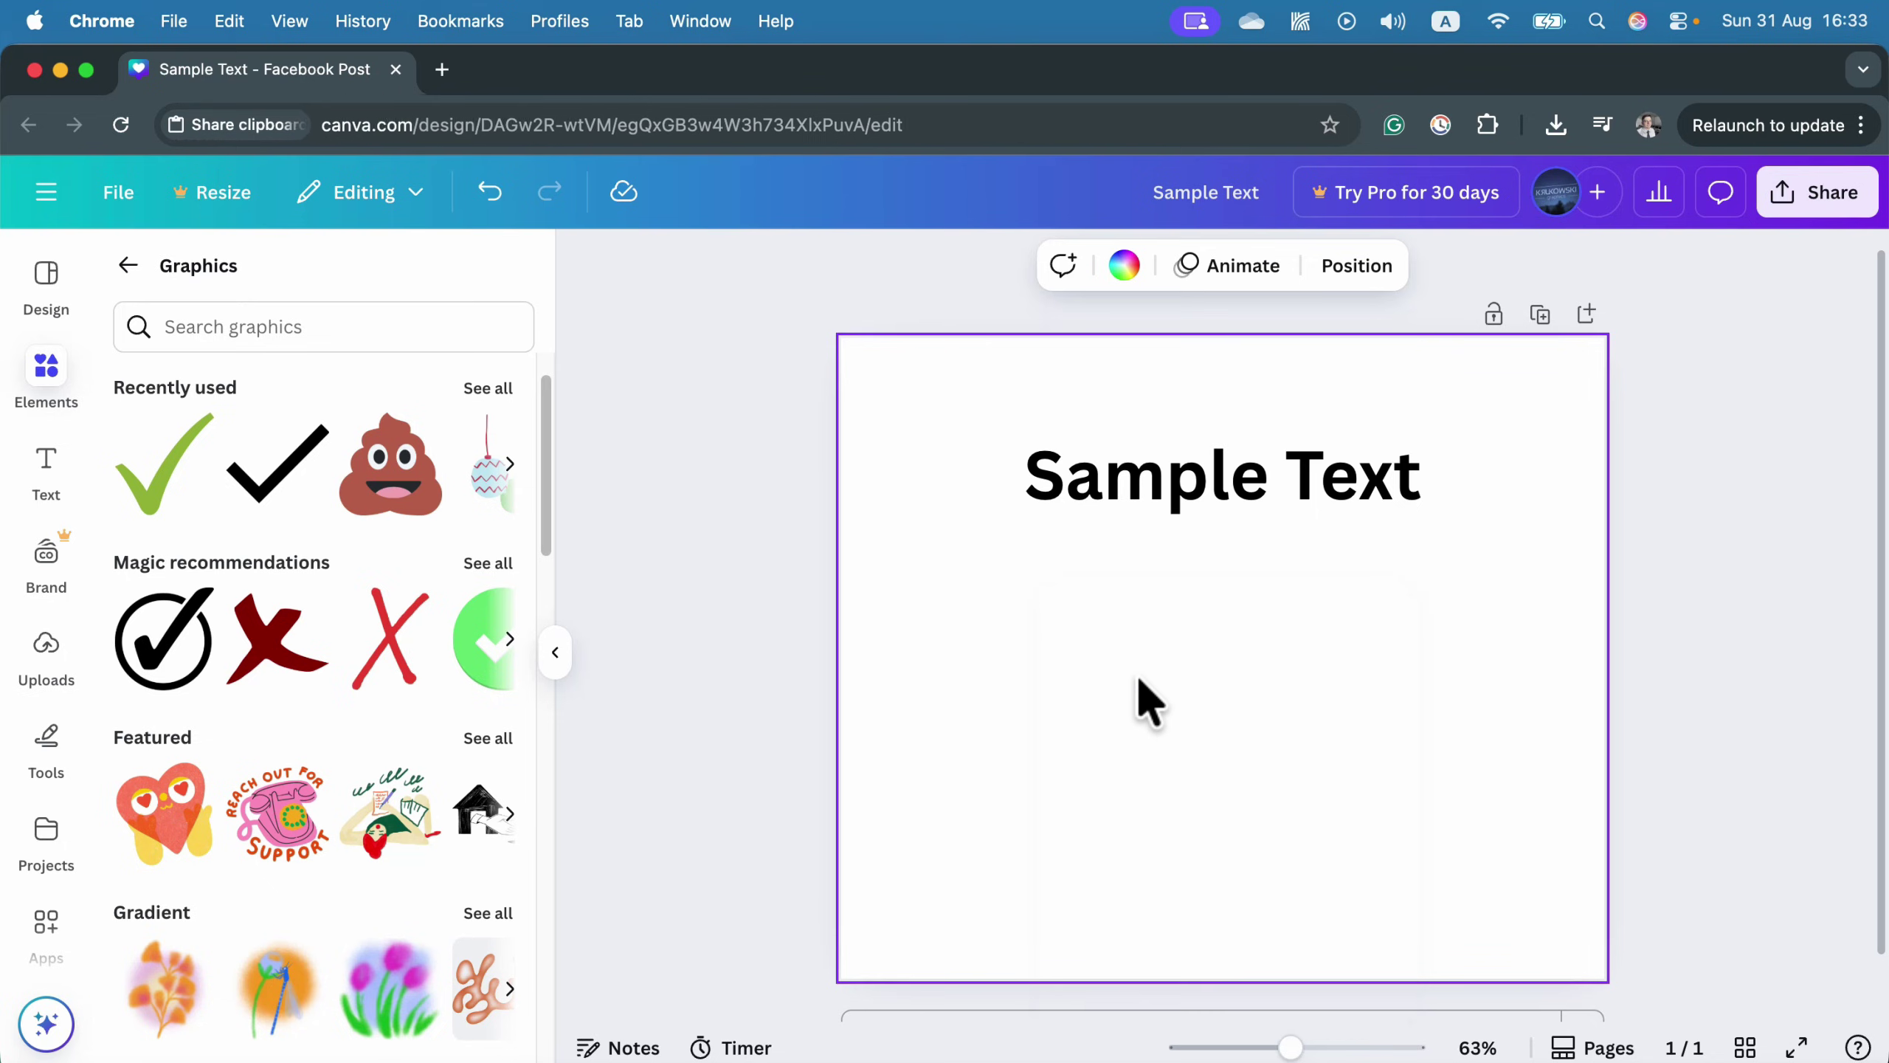
left_click(496, 328)
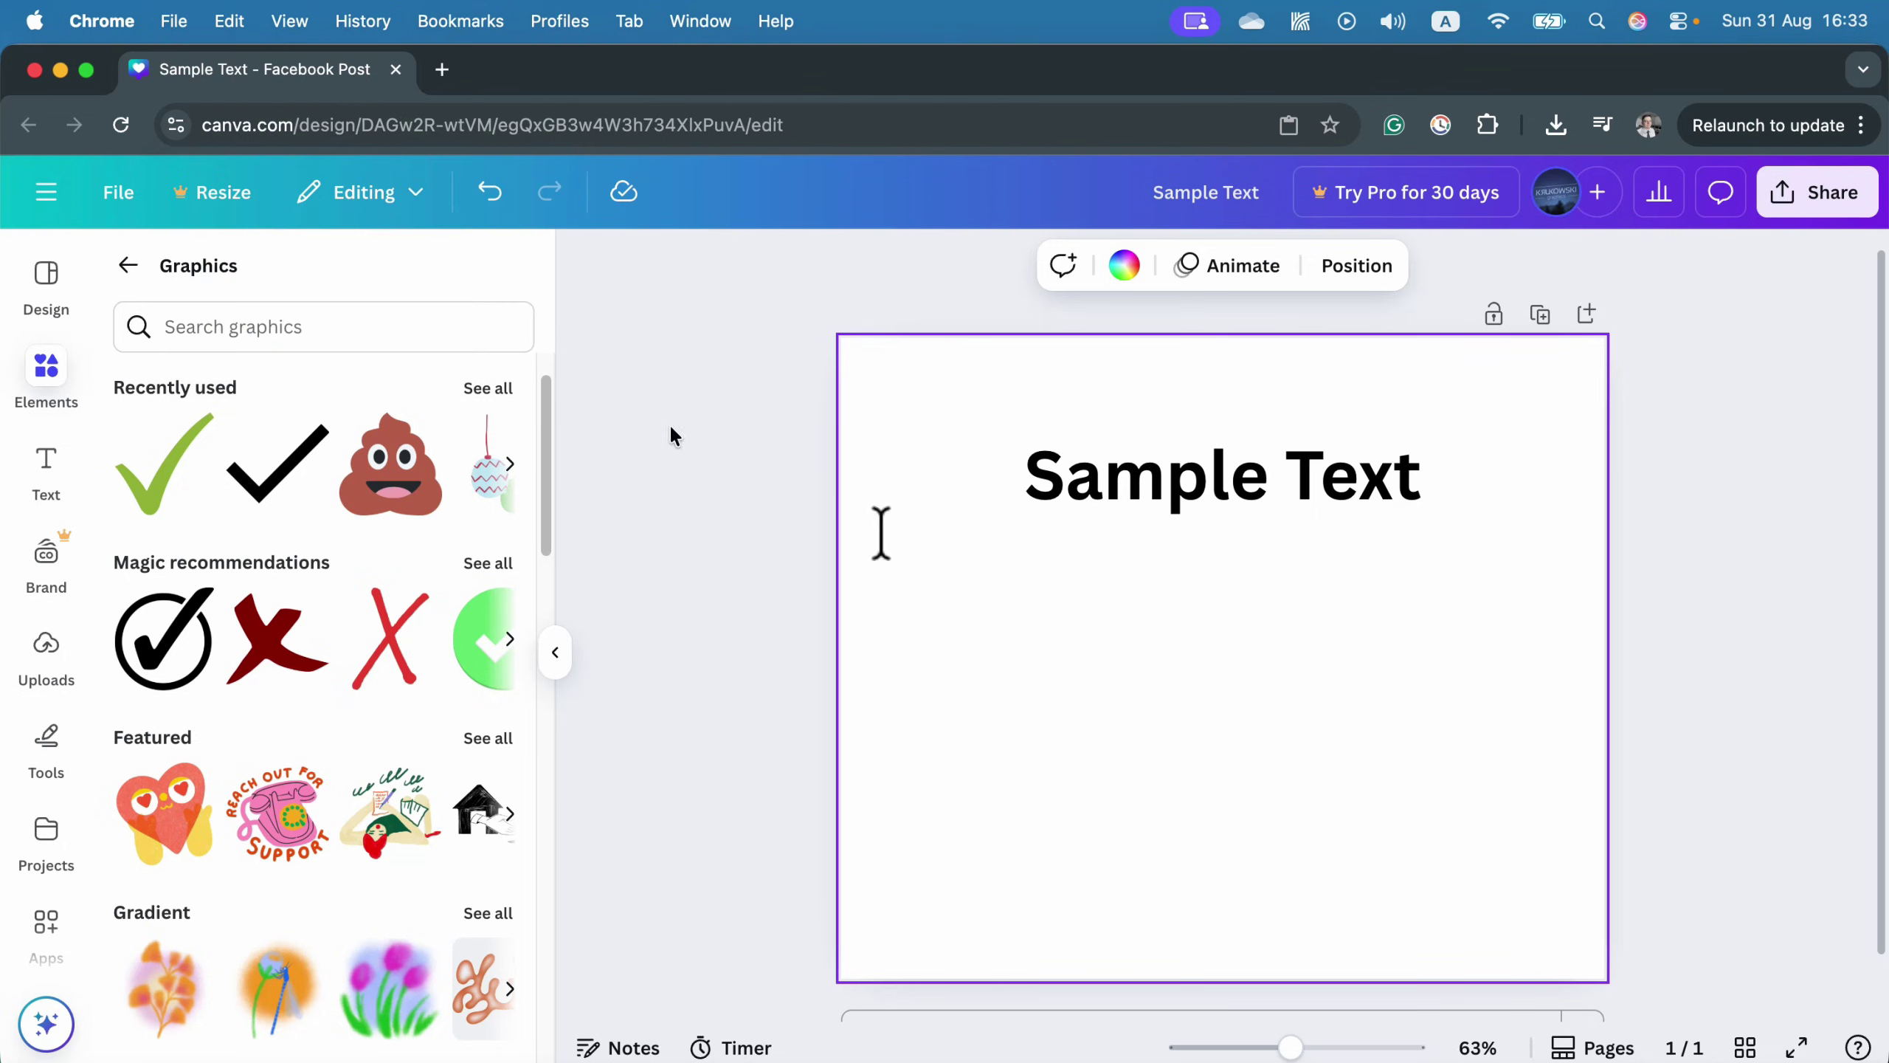
Enlarge the pasted text image and center its Sample Text directly below the original heading.
left_click_drag(1075, 595, 1041, 561)
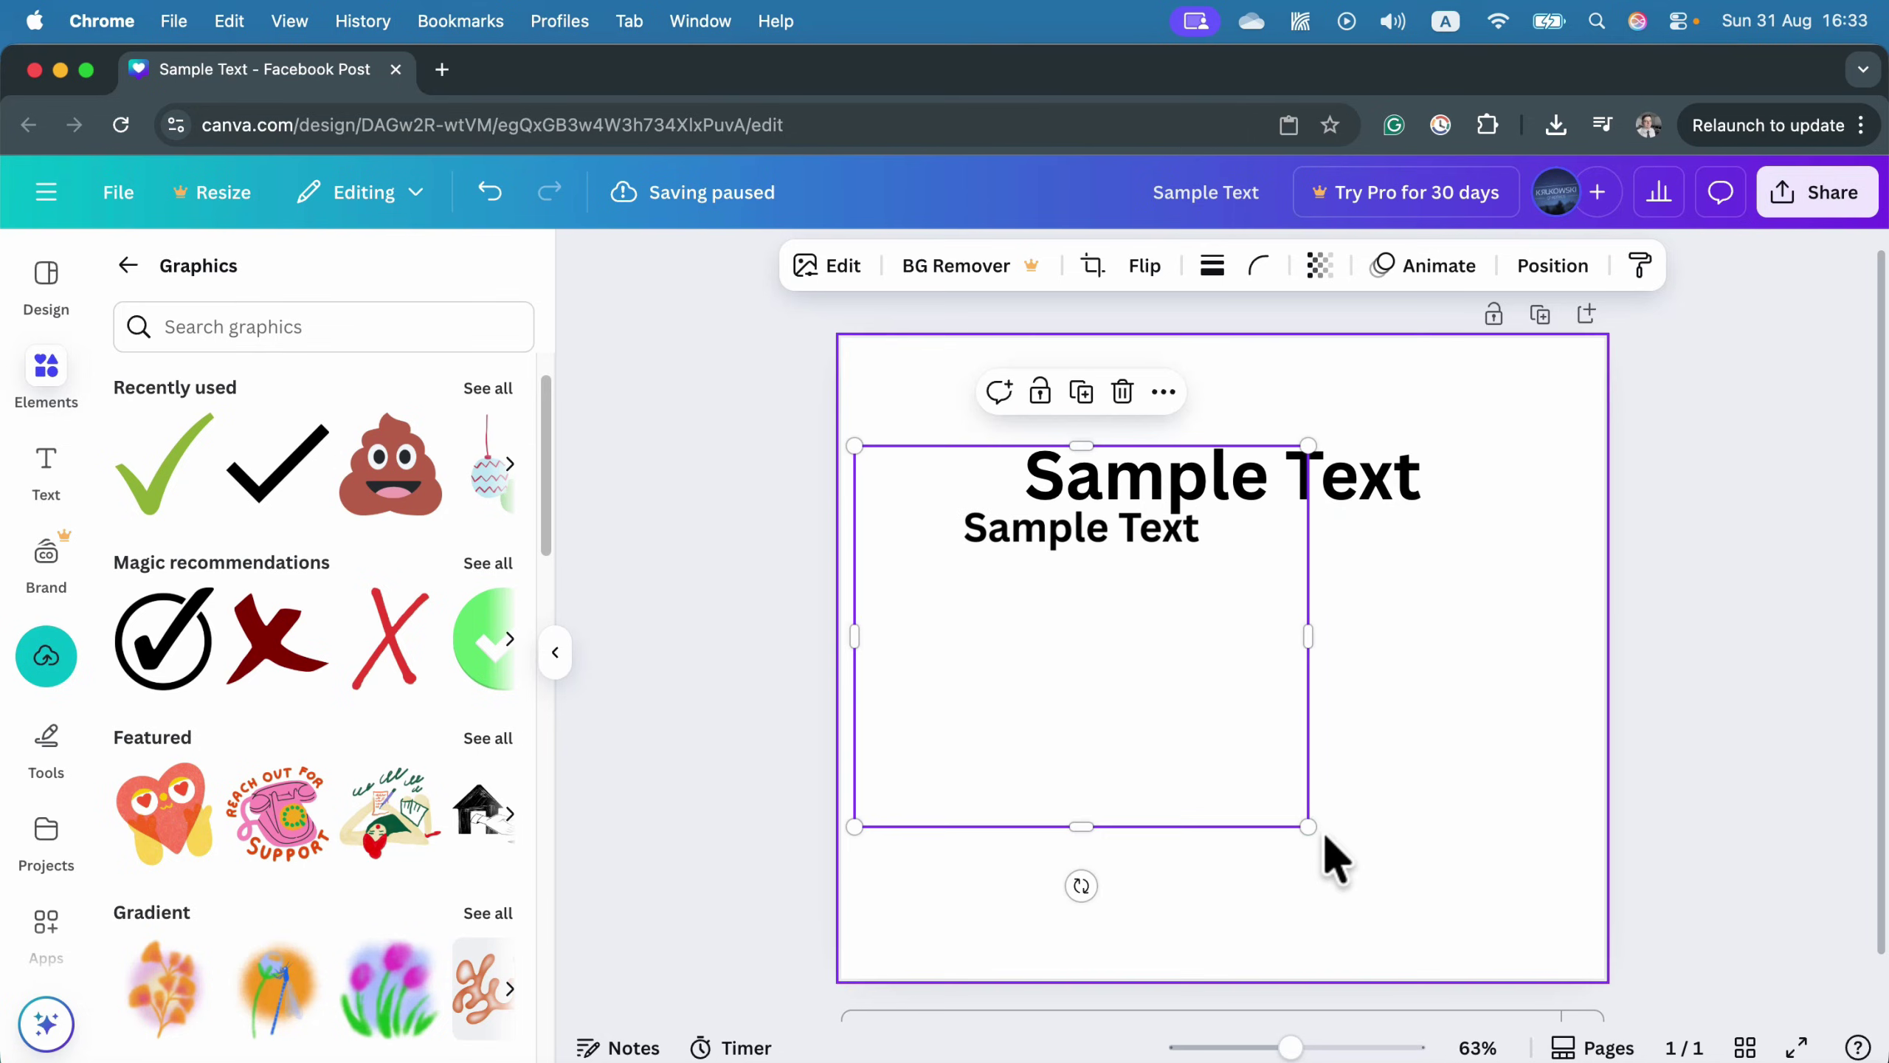
left_click_drag(1309, 821, 1518, 962)
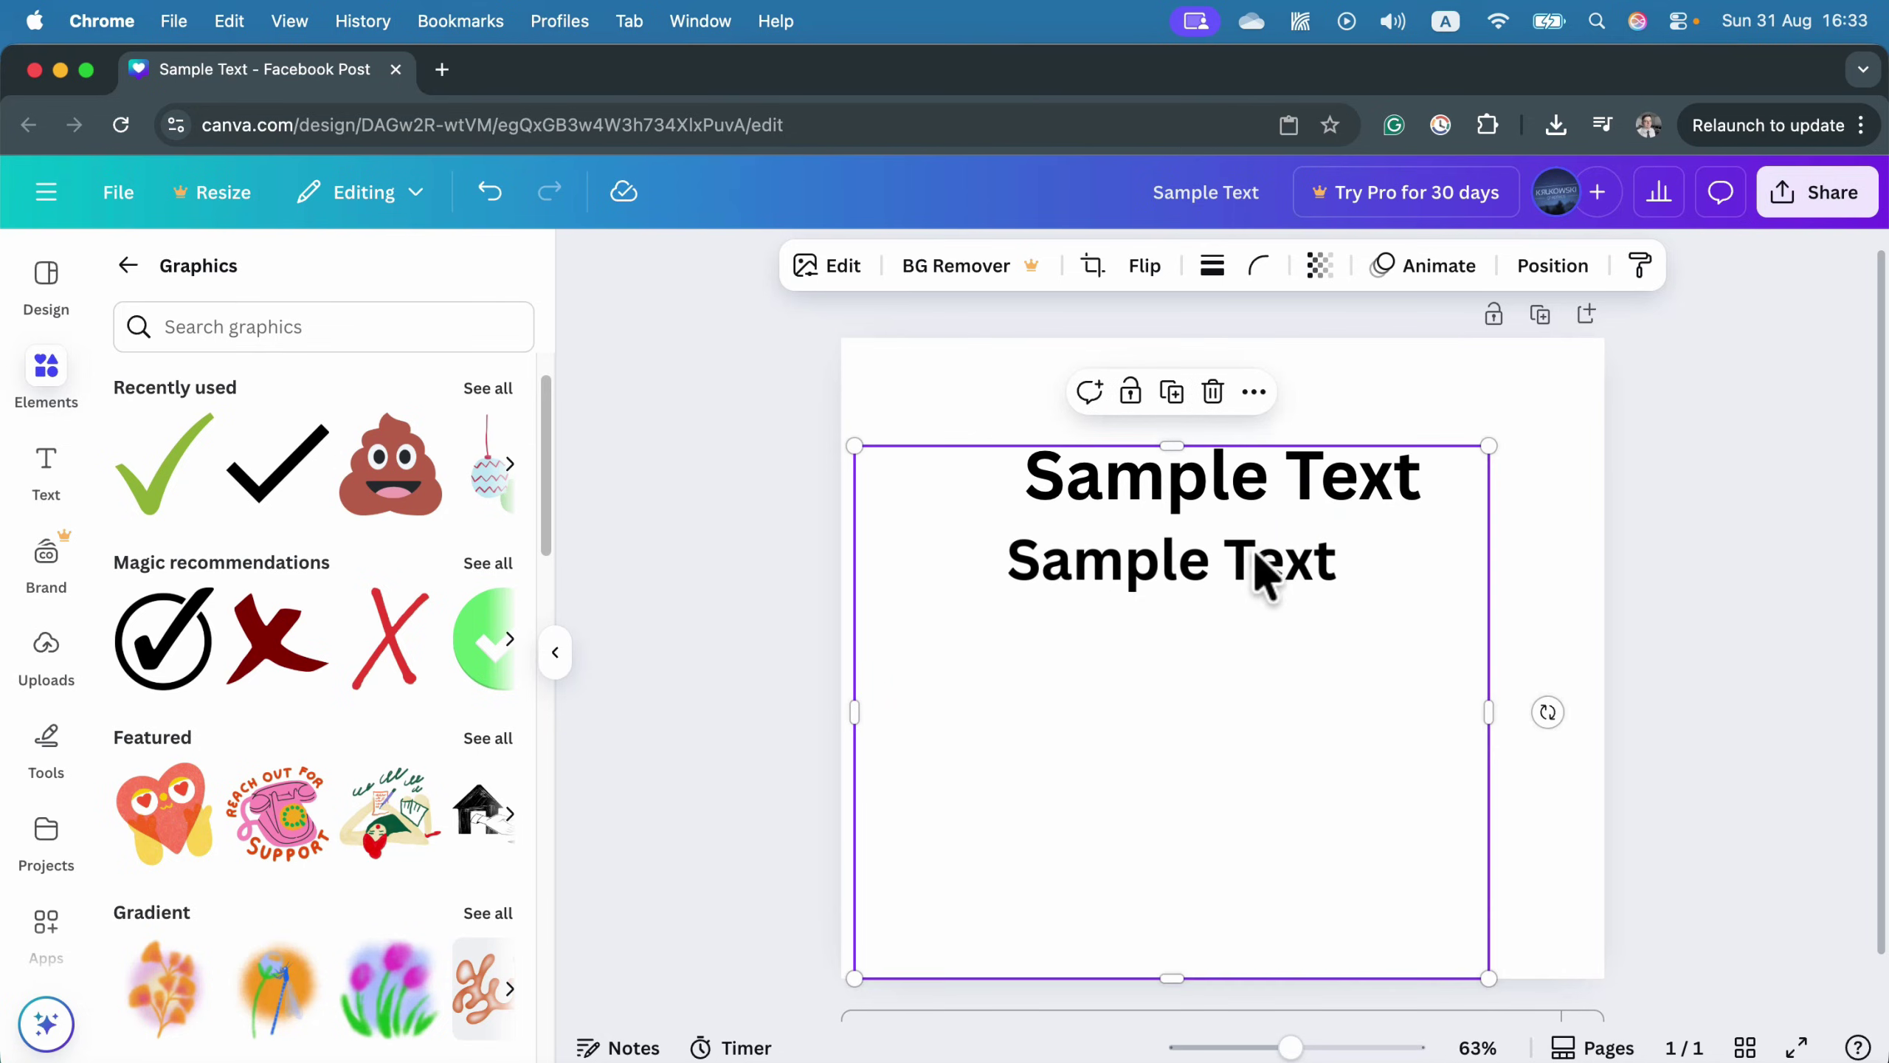
left_click_drag(1261, 578, 1302, 557)
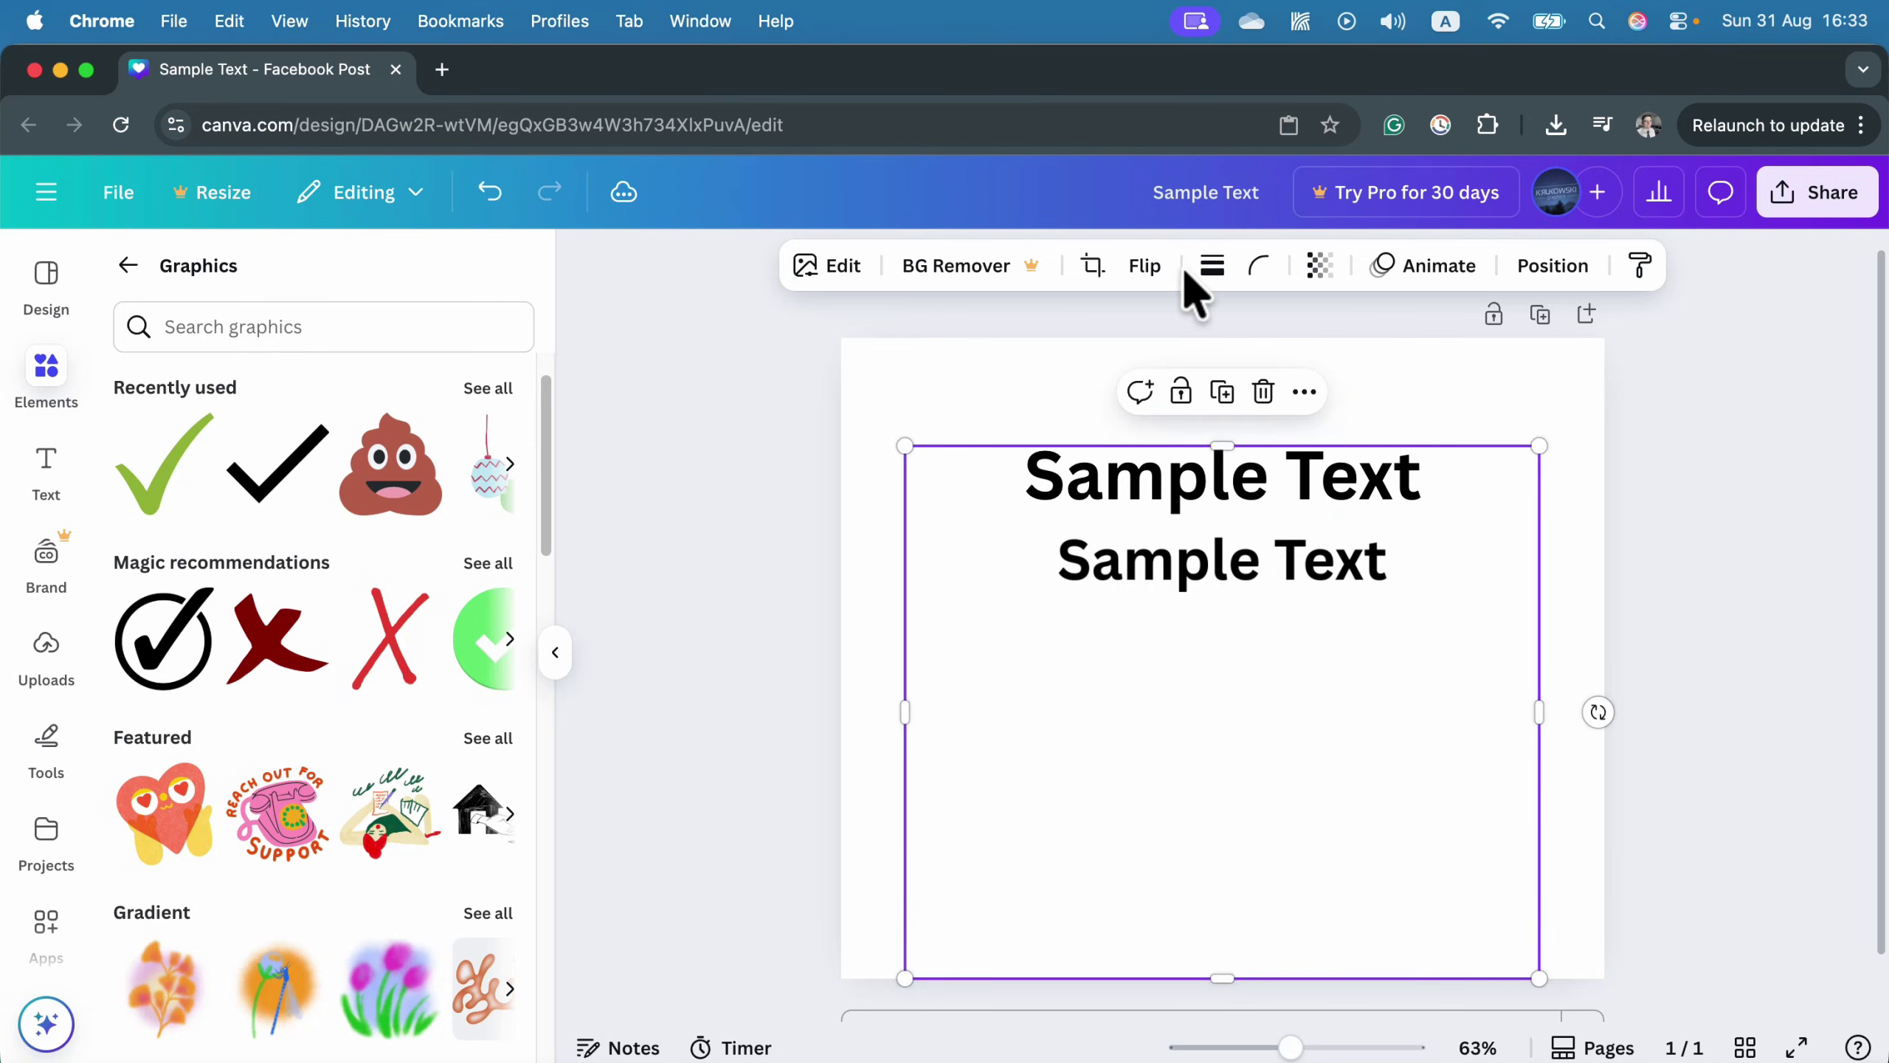
Try flipping the pasted text image horizontally and vertically, and restore its original orientation.
left_click(1158, 270)
left_click(1150, 333)
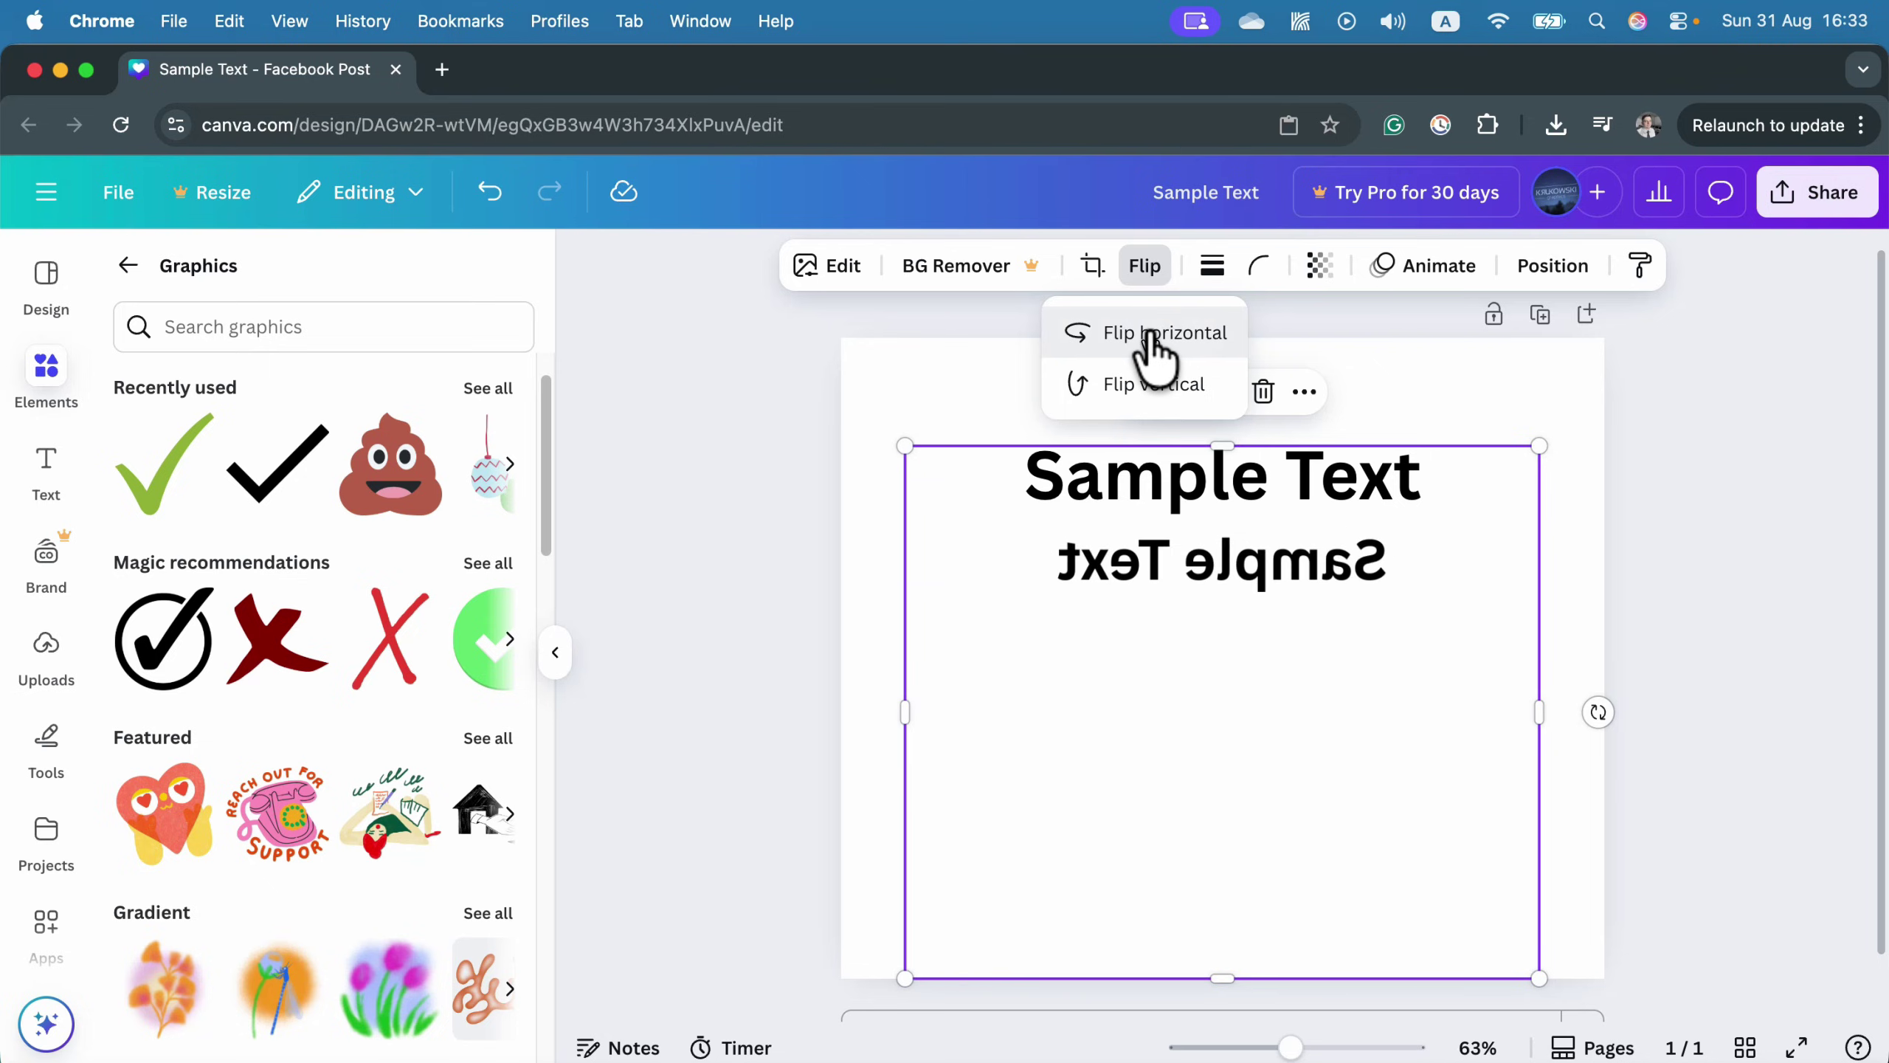
left_click(1151, 332)
left_click(1151, 333)
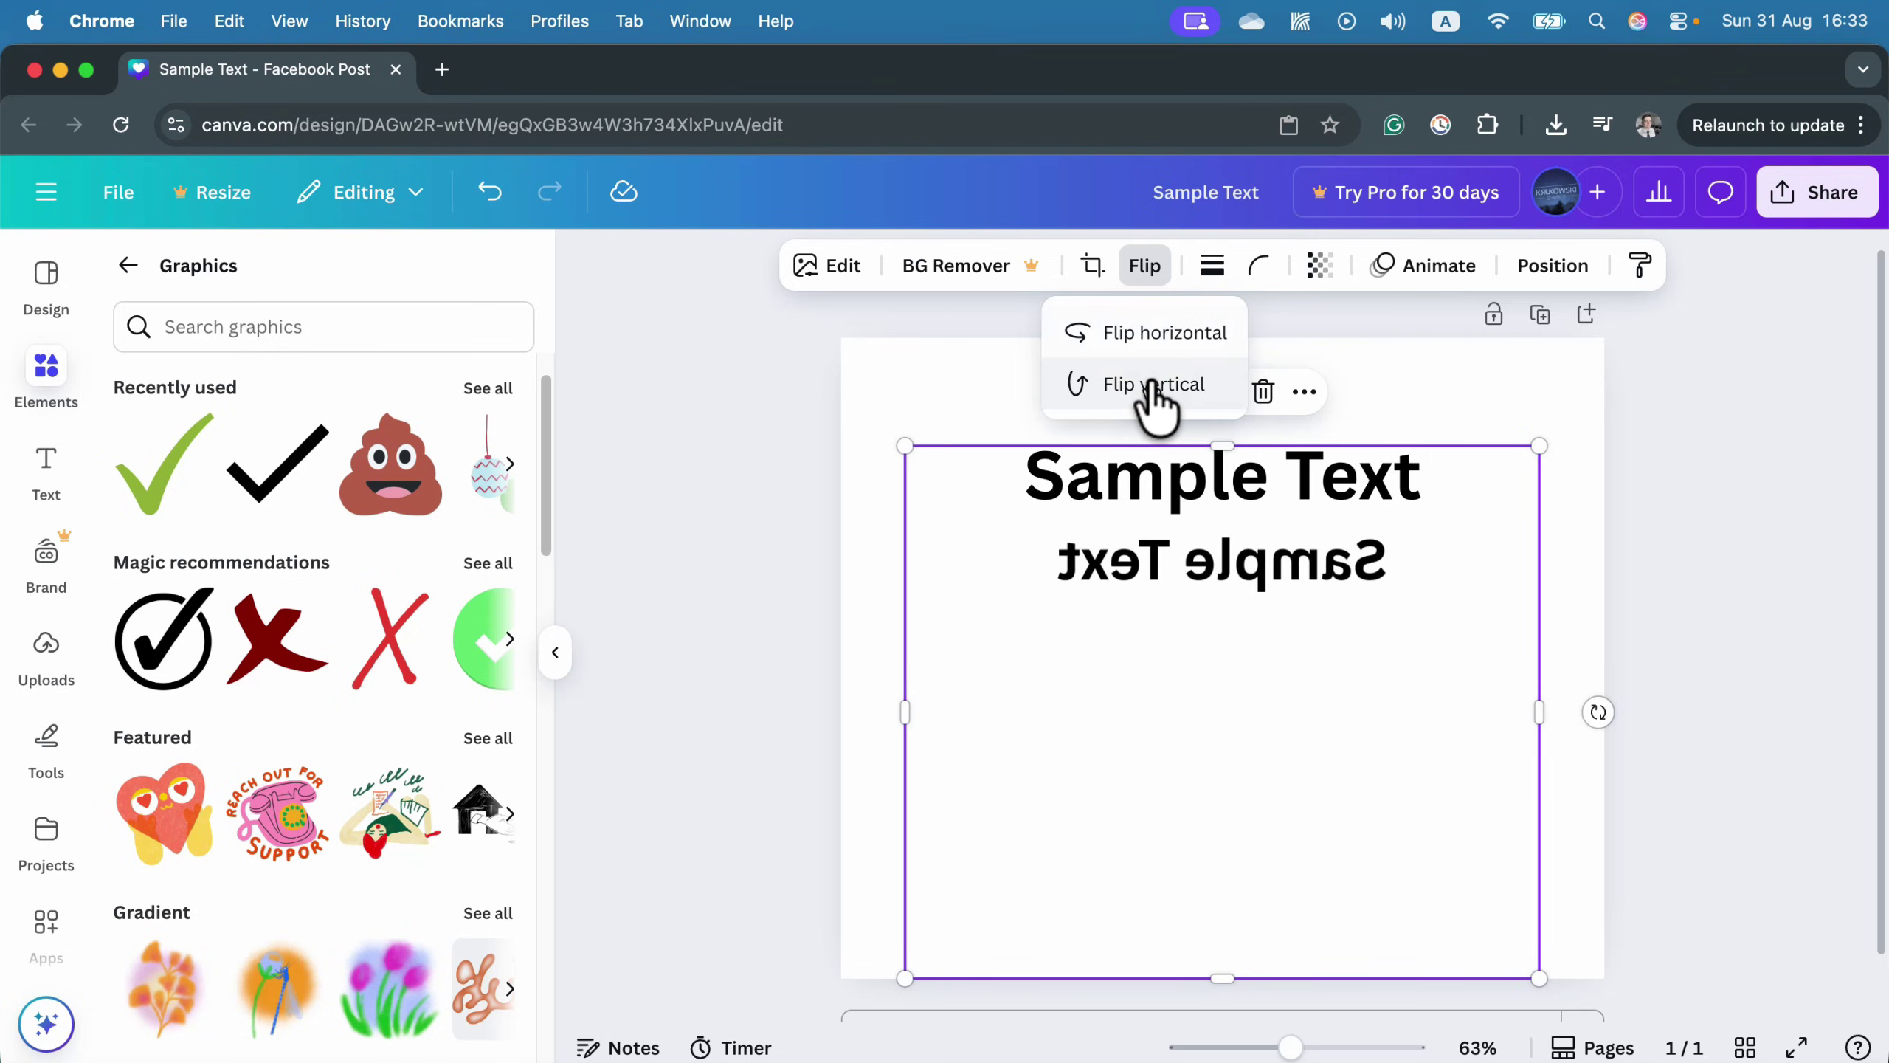
left_click(1151, 383)
left_click(1153, 384)
left_click(1153, 384)
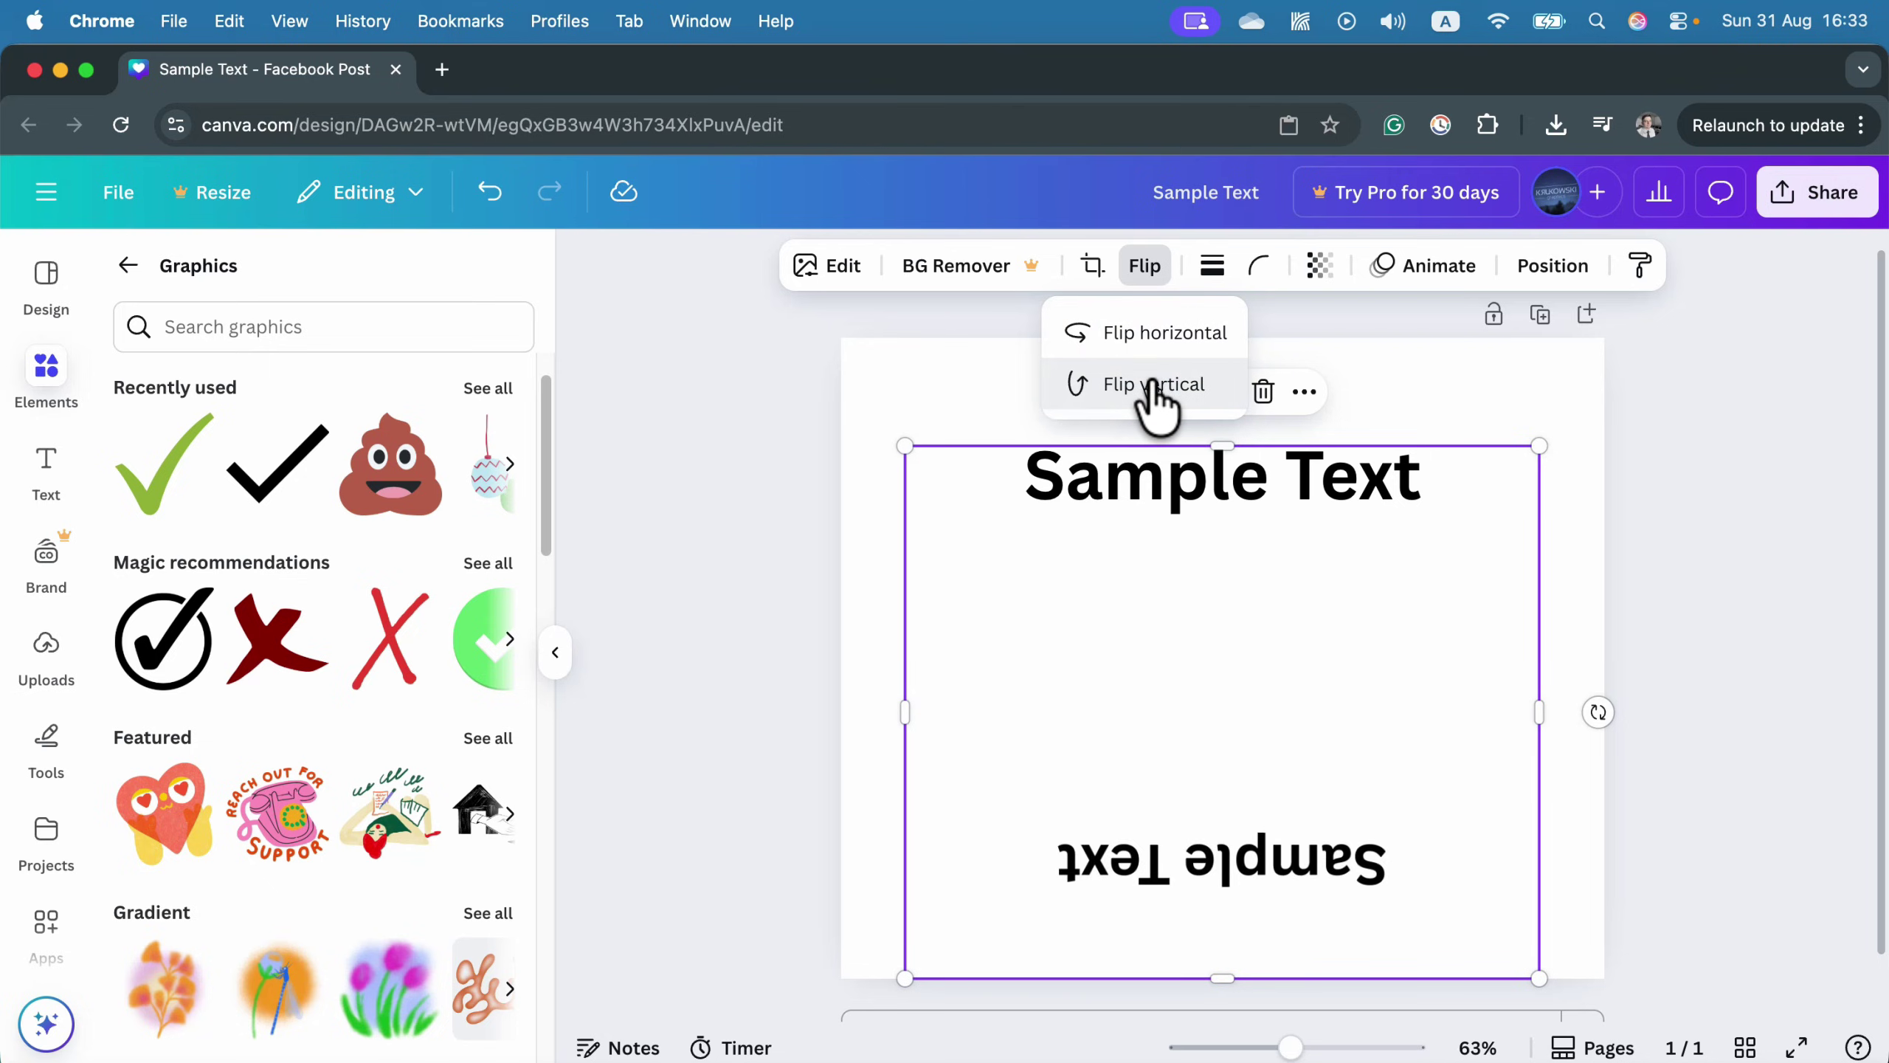
left_click(1154, 383)
left_click(1331, 565)
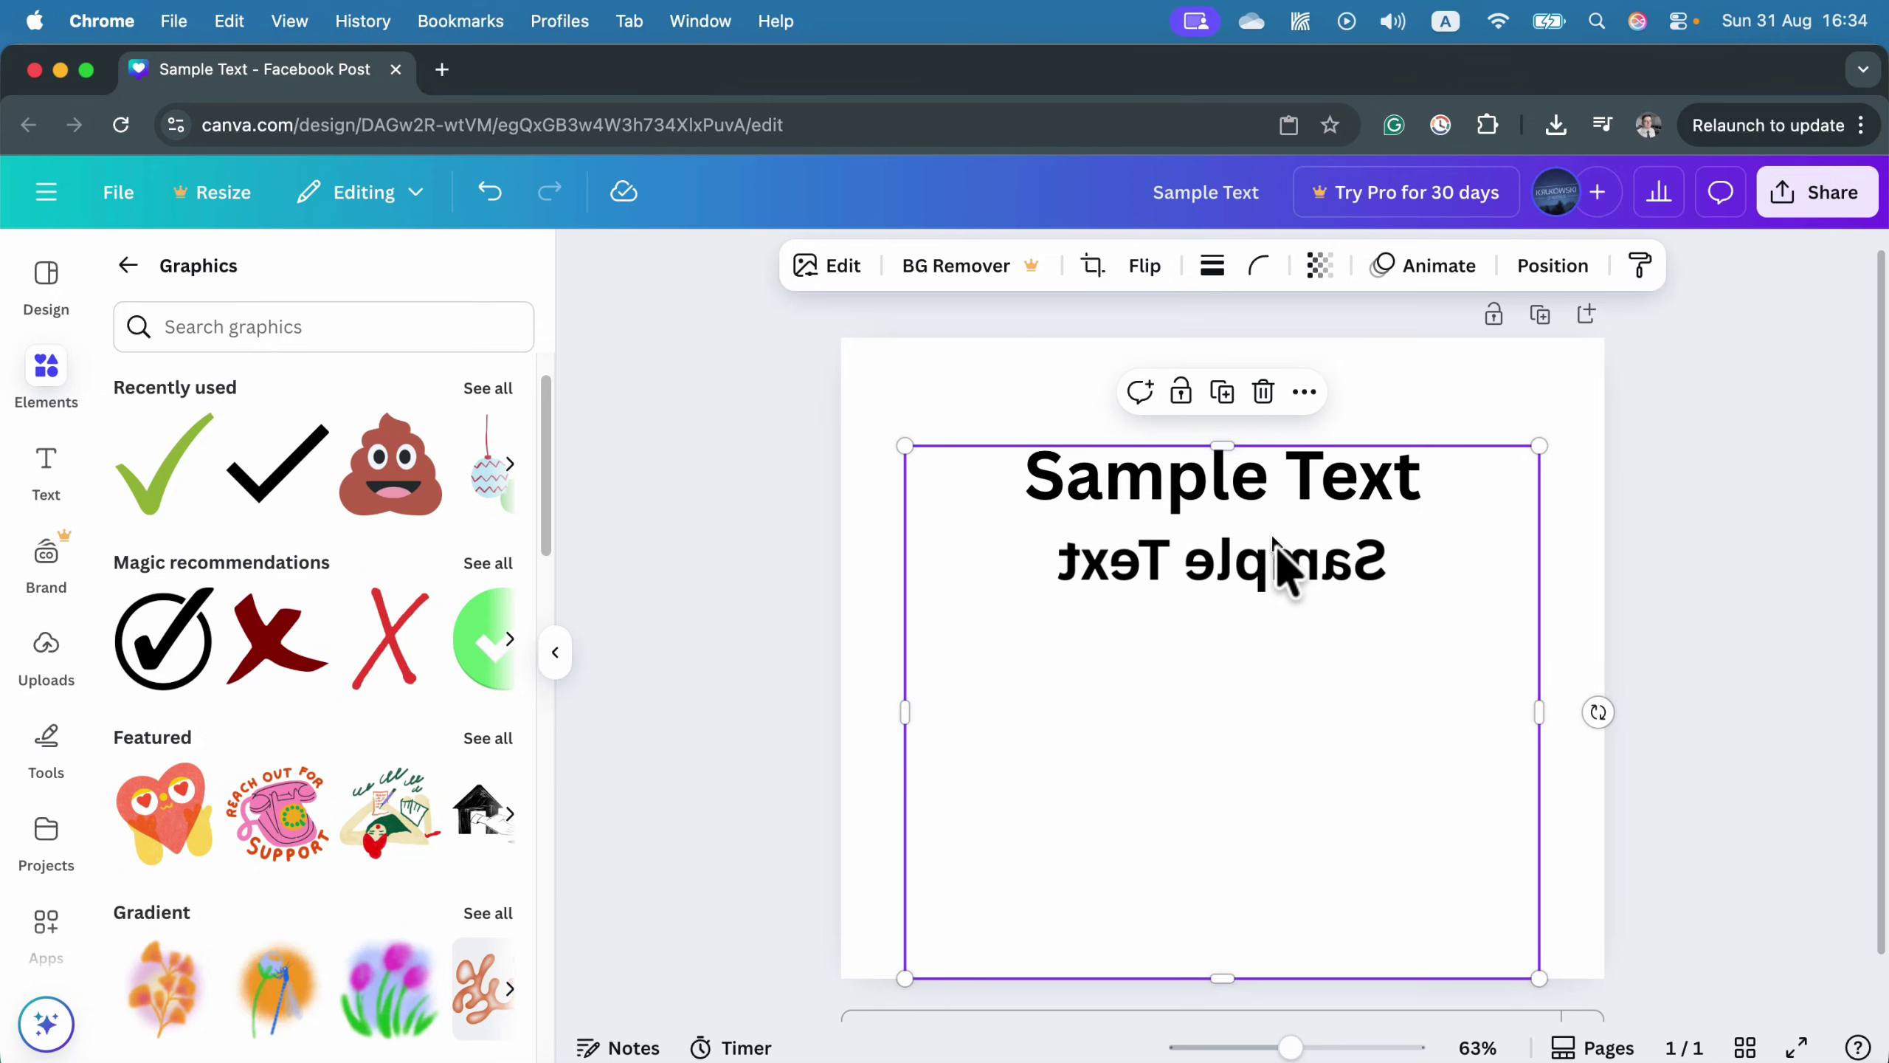
left_click(1146, 272)
left_click(1134, 346)
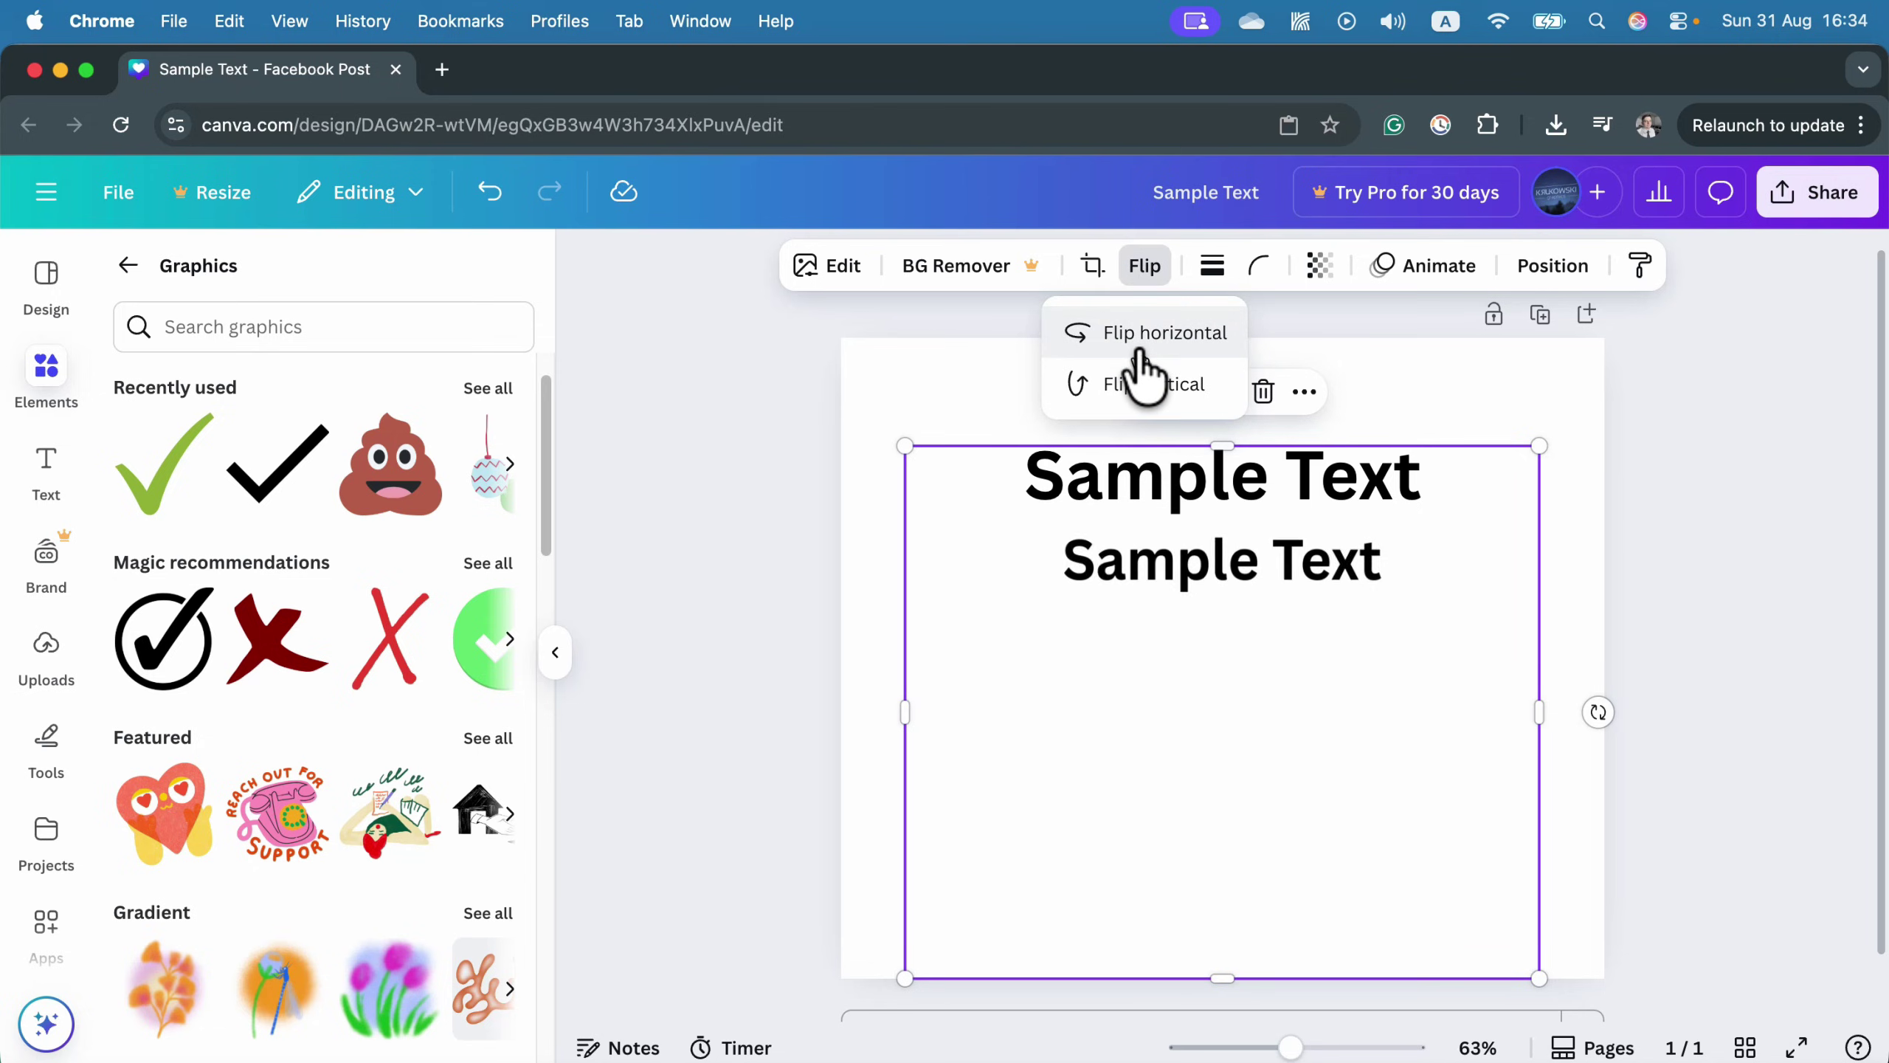
Crop the pasted image tightly around its Sample Text and move it farther below the original heading.
left_click(1092, 269)
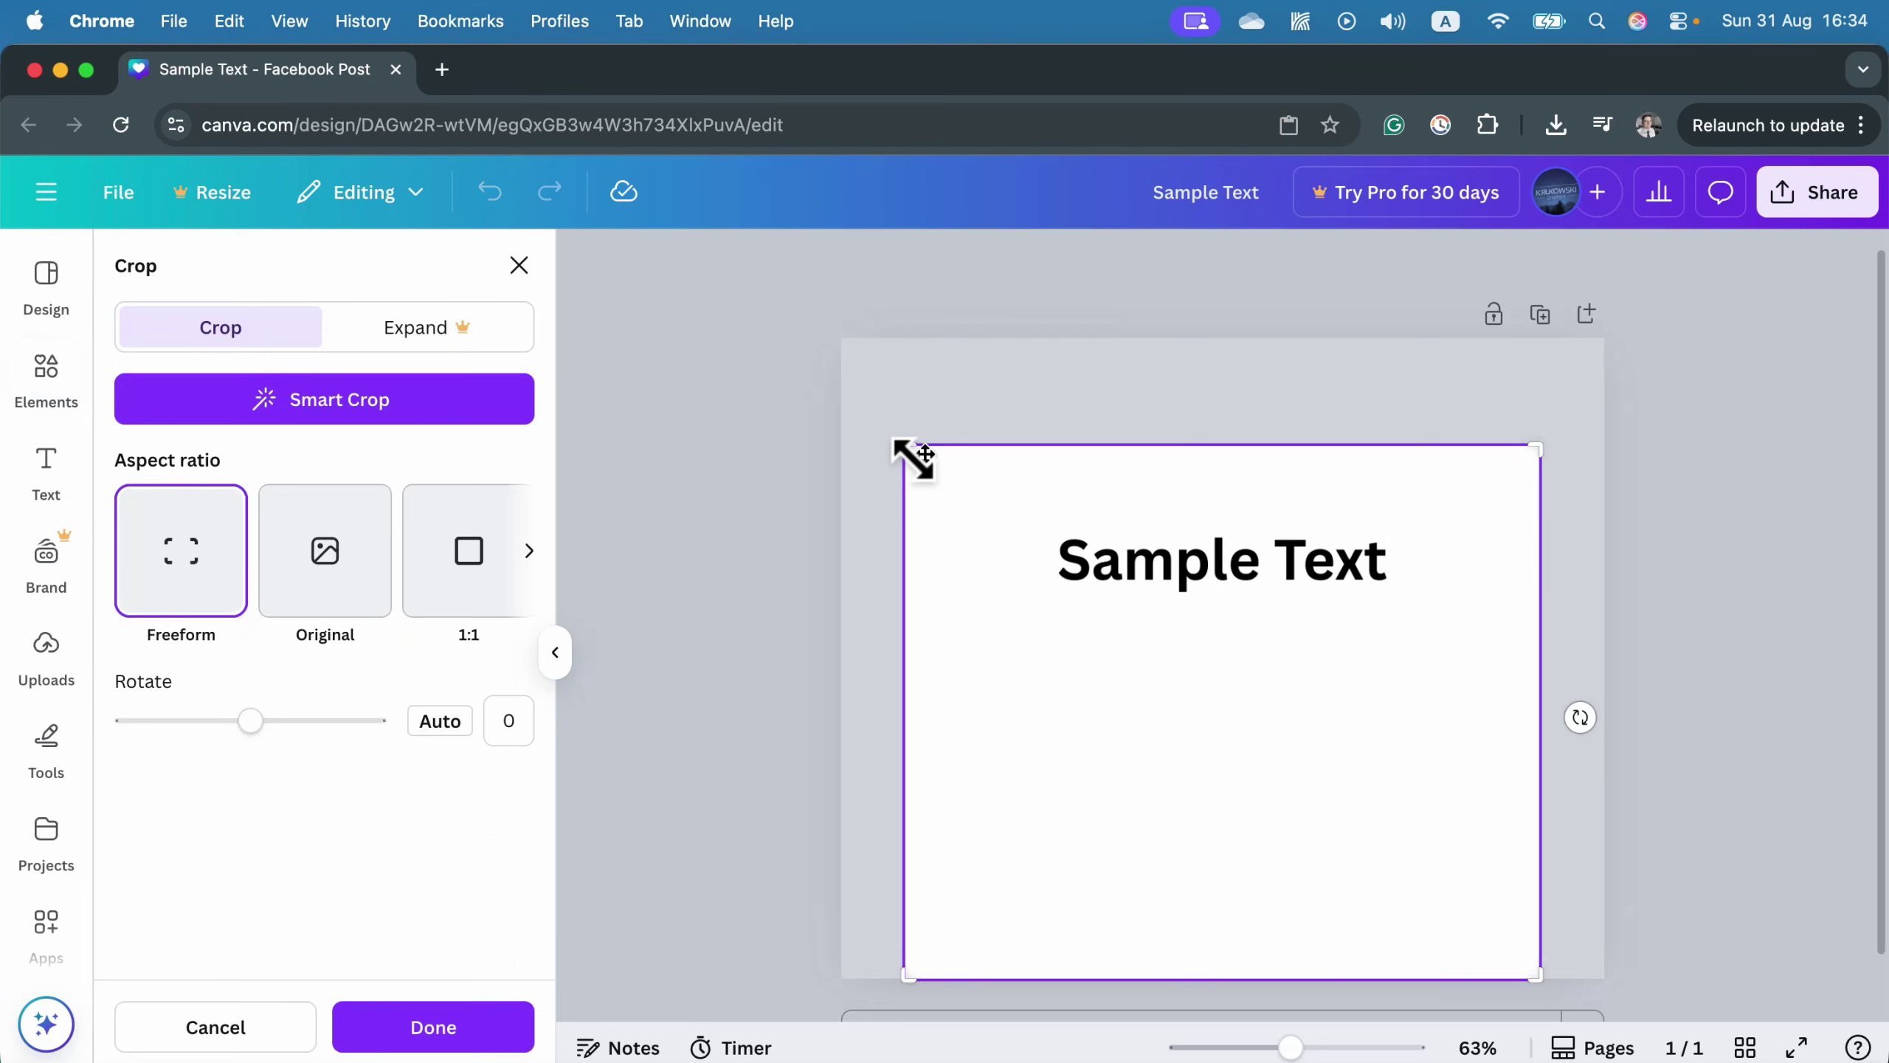
left_click_drag(908, 455, 1034, 527)
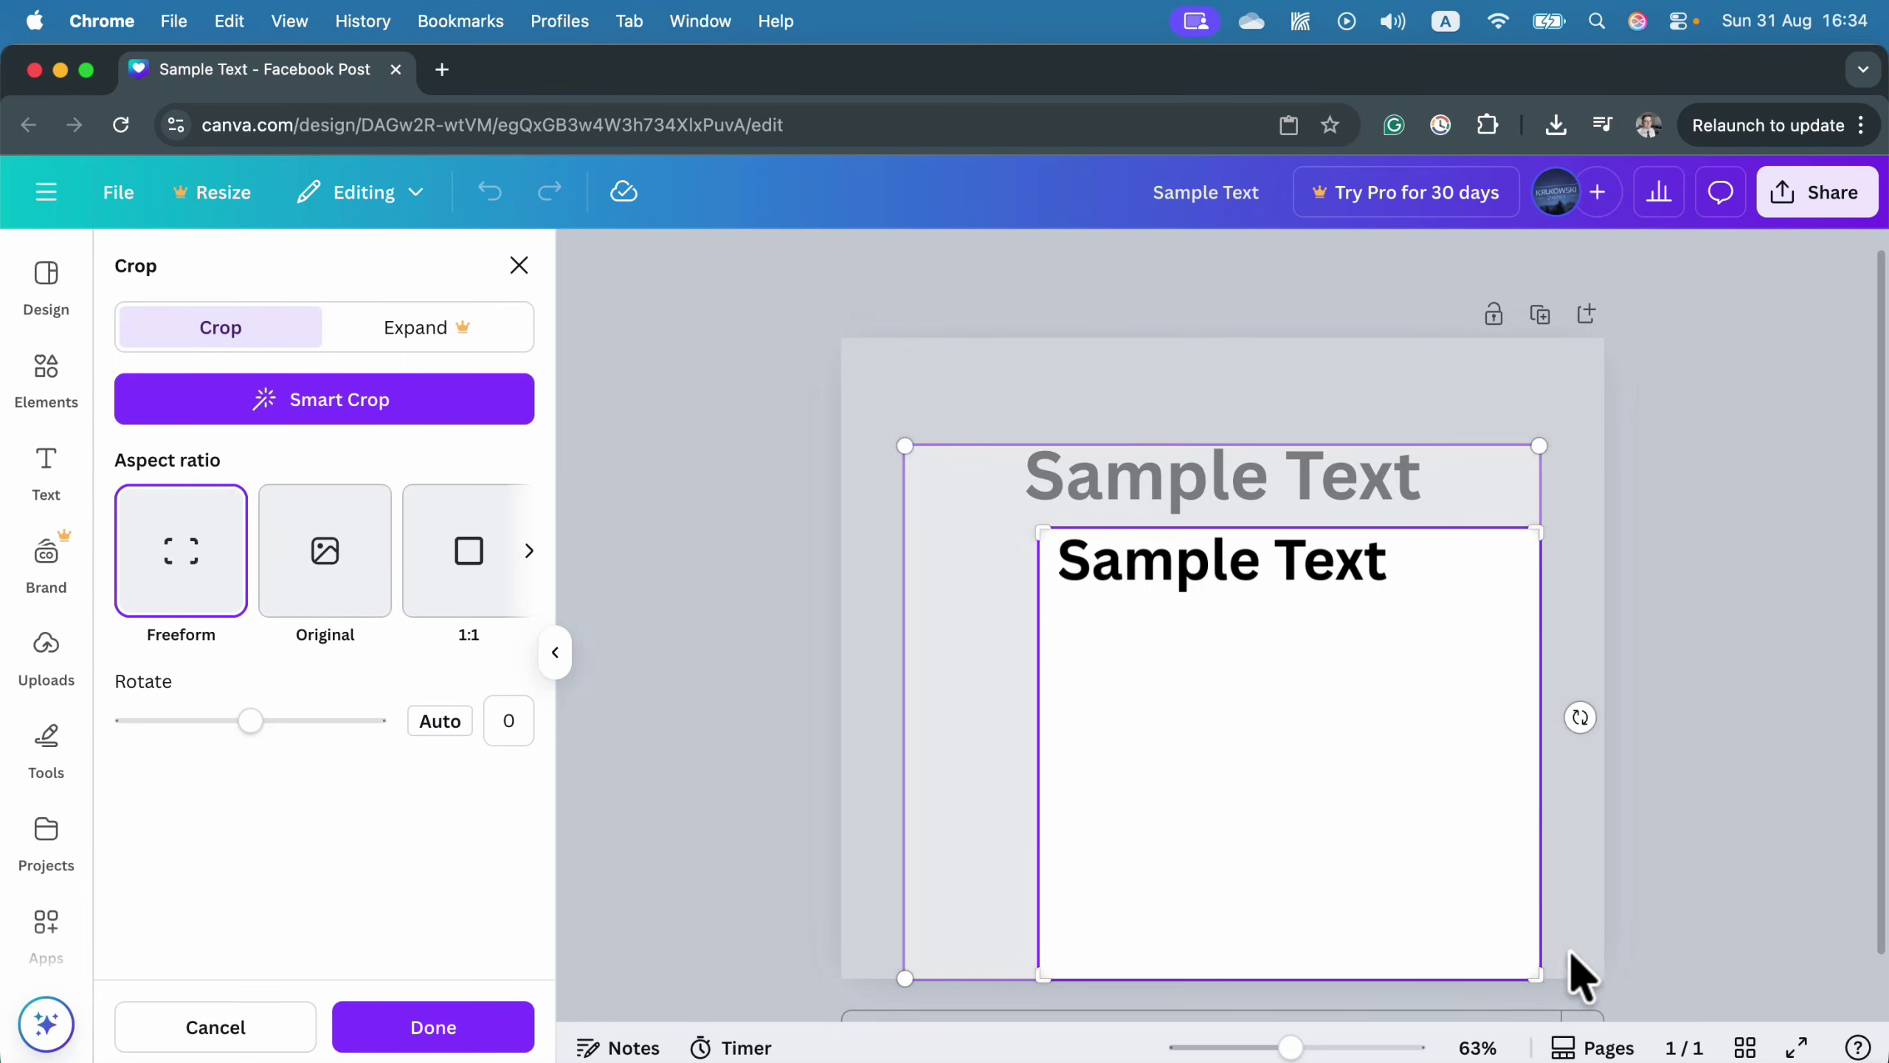
left_click_drag(1539, 971, 1400, 596)
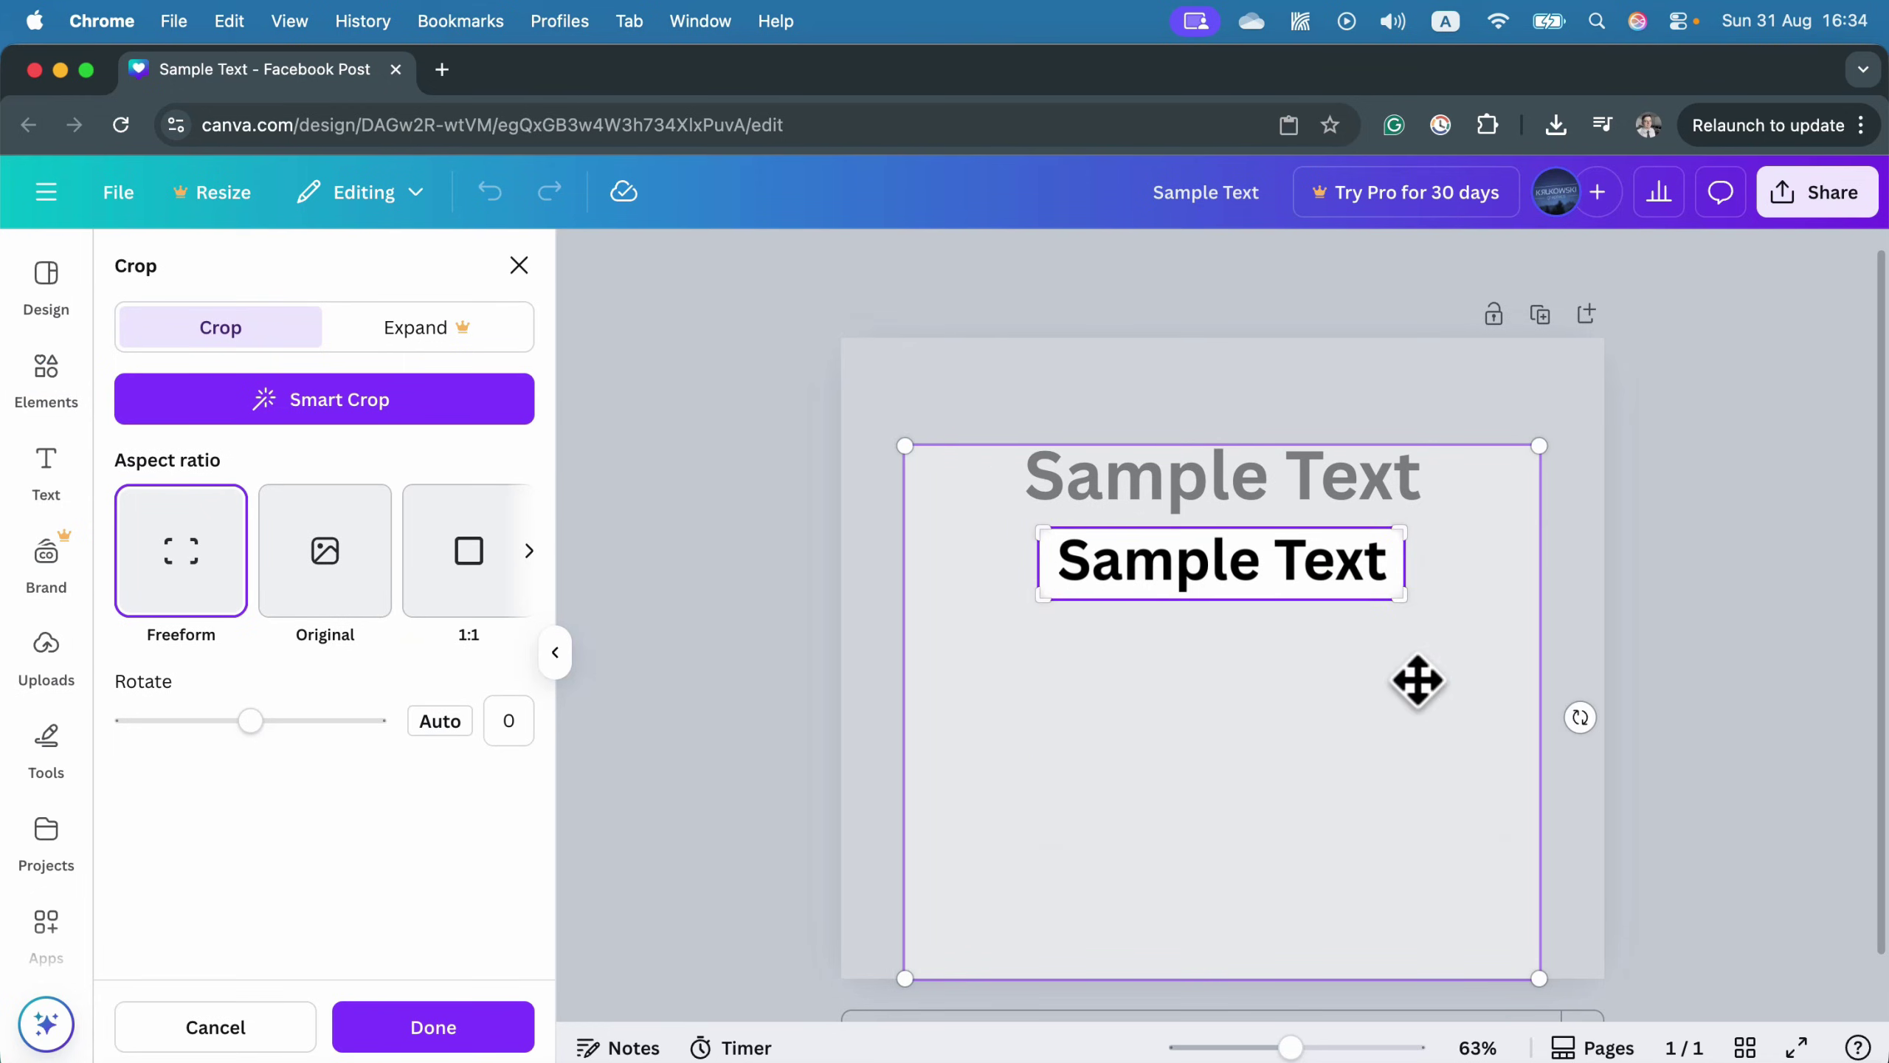
left_click(941, 333)
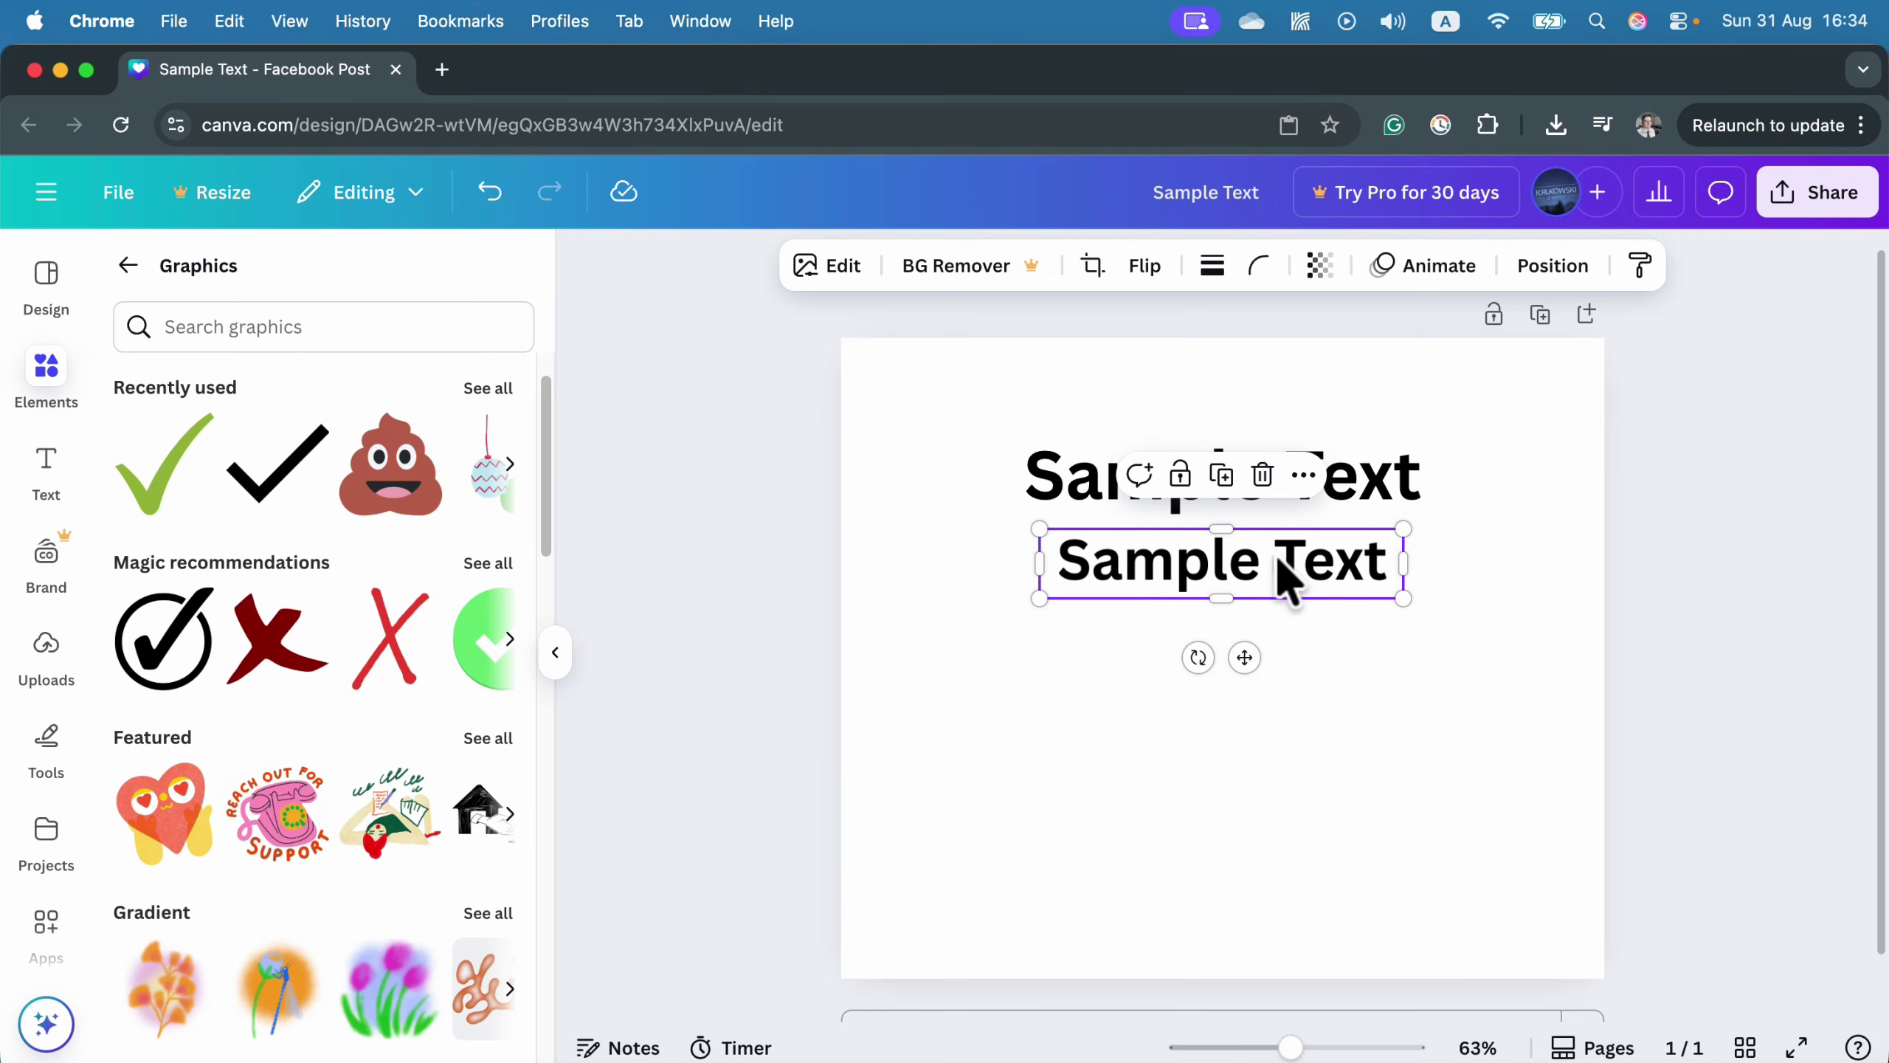
left_click_drag(1286, 579, 1315, 655)
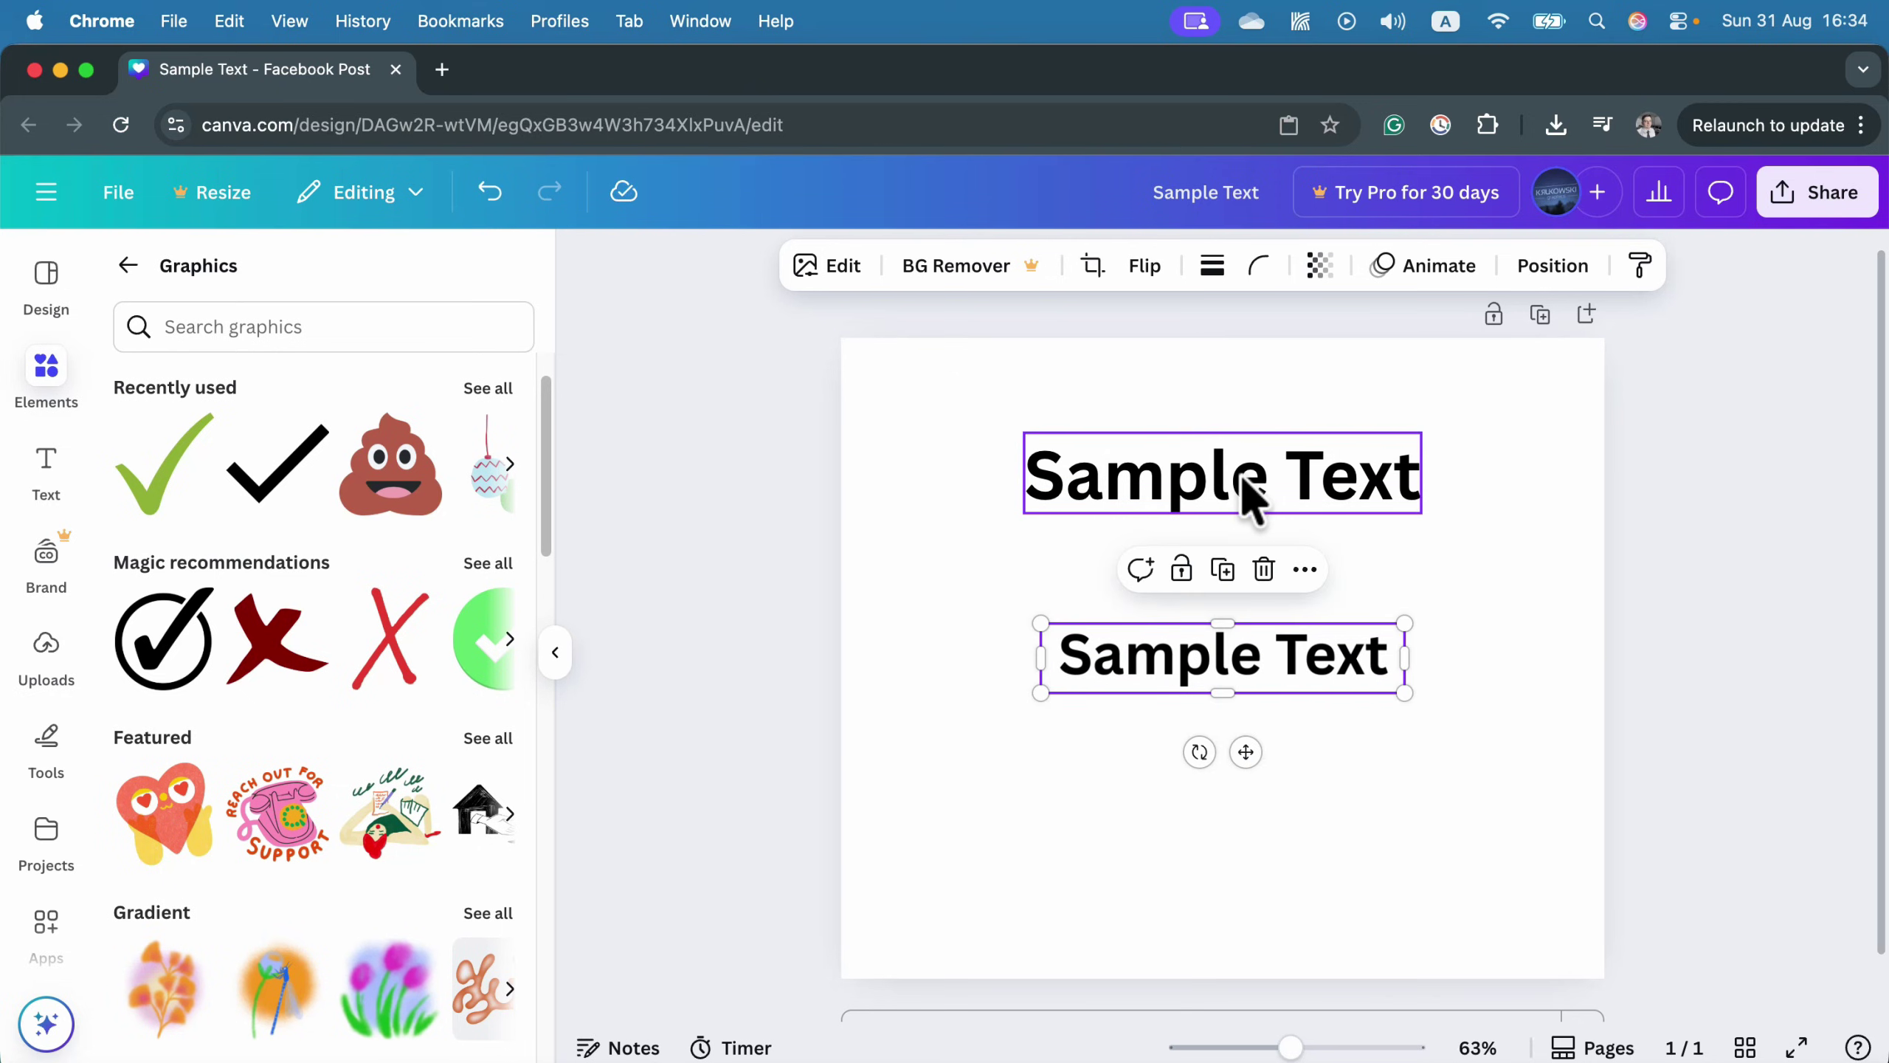
Try horizontal and vertical flips on the cropped text image, shift it slightly lower, and return it to normal orientation.
left_click(1144, 265)
left_click(1149, 333)
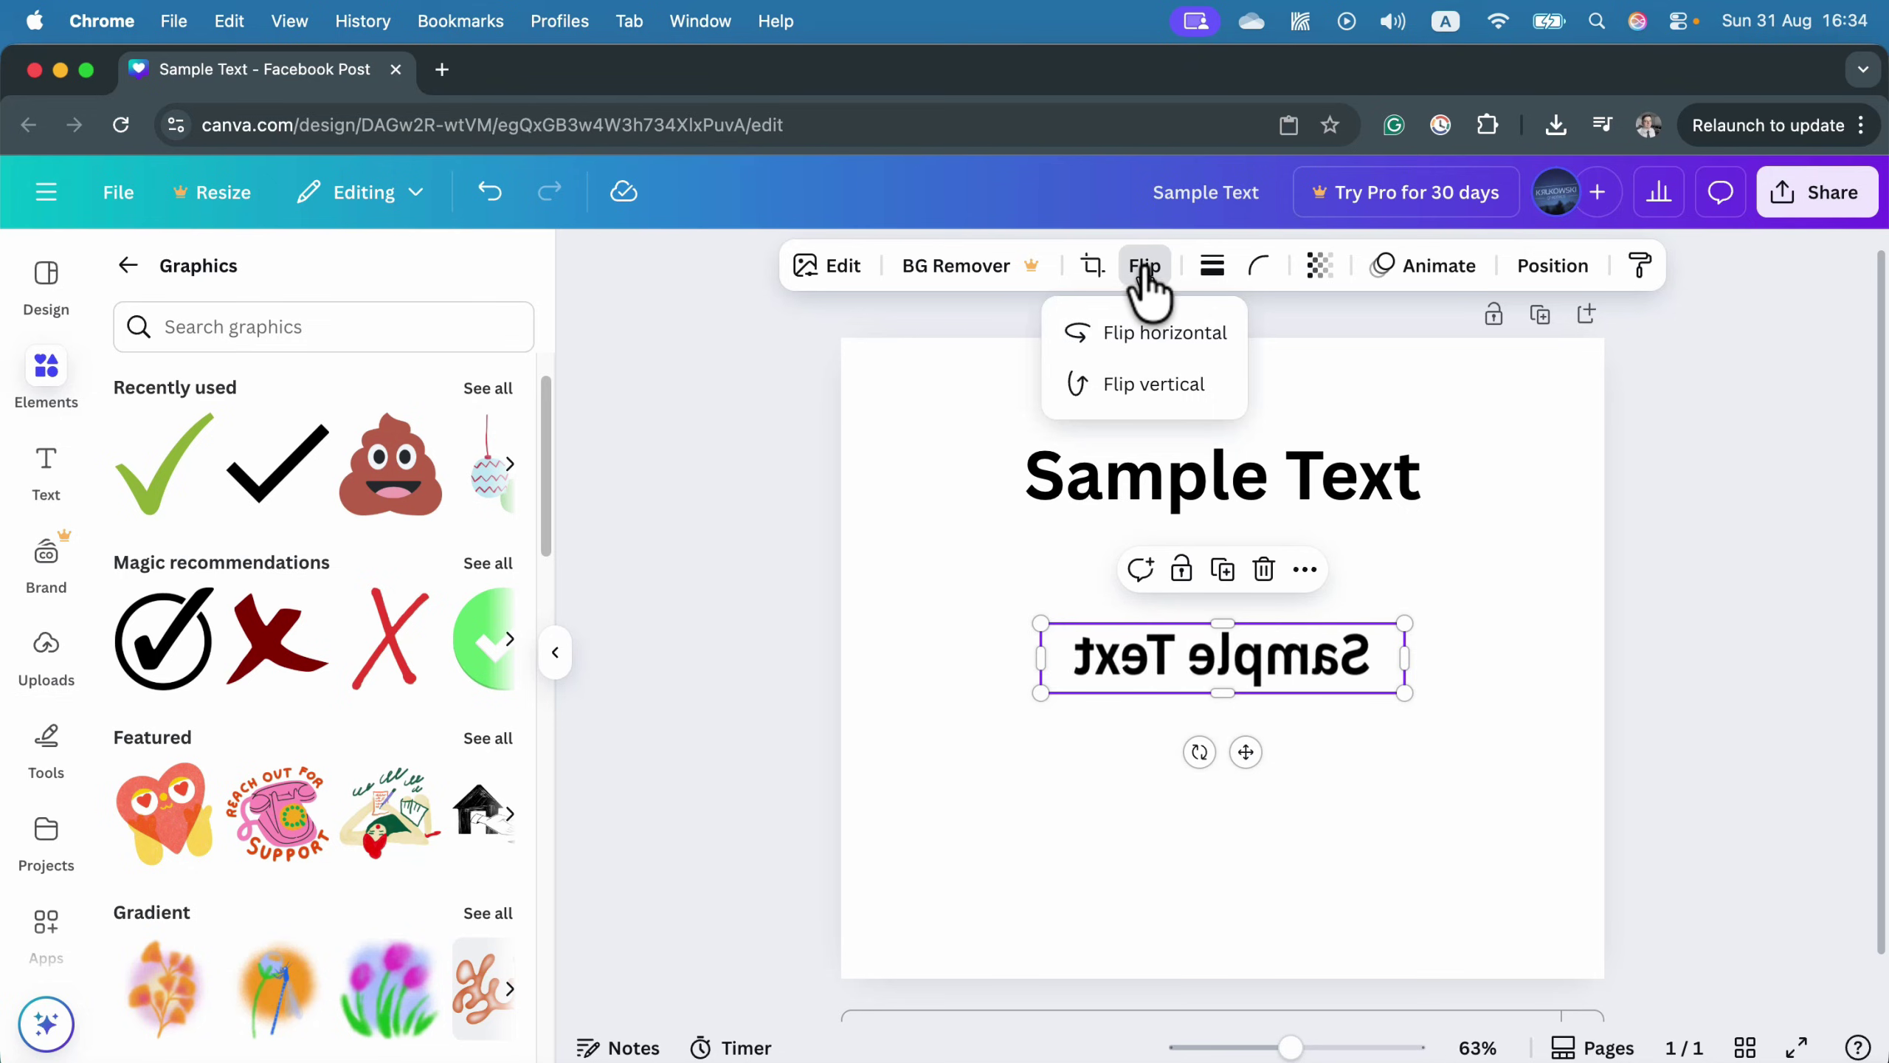
left_click(1144, 267)
left_click(1143, 266)
left_click(1151, 387)
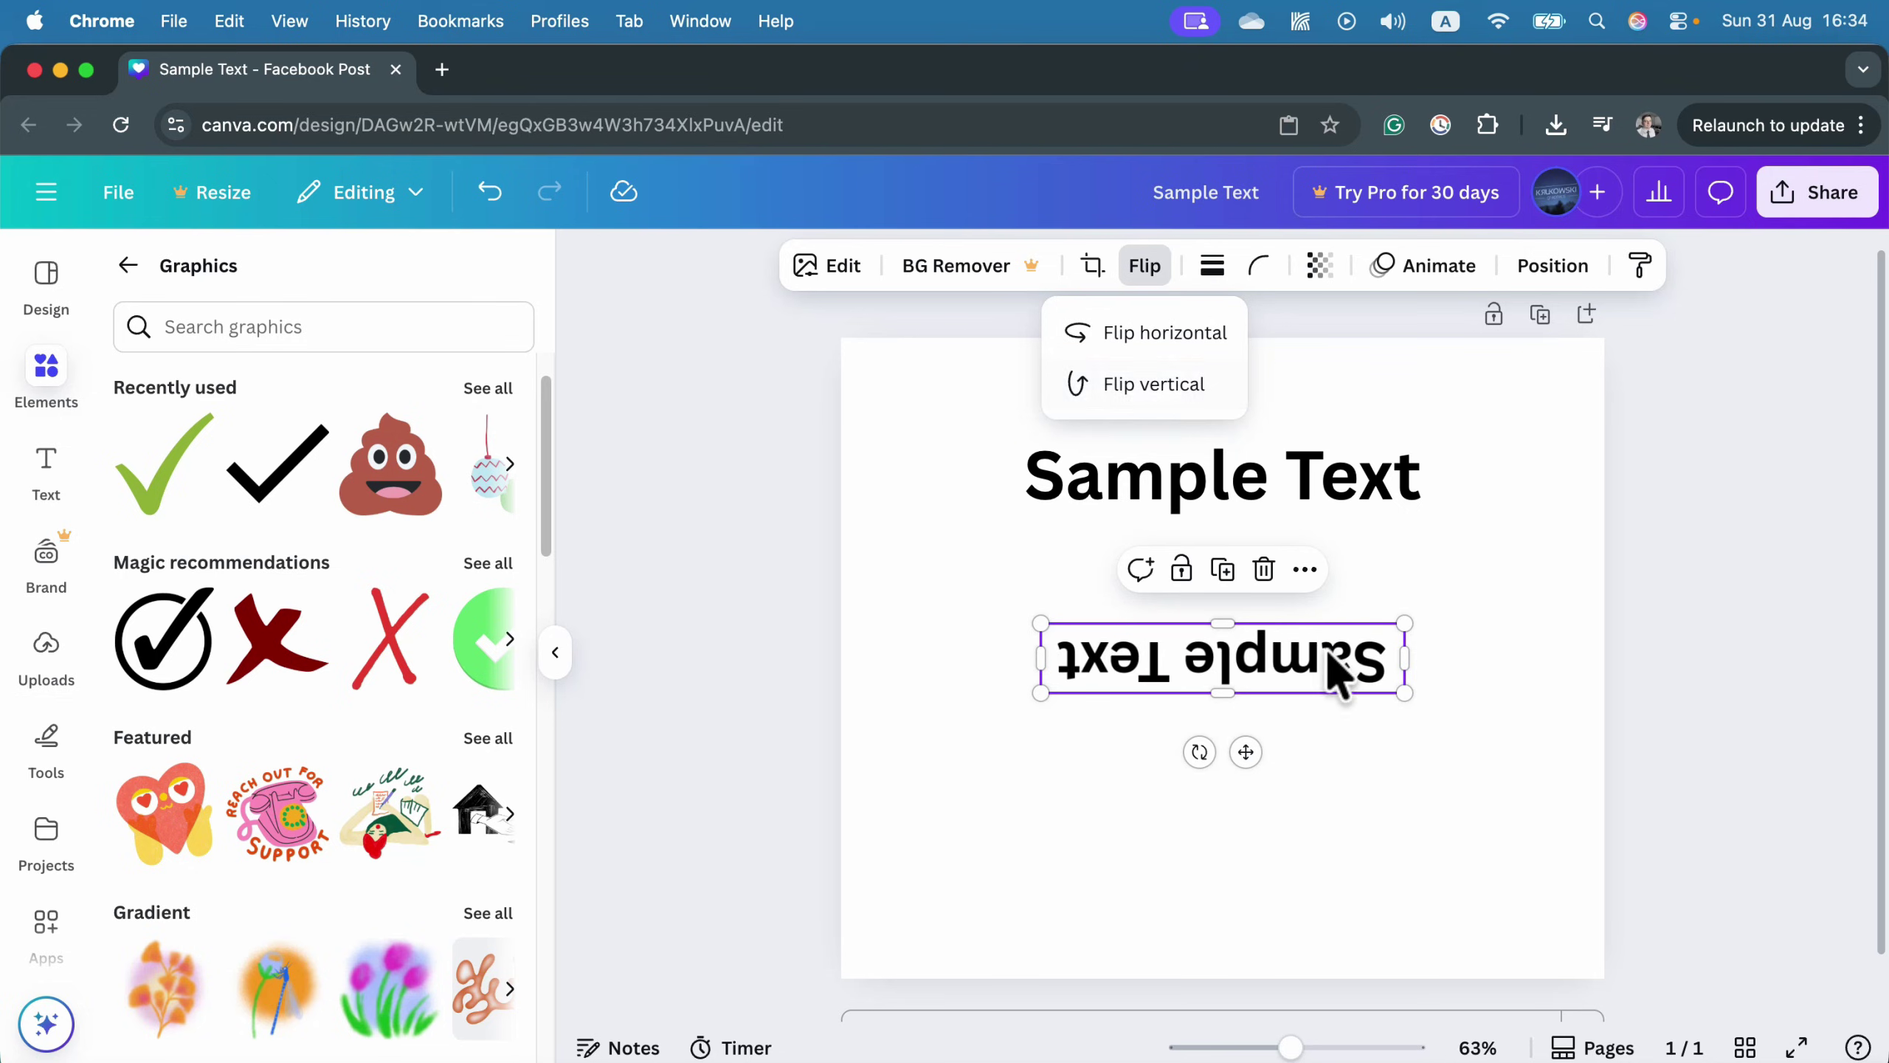
left_click(1340, 667)
left_click(1148, 268)
left_click(1164, 383)
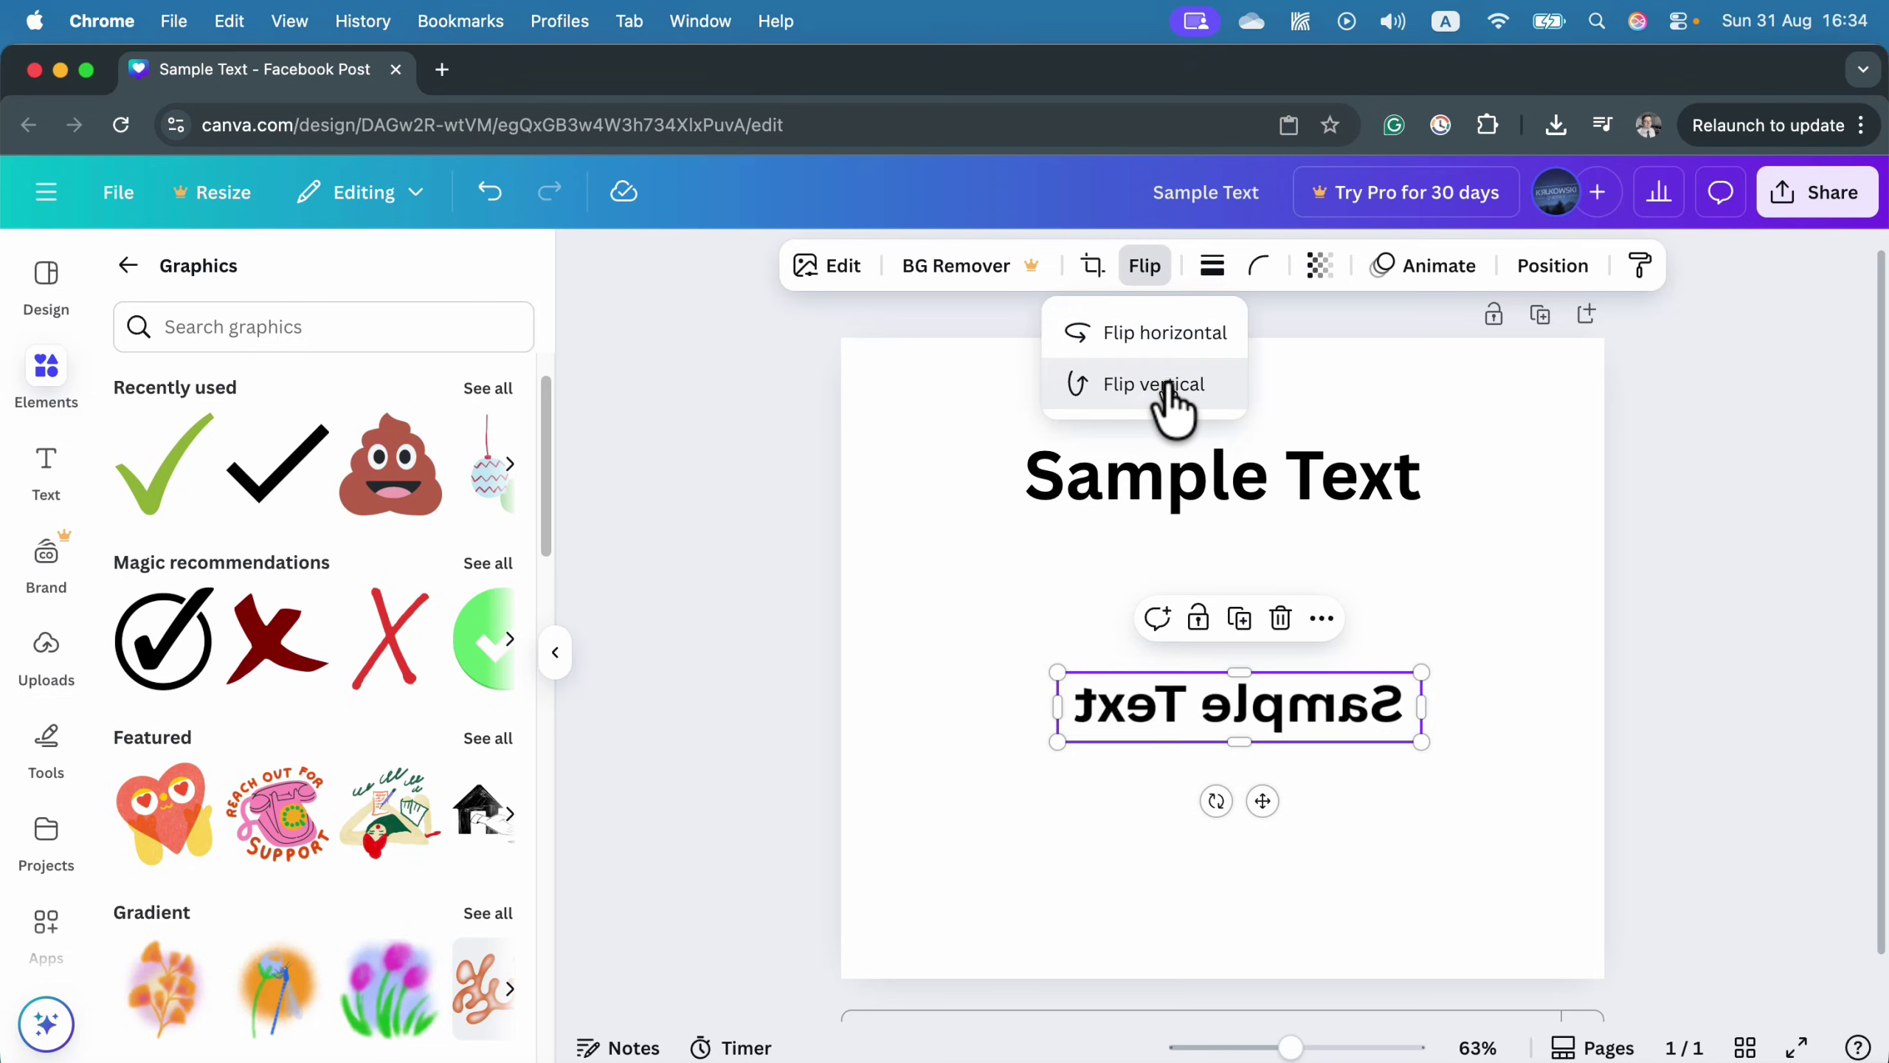
left_click(1167, 333)
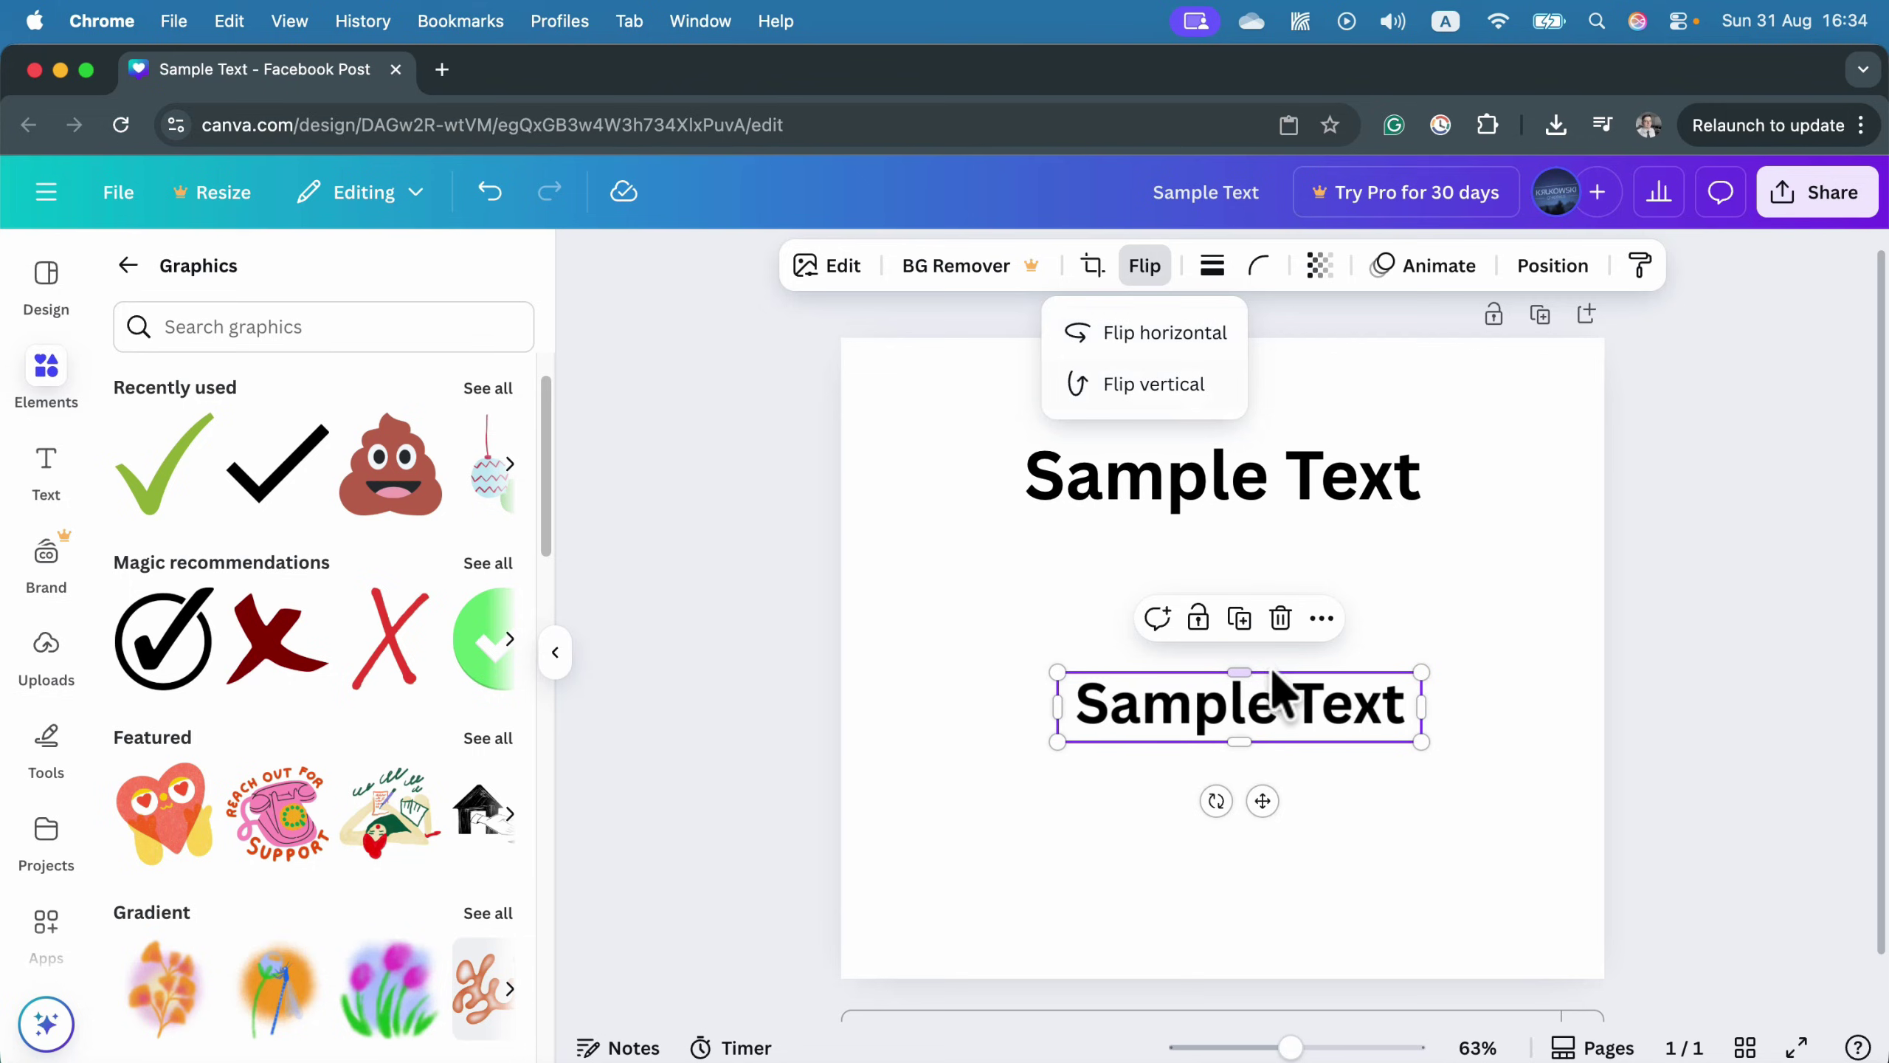
Flip the cropped text image horizontally and center it below the original Sample Text heading.
left_click_drag(1269, 668, 1252, 654)
left_click(1149, 268)
left_click(1163, 334)
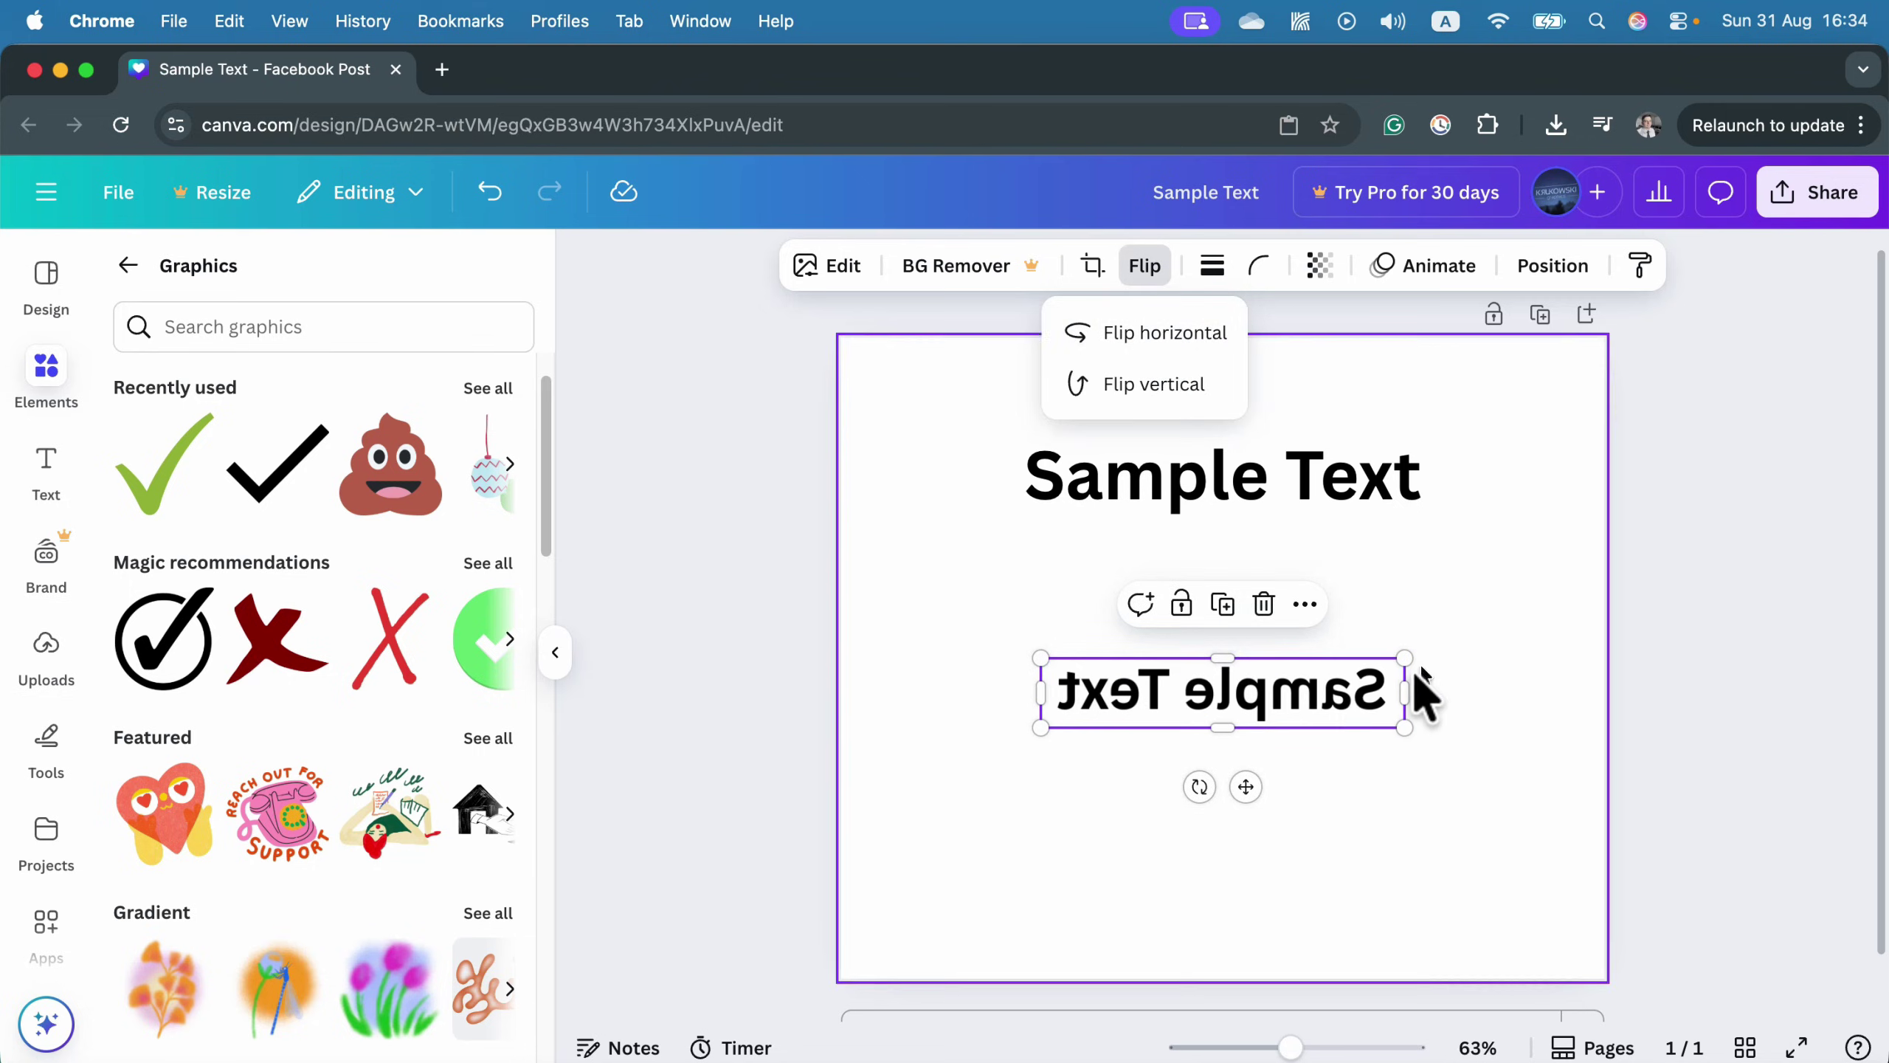
left_click_drag(1360, 710, 1349, 701)
left_click(1505, 676)
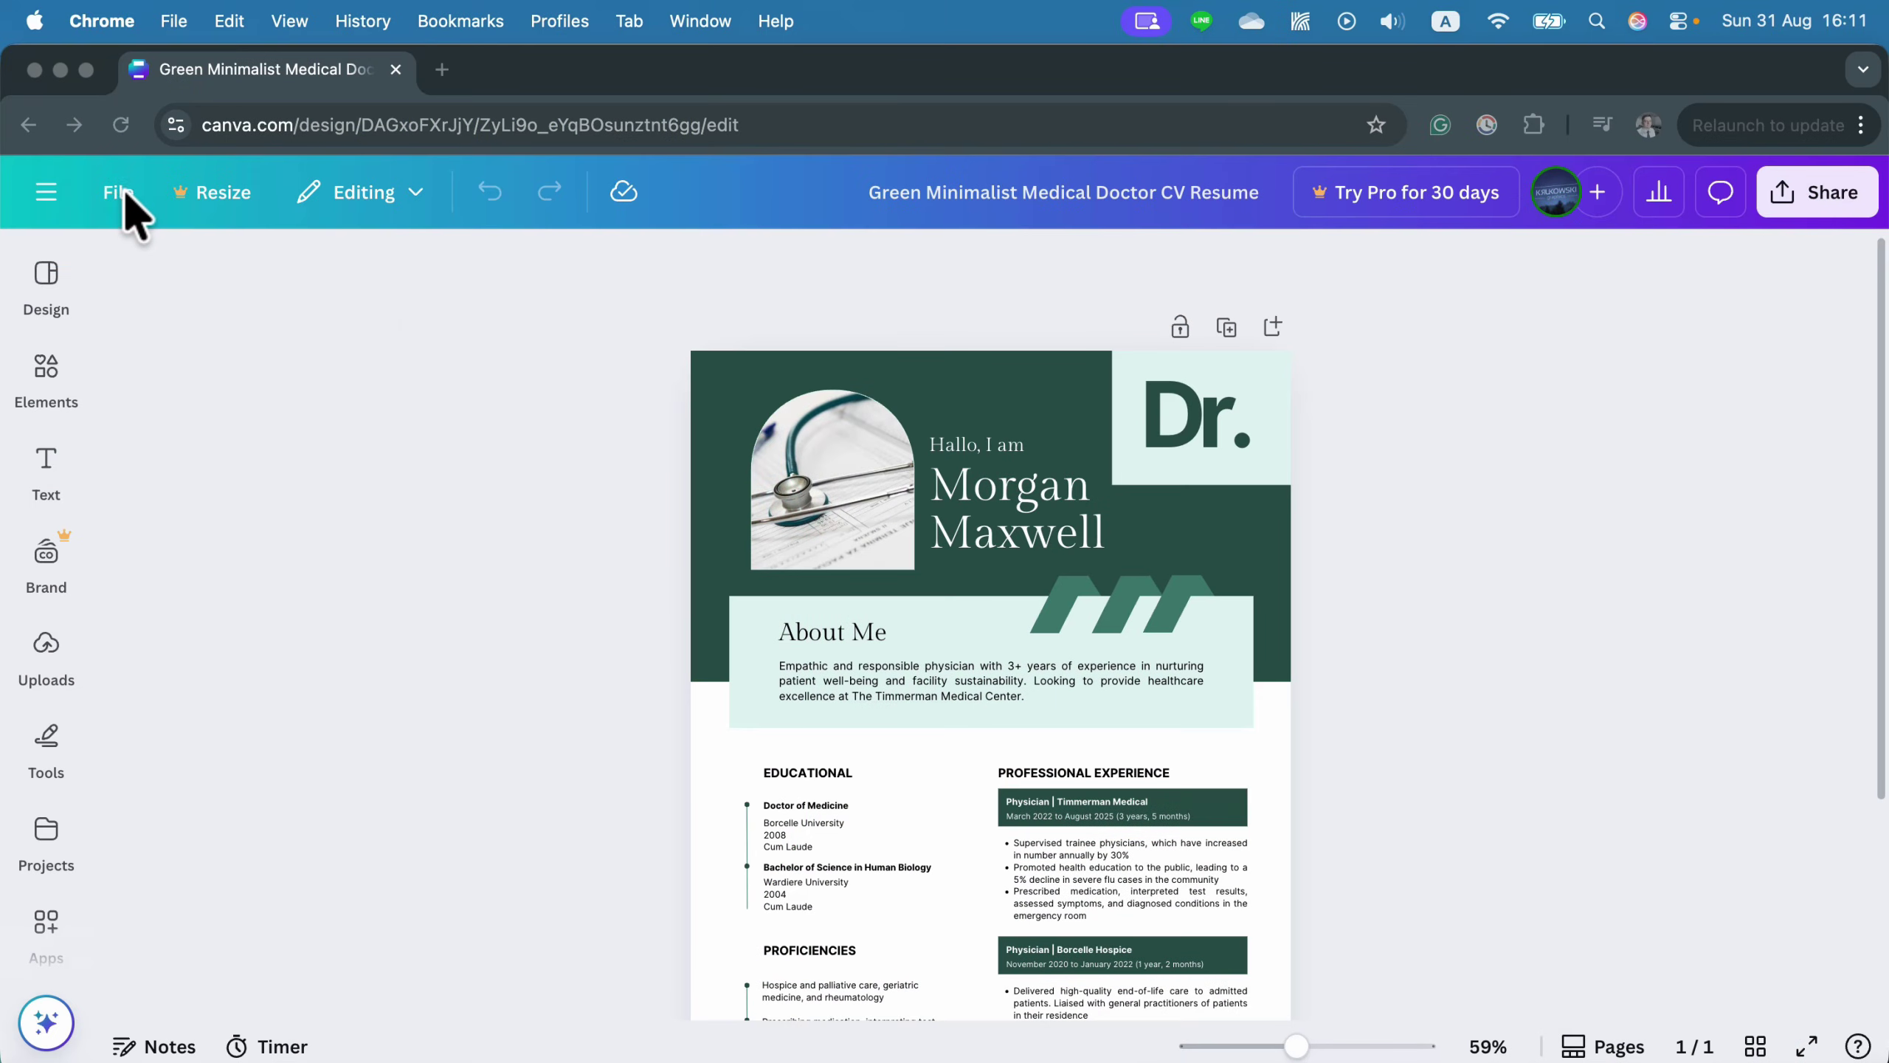
Check the file commands of the medical doctor CV resume and download the design as a PDF Standard file.
left_click(125, 195)
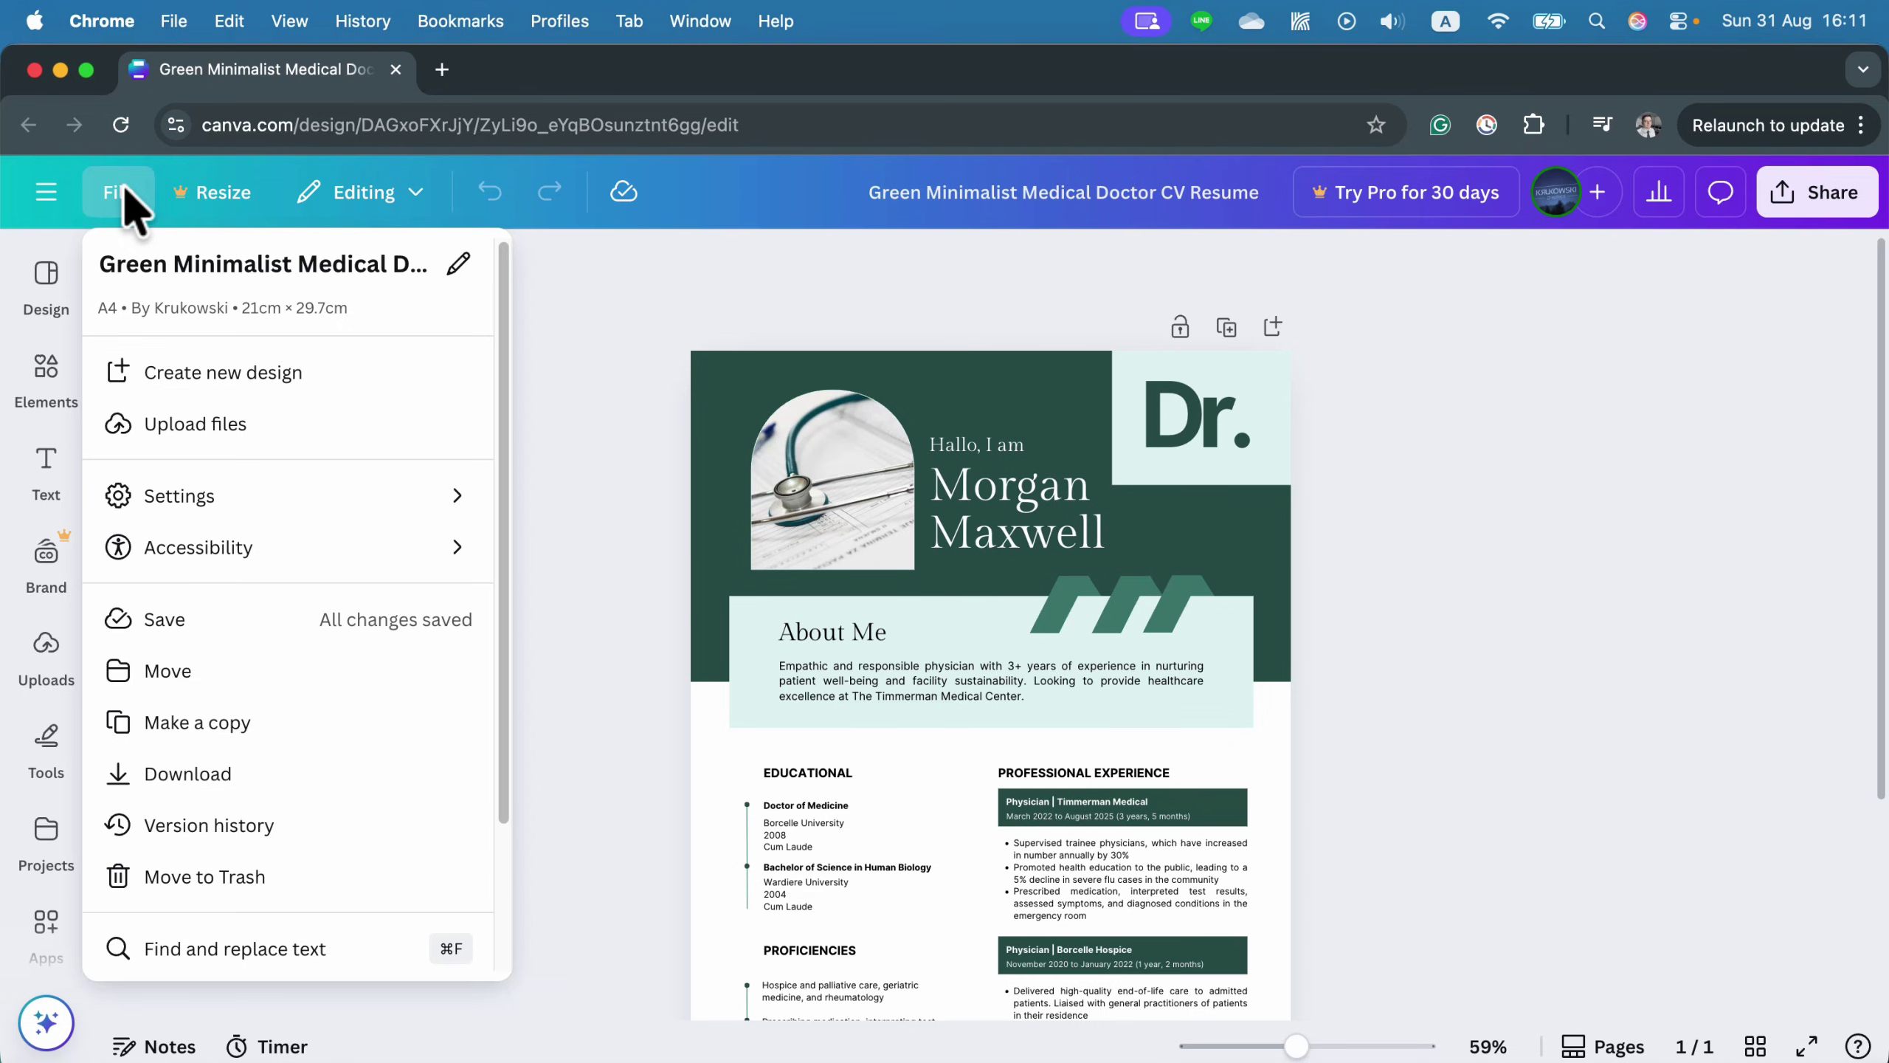
scroll(315, 624, "down", 3)
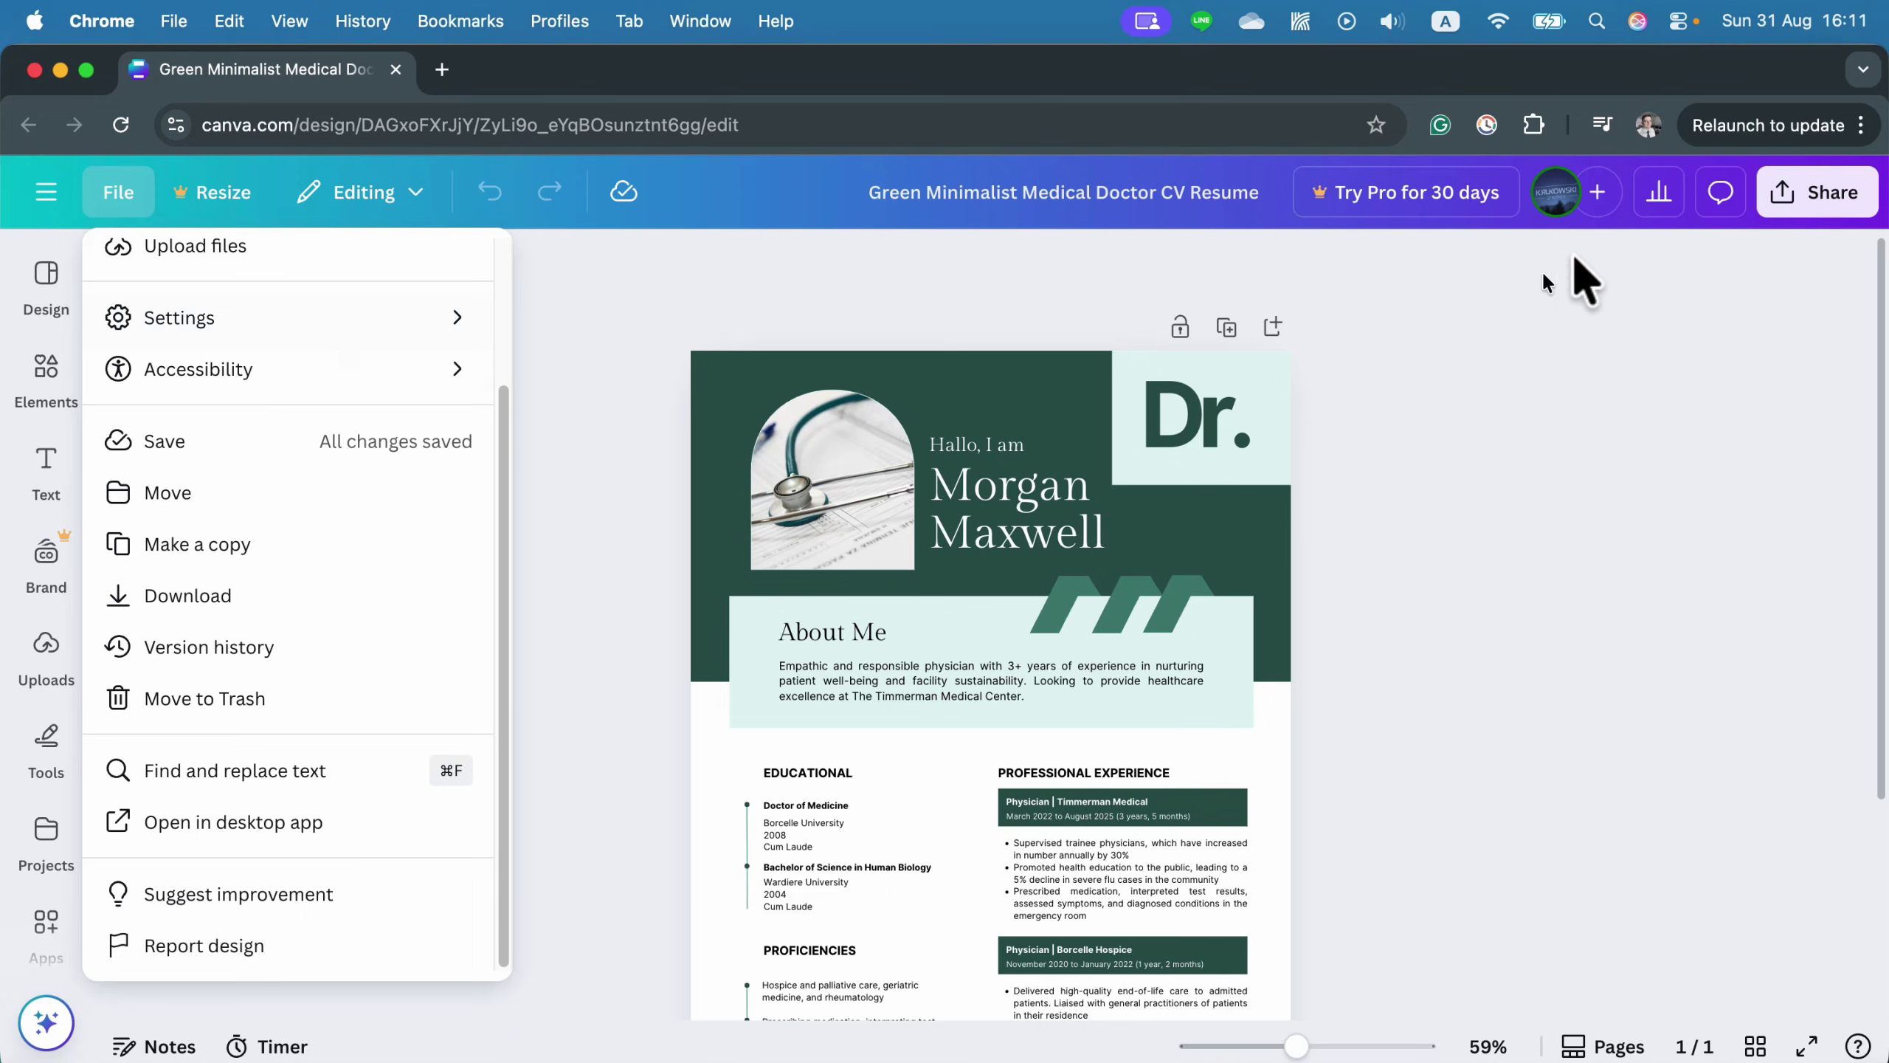
left_click(1837, 196)
left_click(1826, 197)
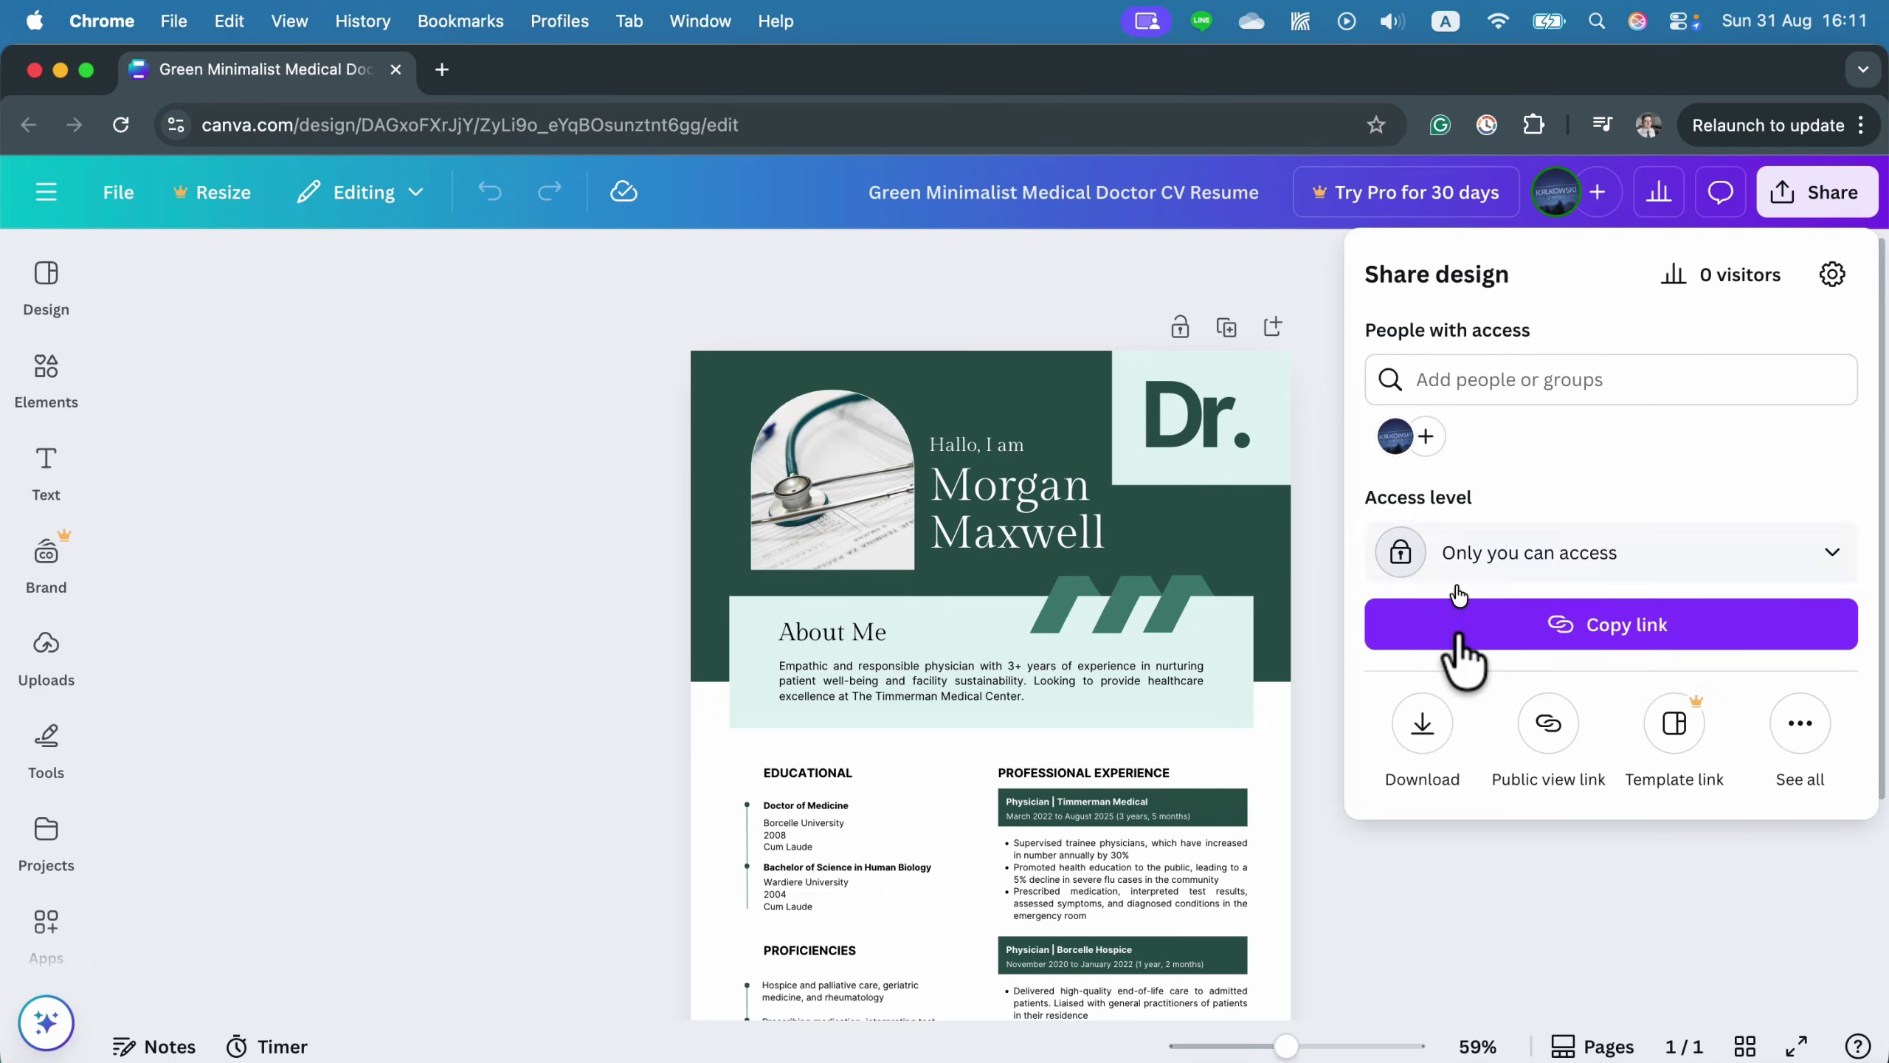
left_click(1422, 744)
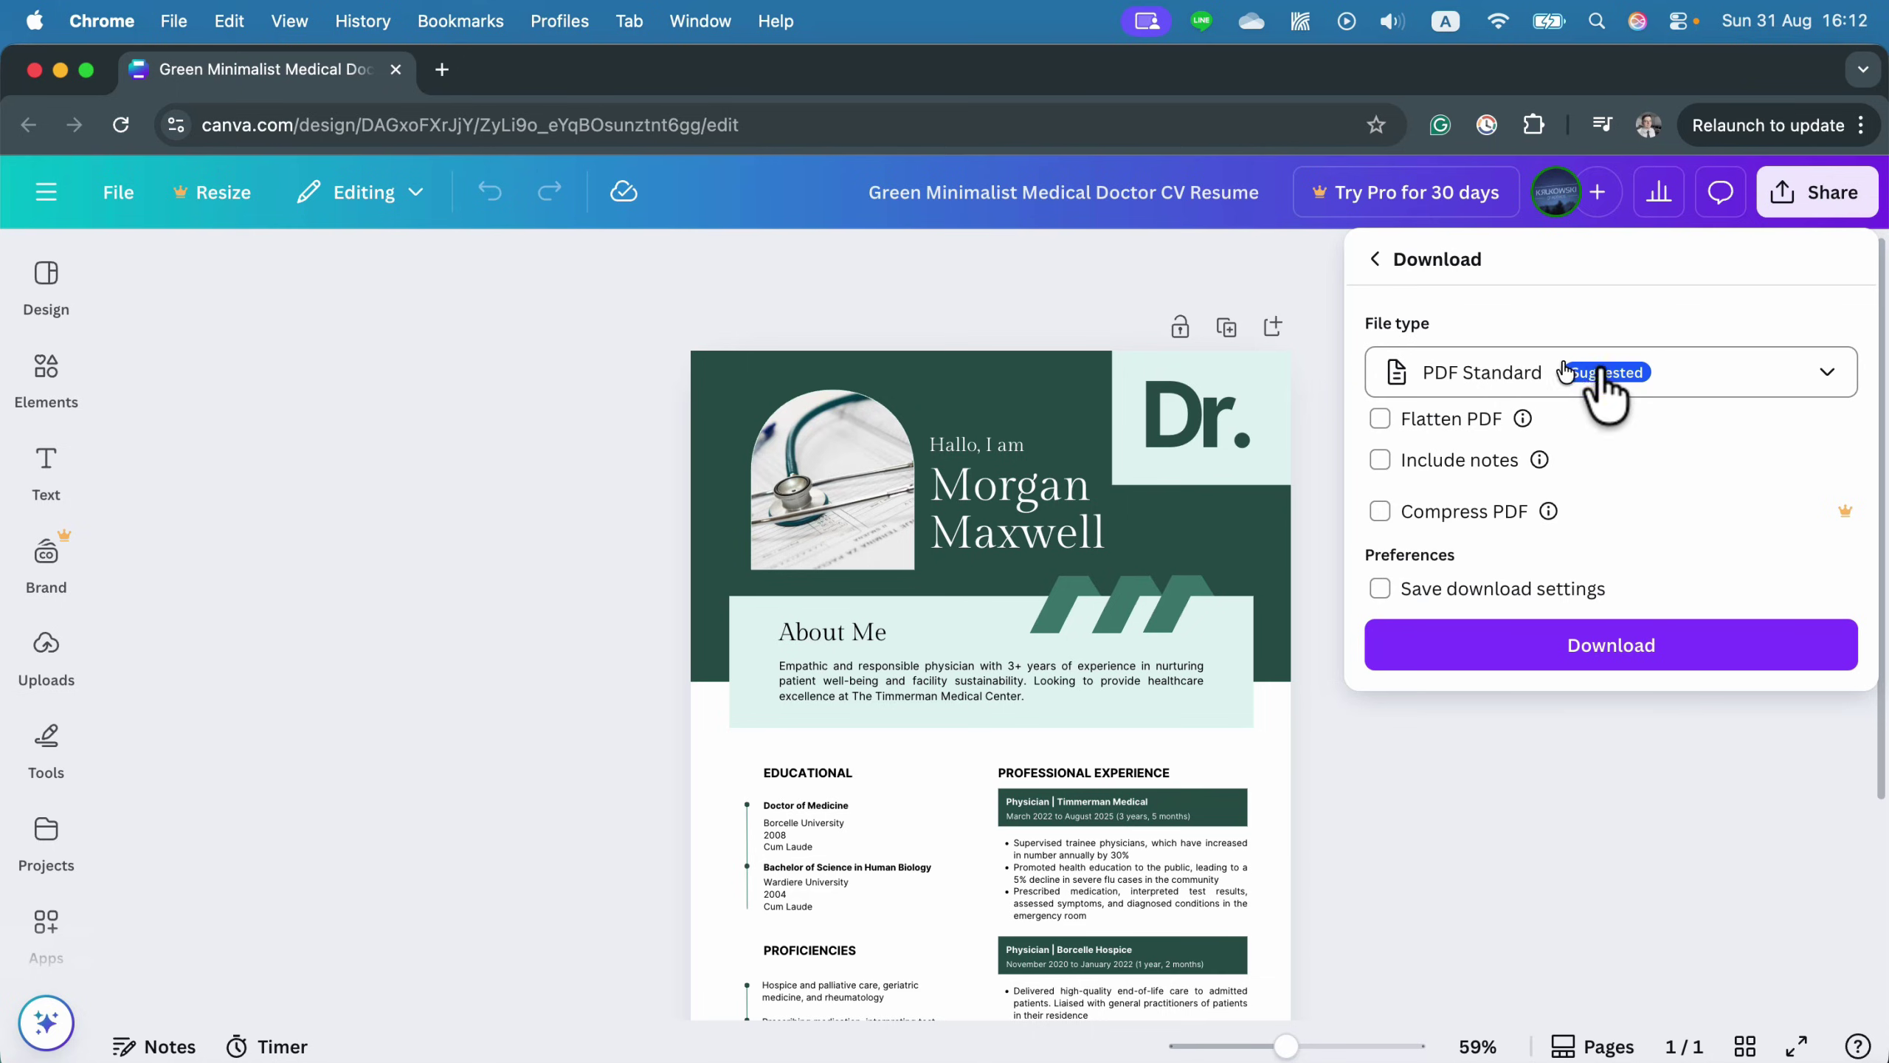
left_click(1610, 645)
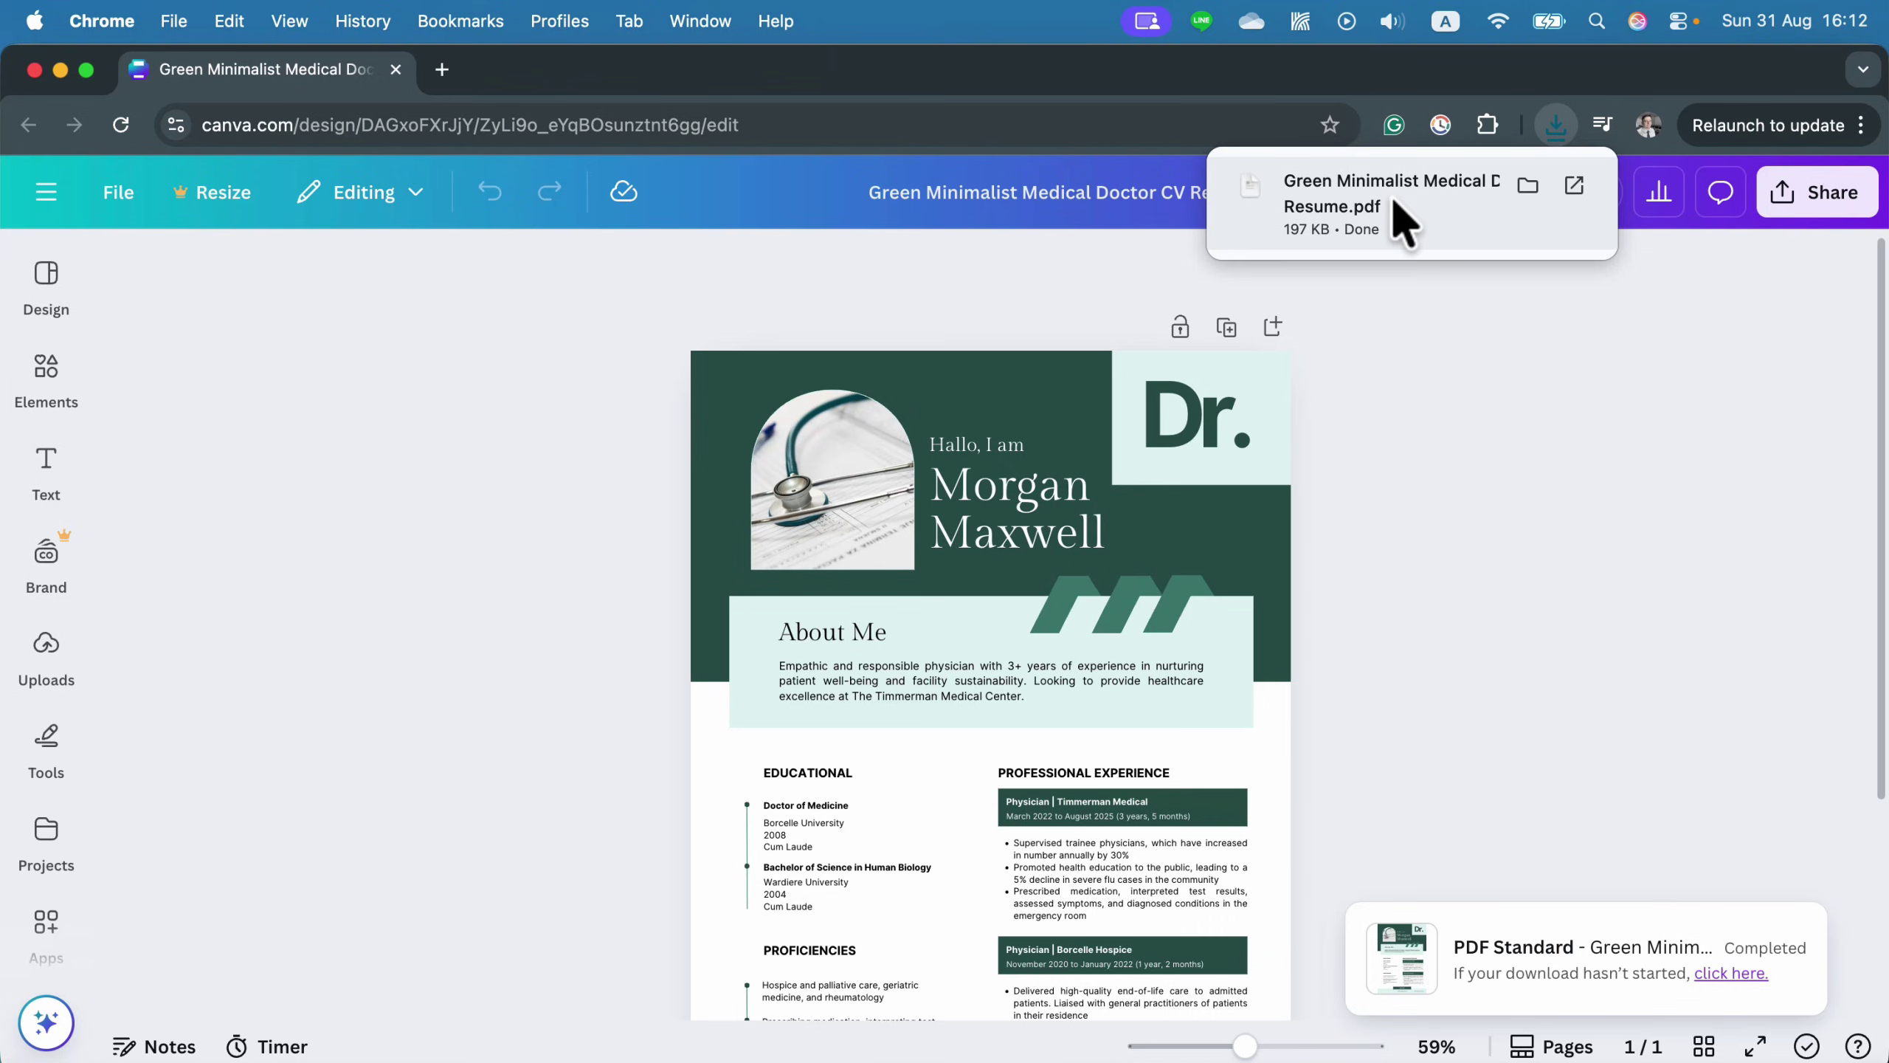
Open the downloaded resume PDF, view its print settings, and cancel printing to return to the Canva design.
left_click(1403, 220)
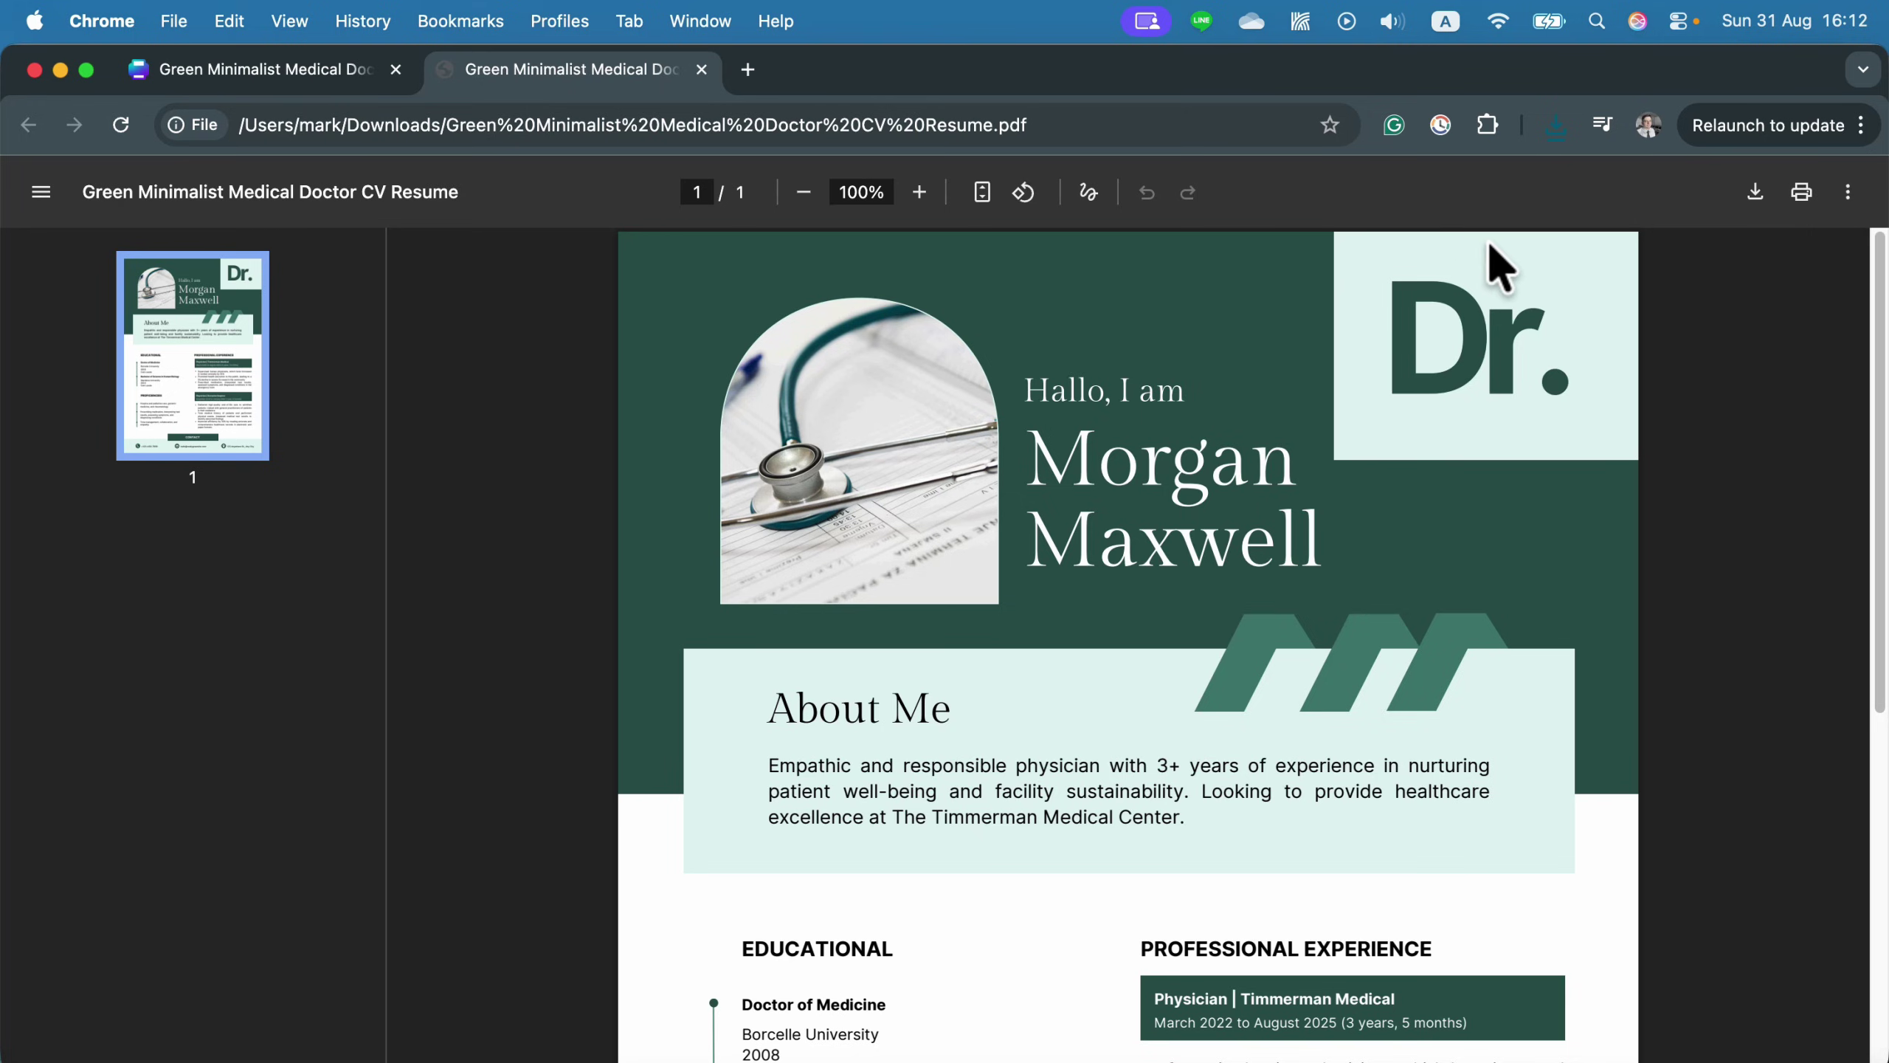
left_click(1802, 193)
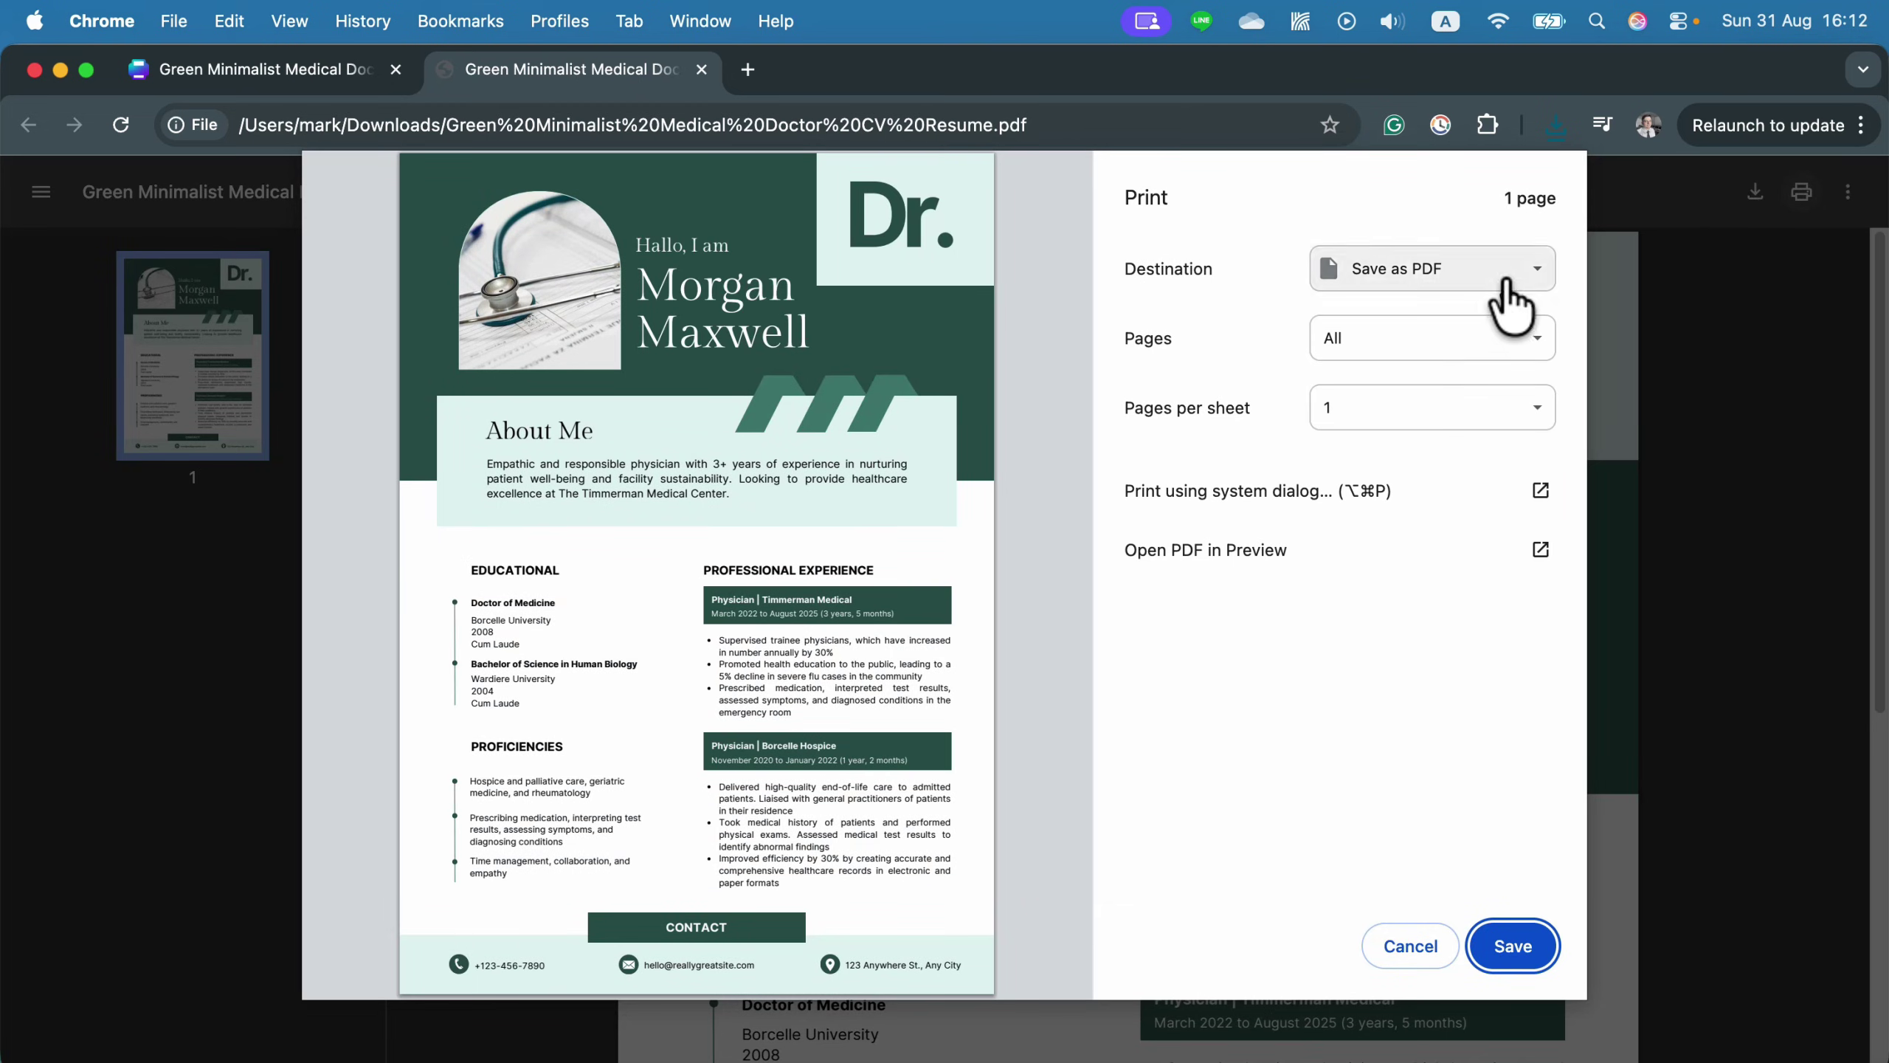
left_click(1406, 945)
left_click(277, 72)
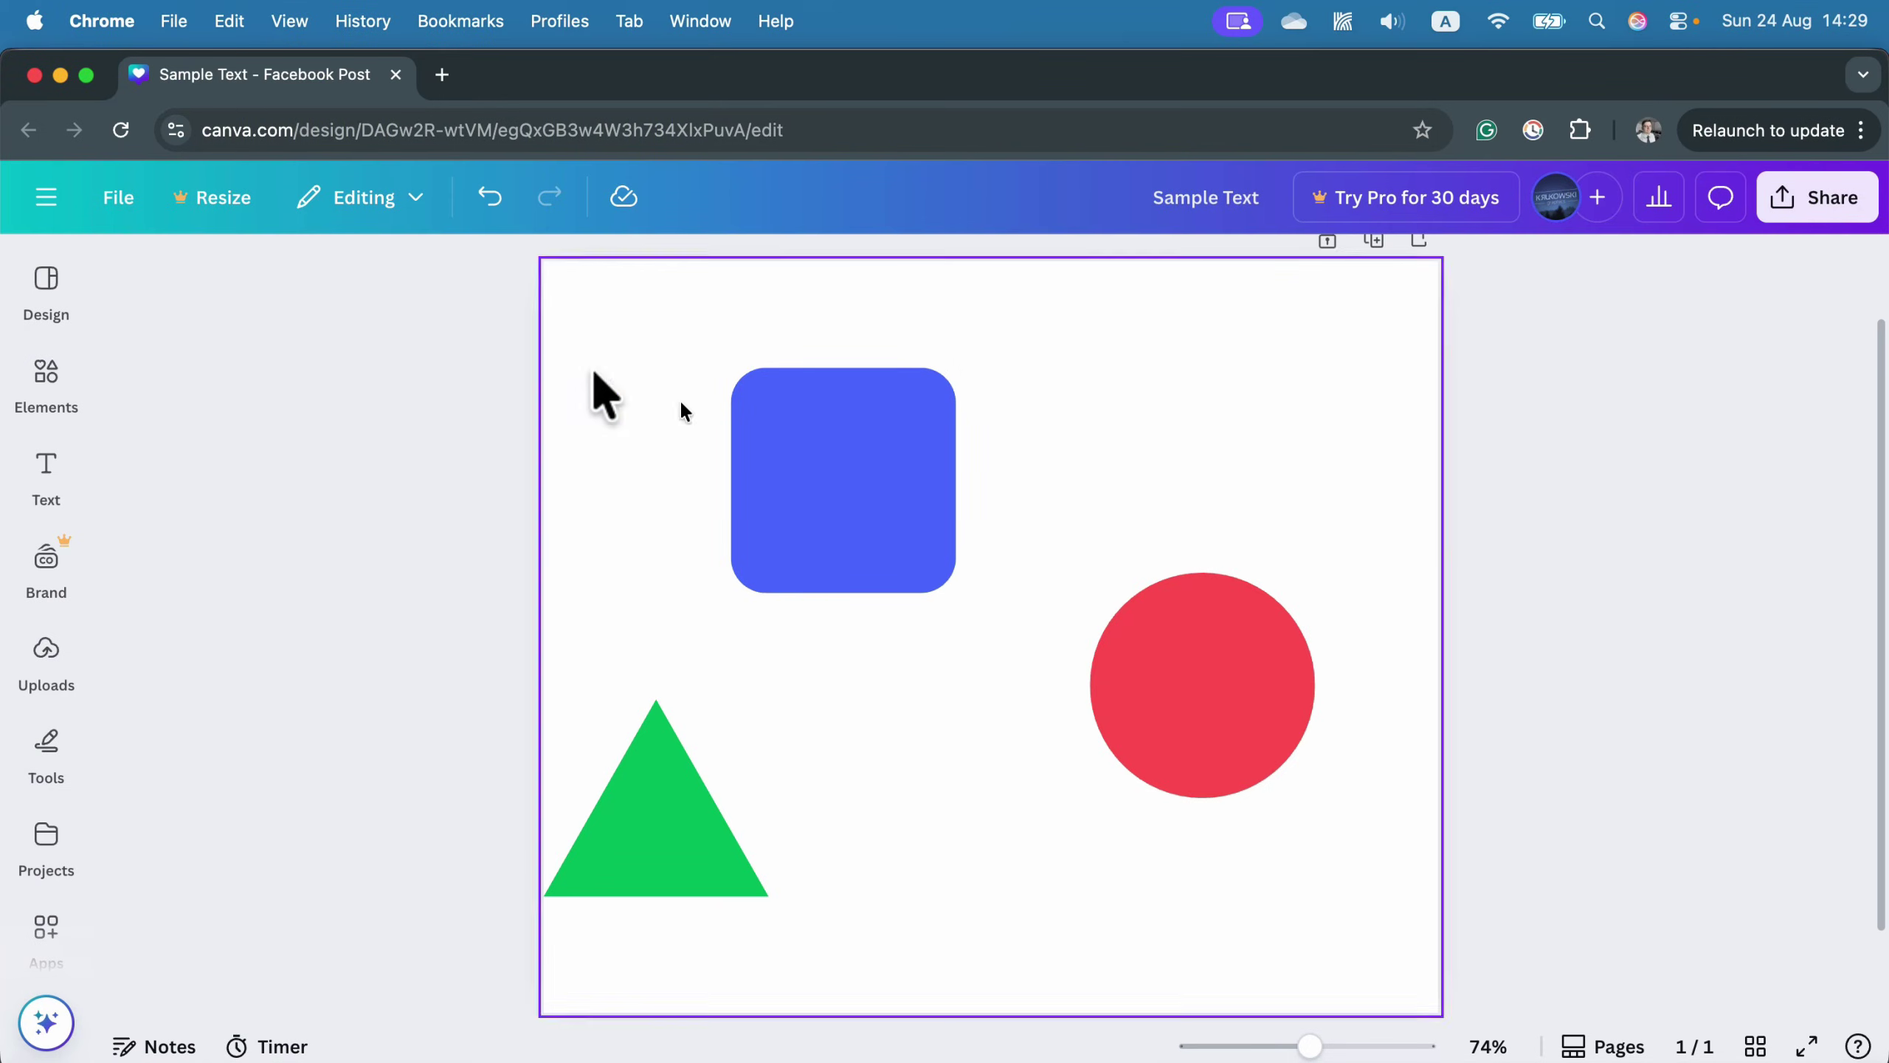
Select the blue square, green triangle and red circle, try arranging them with Tidy up, and undo the arrangement.
left_click_drag(490, 357, 1474, 972)
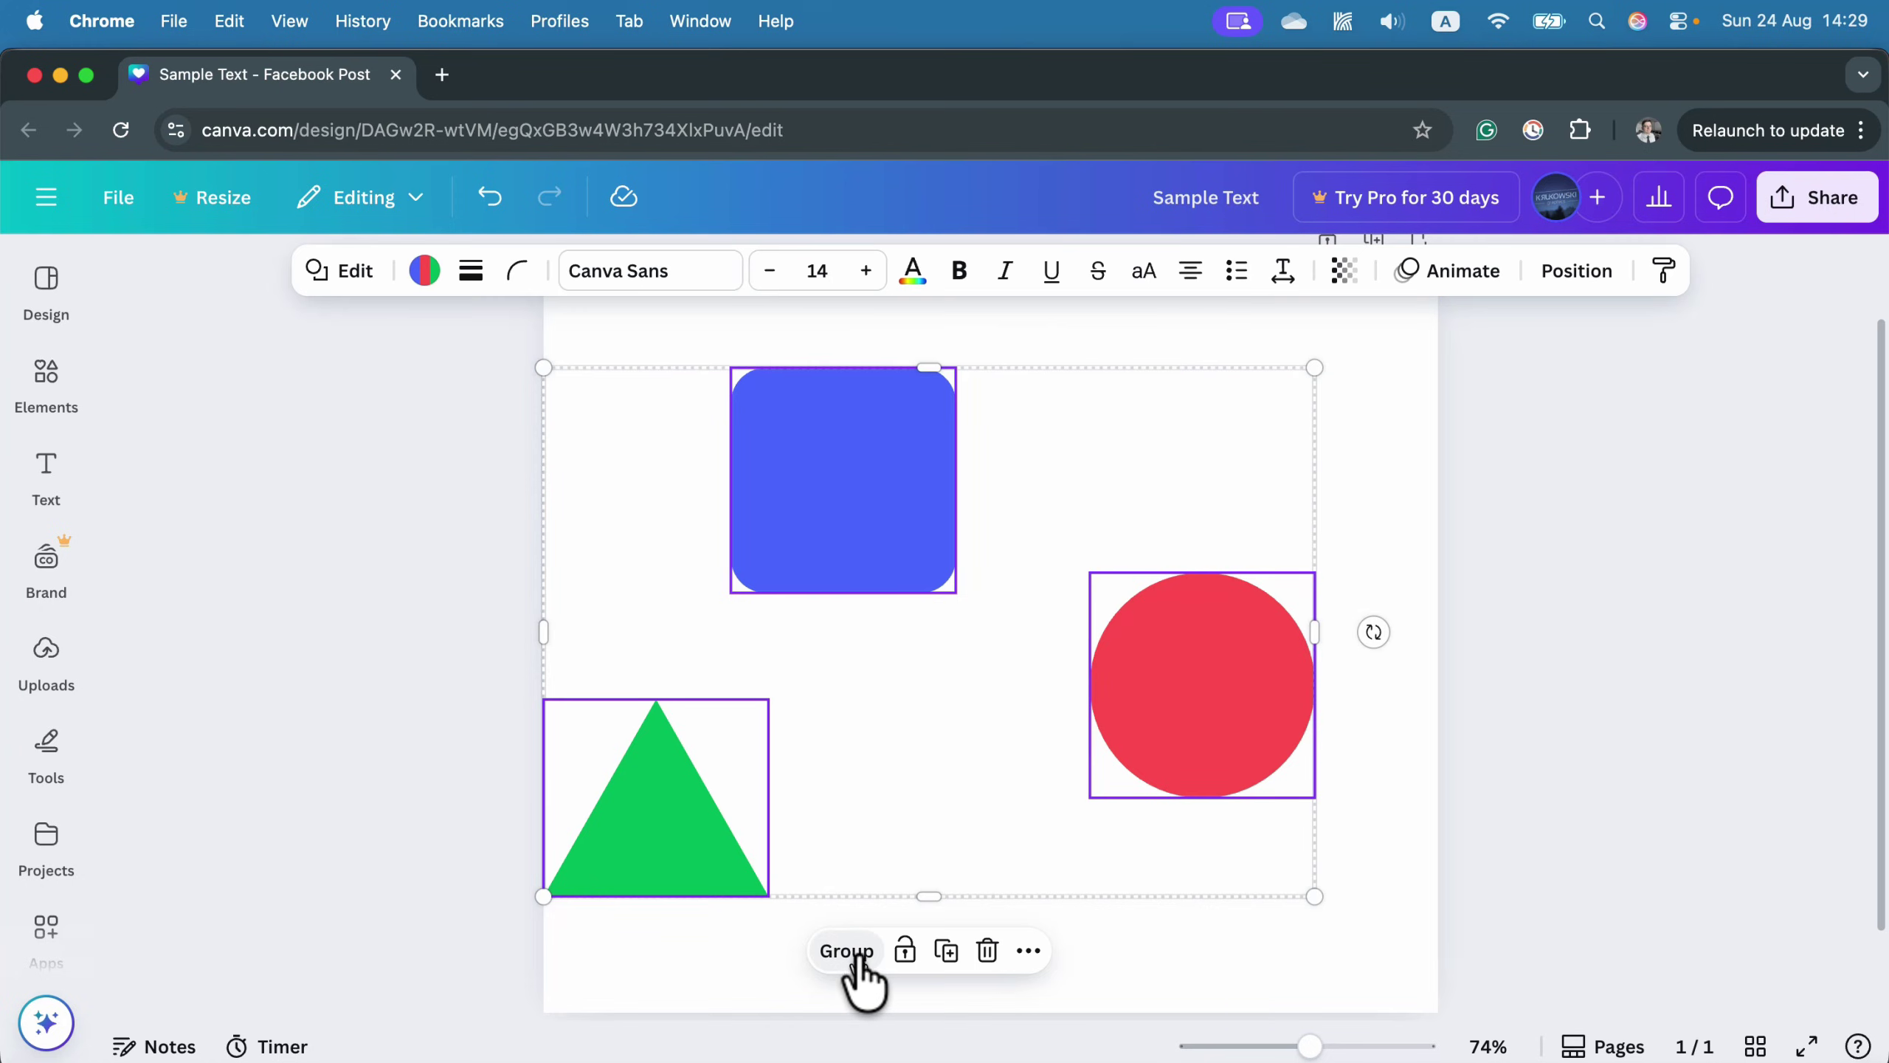
left_click(1028, 952)
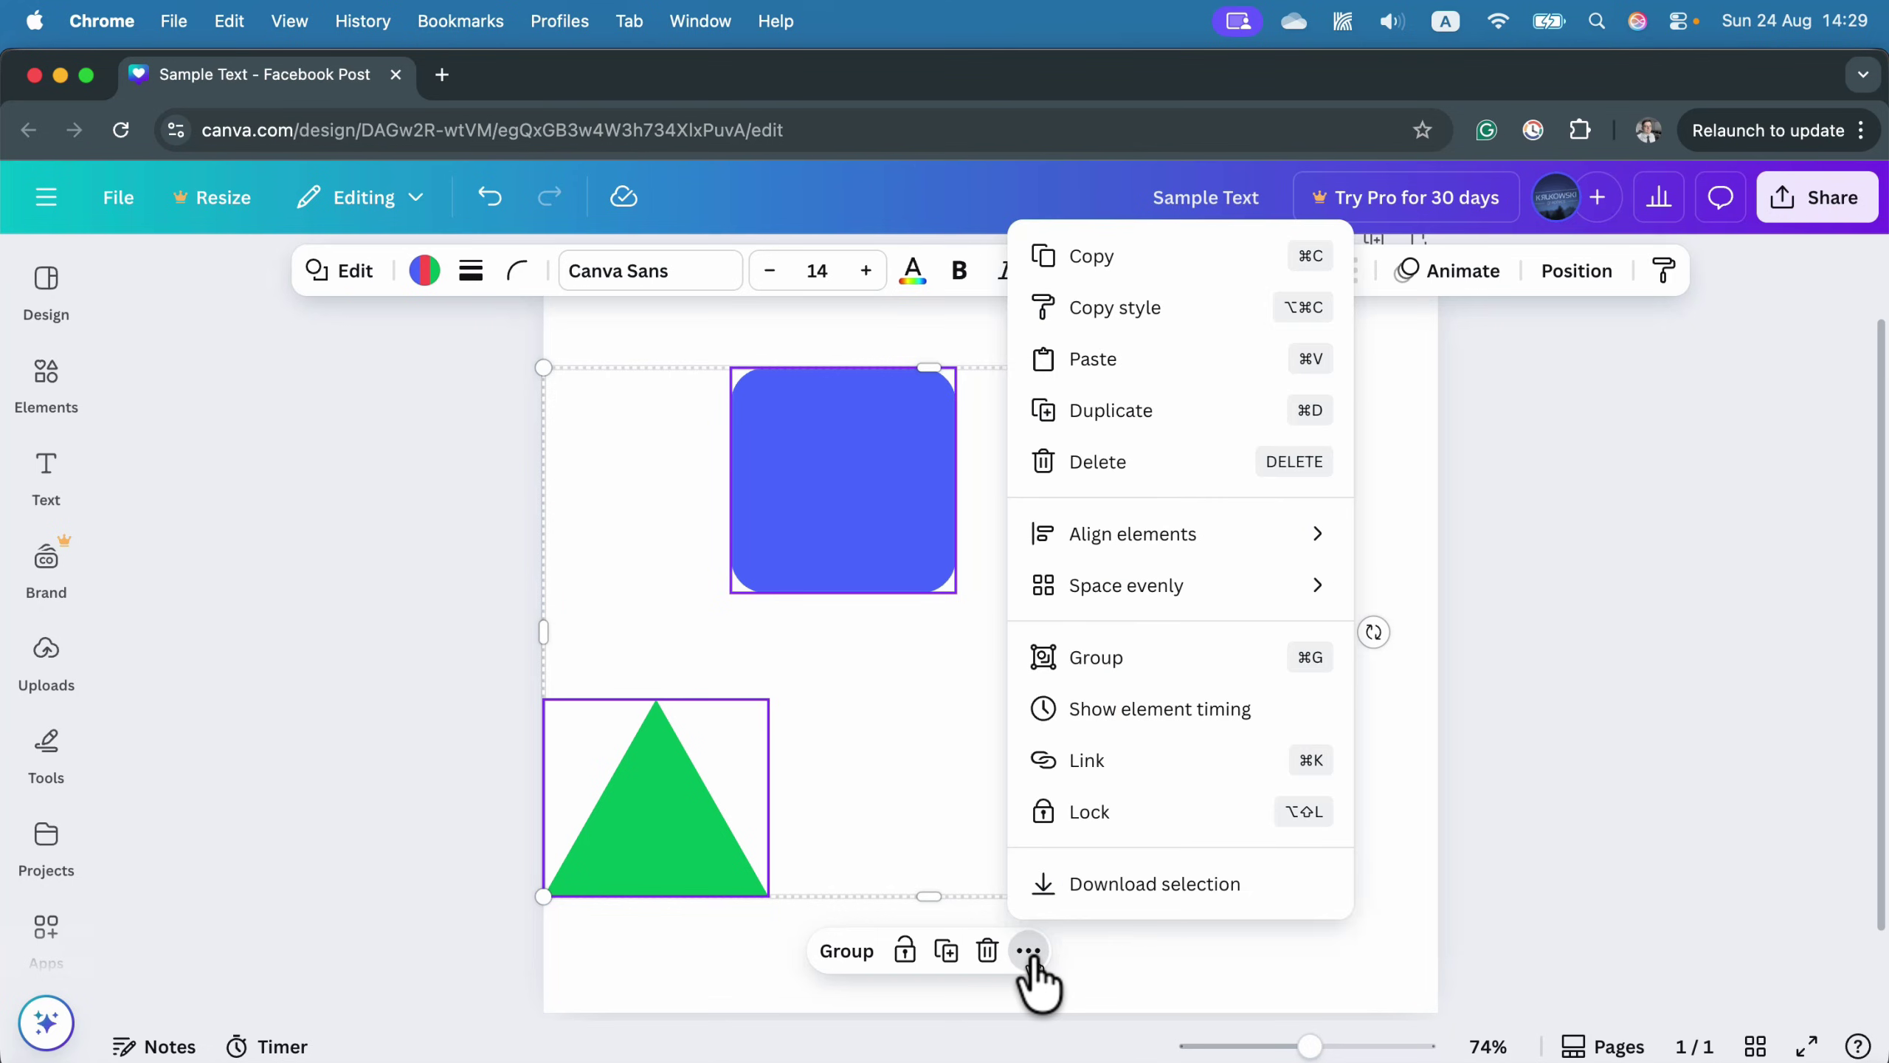
mouse_move(1108, 531)
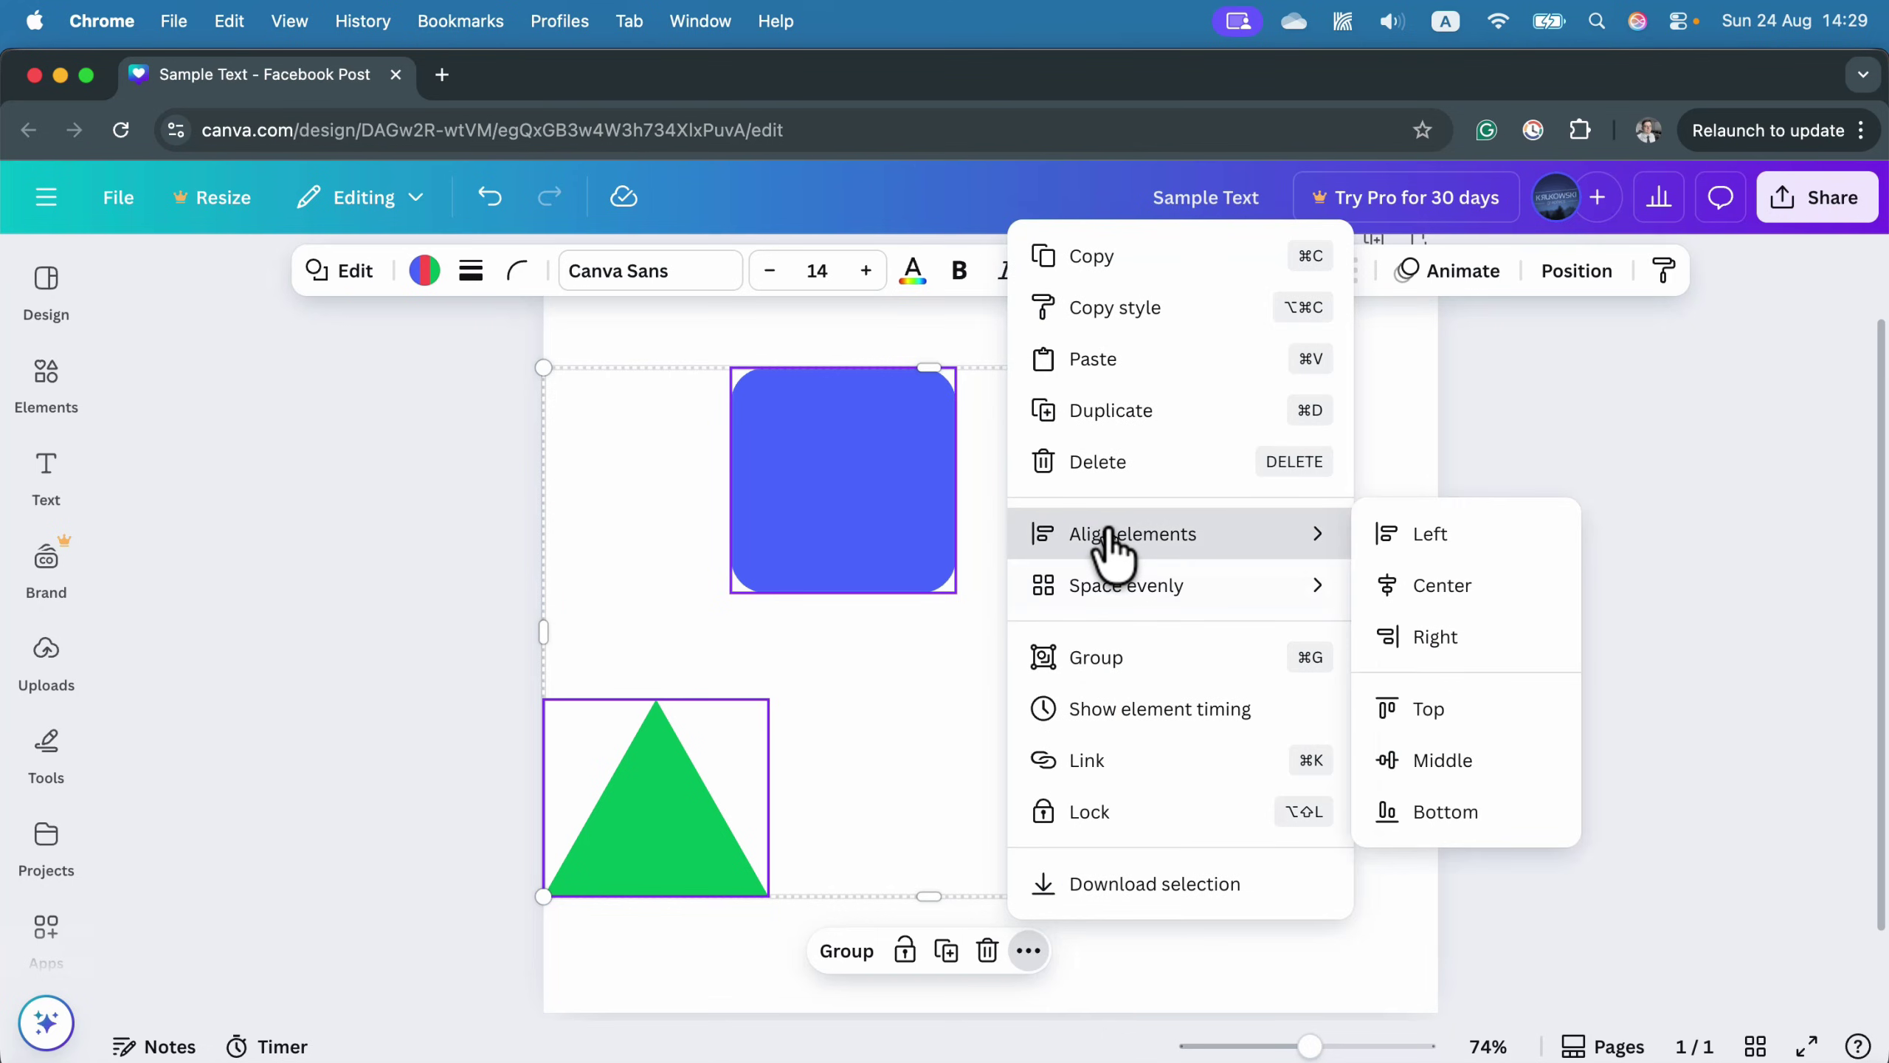
mouse_move(1092, 592)
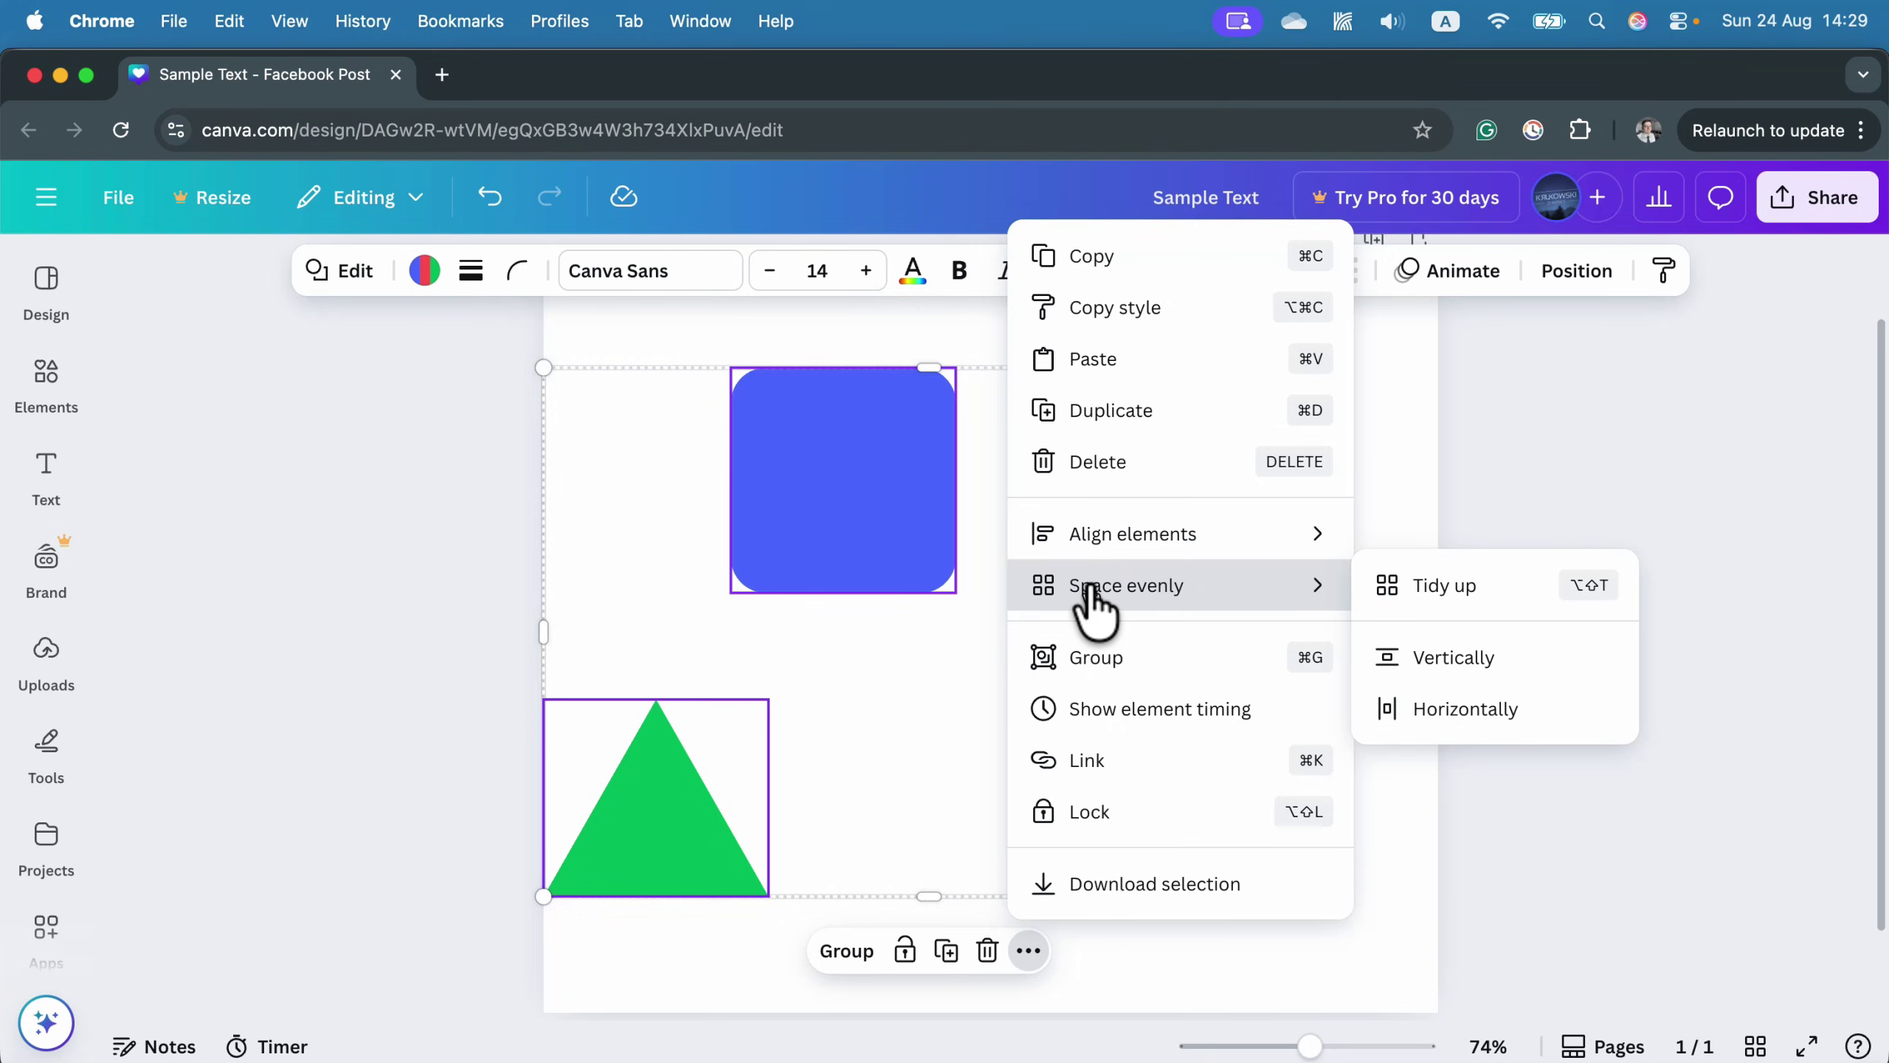
left_click(1483, 595)
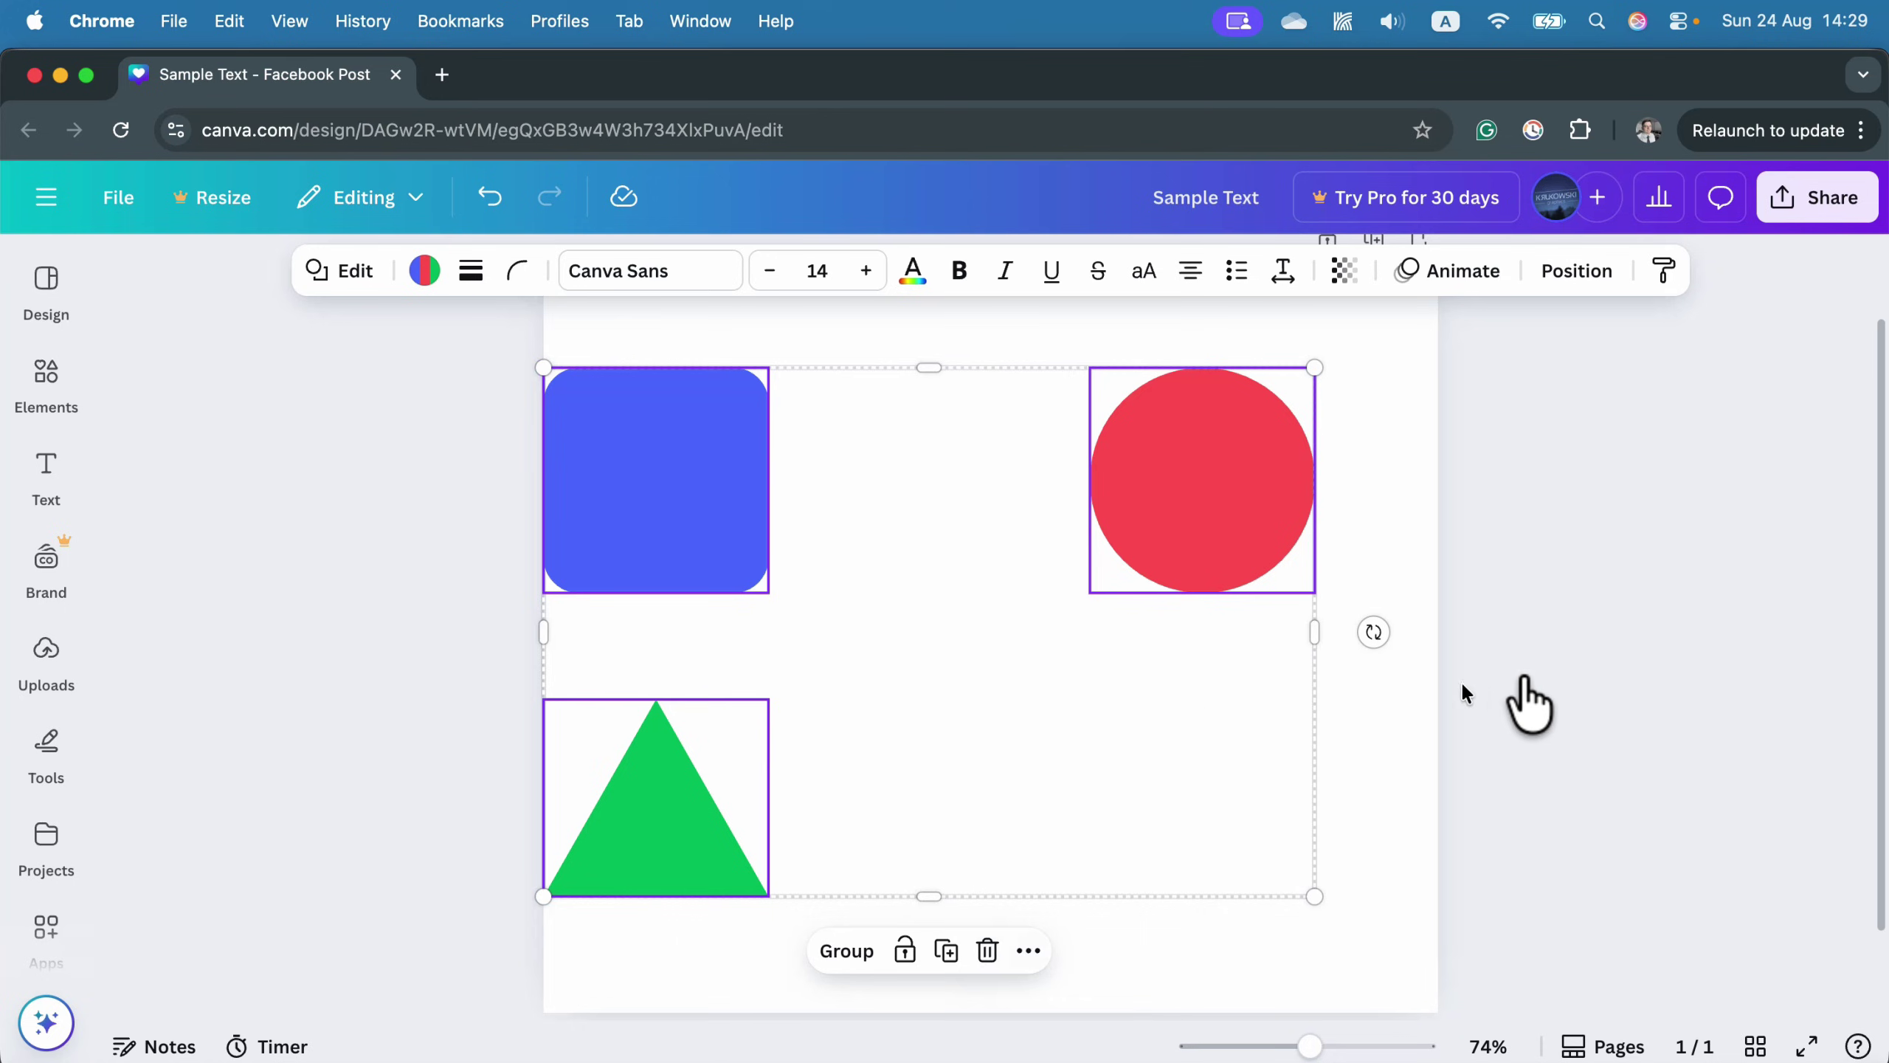
left_click(493, 206)
Space the three selected shapes evenly in the horizontal direction.
left_click(1029, 953)
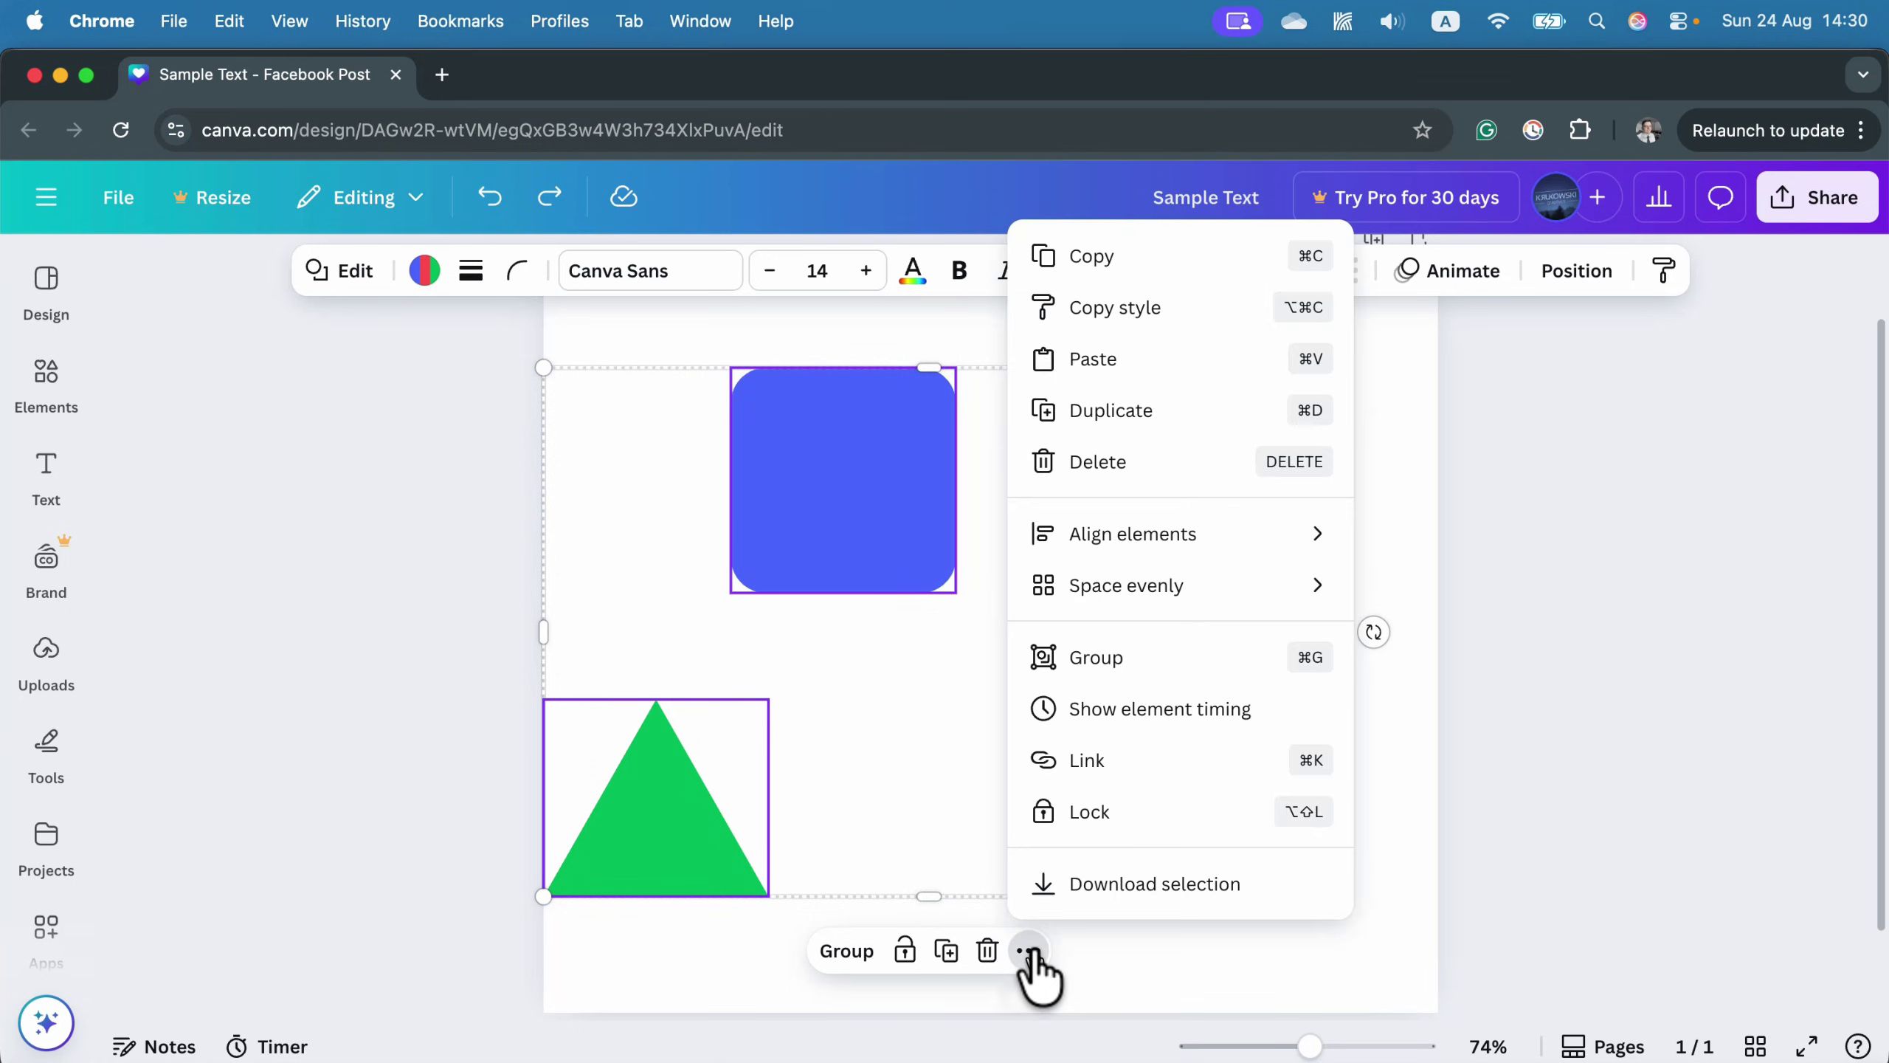
mouse_move(1189, 595)
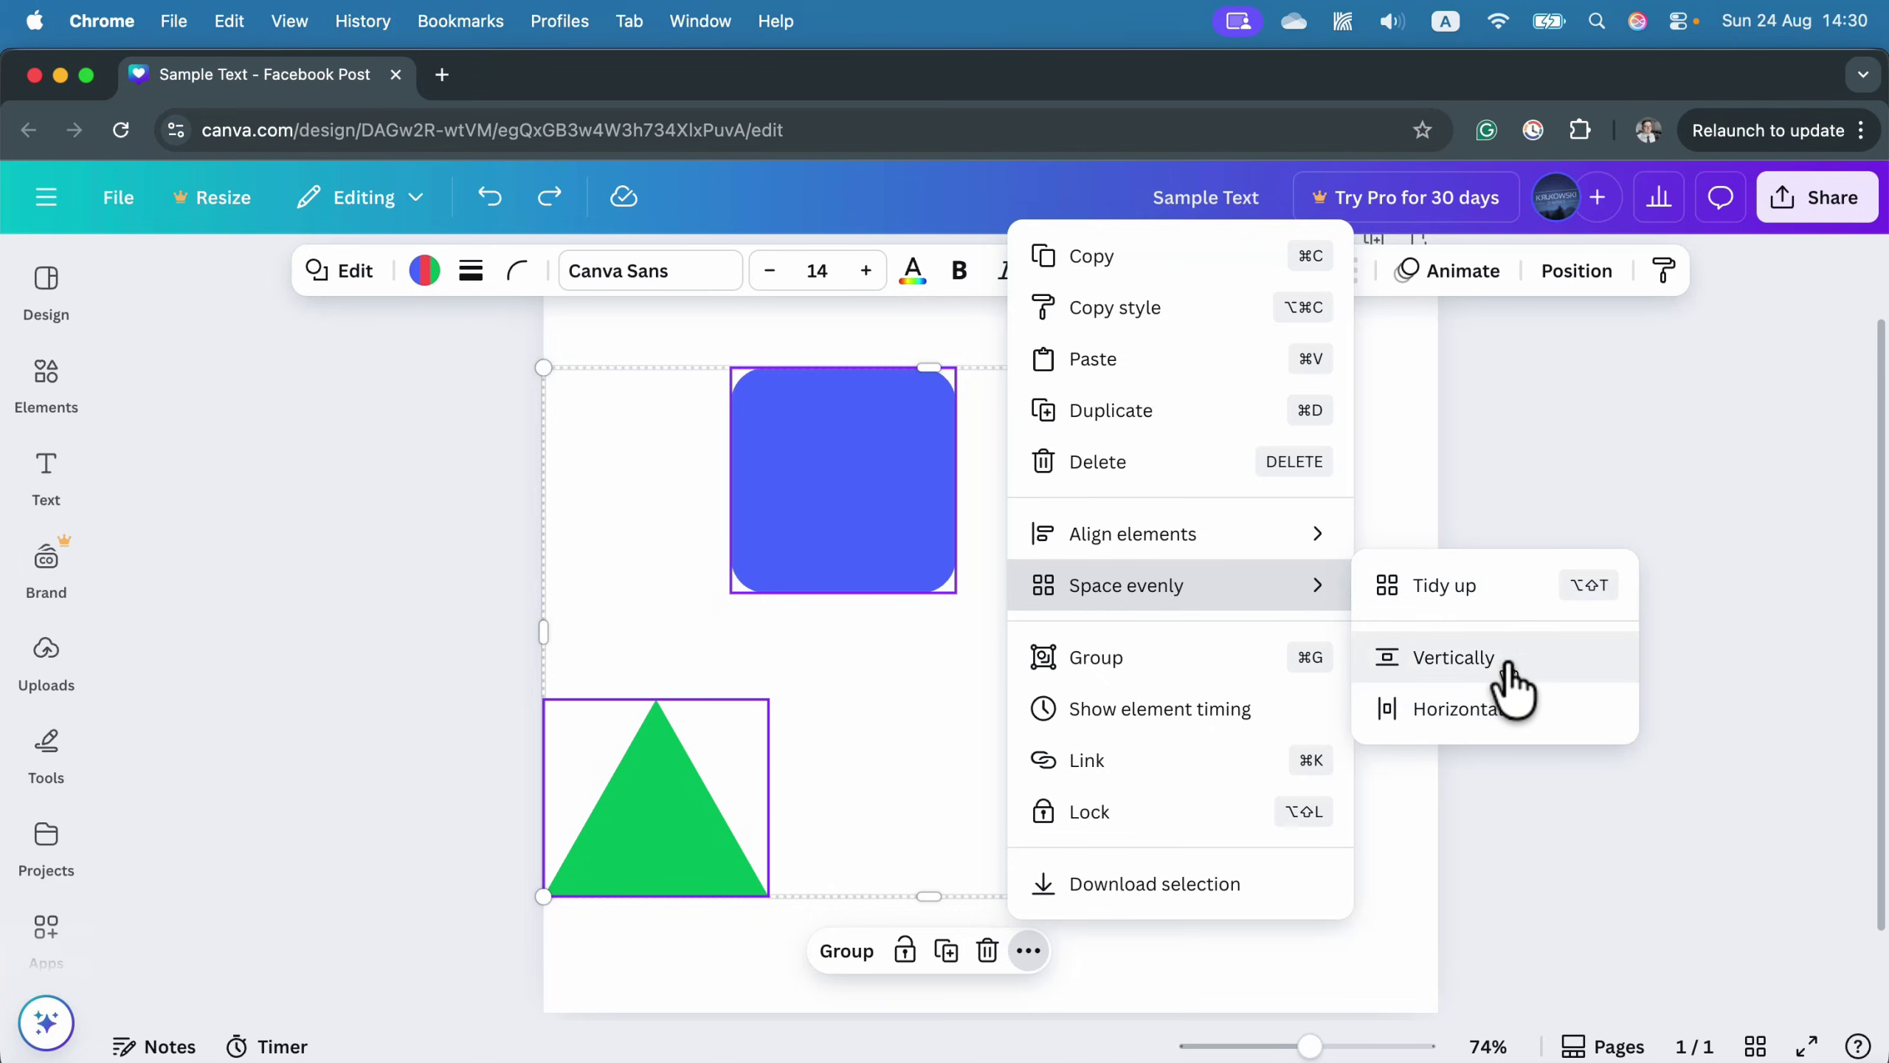
left_click(1510, 725)
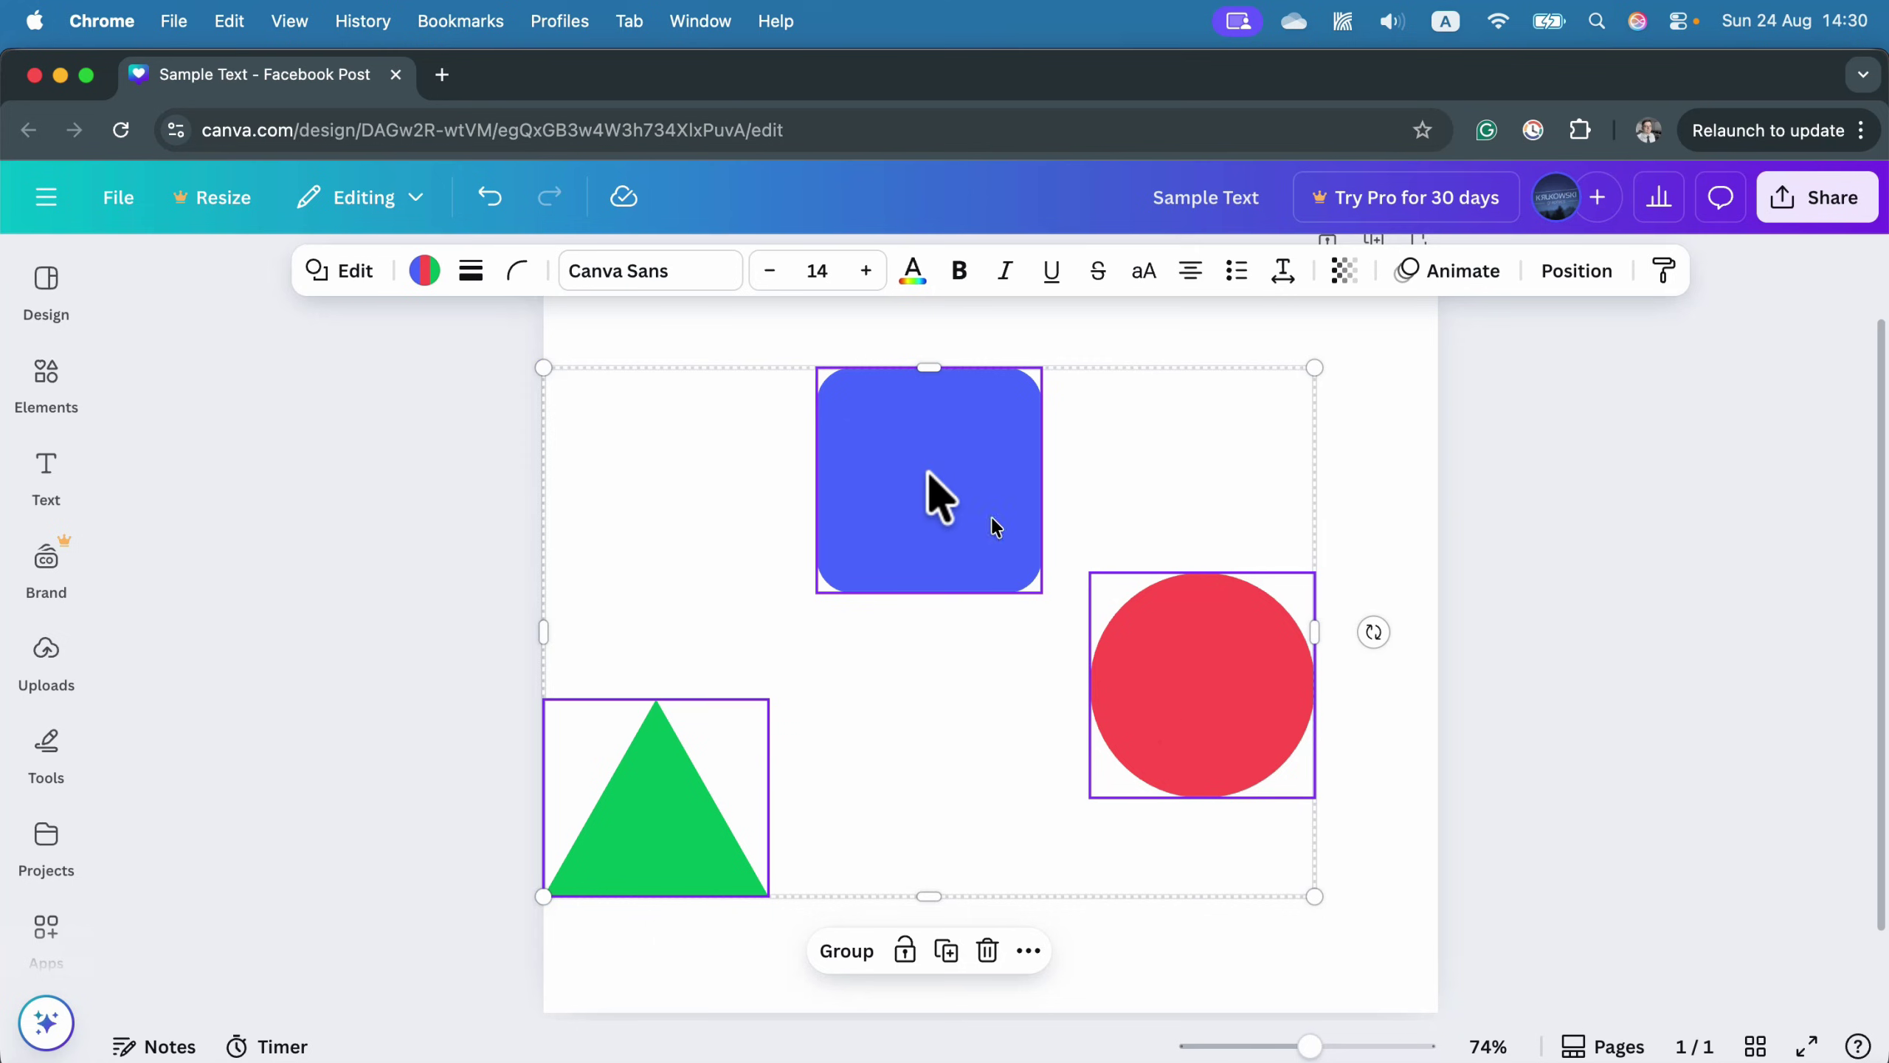
Align the three selected shapes along their middles and move the row to the center of the page.
left_click(1027, 950)
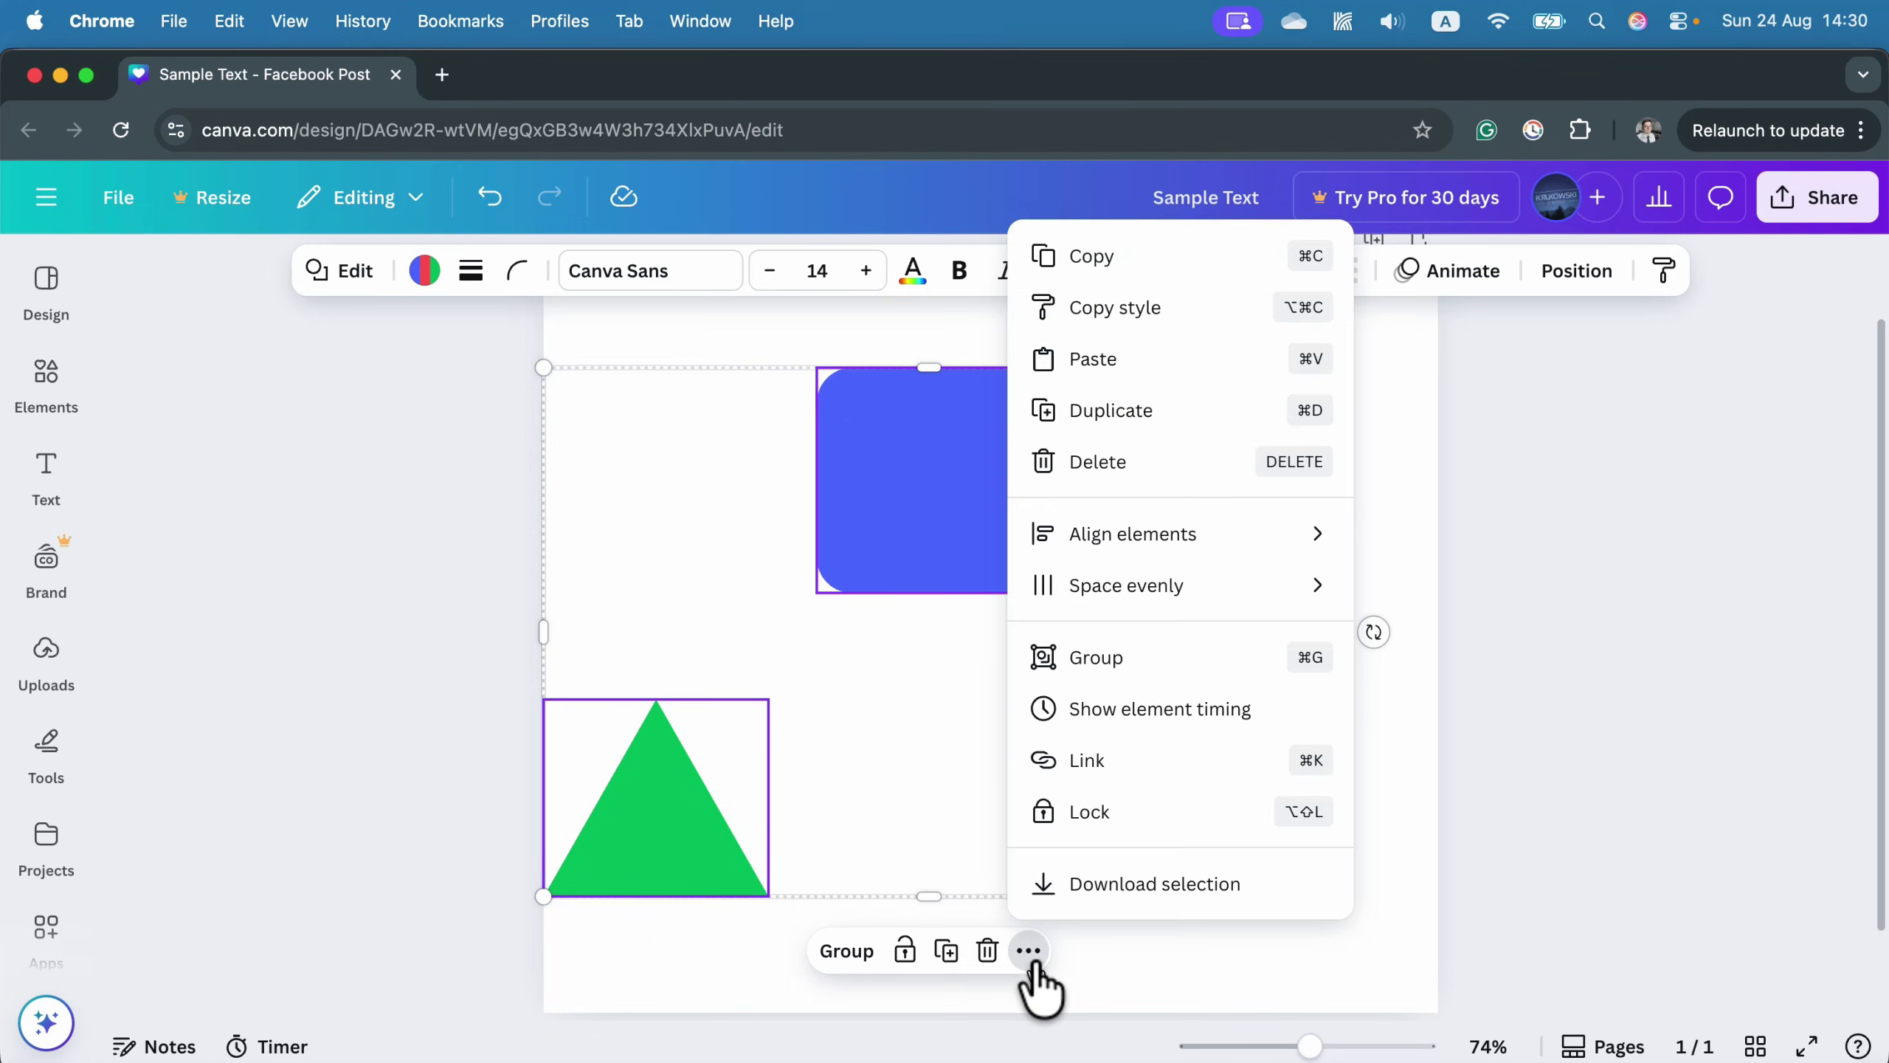
mouse_move(1179, 534)
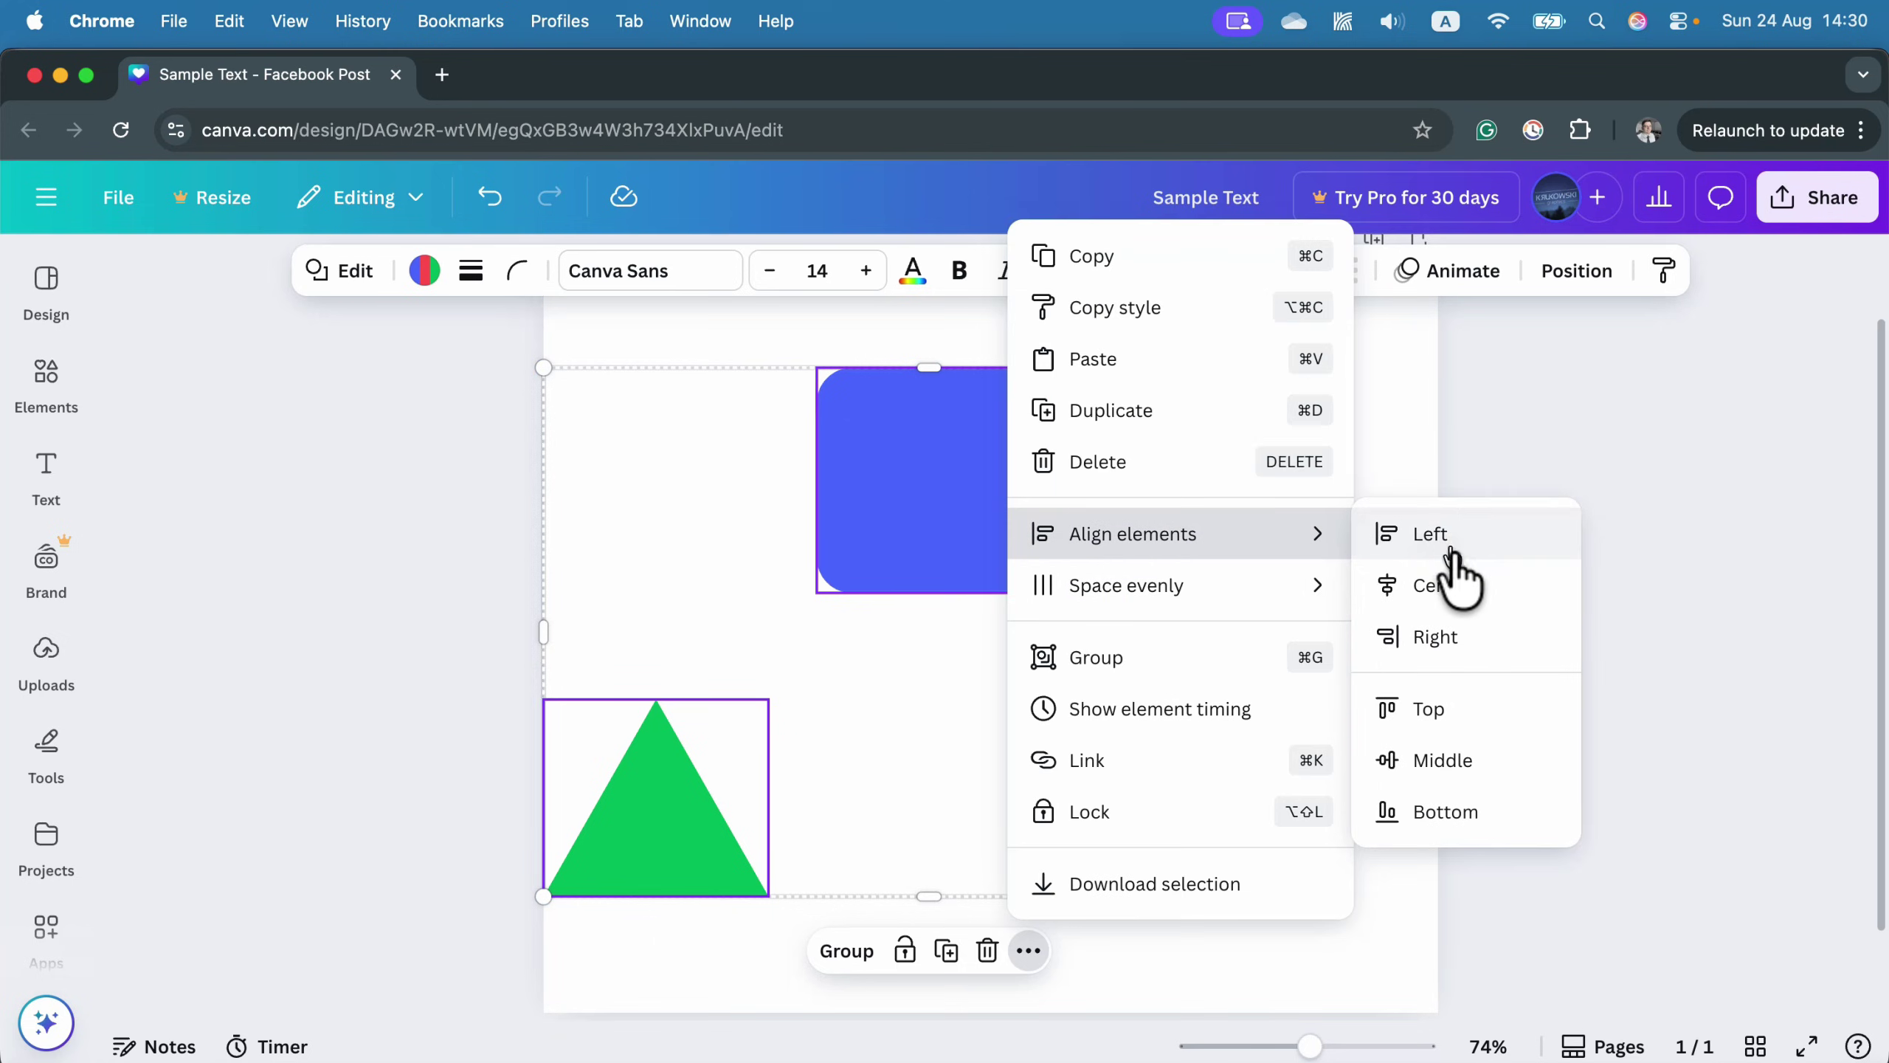
left_click(1501, 761)
left_click_drag(1176, 717, 1237, 704)
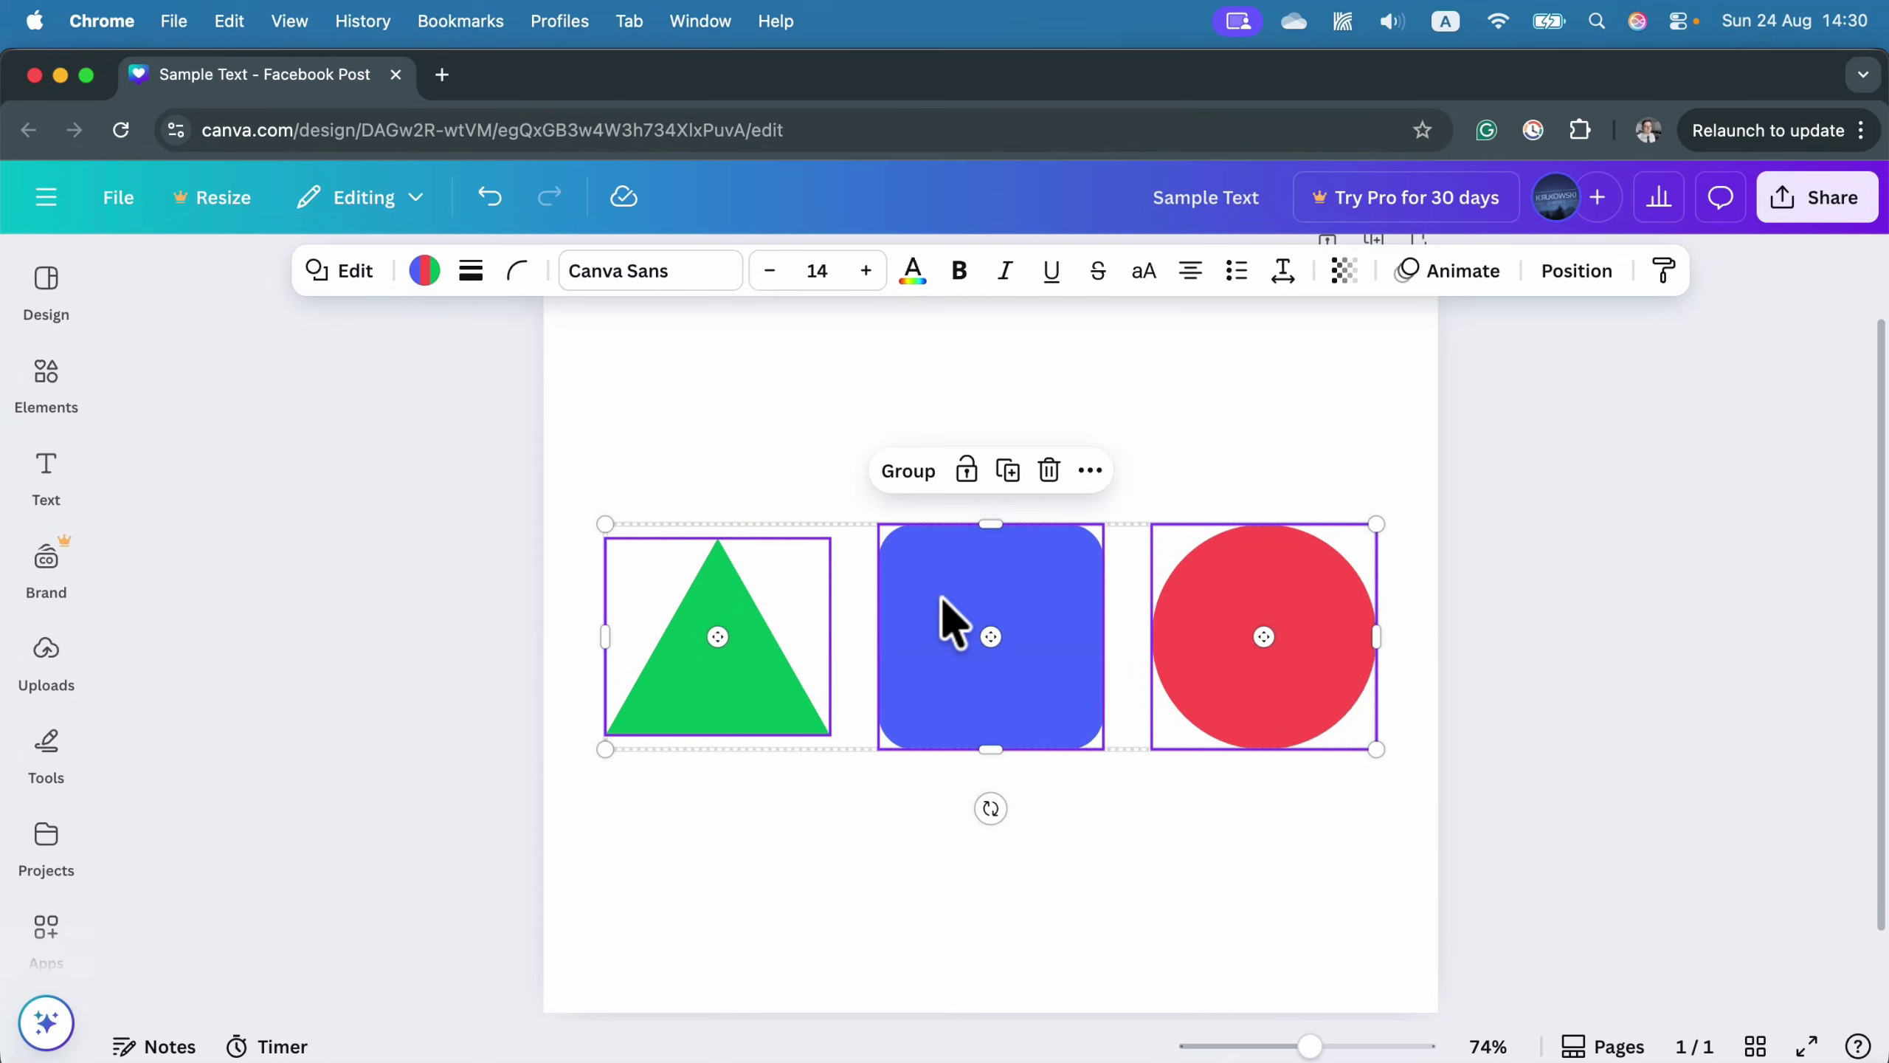
Stagger the shapes diagonally by moving the green triangle above the blue square and the red circle below it.
left_click(1138, 641)
left_click_drag(735, 716, 909, 551)
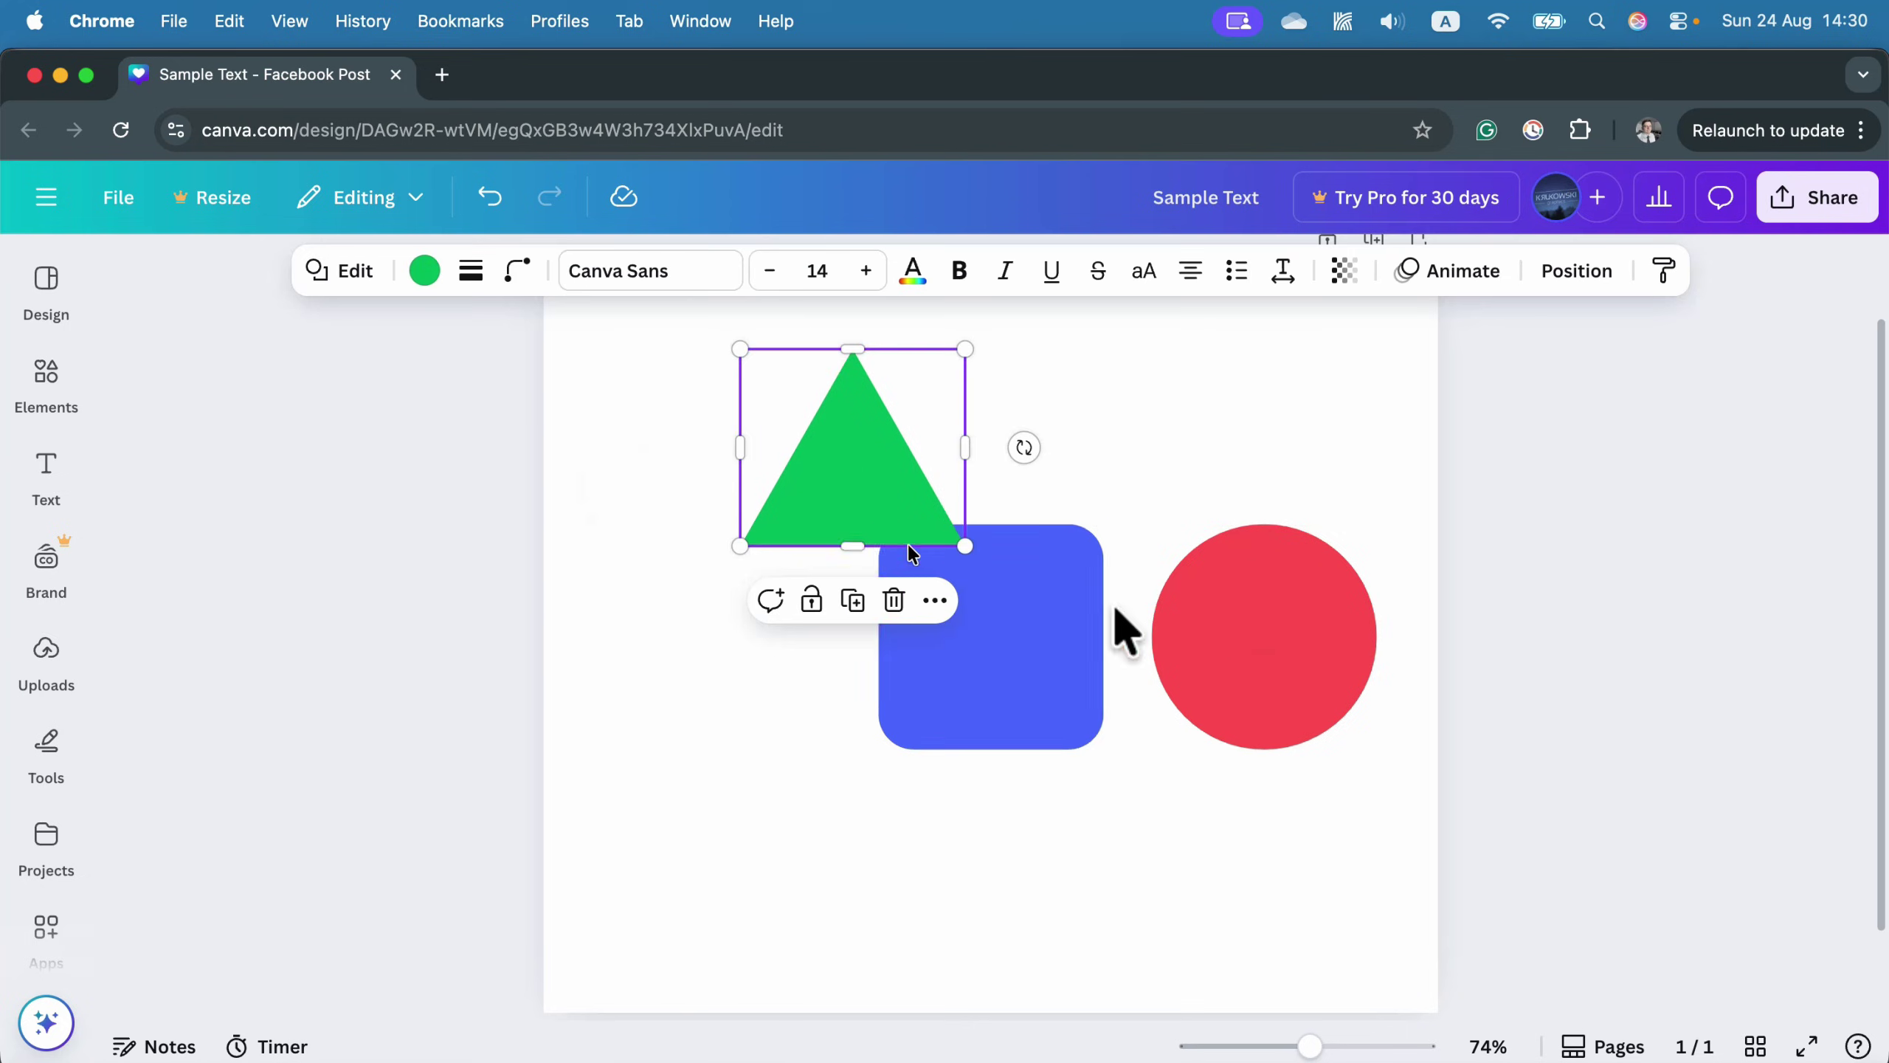
left_click_drag(1171, 636, 1070, 911)
Select the triangle, square and circle together and space them evenly in the vertical direction.
left_click(450, 335)
left_click_drag(454, 322, 1346, 1040)
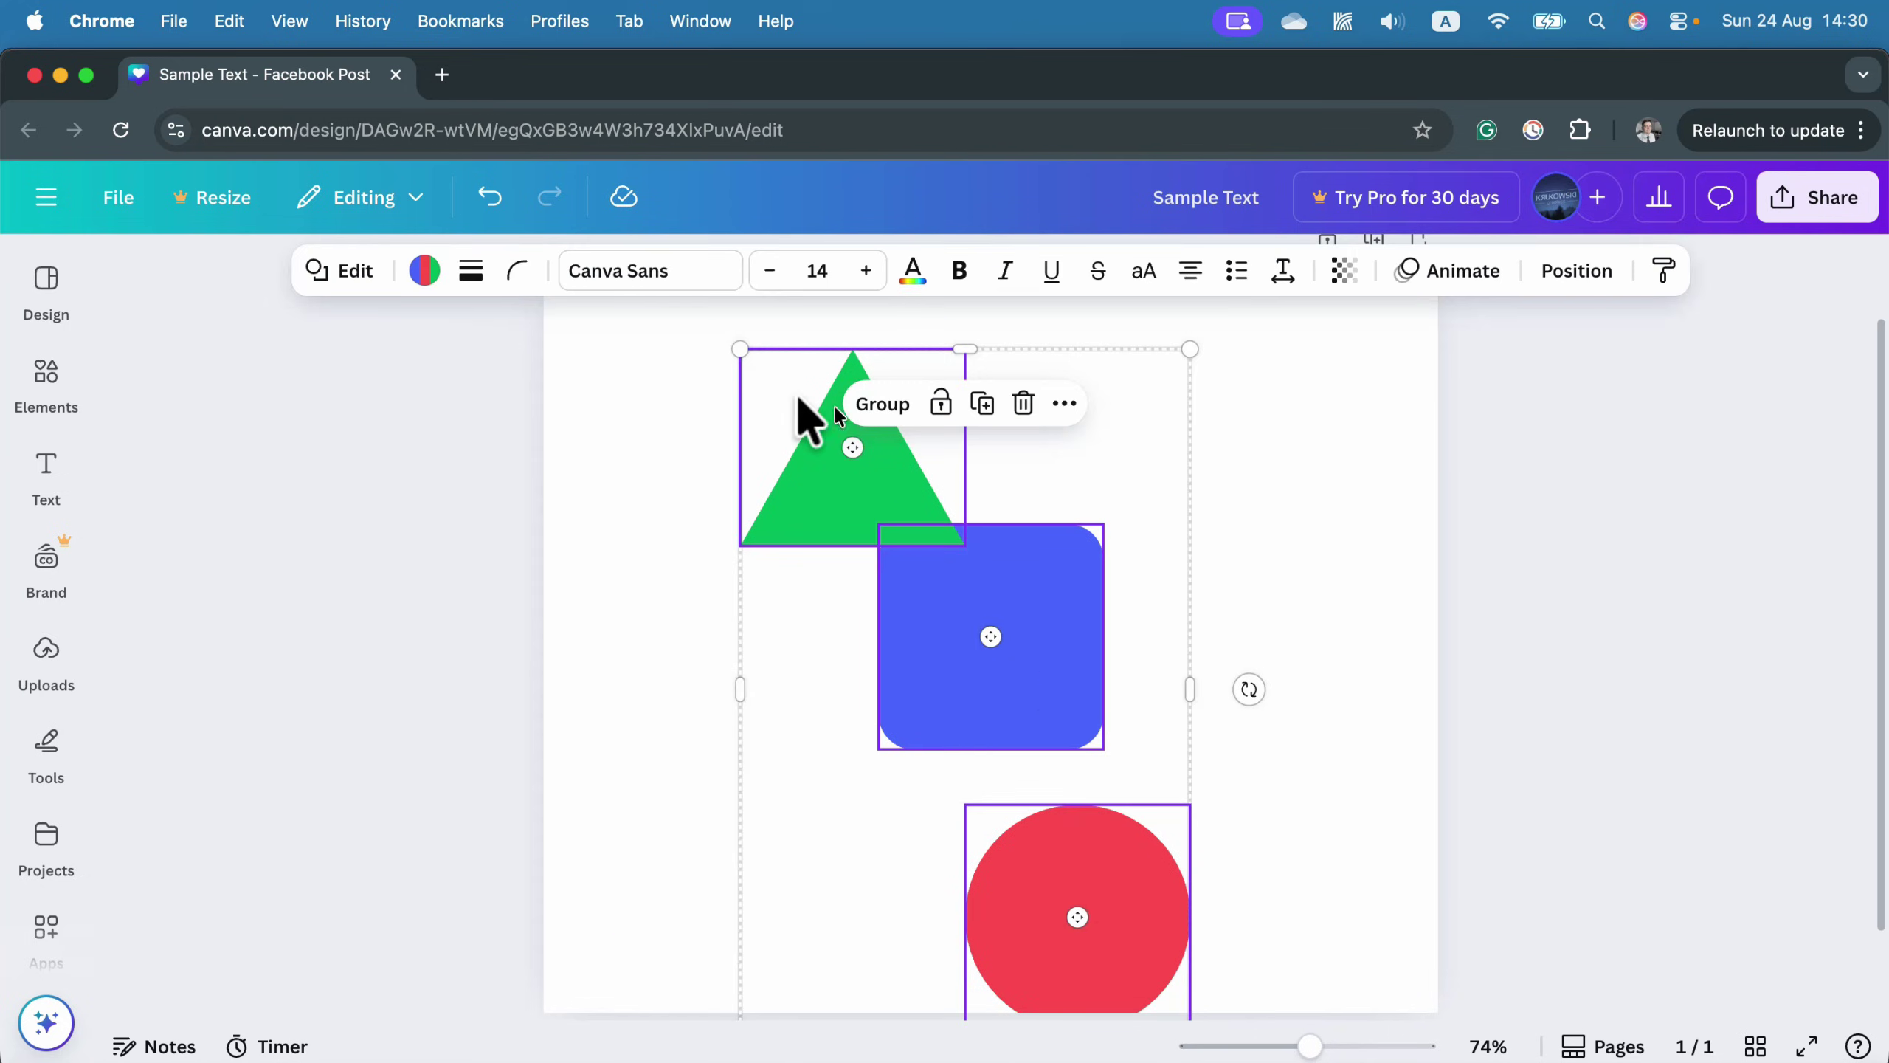
left_click(1063, 404)
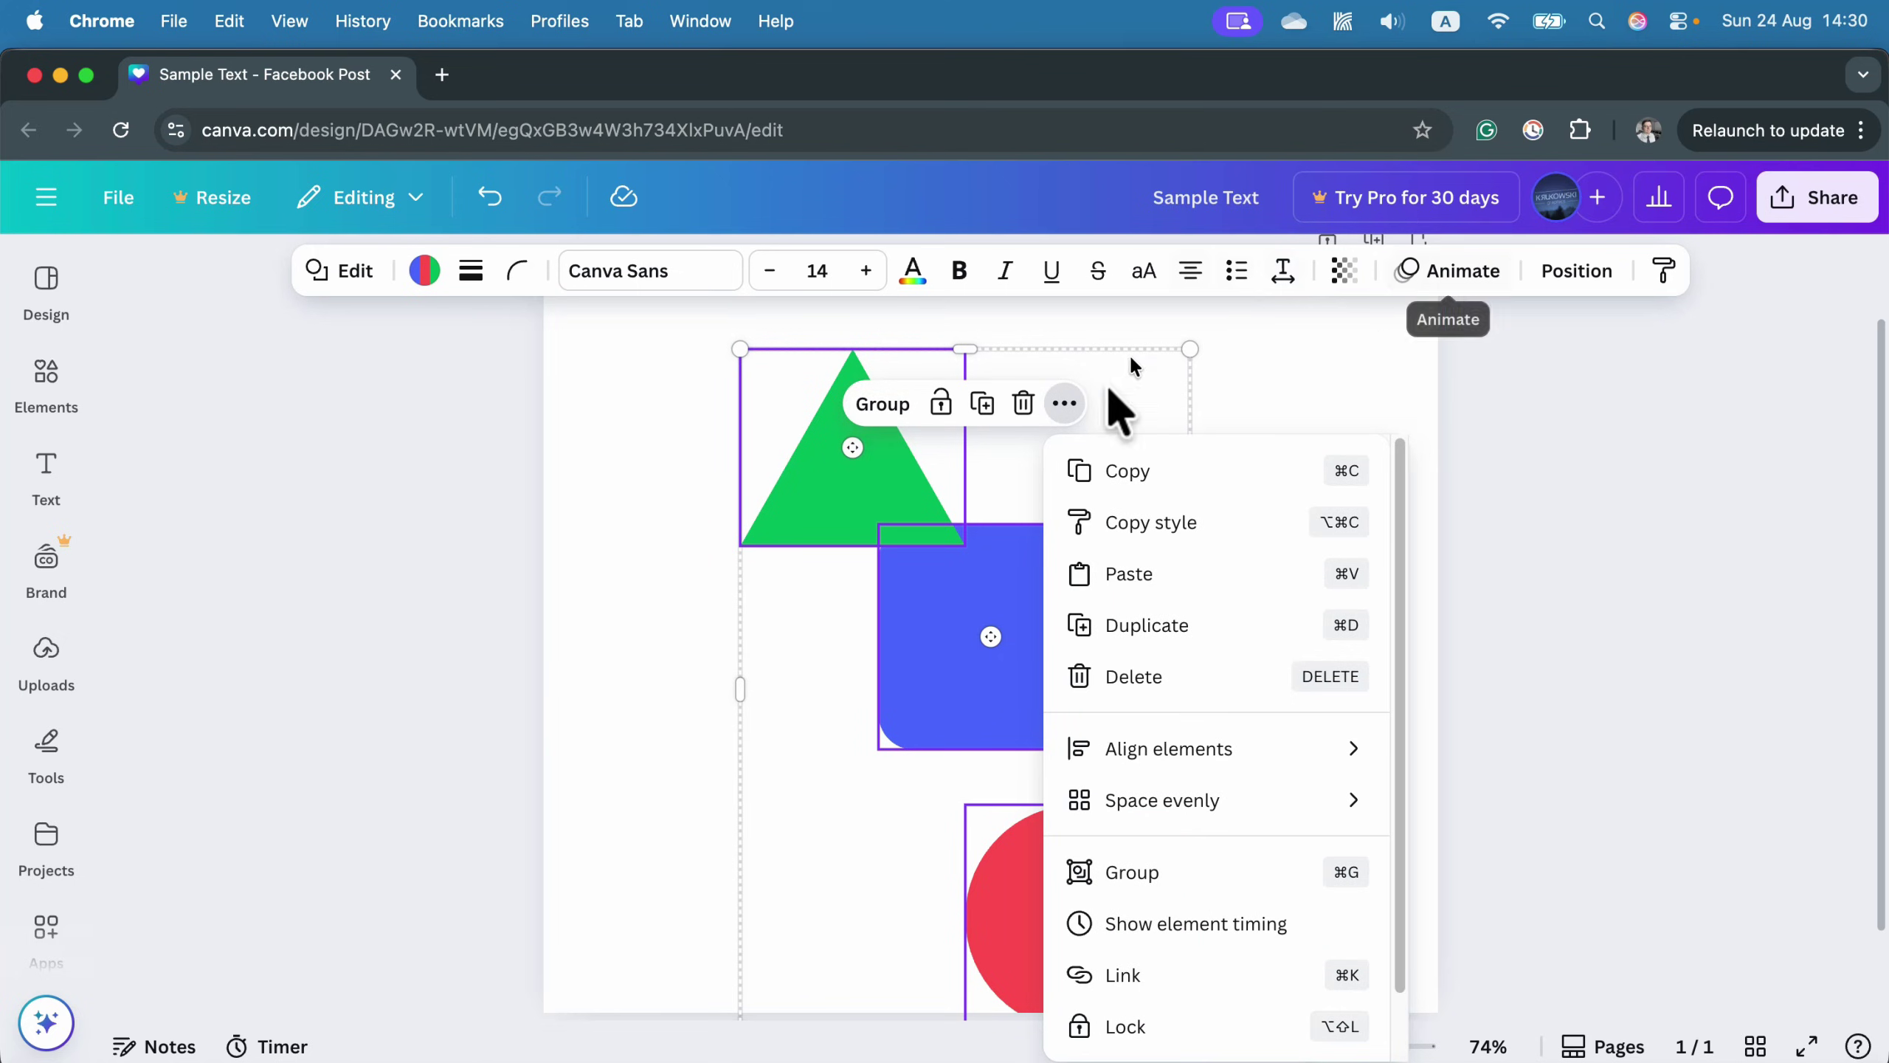
mouse_move(1331, 807)
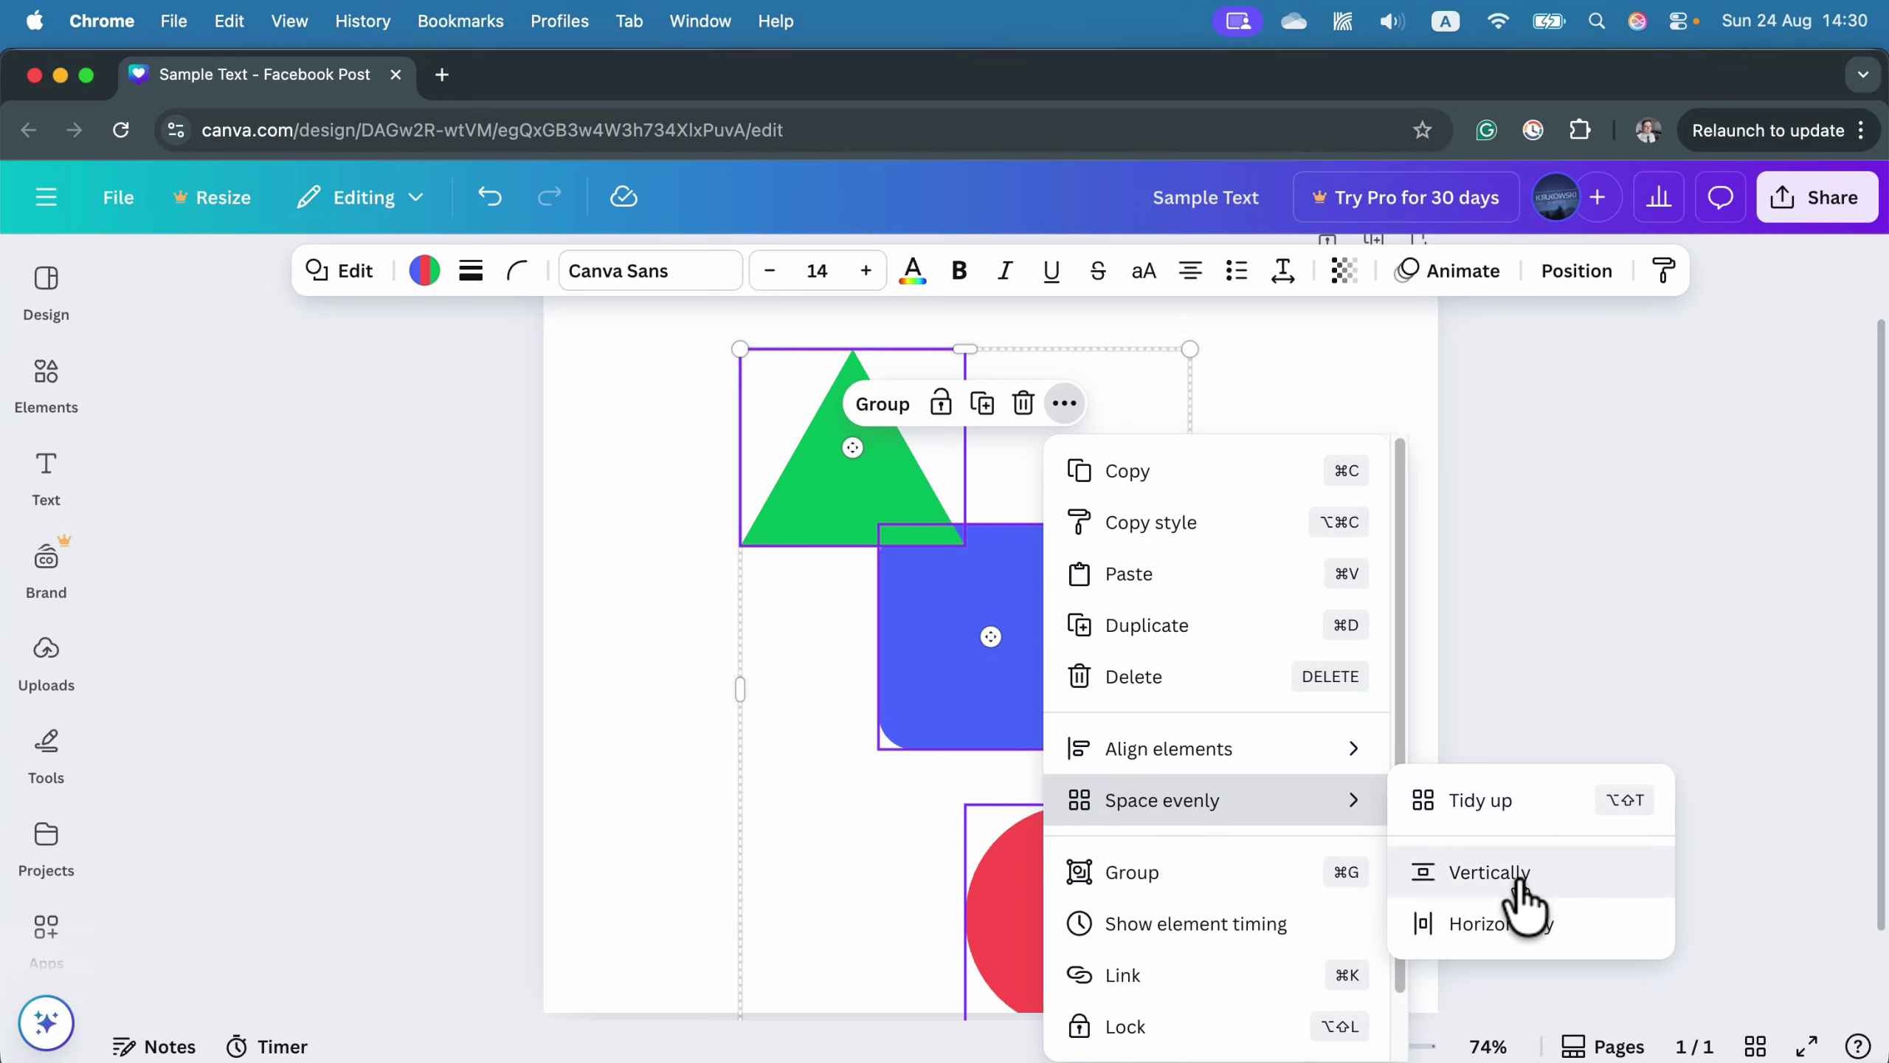
left_click(1488, 873)
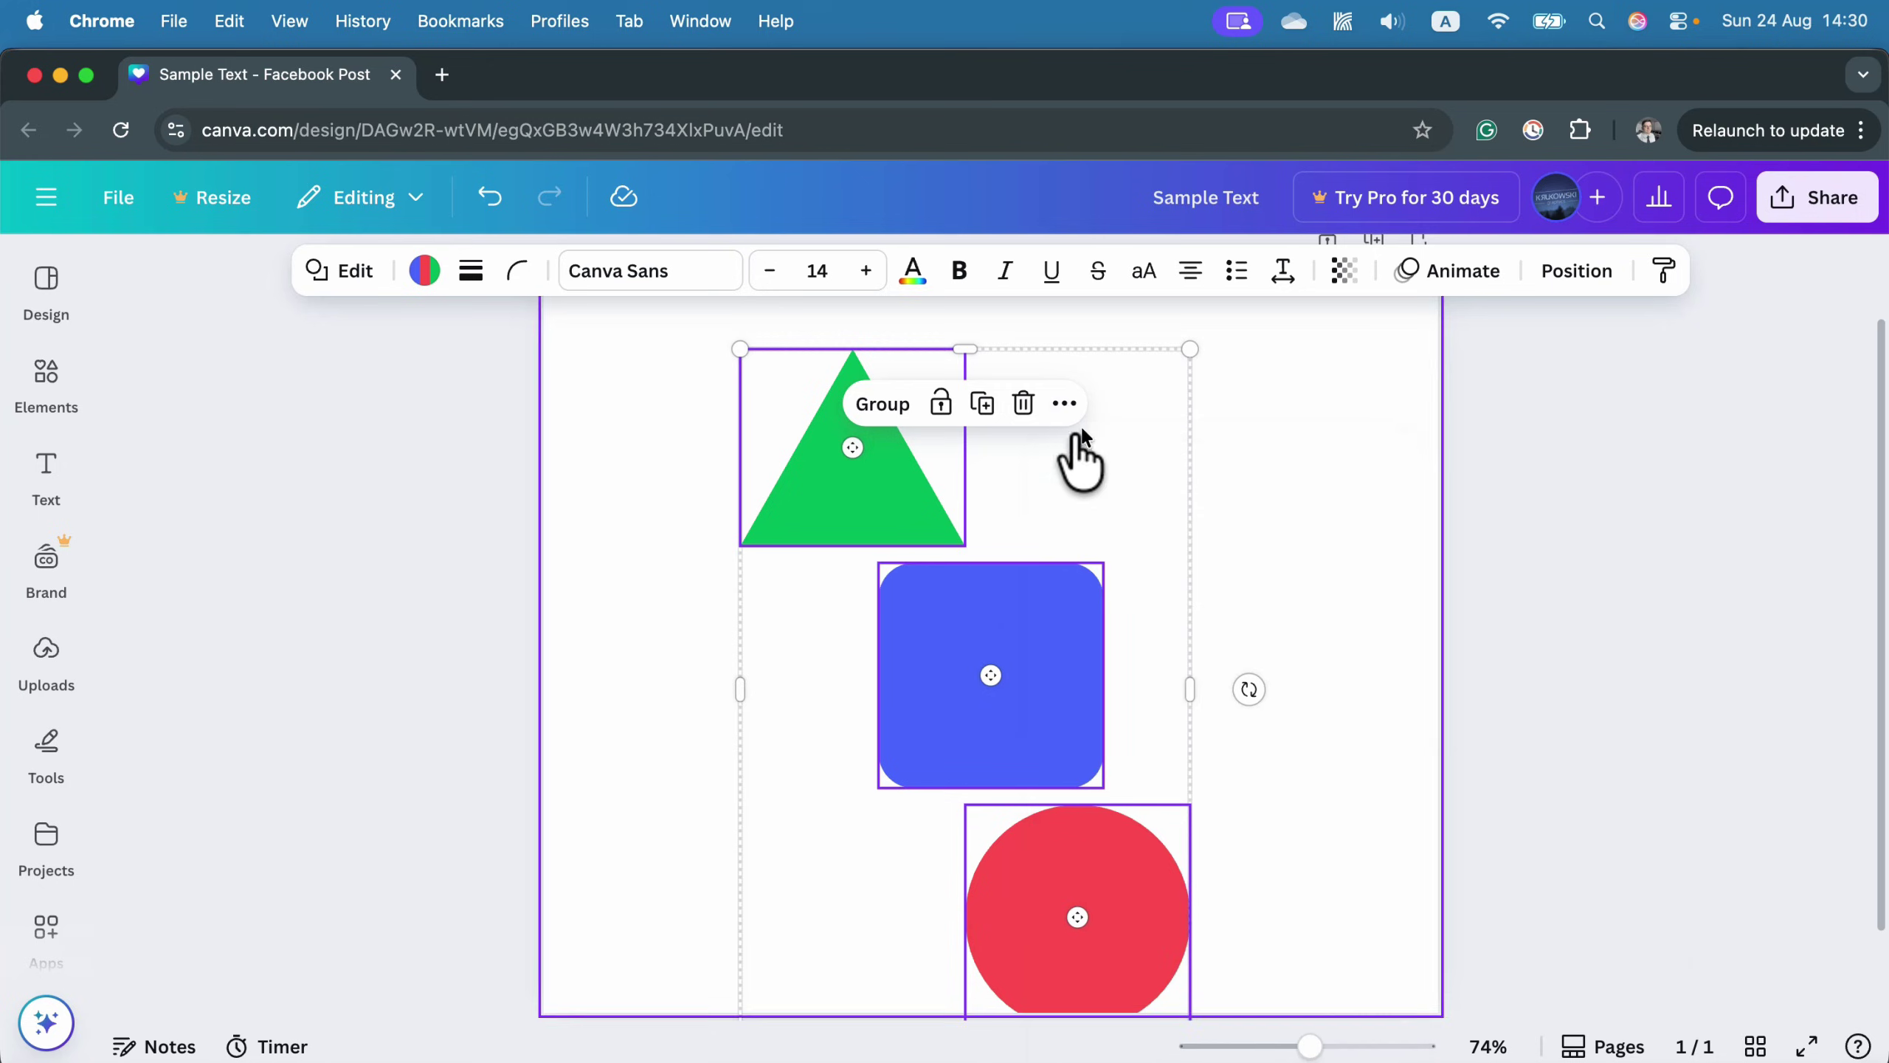
Align the three selected shapes by their centers, move the column to the center of the page, and deselect it.
left_click(1064, 403)
mouse_move(1275, 751)
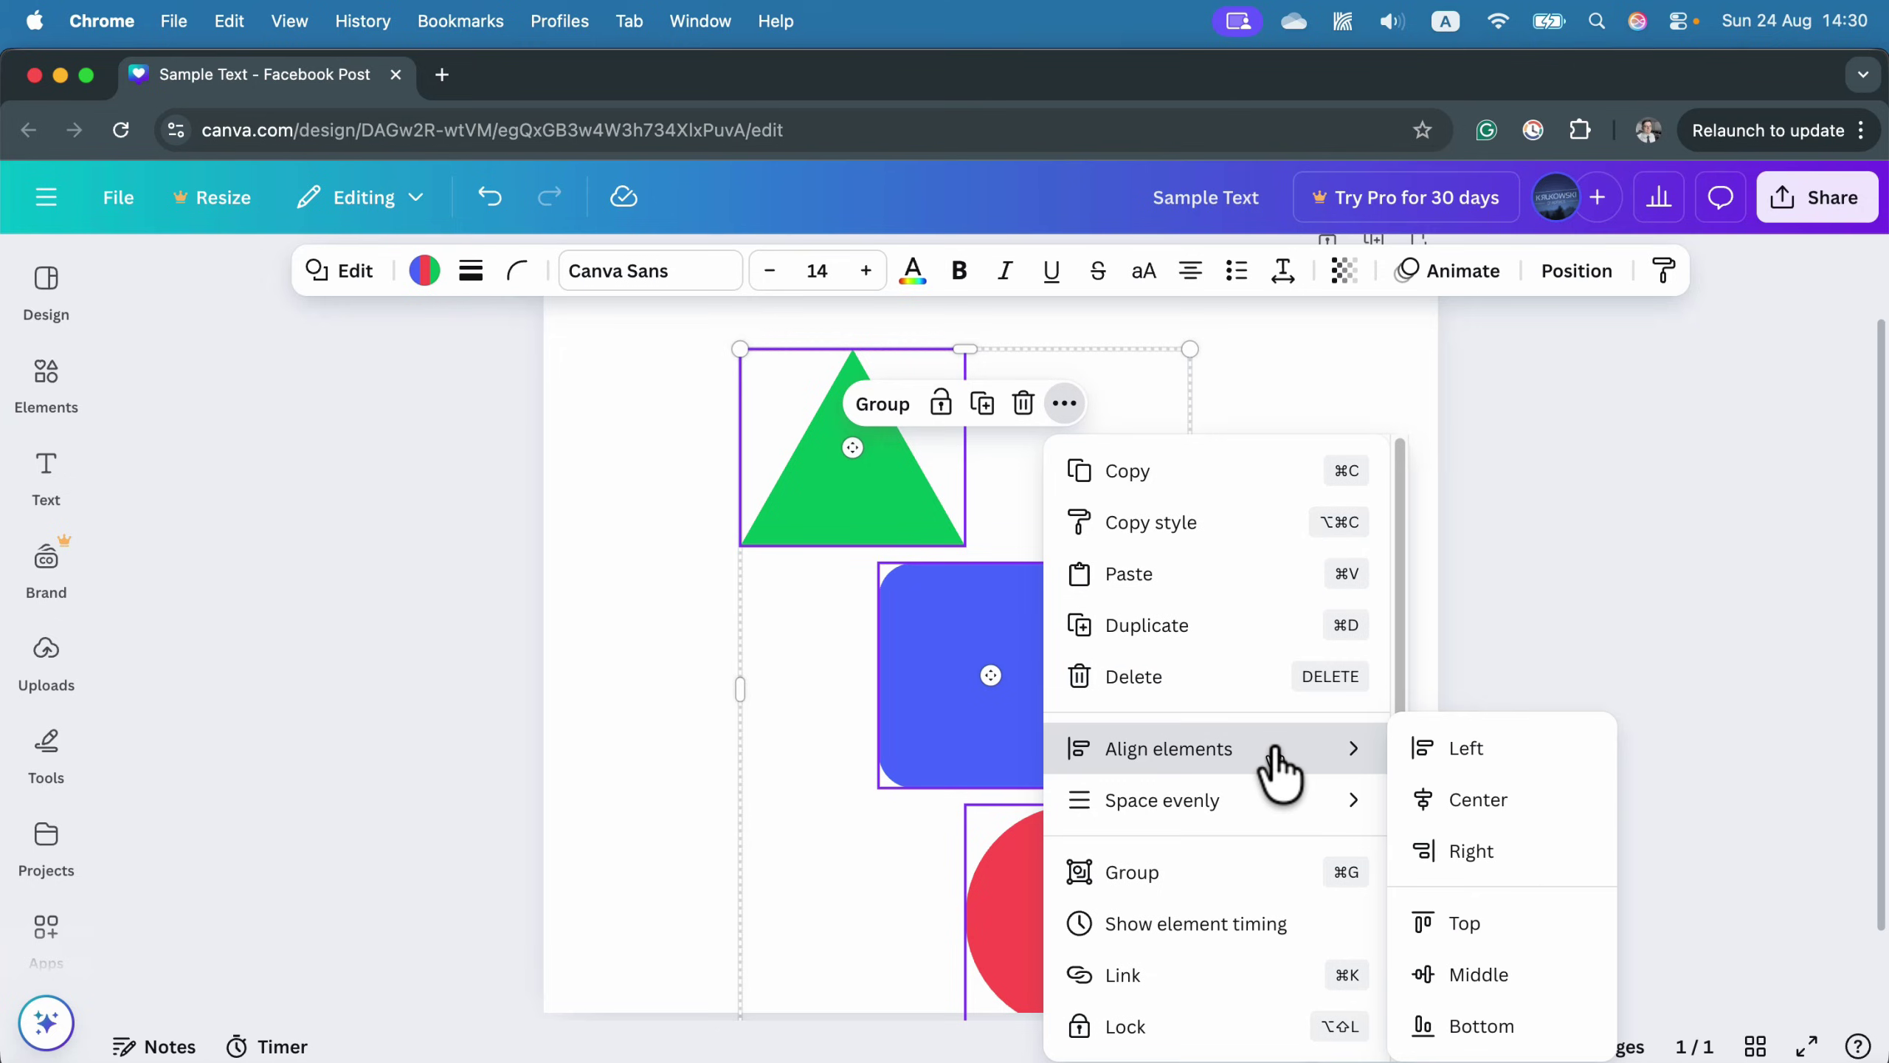
left_click(1542, 815)
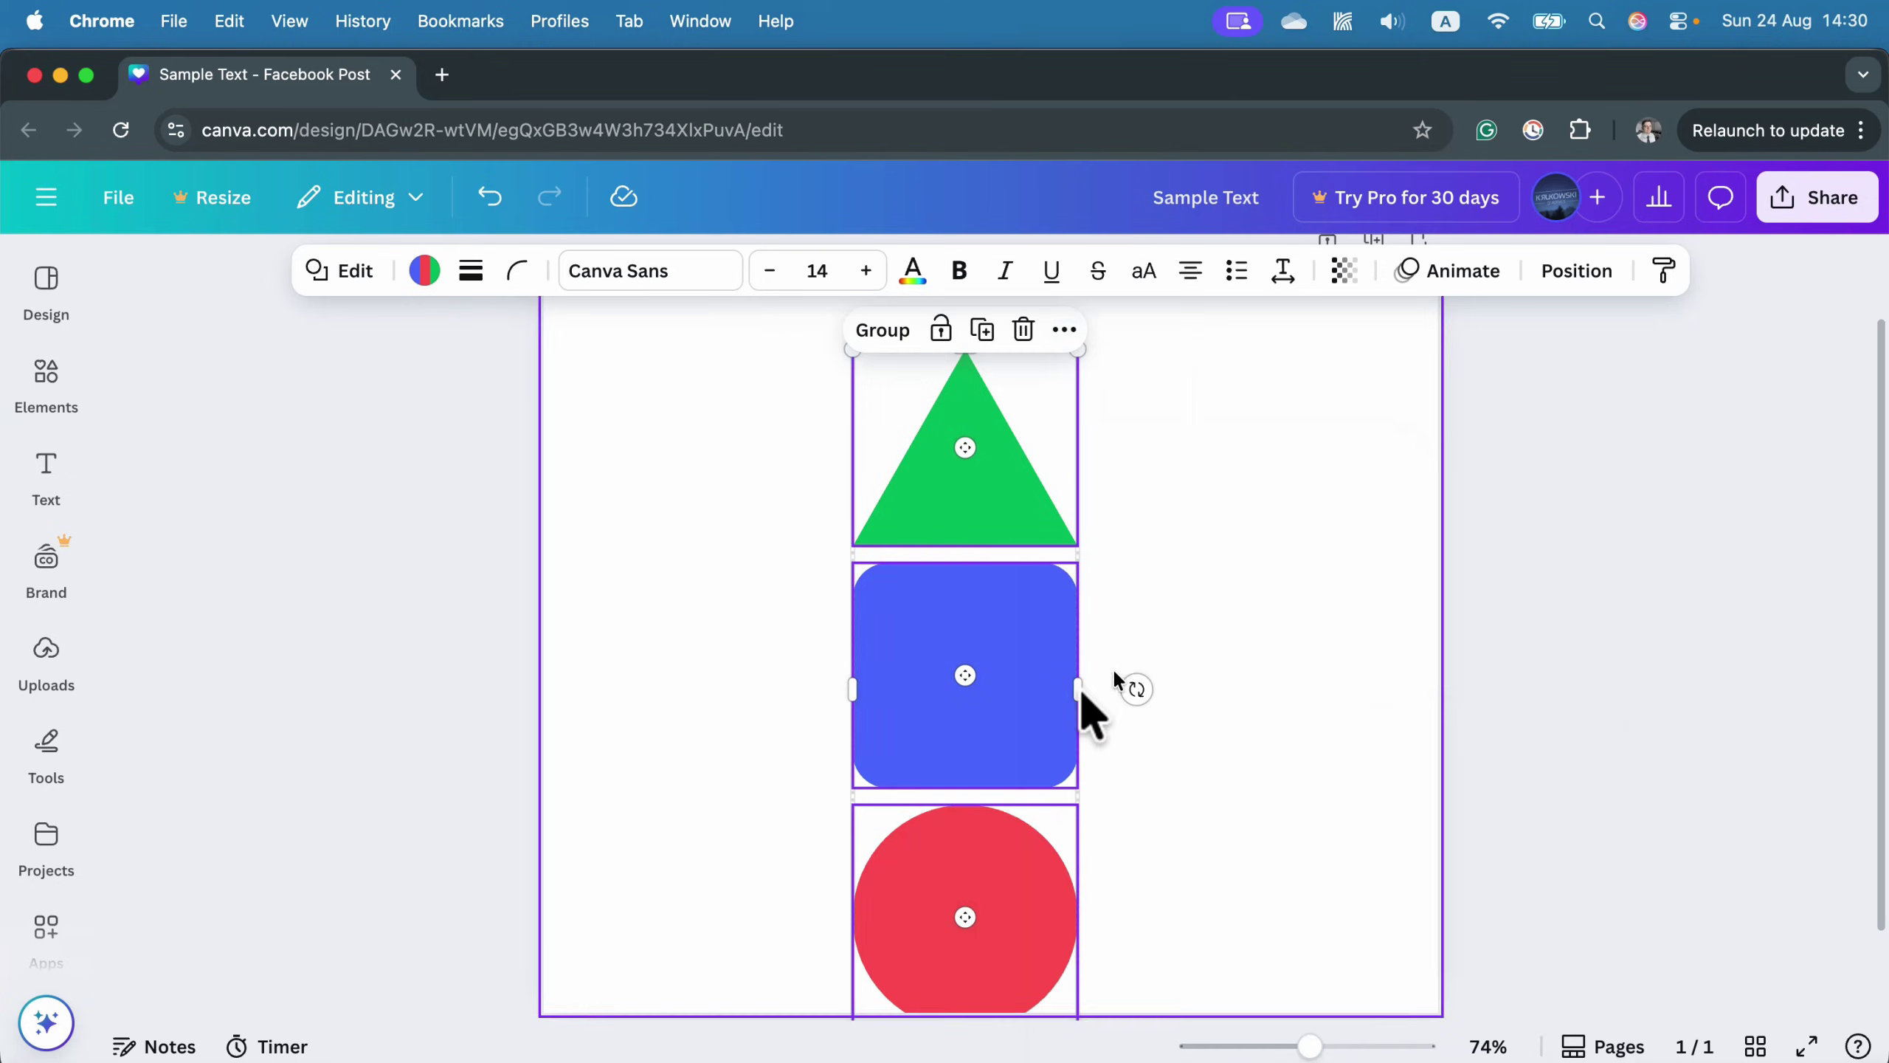
left_click_drag(1025, 717, 1050, 672)
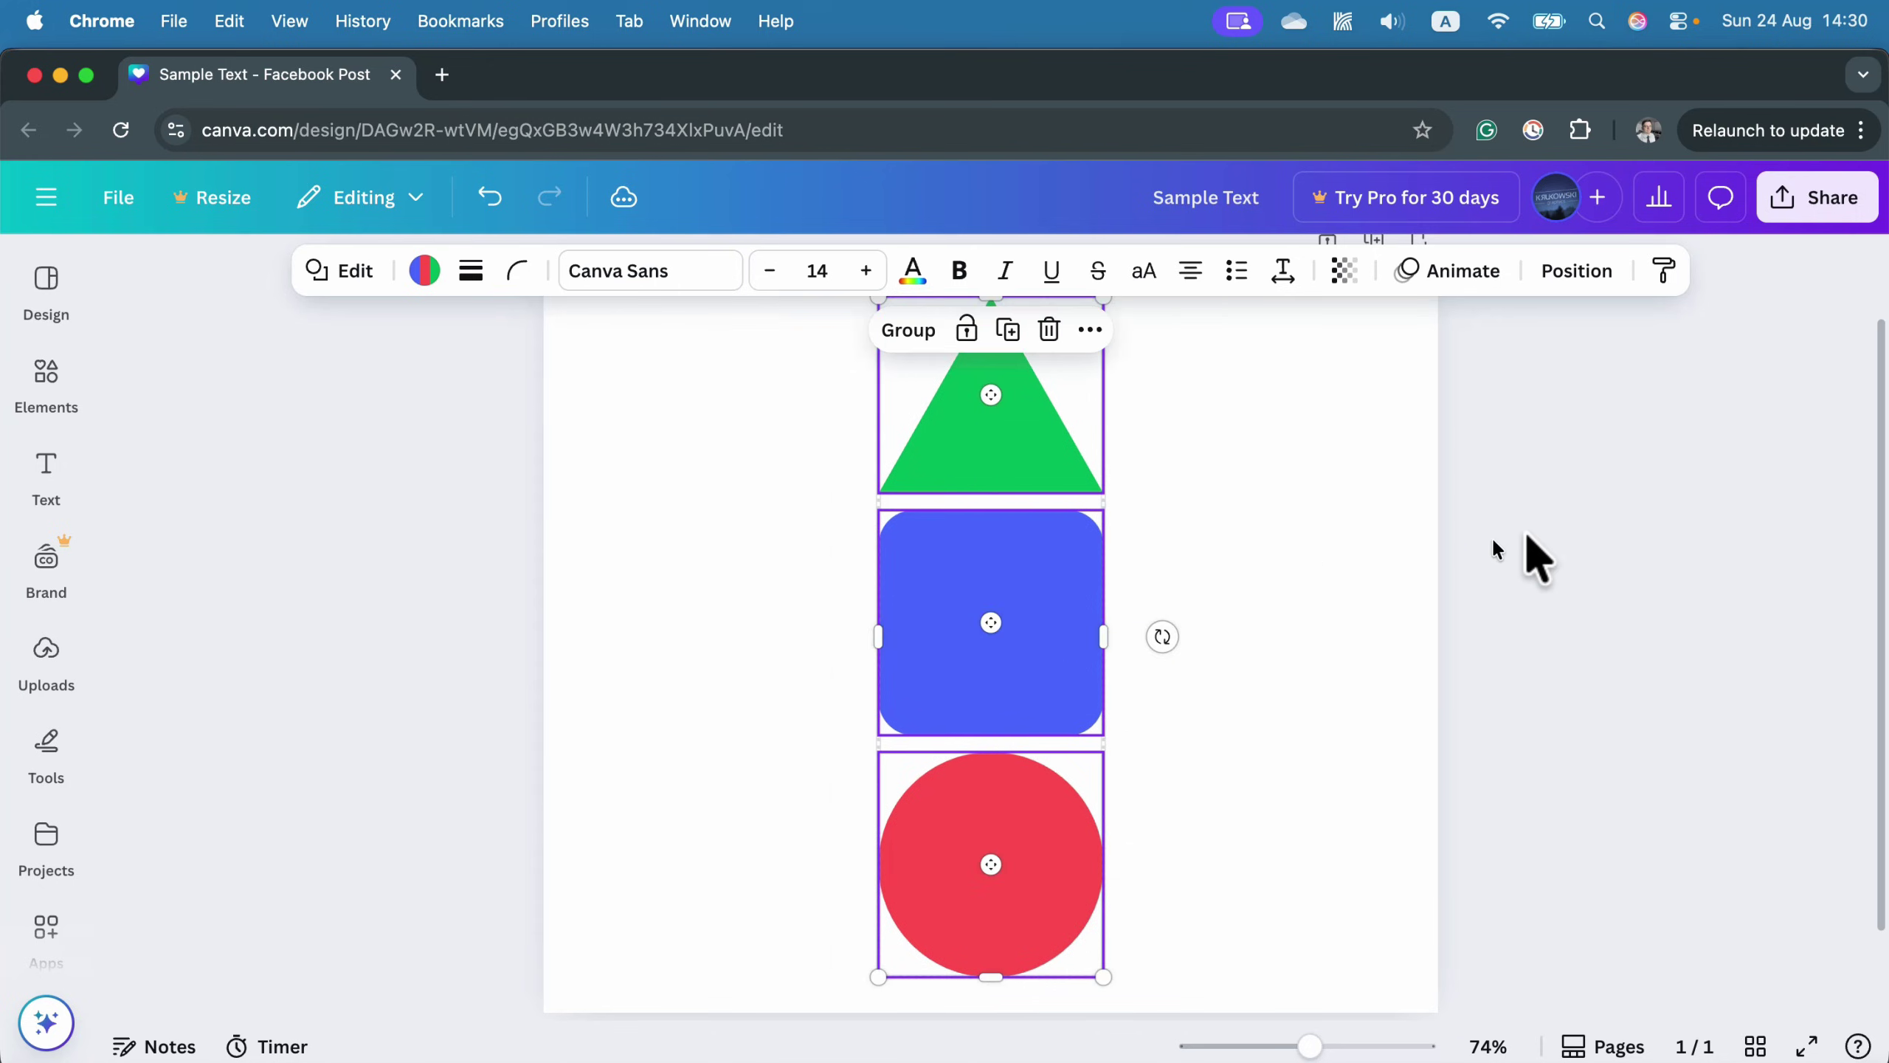
left_click(1570, 476)
Select only the green triangle and blue square and examine which alignment and spacing options are offered for them.
scroll(1018, 621, "up", 2)
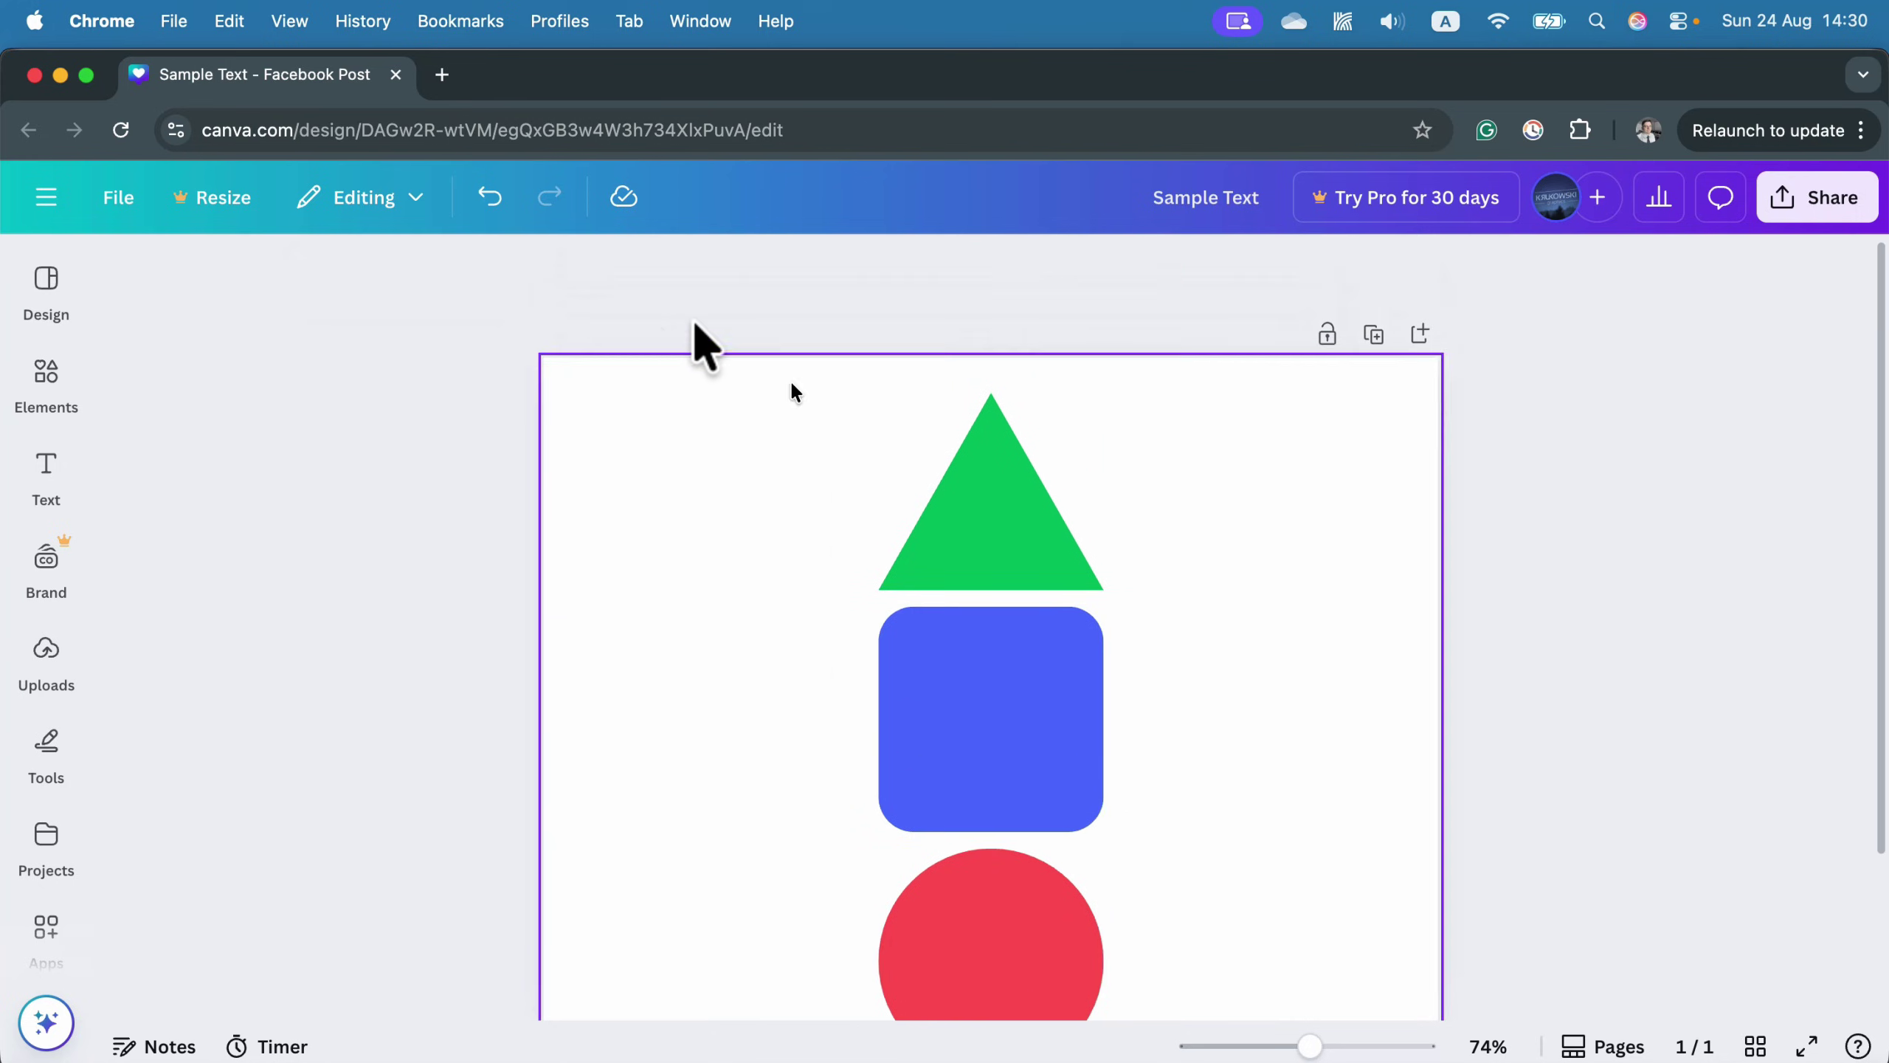
left_click_drag(721, 285, 1193, 790)
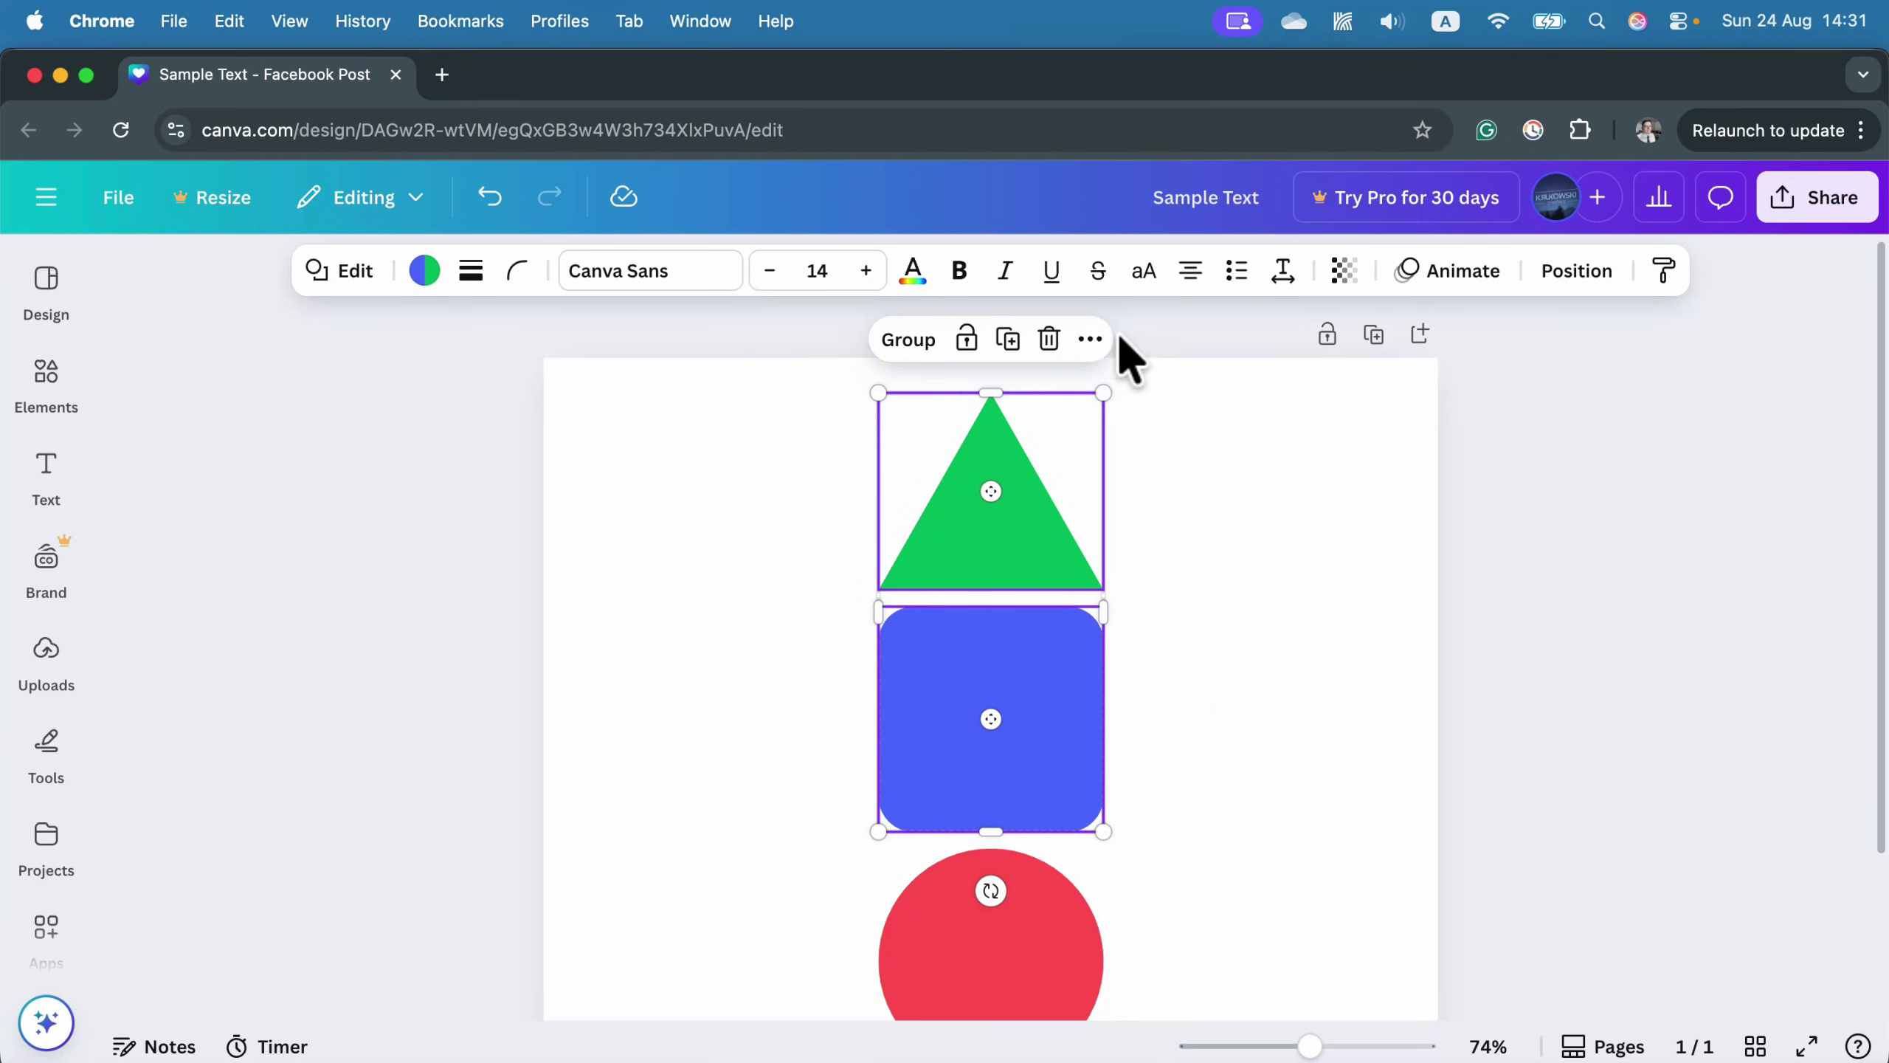
left_click(1090, 339)
mouse_move(1228, 707)
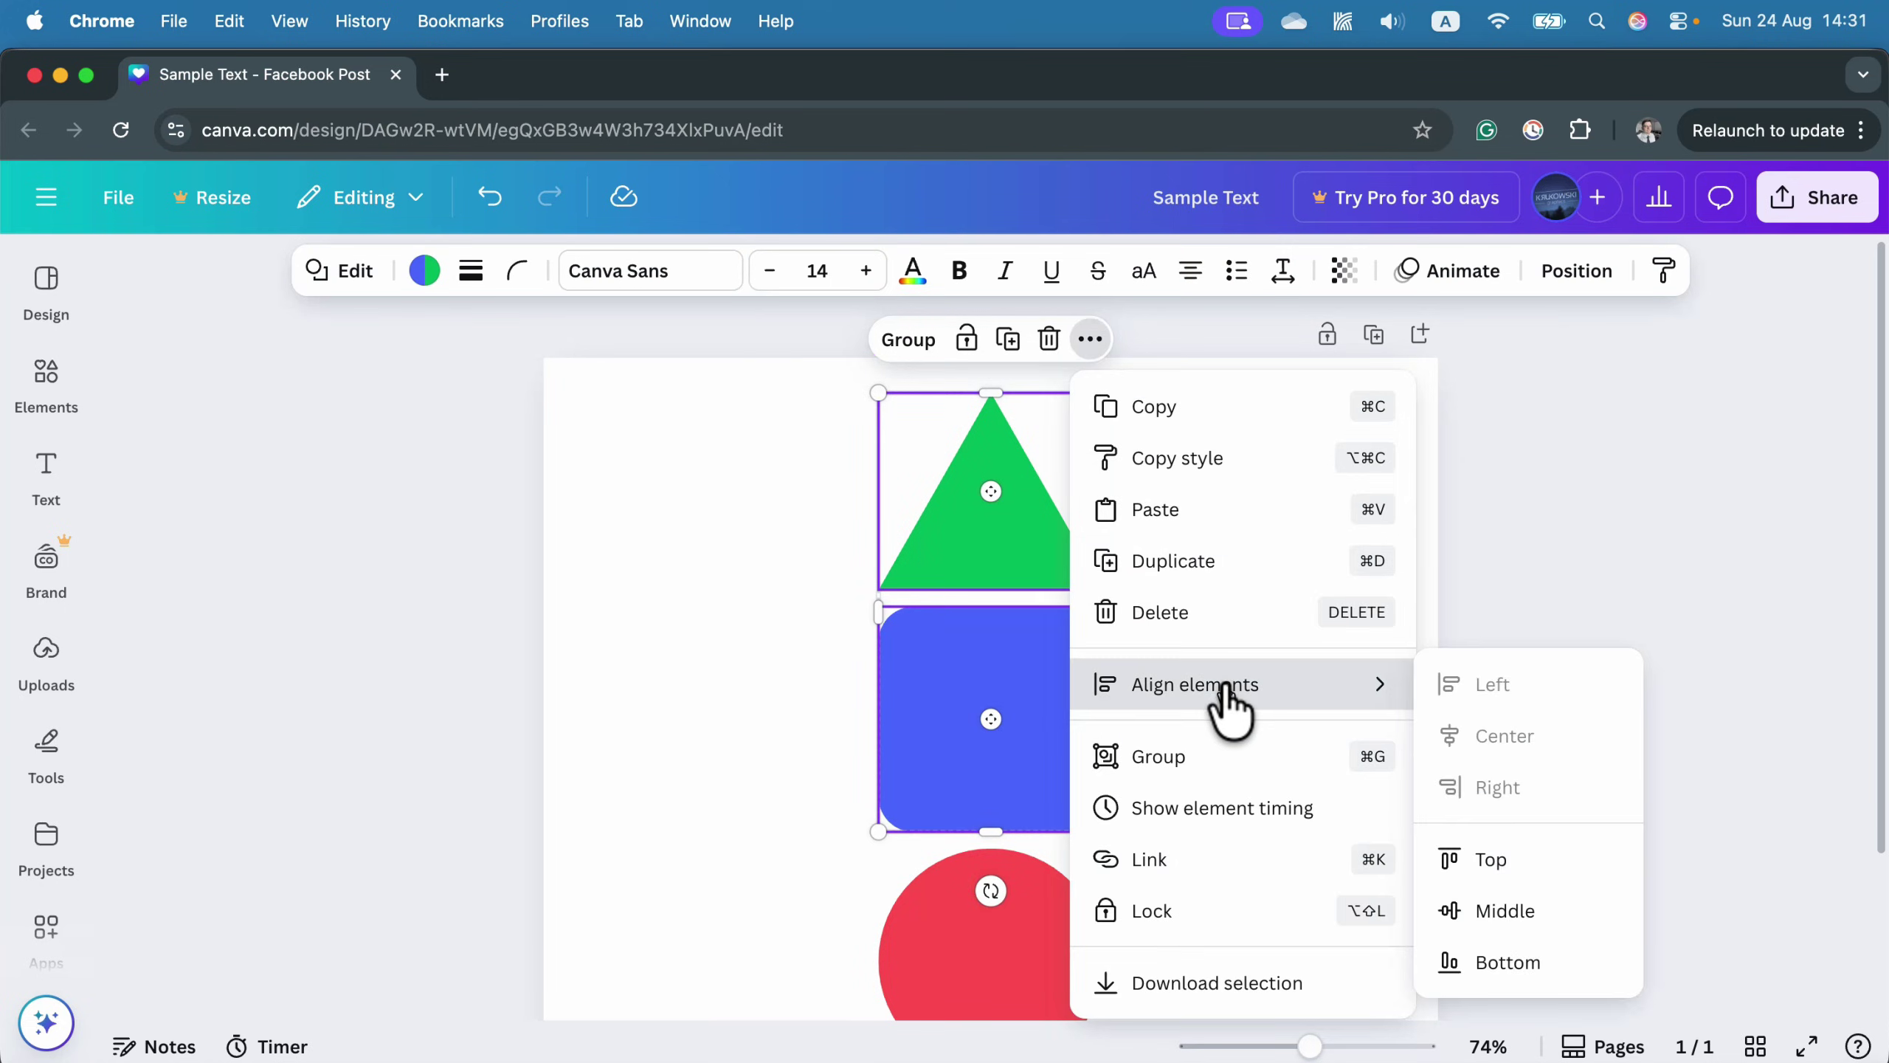